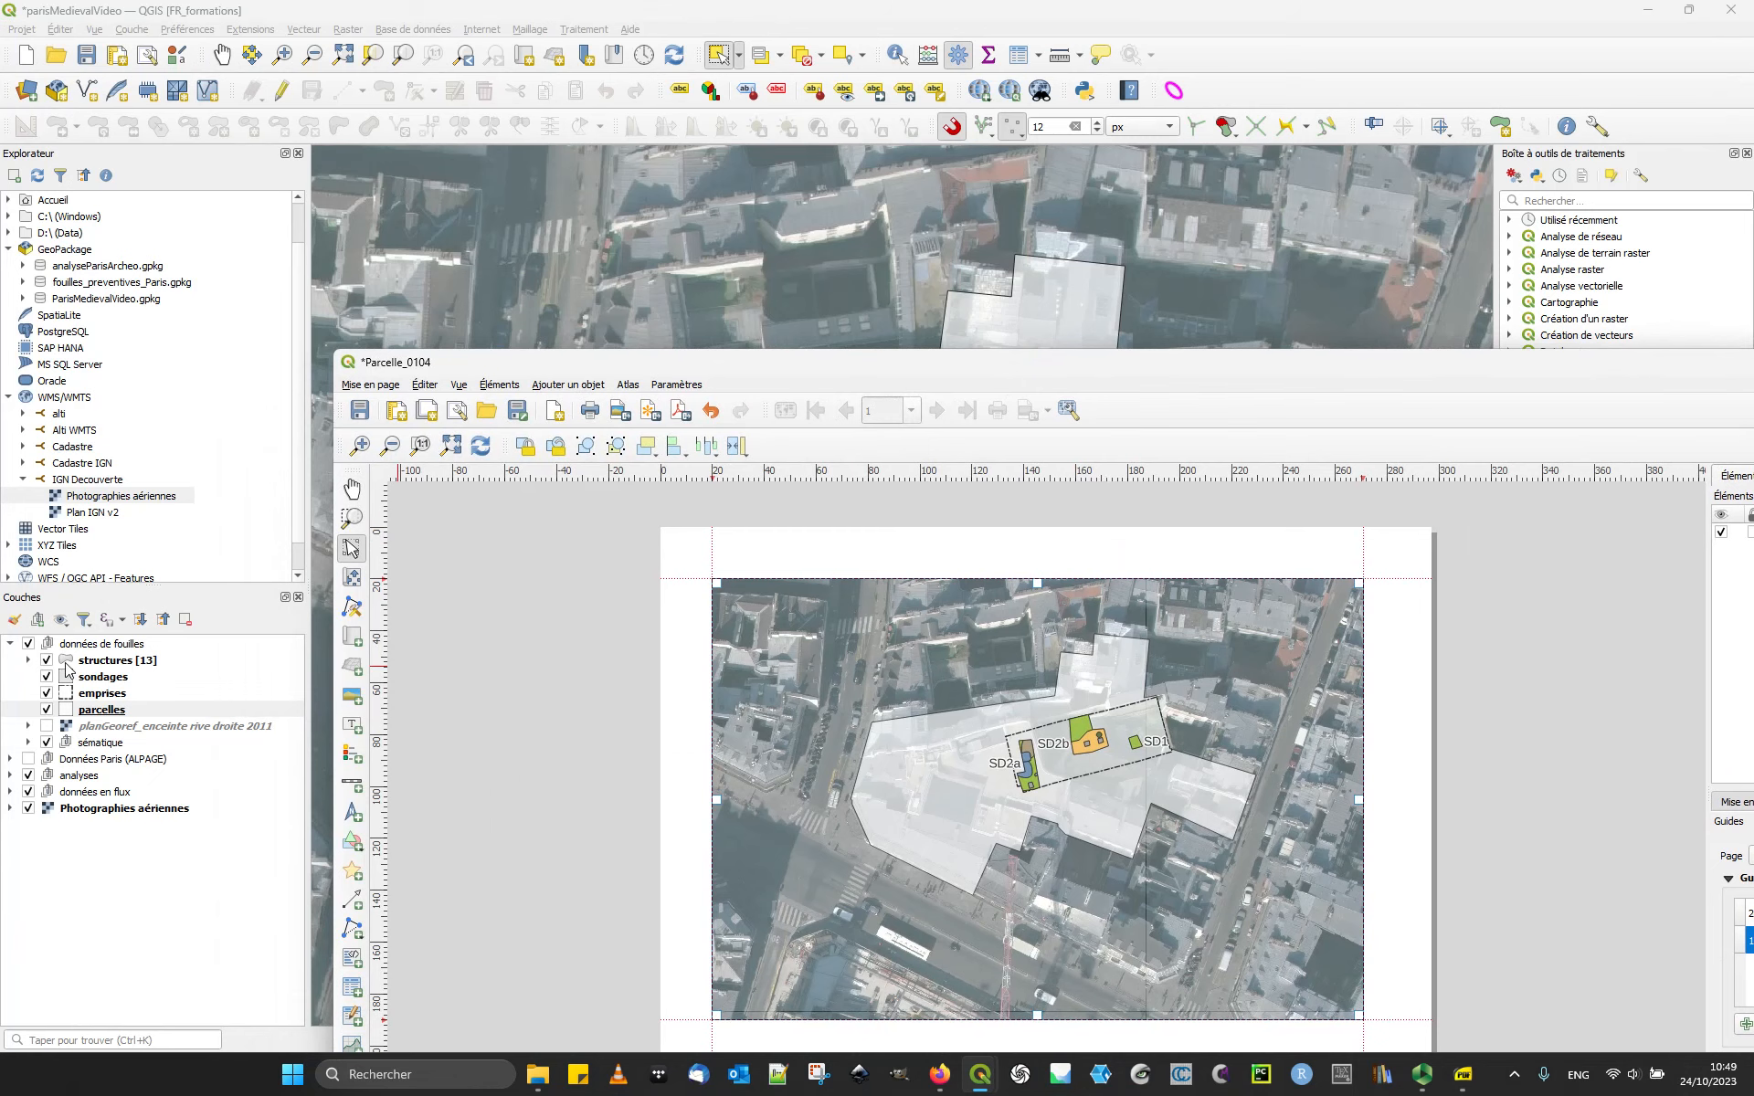
Step: Hide the structures layer in the main project and refresh the Parcelle_0104 layout to match
left_click(47, 660)
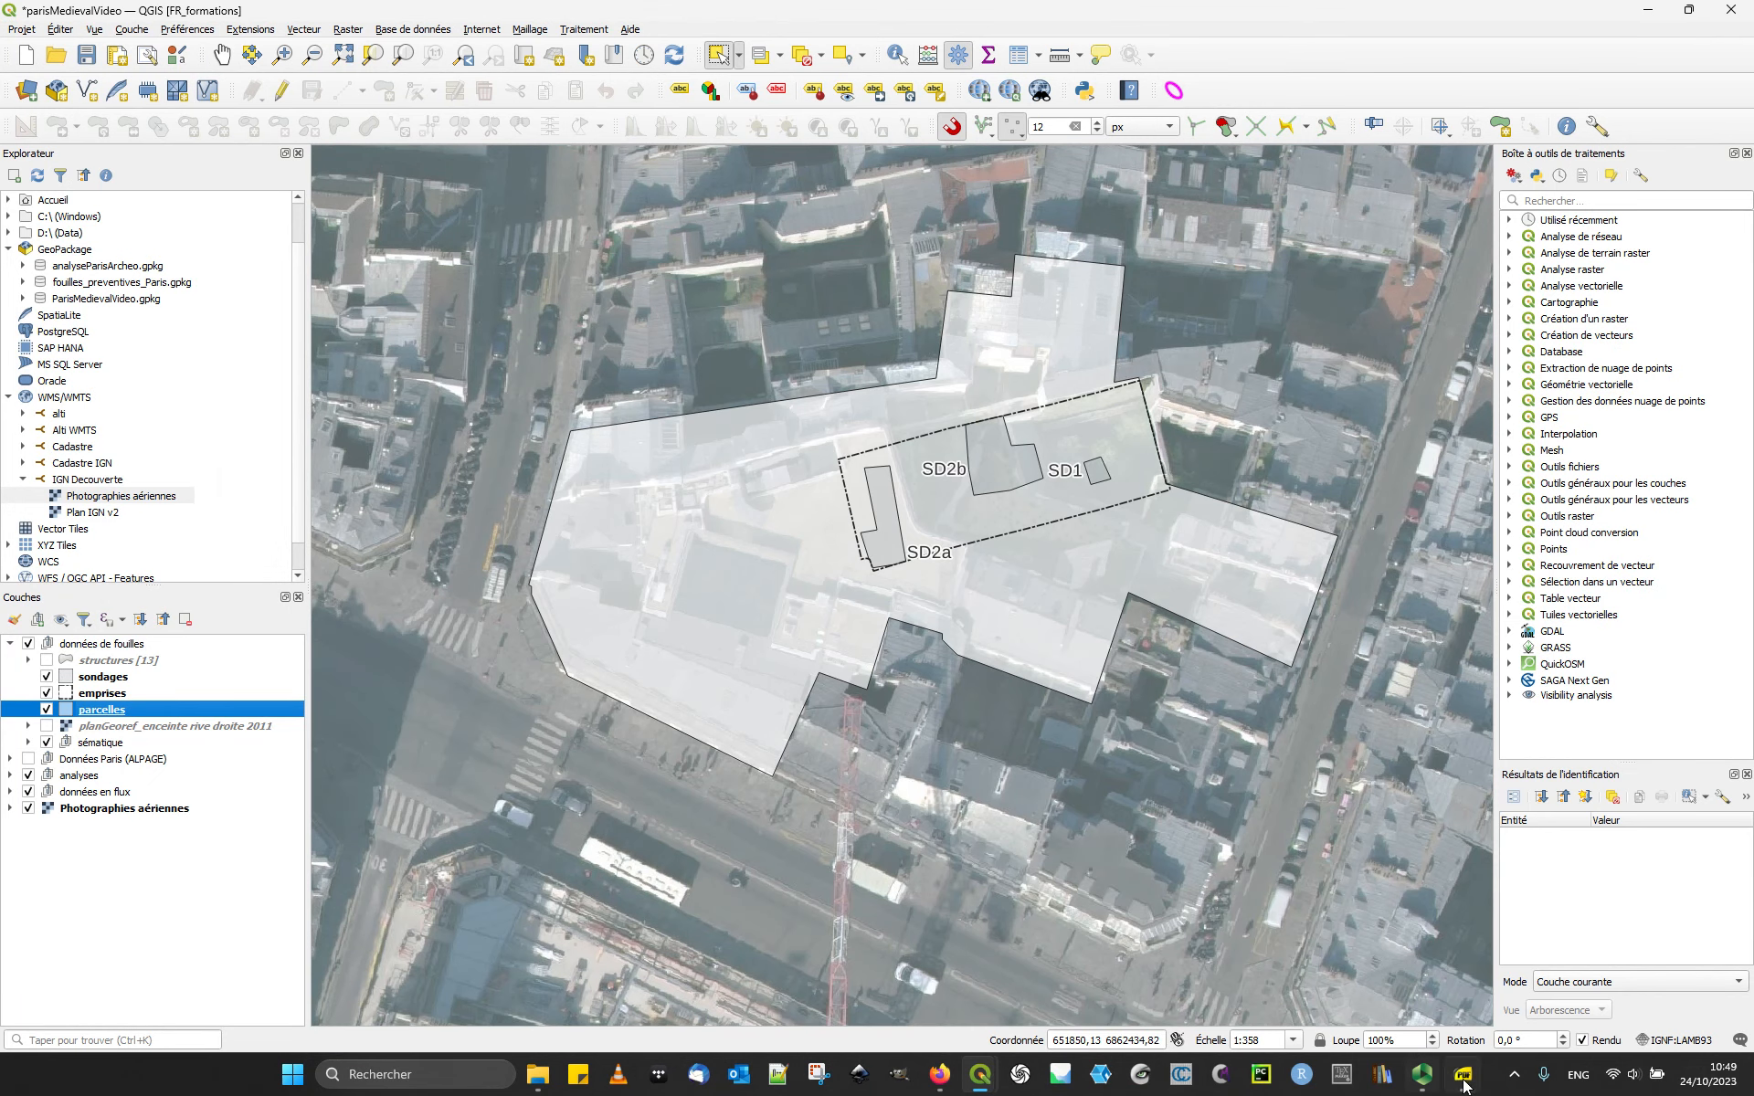
mouse_move(984, 1087)
left_click(1078, 959)
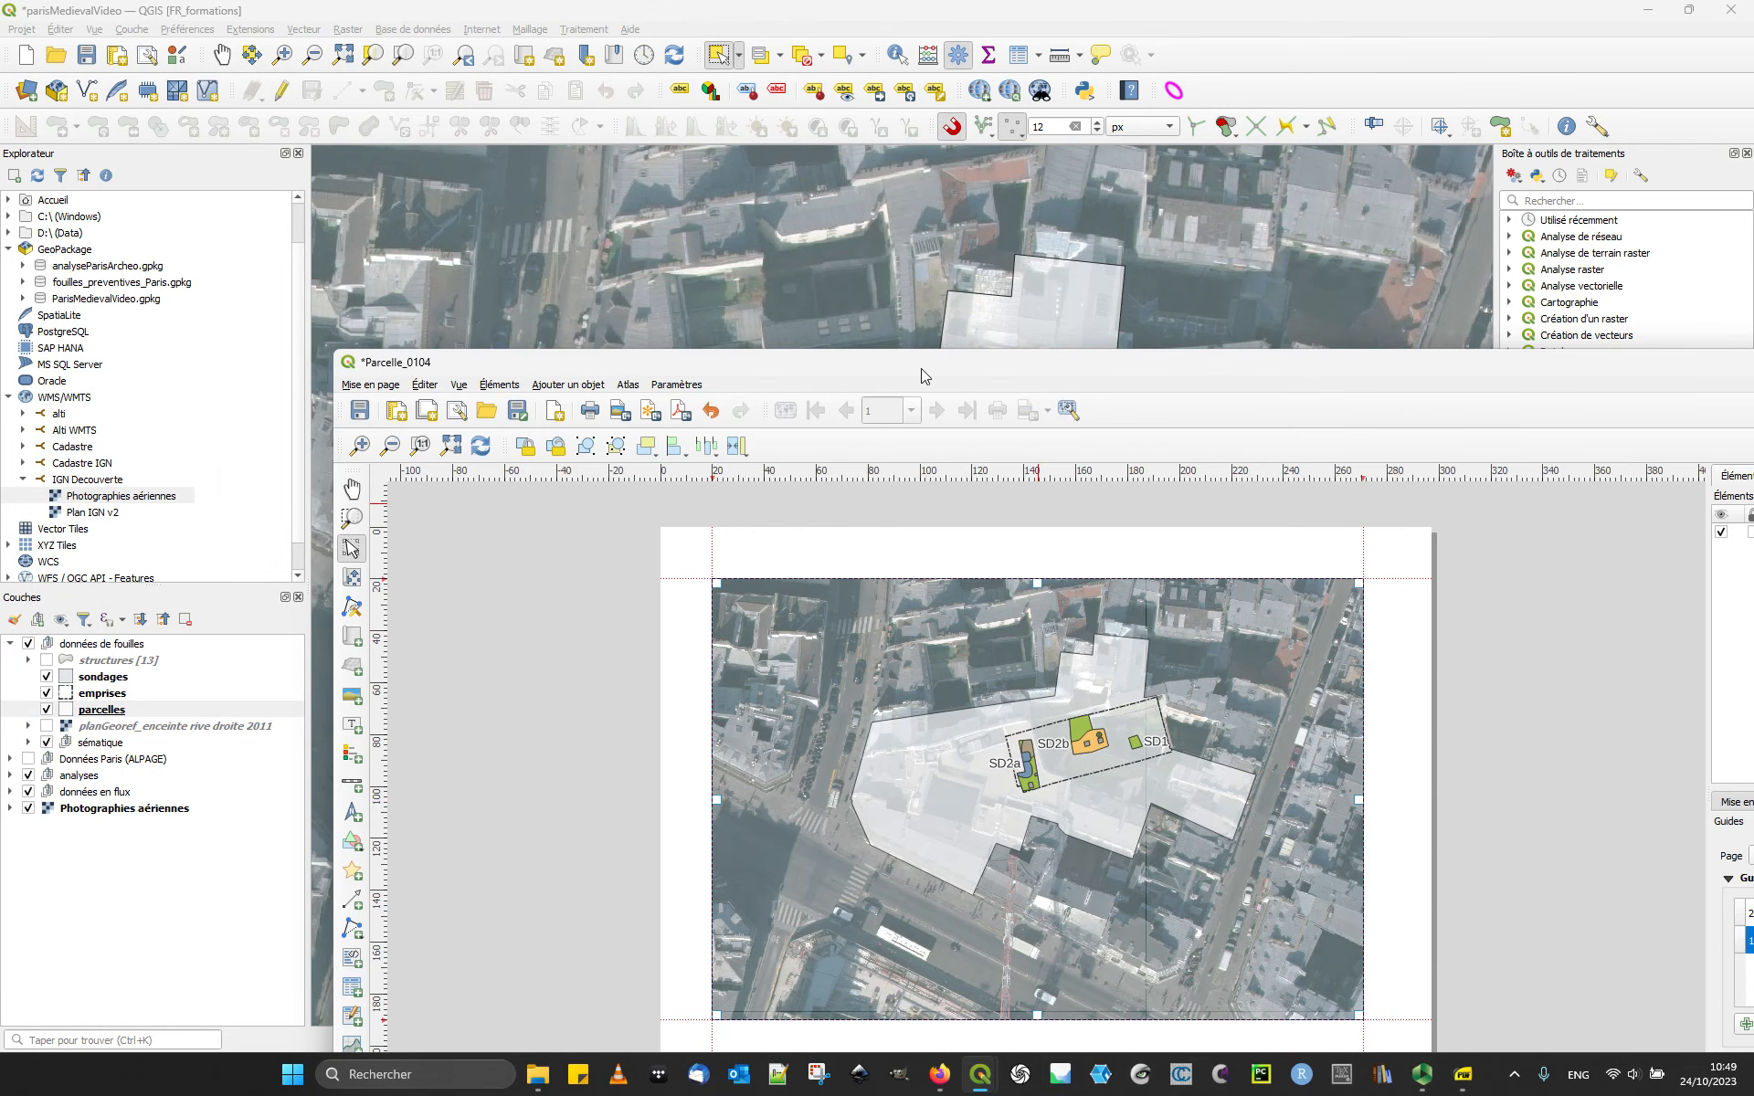
left_click(250, 192)
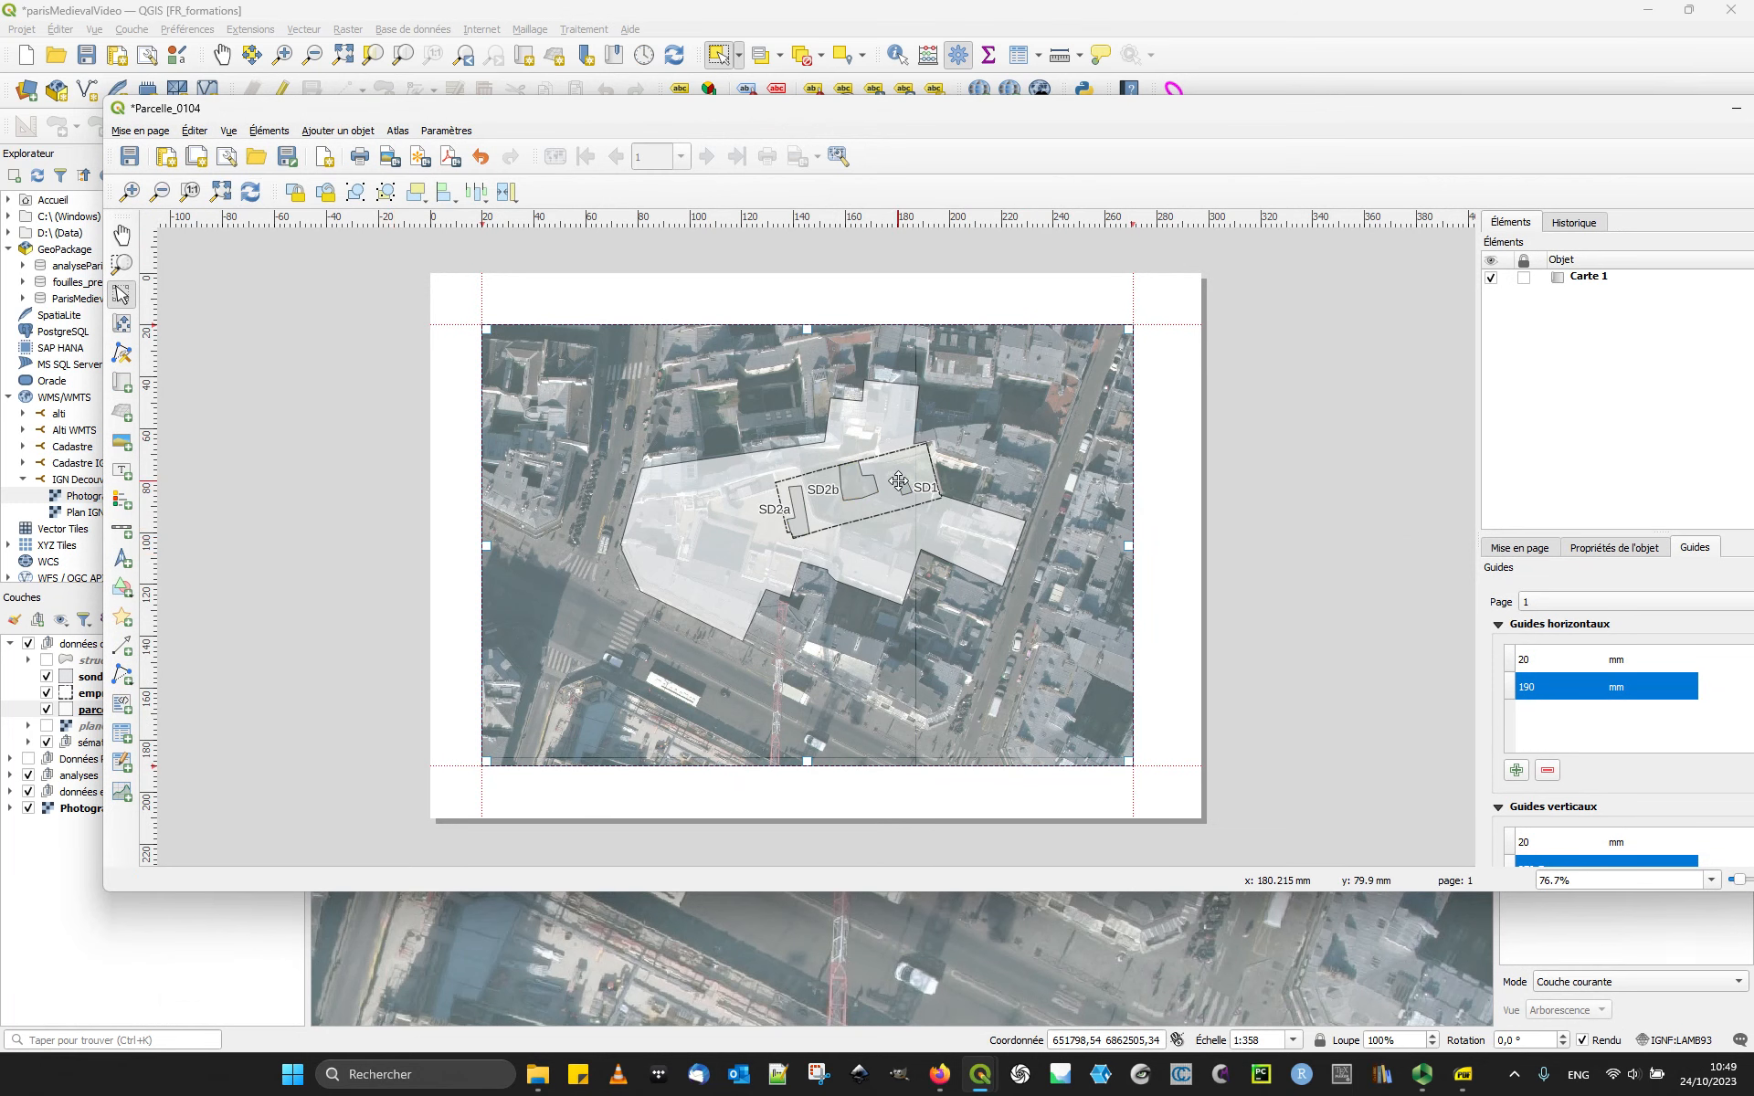
Step: Turn the structures layer back on in the project, refresh the Parcelle_0104 layout and maximise its window
left_click_drag(744, 117, 1083, 519)
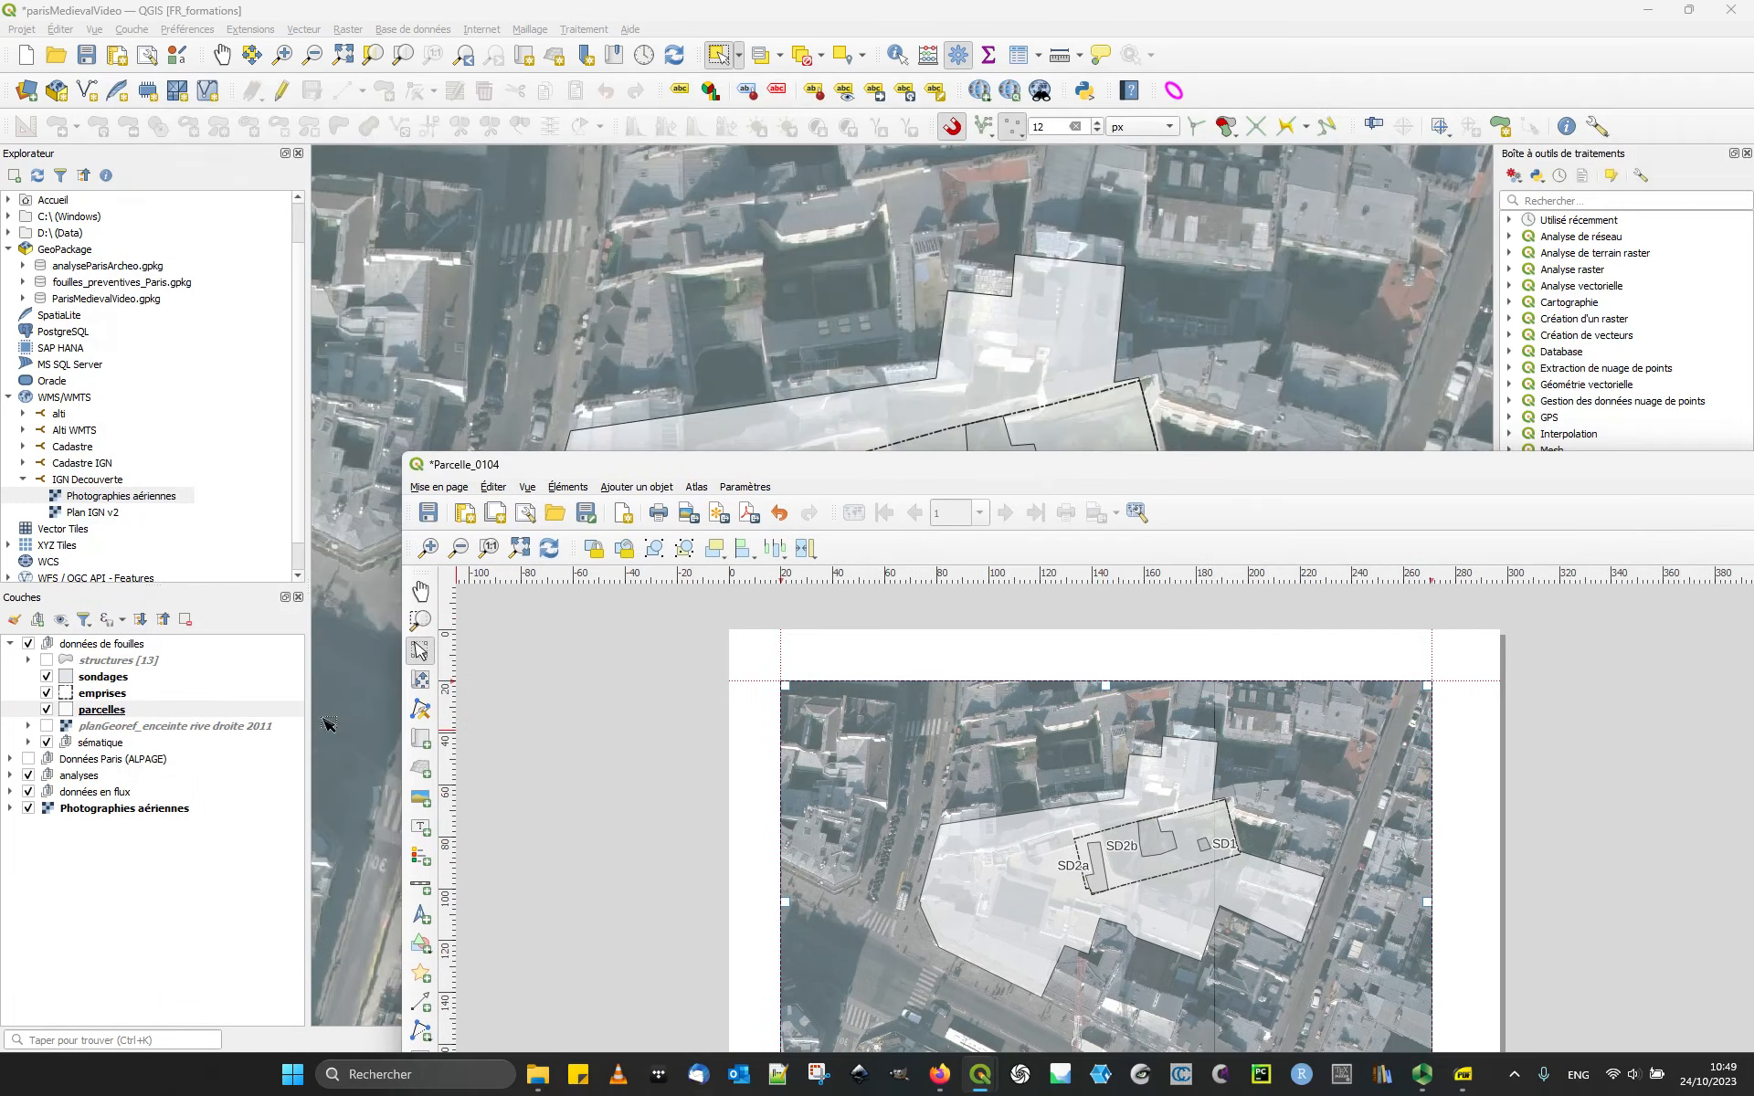
left_click(76, 683)
left_click(46, 660)
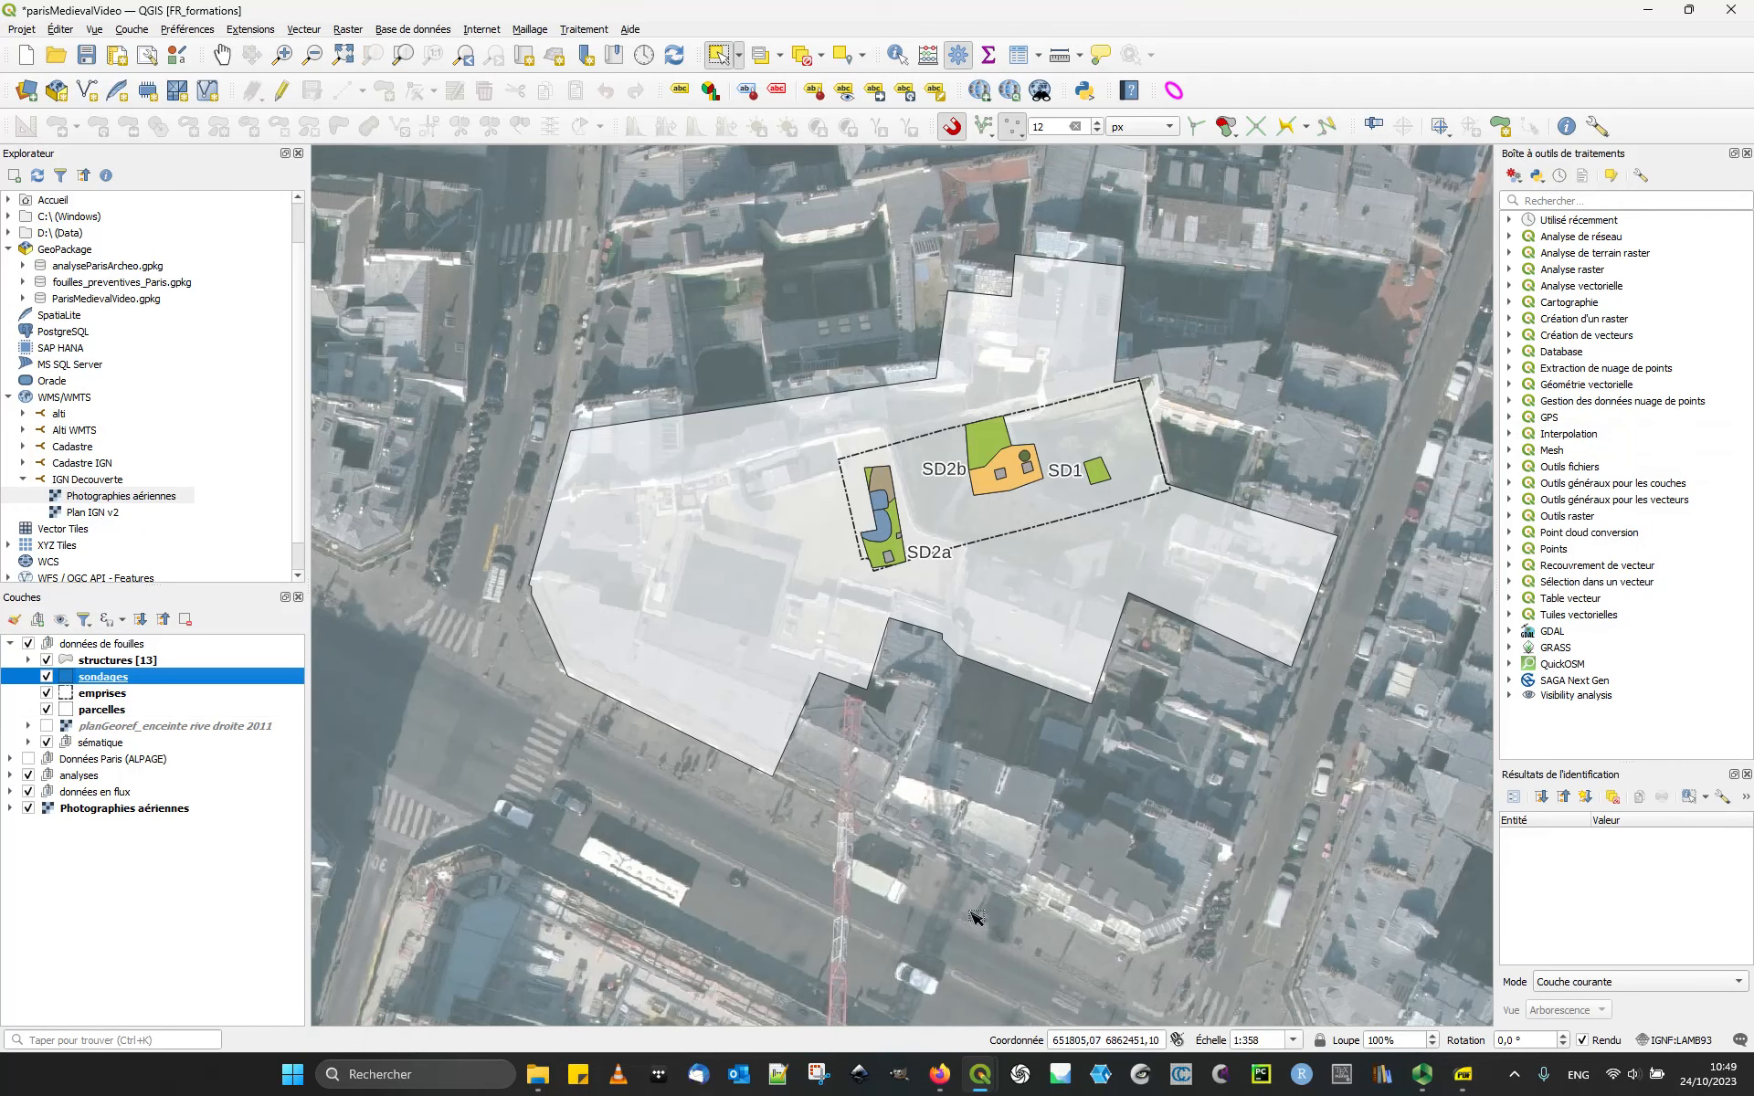
mouse_move(980, 1076)
left_click(1026, 1006)
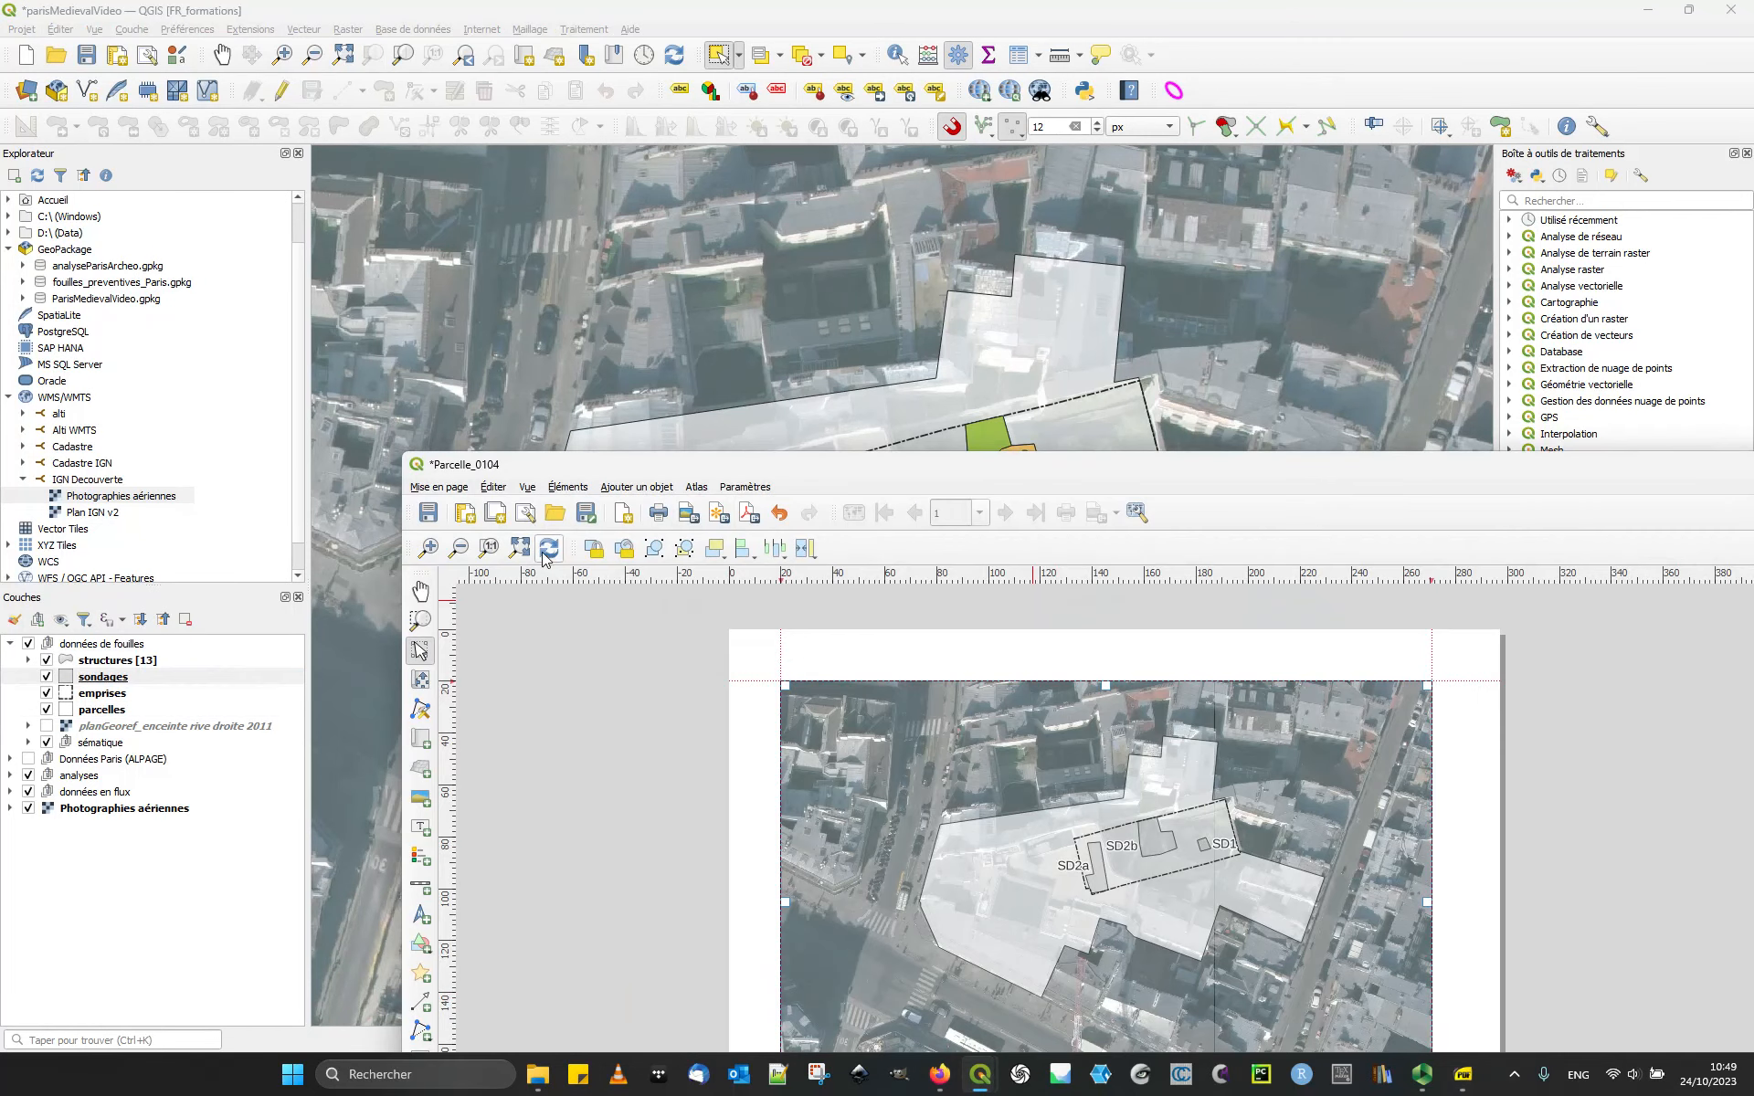
double_click(1187, 465)
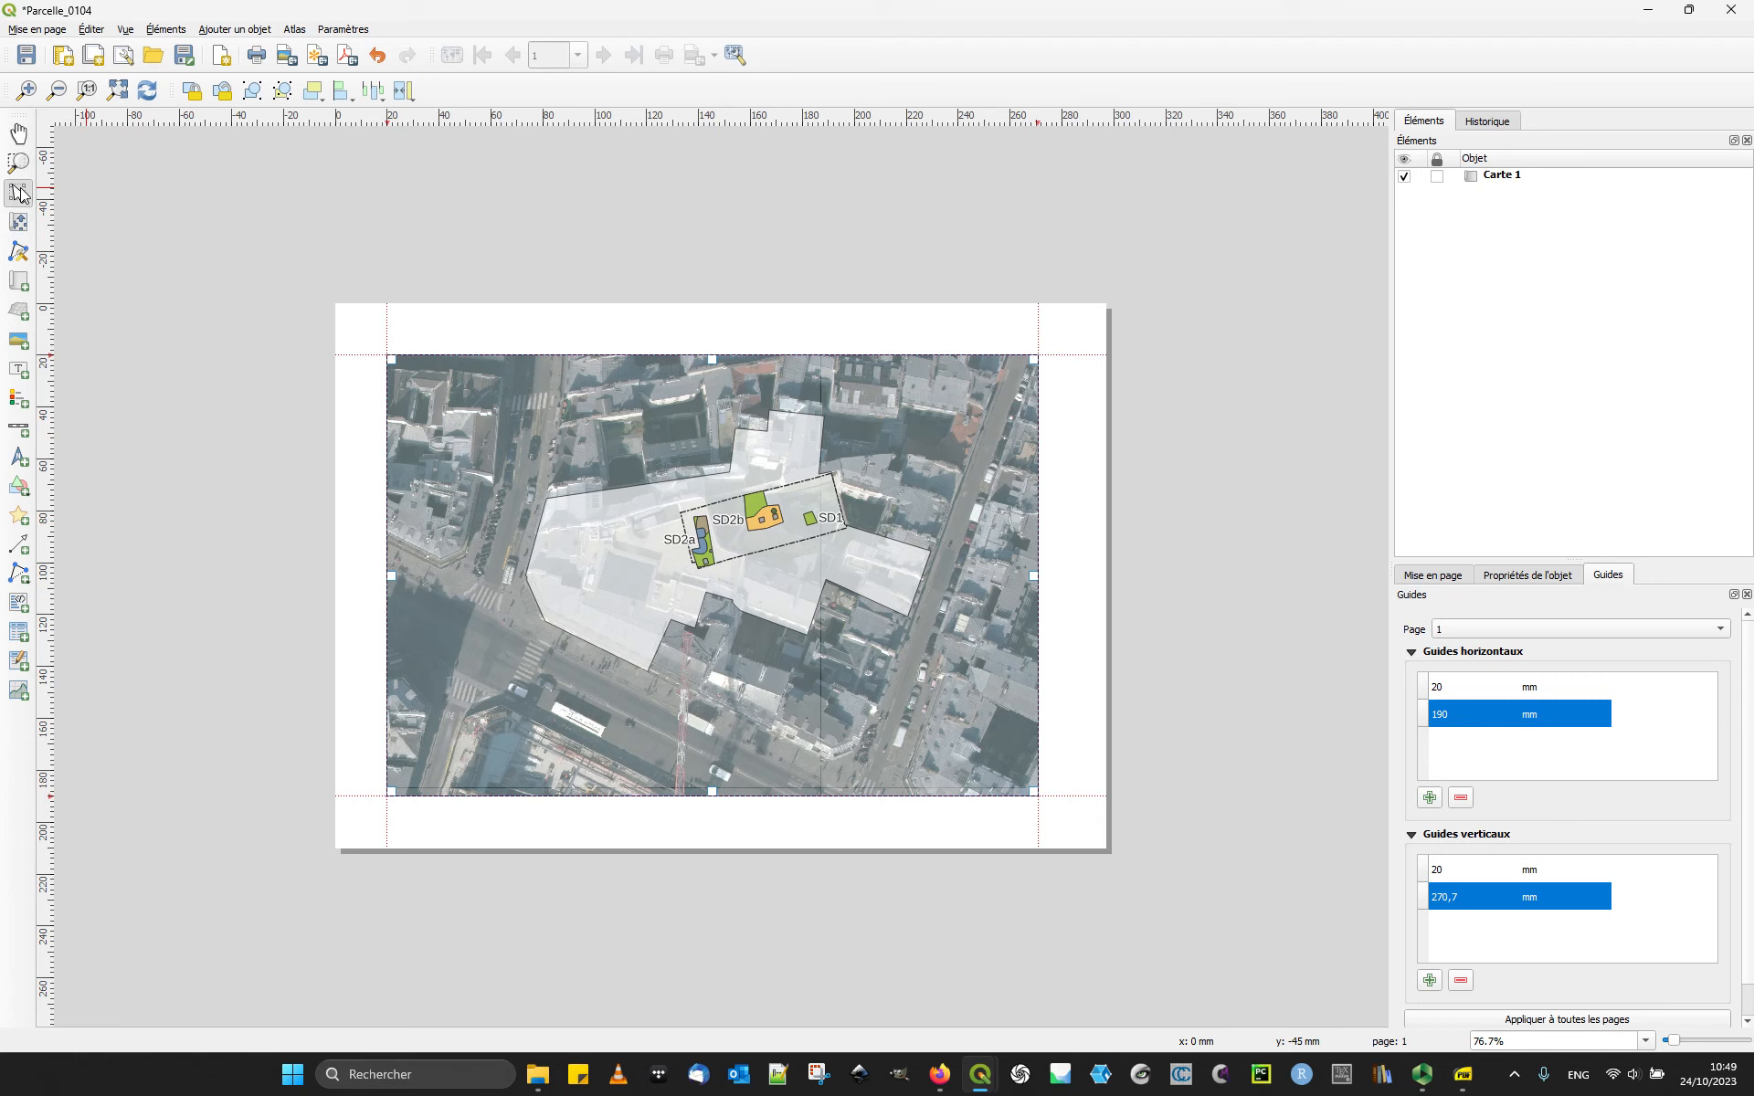
left_click(18, 192)
mouse_move(801, 481)
left_mouse_down()
mouse_move(802, 571)
mouse_move(778, 620)
mouse_move(925, 518)
mouse_move(801, 481)
left_mouse_up()
double_click(948, 9)
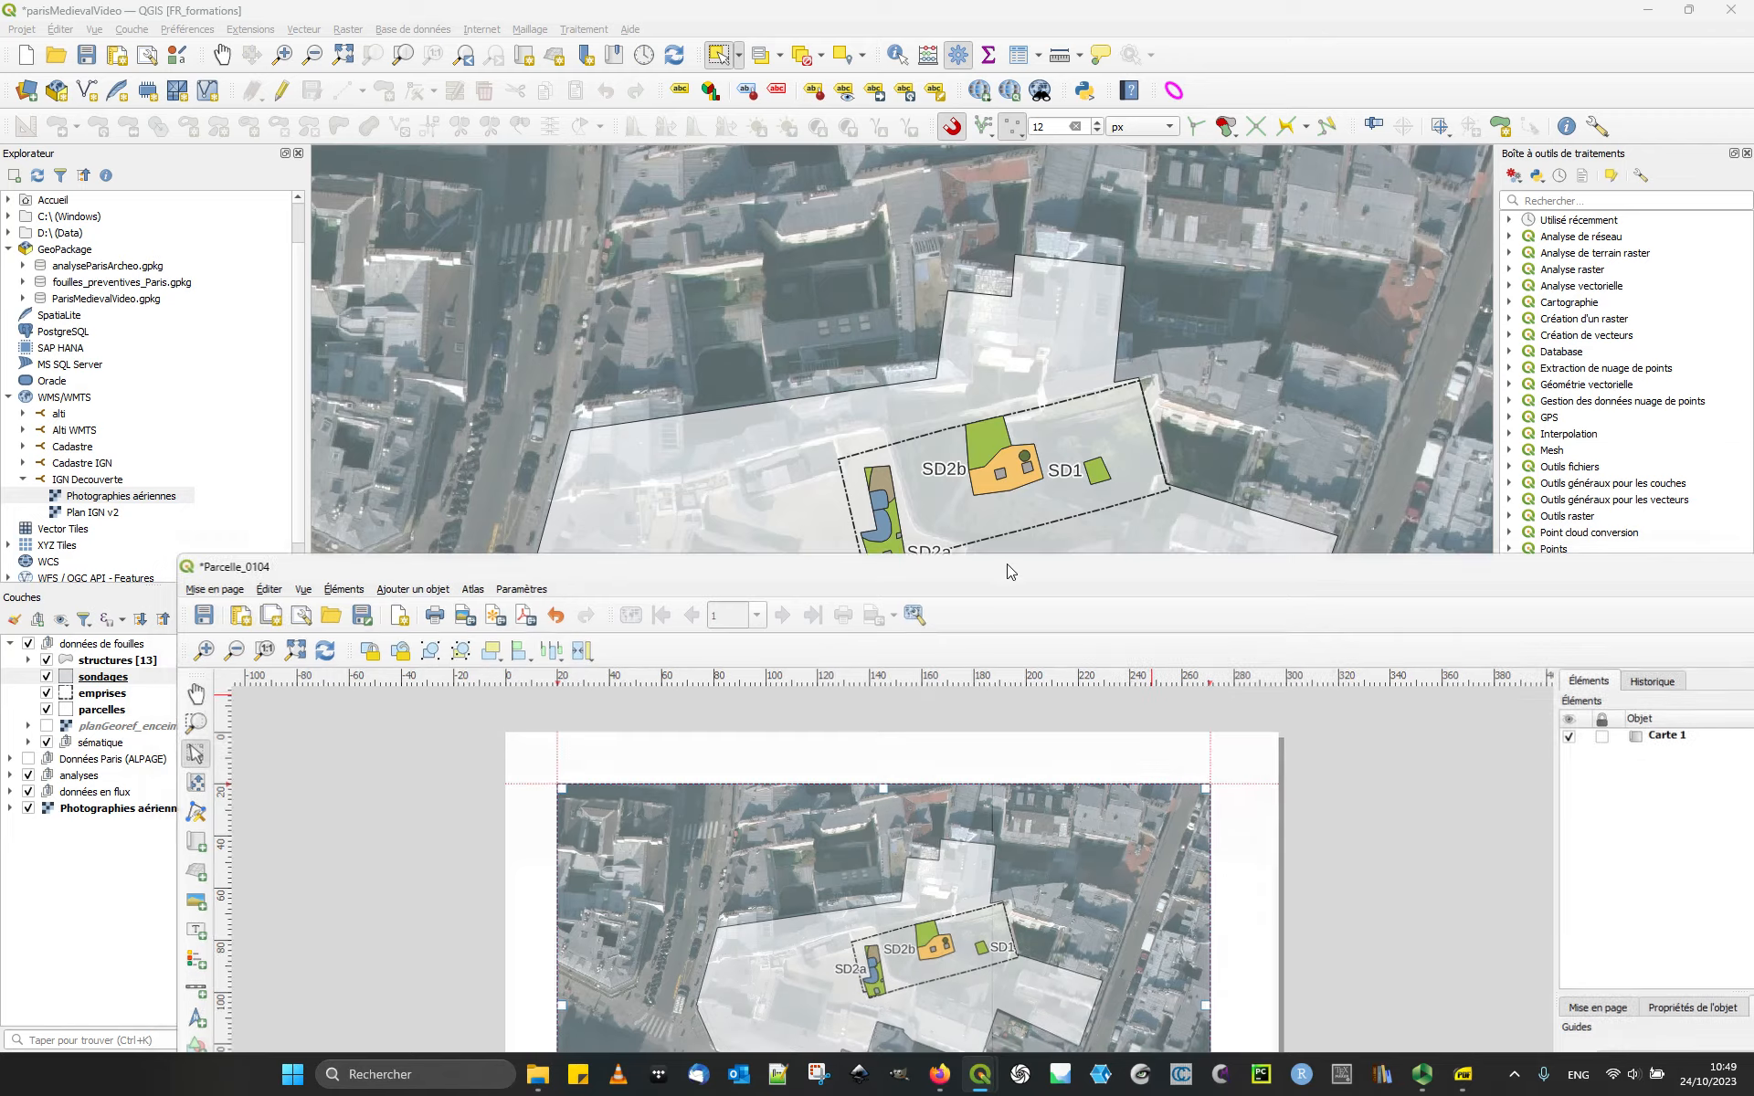
double_click(1012, 573)
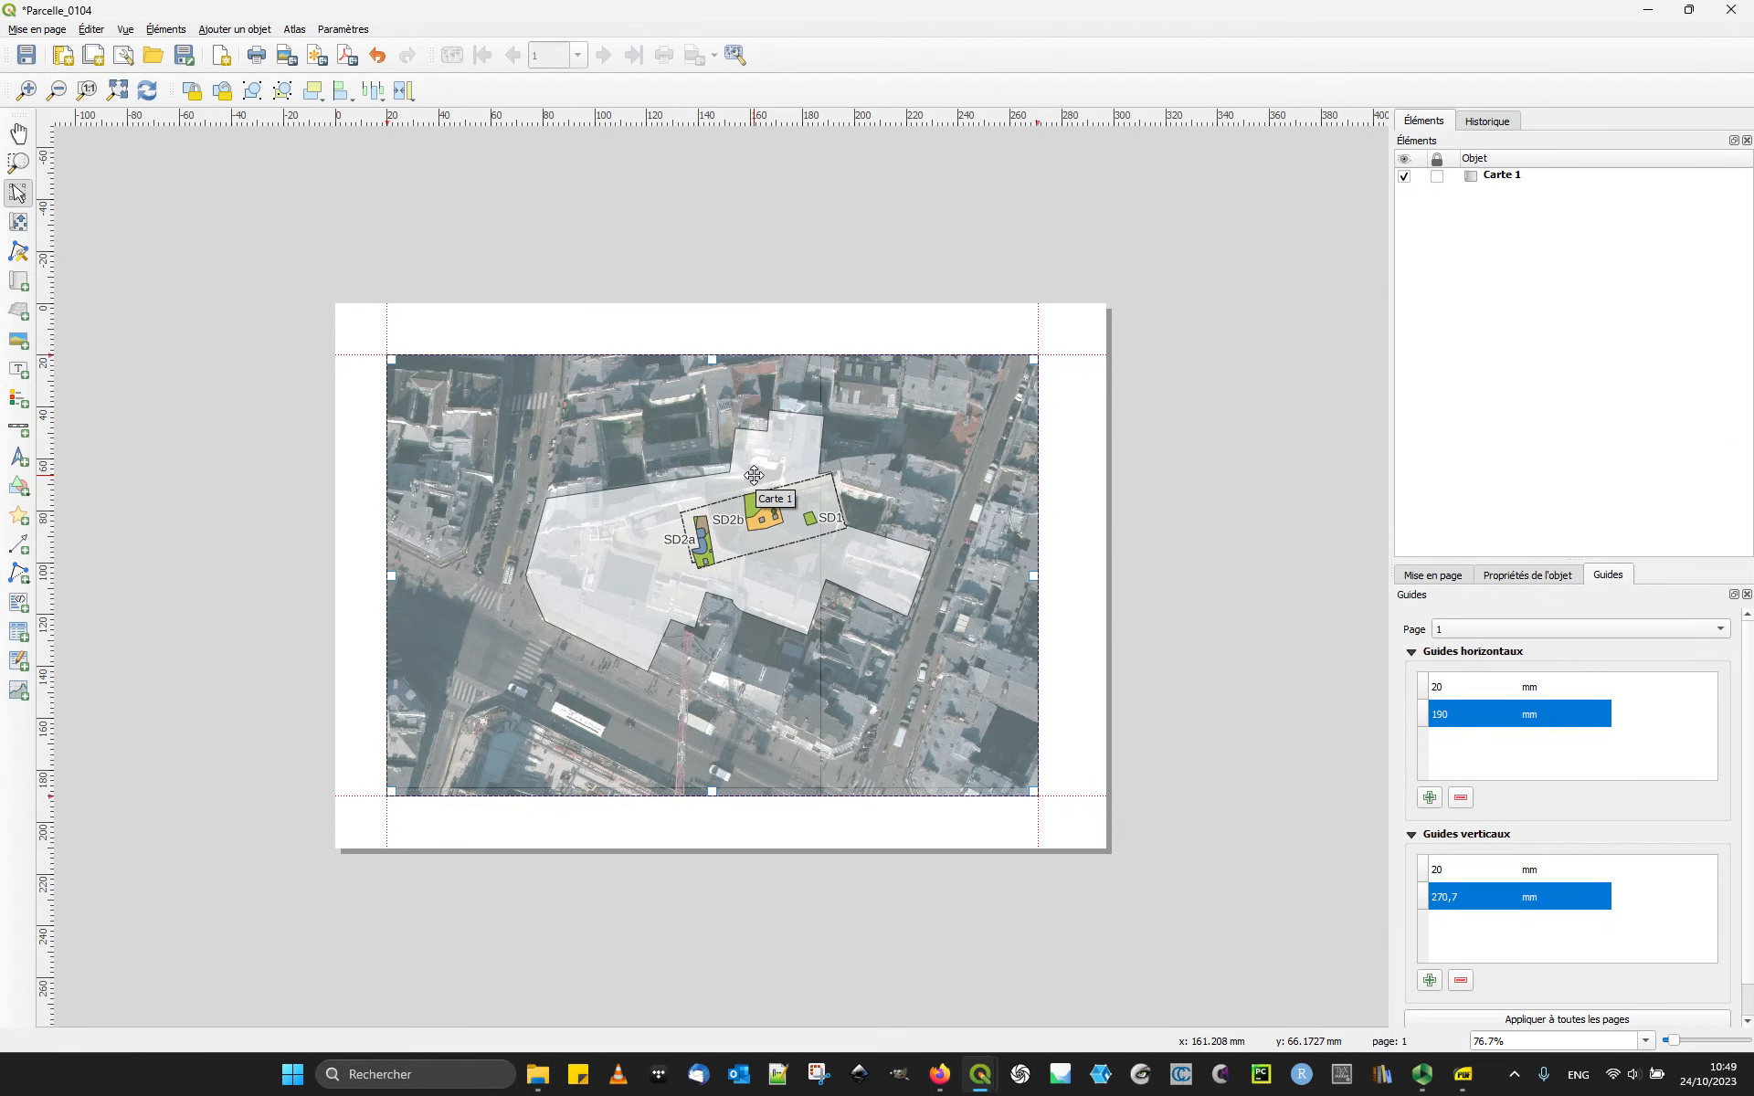
Step: Move the content of Carte 1 slightly down and to the left within its frame
left_click(20, 223)
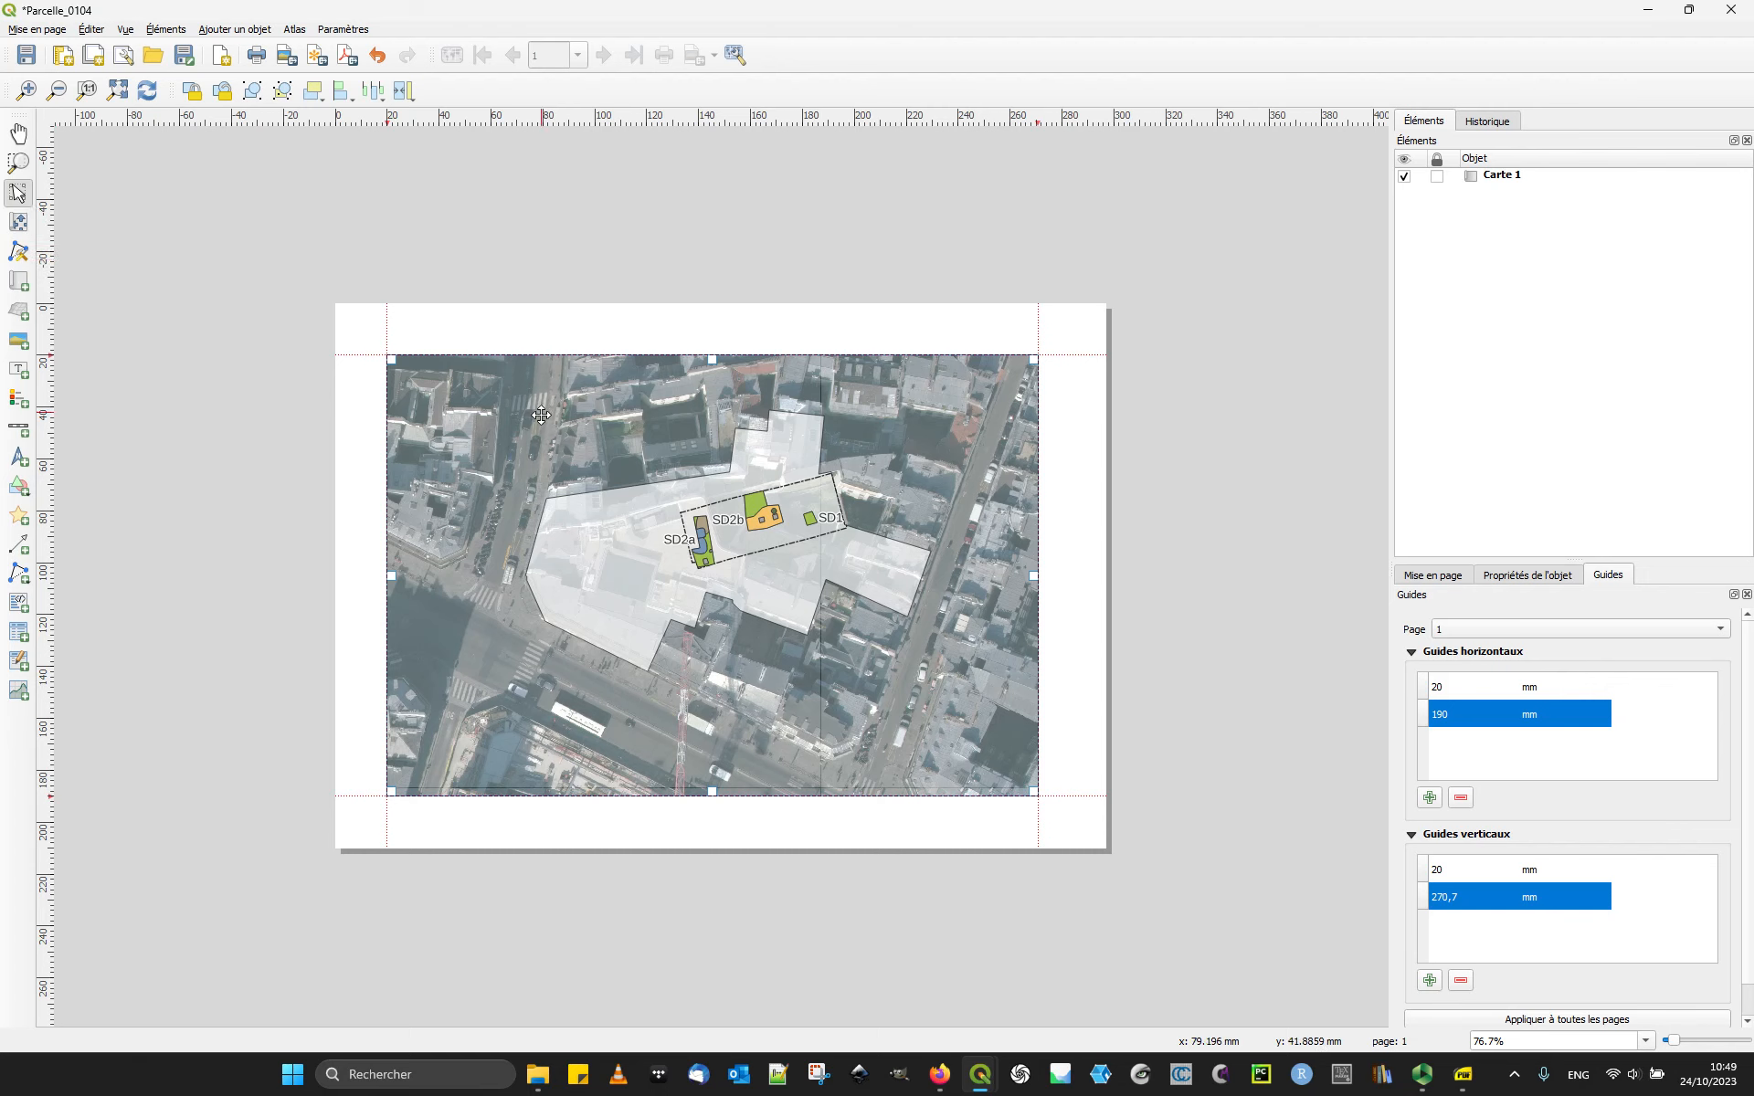
key("c")
left_click_drag(771, 561, 753, 585)
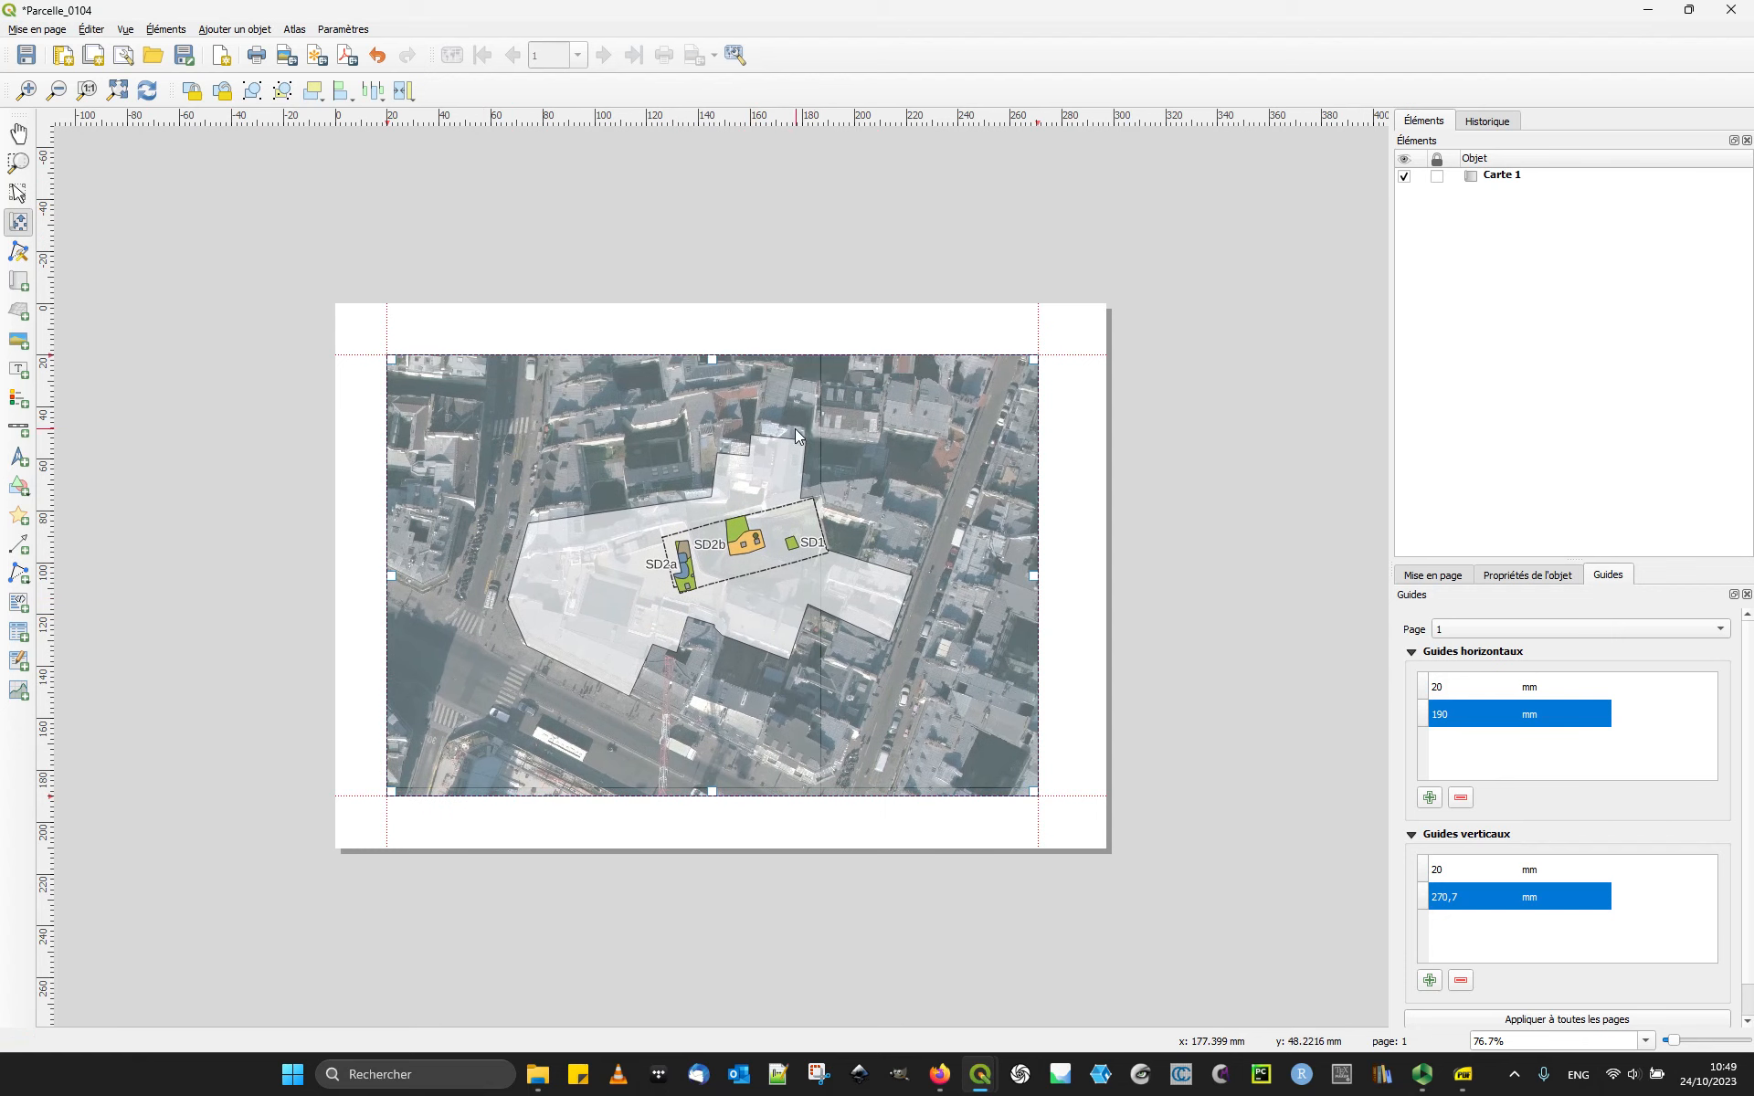
Step: Set the scale of Carte 1 to 480 and recentre the parcel within the map frame
left_click(1531, 576)
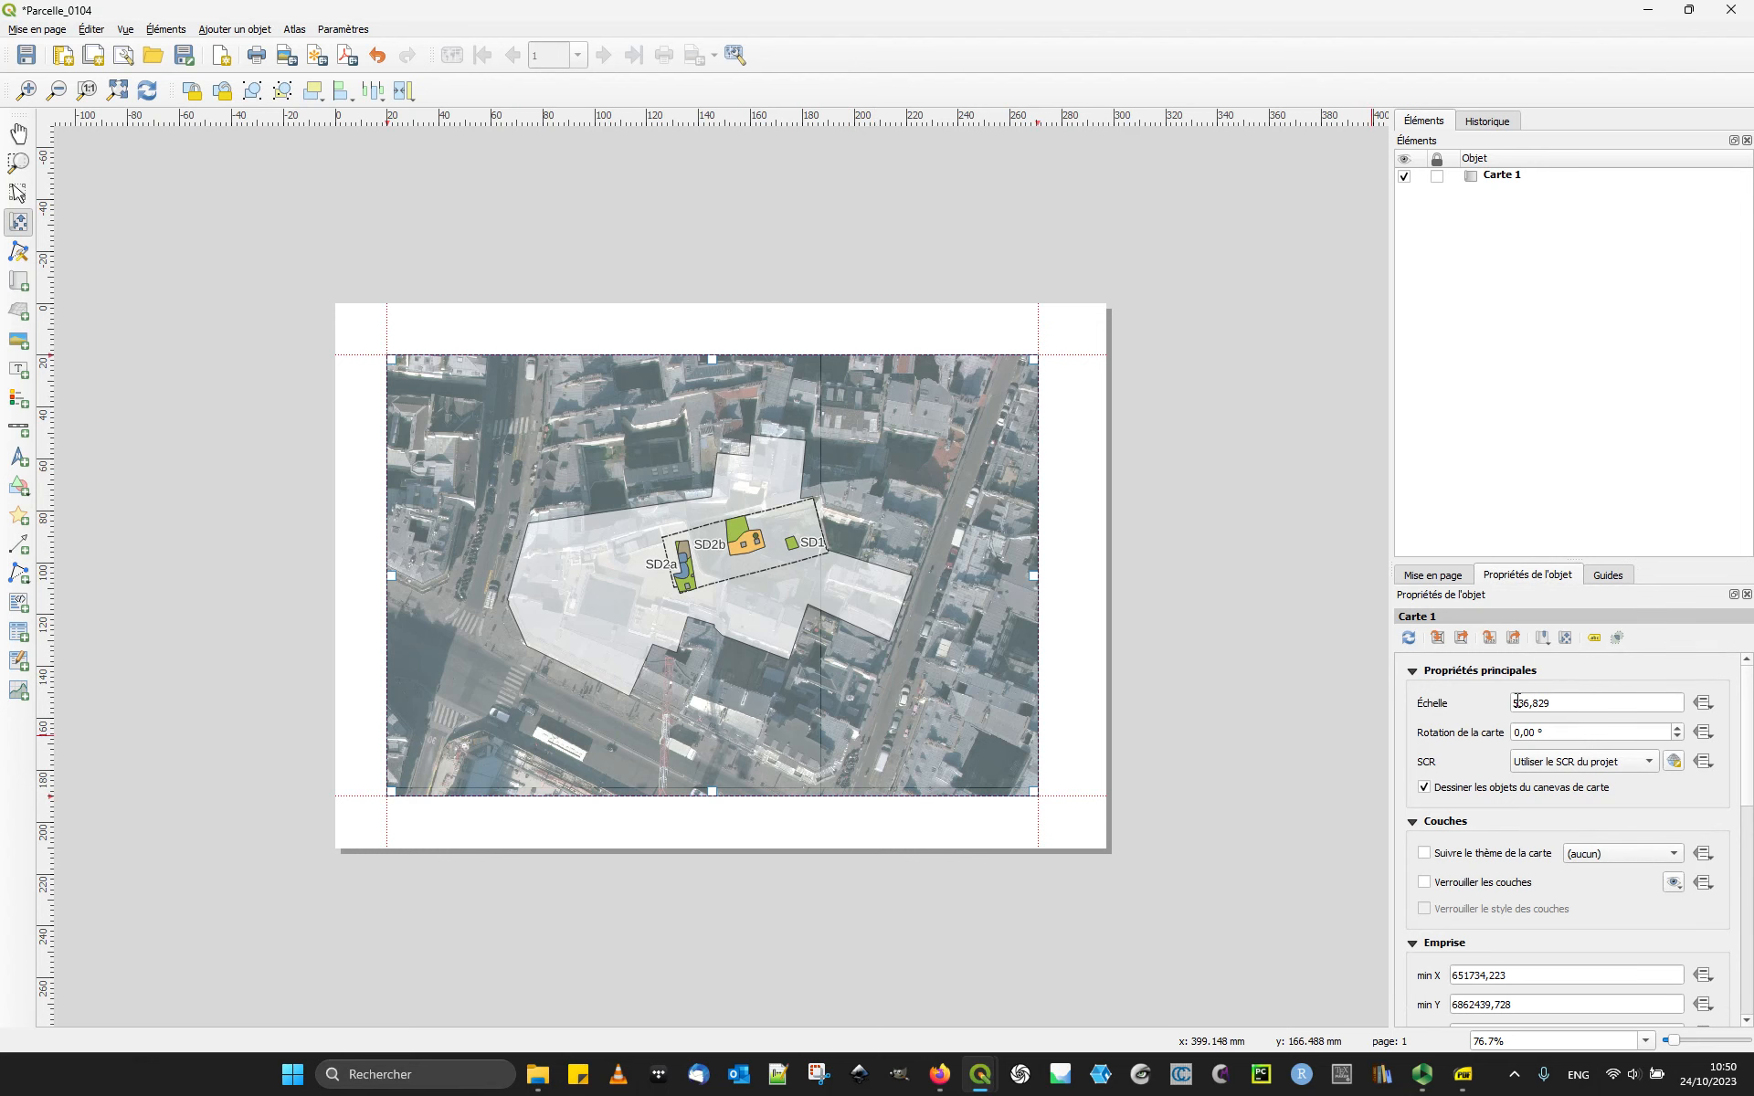
left_click_drag(1519, 699, 1657, 711)
type("500")
key("Return")
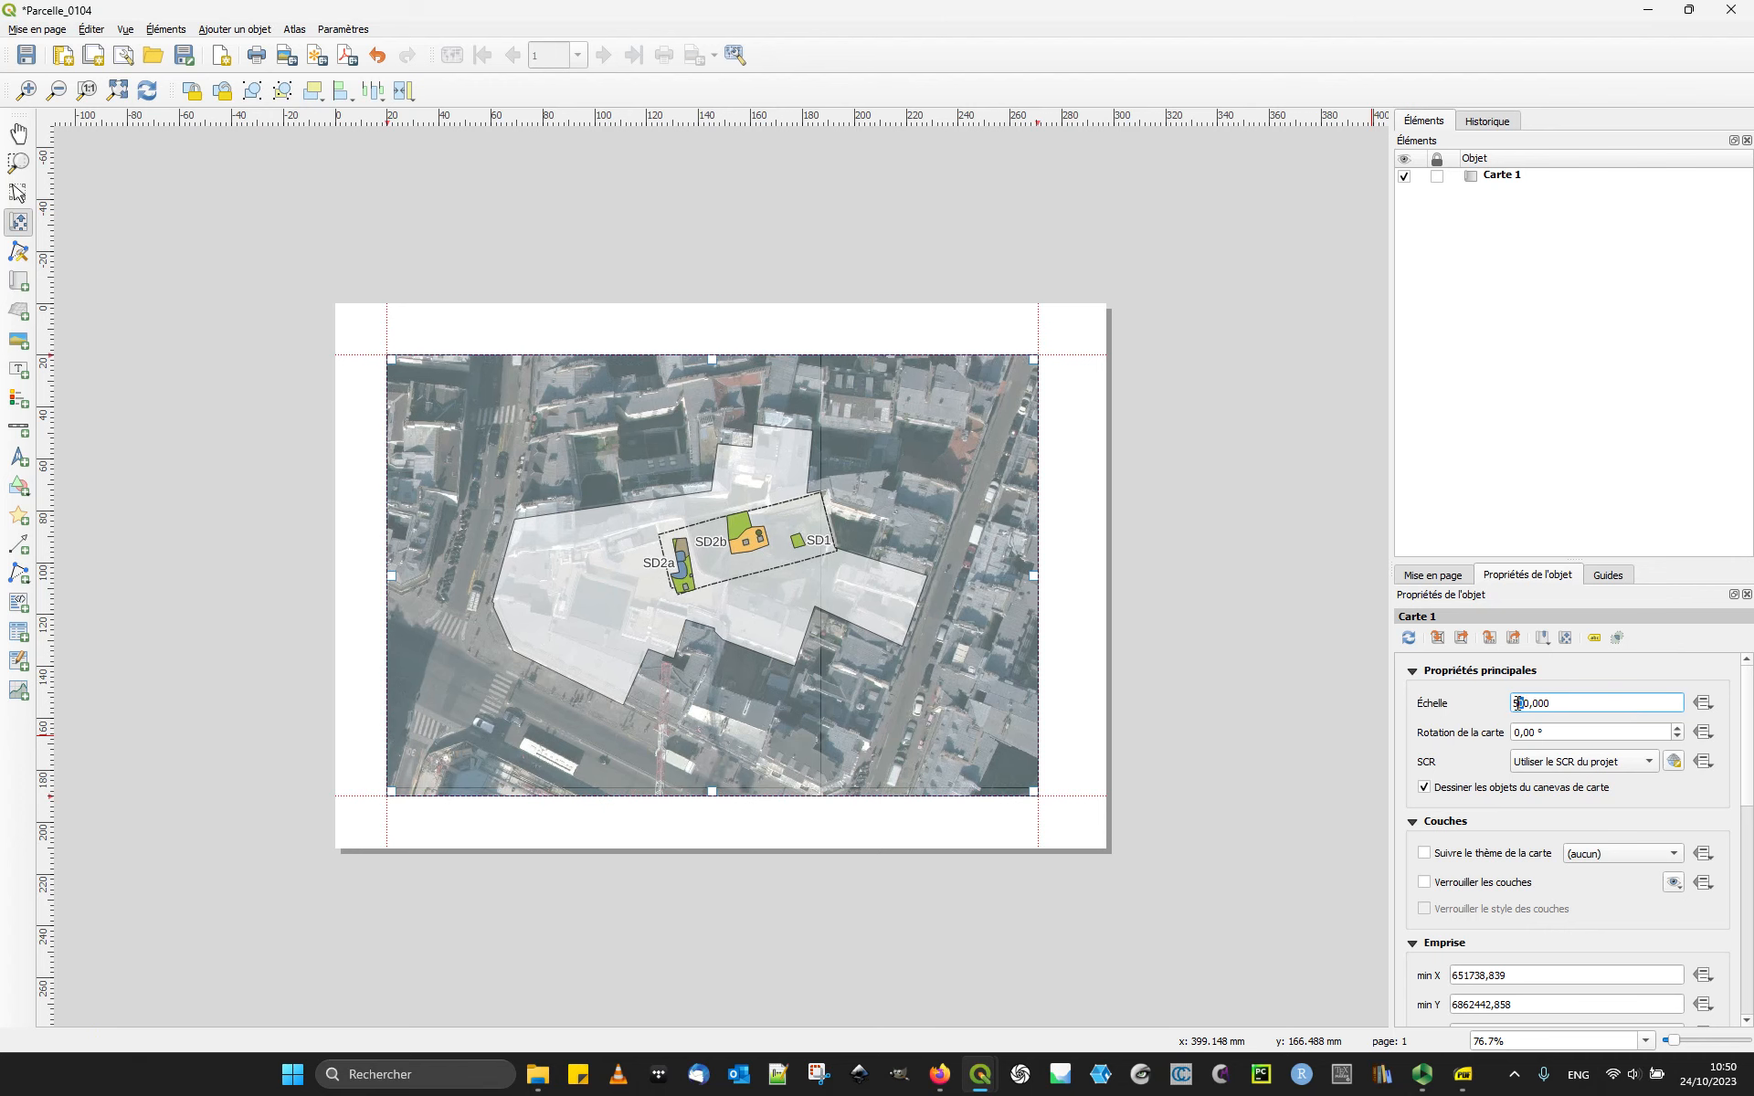
key("Return")
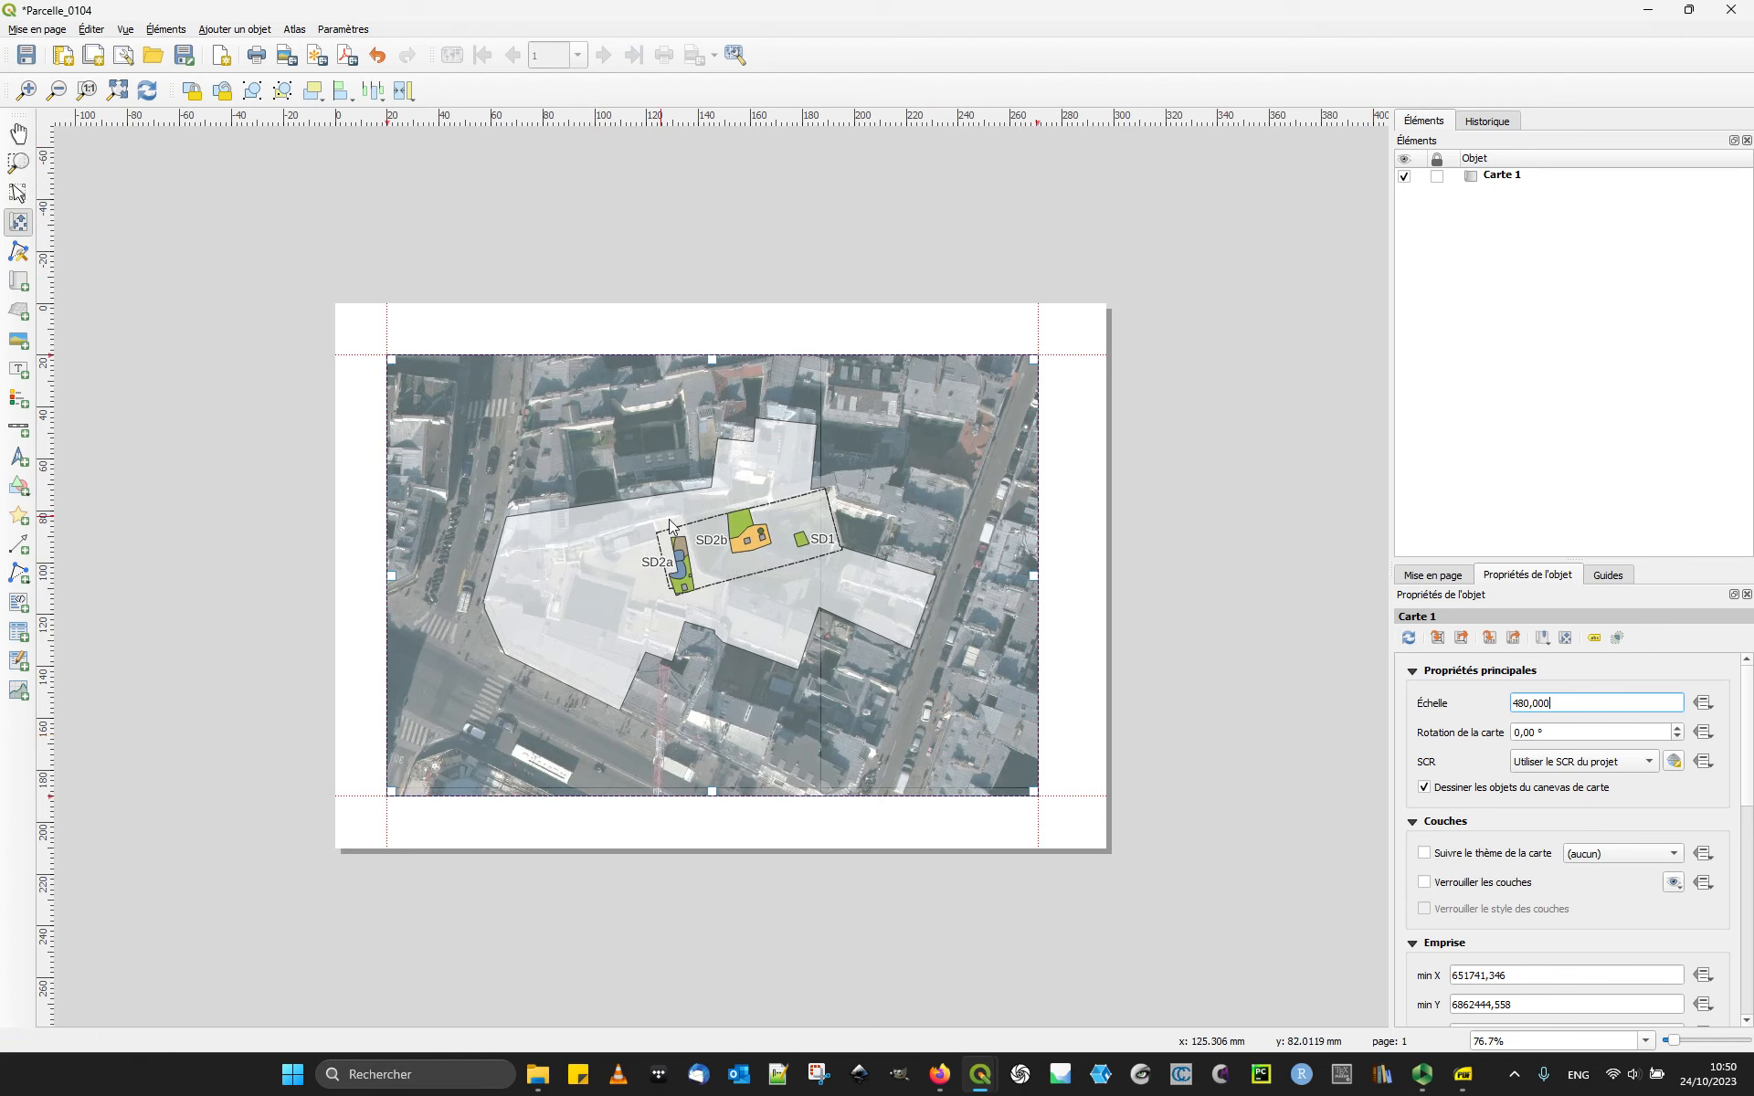
left_click_drag(715, 539, 674, 506)
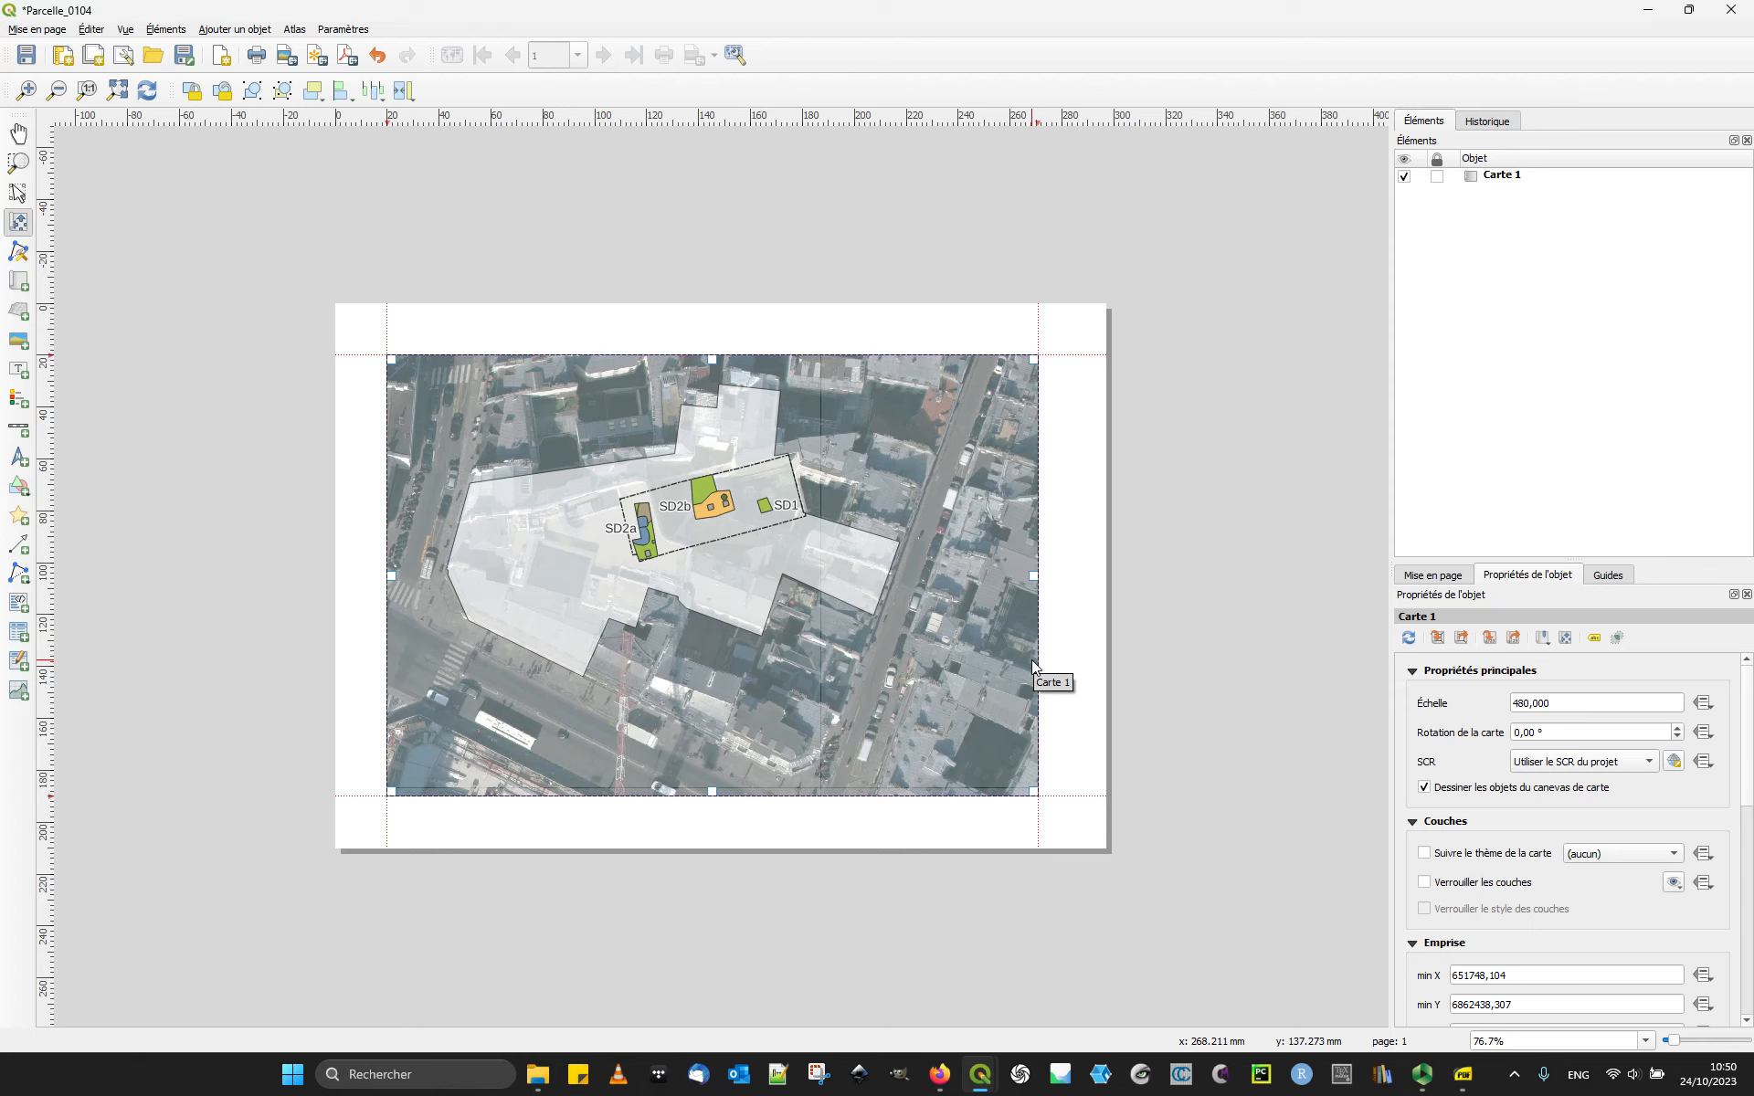
left_click_drag(699, 512, 749, 550)
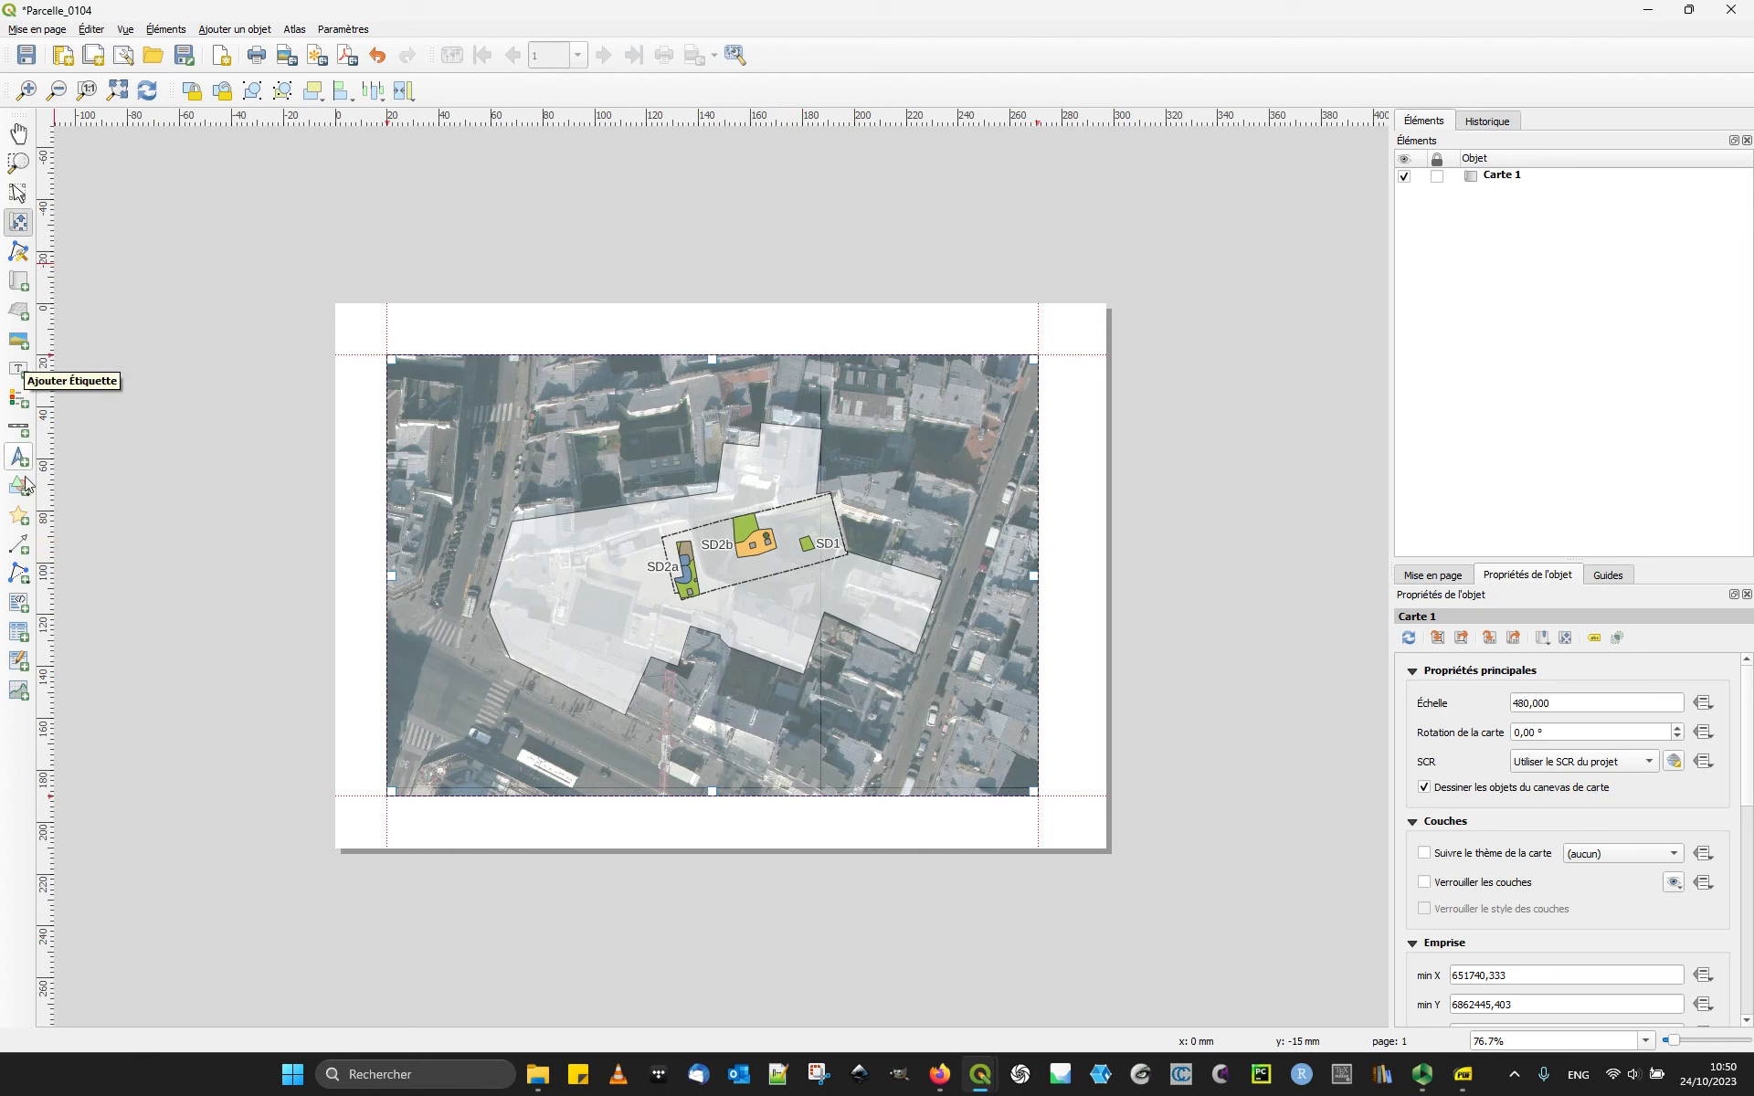
Step: Add a title label along the map's upper edge reading "Structure et emprise de fouilles de l'opération du", followed by the site address and "(2001)"
left_click(18, 370)
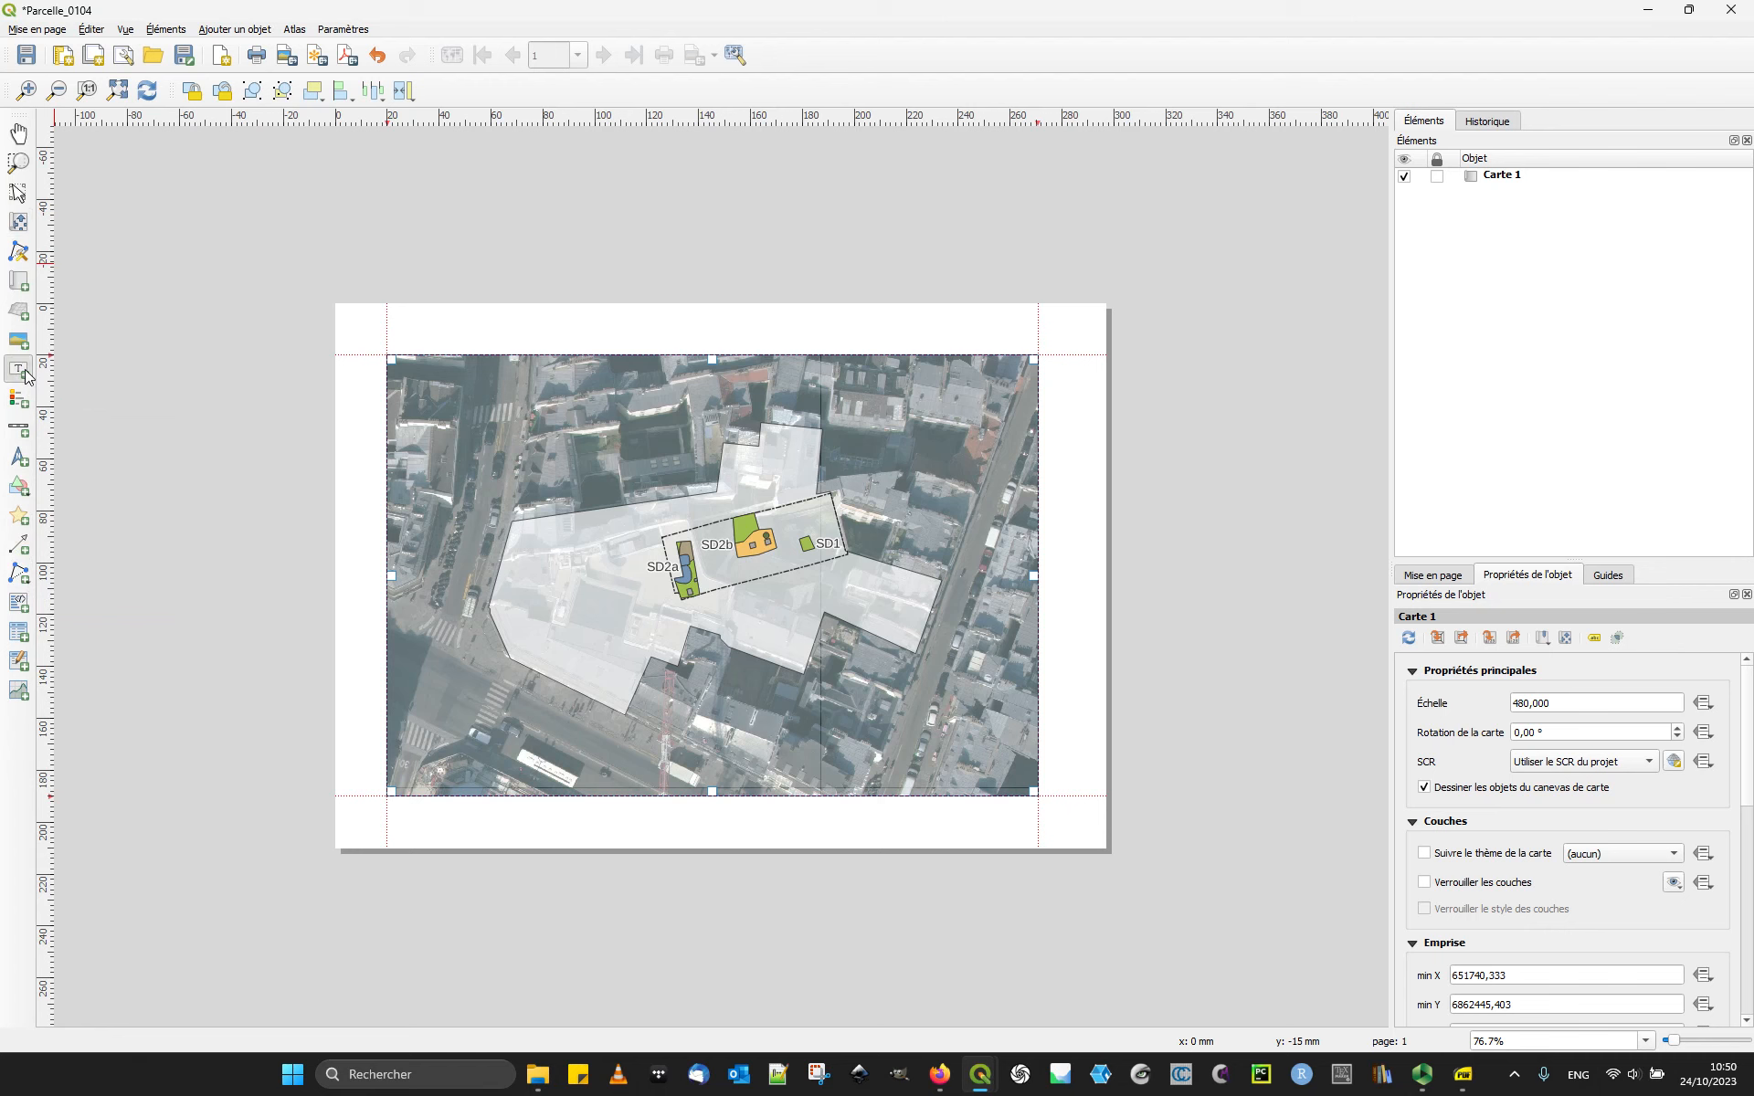
left_click_drag(473, 354, 968, 399)
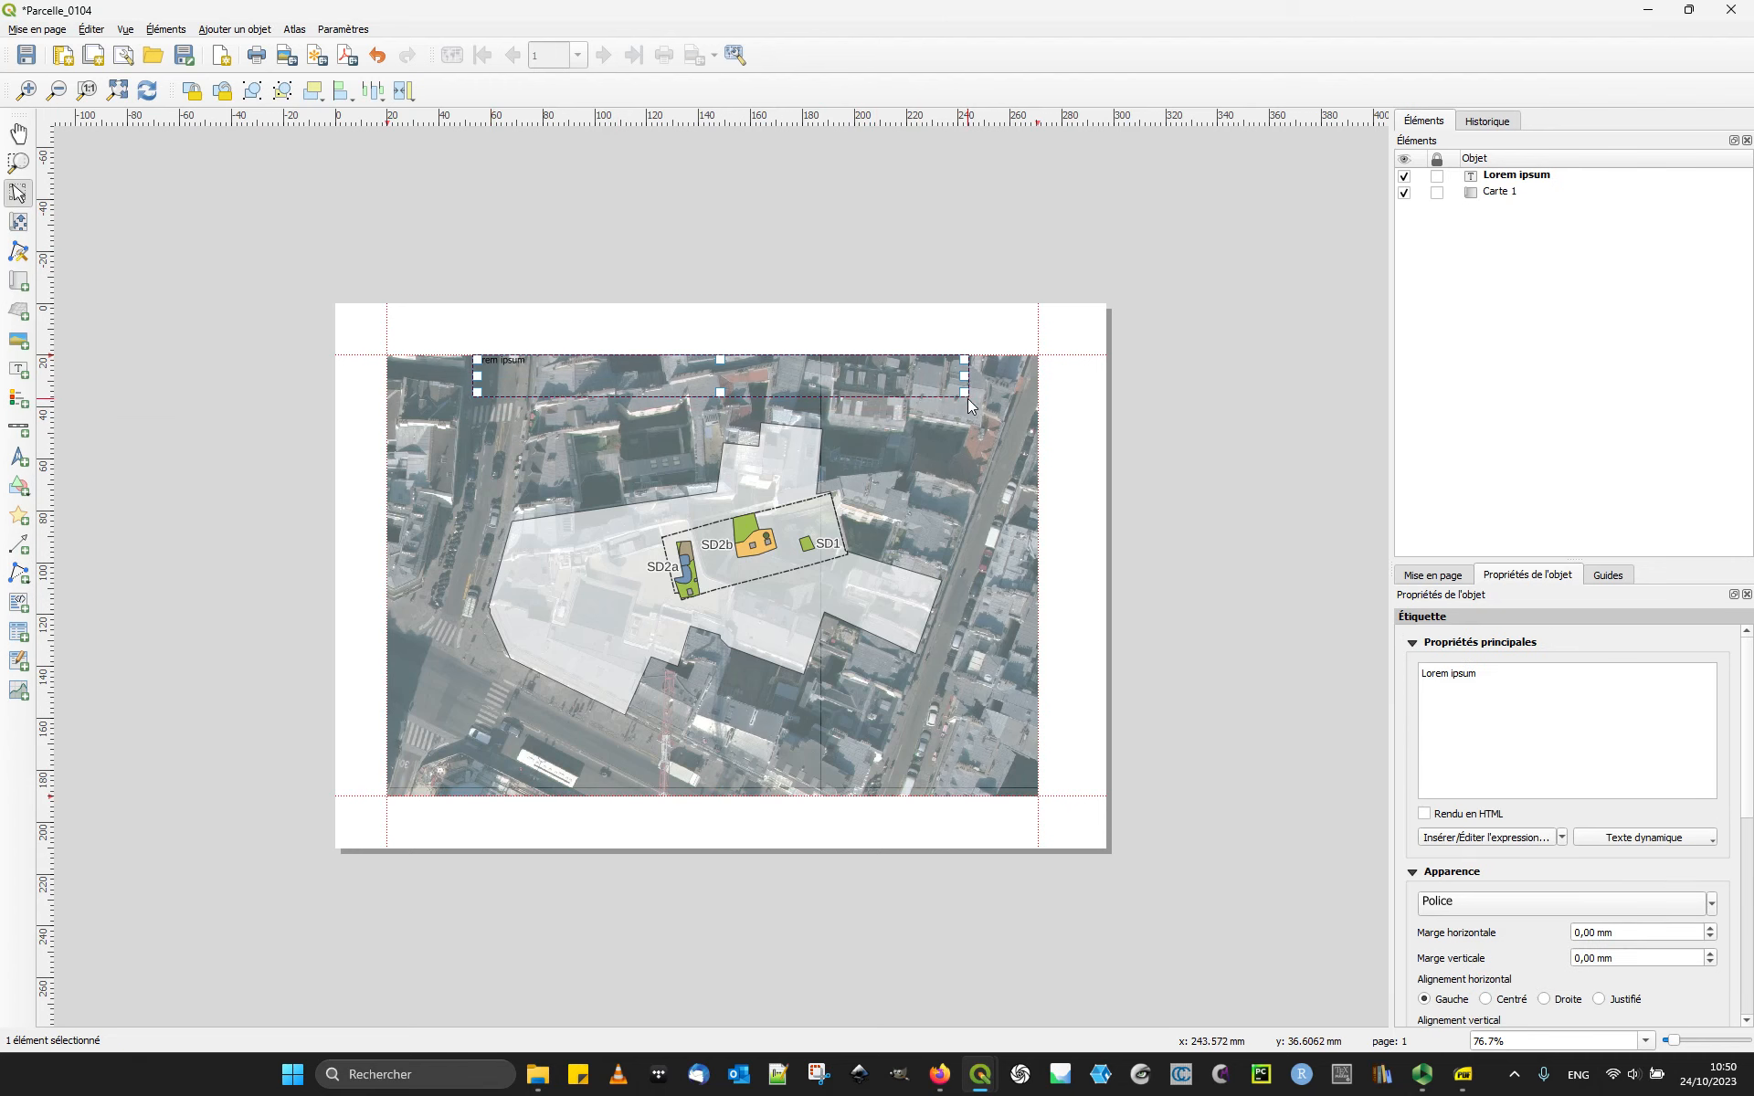
triple_click(1520, 688)
type("Structure et emprise")
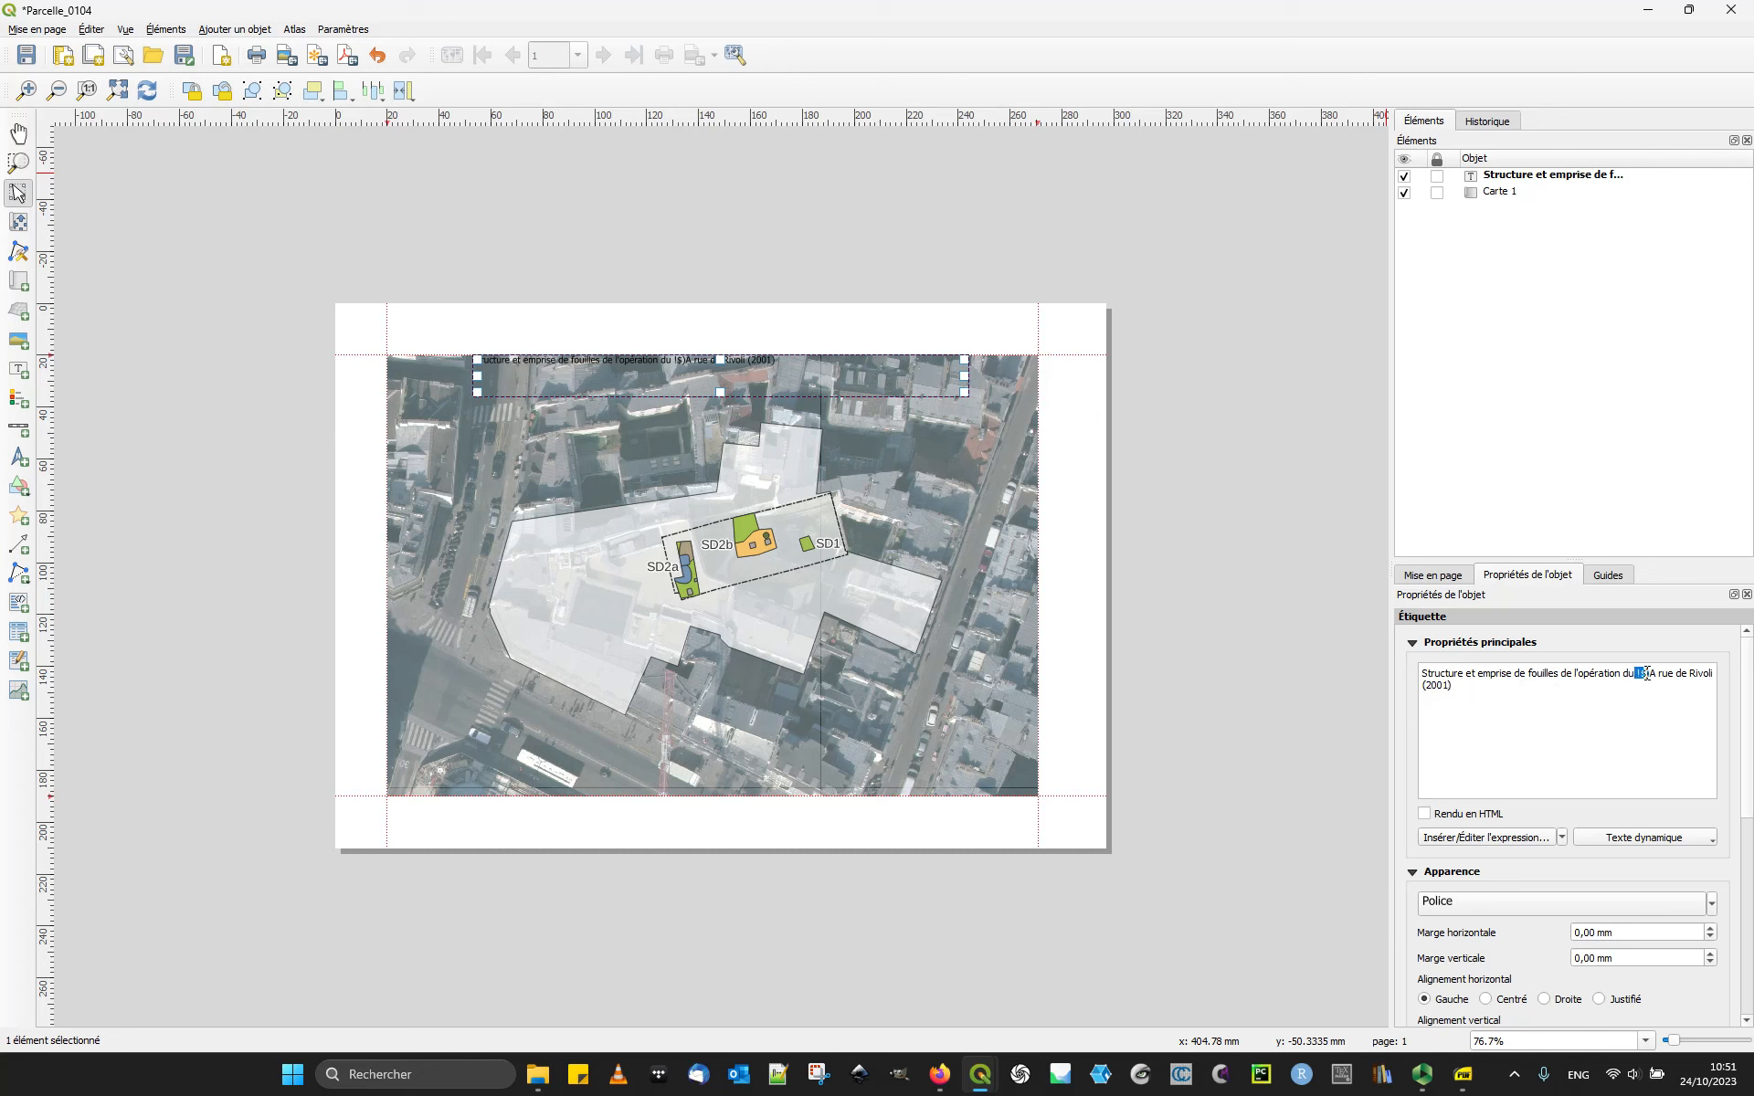
type("140")
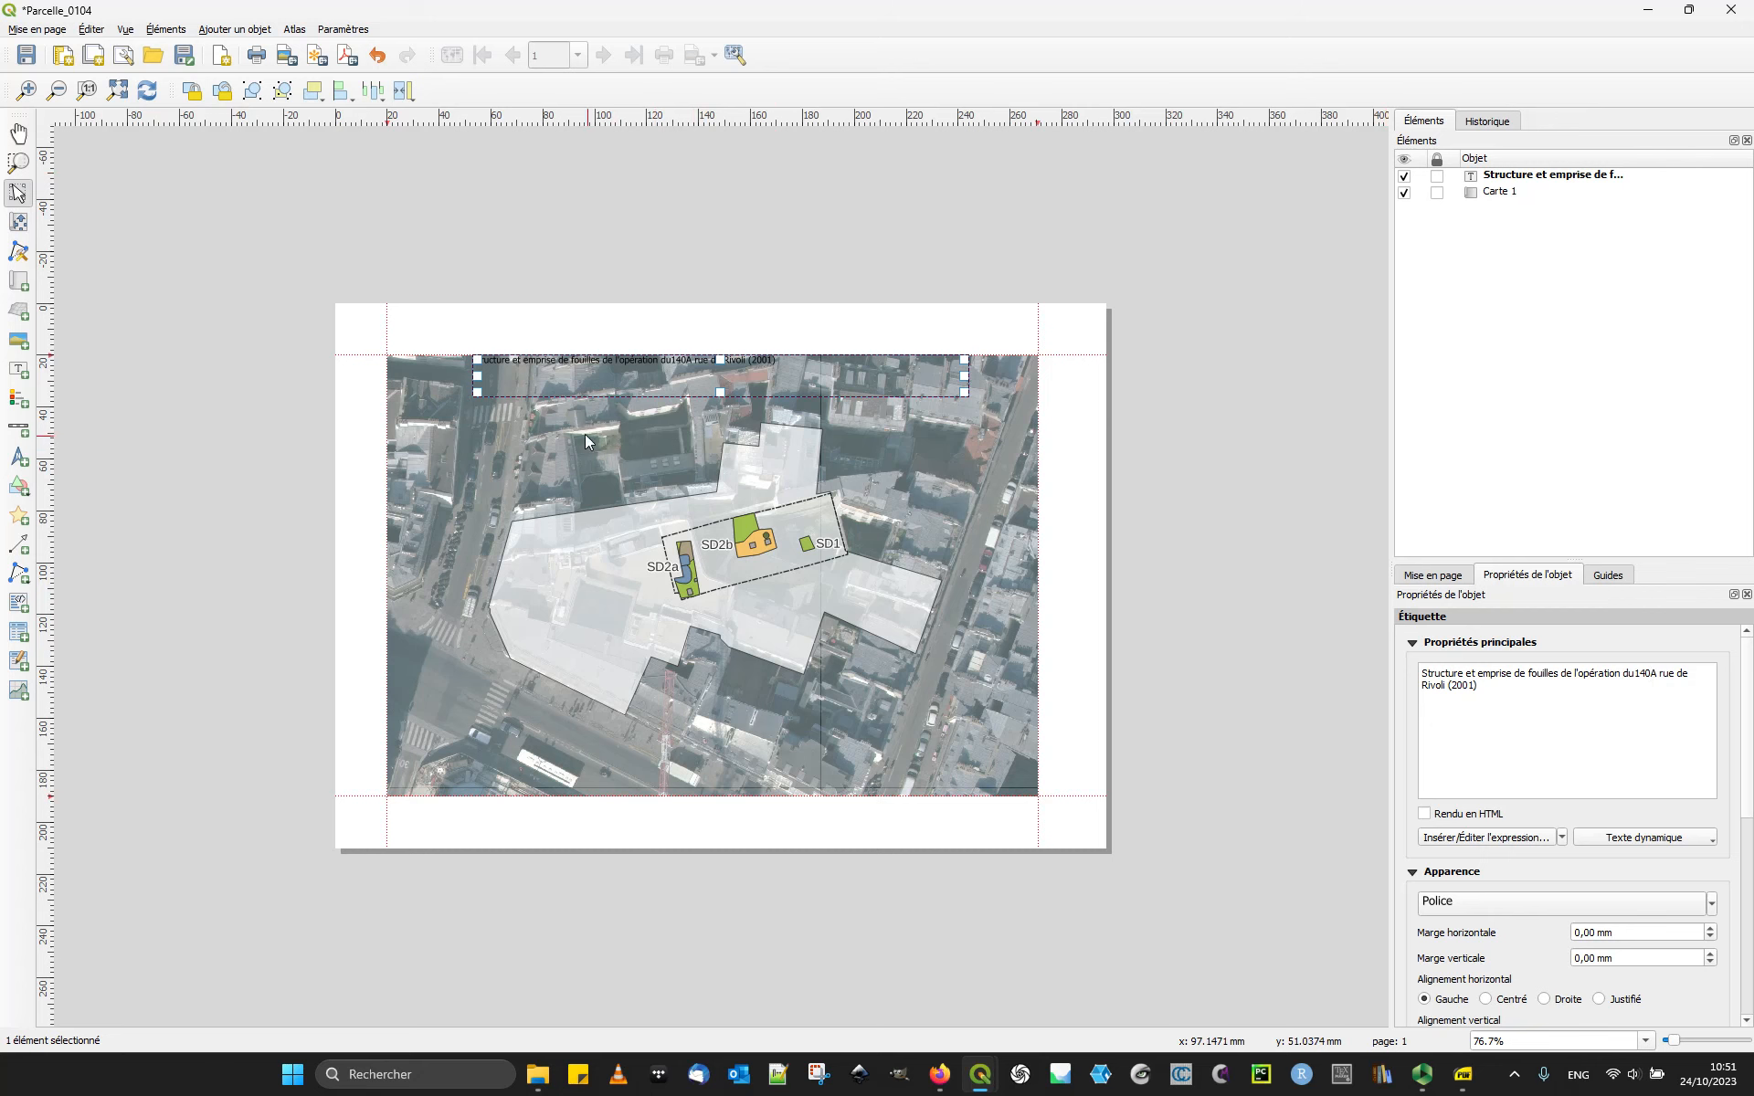
Step: Centre the title label's text horizontally and vertically
left_click(670, 243)
left_click(648, 359)
scroll(1747, 708, "down", 3)
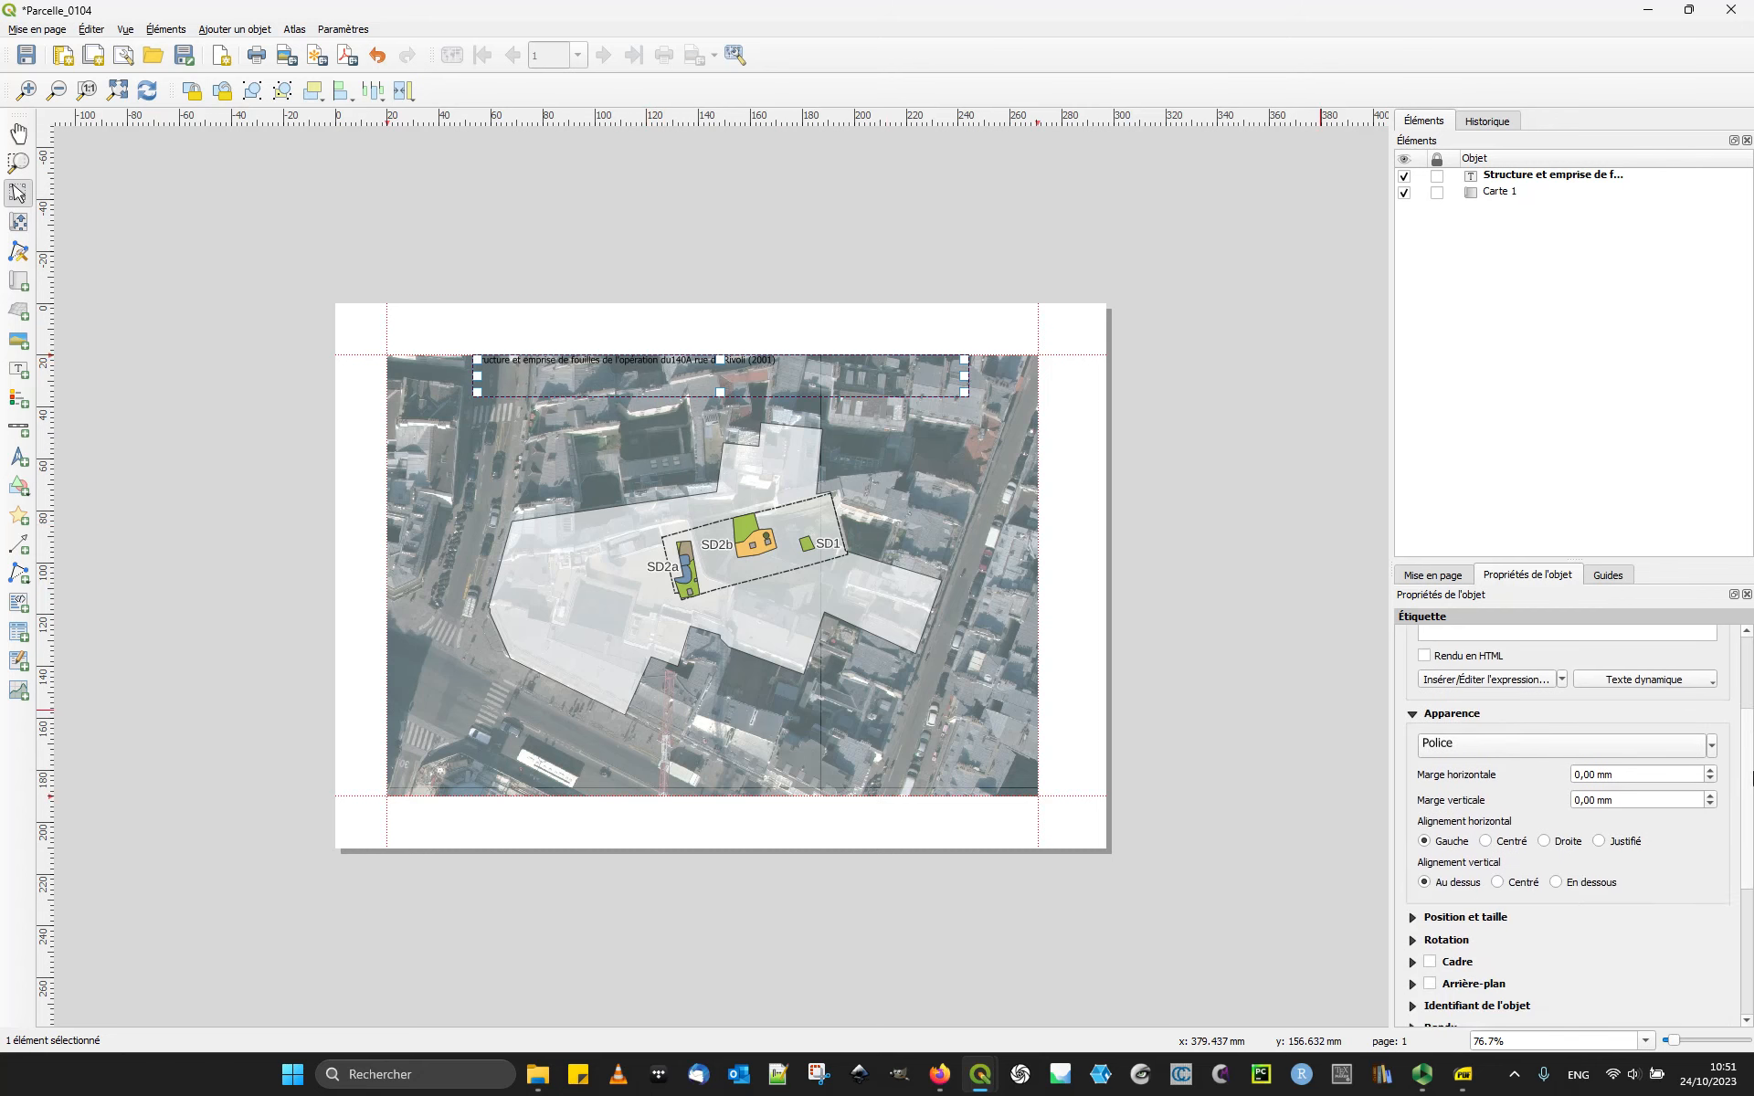
left_click(1486, 819)
left_click(1510, 863)
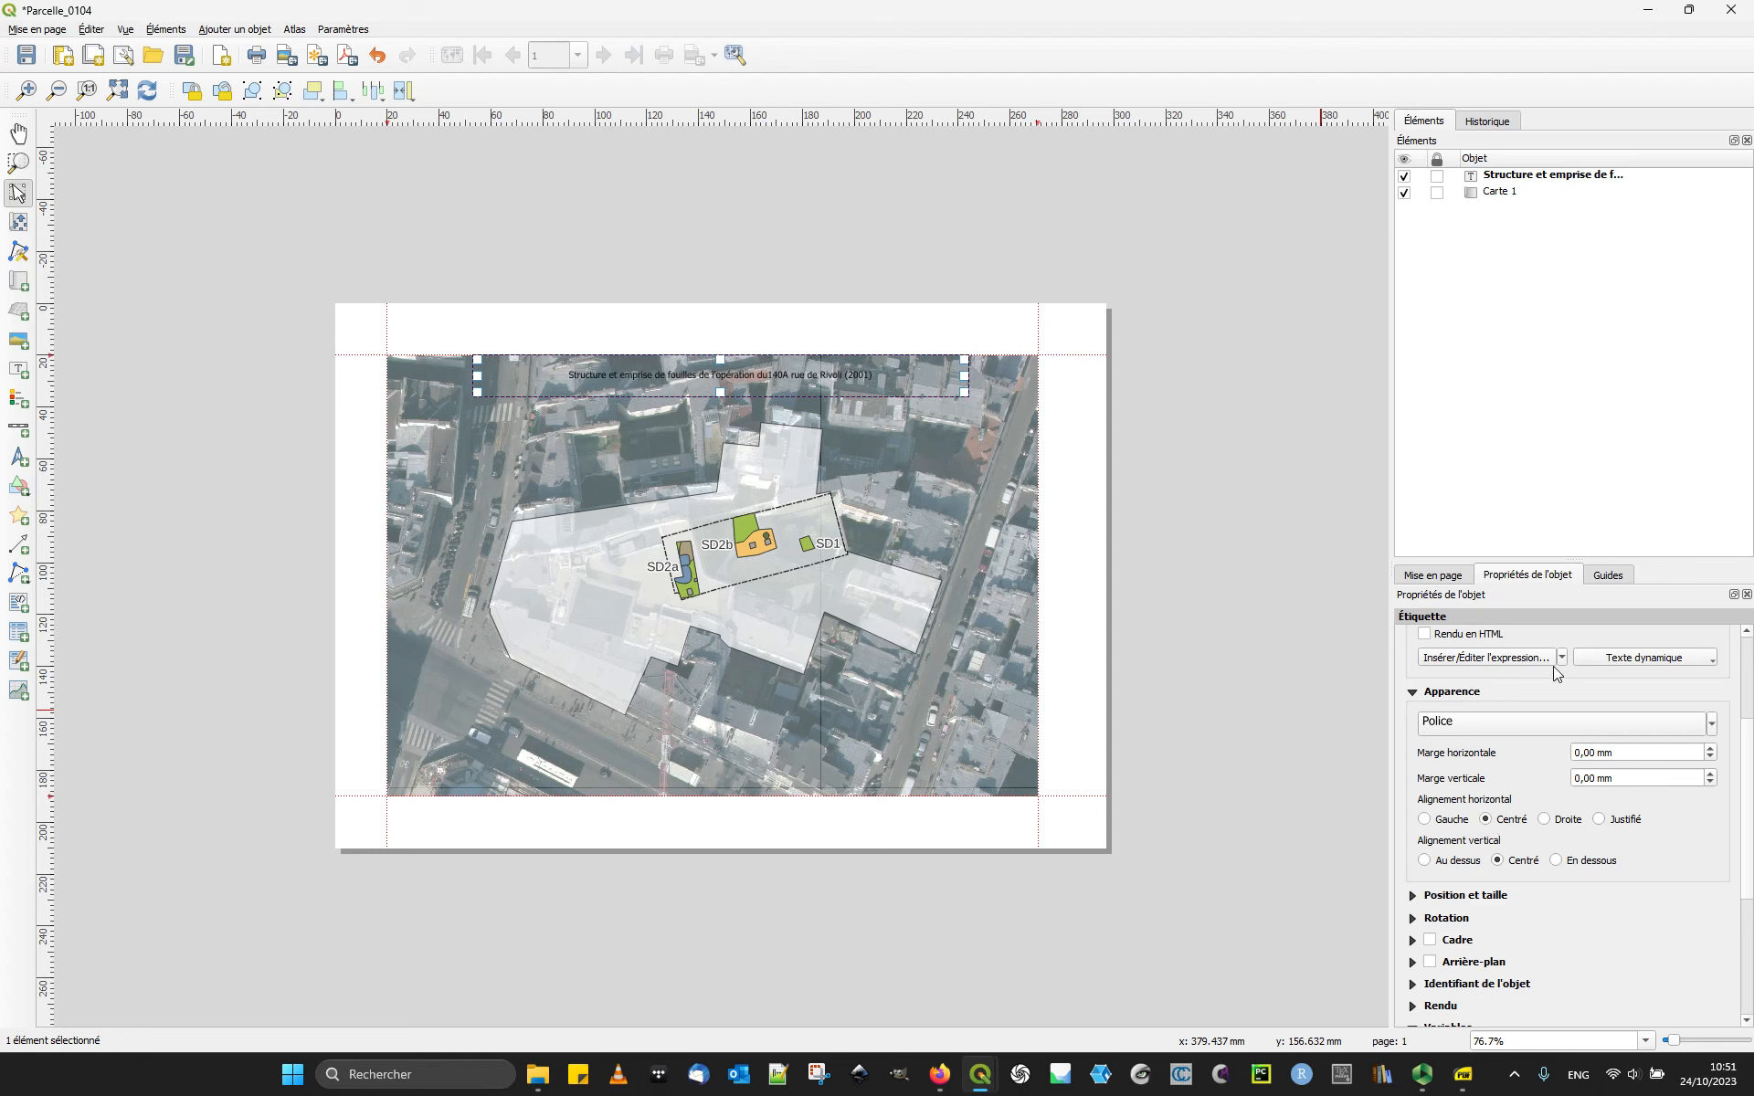
Step: Set the title label's font size to 16 points
left_click(1712, 725)
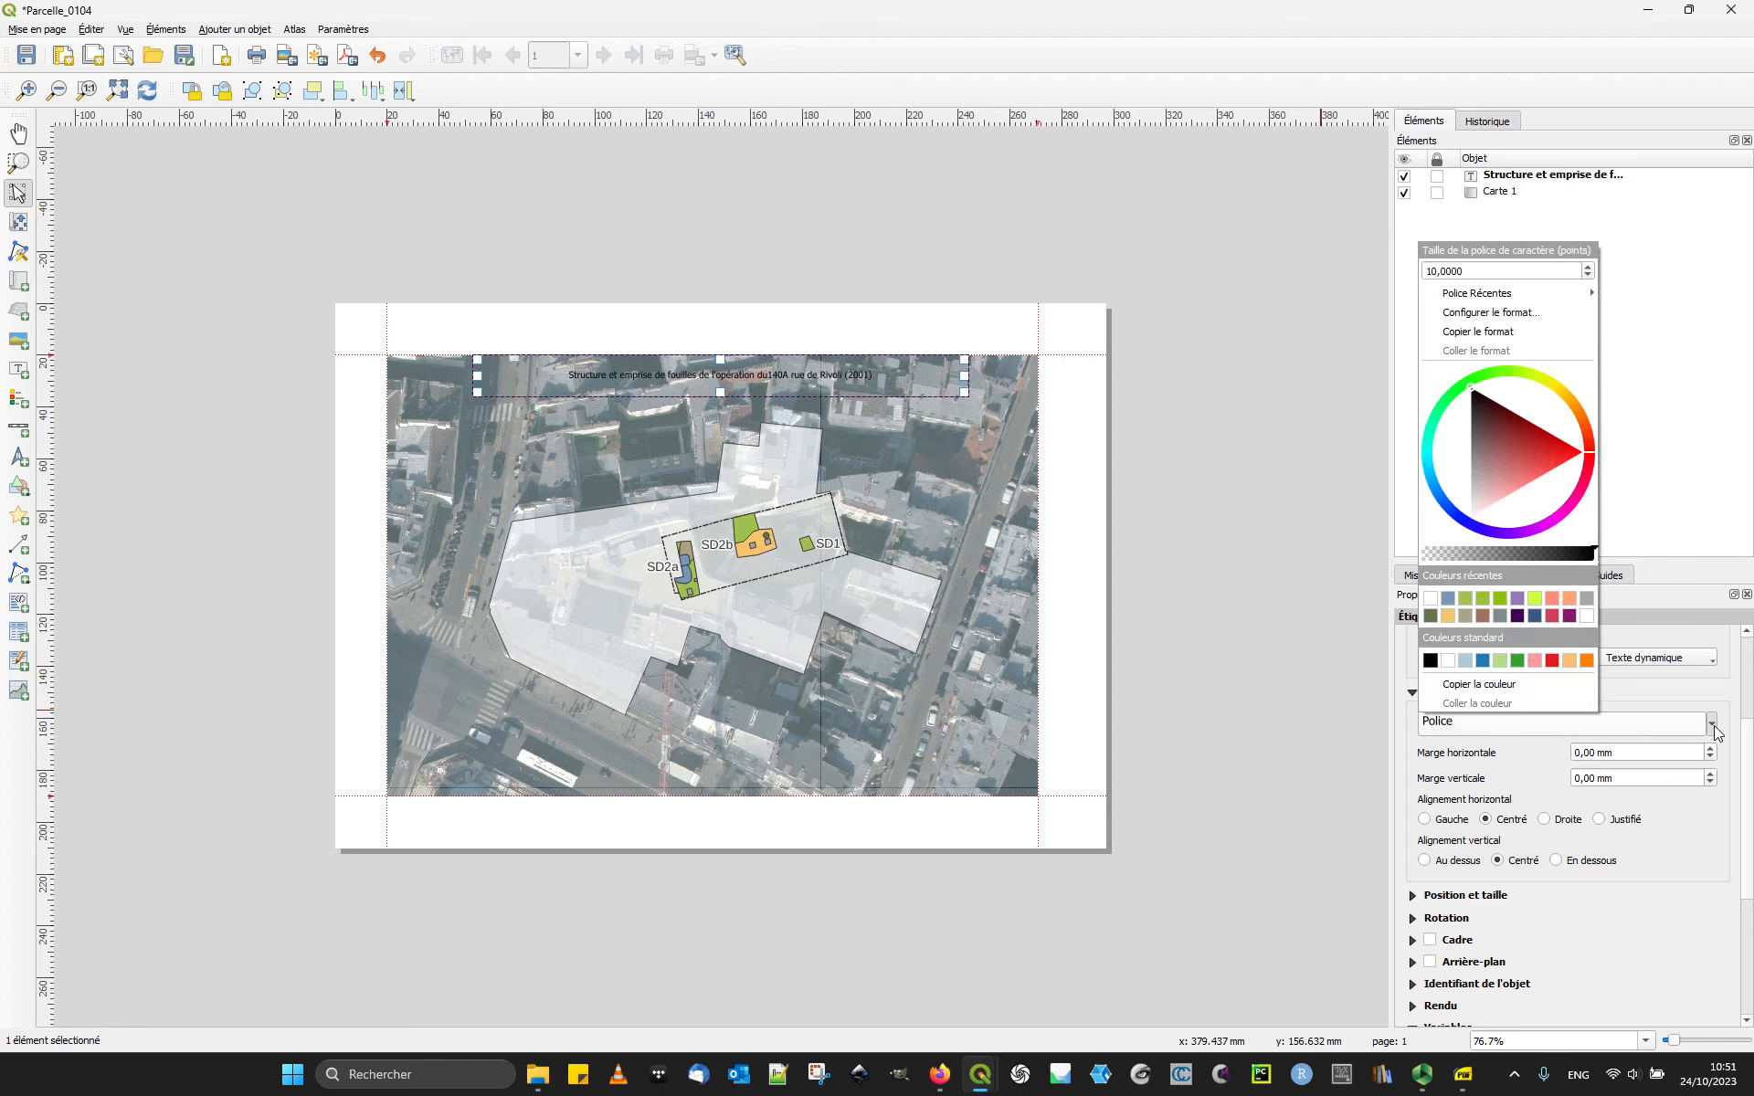
scroll(1473, 269, "up", 4)
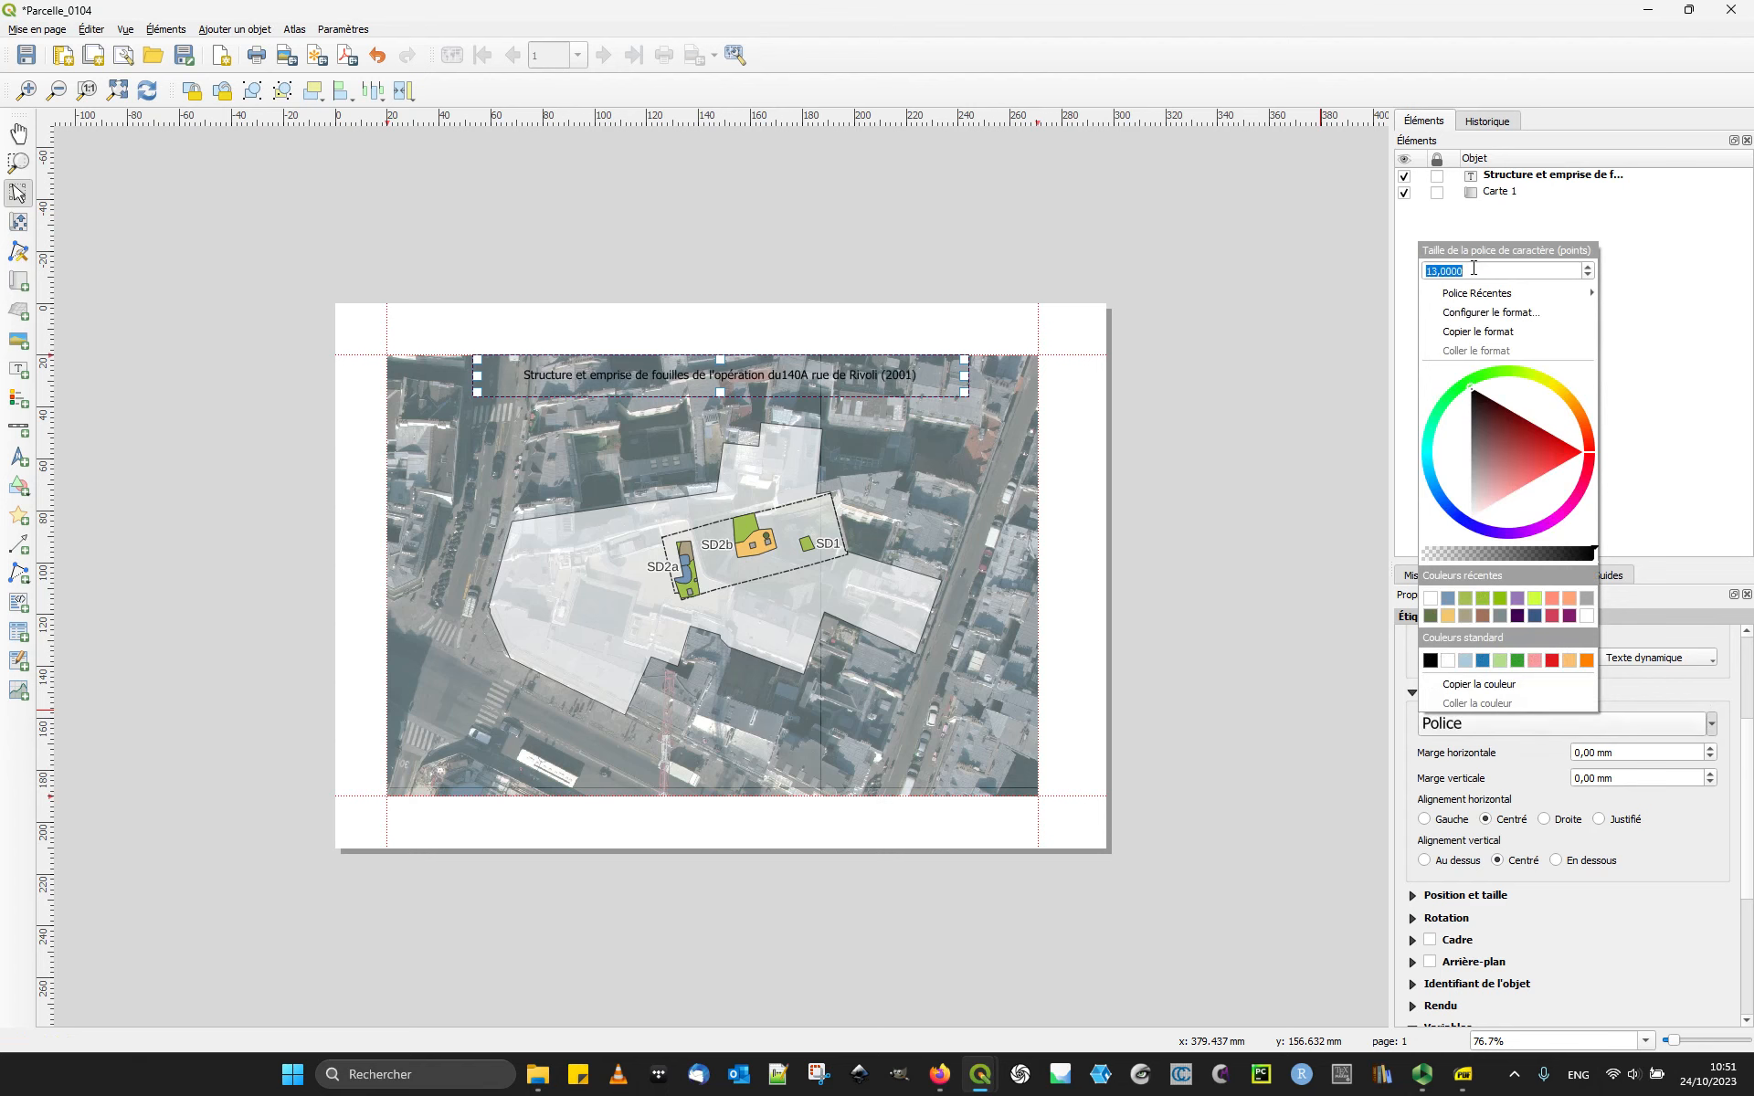
scroll(1474, 269, "up", 1)
scroll(1474, 269, "up", 1)
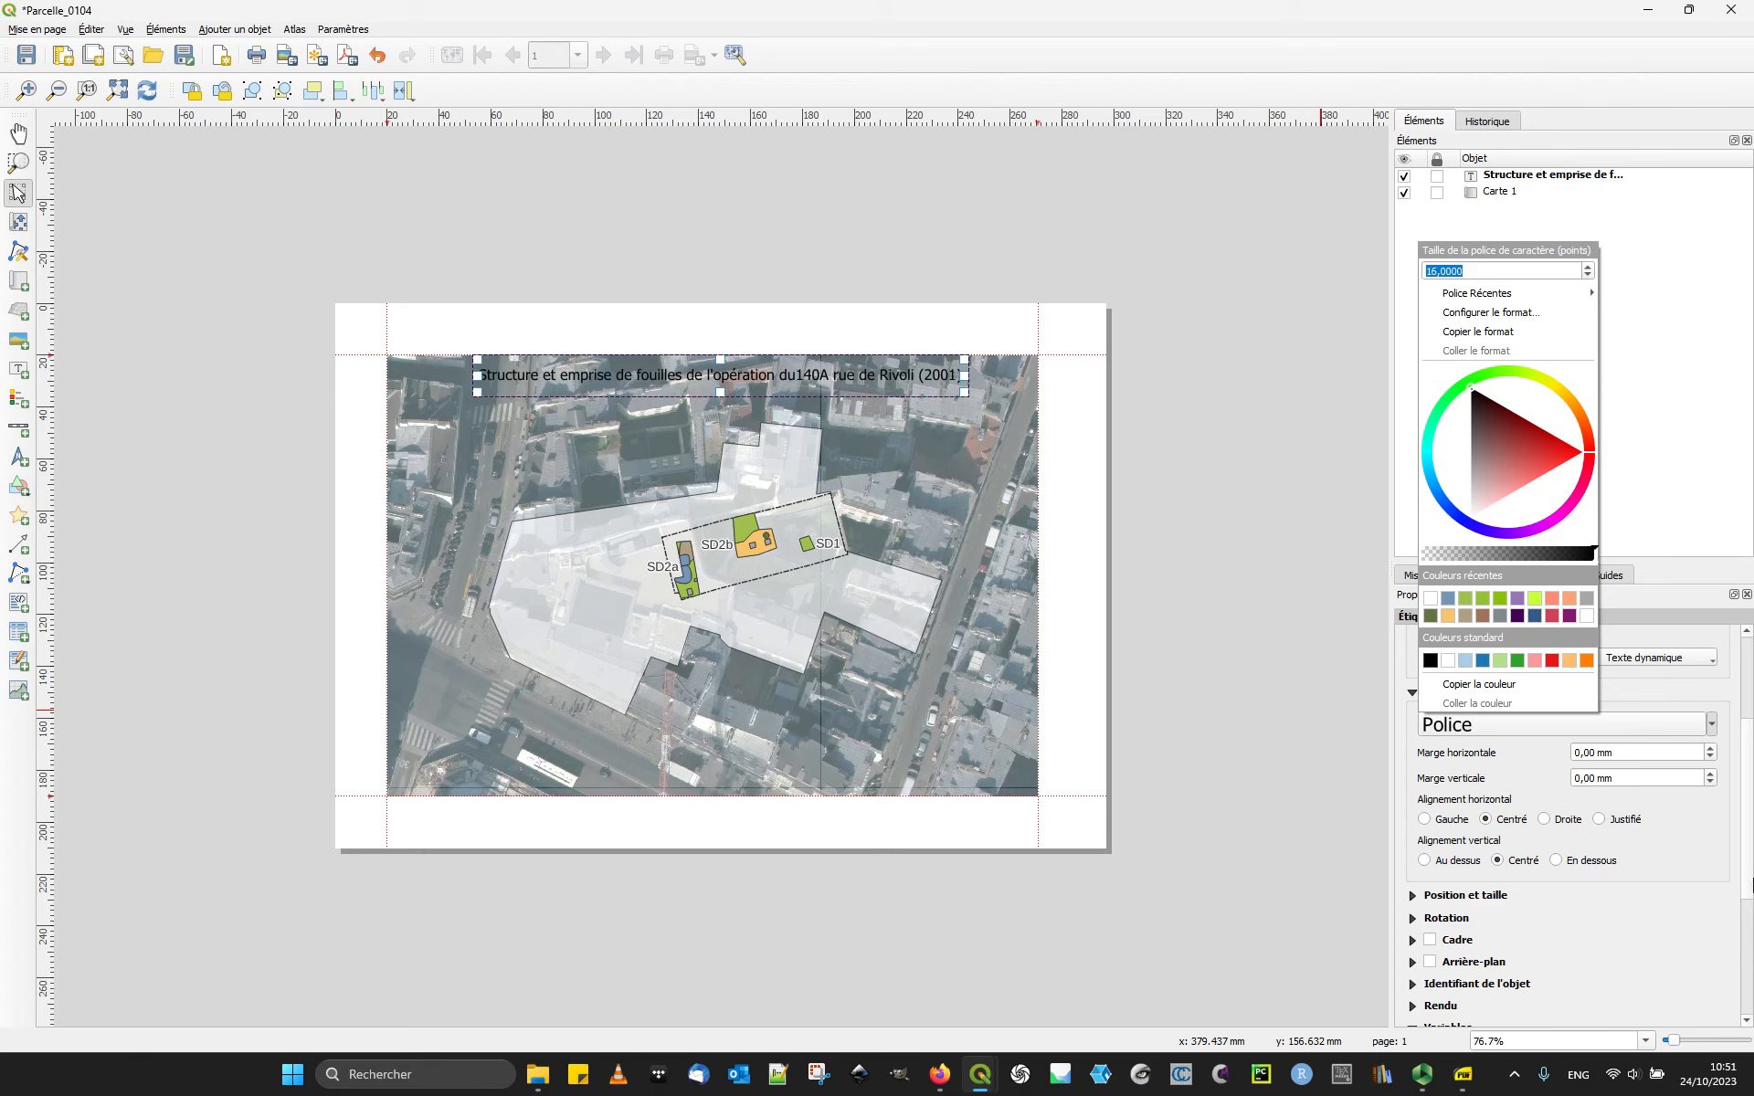
Step: Enable the title label's background and set its white colour to 60% opacity
left_click(1431, 962)
left_click(1431, 963)
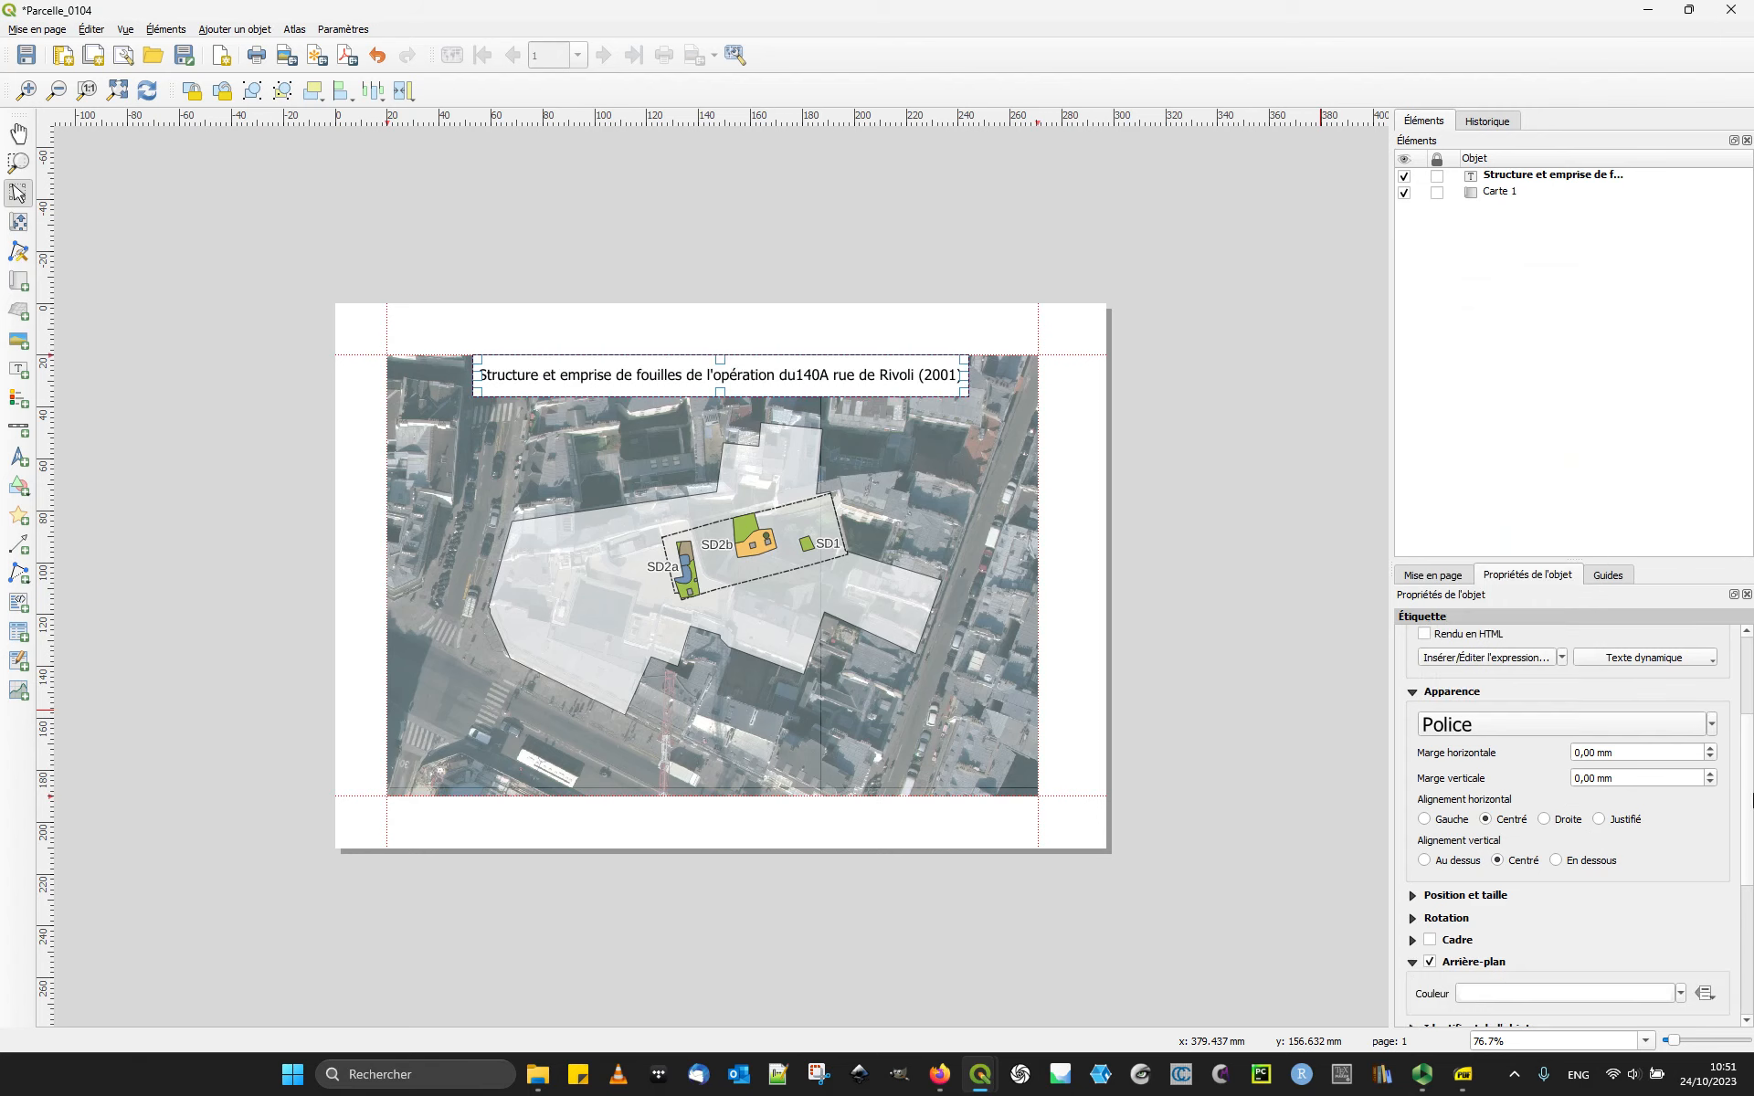
left_click(1124, 512)
left_click(917, 380)
left_click_drag(1742, 757, 1752, 906)
left_click(1413, 813)
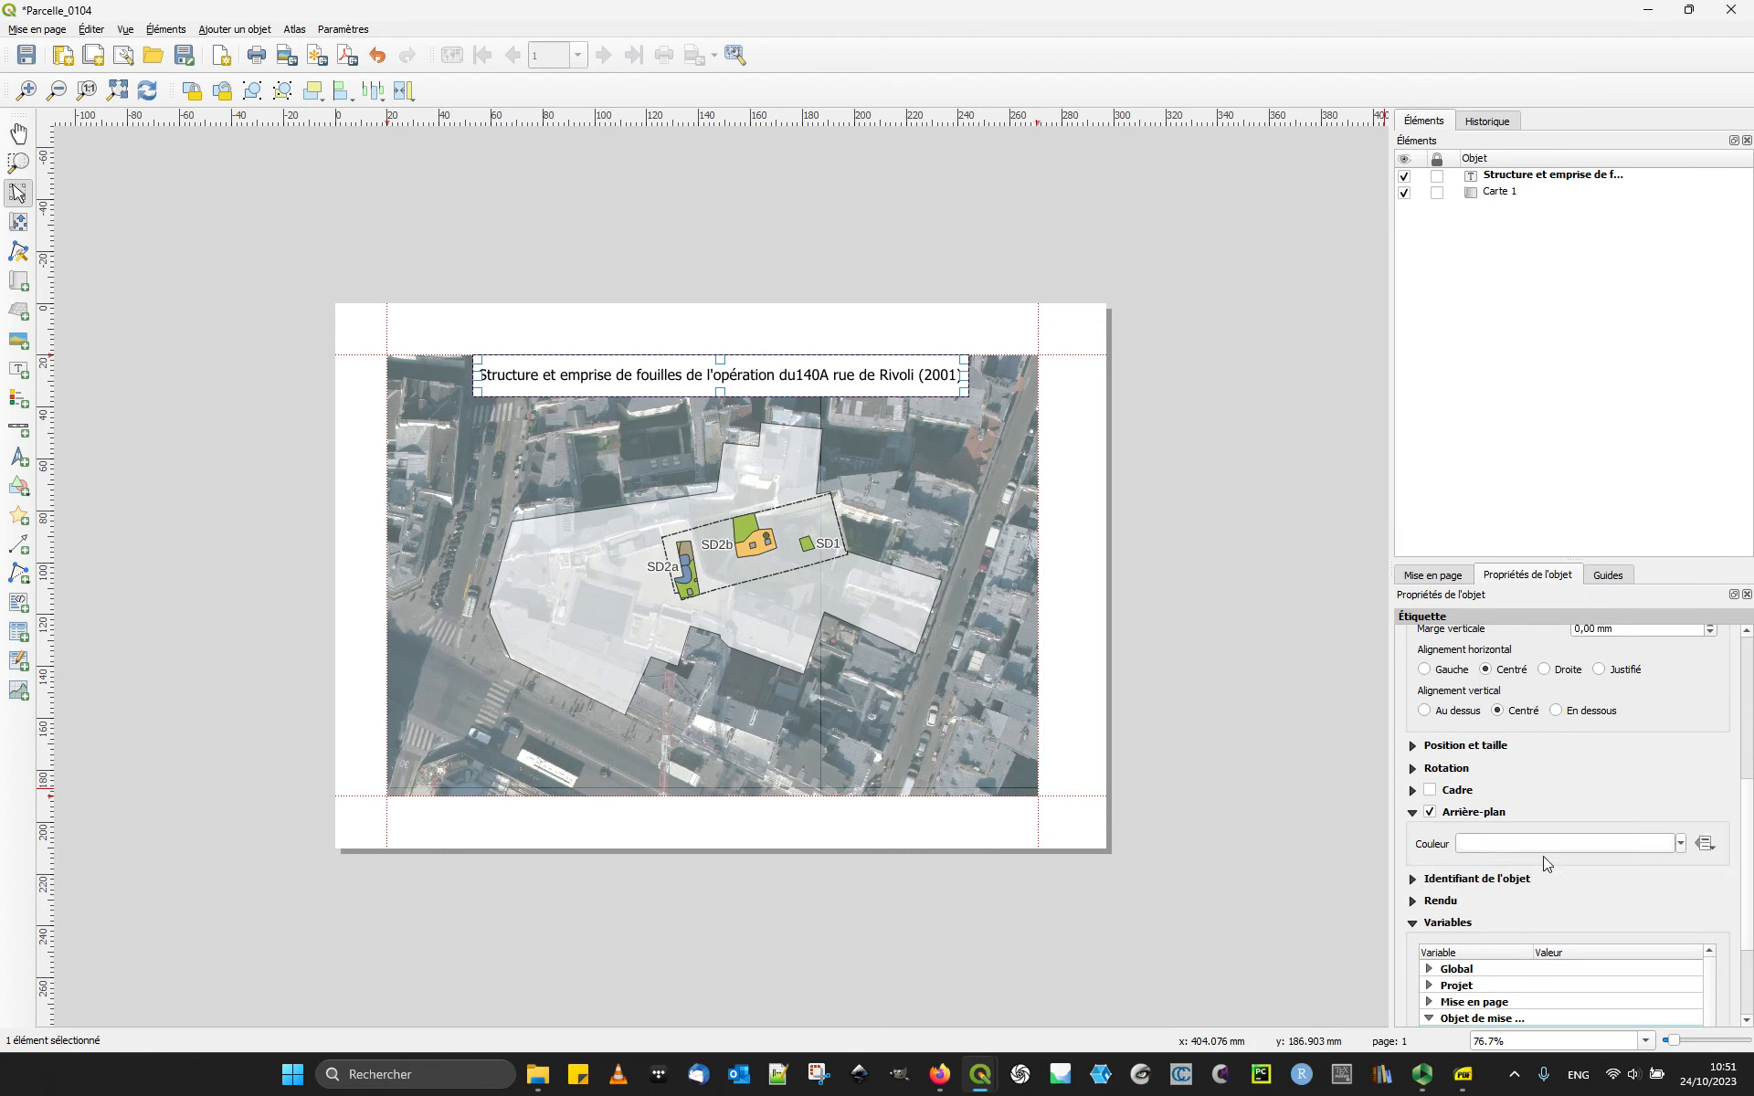
left_click(1543, 845)
scroll(1679, 915, "down", 2)
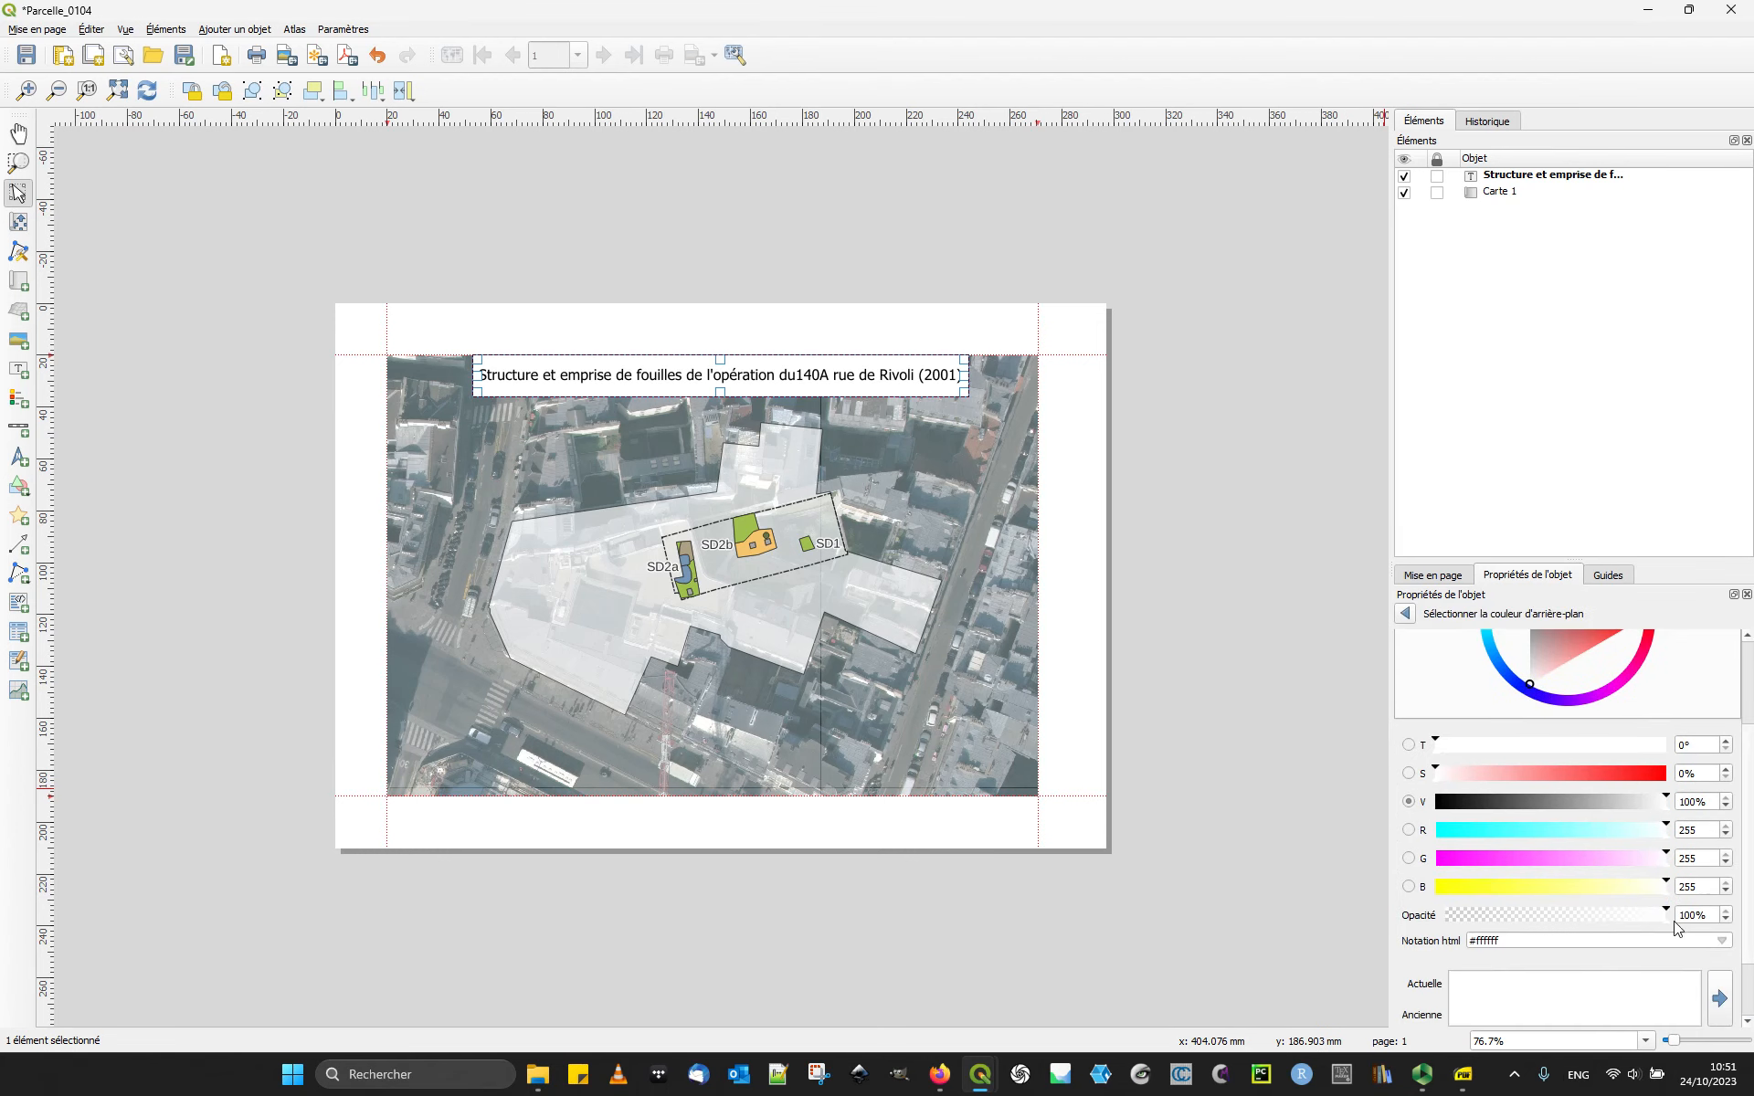
double_click(1695, 915)
type("80")
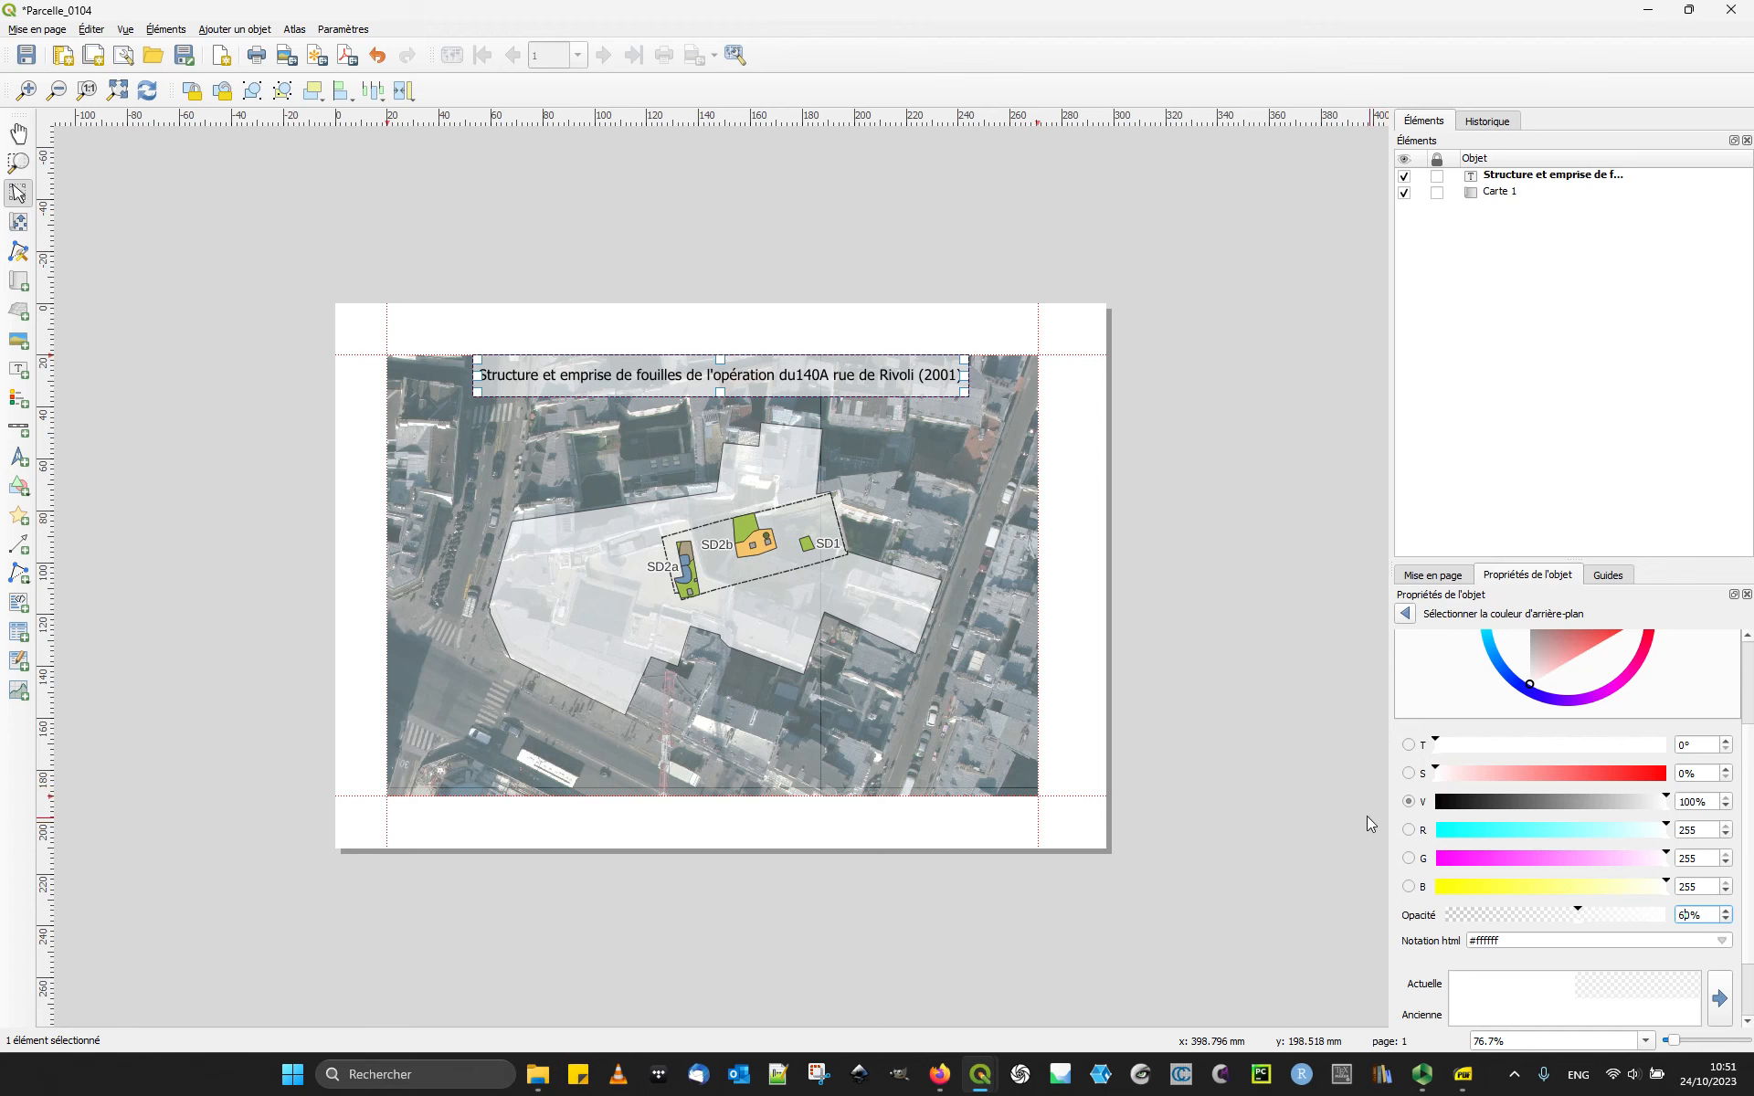
left_click(1264, 758)
Step: Widen the title label on both sides to span the full width of the map between the vertical guides
left_click(801, 388)
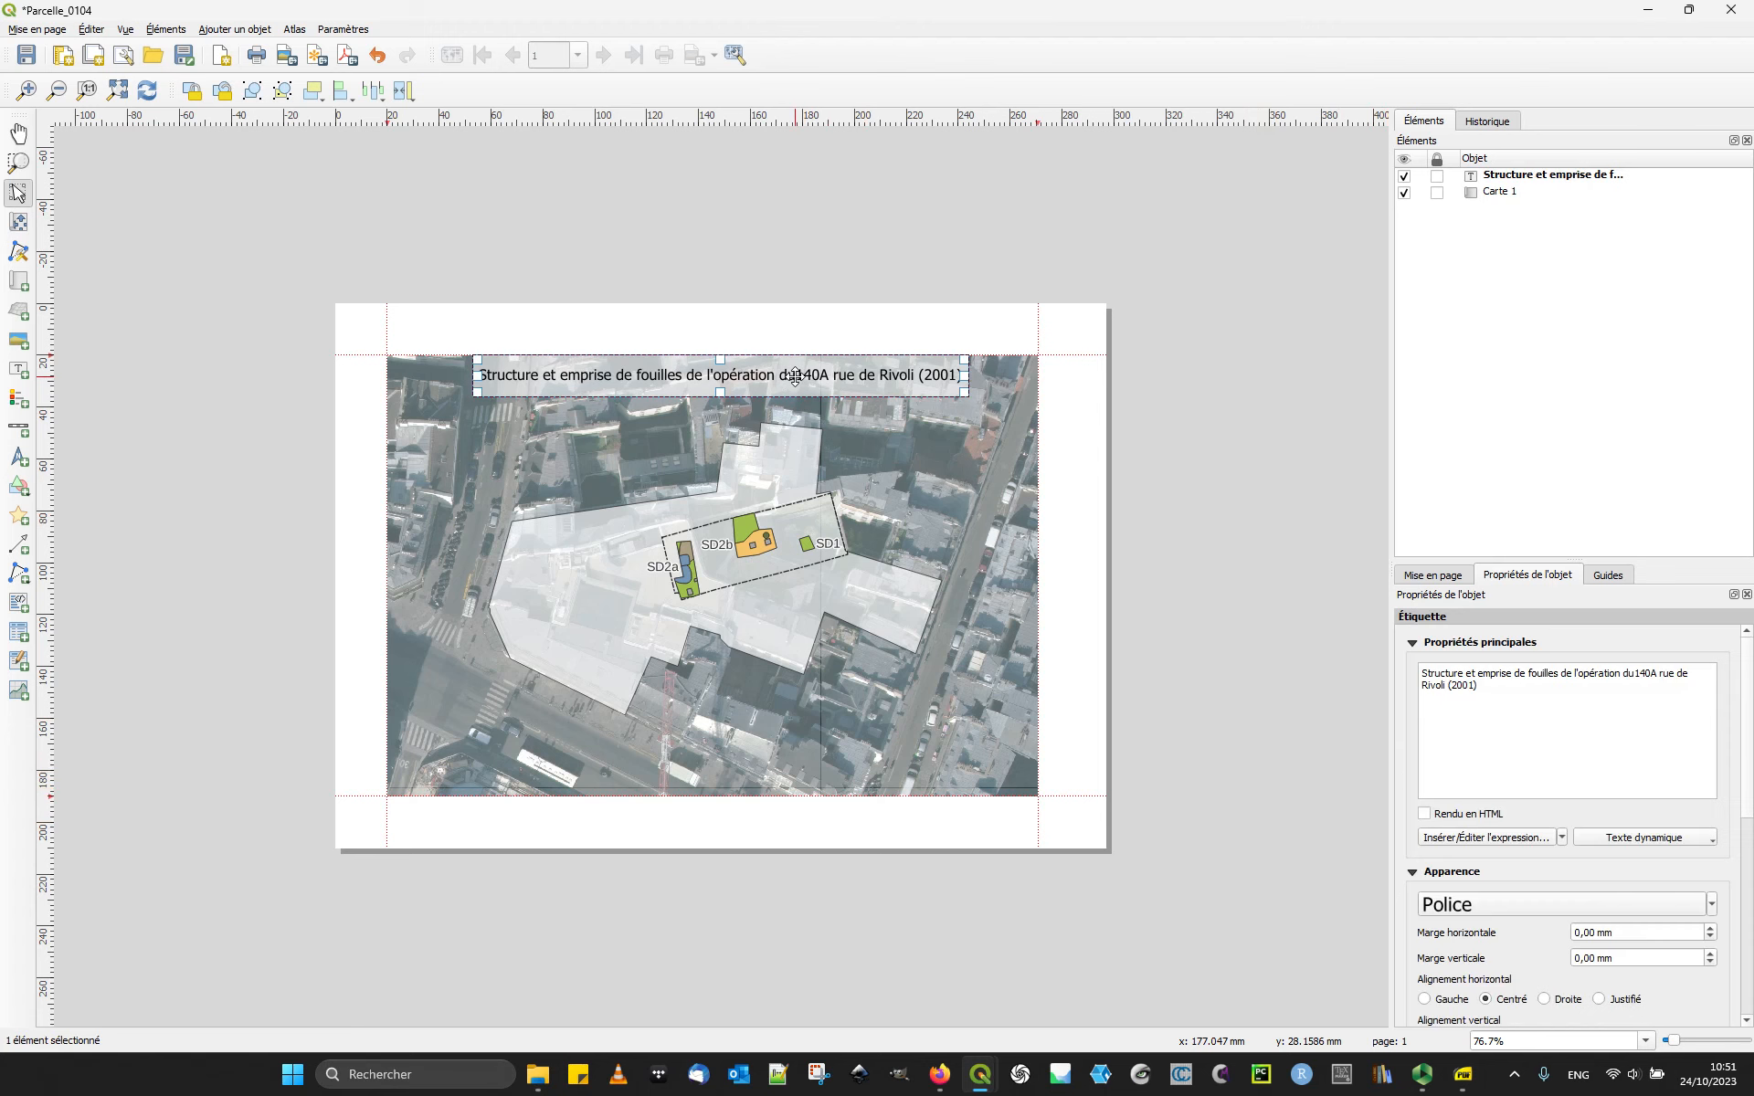
left_click_drag(466, 375, 392, 375)
left_click_drag(962, 373, 1037, 374)
left_click(1221, 463)
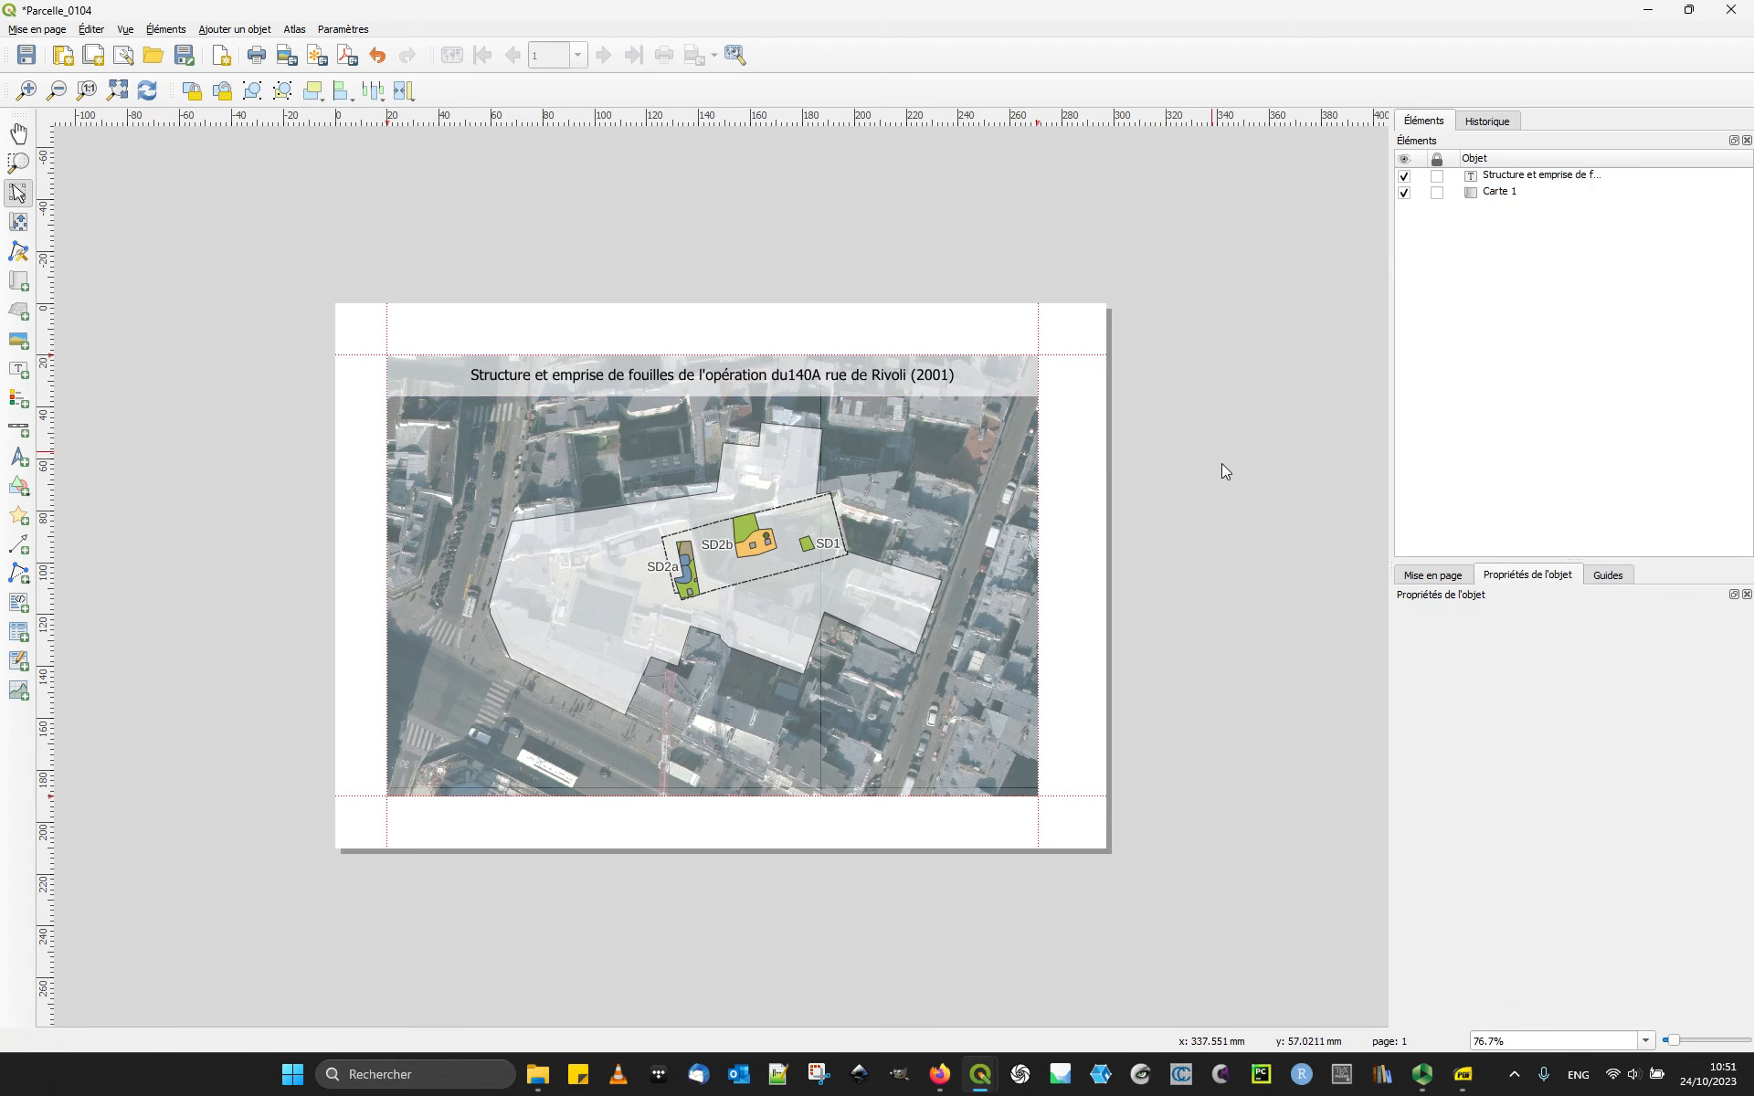
Step: Review the opacity in the title label's background colour settings
left_click(831, 387)
scroll(1486, 840, "down", 6)
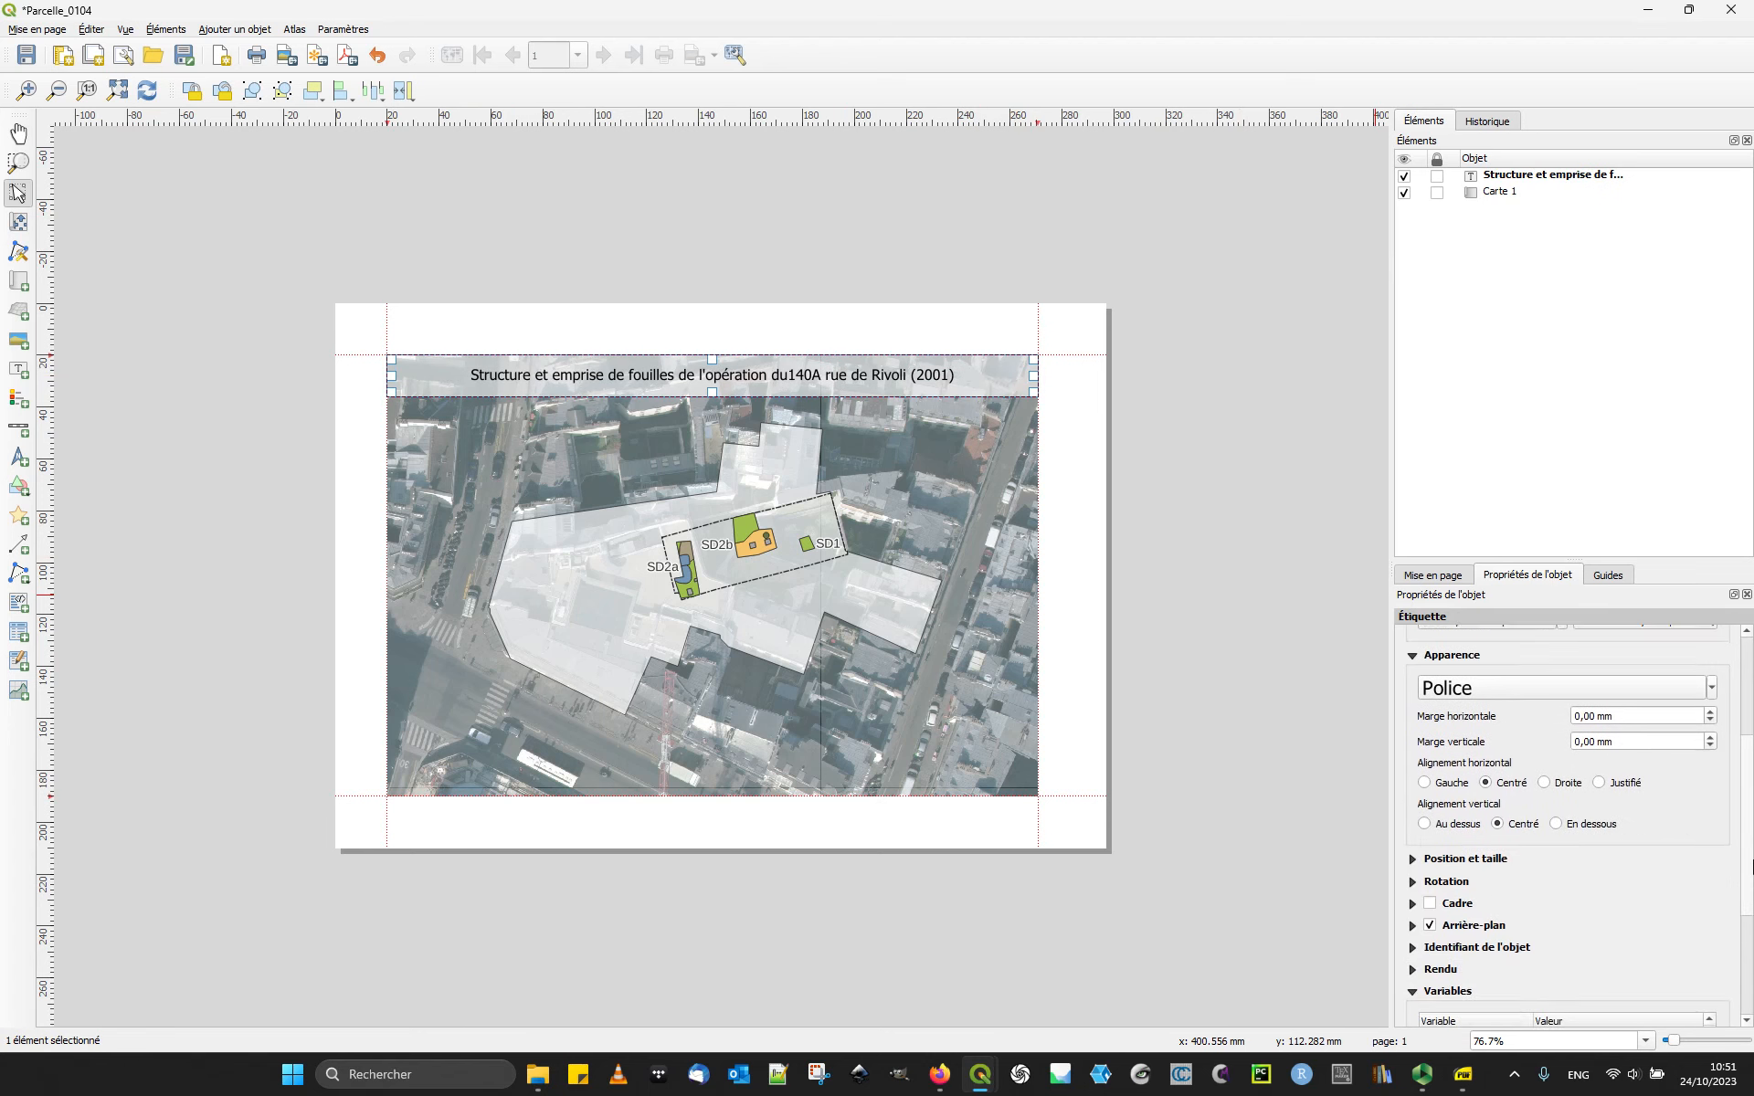
left_click(1412, 881)
left_click(1559, 915)
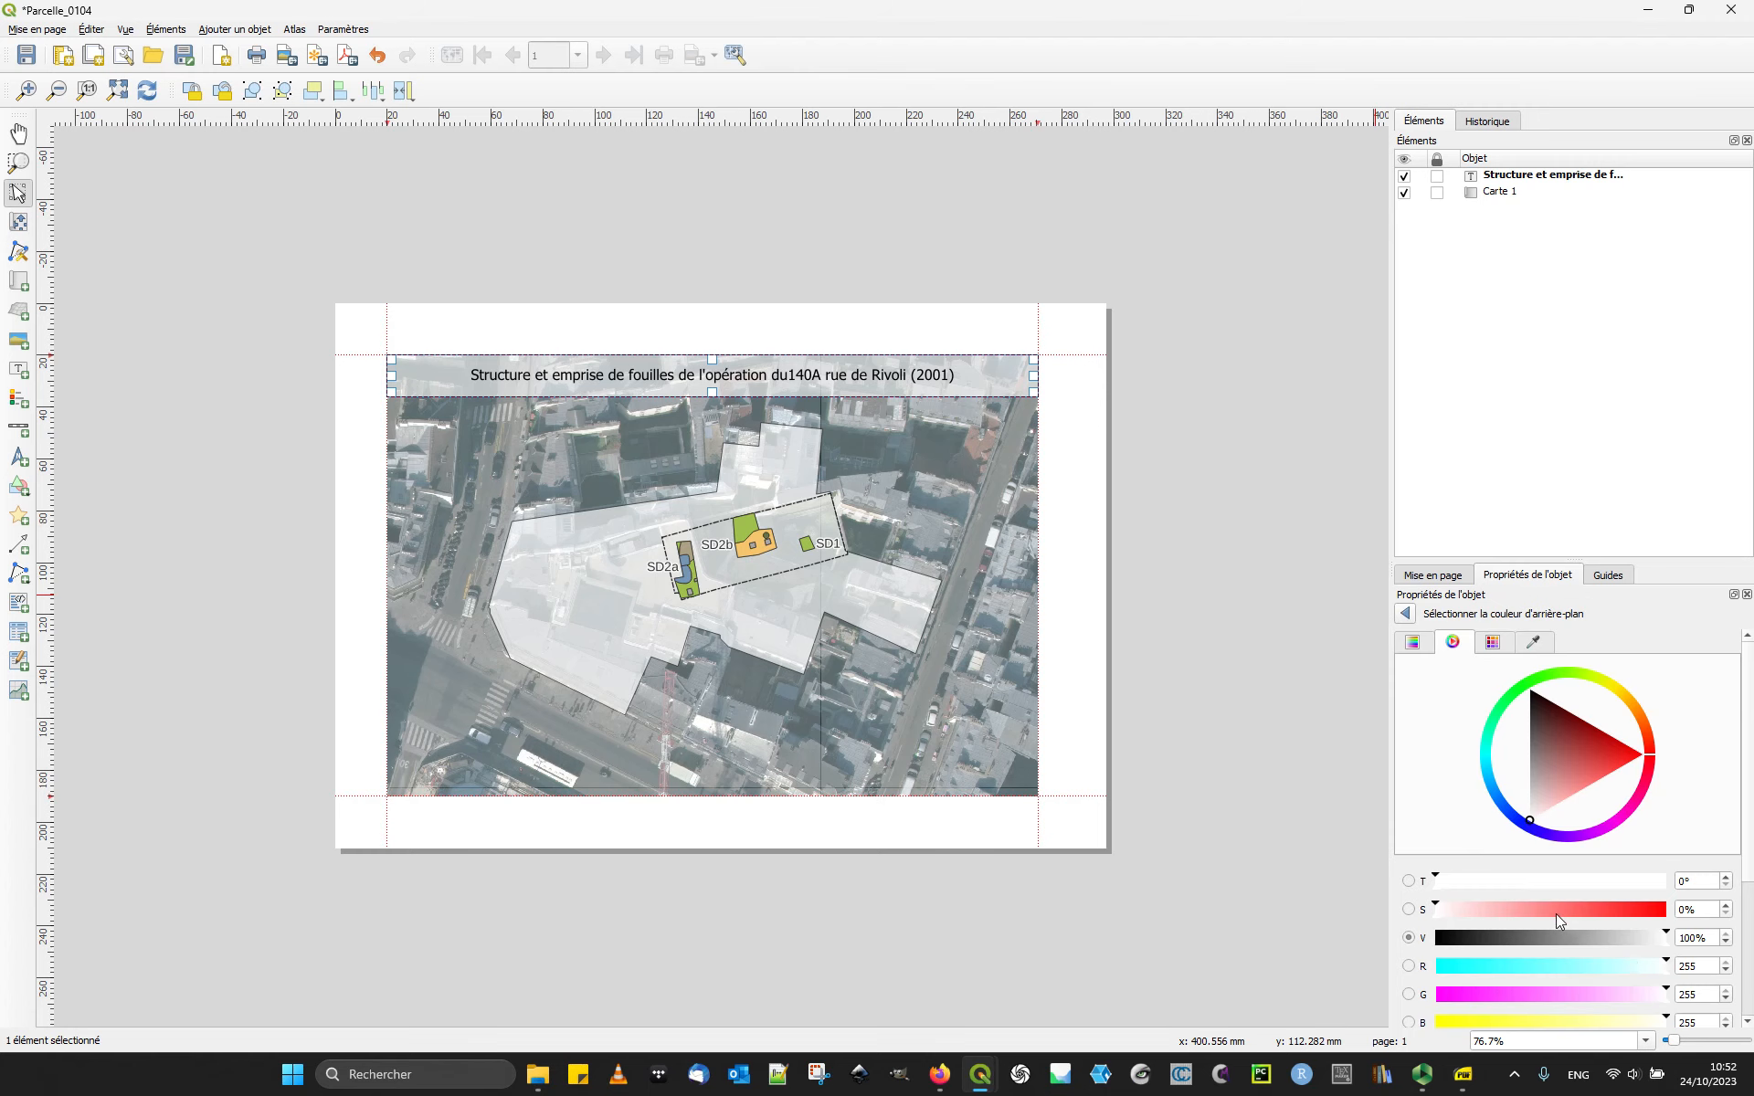
scroll(1690, 952, "down", 4)
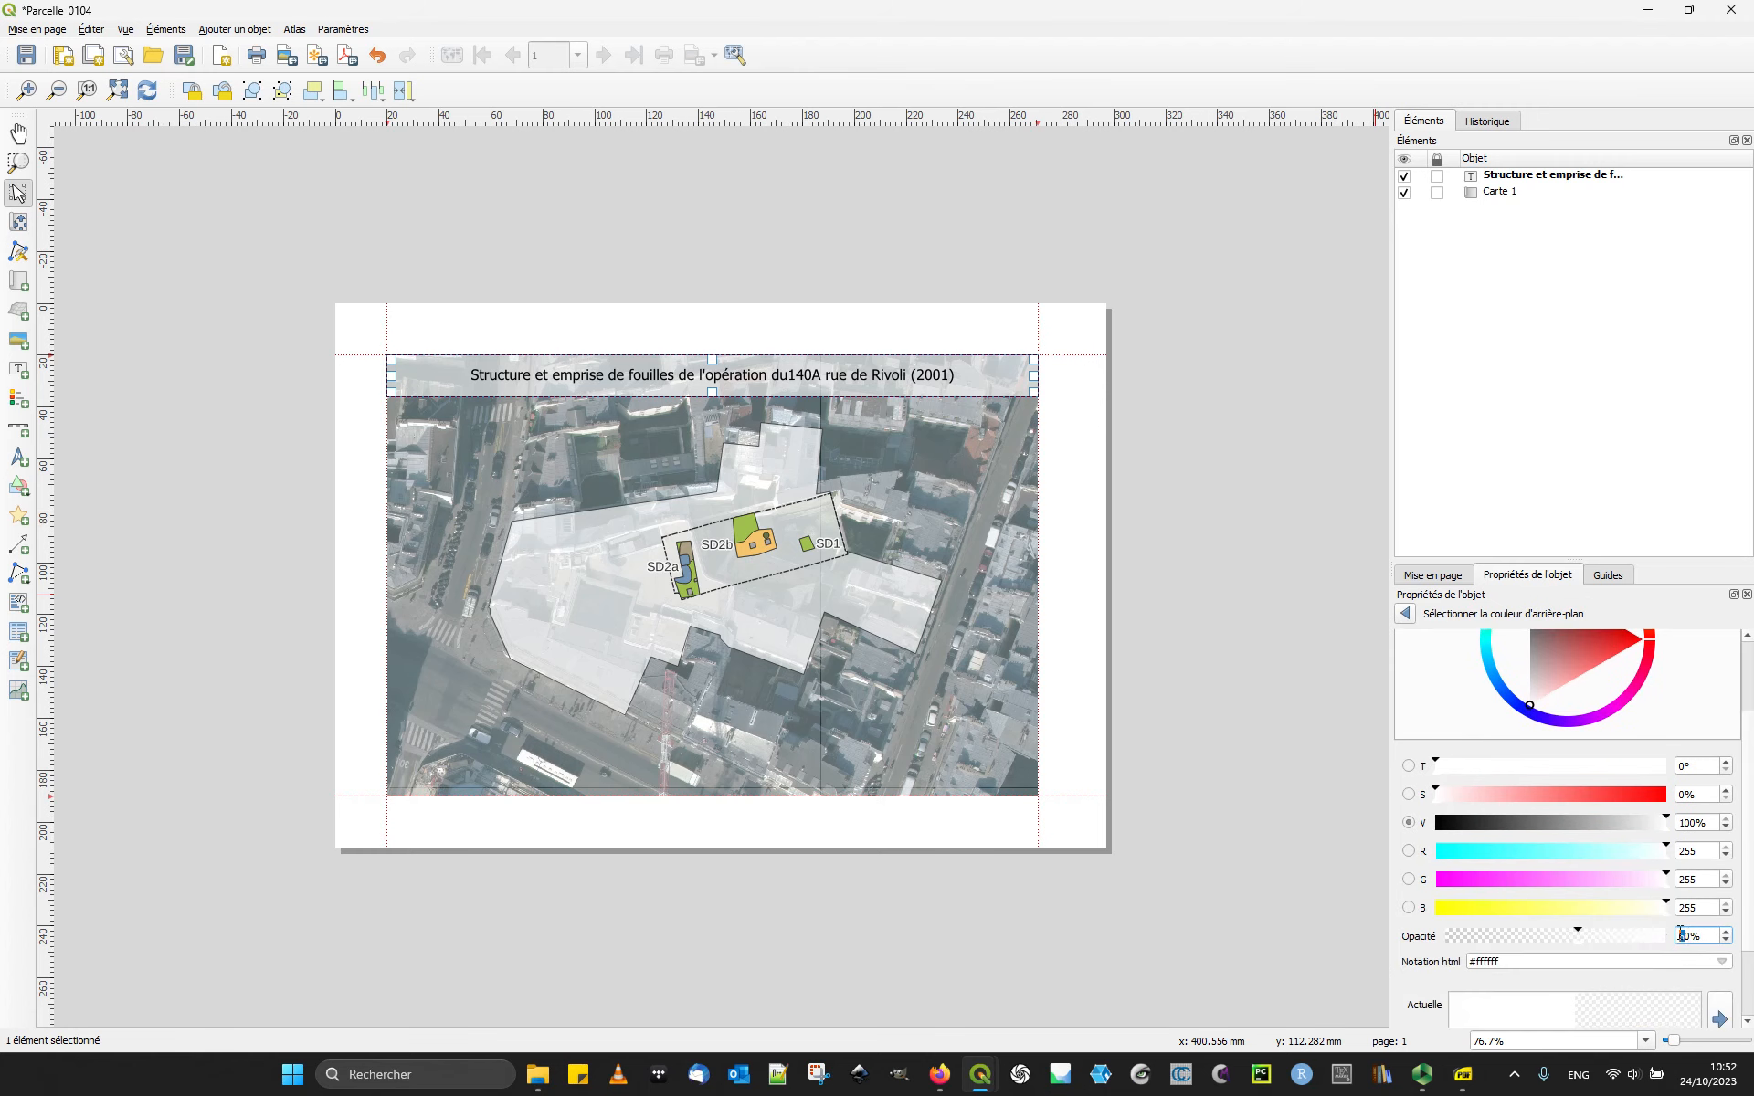
left_click(1261, 703)
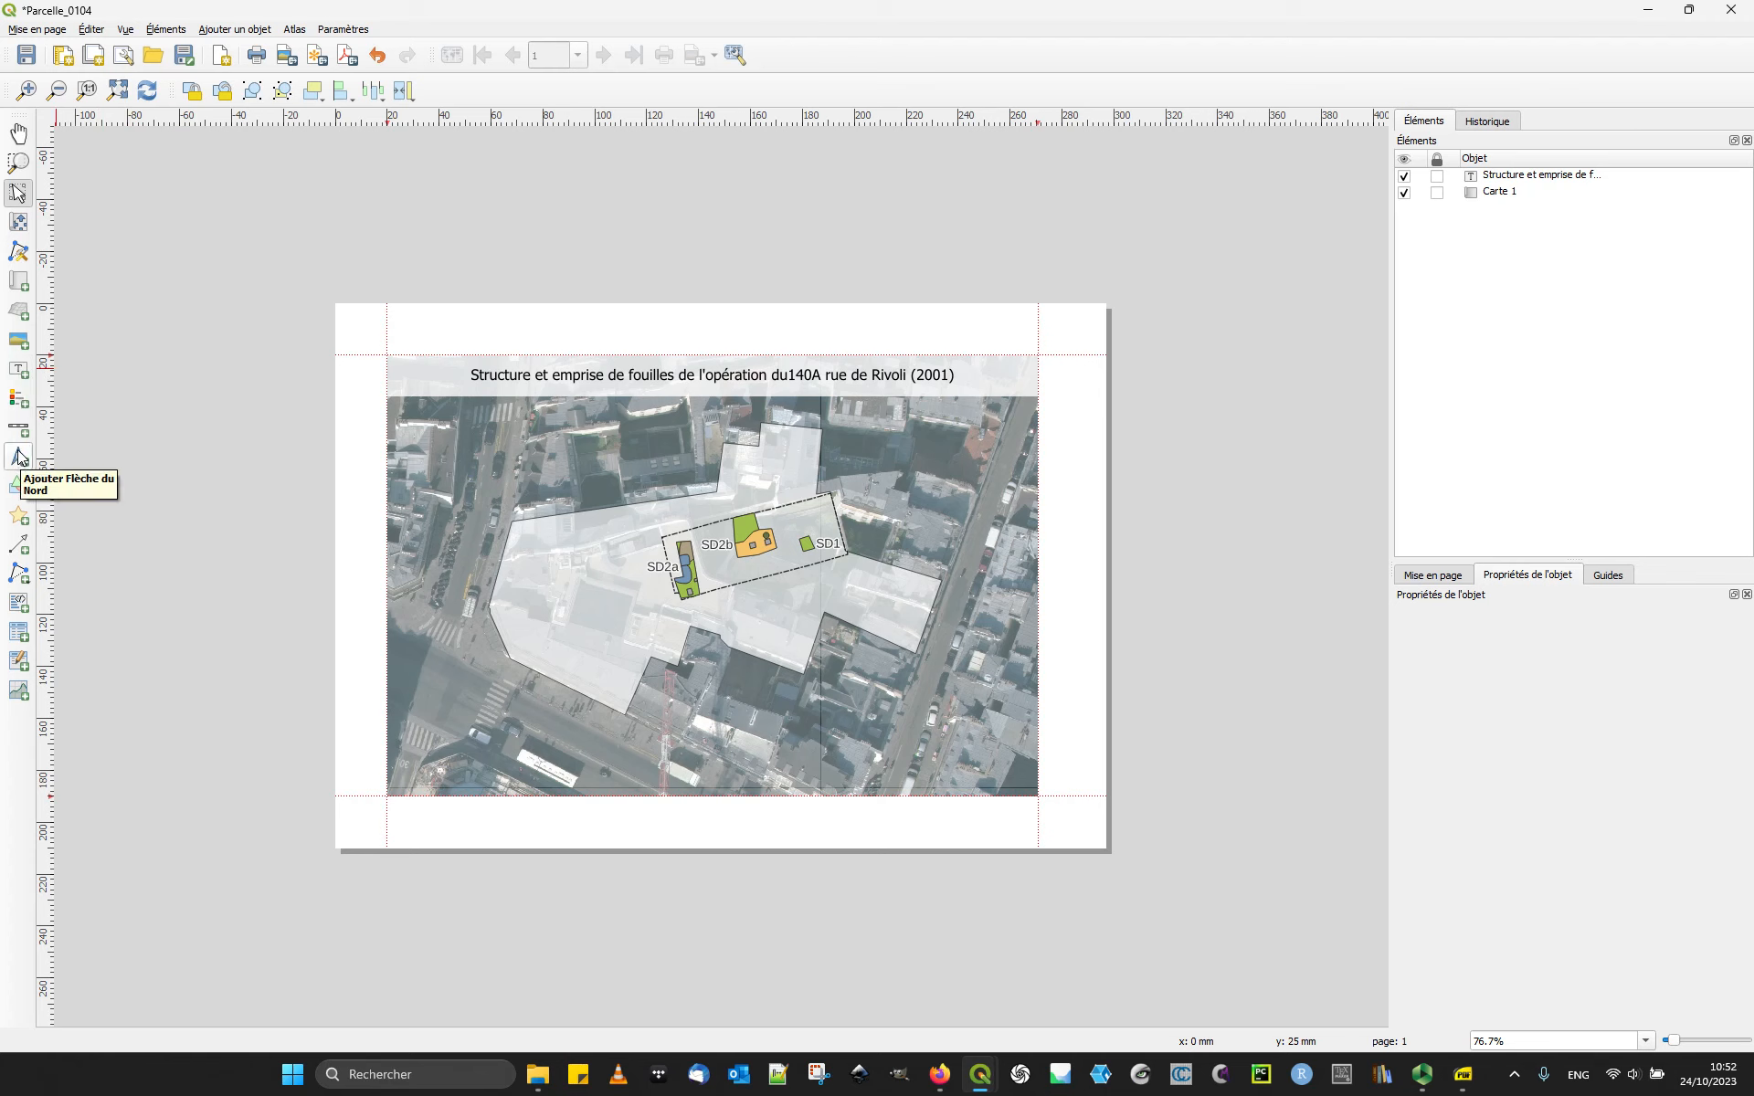
Step: Add a legend over the lower-left part of the map, starting at the left vertical guide
left_click(581, 380)
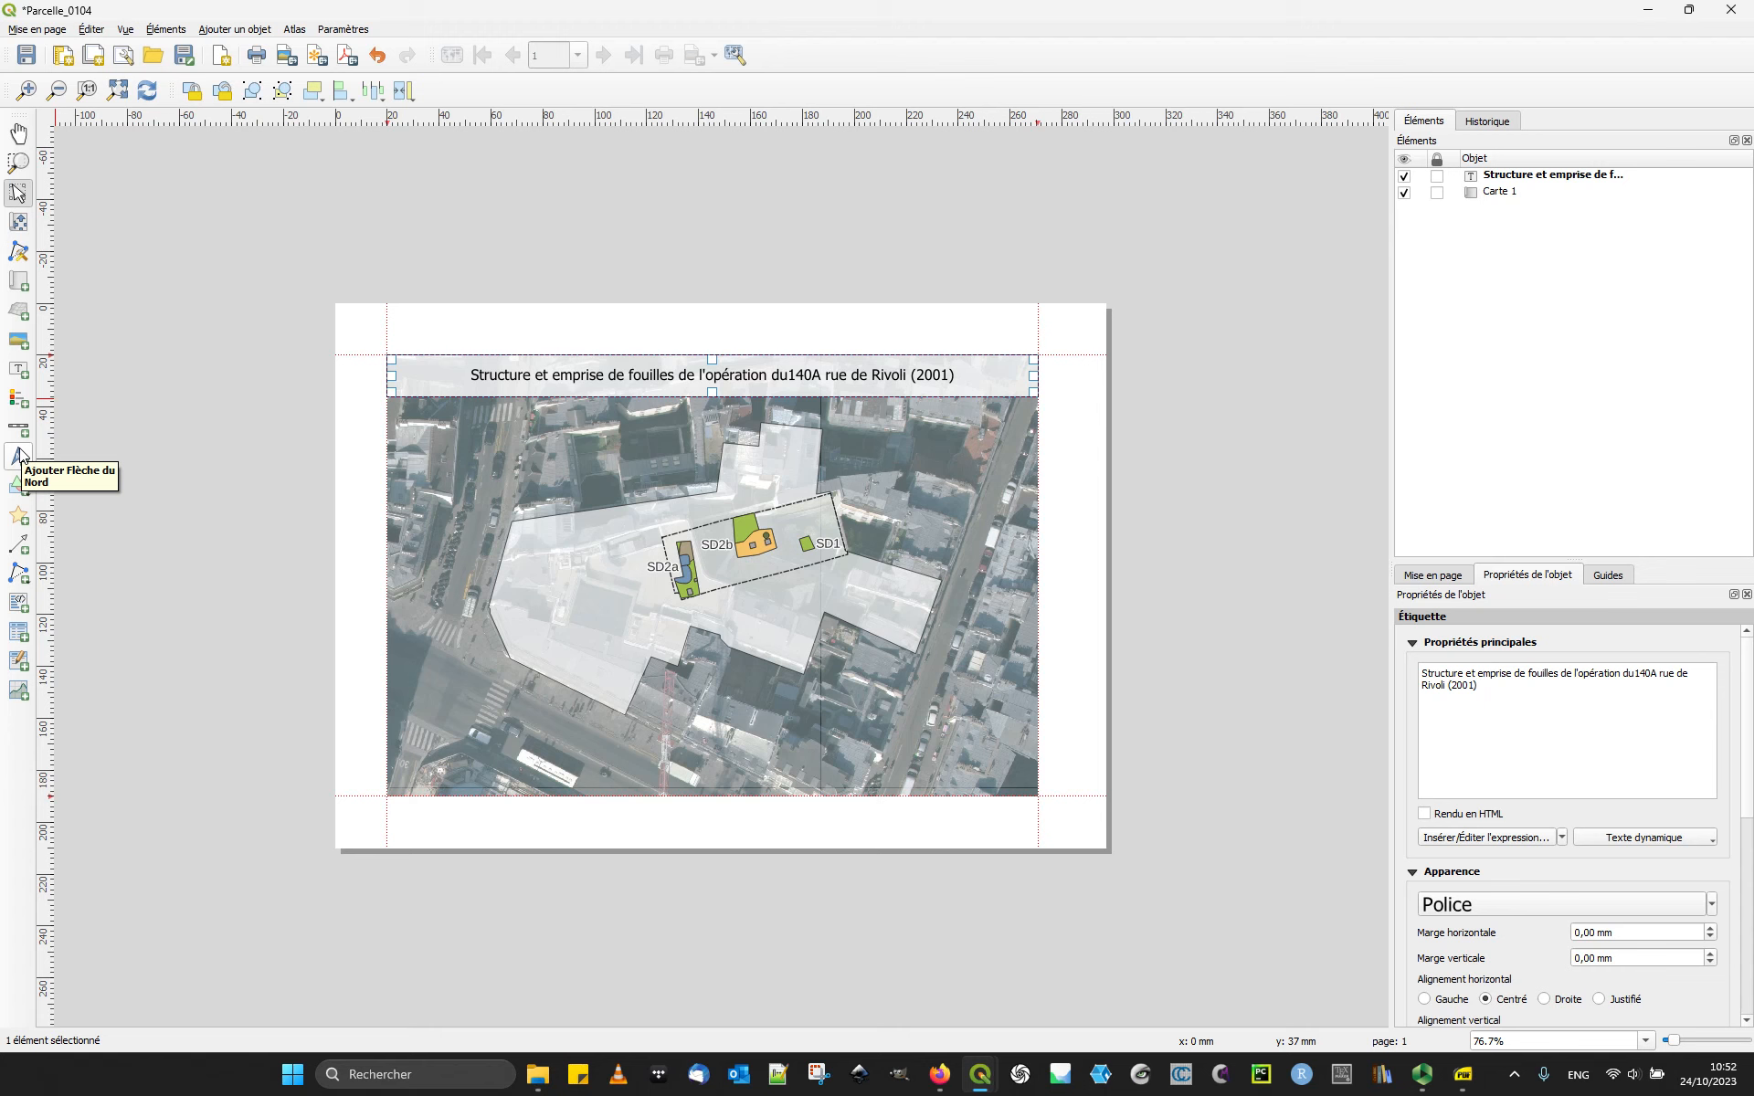
left_click(20, 375)
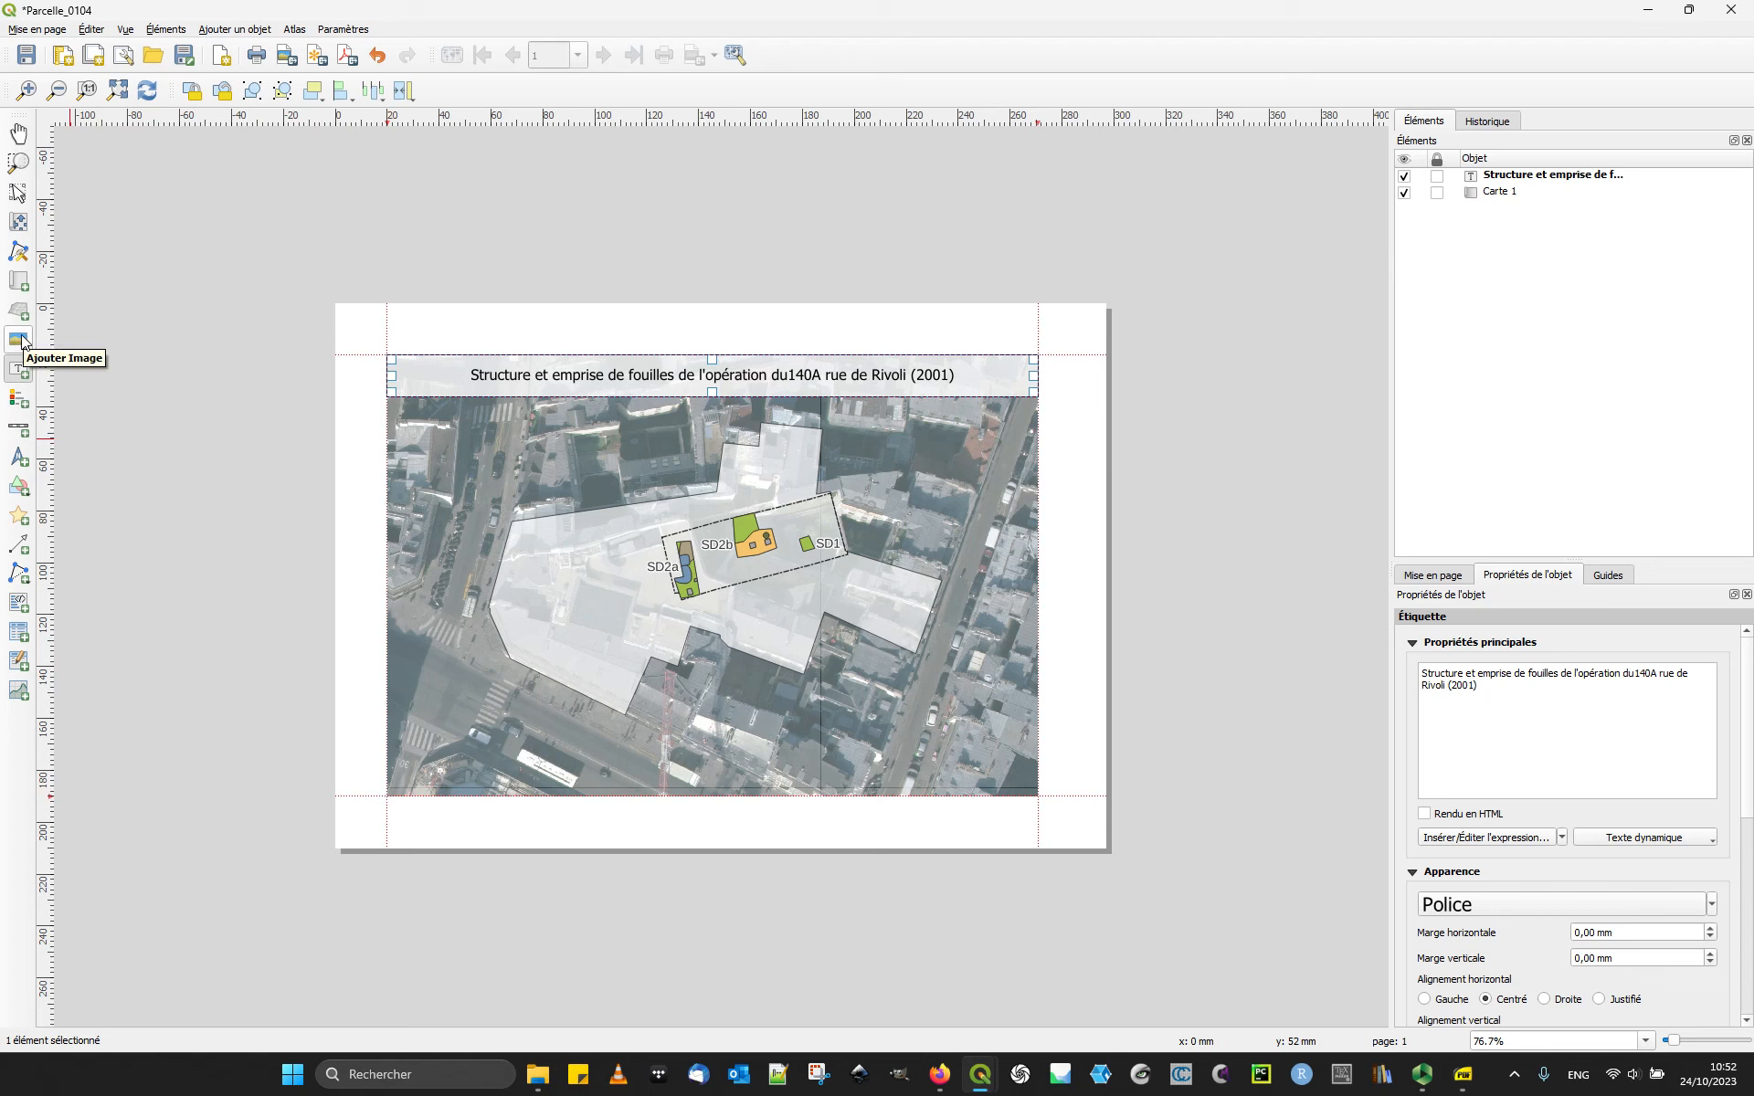
left_click(28, 403)
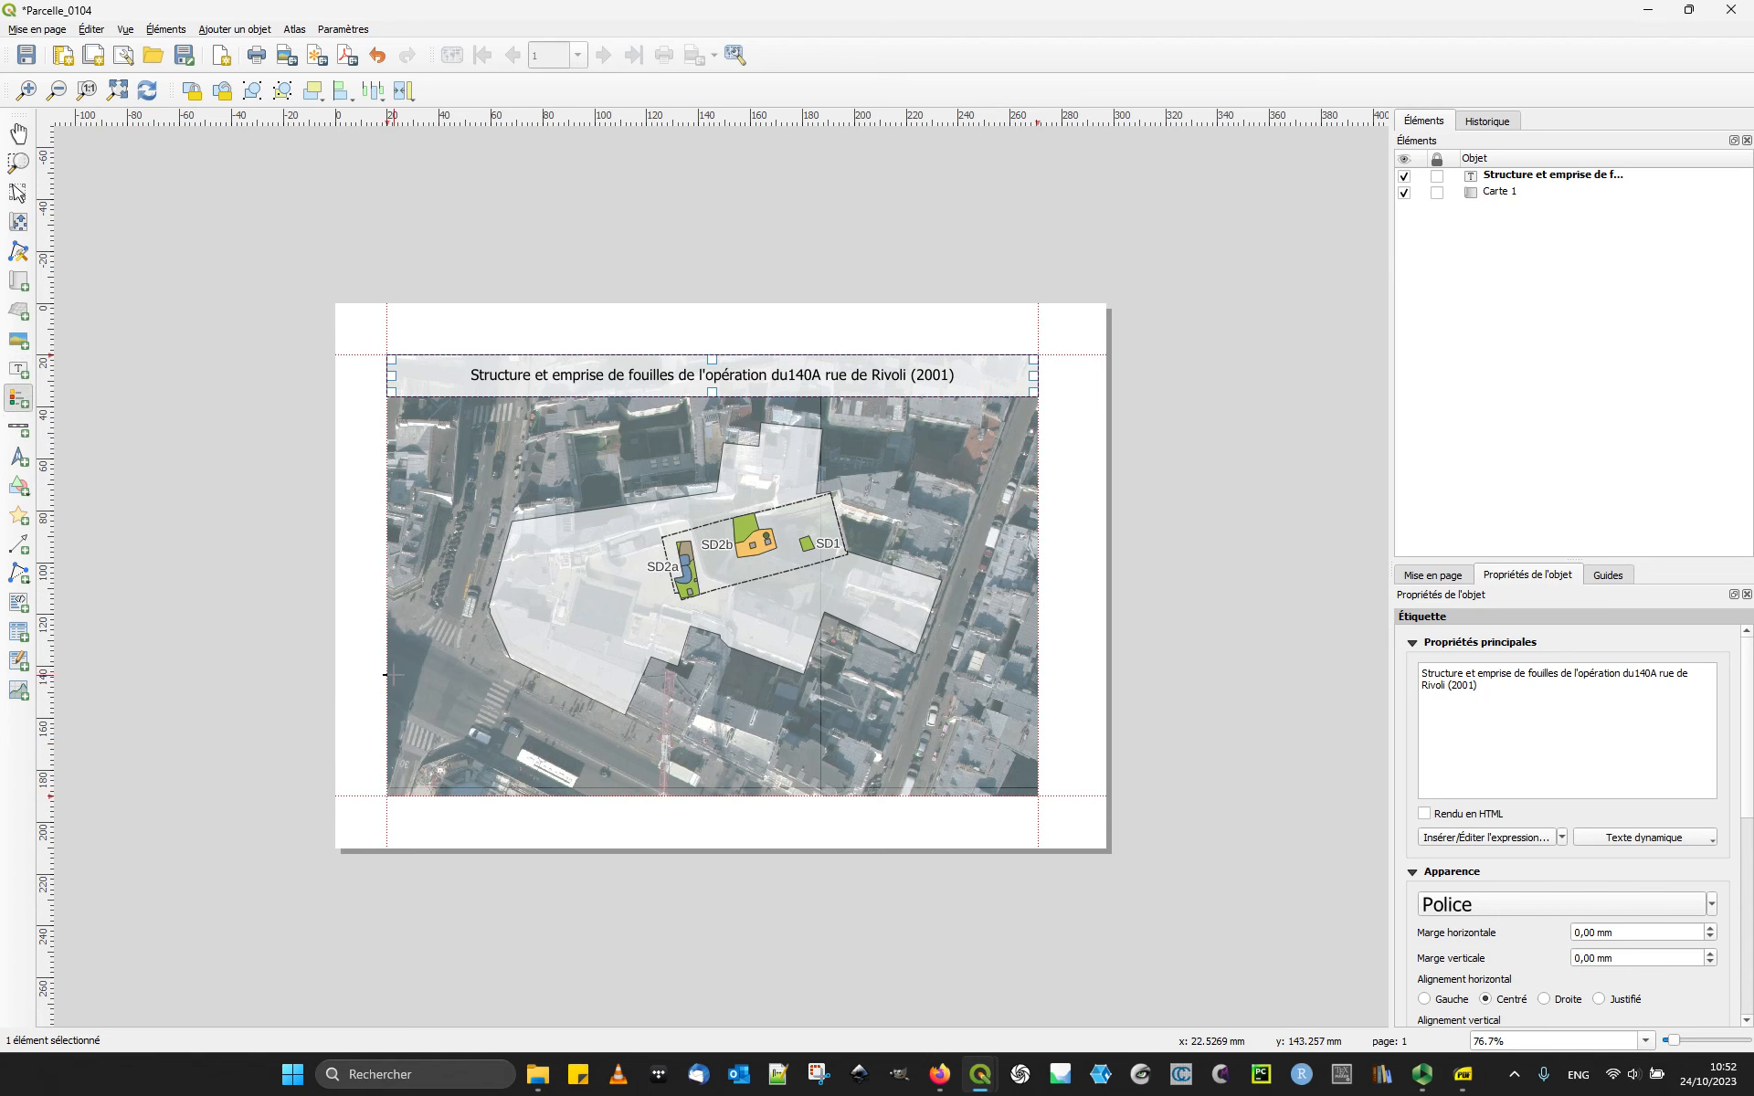
left_click_drag(386, 670, 517, 803)
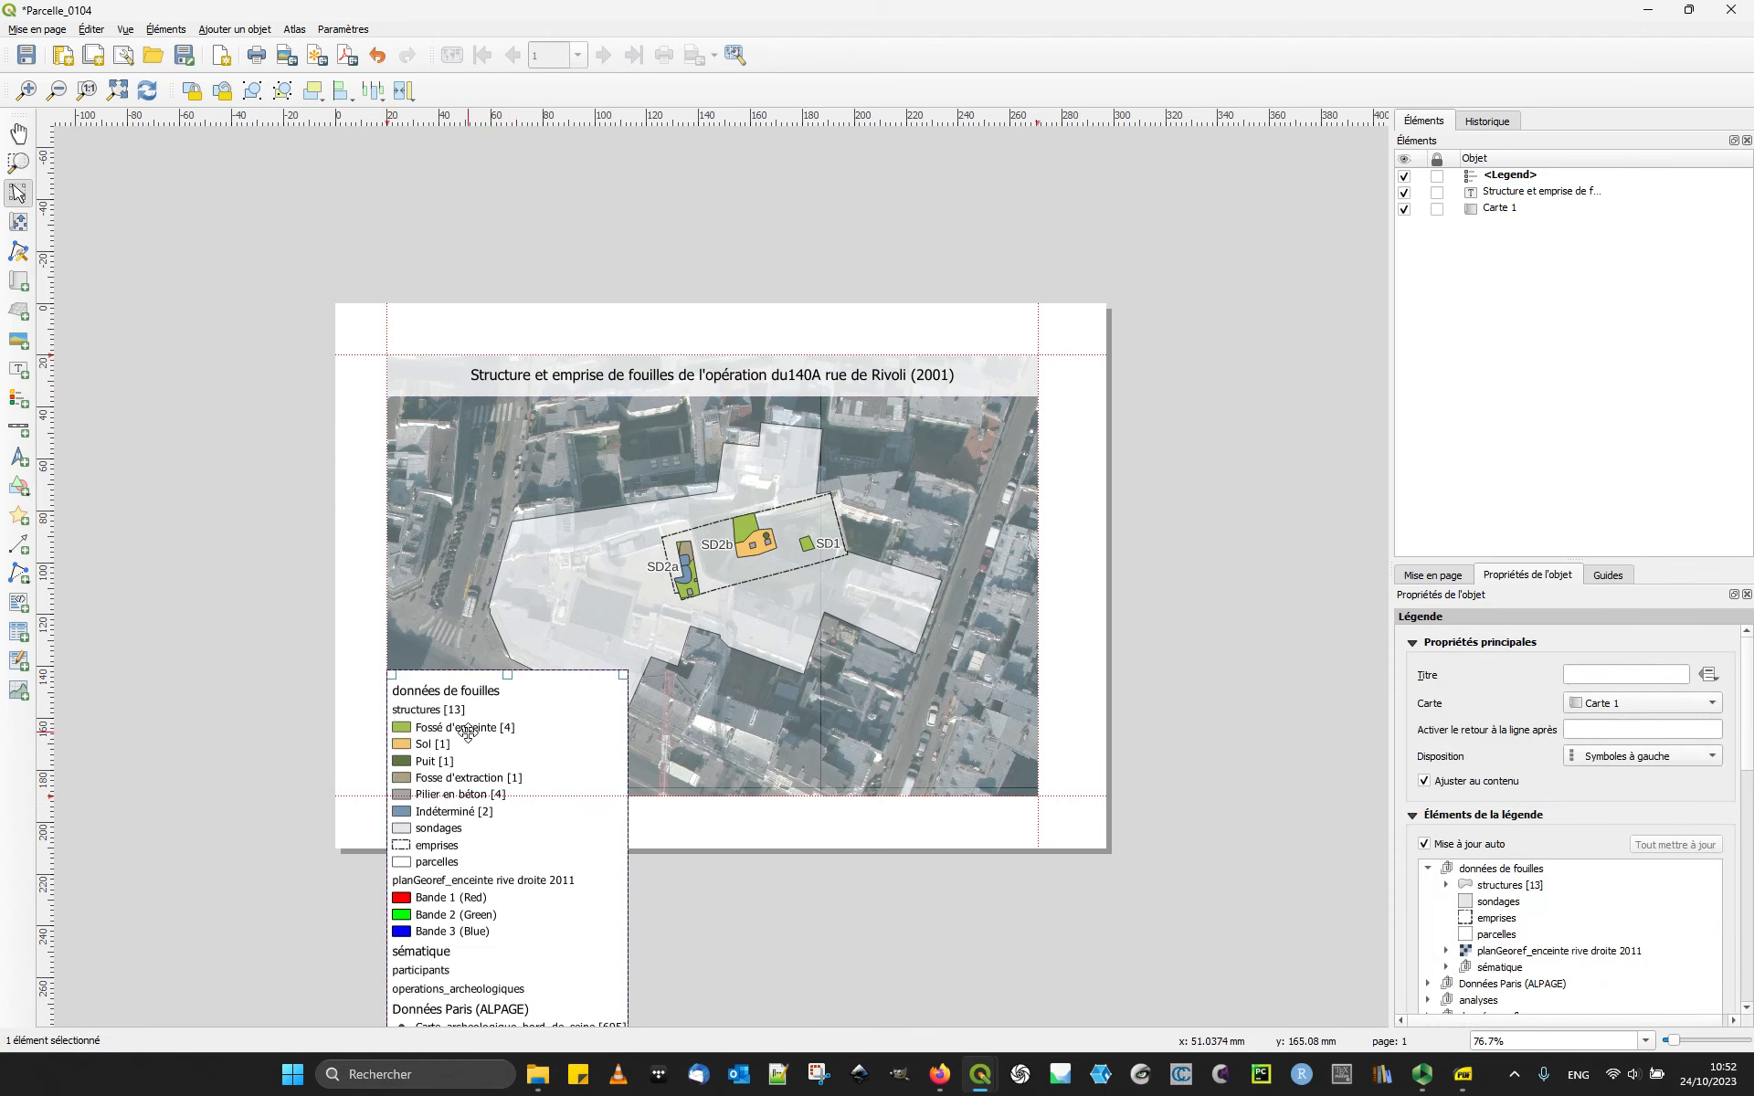
key("ctrl+minus")
key("ctrl+minus")
scroll(658, 812, "up", 3)
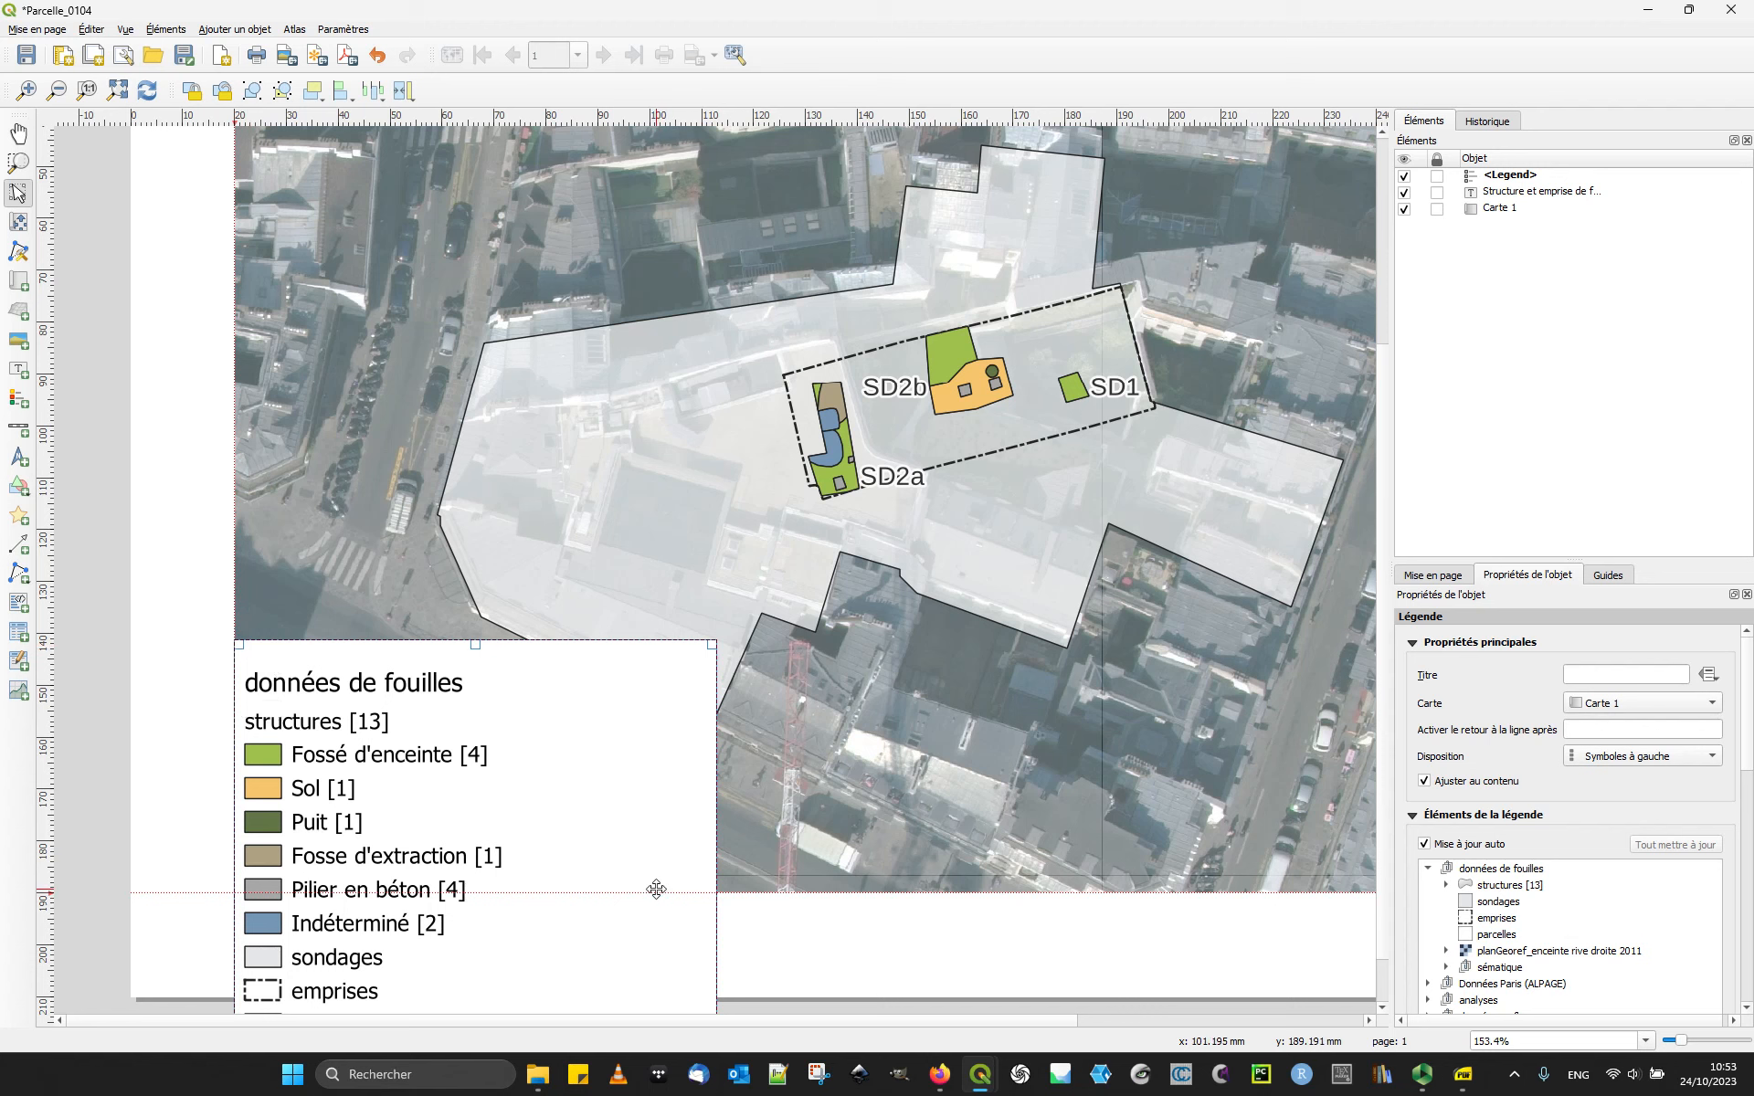
Step: Disable the legend's auto update and remove the Données Paris (ALPAGE), analyses, données en flux and Photographies aériennes entries
left_click(1534, 874)
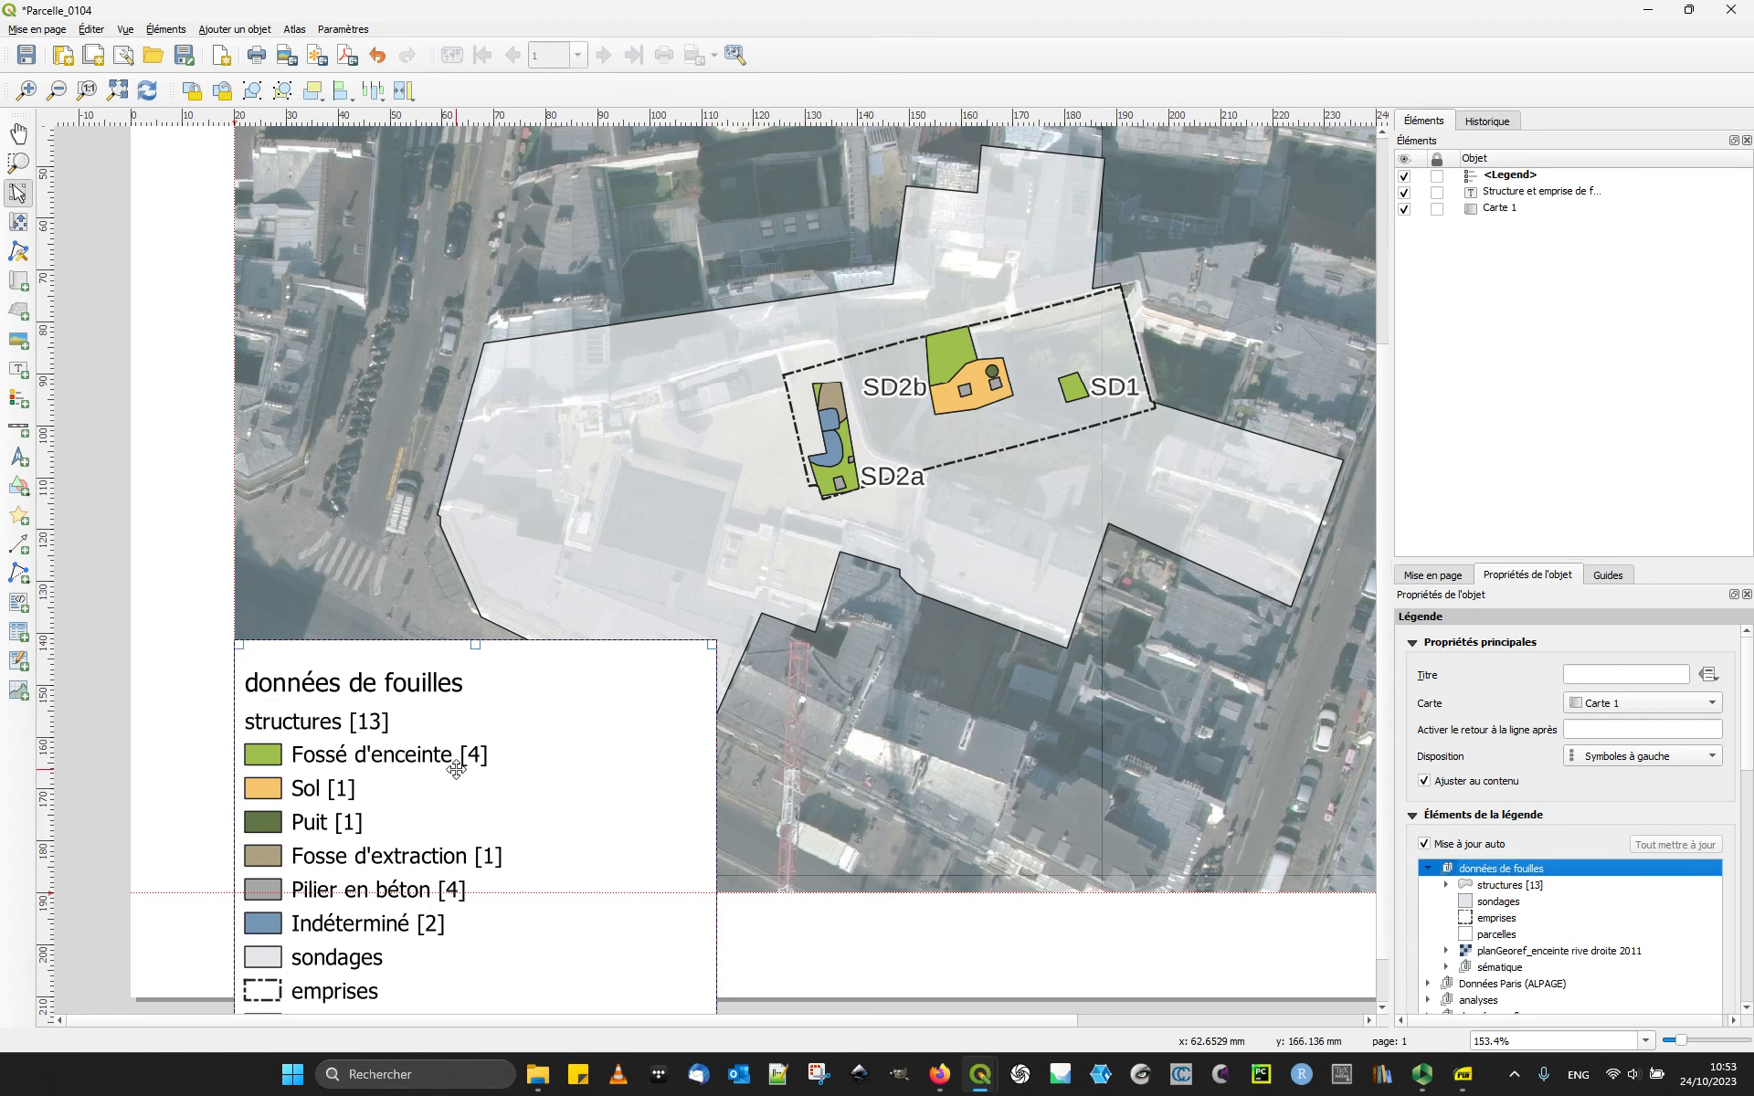
scroll(1747, 731, "down", 3)
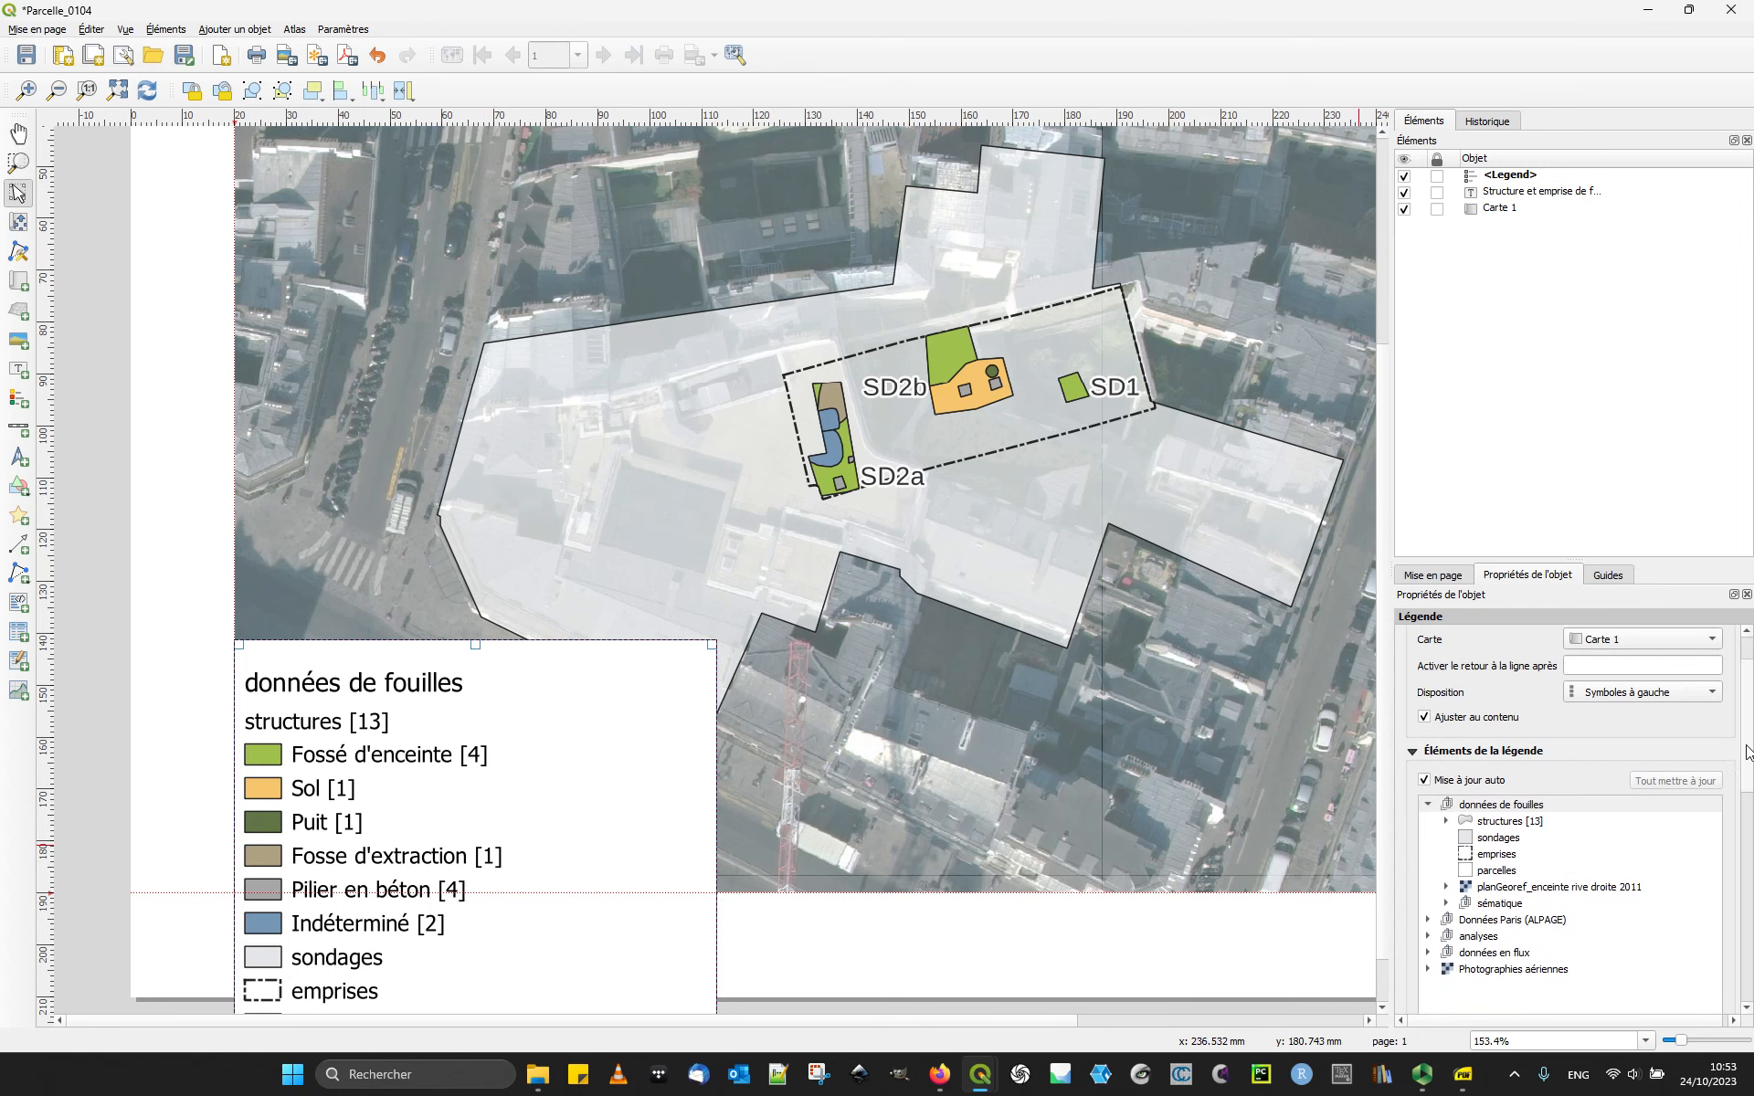
scroll(1747, 731, "up", 3)
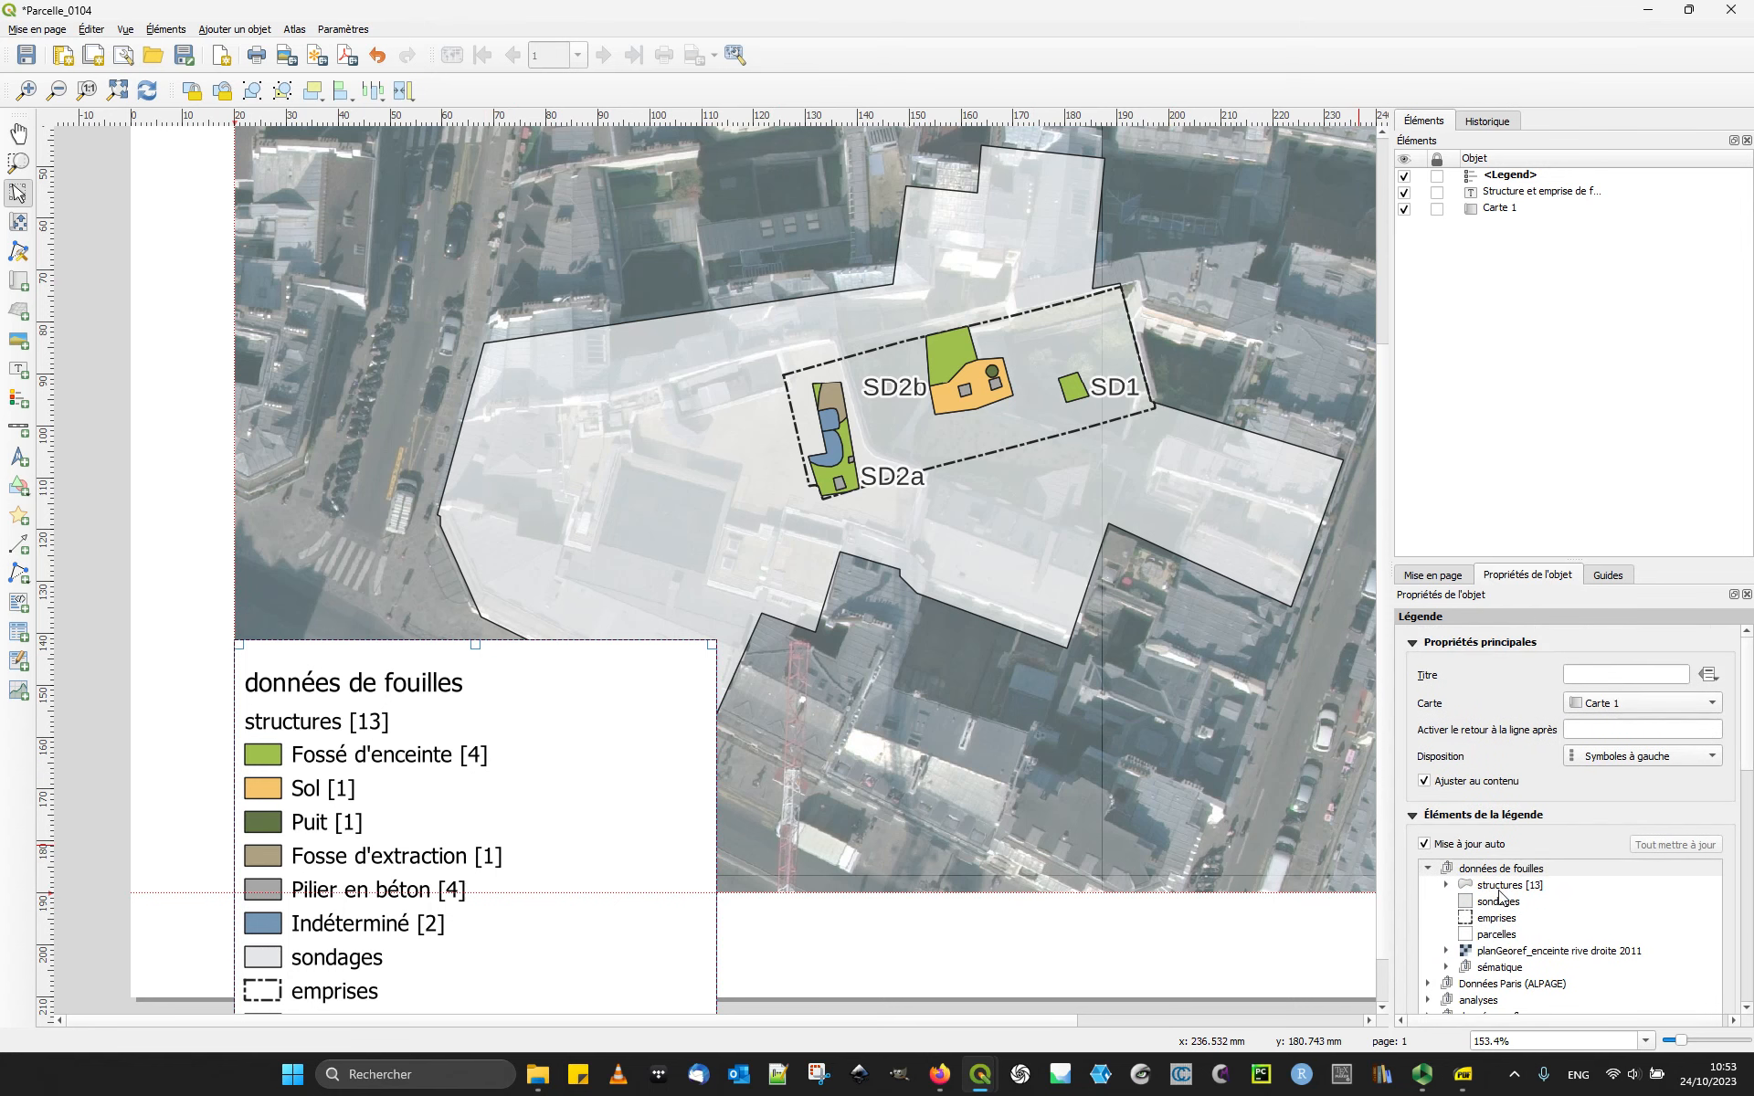
left_click(1462, 848)
left_click_drag(1750, 755, 1752, 812)
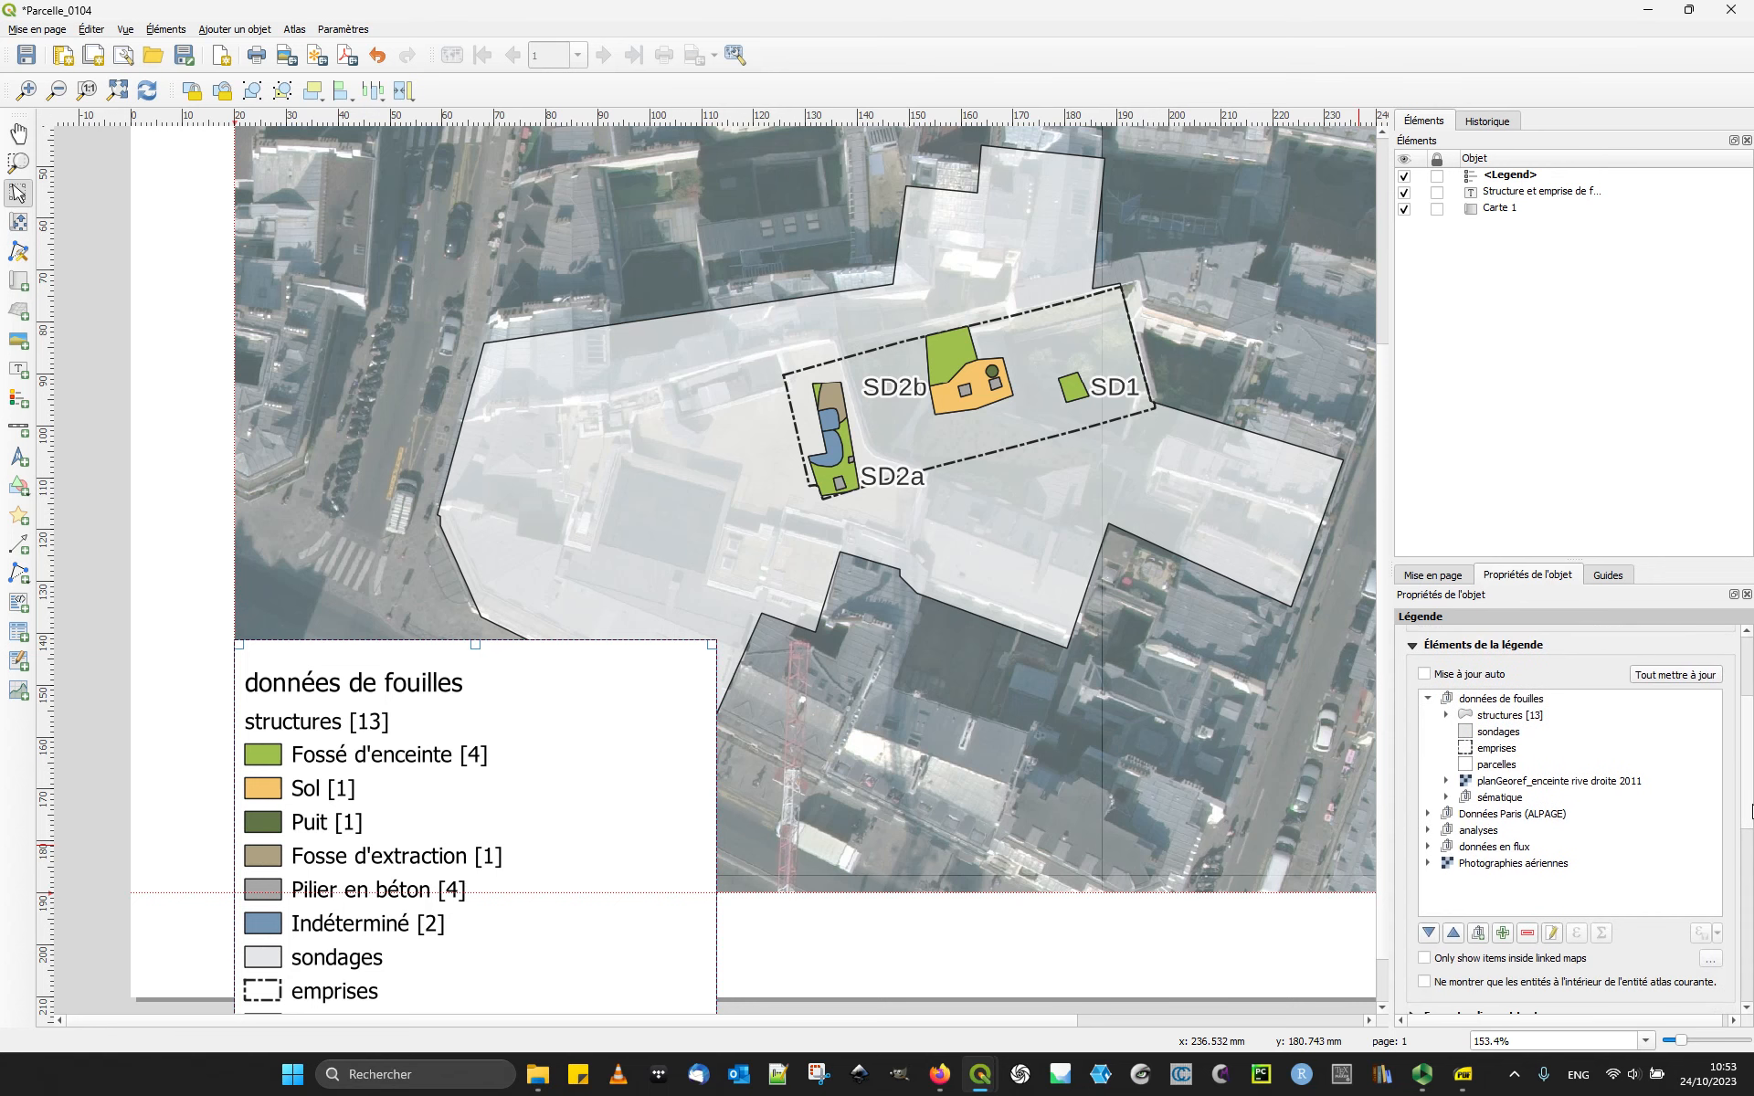
left_click(1477, 822)
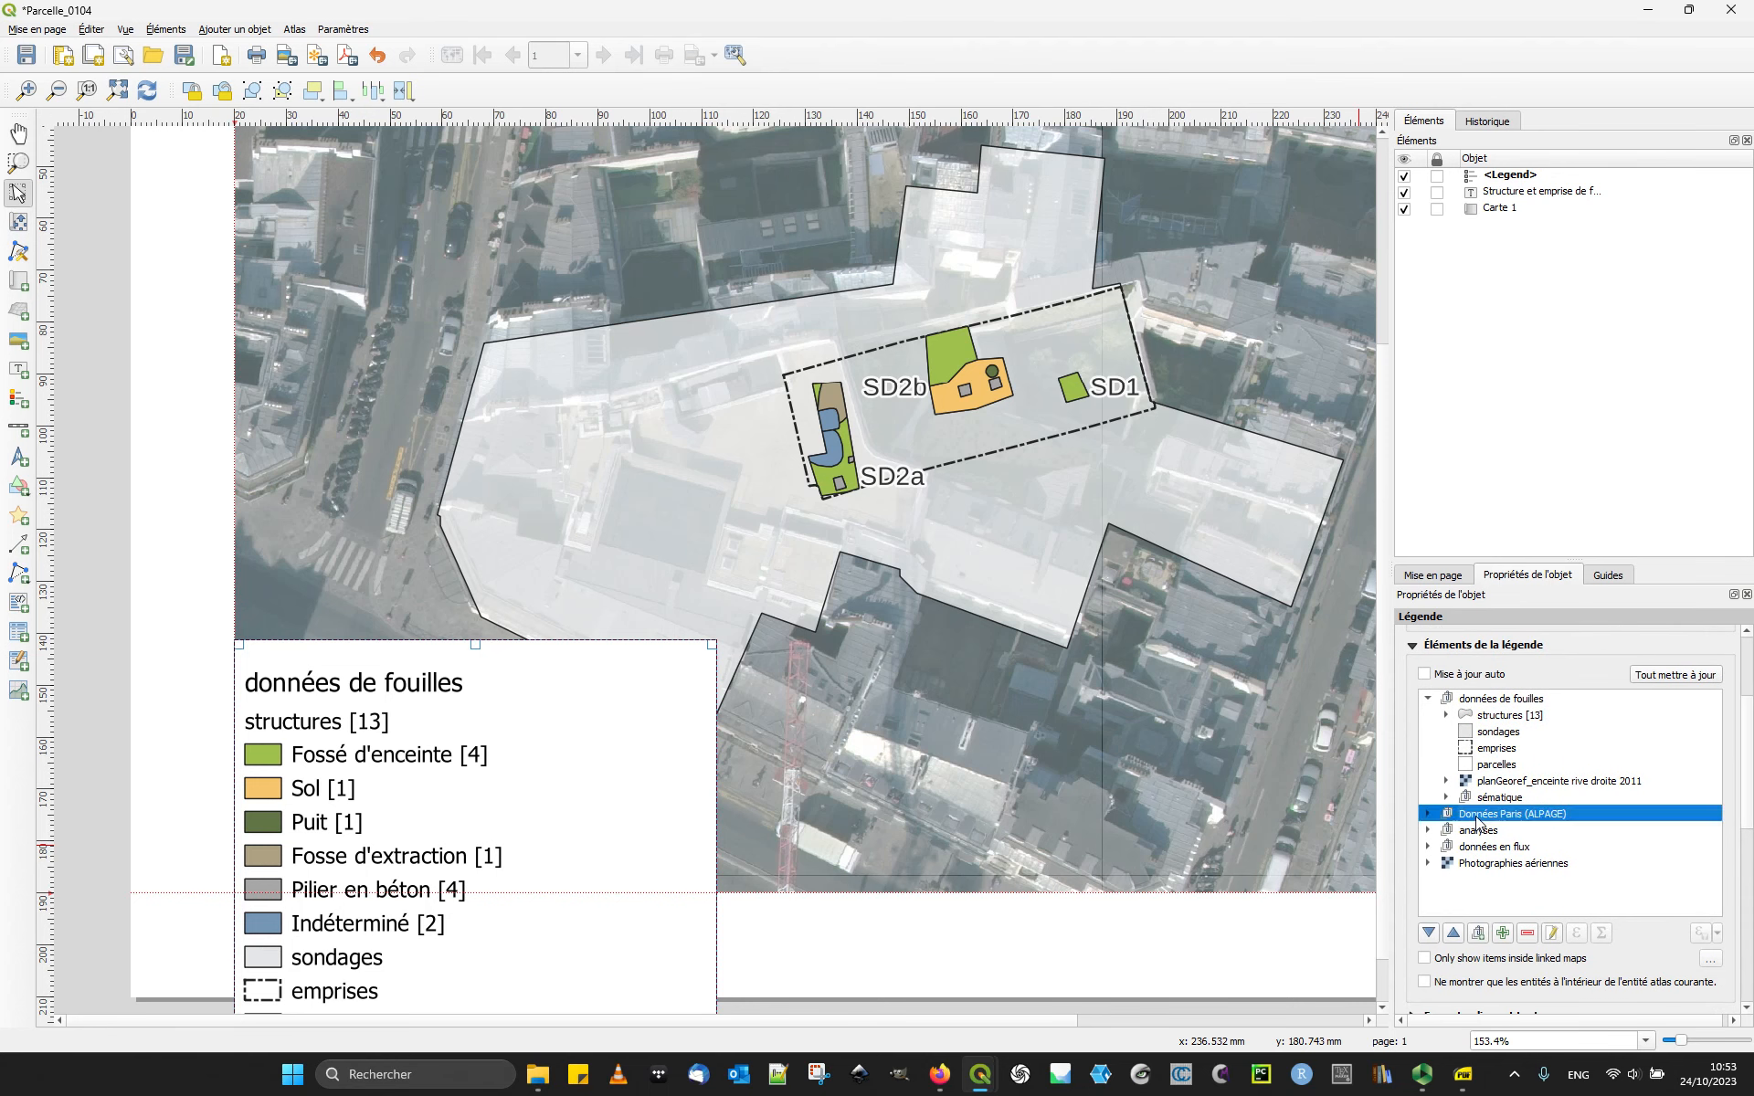
left_click(1485, 864, "shift")
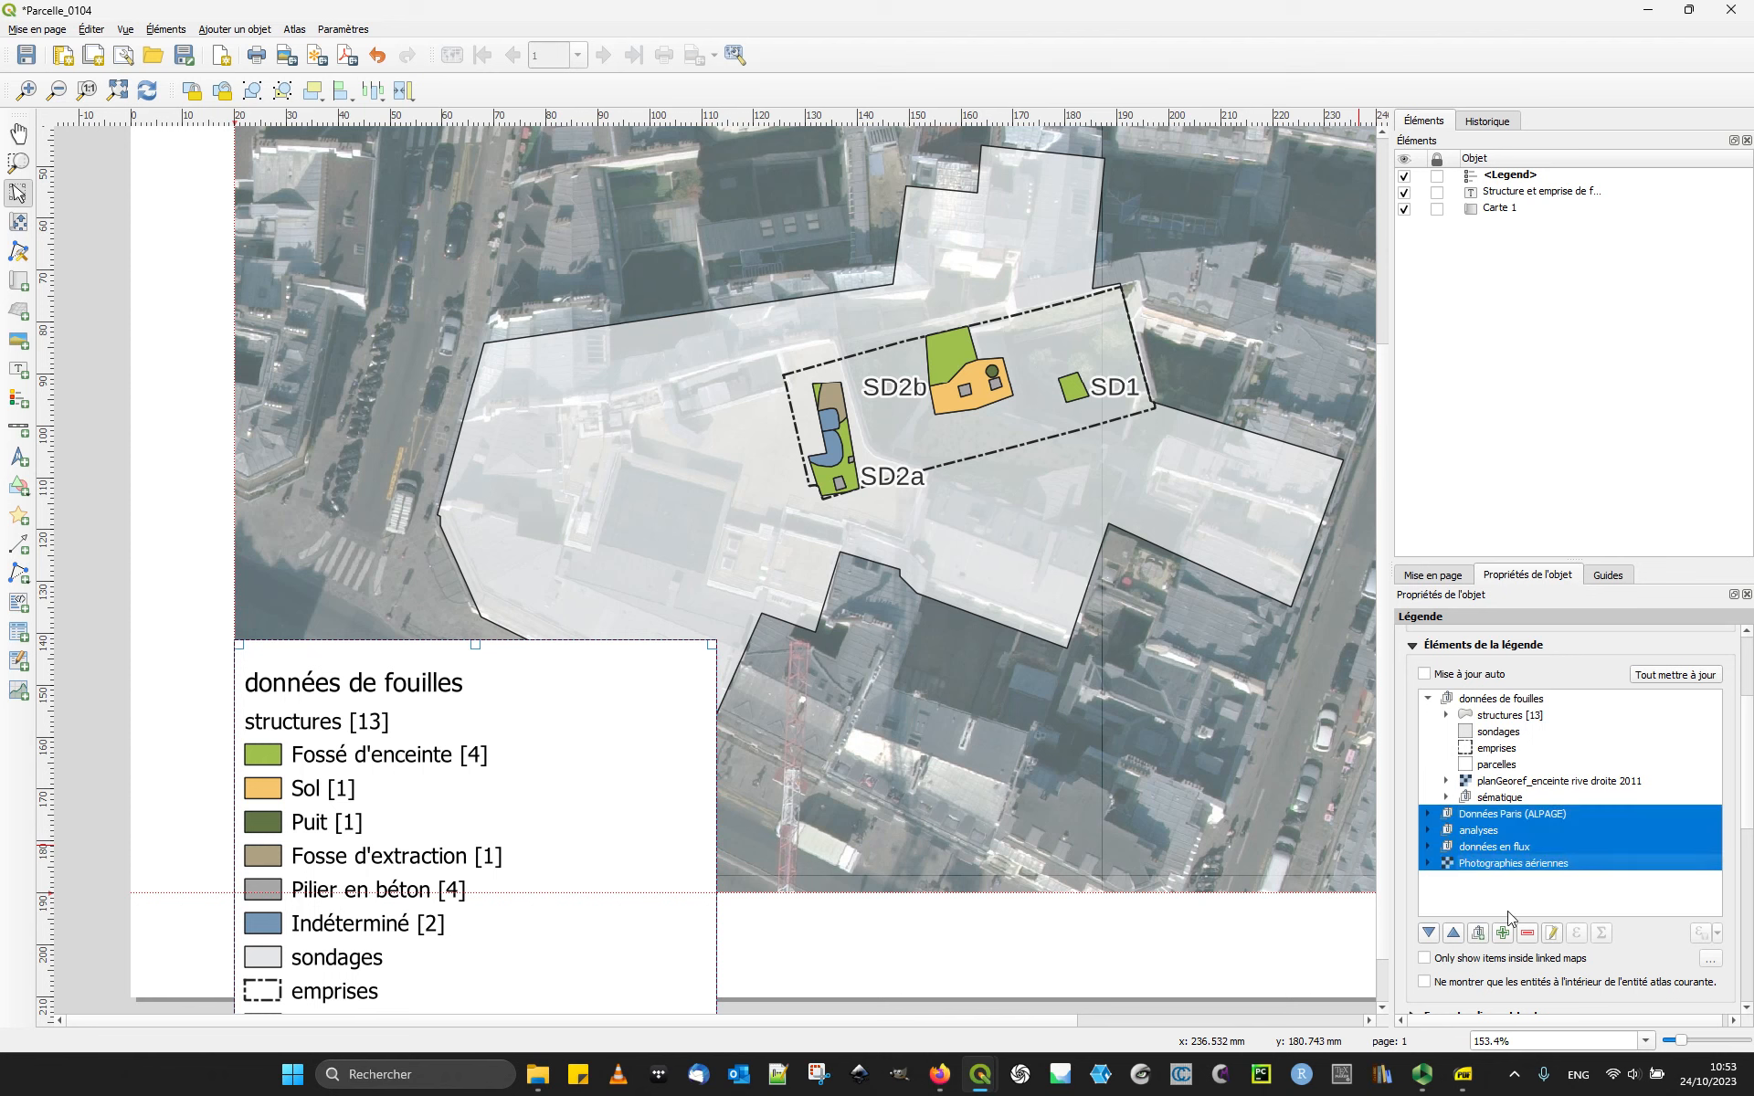
left_click(1529, 934)
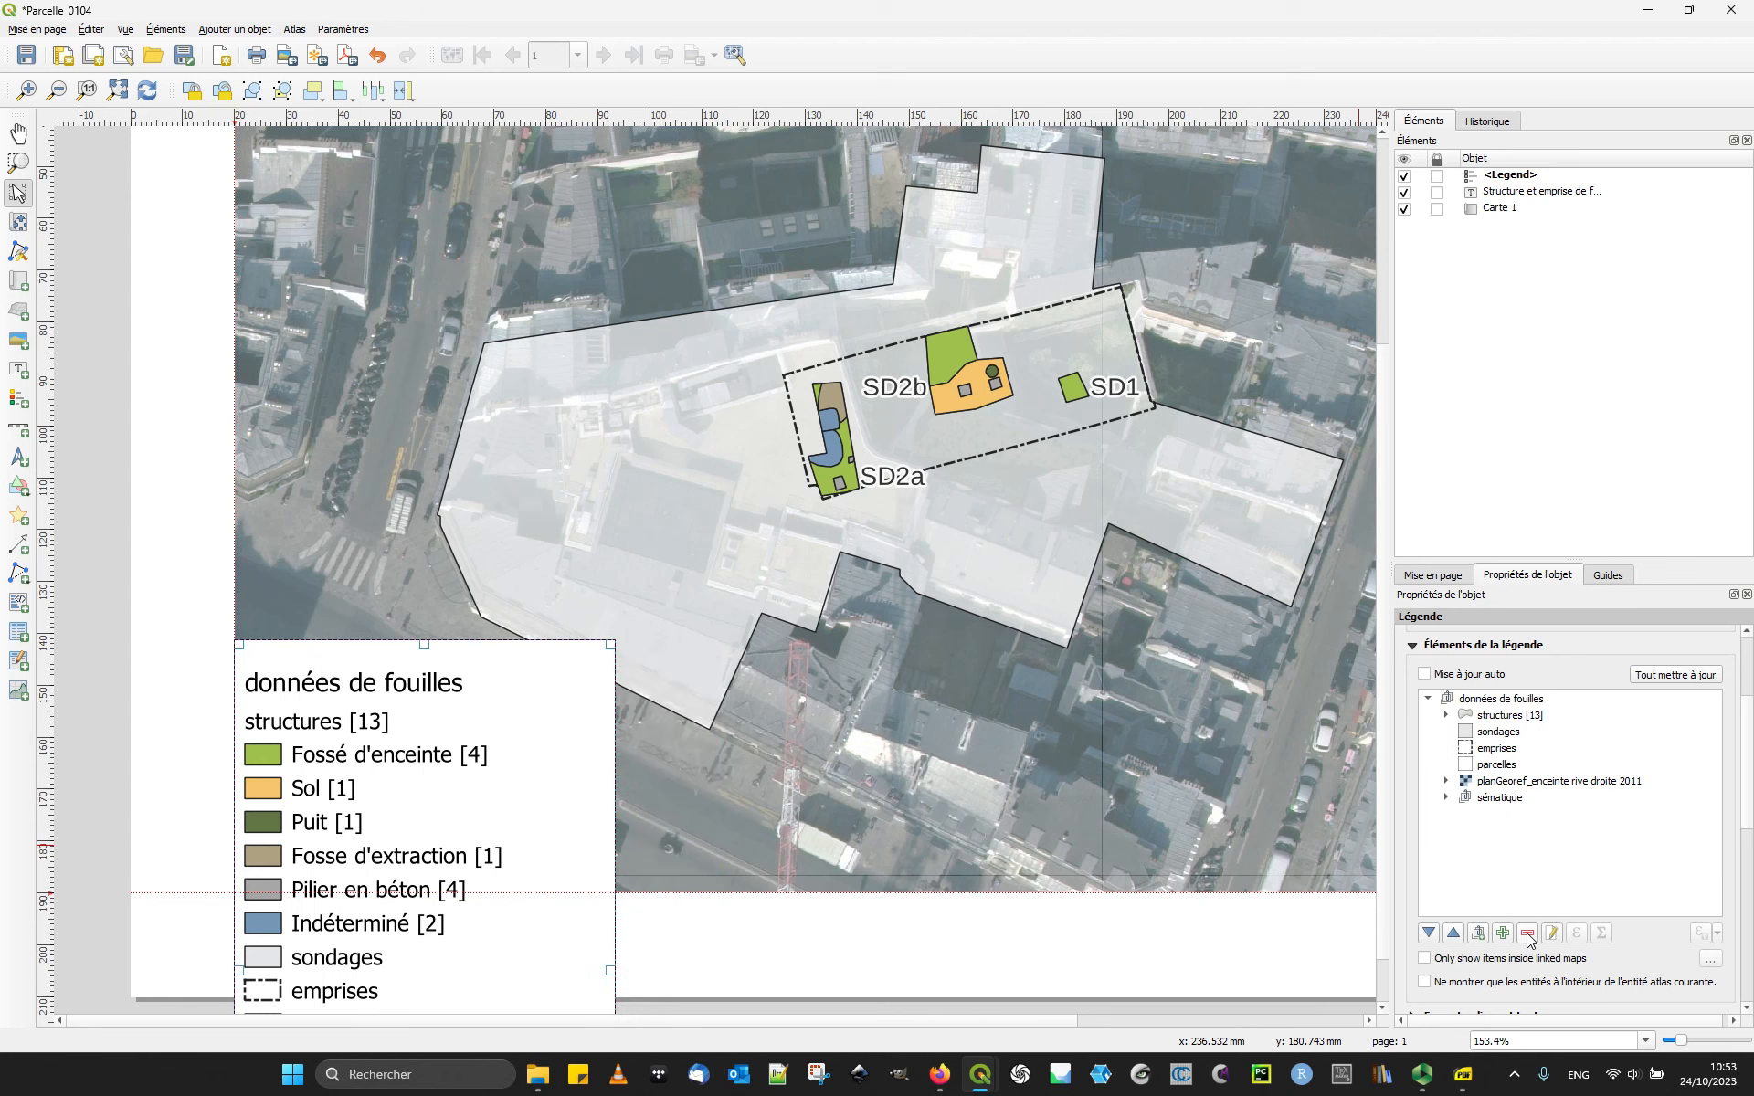
Step: Hide the "données de fouilles" group heading in the legend
left_click(1488, 704)
right_click(1478, 697)
left_click(1510, 705)
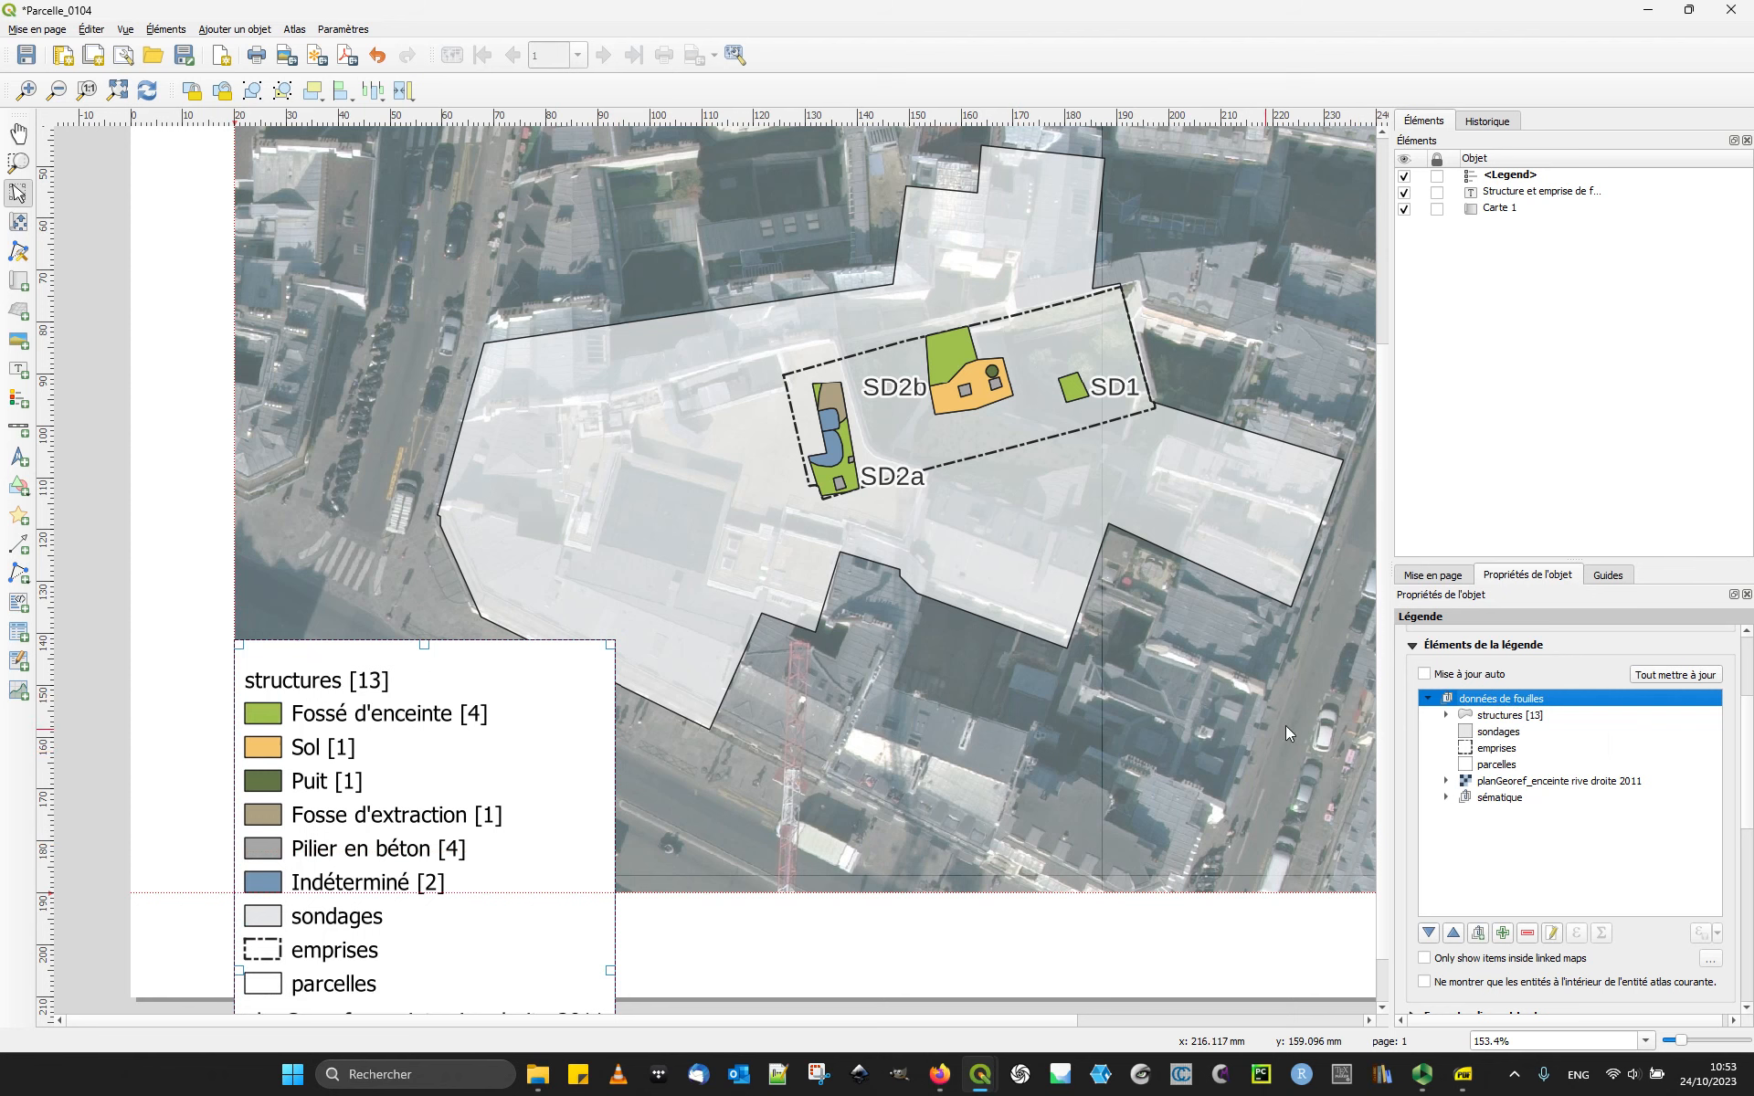
Step: Expand the structures entry in the legend and set its heading to Cachée
left_click(1507, 714)
right_click(1506, 715)
left_click(1467, 722)
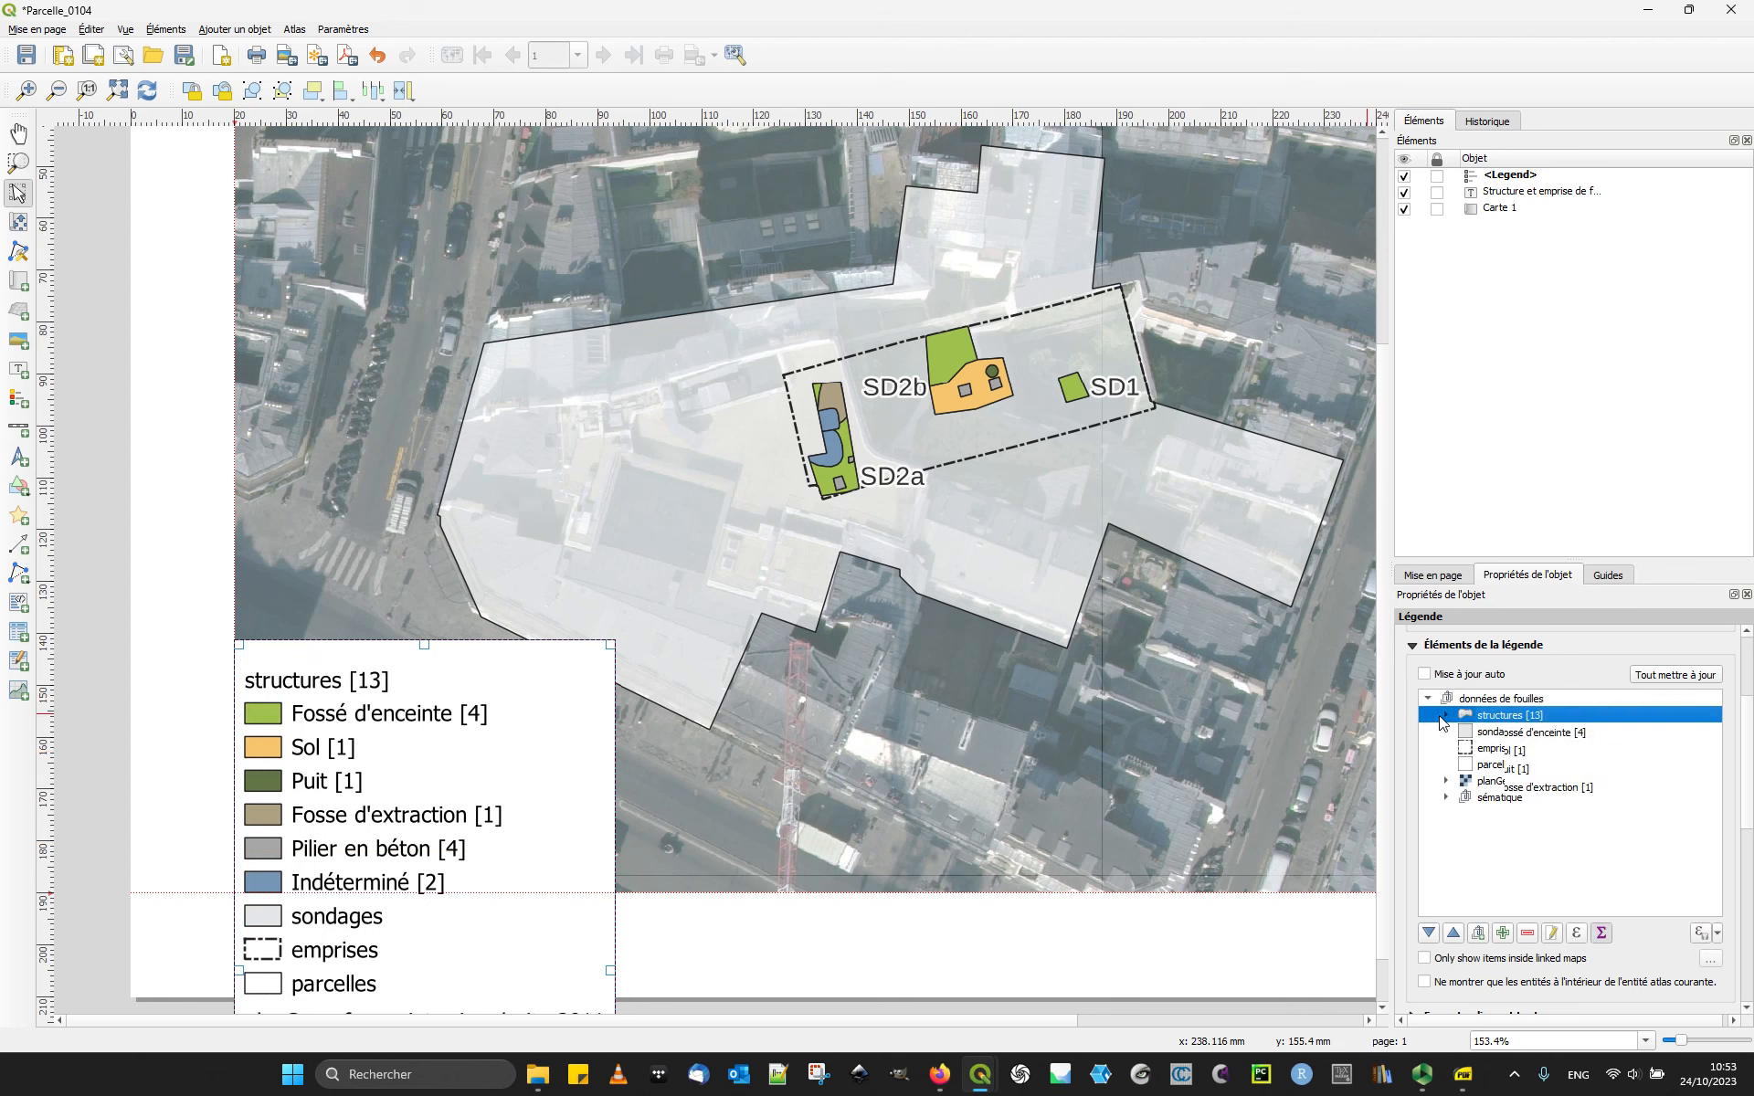
left_click(1446, 714)
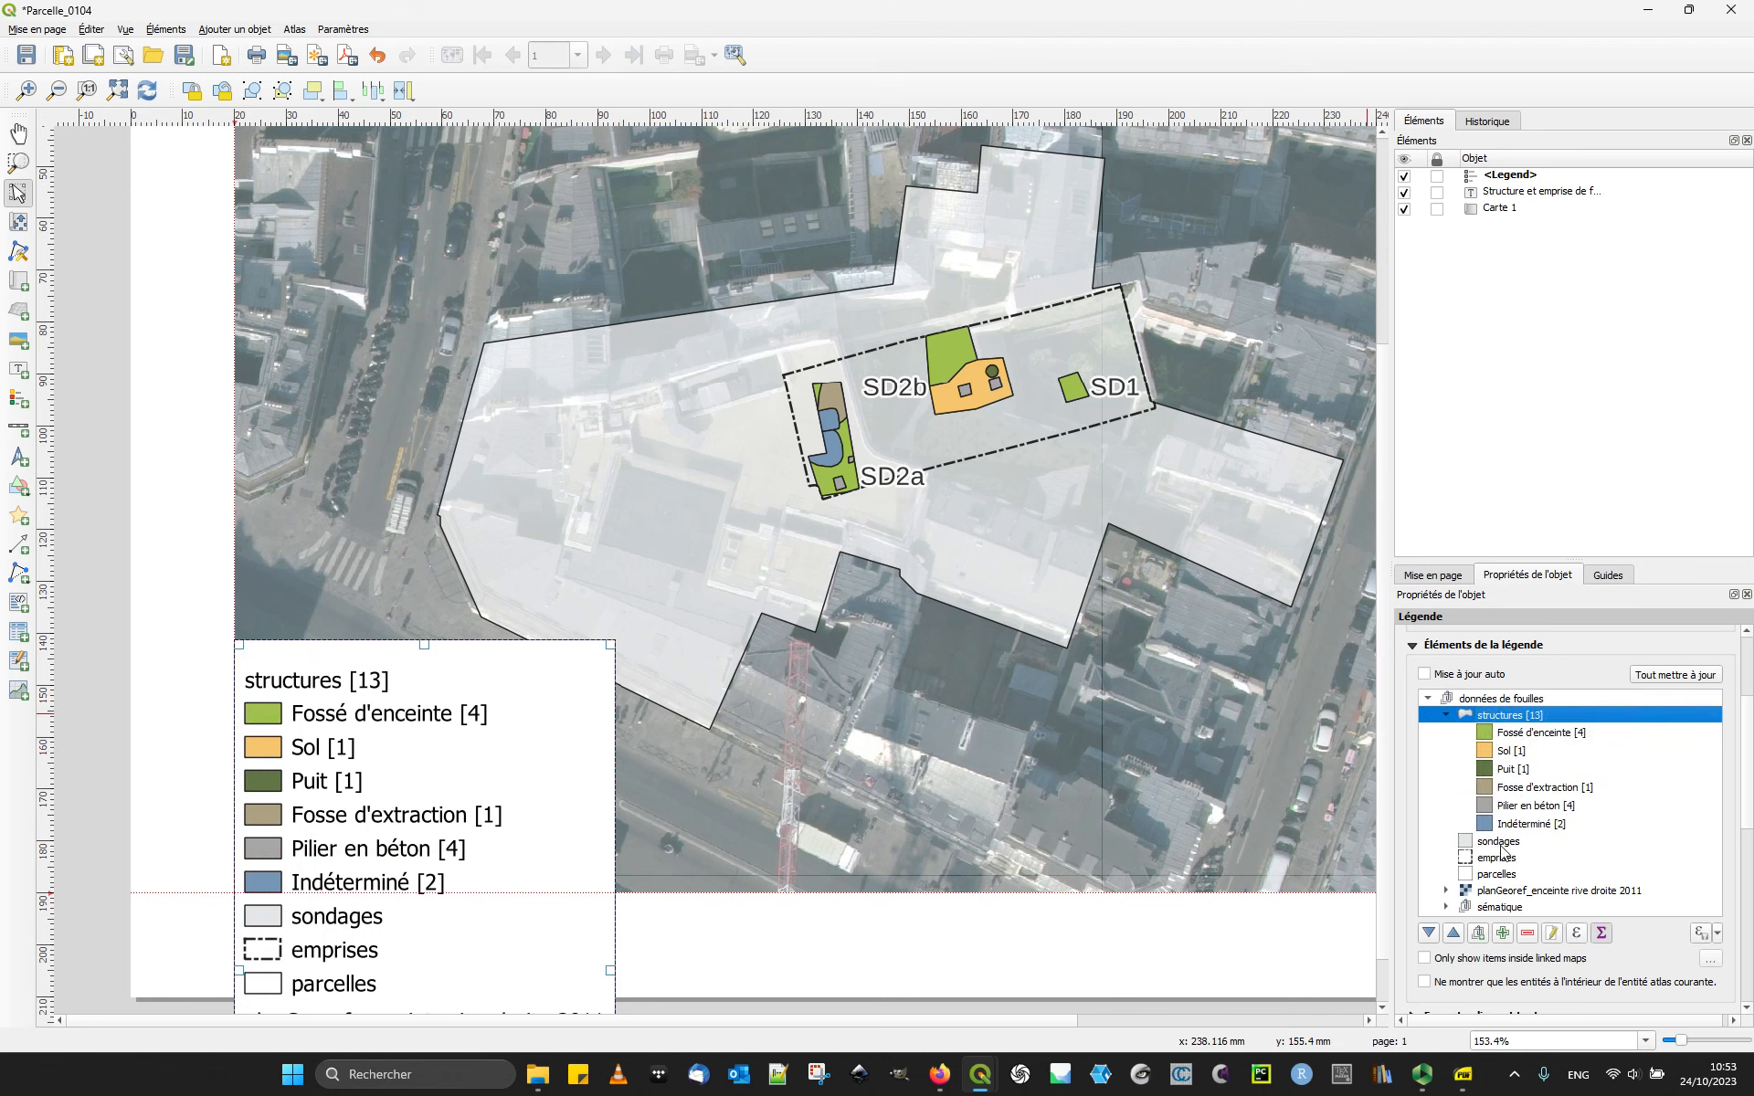
right_click(1489, 712)
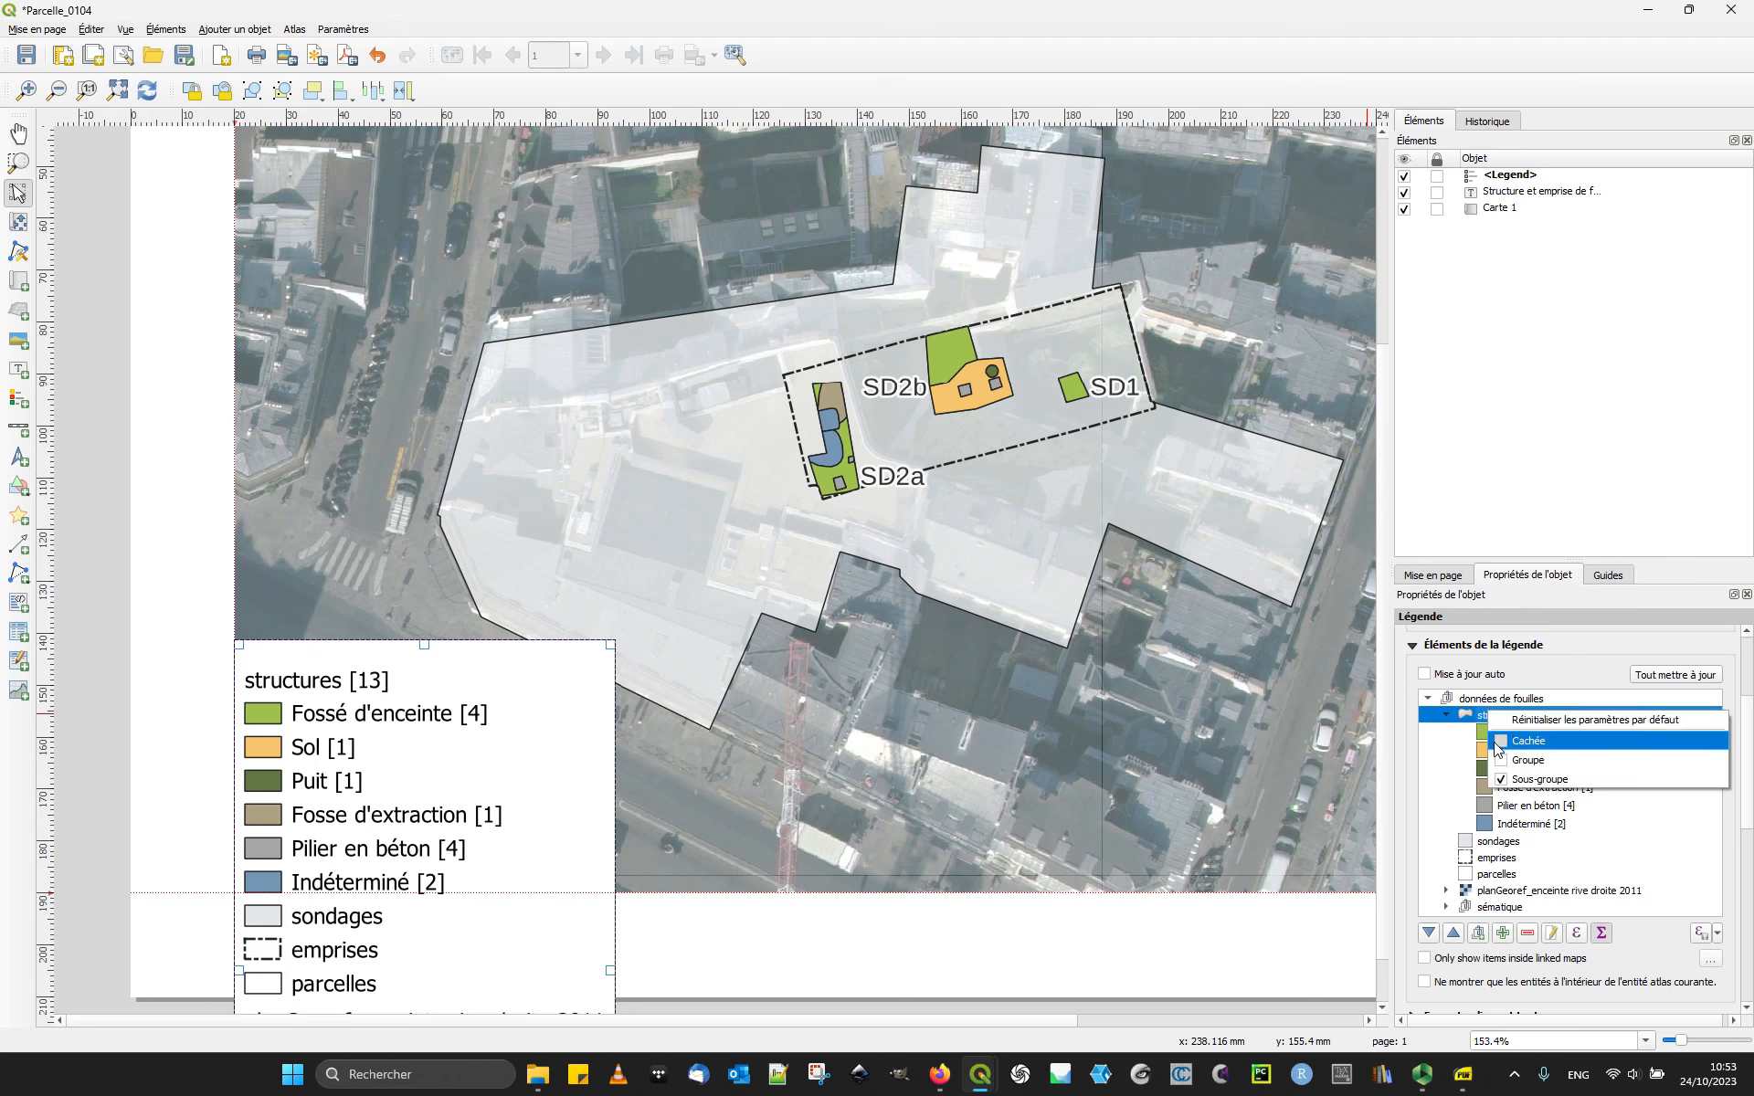
left_click(1500, 749)
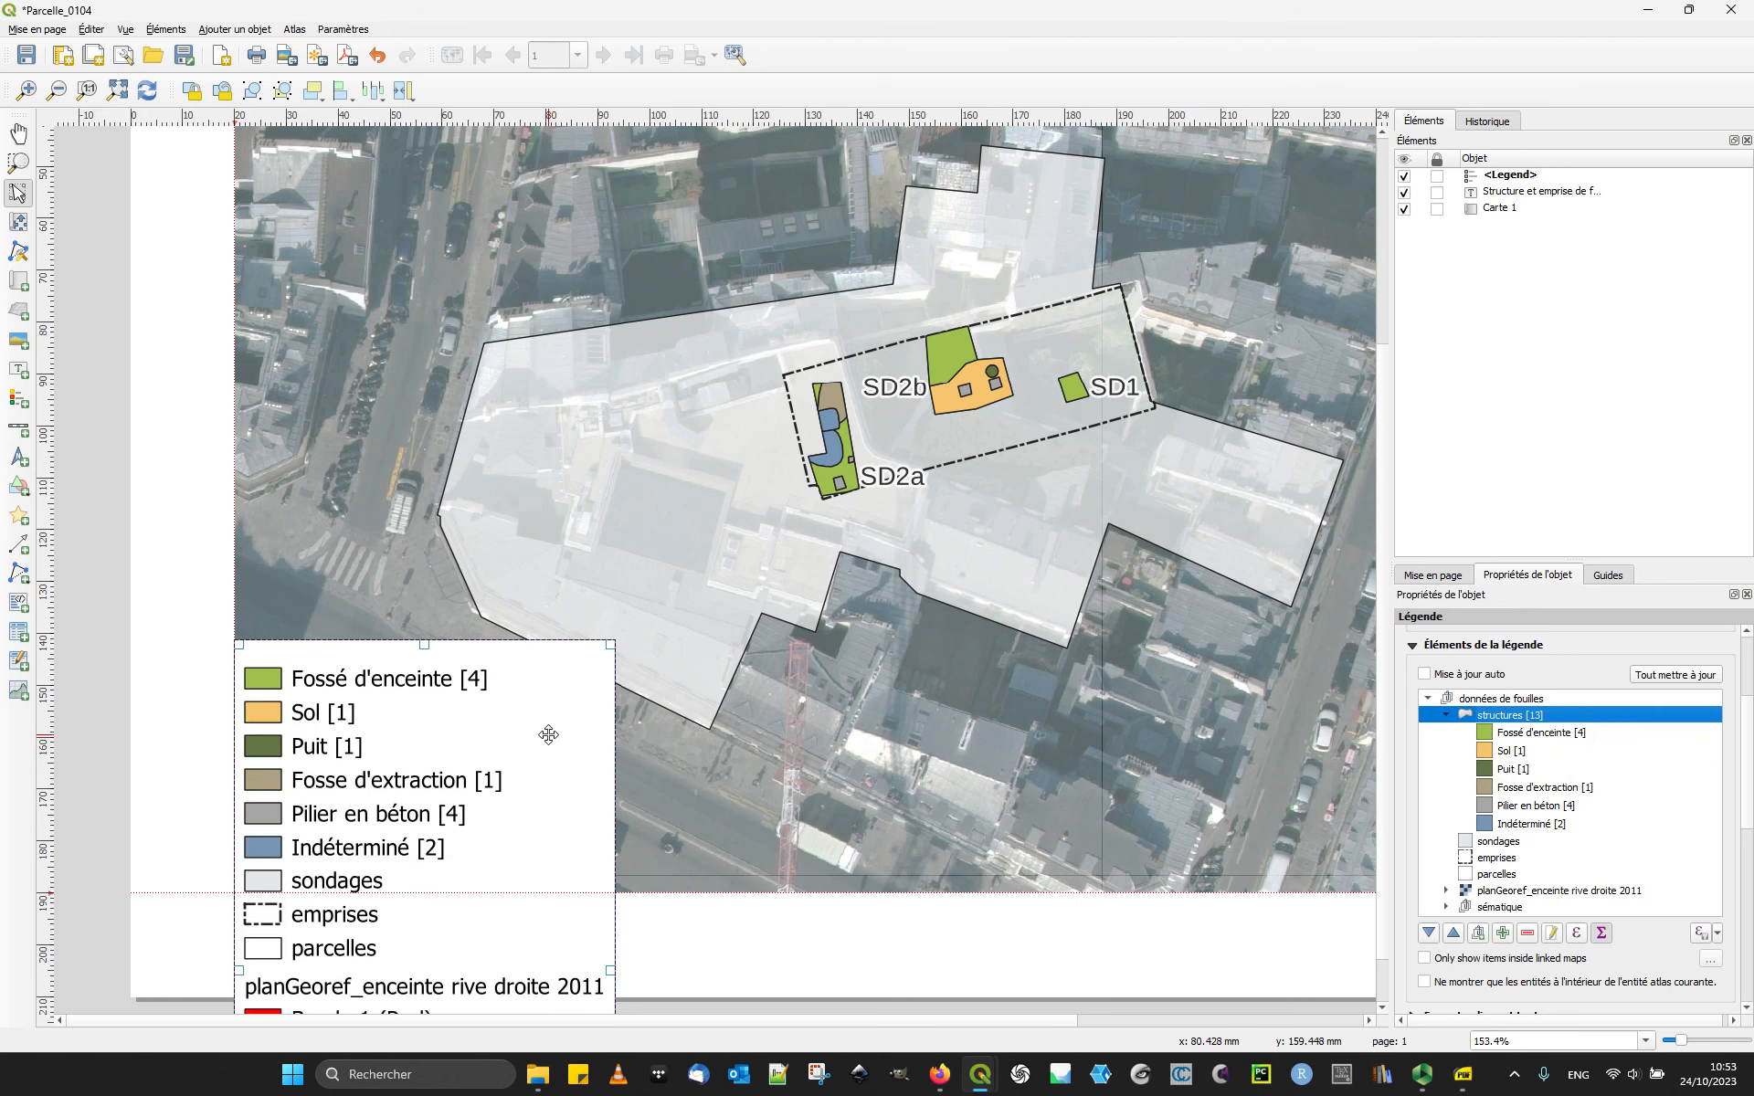
Step: Remove the "planGeoref_enceinte rive droite 2011" and "sématique" entries from the legend
scroll(1562, 772, "down", 1)
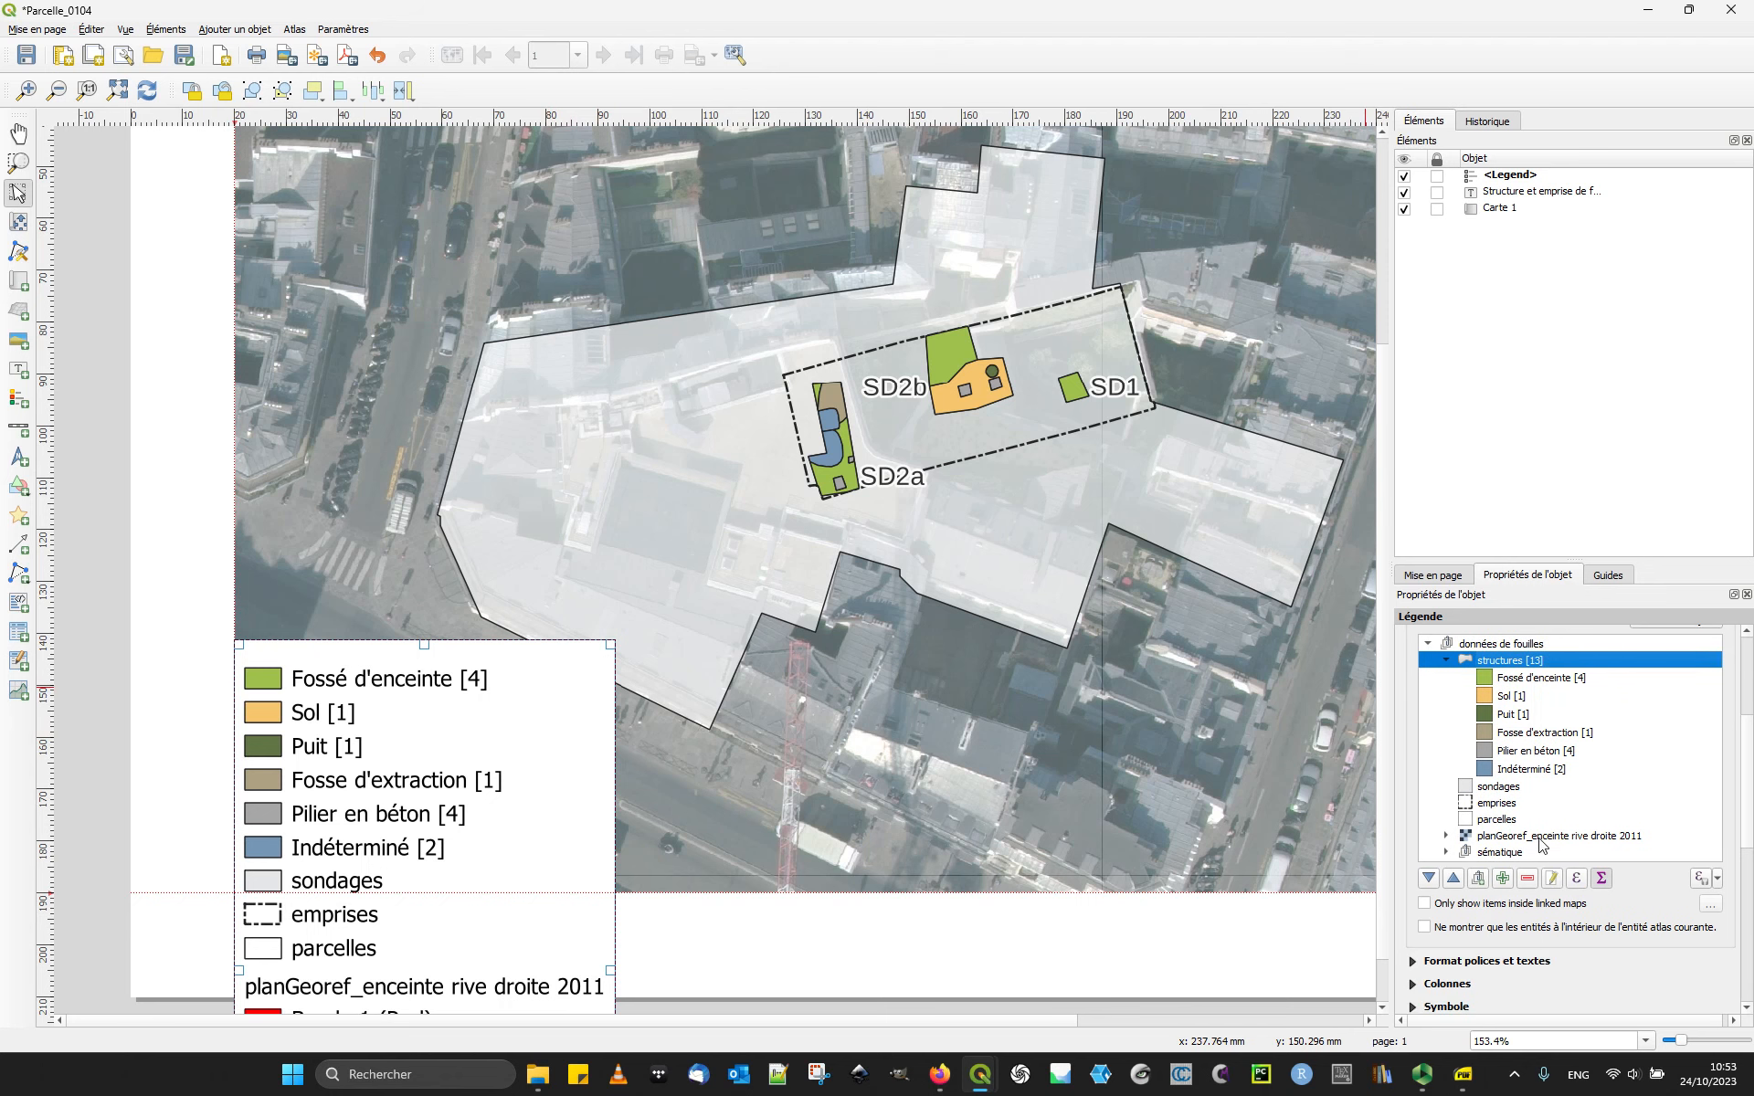
left_click(1492, 836)
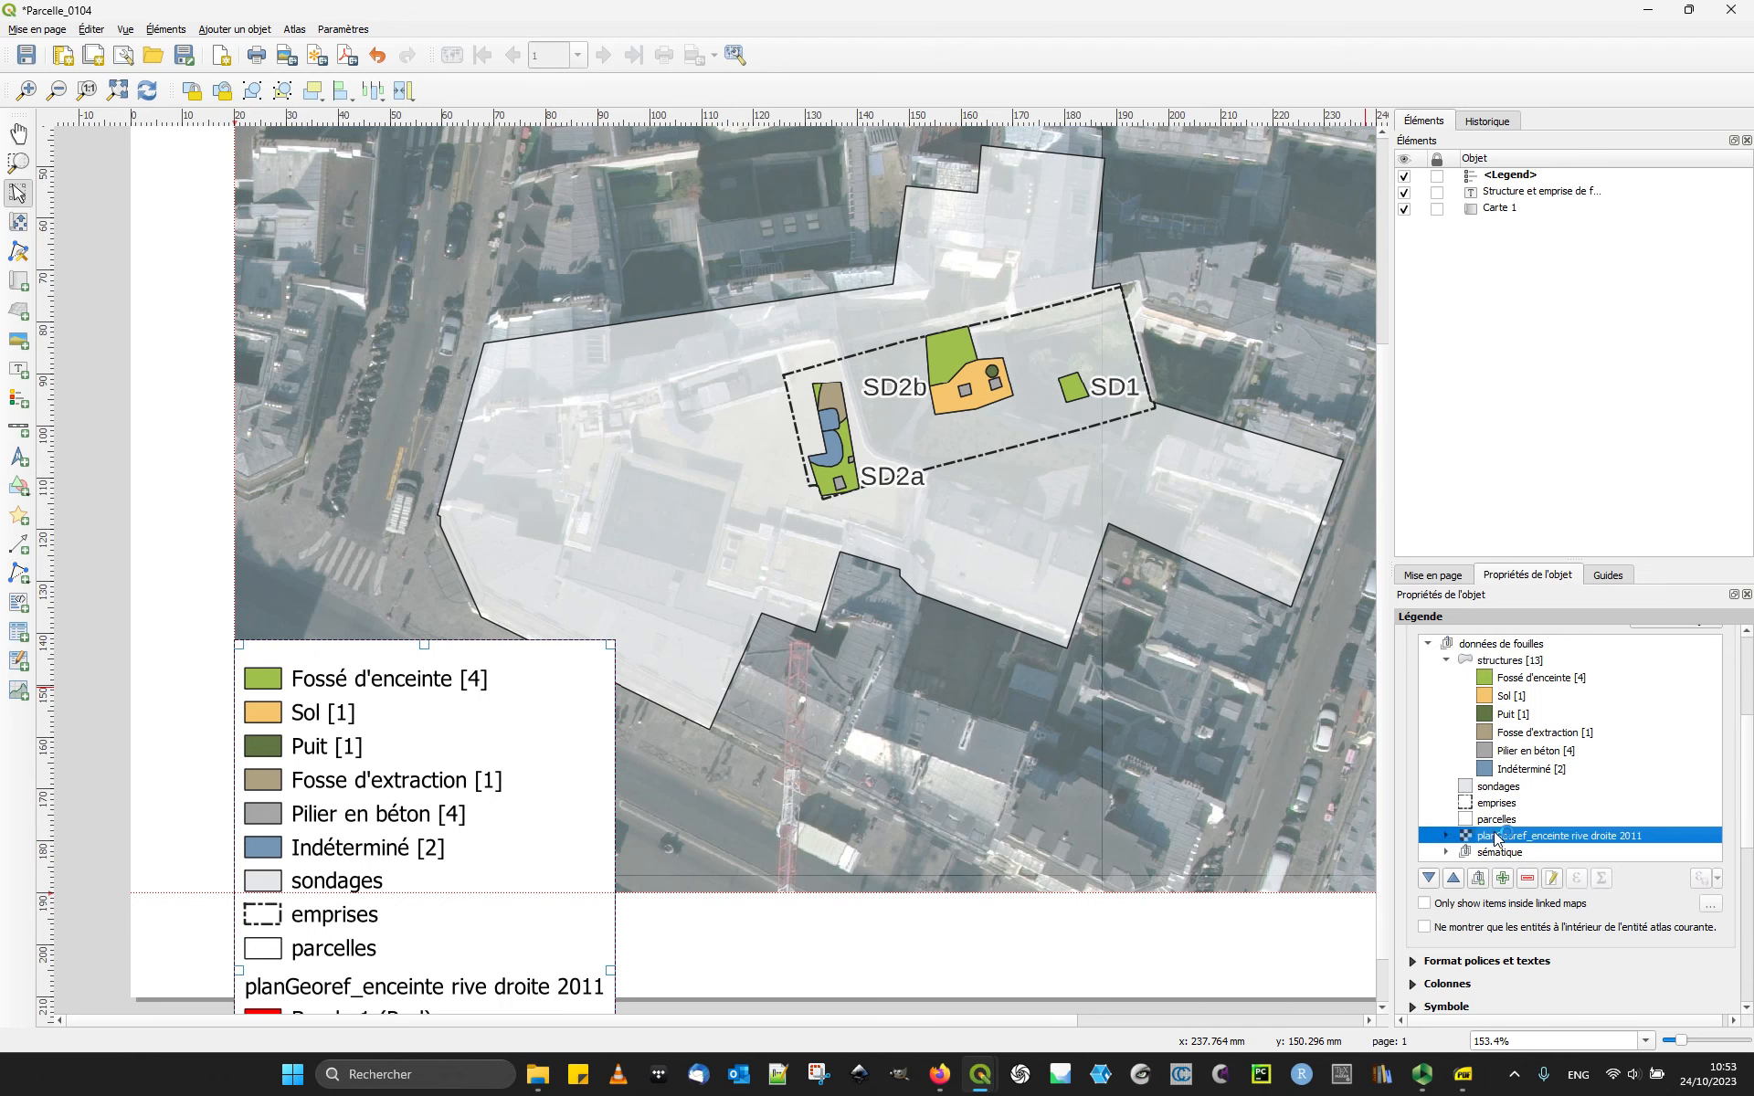
left_click(1490, 852, "shift")
left_click(1527, 878)
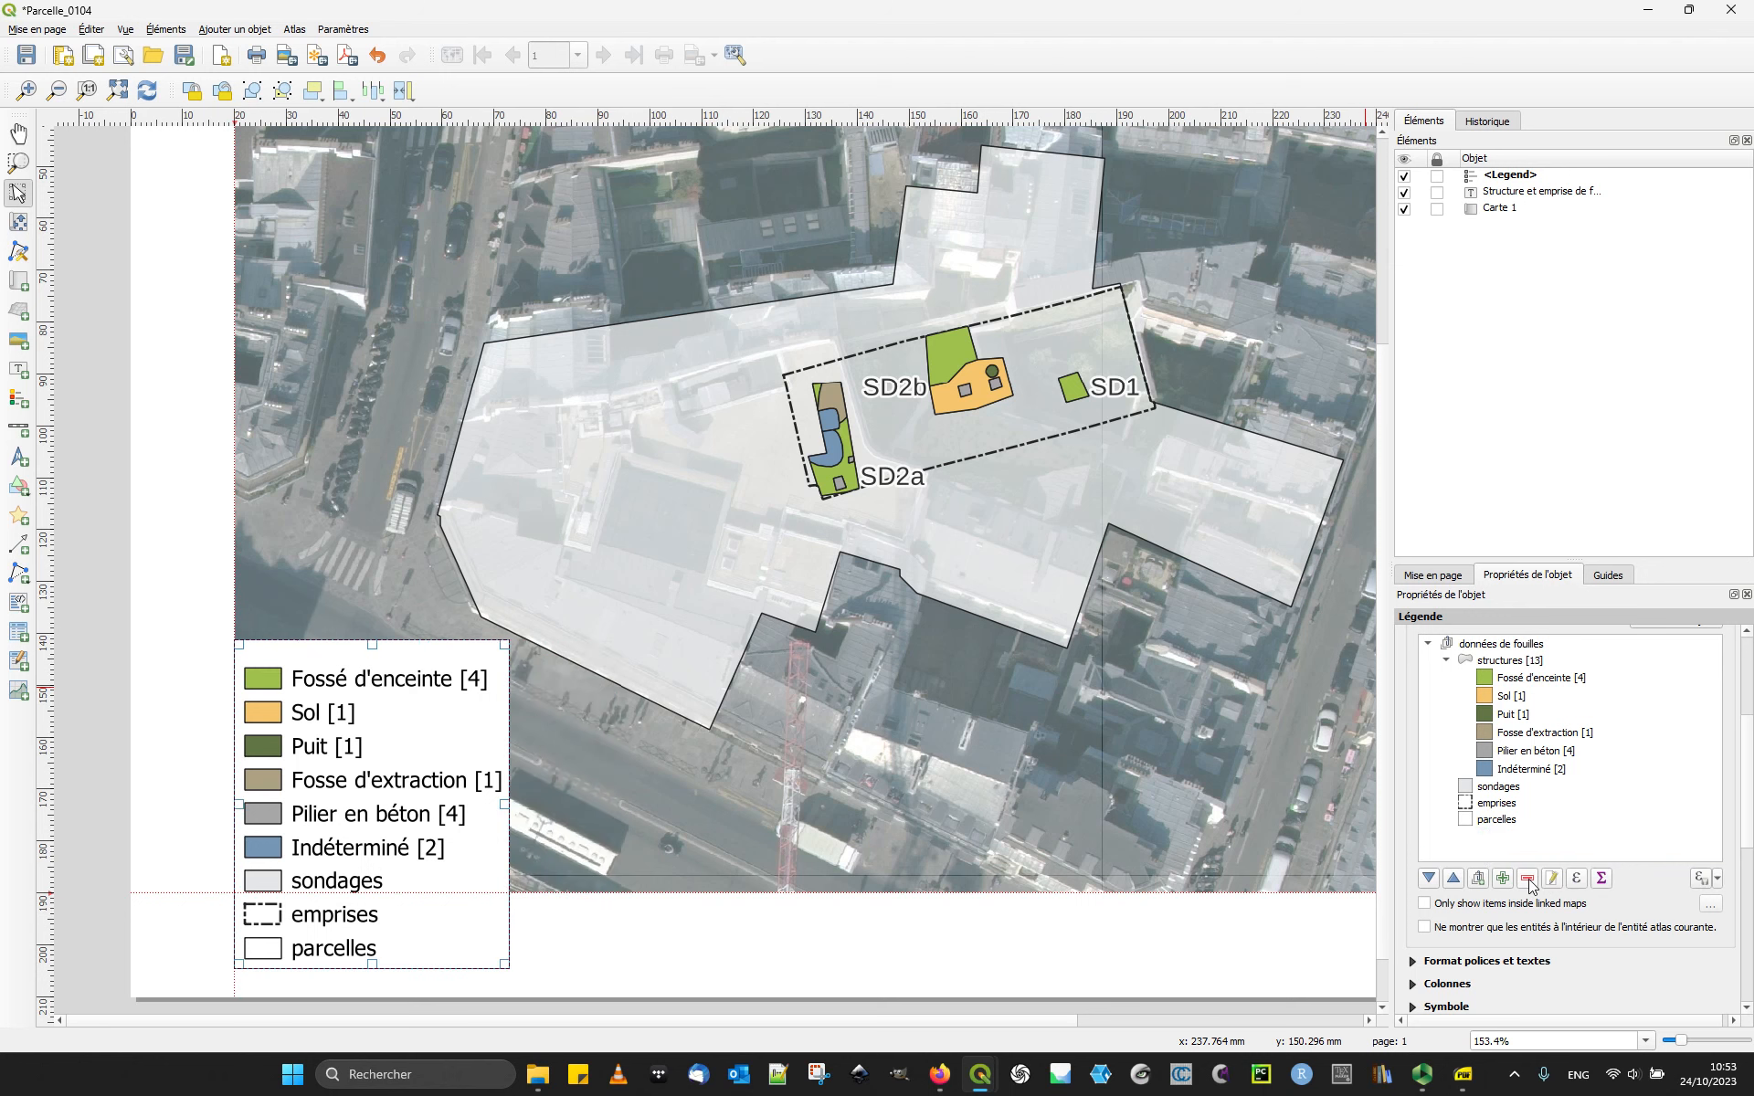
Step: Move the structures entry below sondages, emprises and parcelles in the legend
left_click(1490, 821)
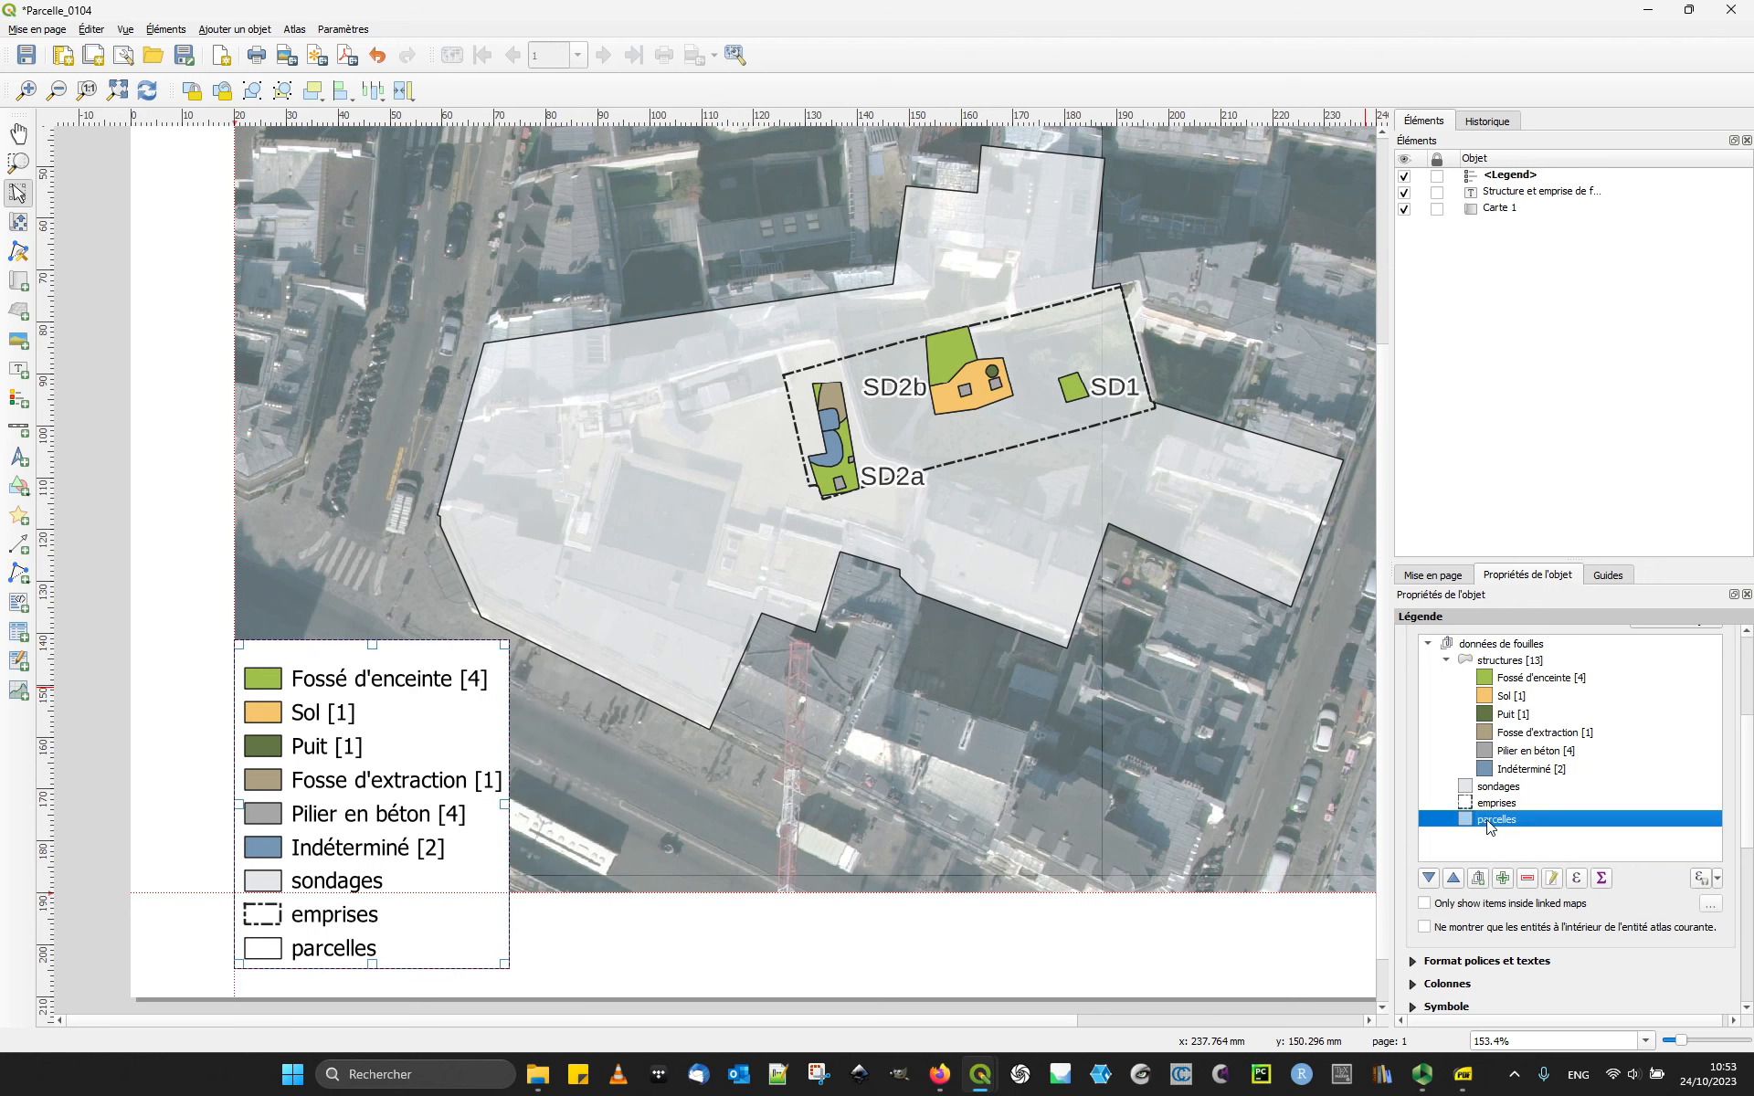
left_click(1505, 804)
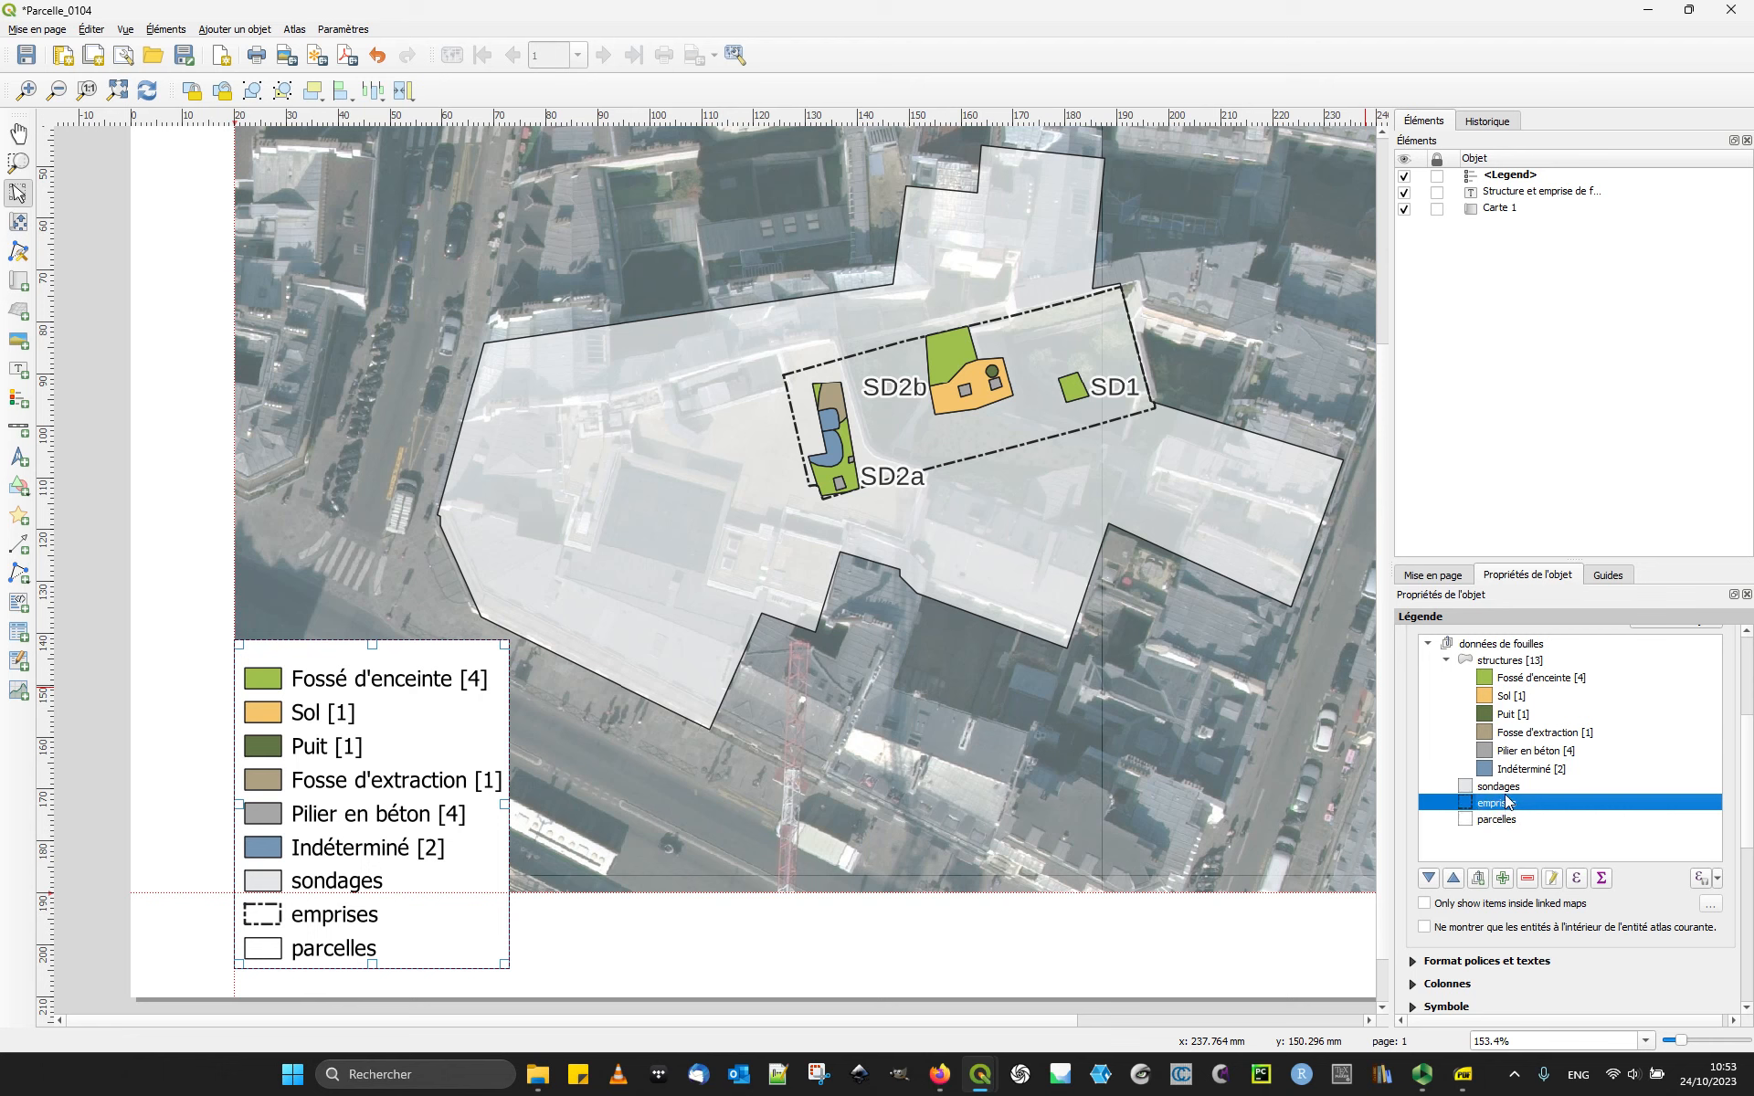
left_click(1508, 787)
left_click_drag(1473, 661, 1508, 828)
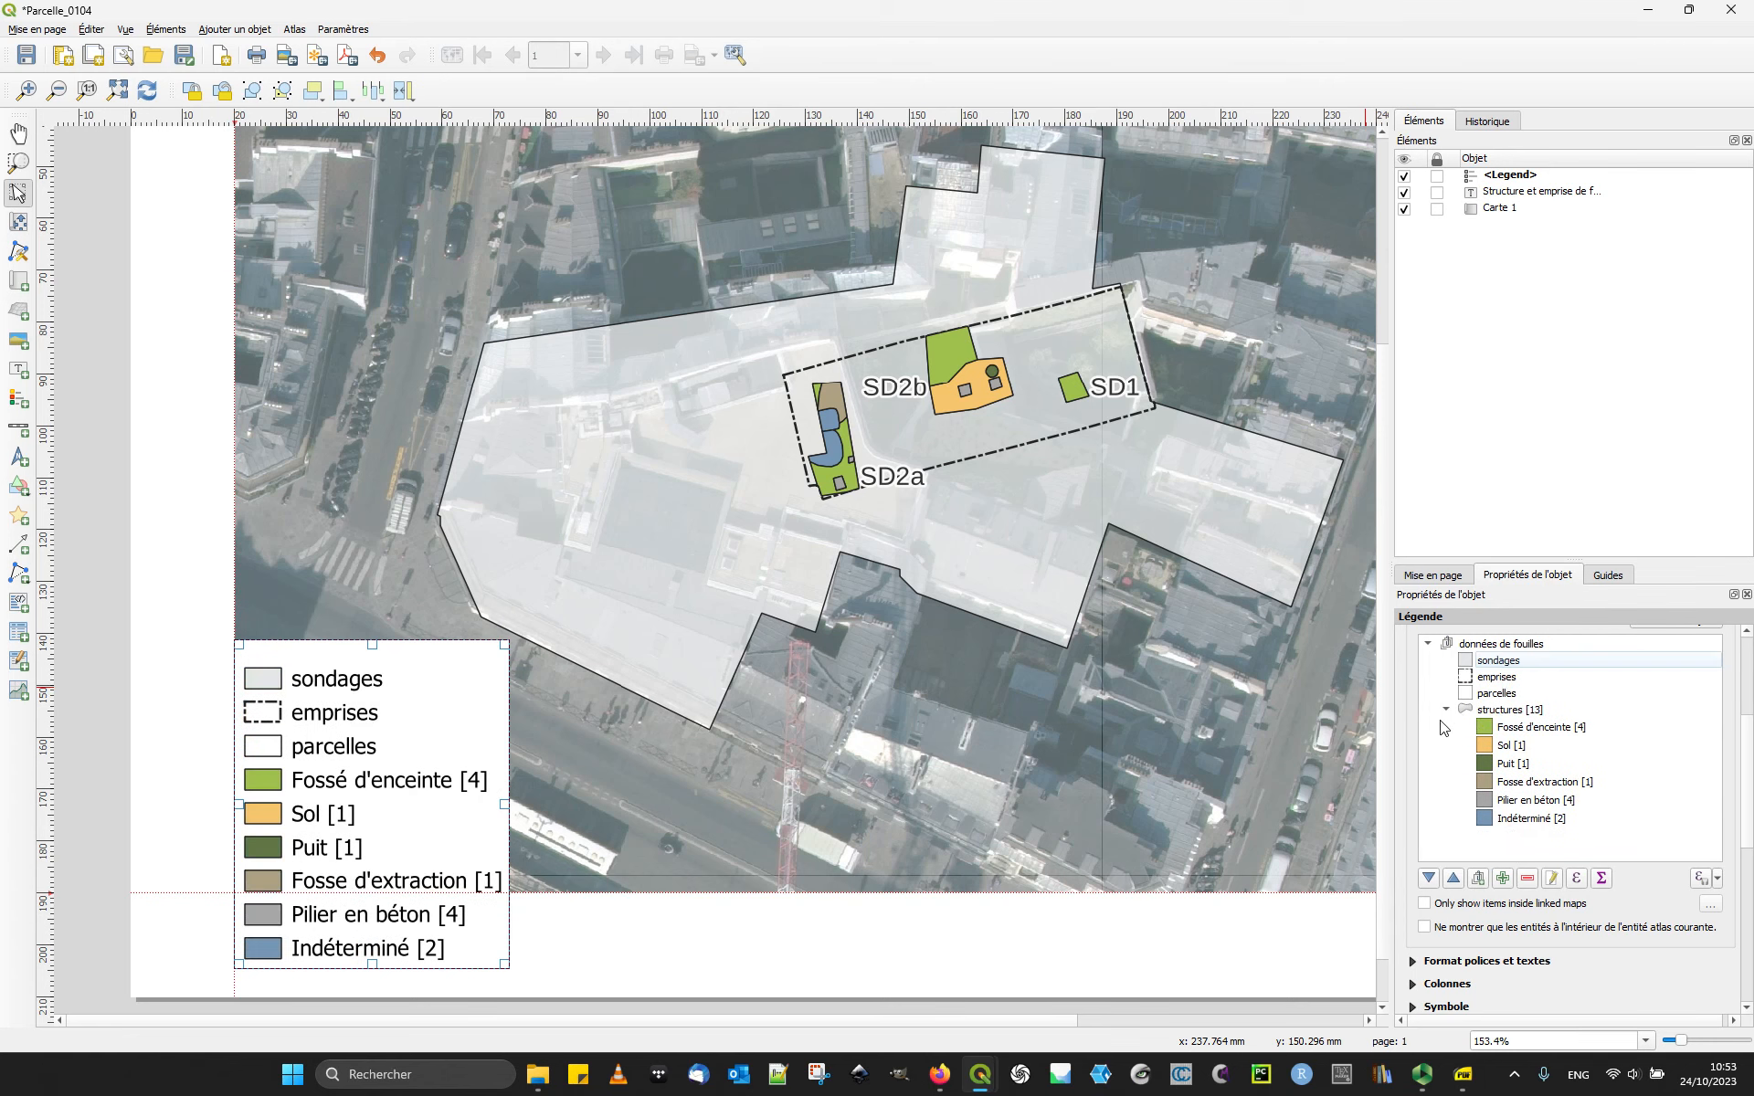
Step: Set the structures heading in the legend to the Groupe style
left_click(1499, 711)
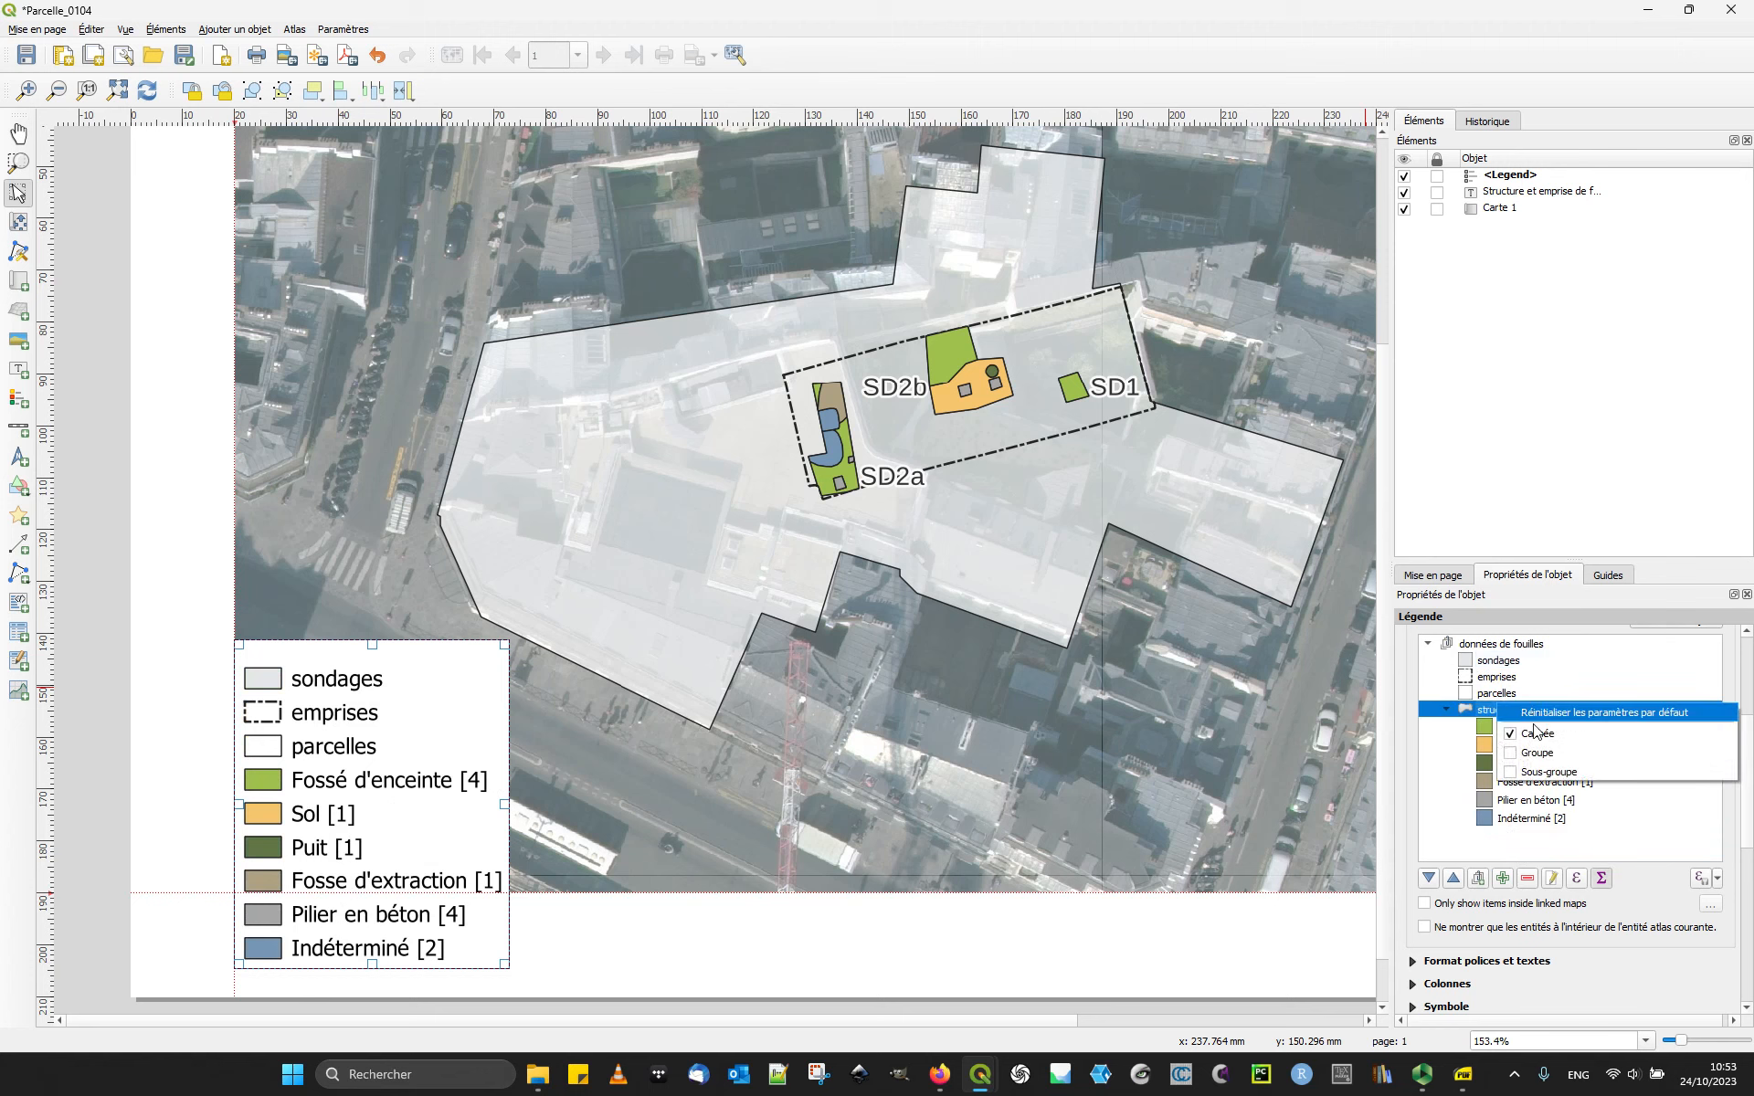
right_click(1508, 714)
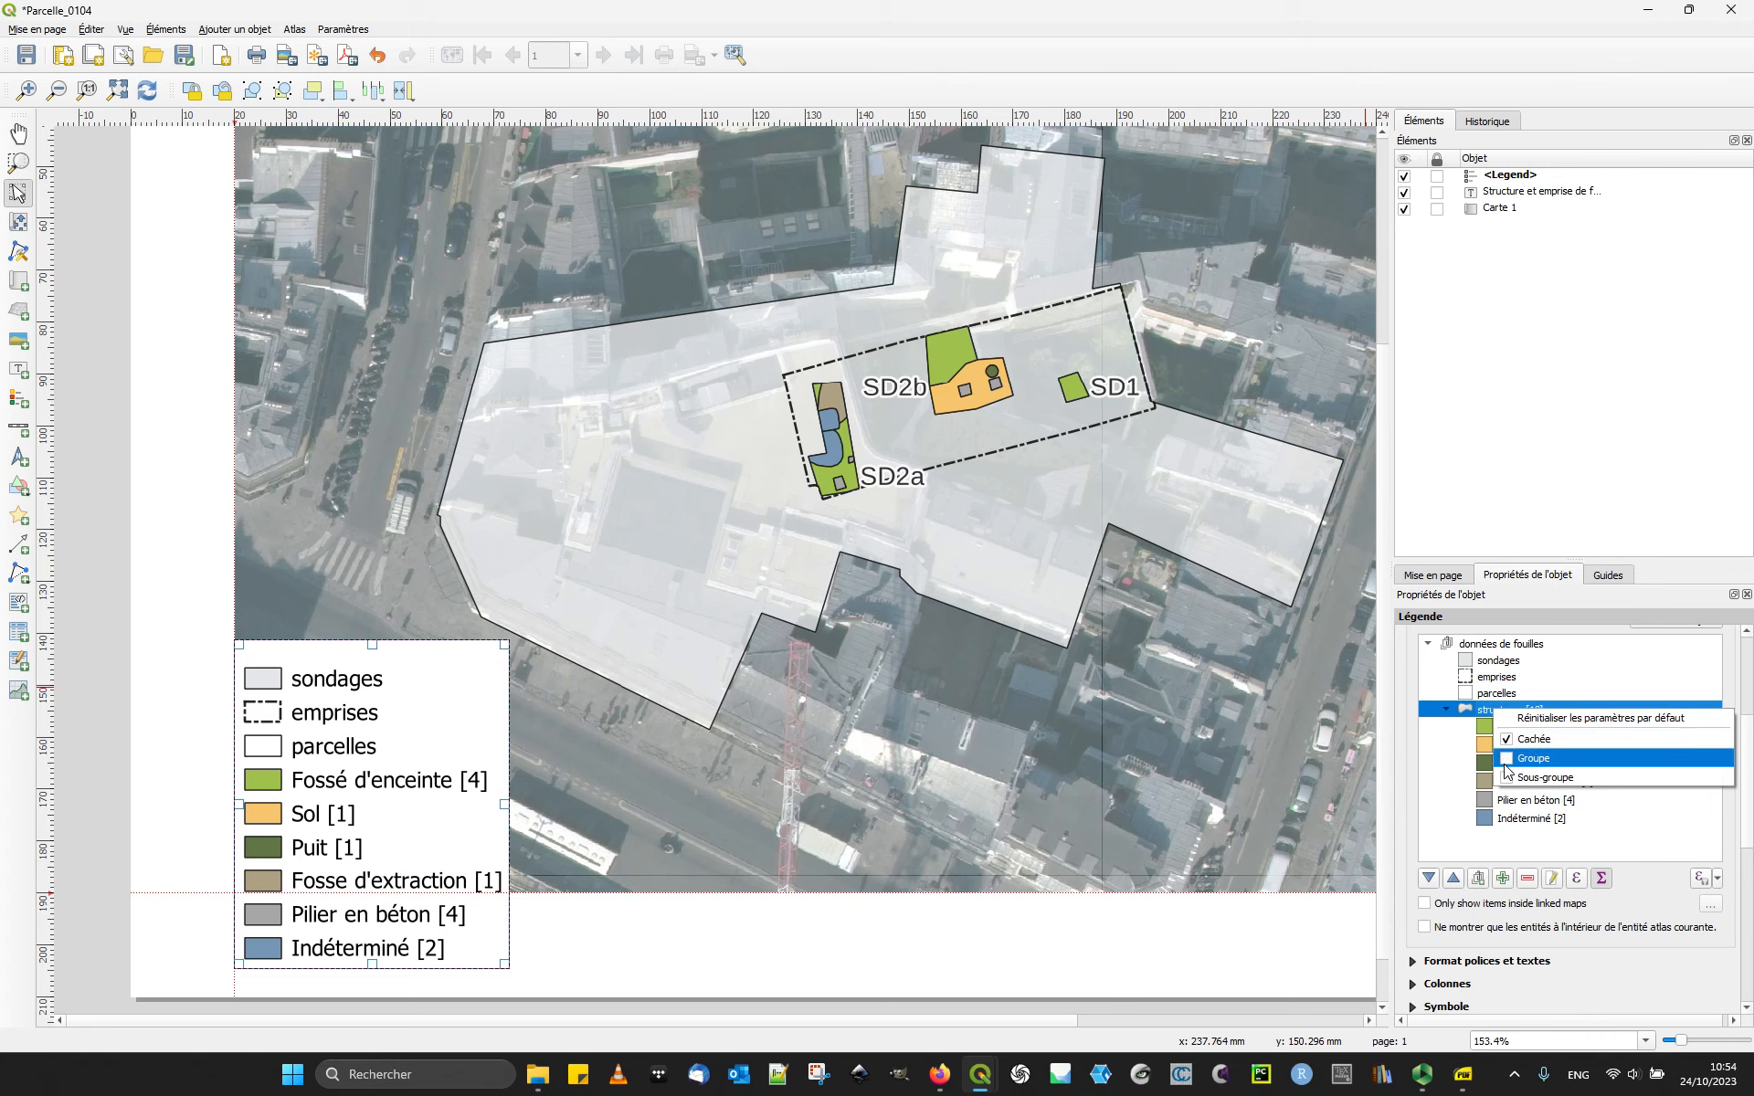
left_click(1517, 762)
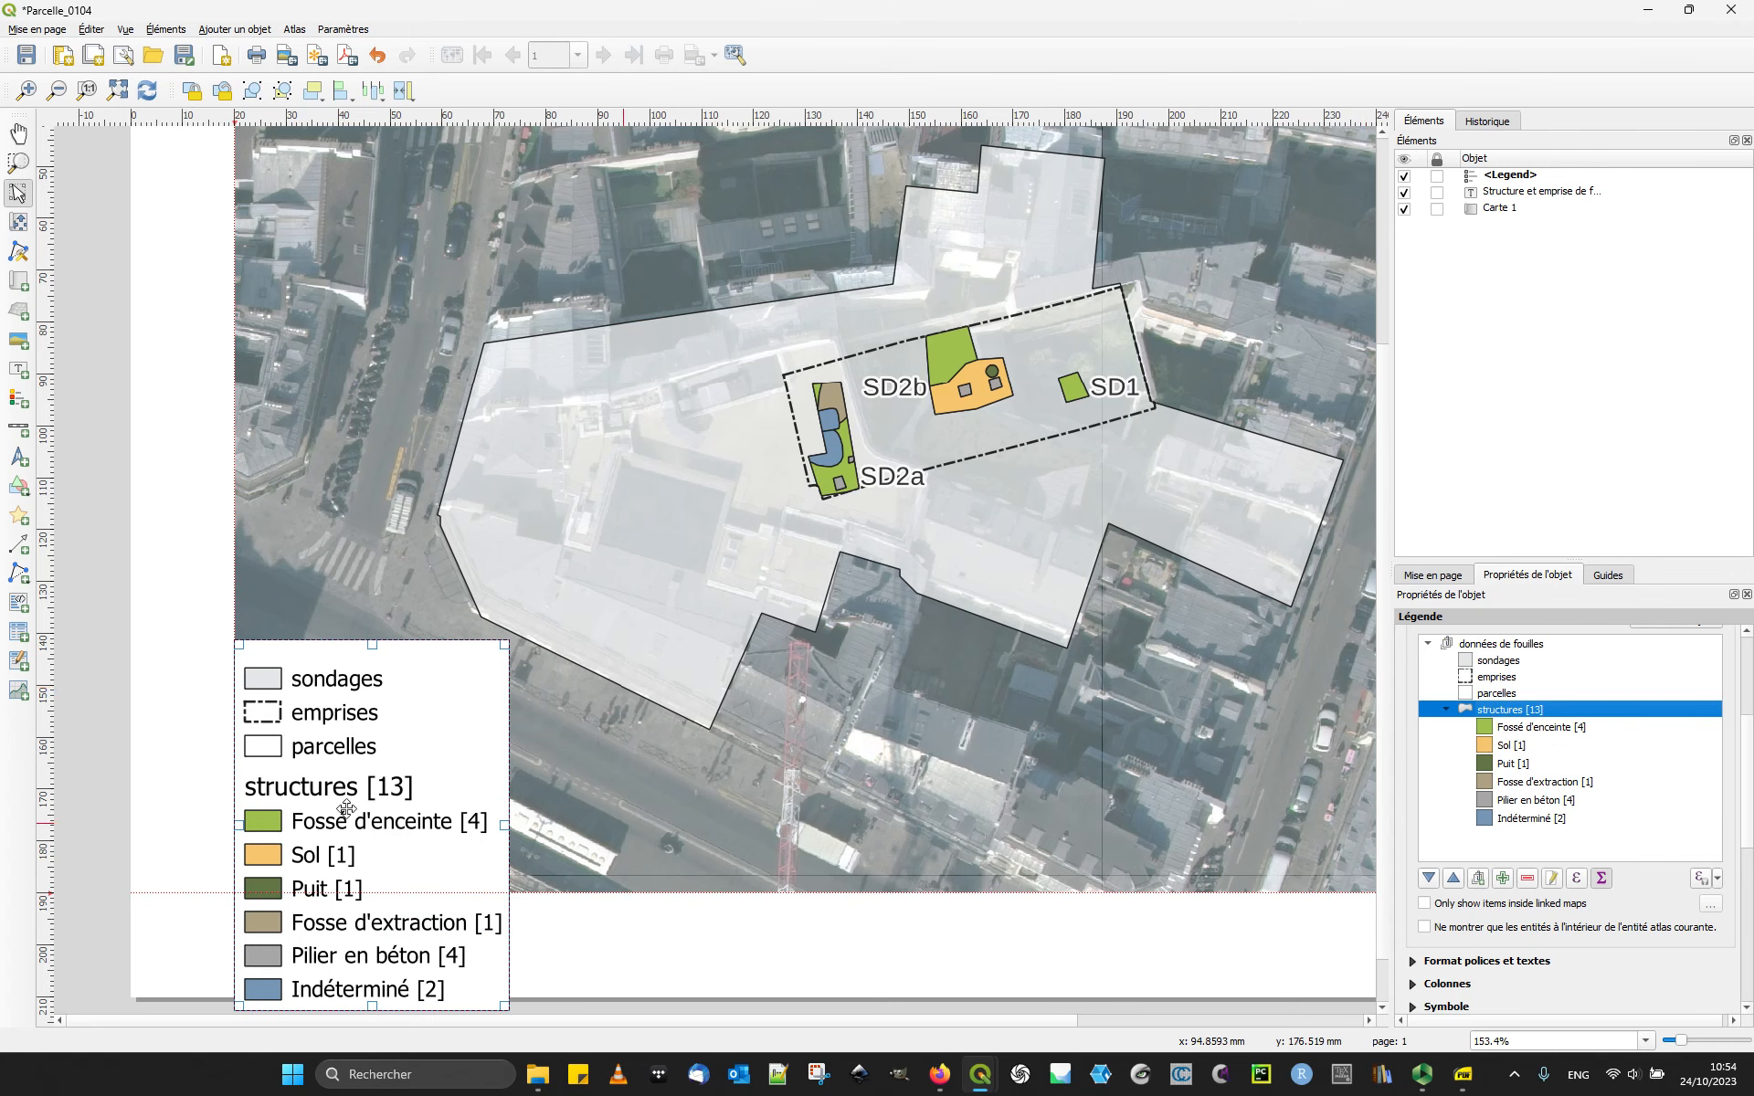
Step: Move the legend up so its bottom edge snaps to the map's lower guide, in the lower-left corner
scroll(321, 823, "down", 1)
scroll(483, 814, "up", 1)
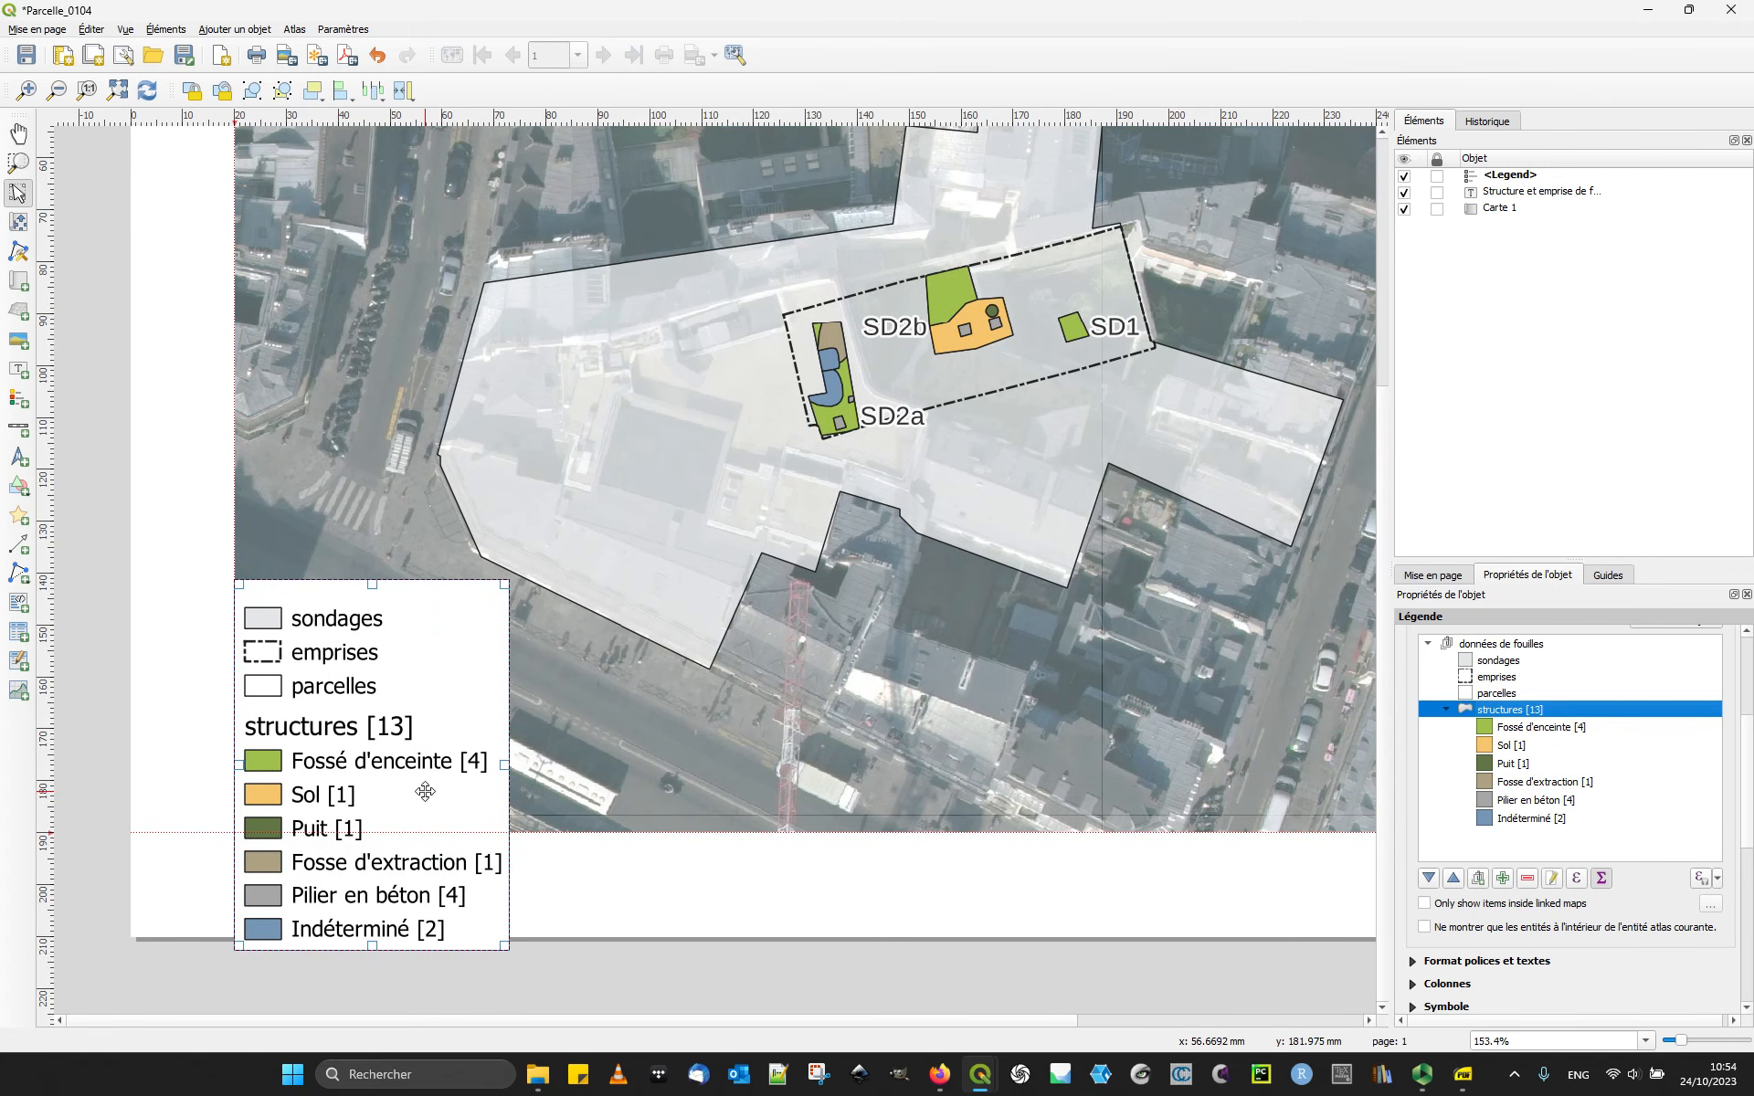
left_click_drag(421, 771, 422, 657)
scroll(775, 770, "down", 1)
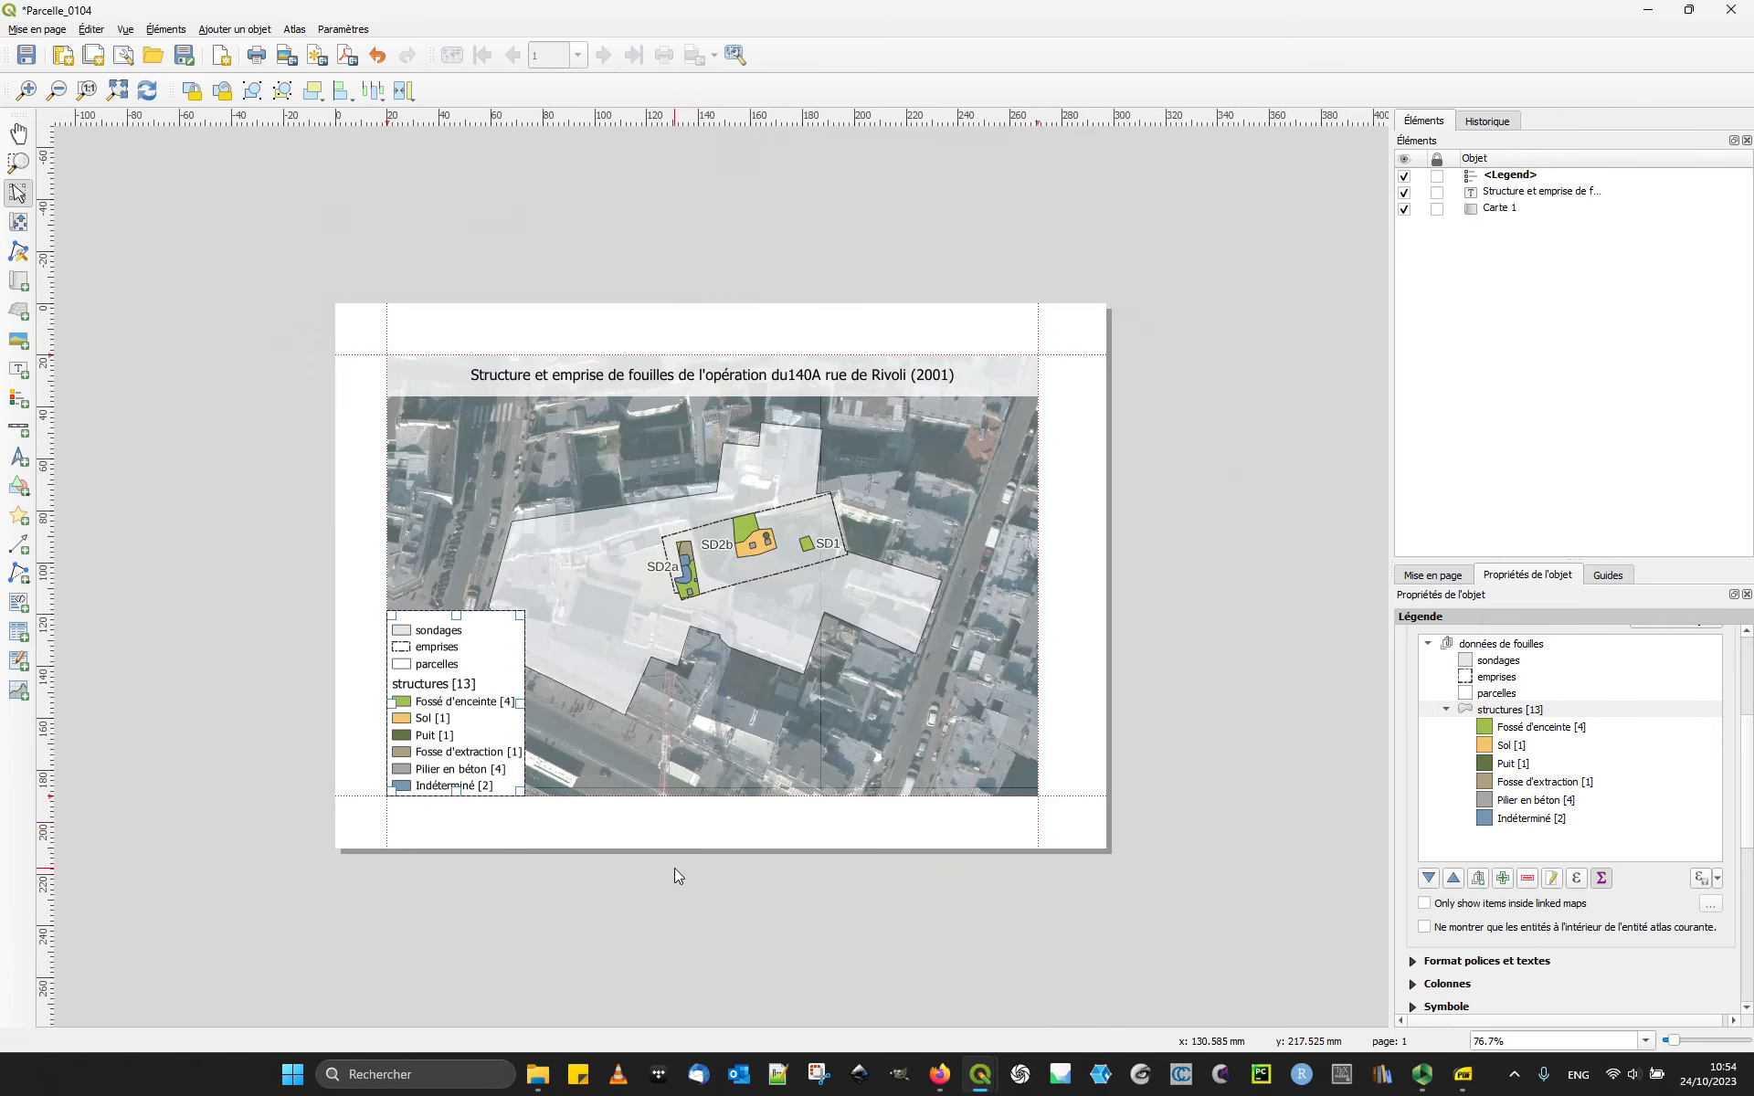
scroll(674, 868, "up", 1)
scroll(785, 869, "up", 1)
scroll(939, 841, "down", 1)
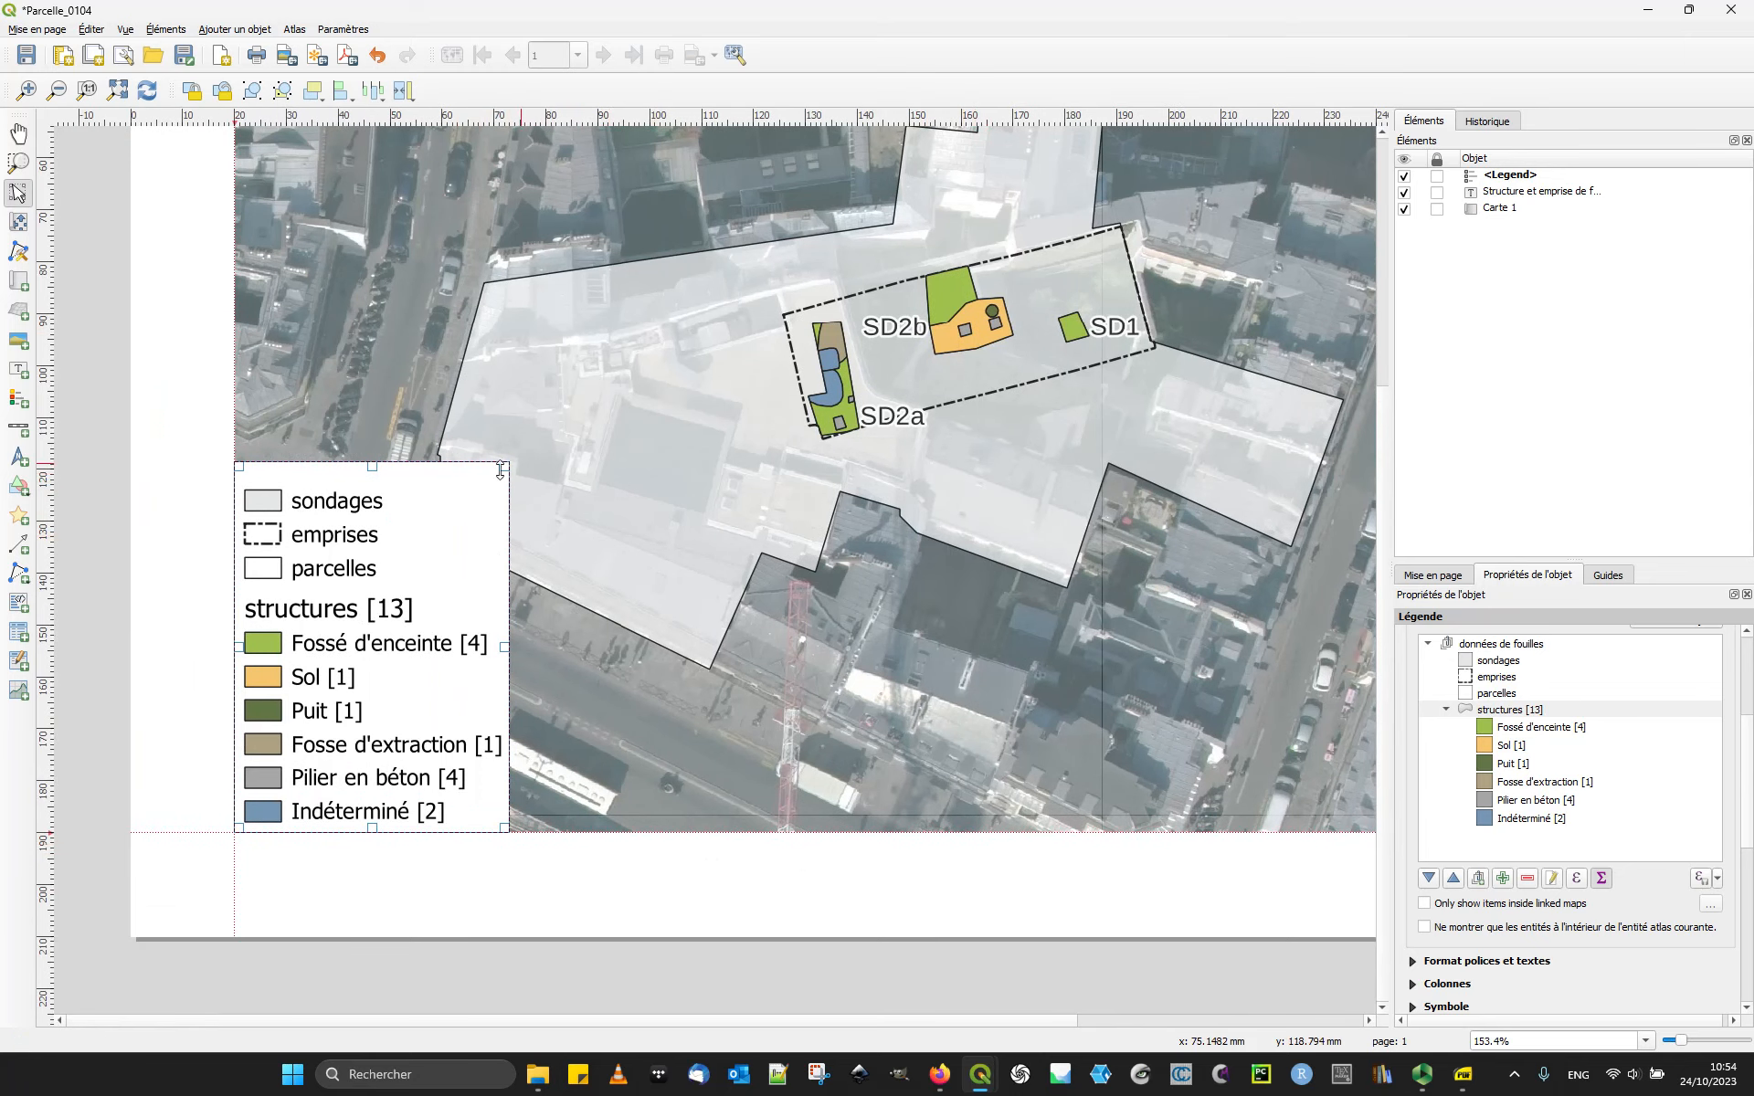
scroll(613, 476, "down", 1)
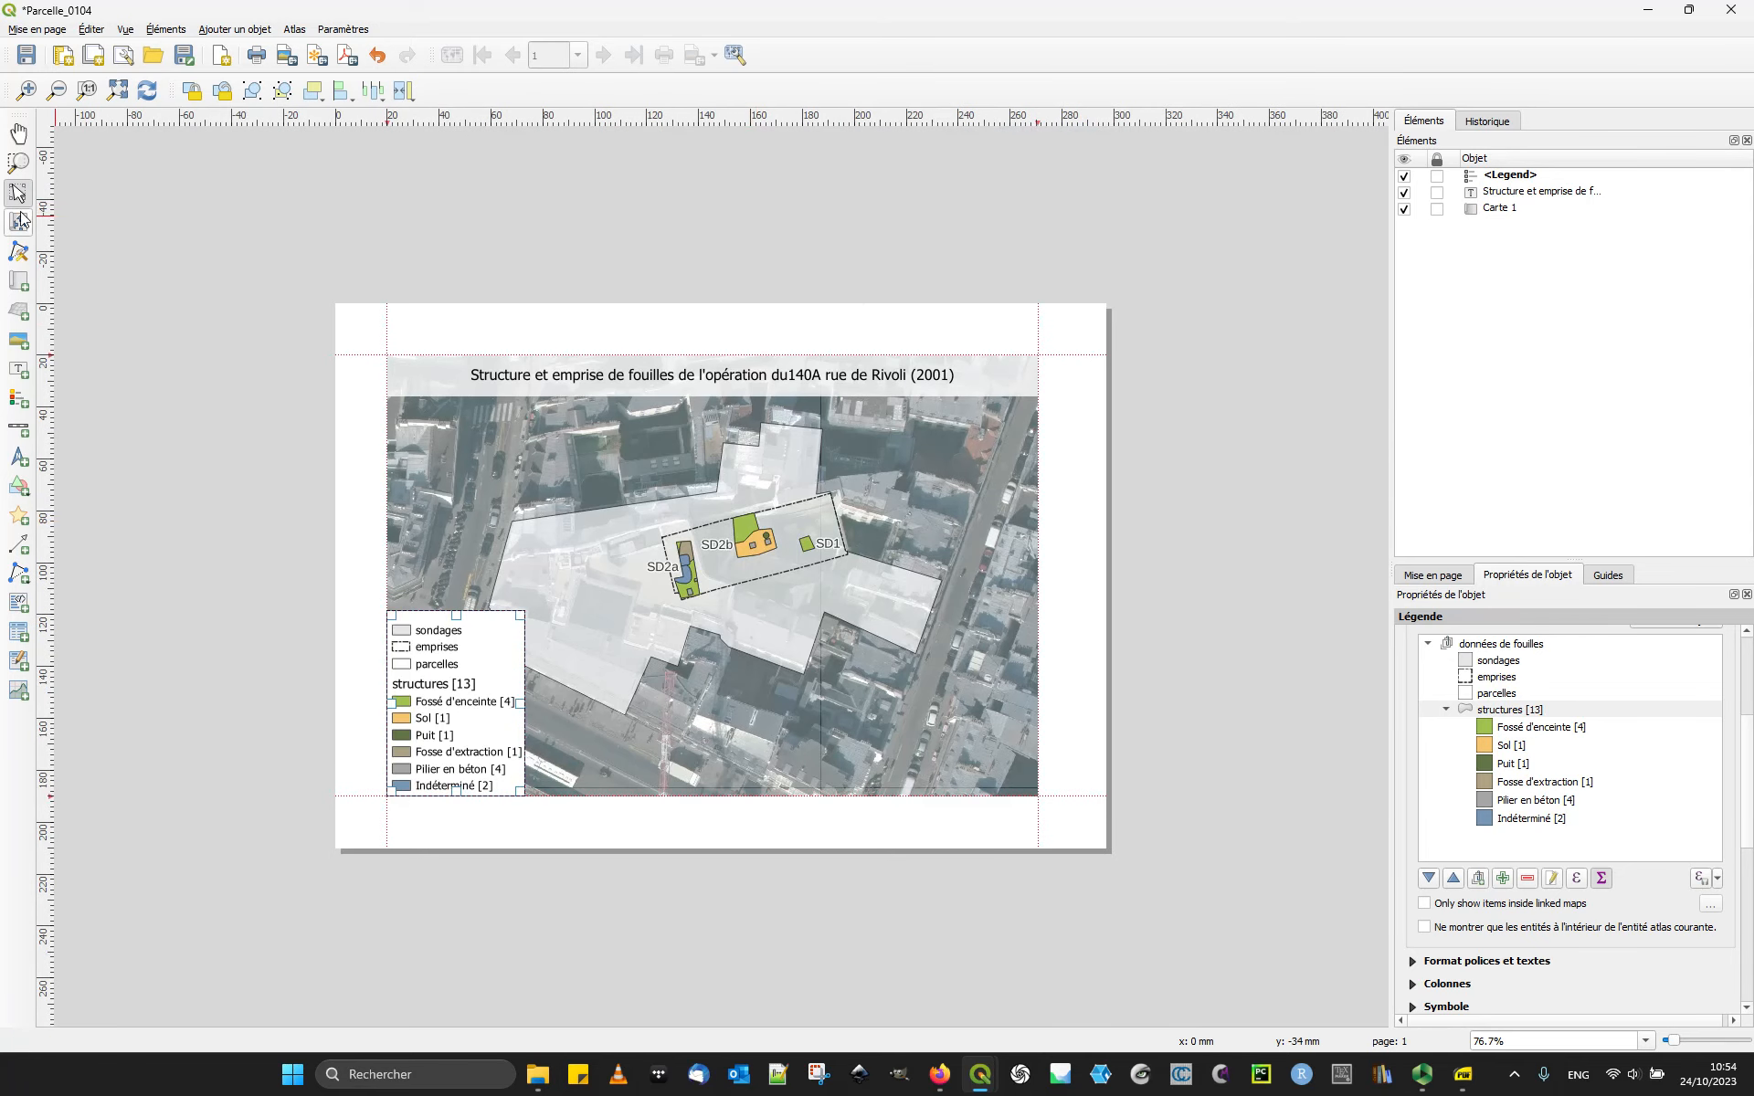
Step: Shift the content of Carte 1 to the right within its frame so the excavation parcel clears the legend
left_click(512, 445)
left_click(19, 221)
left_click_drag(621, 562, 719, 543)
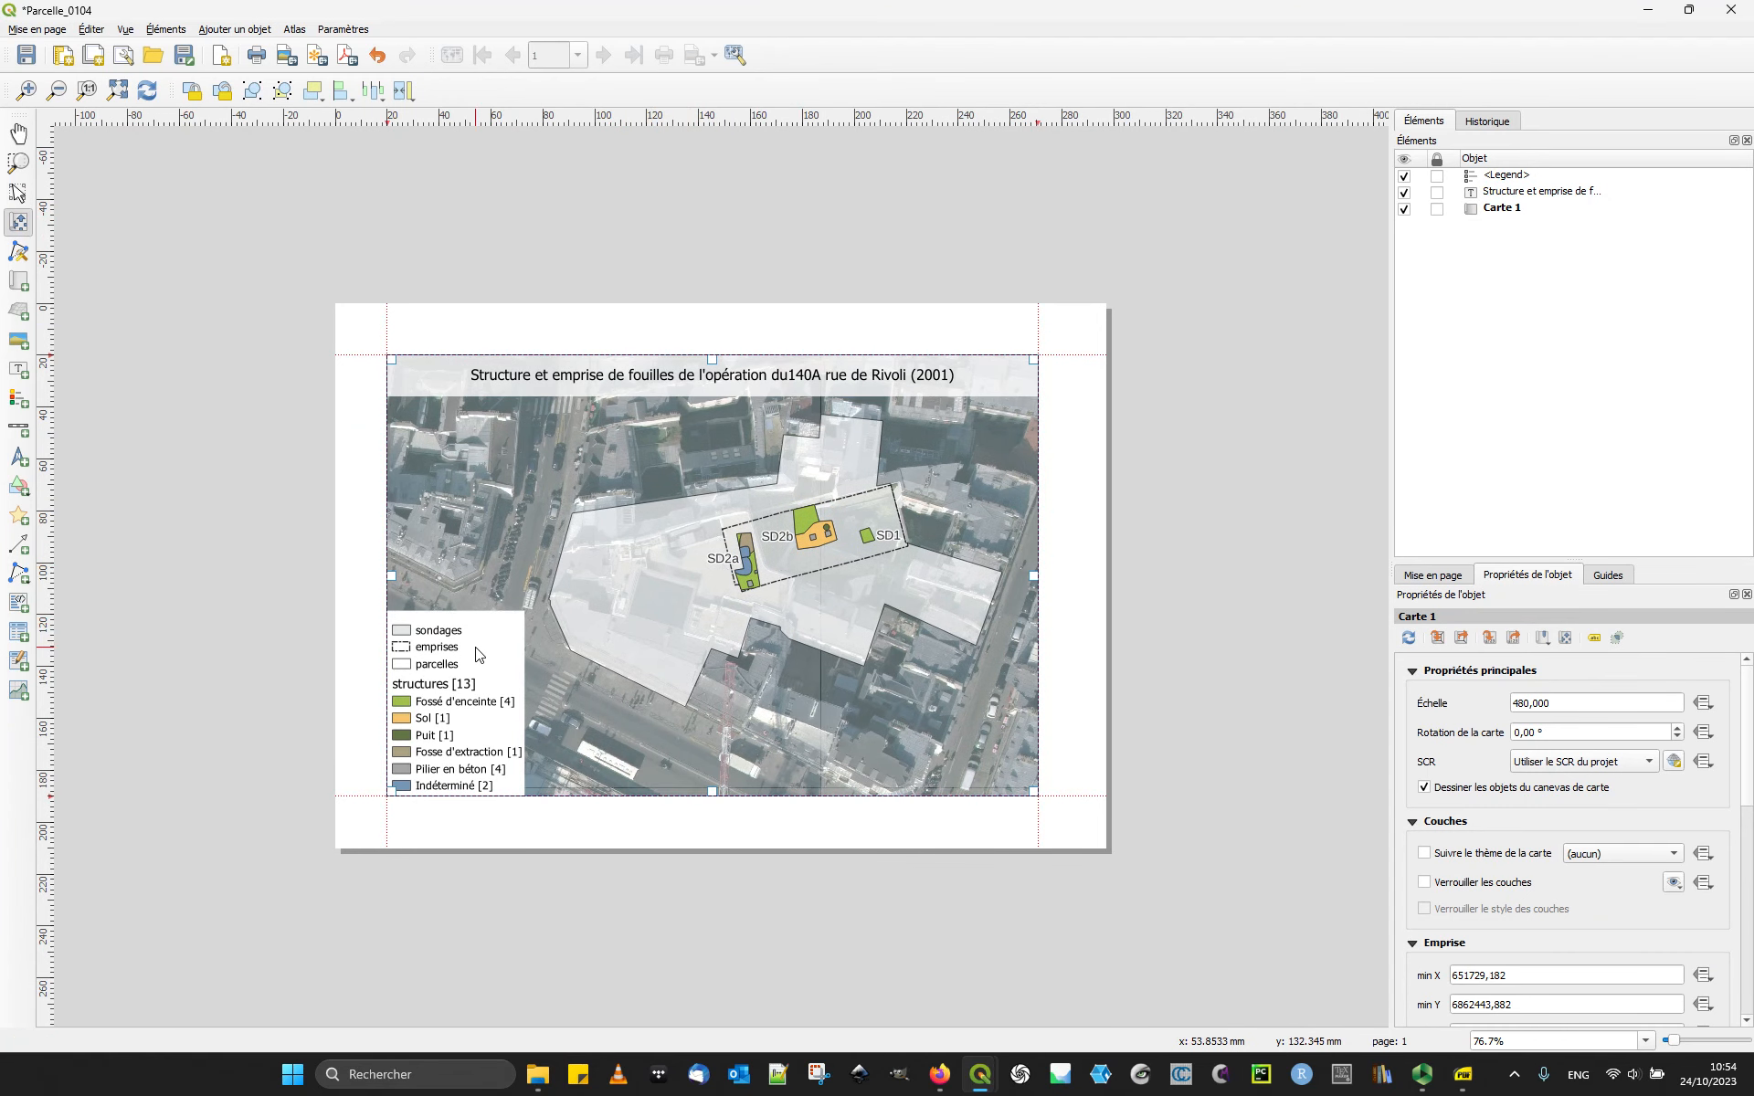
Step: Try a placeholder title on the legend and clear it
left_click(18, 192)
left_click(502, 697)
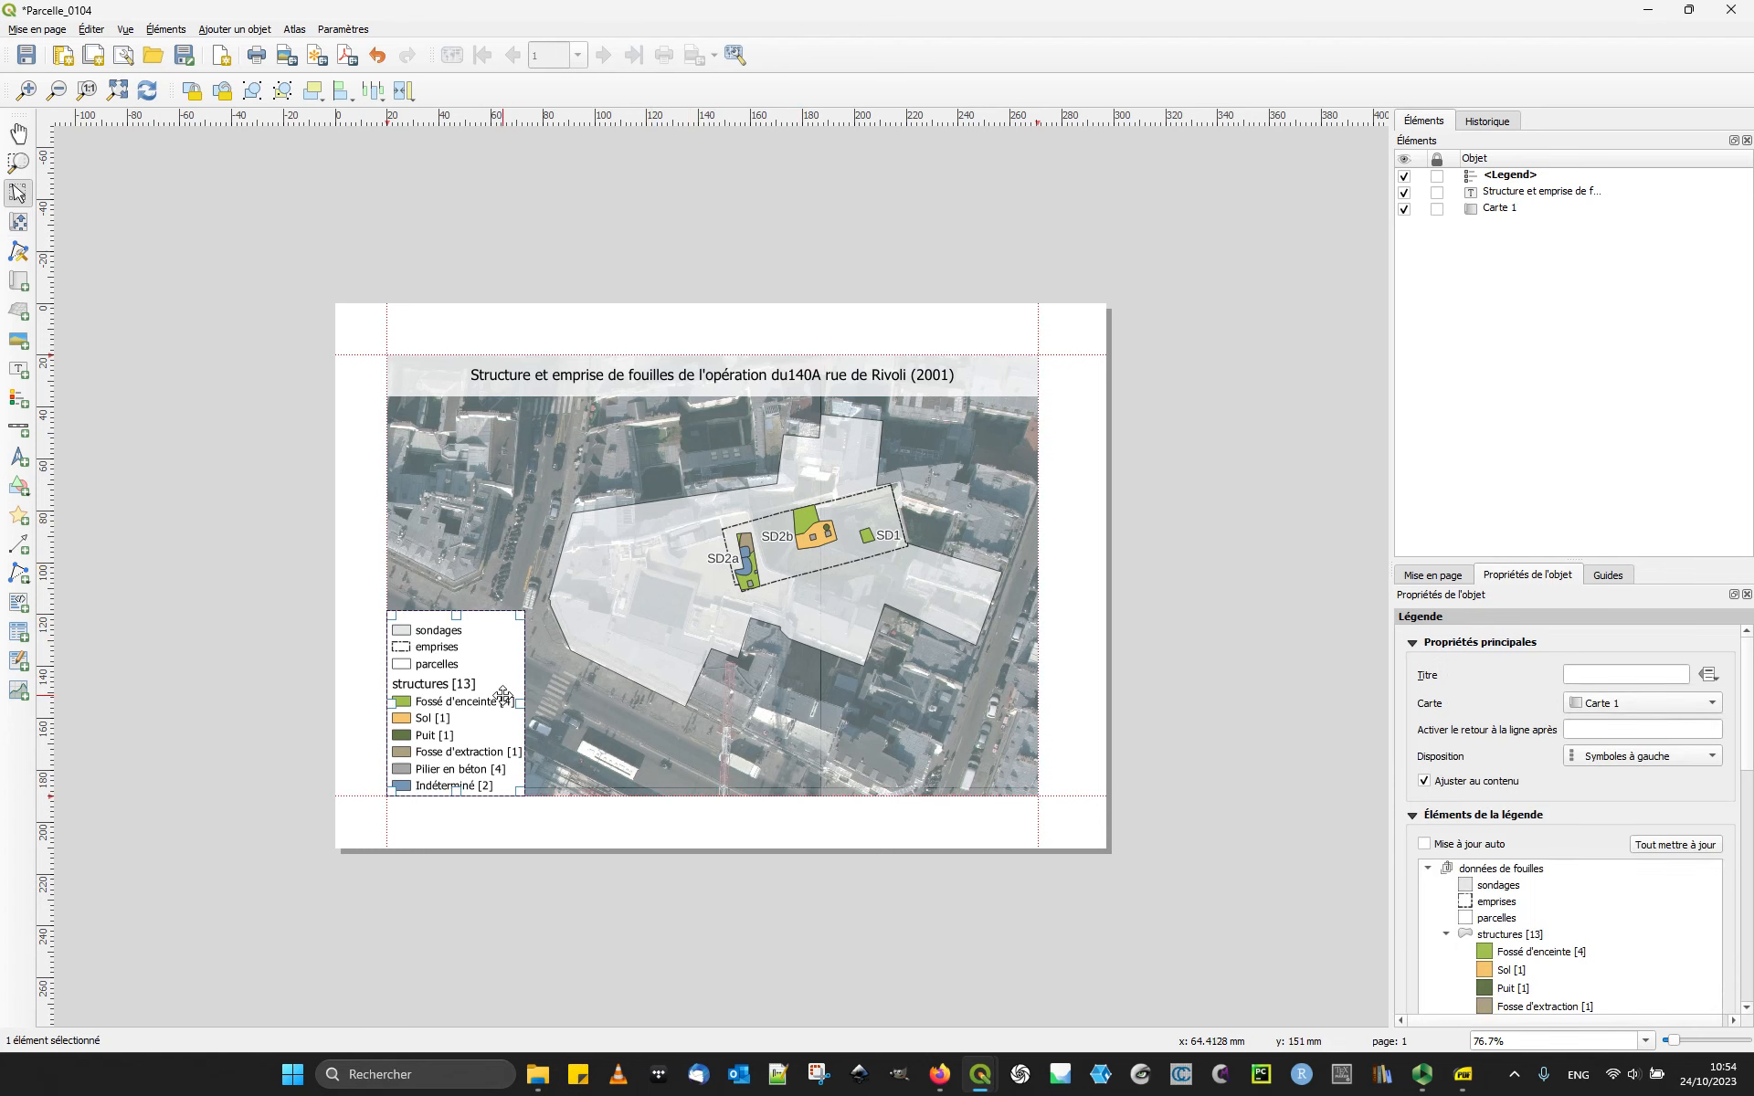
left_click(1621, 673)
type("Oipipr")
key("ctrl+a")
key("BackSpace")
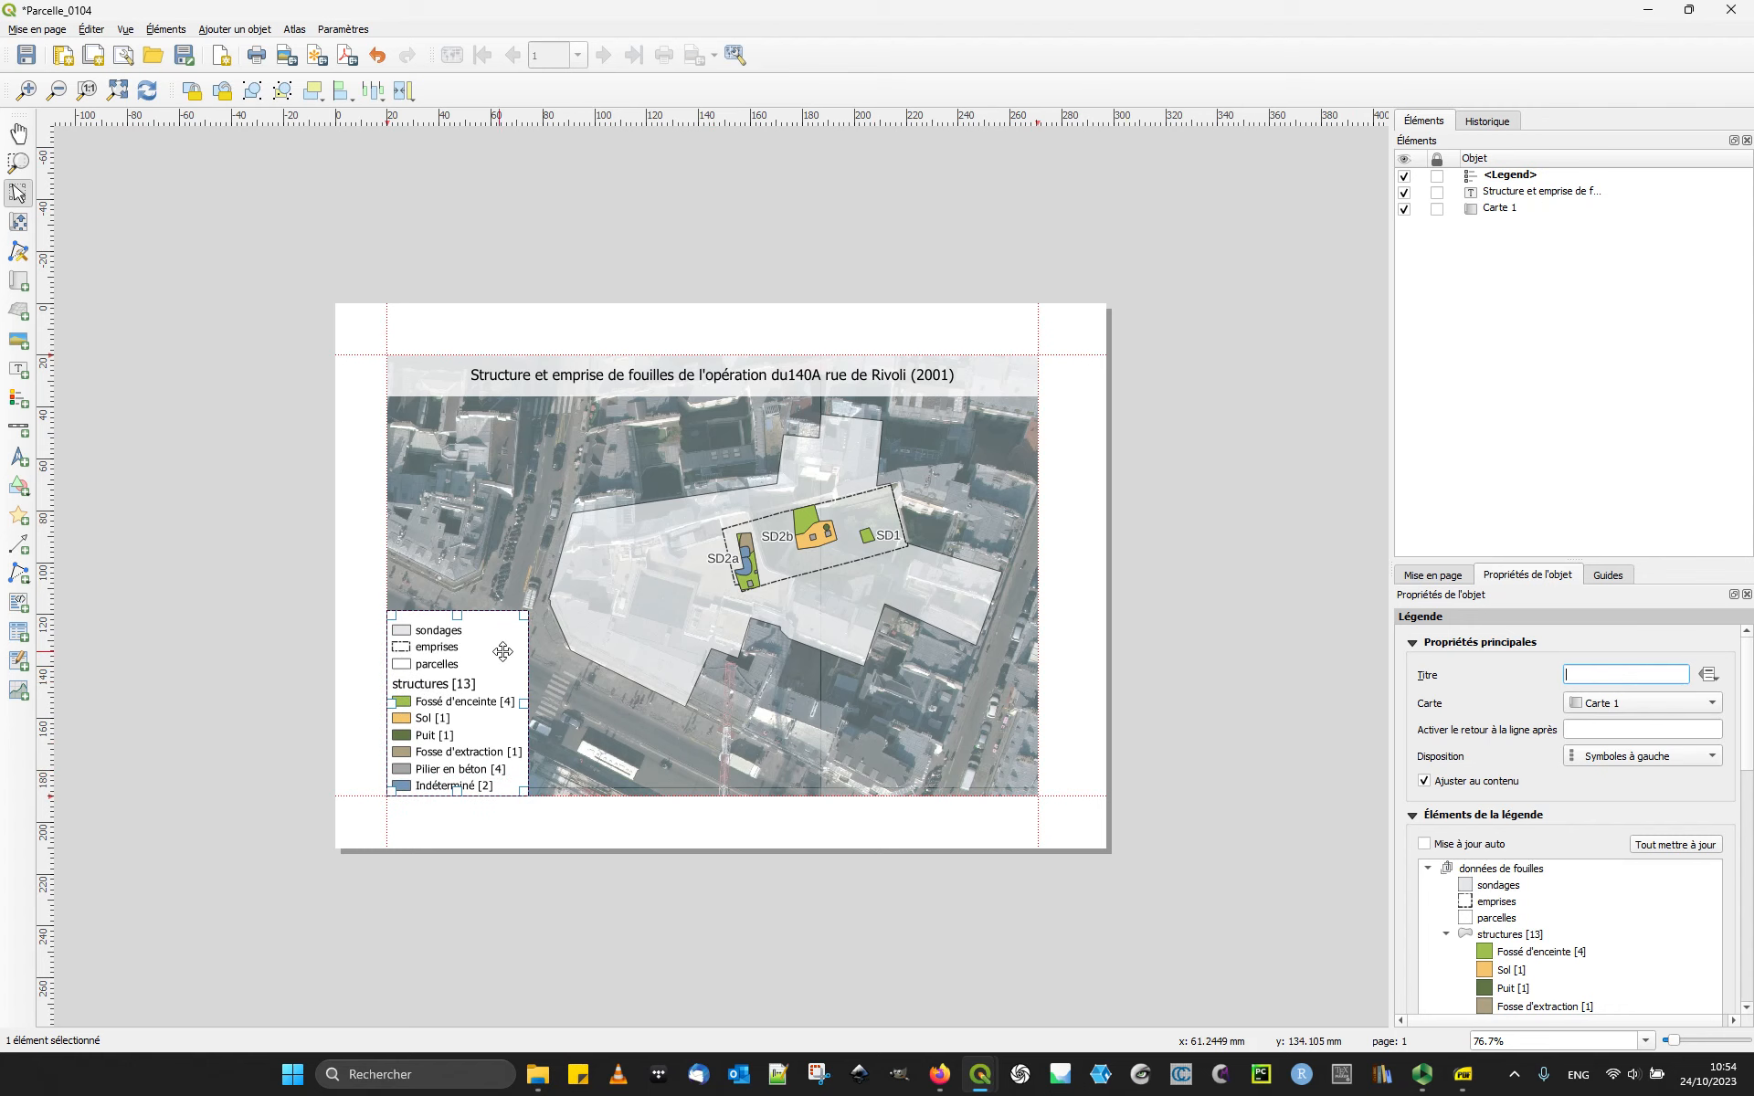
Step: Reorder the legend entries to parcelles, emprises, sondages, and enlarge the item properties area to show the whole legend tree
mouse_move(1485, 893)
left_mouse_down()
mouse_move(1519, 902)
mouse_move(1497, 904)
mouse_move(1494, 879)
left_mouse_up()
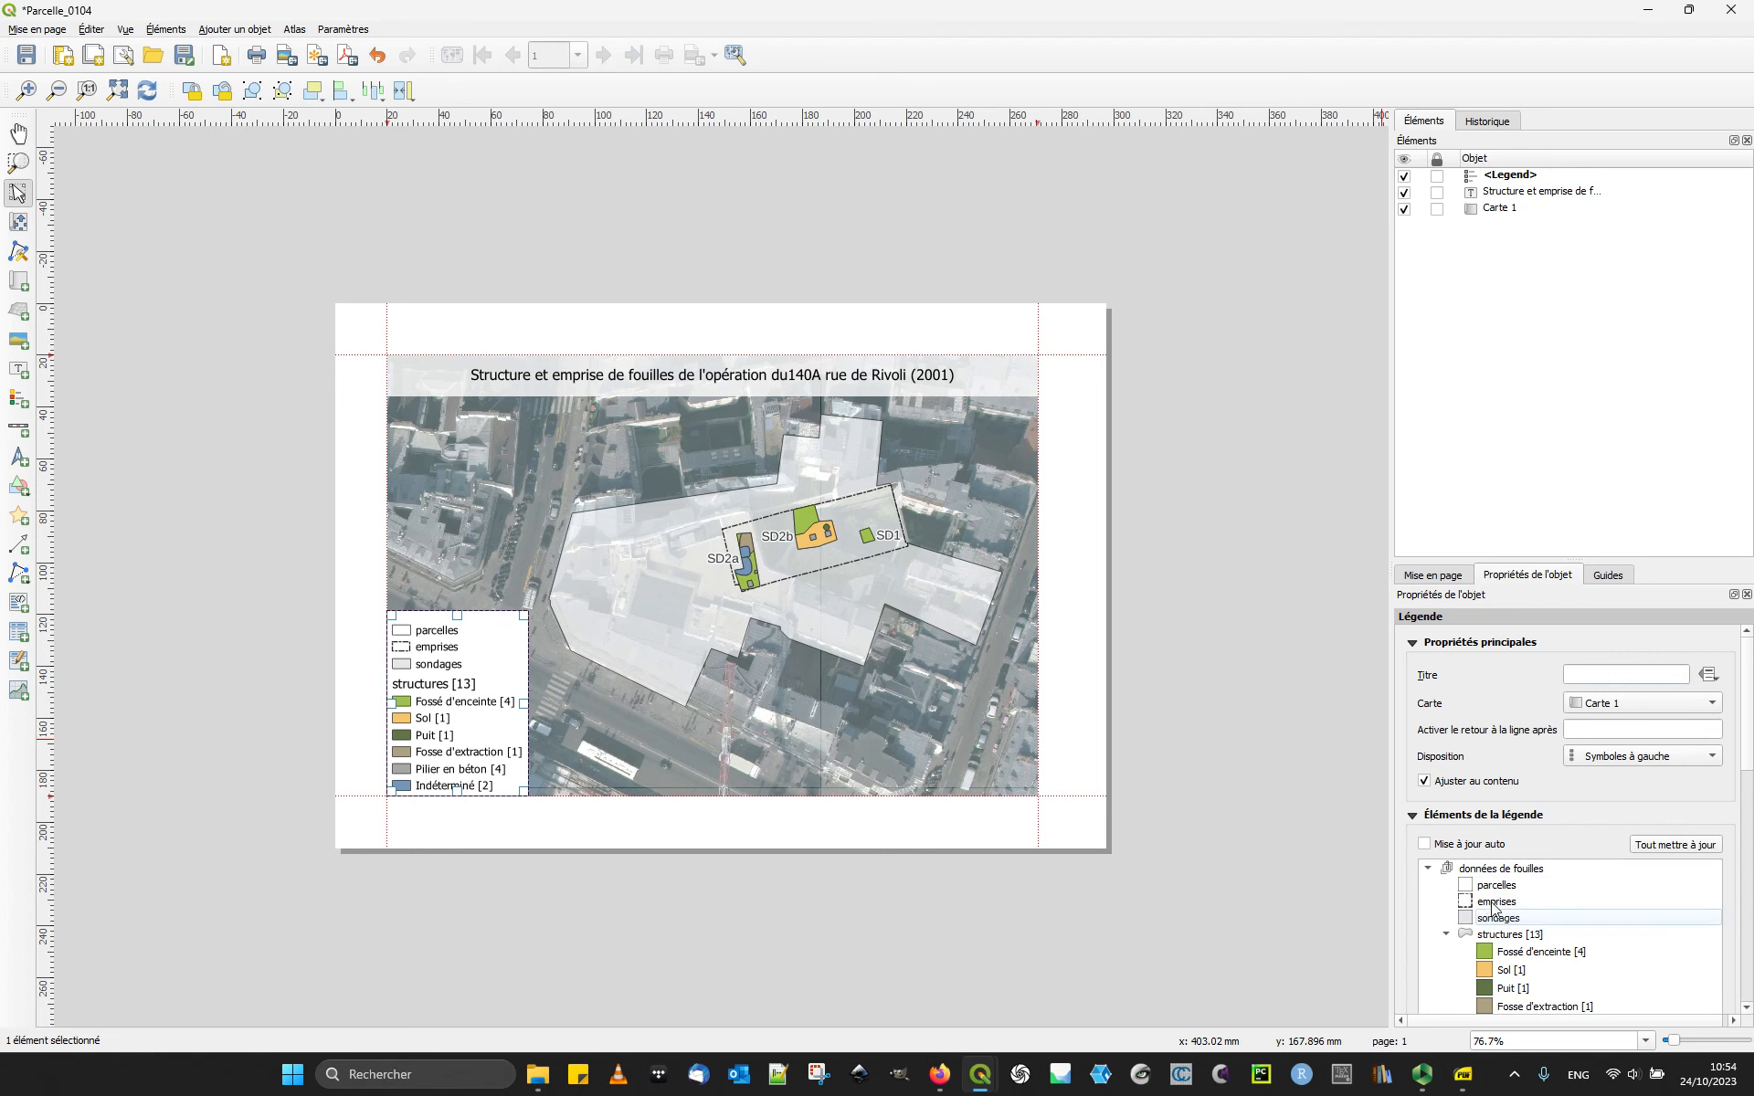
double_click(1497, 884)
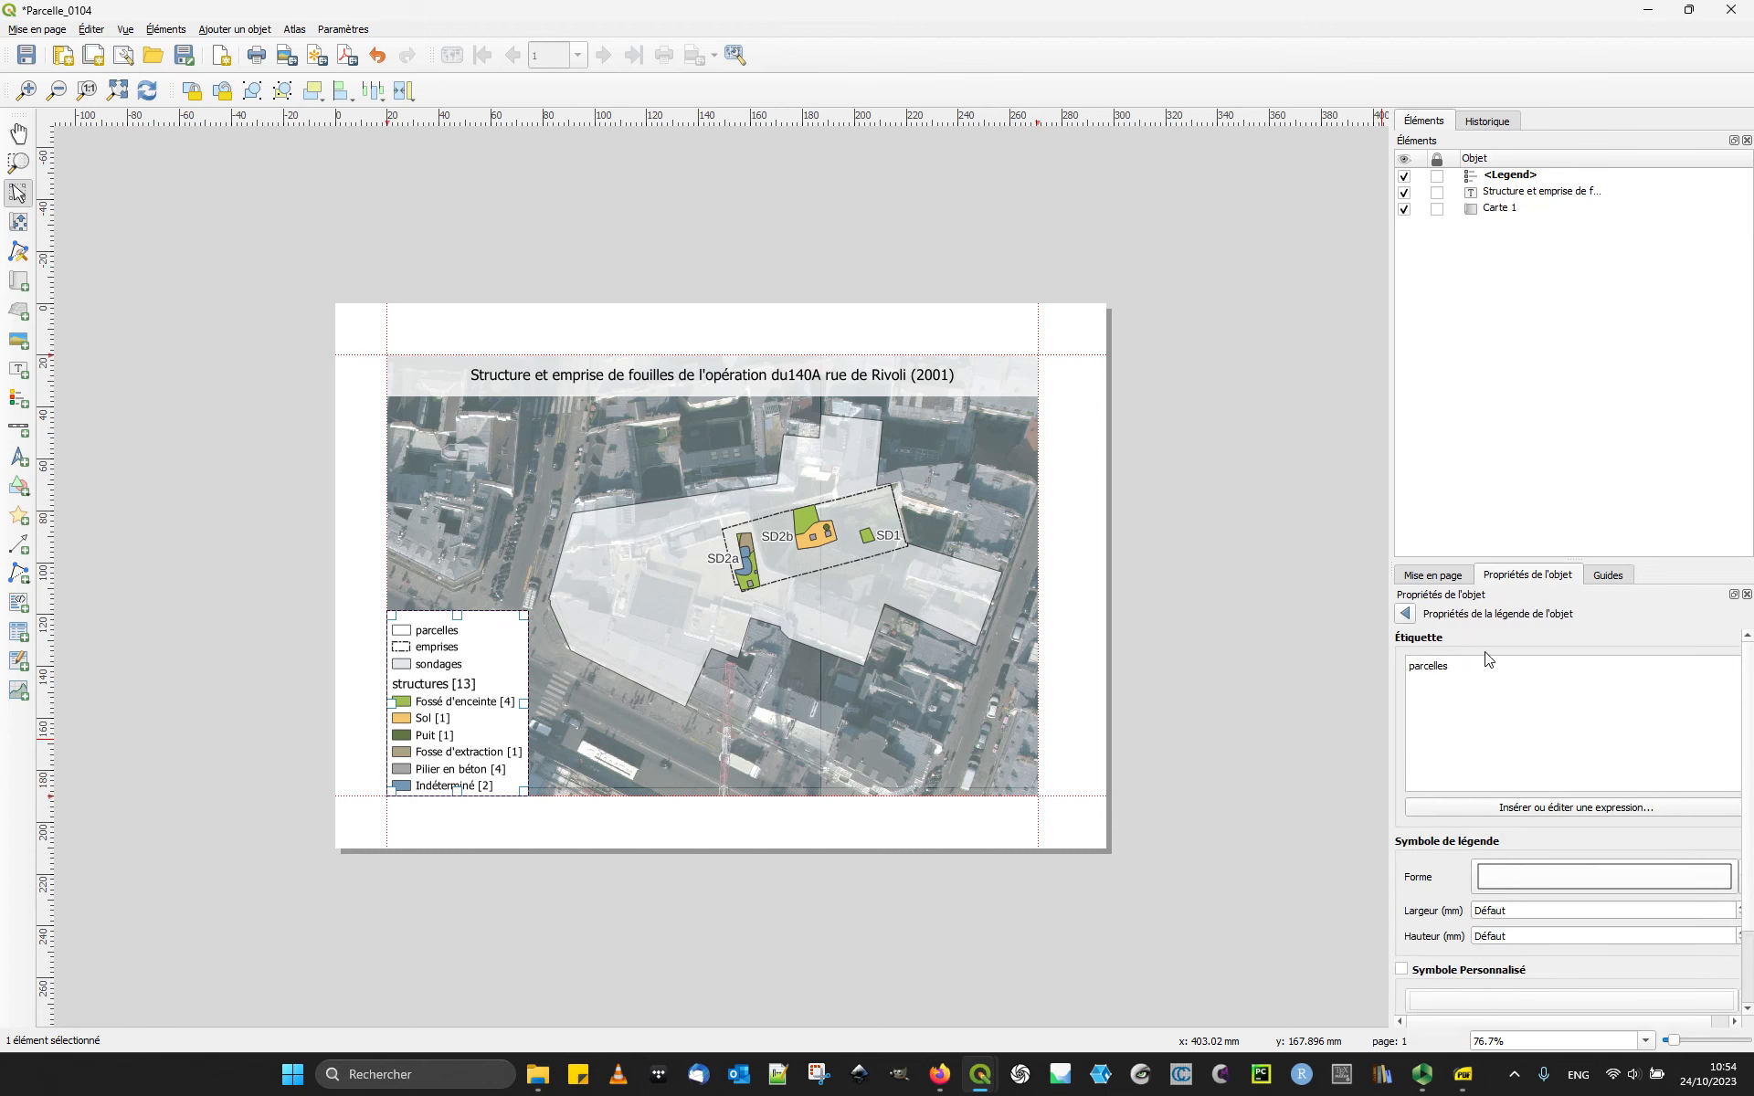
left_click(1406, 613)
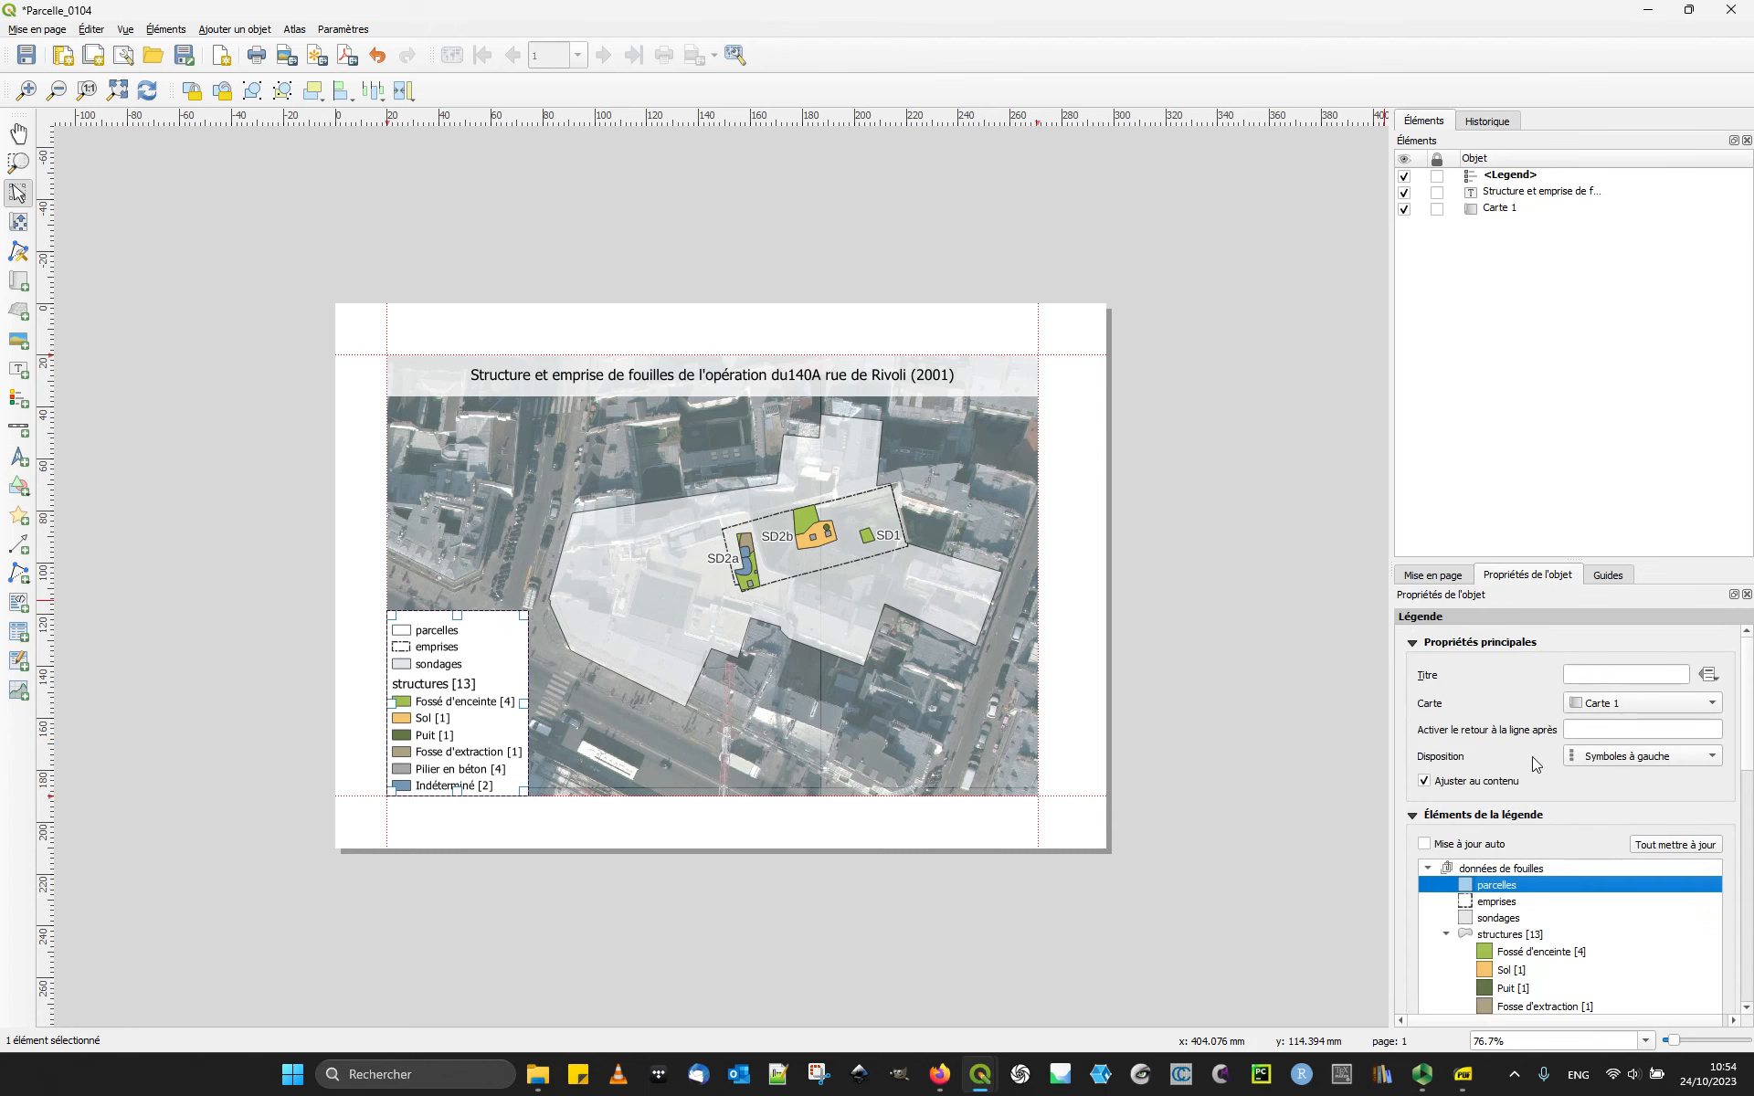
left_click_drag(1571, 559, 1571, 391)
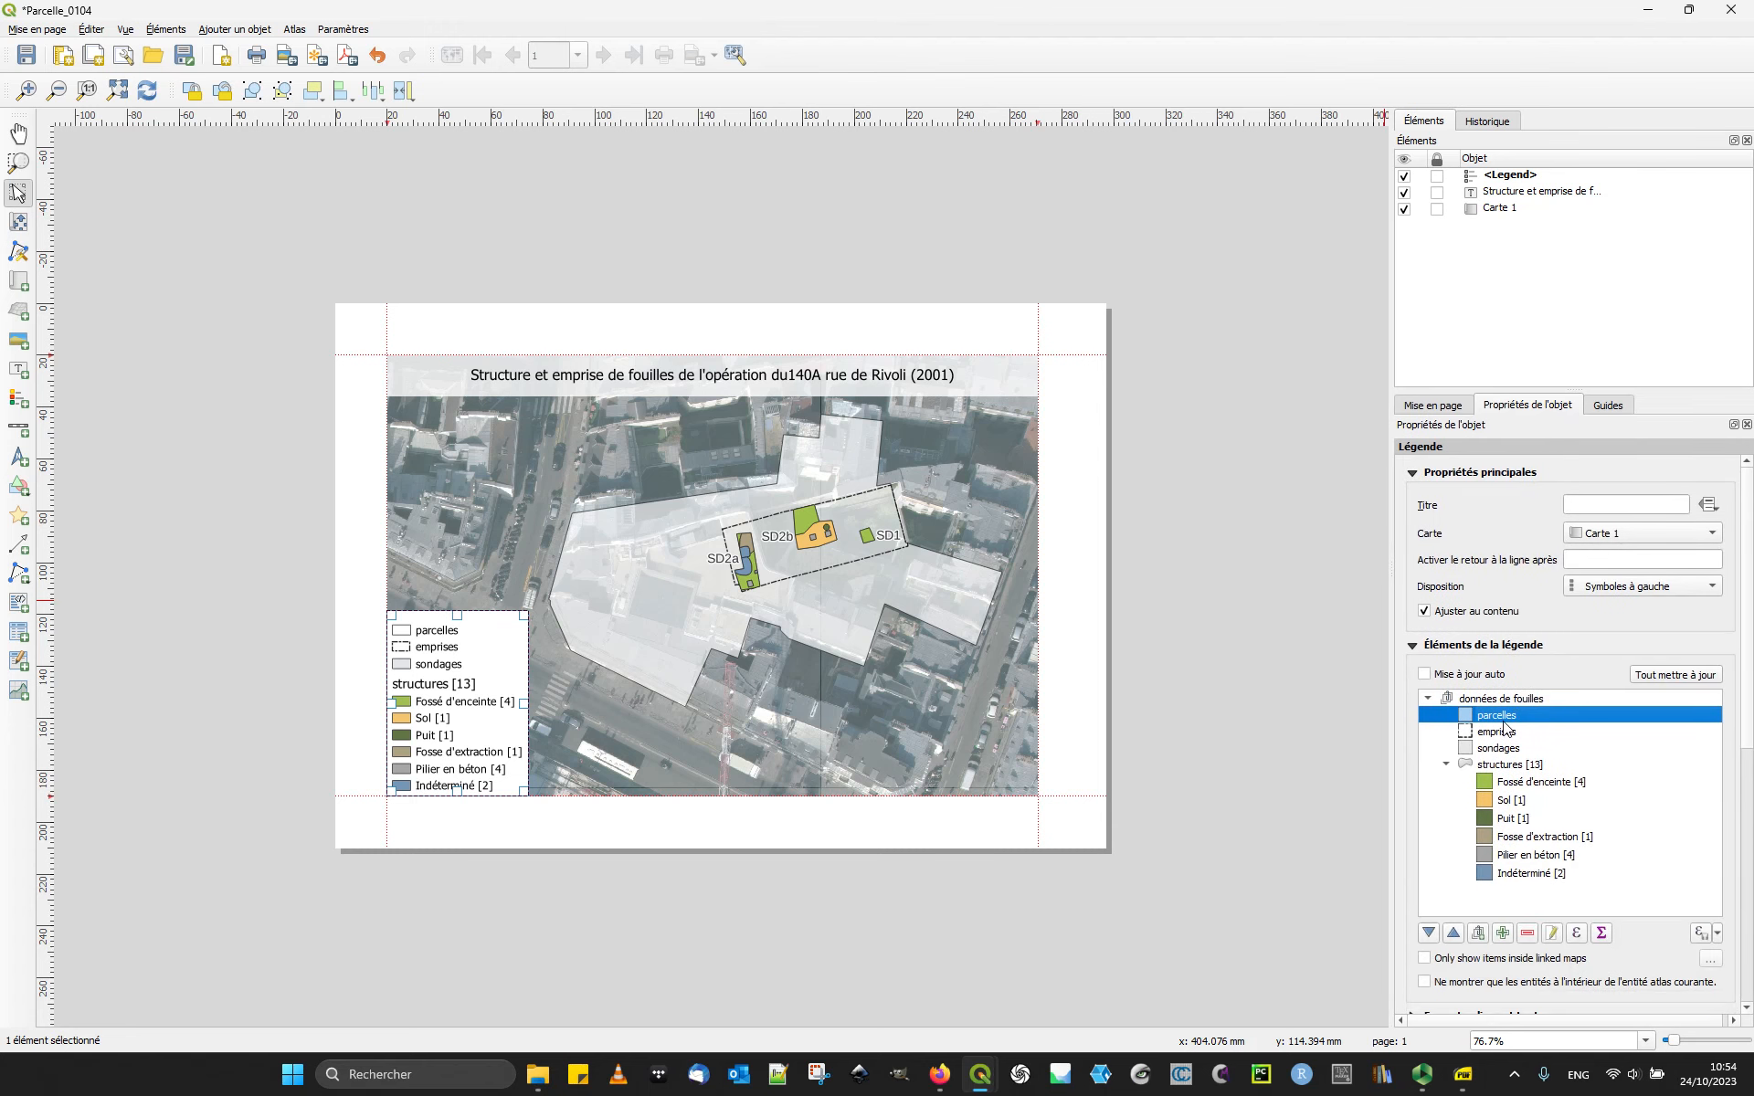
Step: Rename the parcelles legend entry as "Parcelle"
double_click(1501, 727)
double_click(1488, 501)
type("Parcelle")
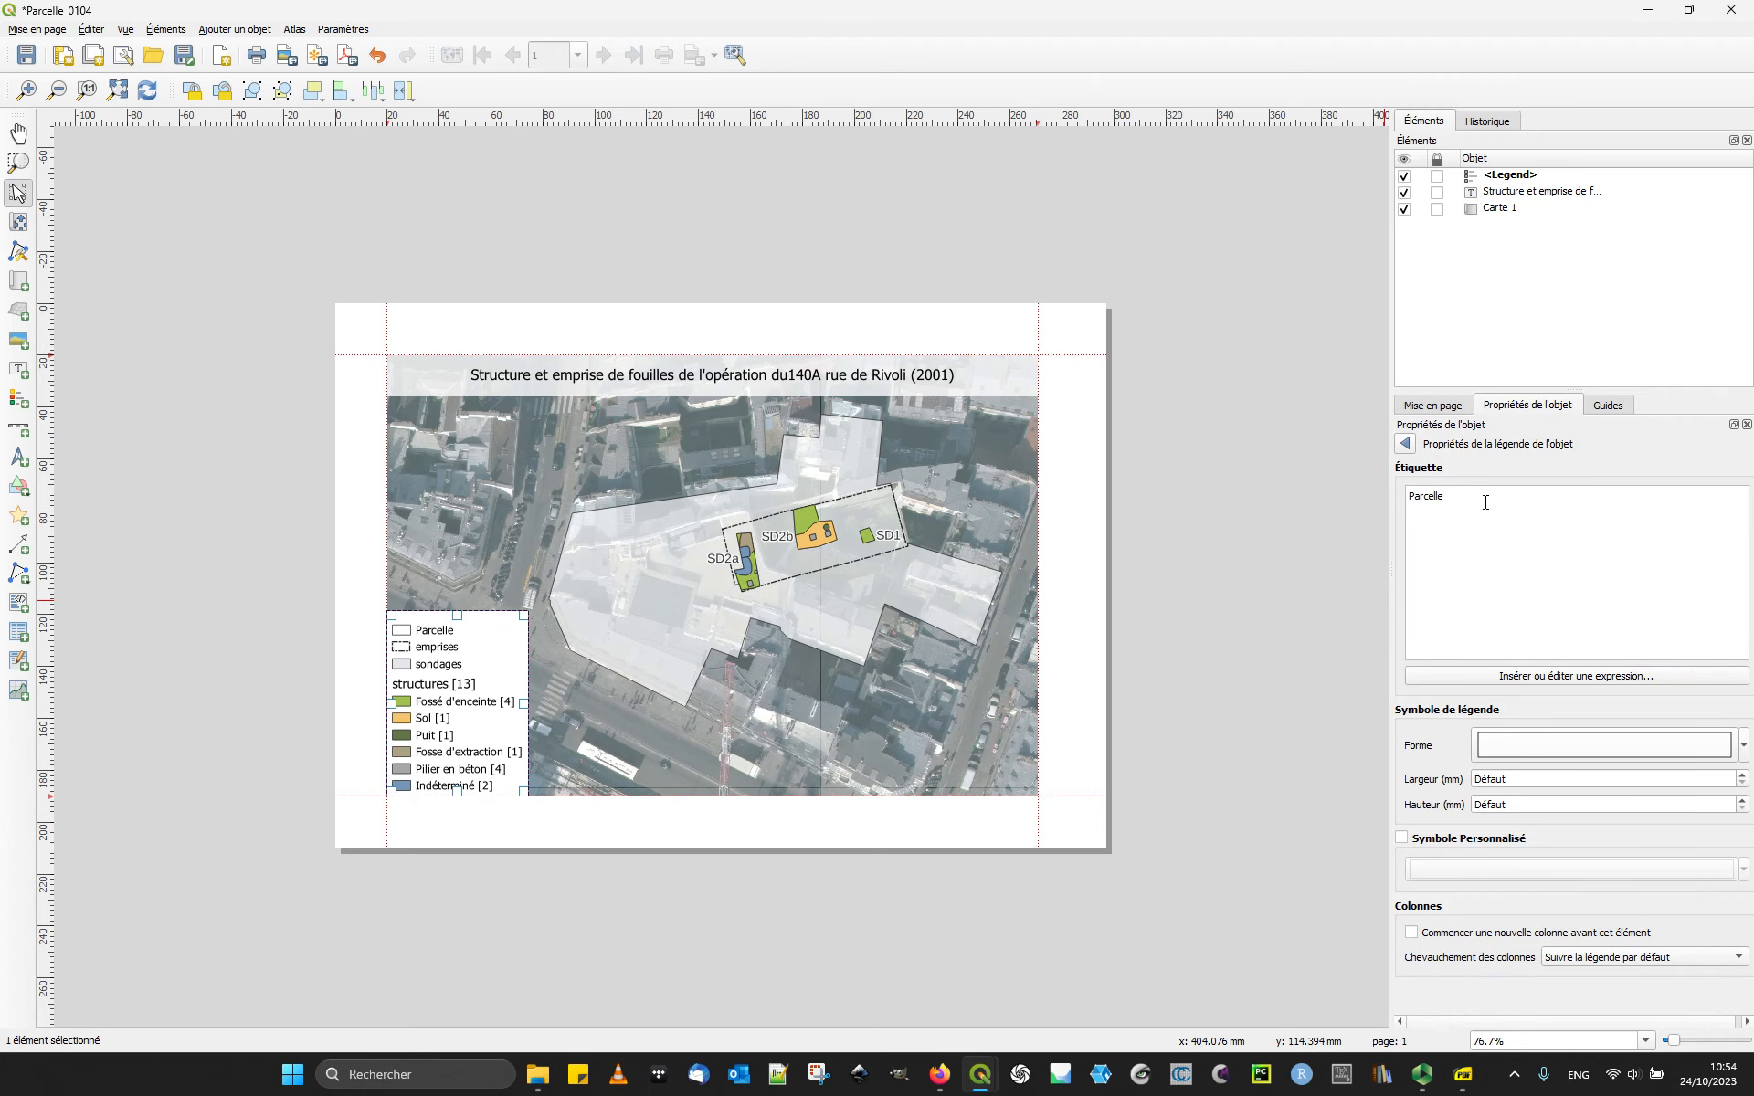
Step: Switch to the main QGIS project window and identify the excavated parcel in the parcelles layer to read its name
mouse_move(980, 1075)
left_click(918, 1001)
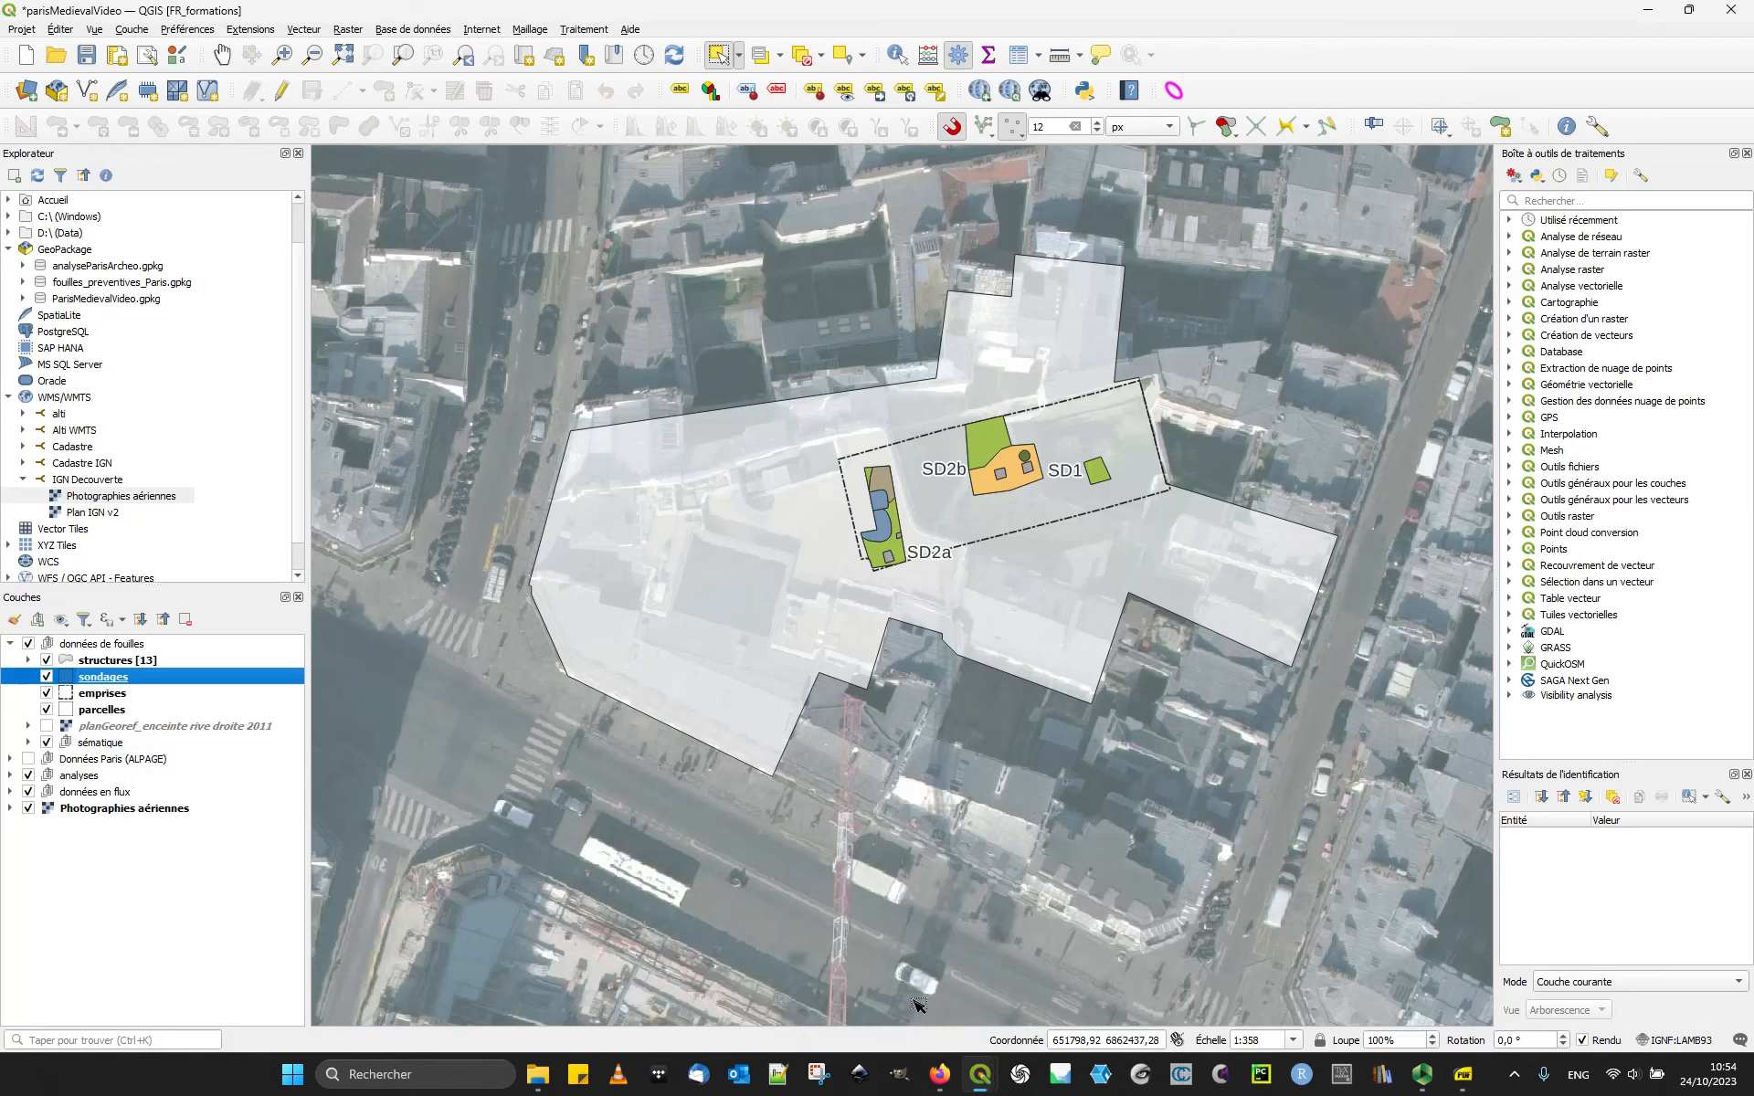
left_click(898, 55)
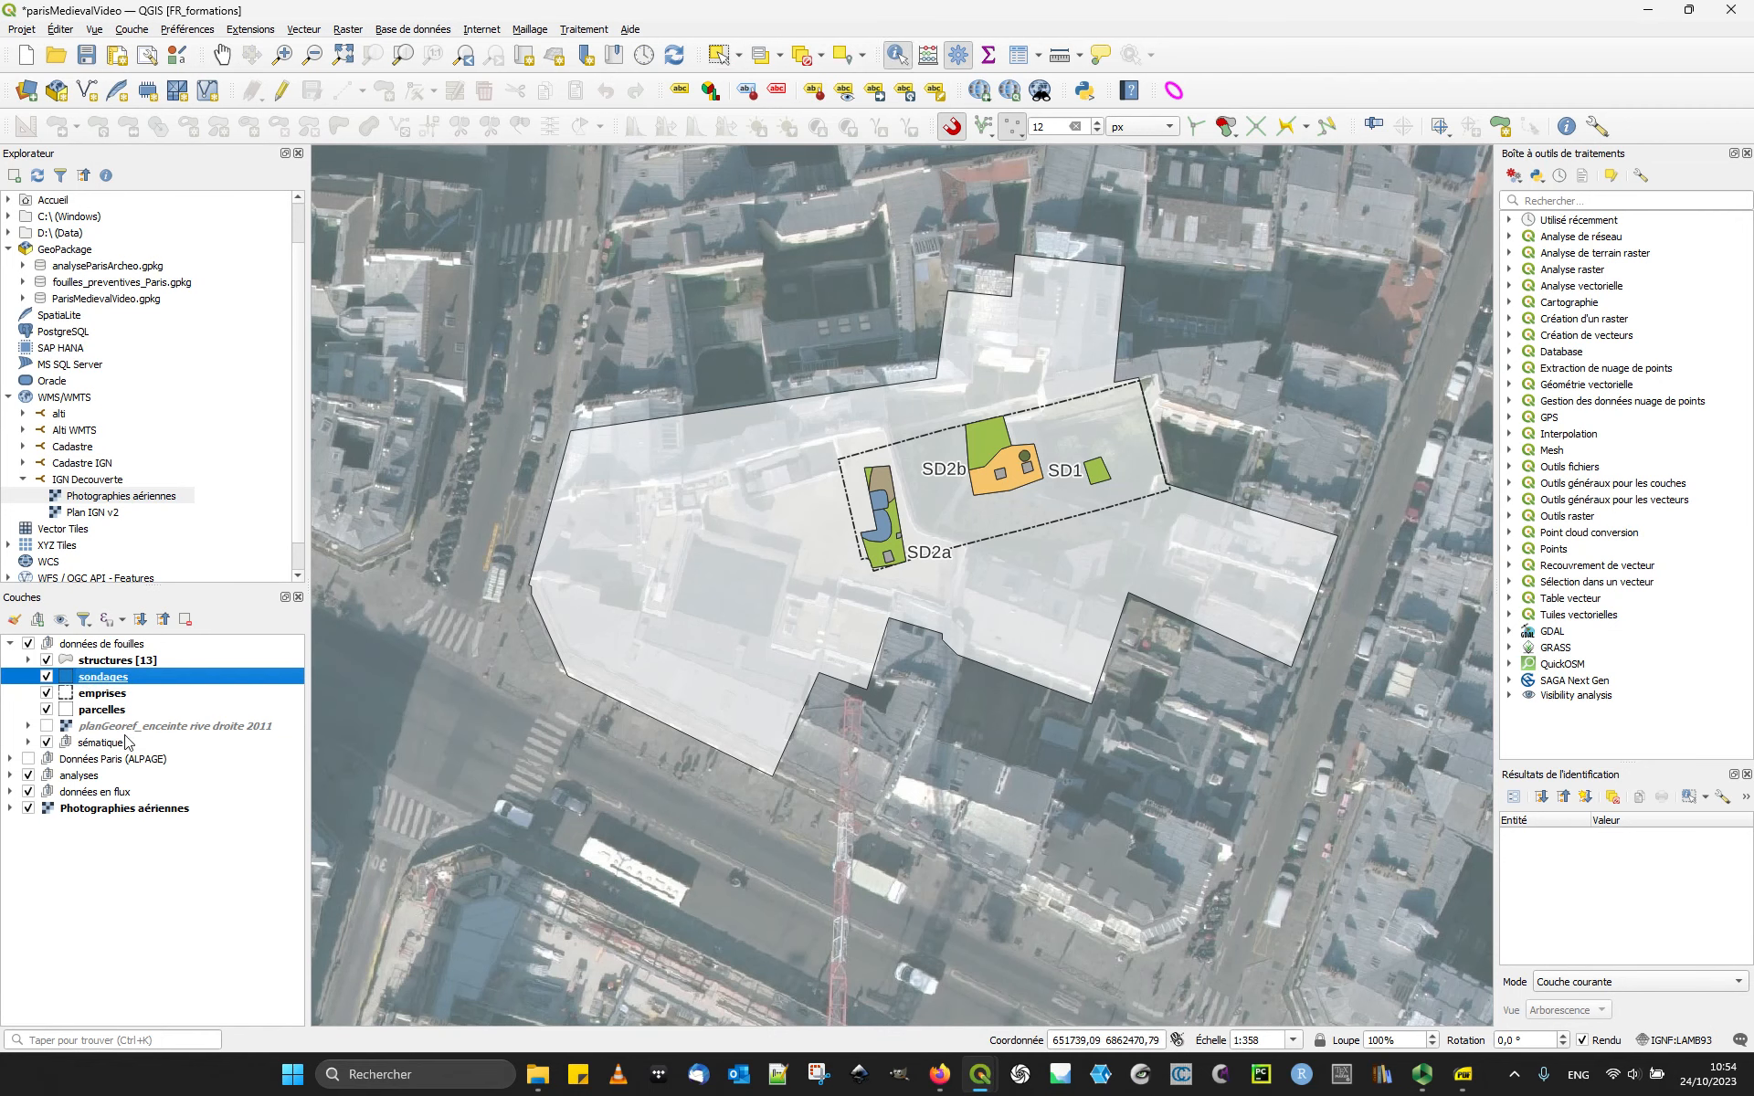
left_click(101, 710)
left_click(719, 546)
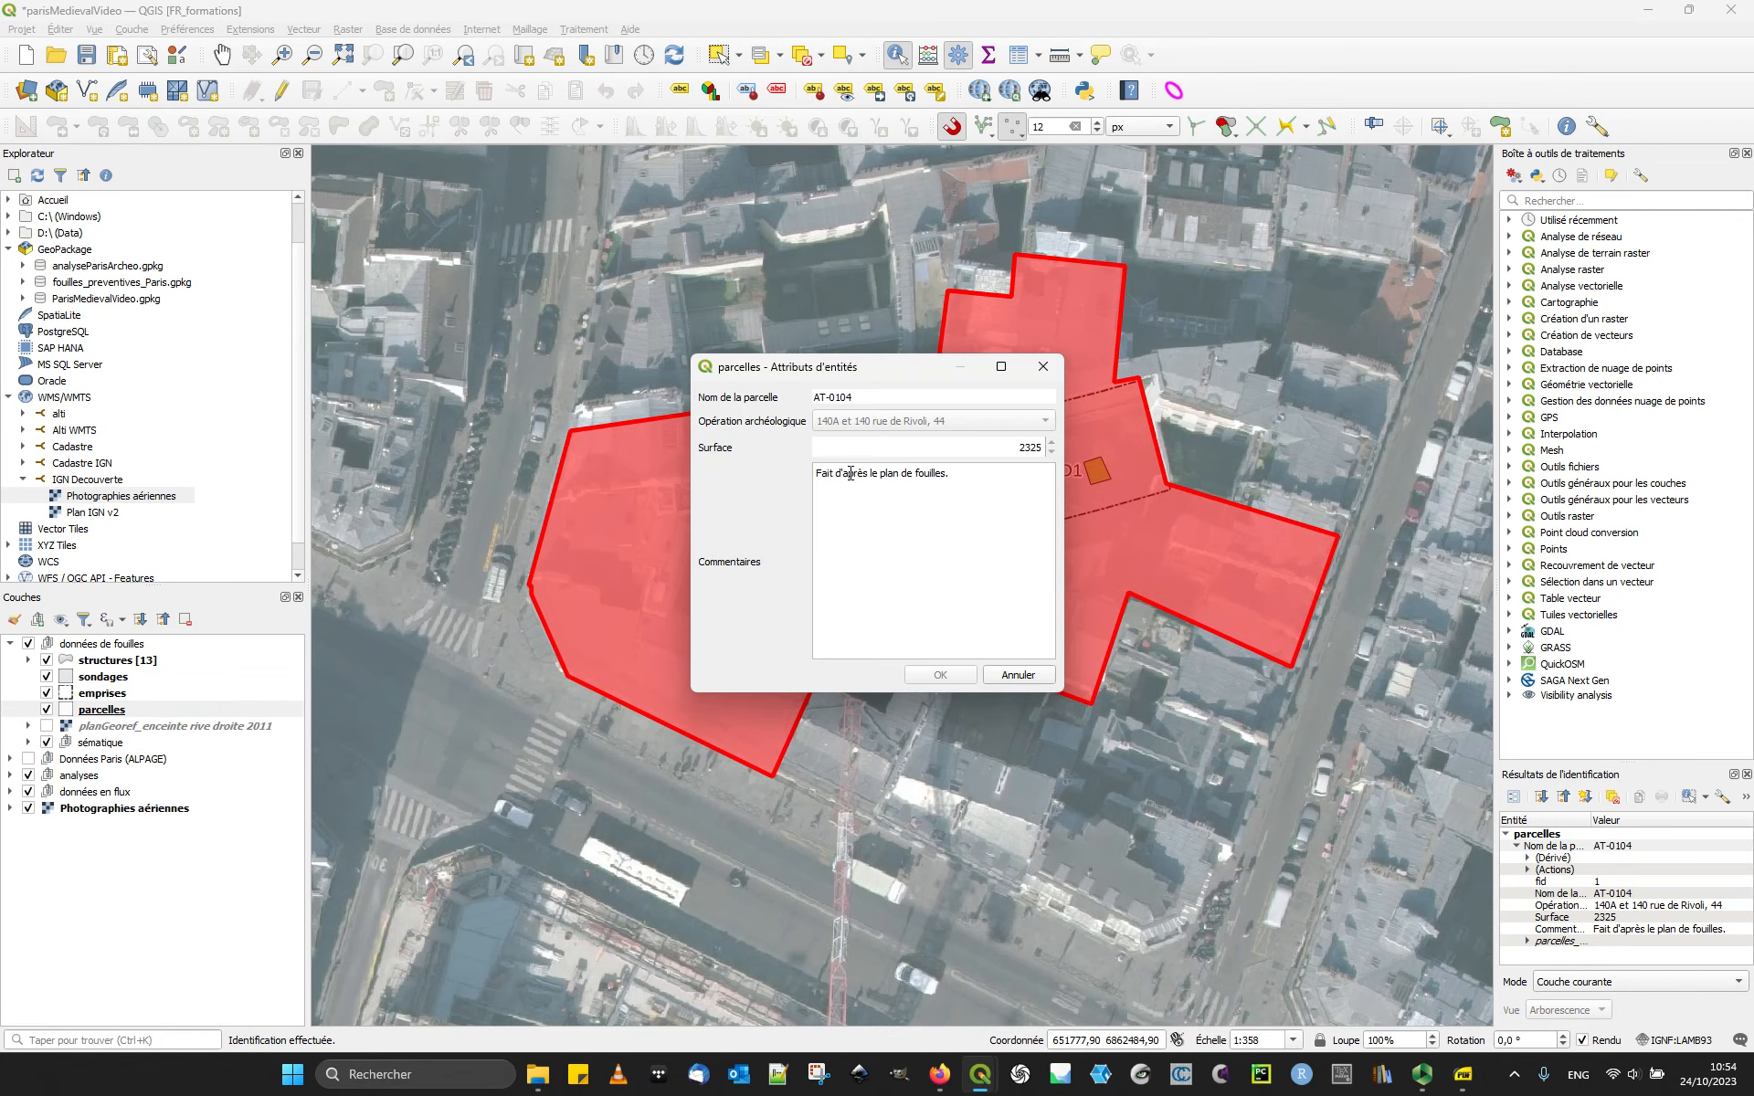
left_click(1016, 675)
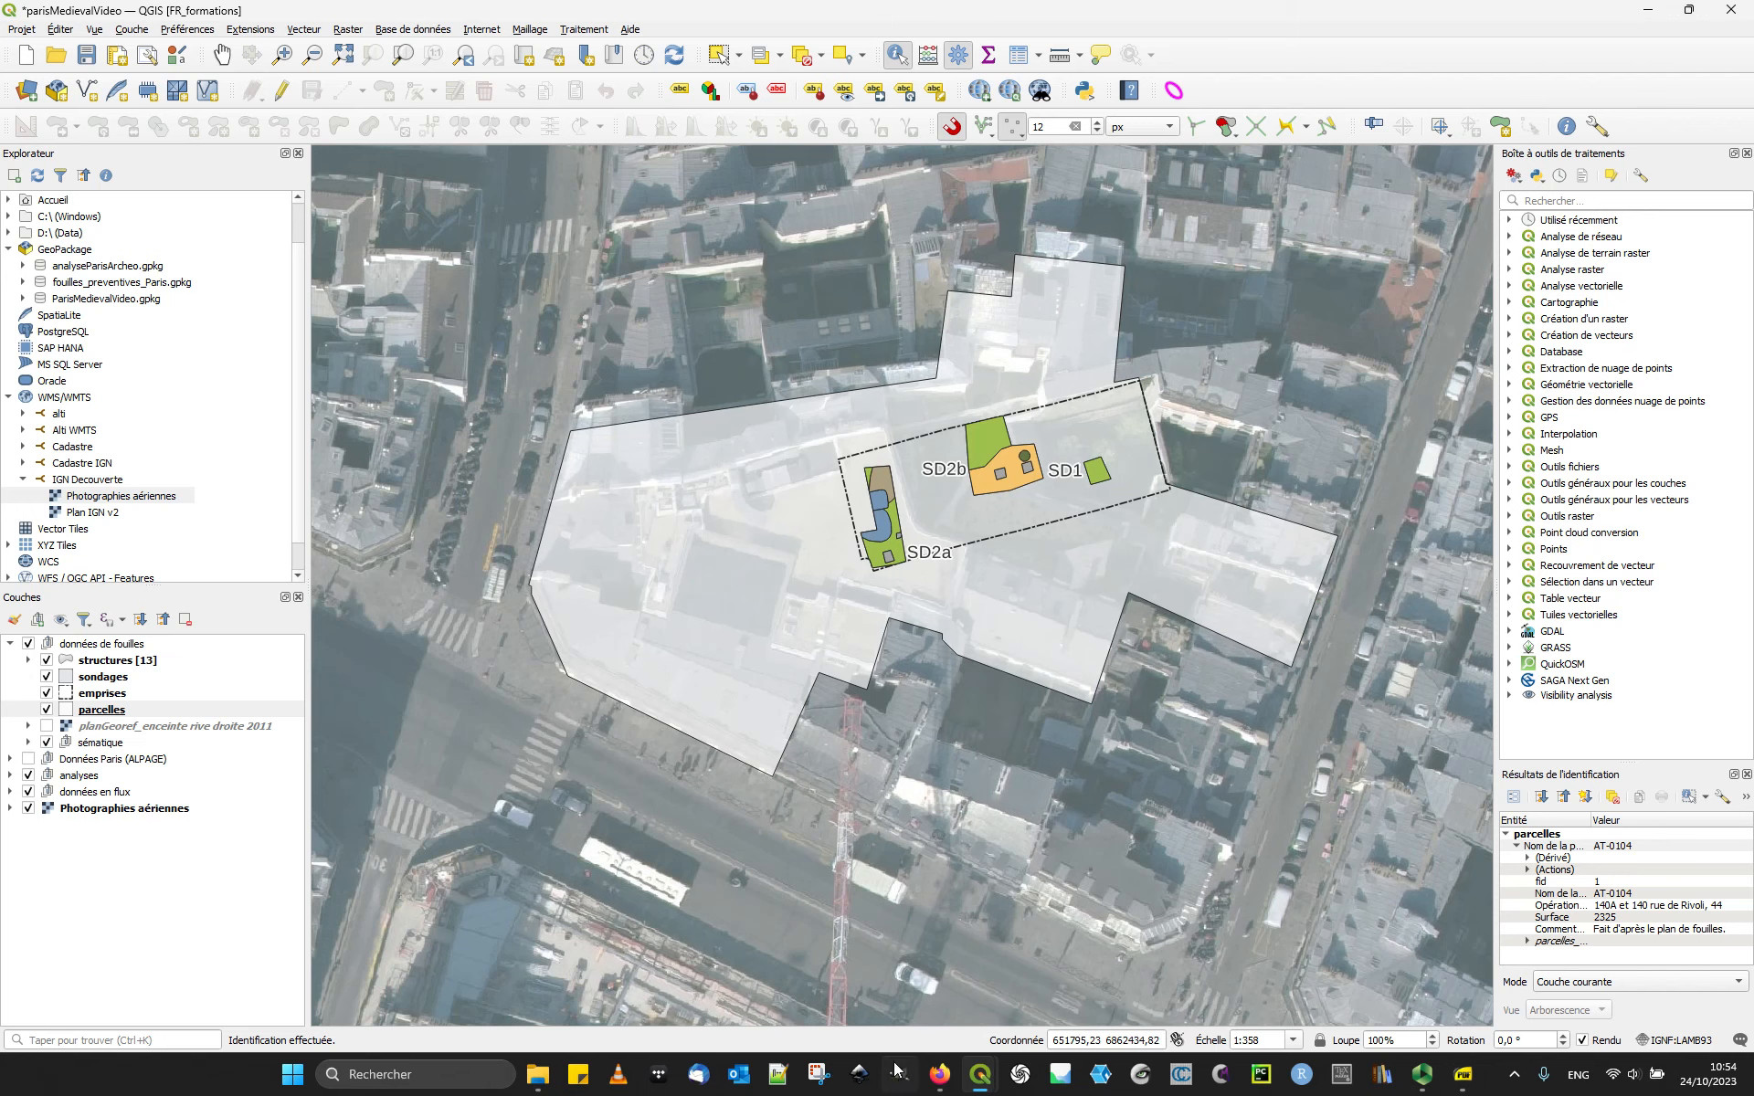
Step: Return to the Parcelle_0104 layout and complete the parcel's legend label as "Parcelle AT-0104"
mouse_move(979, 1073)
left_click(1089, 992)
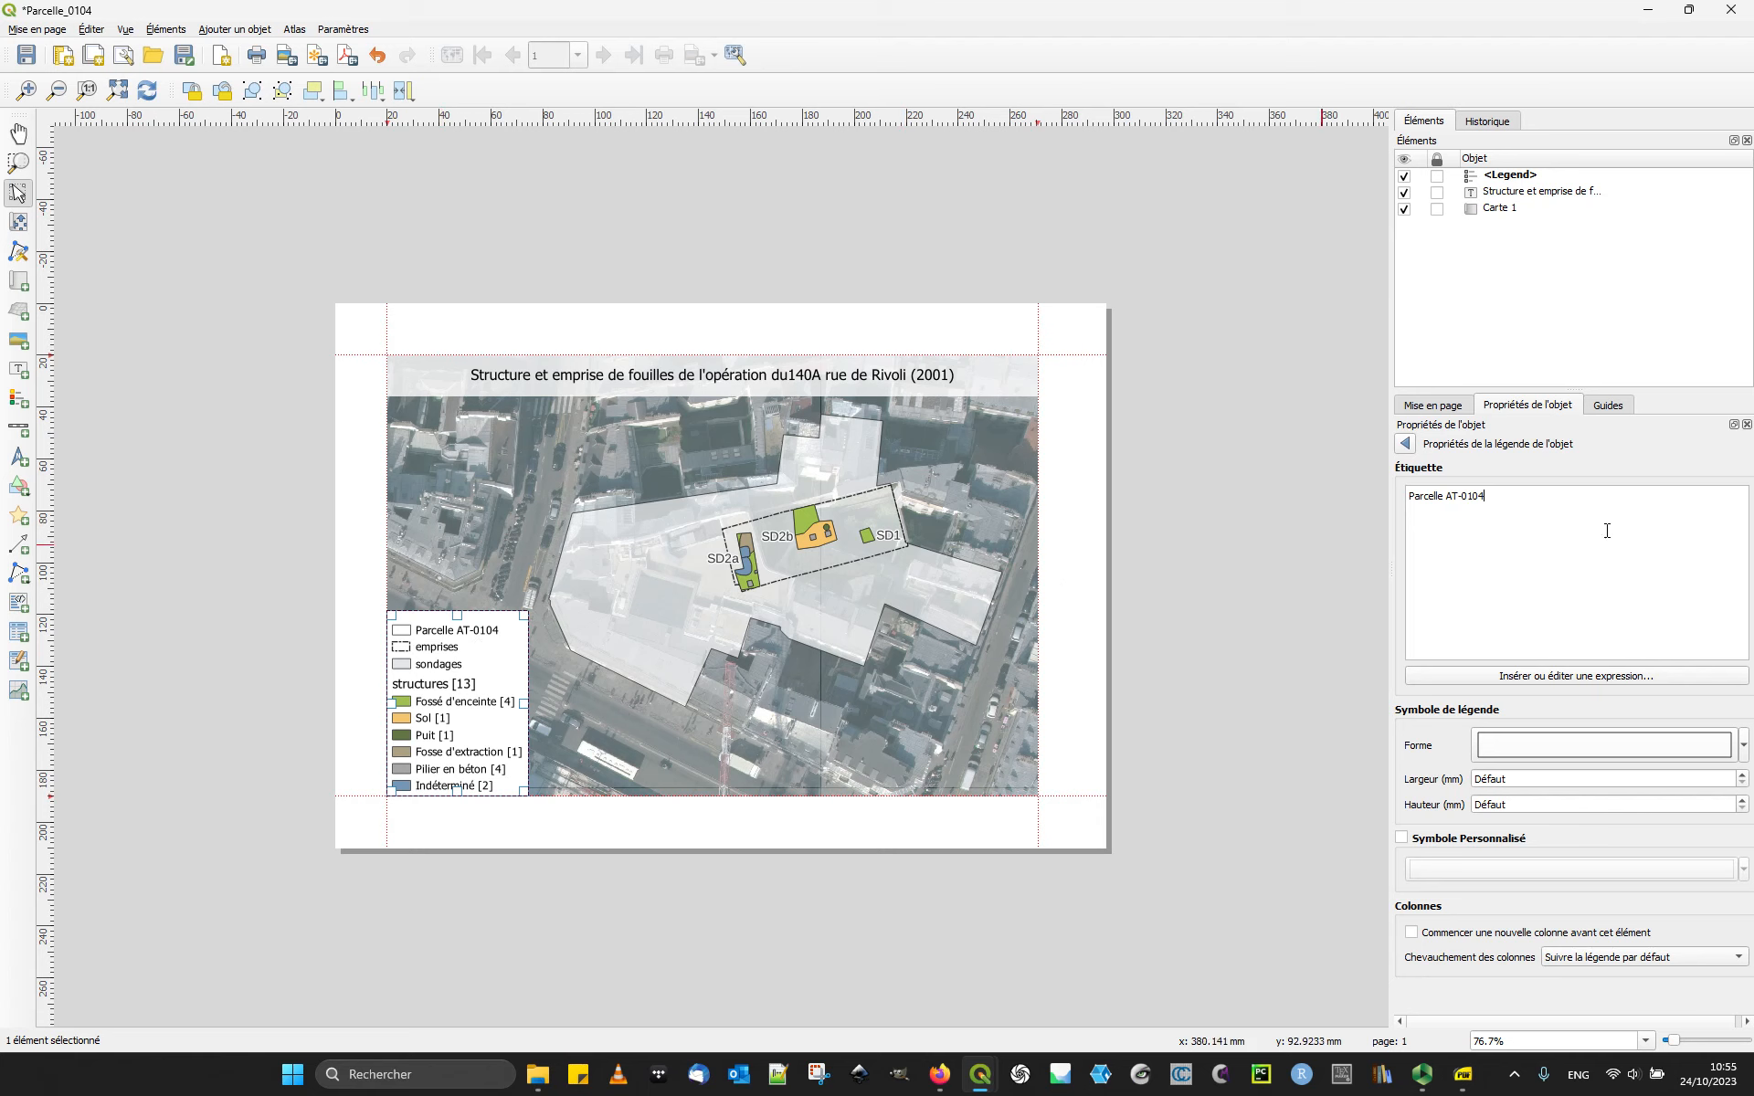
left_click(1405, 444)
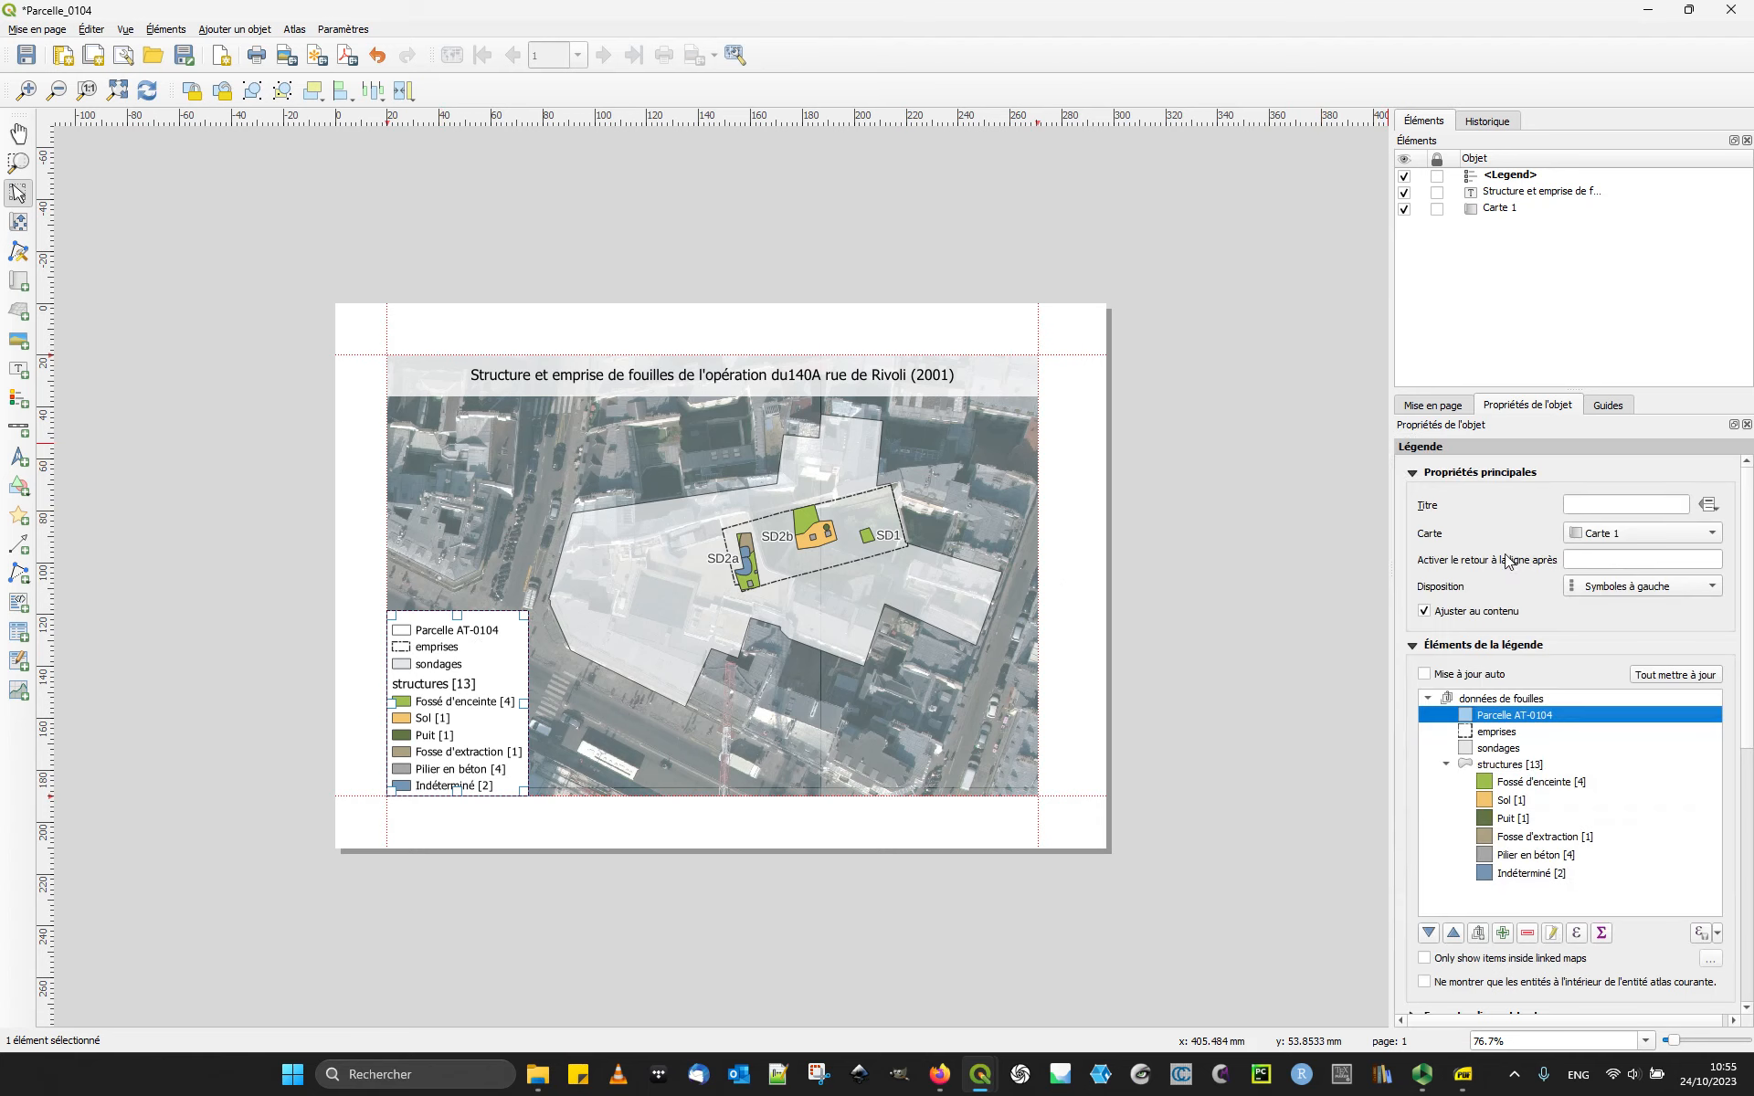
Step: Rename the emprises legend entry as "Emprise de l'opération"
double_click(1528, 731)
left_click(1405, 444)
double_click(1512, 736)
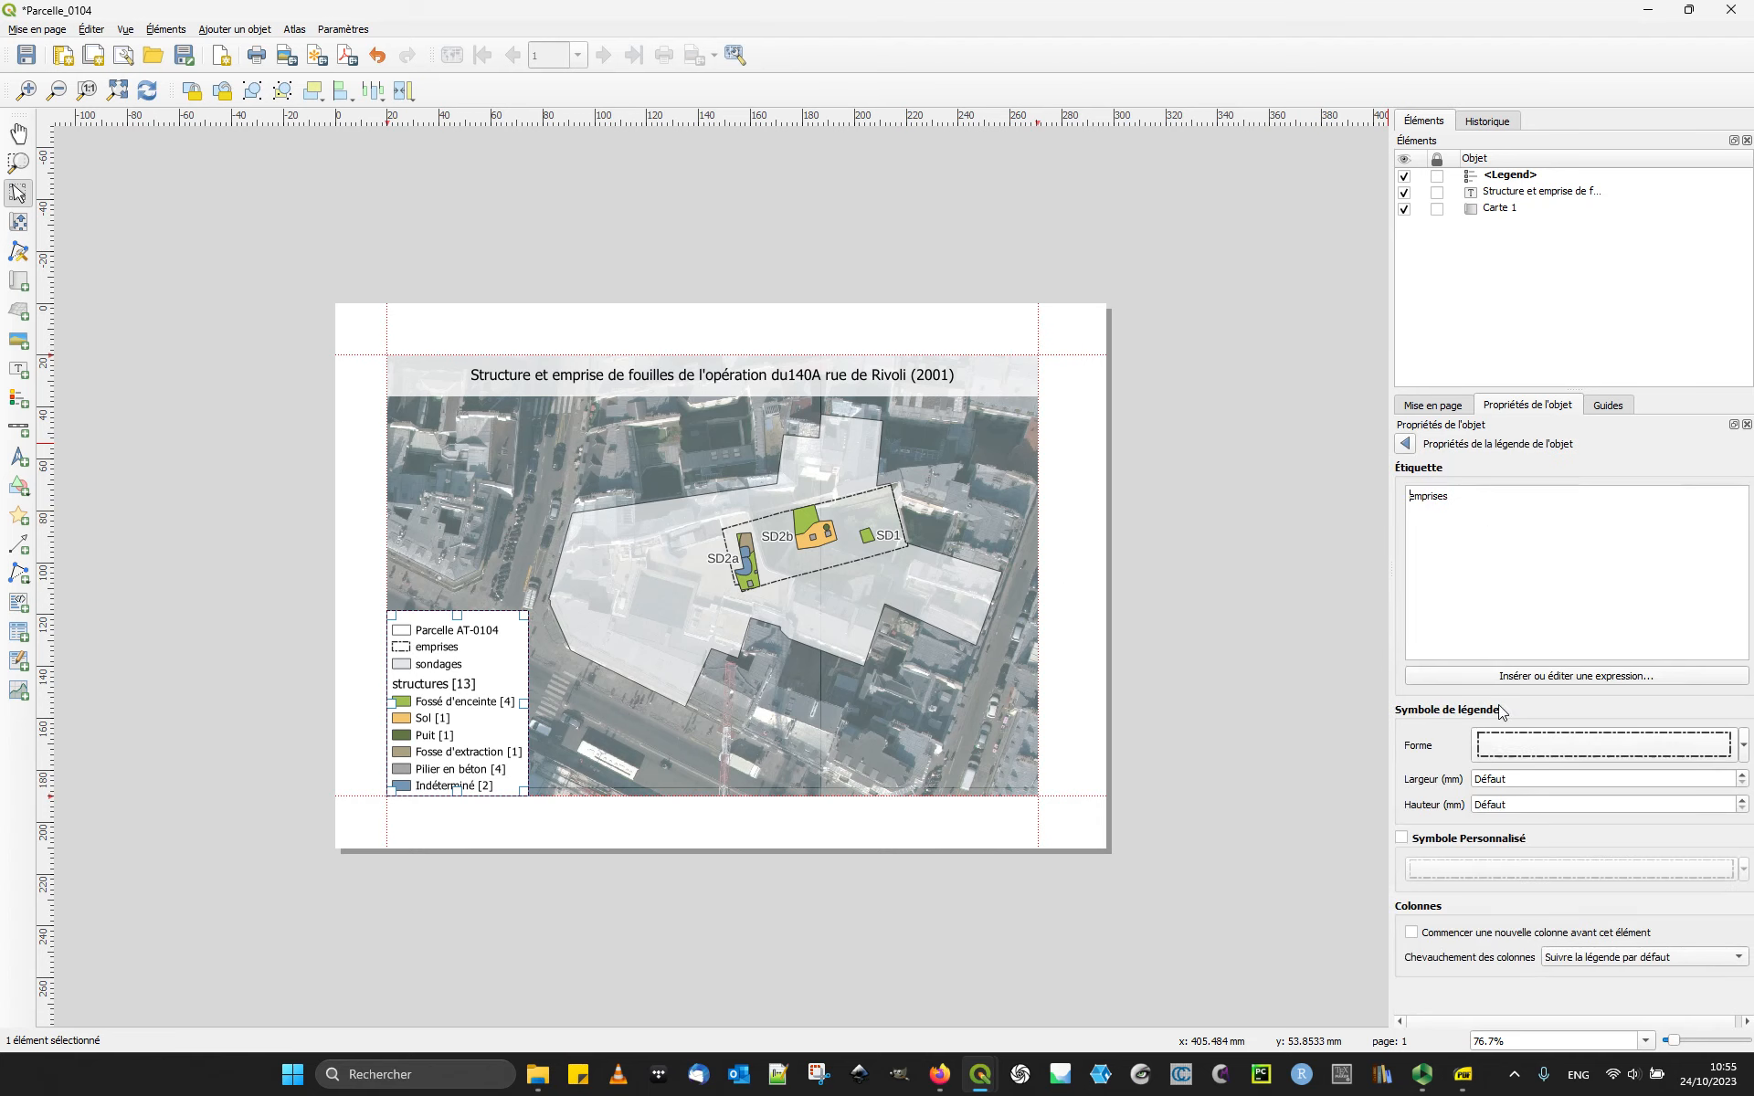
key("ctrl+a")
type("Emprise")
key("BackSpace")
key("BackSpace")
key("BackSpace")
key("BackSpace")
key("BackSpace")
type("pris")
type("e")
type("s")
key("BackSpace")
type("de l 'op")
key("Return")
type("eration")
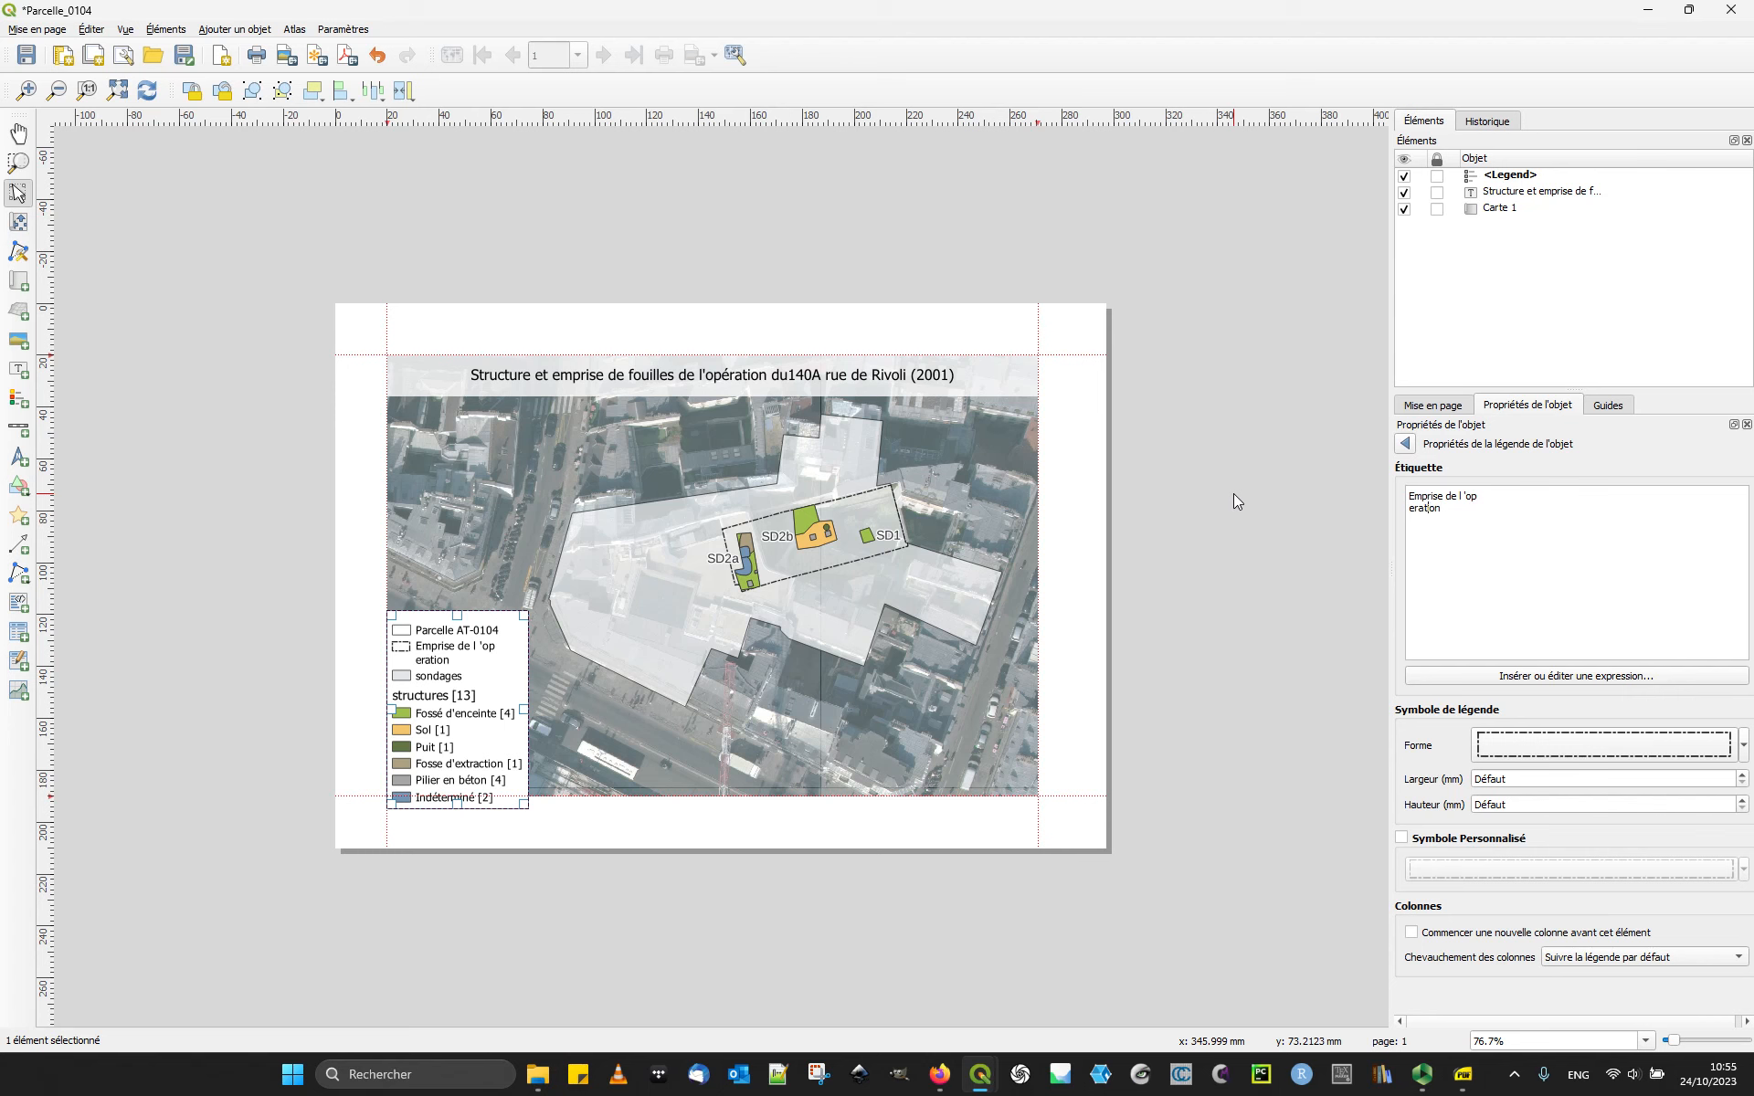
key("shift+Left")
type("é")
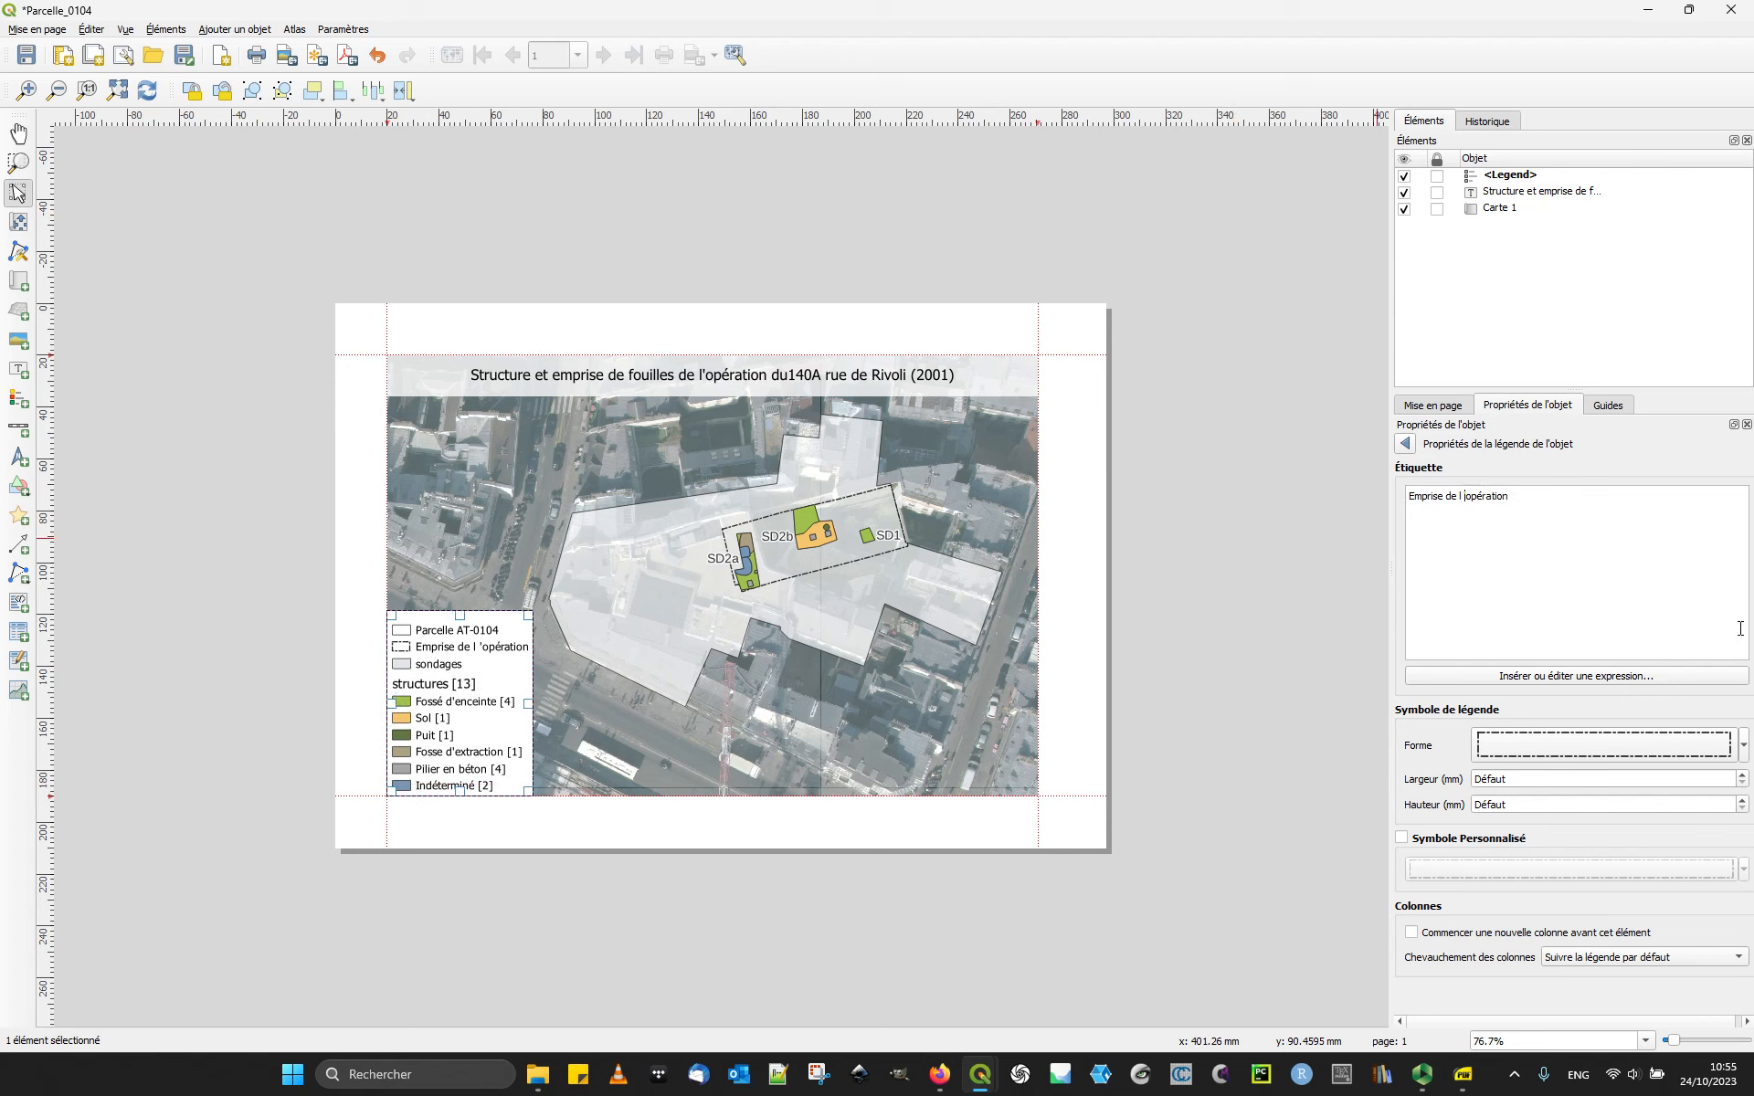
left_click(475, 786)
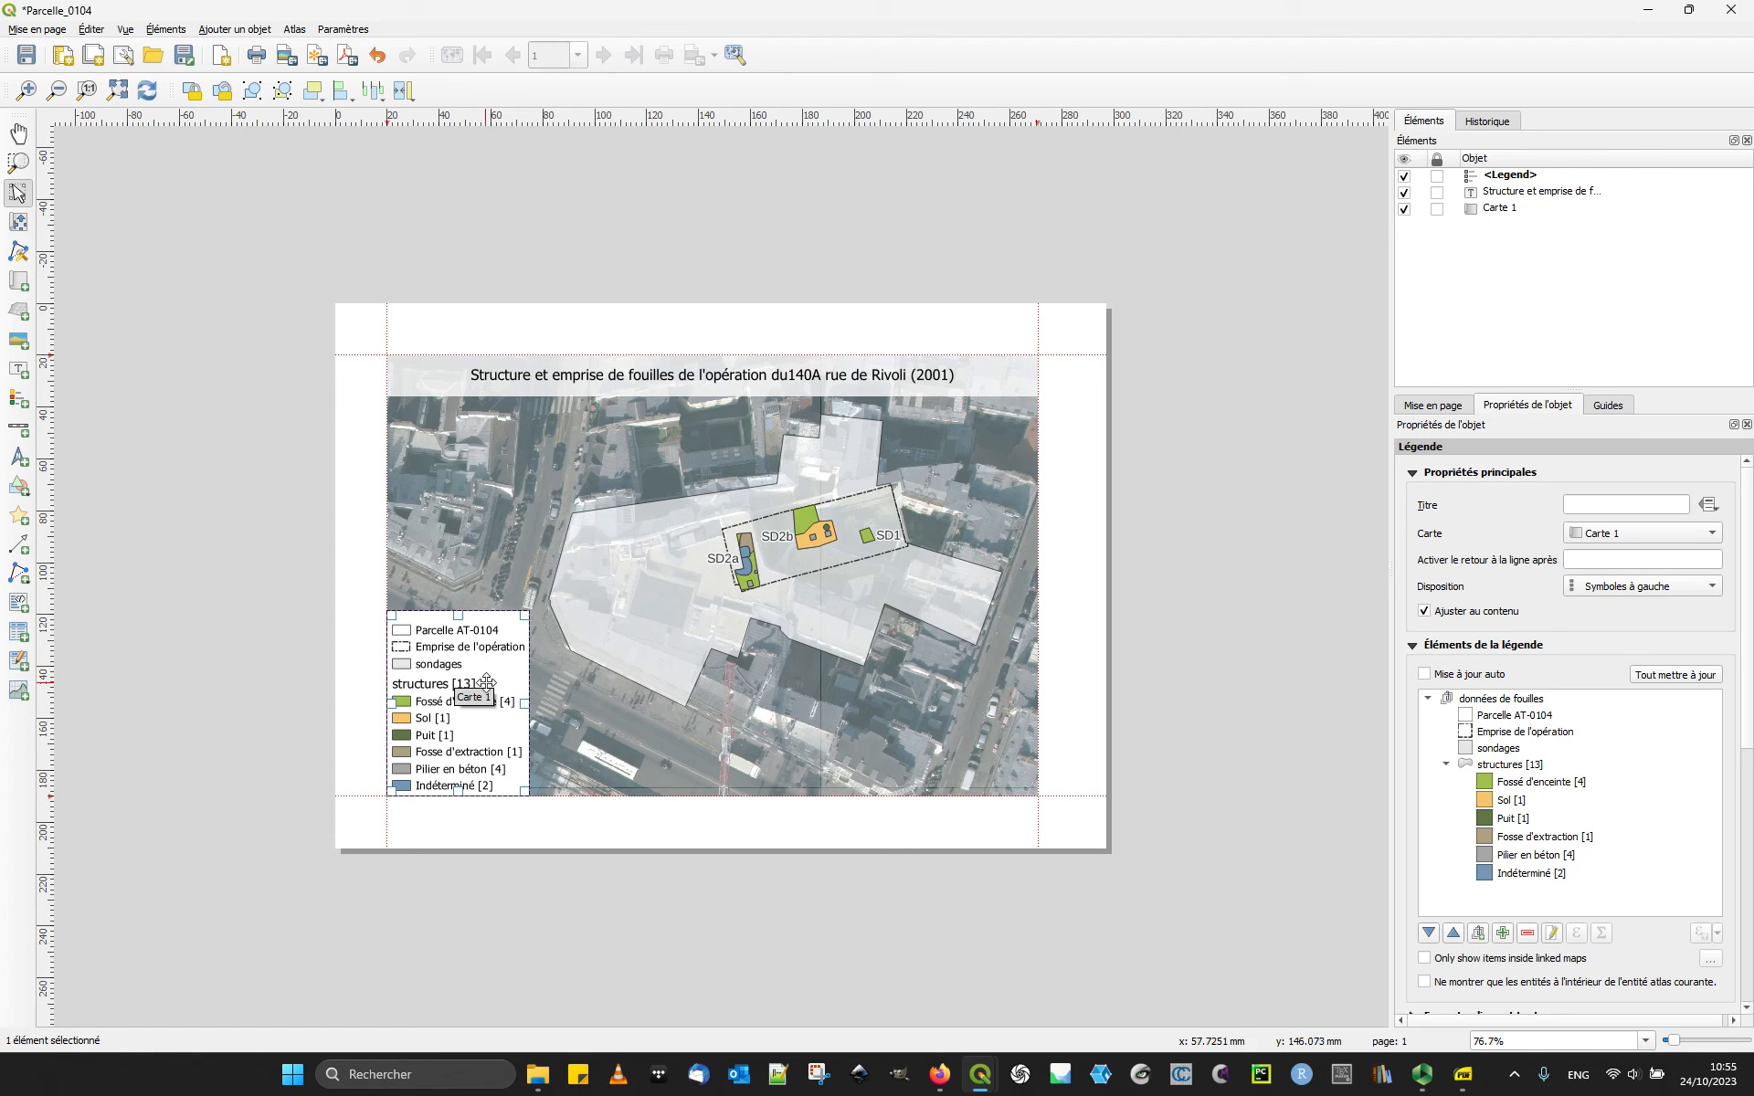
Step: In the main QGIS project window, change the sondages layer's fill symbol to the outline type Bordure : Ligne simple
scroll(876, 554, "up", 1)
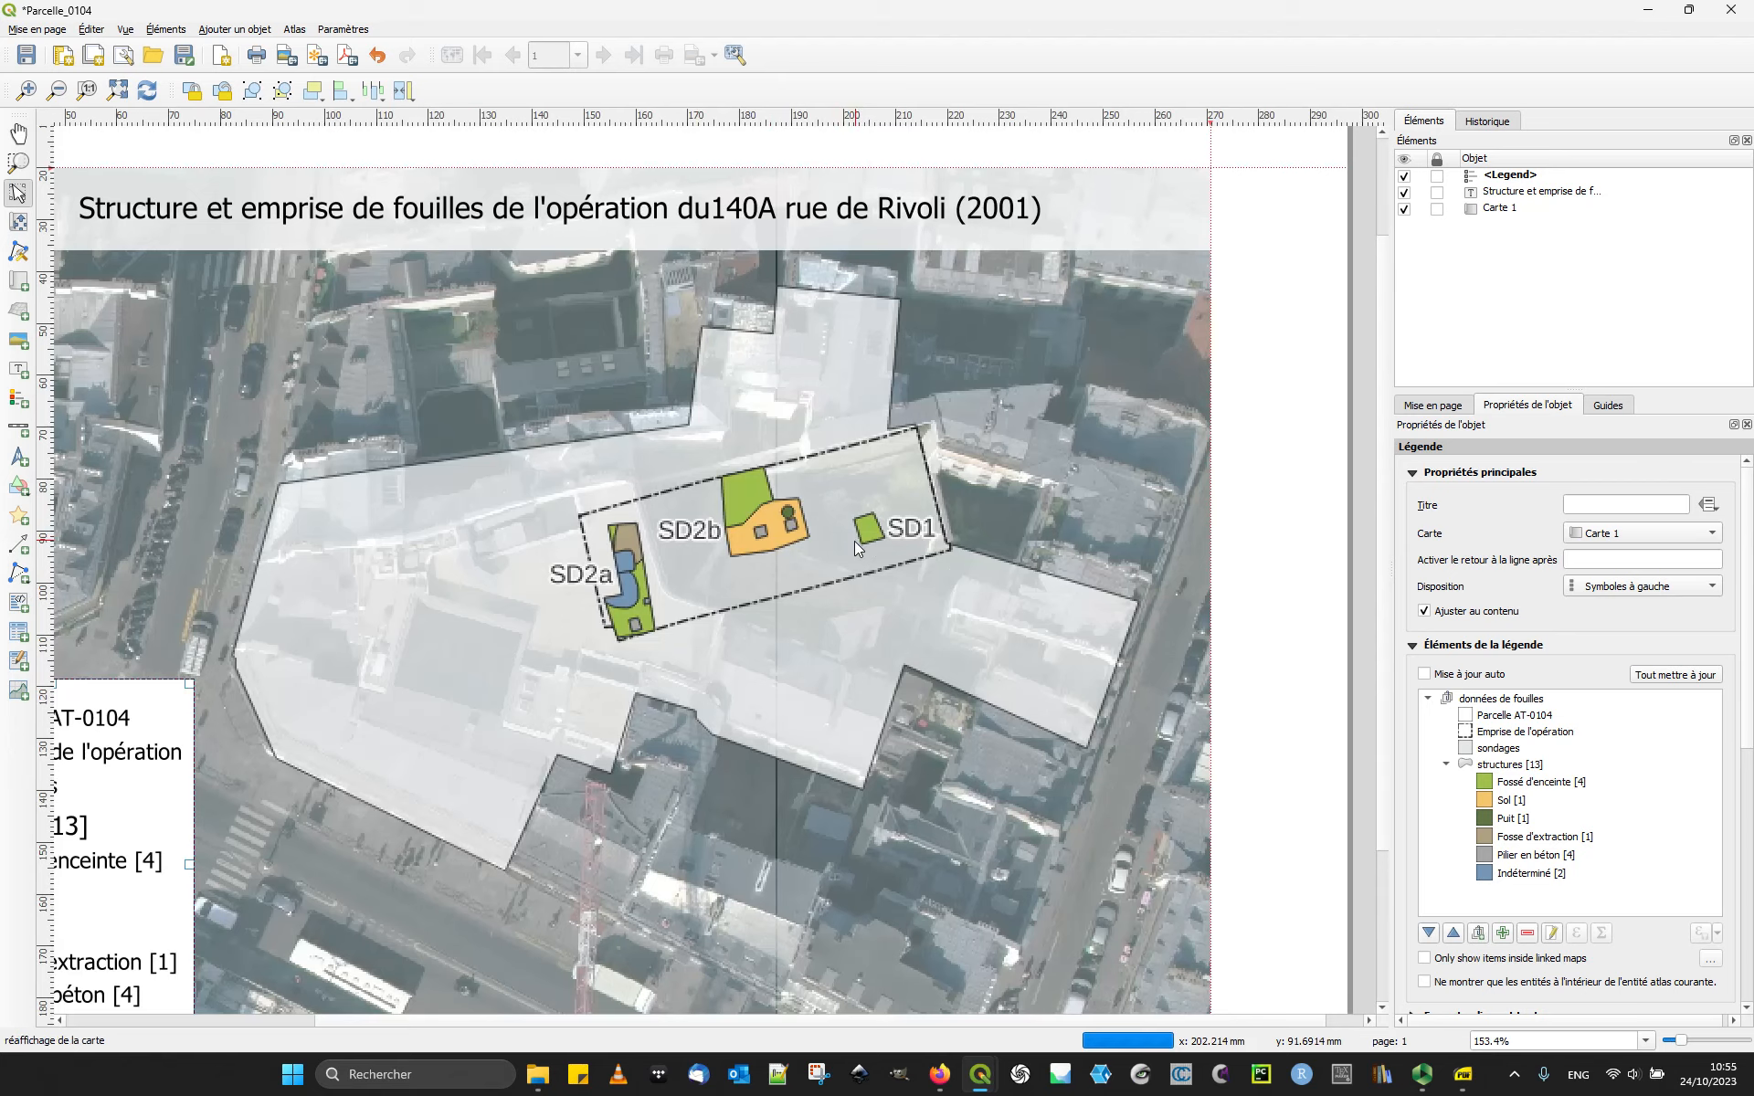
scroll(513, 750, "down", 1)
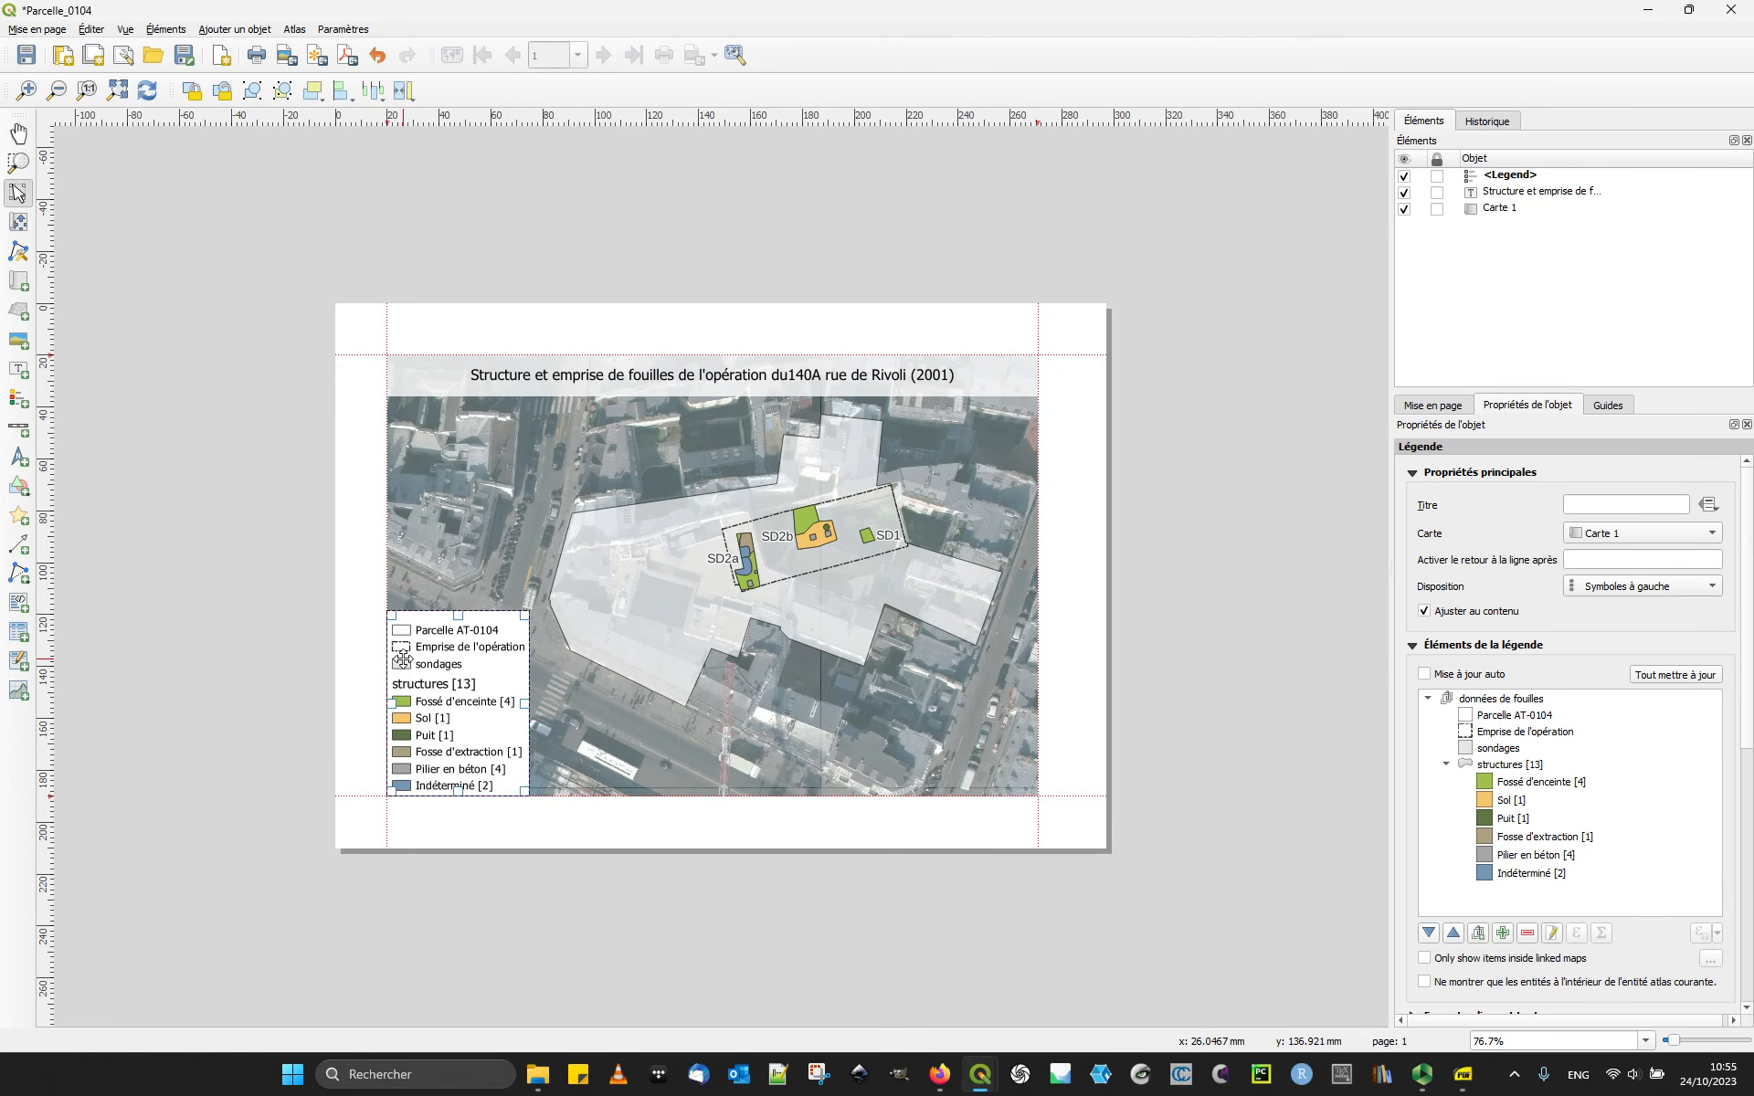
mouse_move(979, 1073)
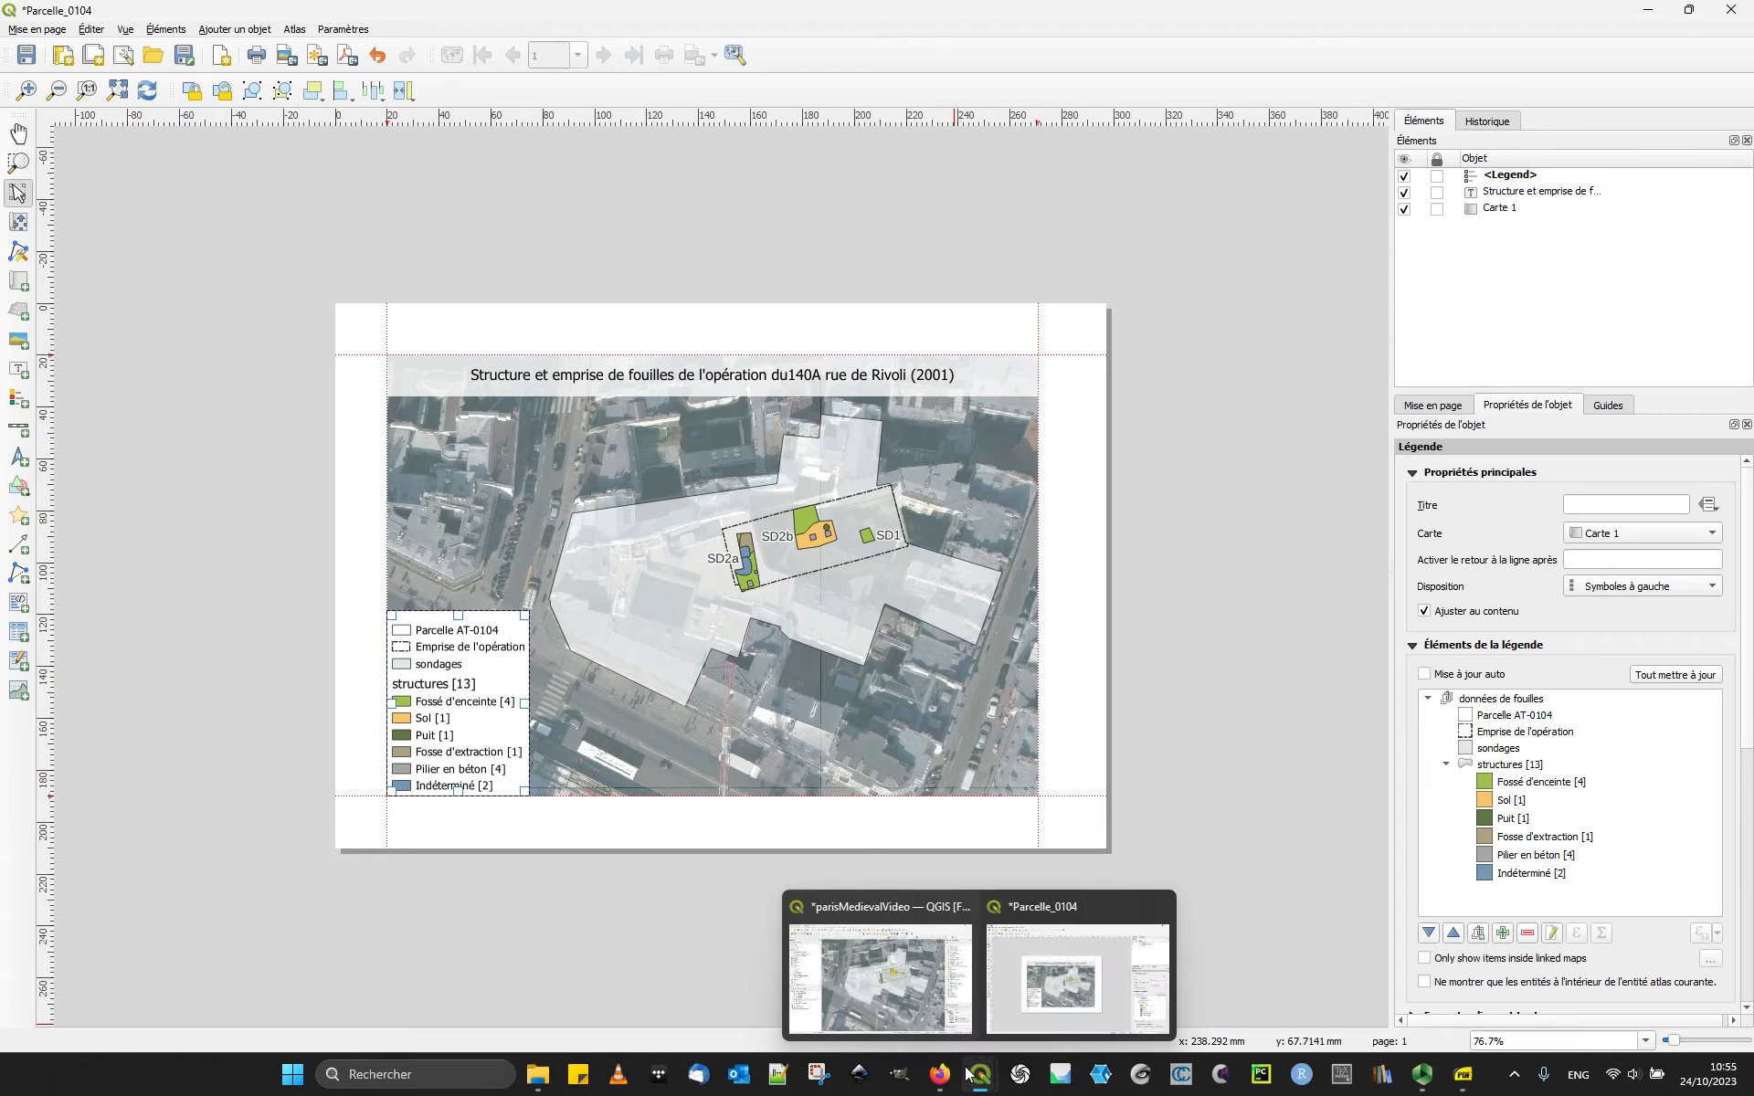
left_click(882, 975)
left_click(89, 678)
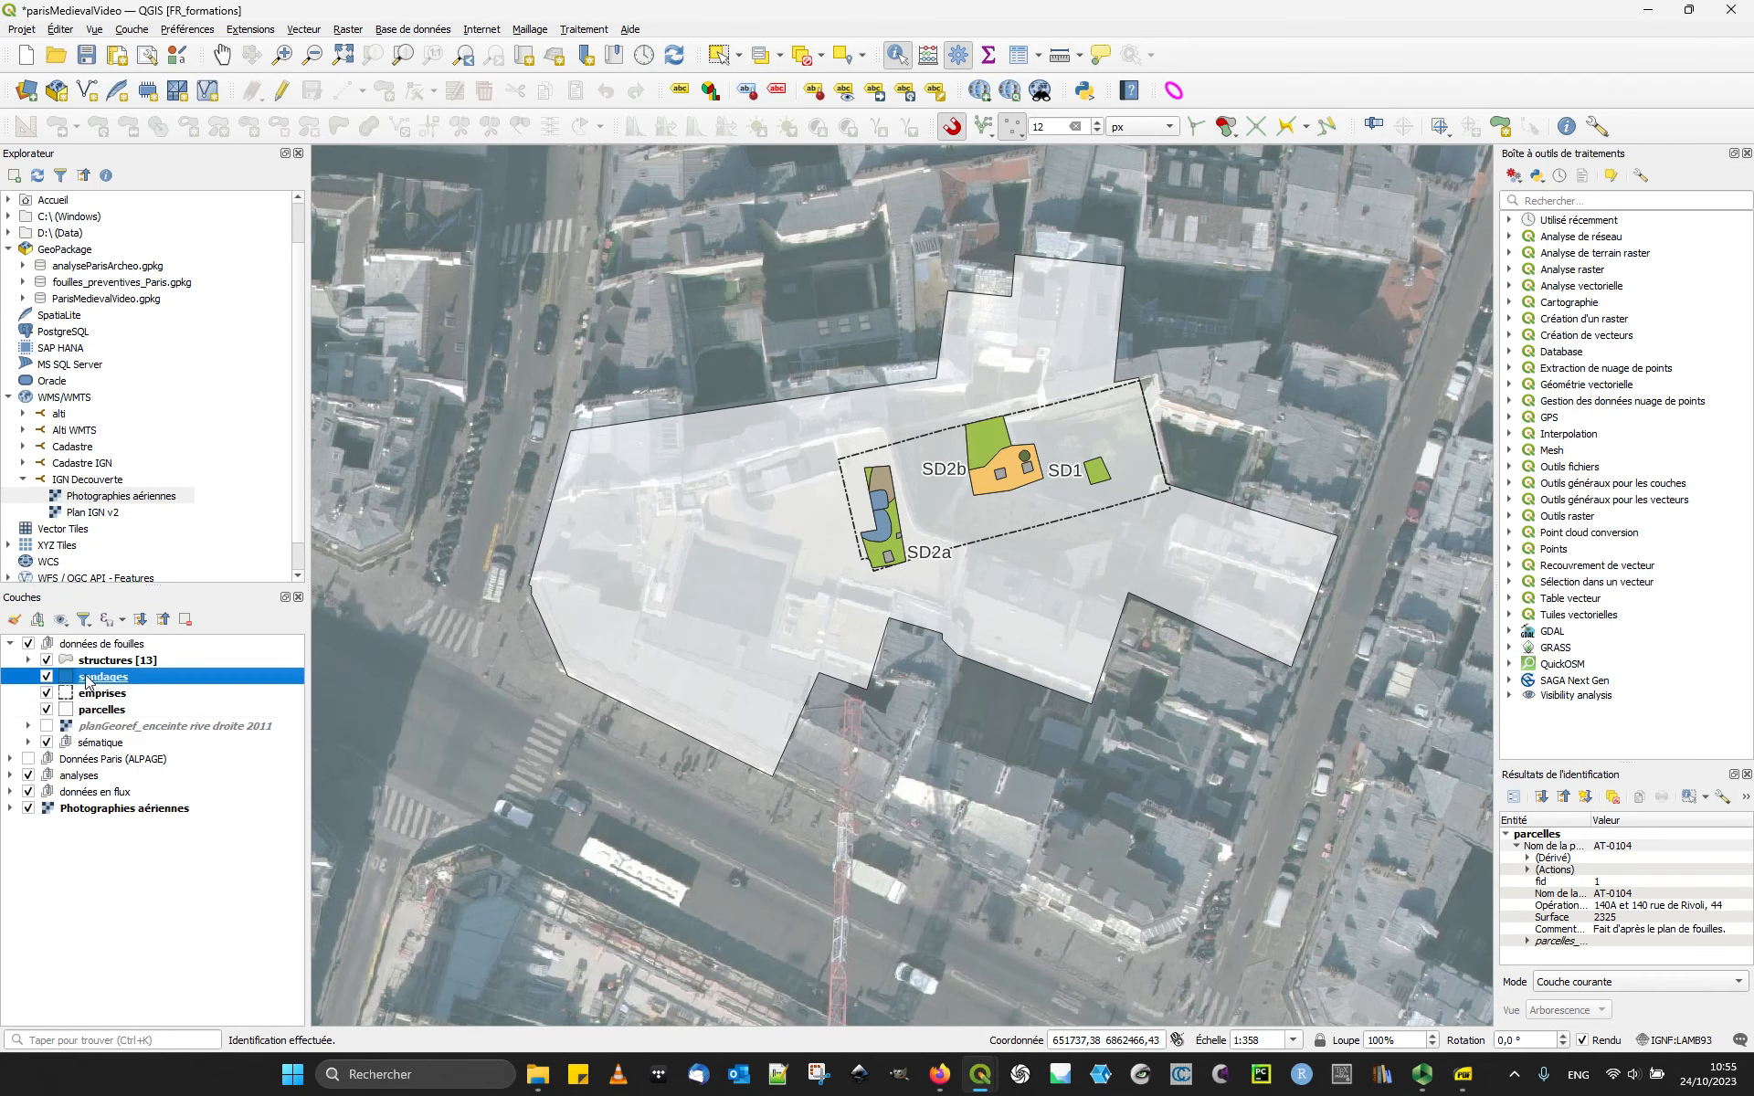
double_click(83, 681)
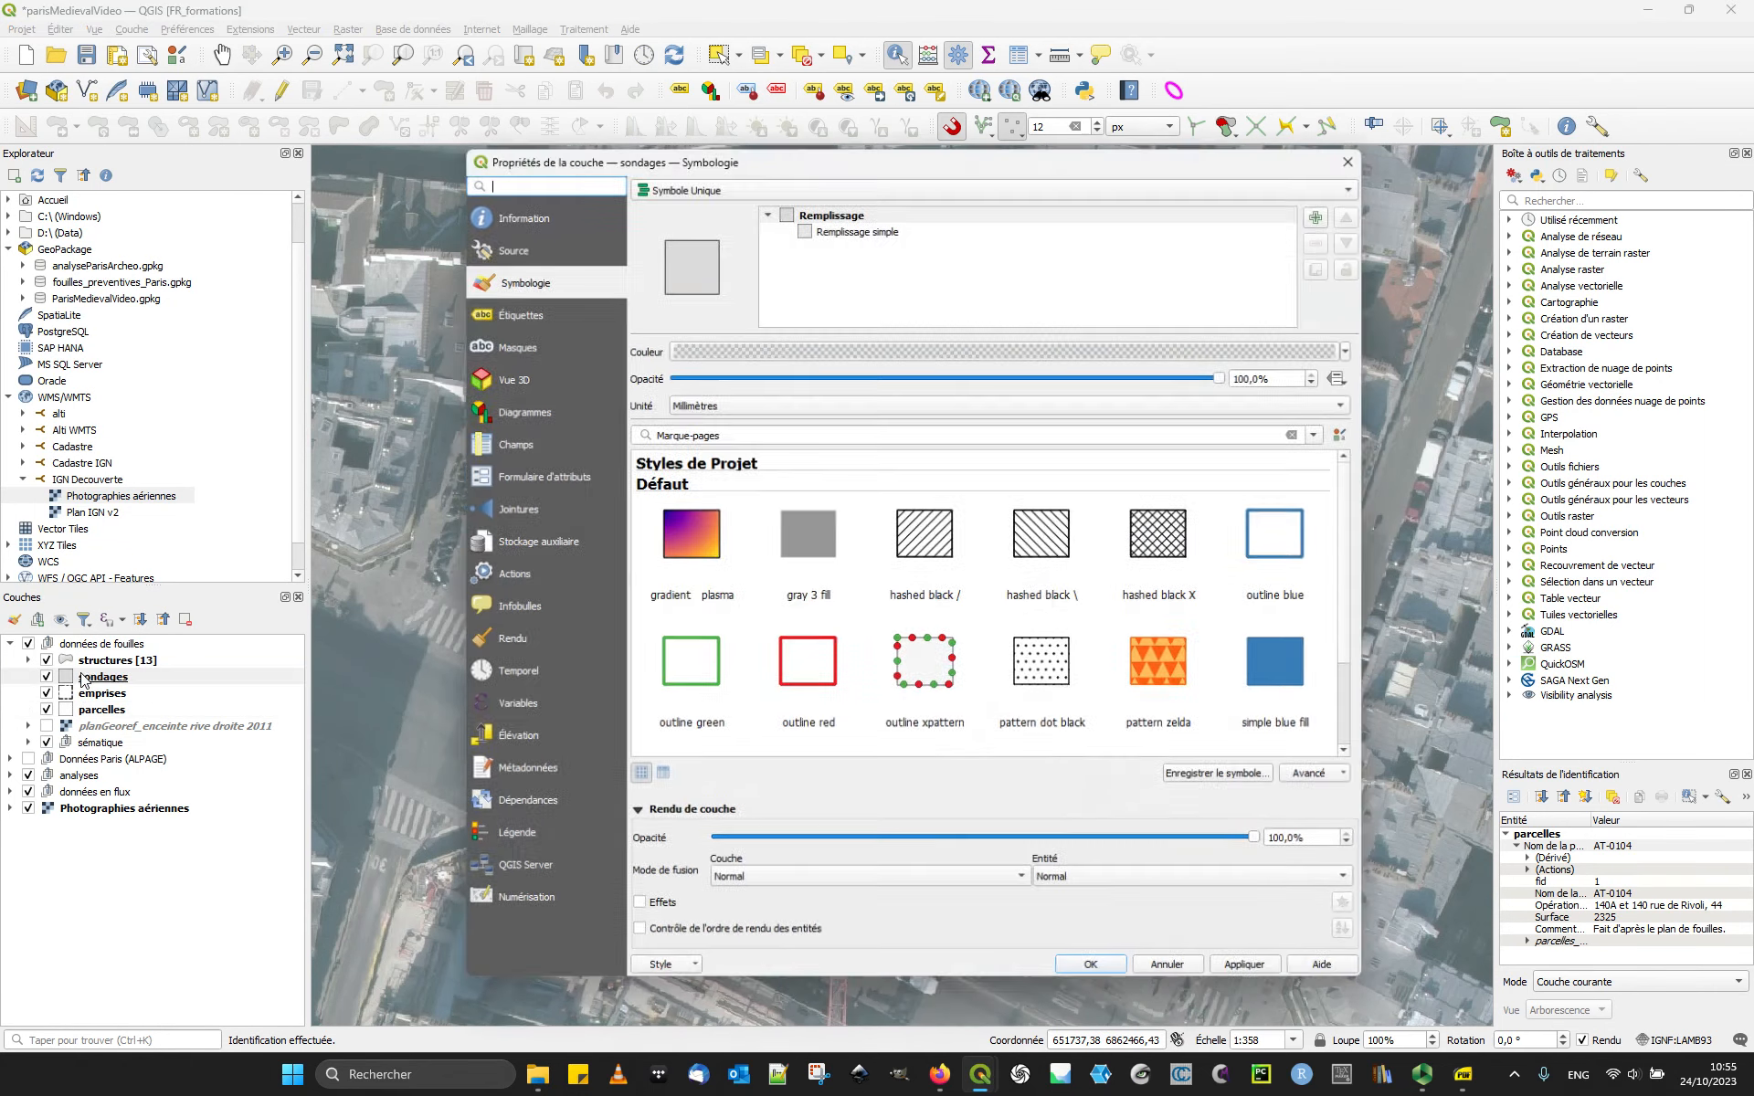
left_click(809, 231)
left_click(804, 212)
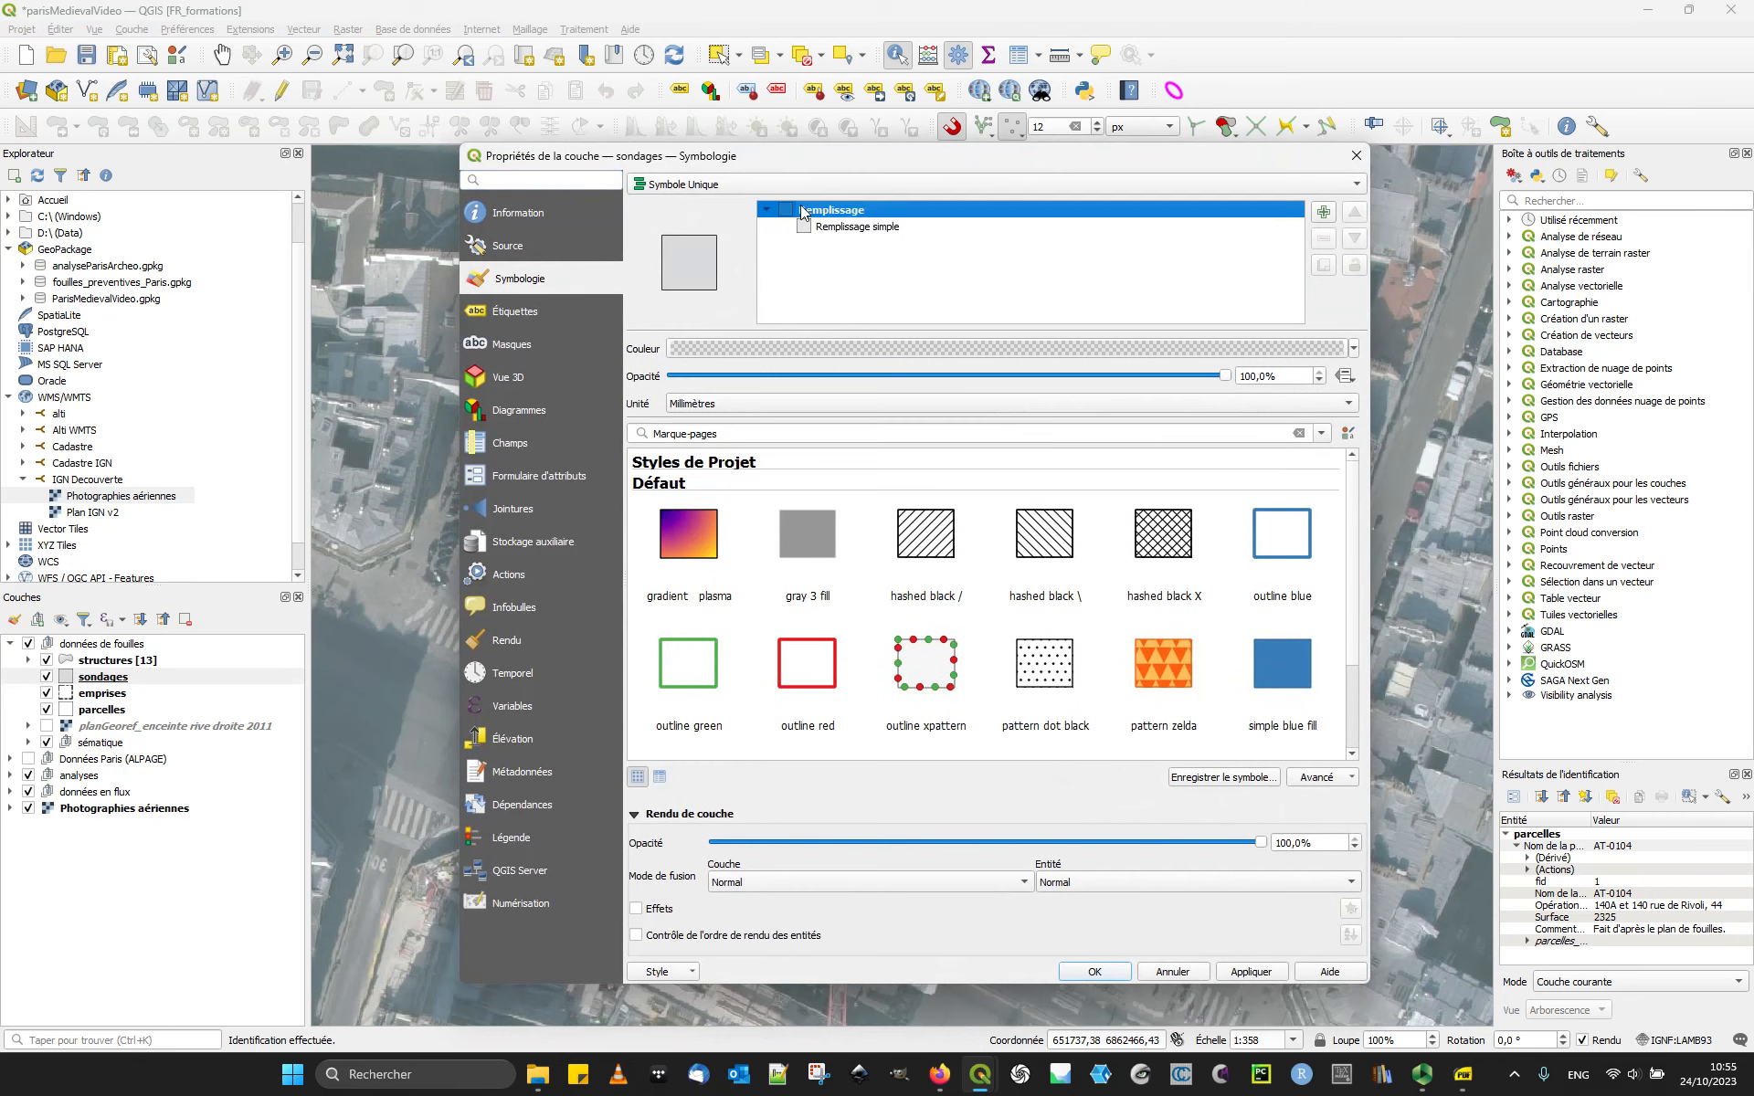
left_click(804, 231)
left_click(752, 350)
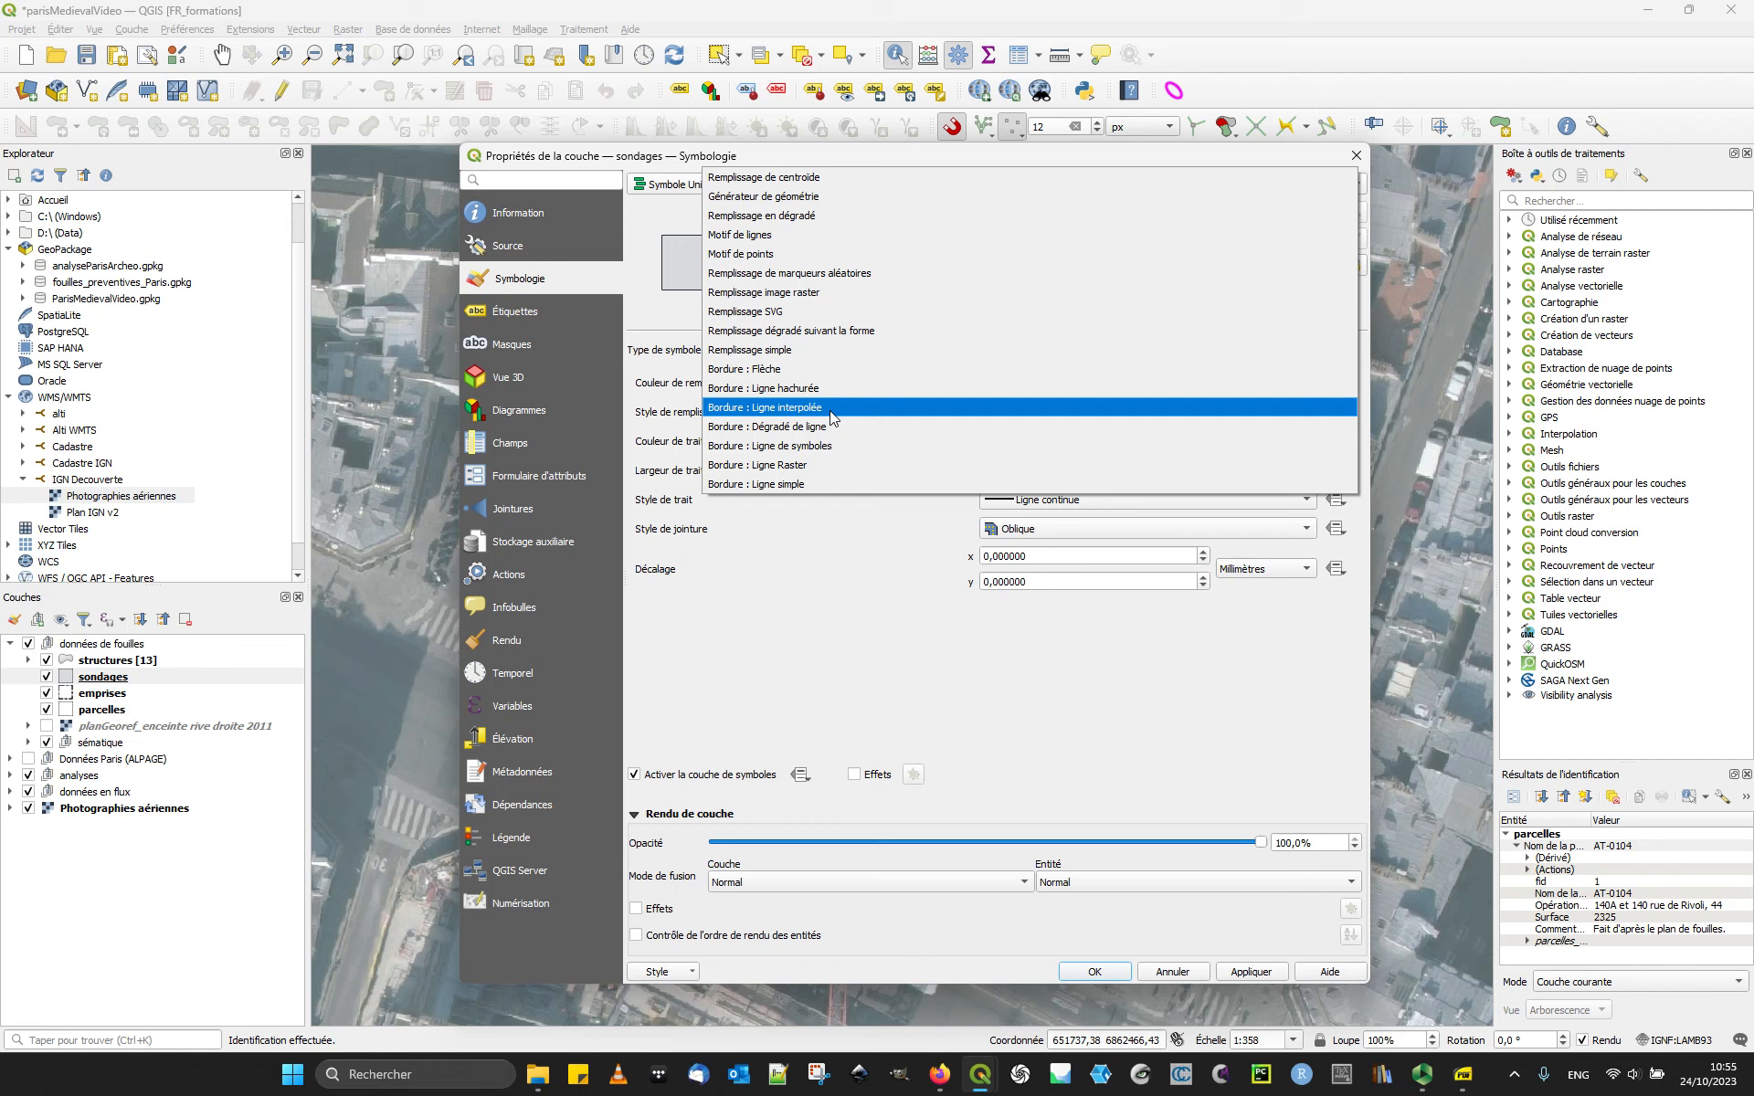
left_click(826, 483)
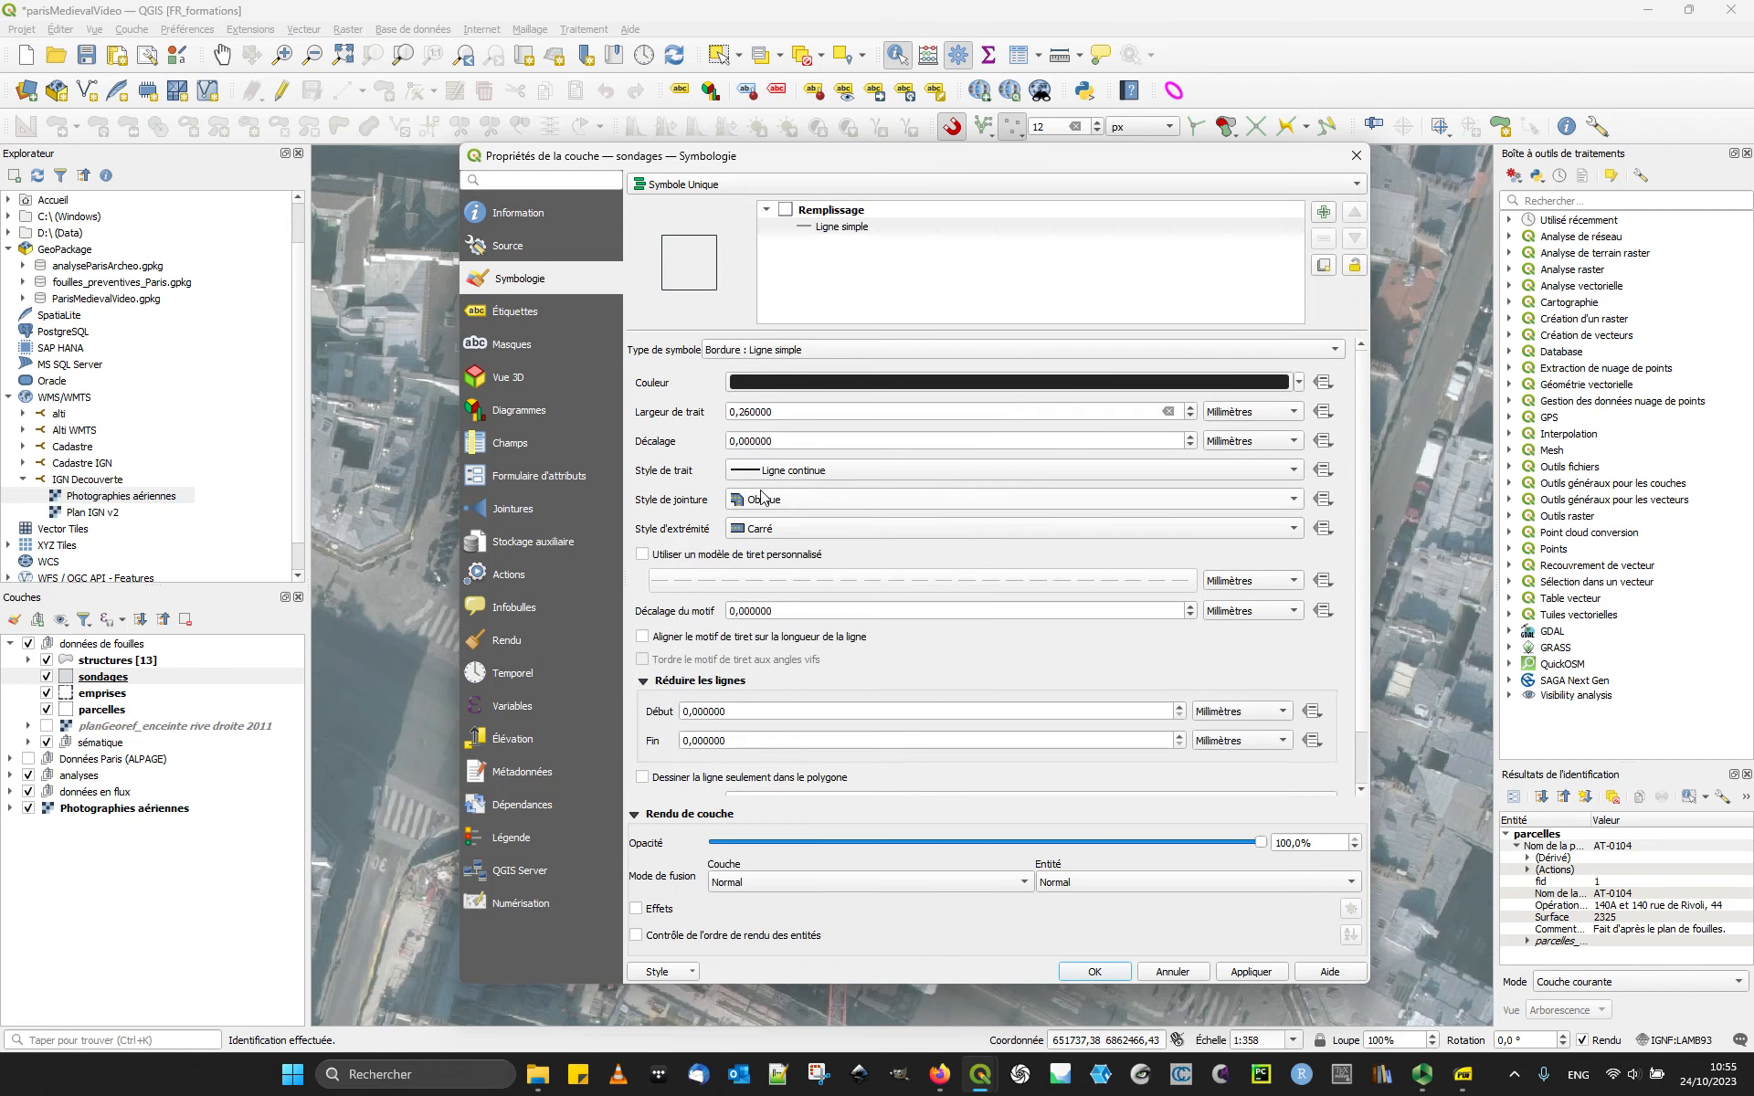
scroll(822, 413, "up", 1)
left_click(1092, 972)
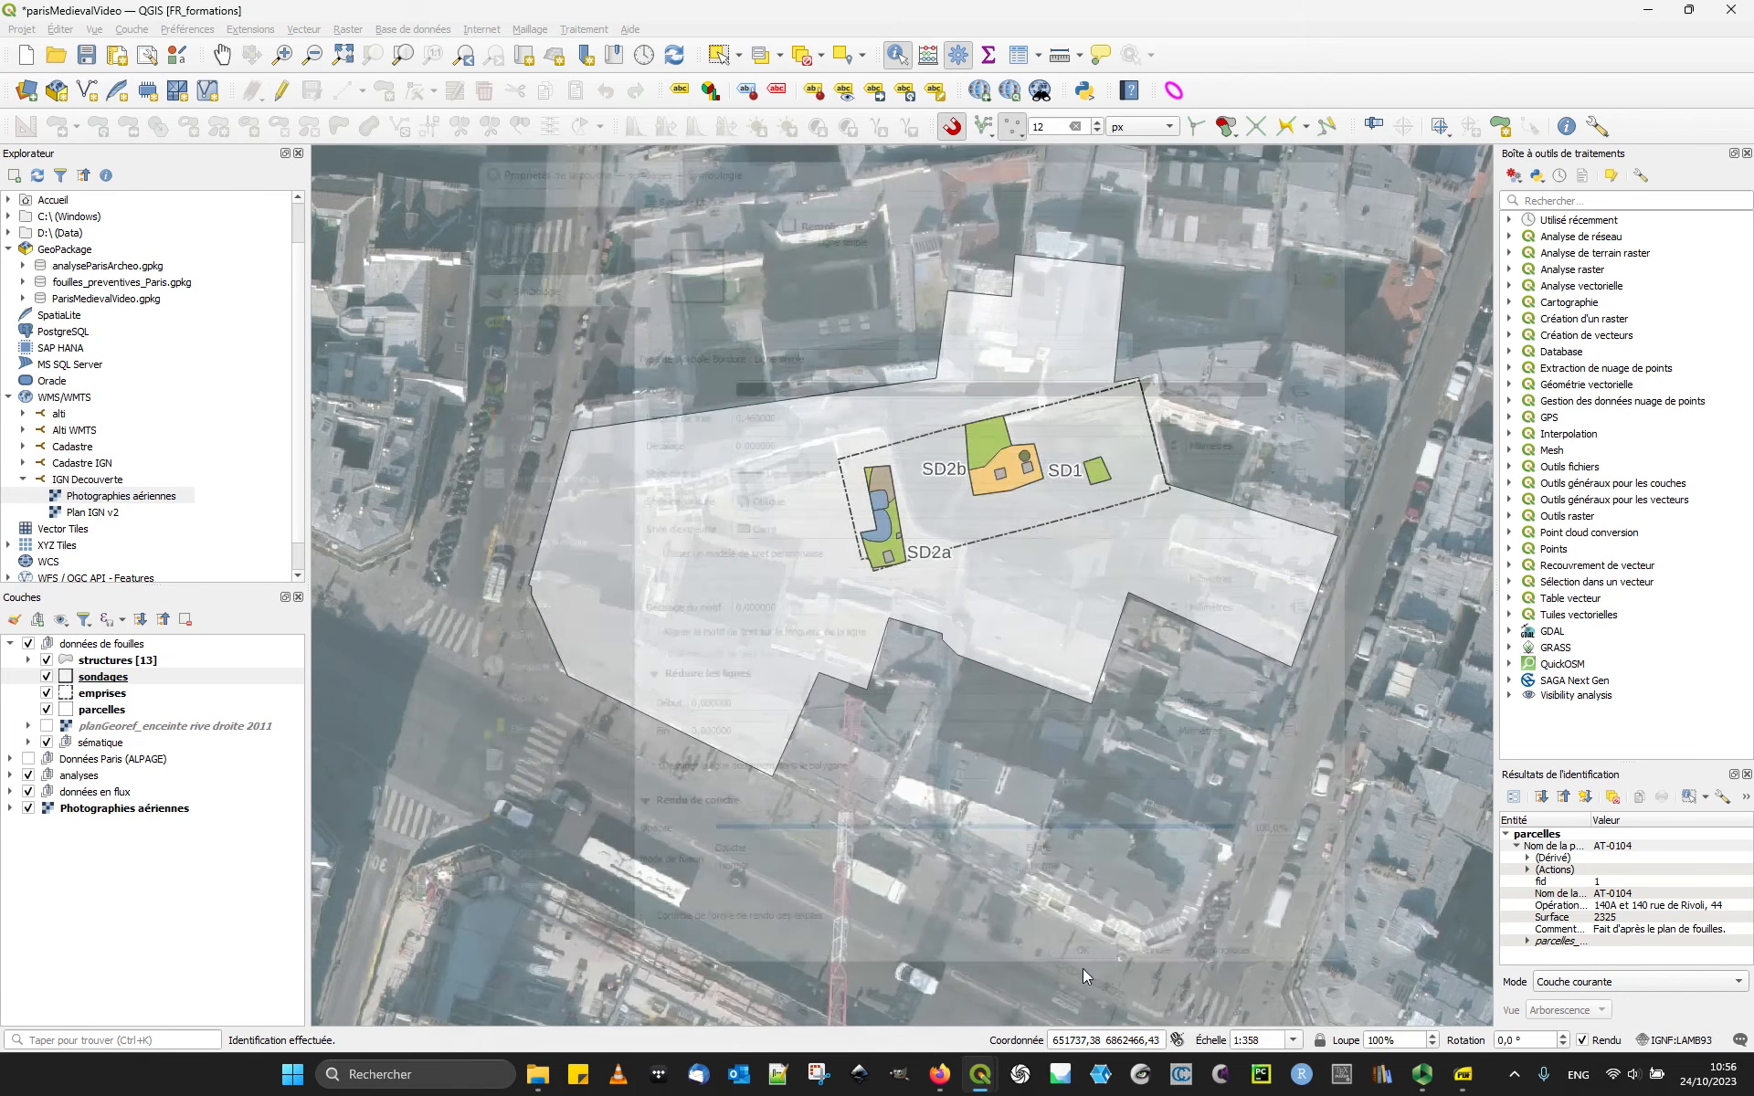
Step: Lighten the sondages layer's outline colour from near black to a medium grey and apply the symbology
double_click(75, 681)
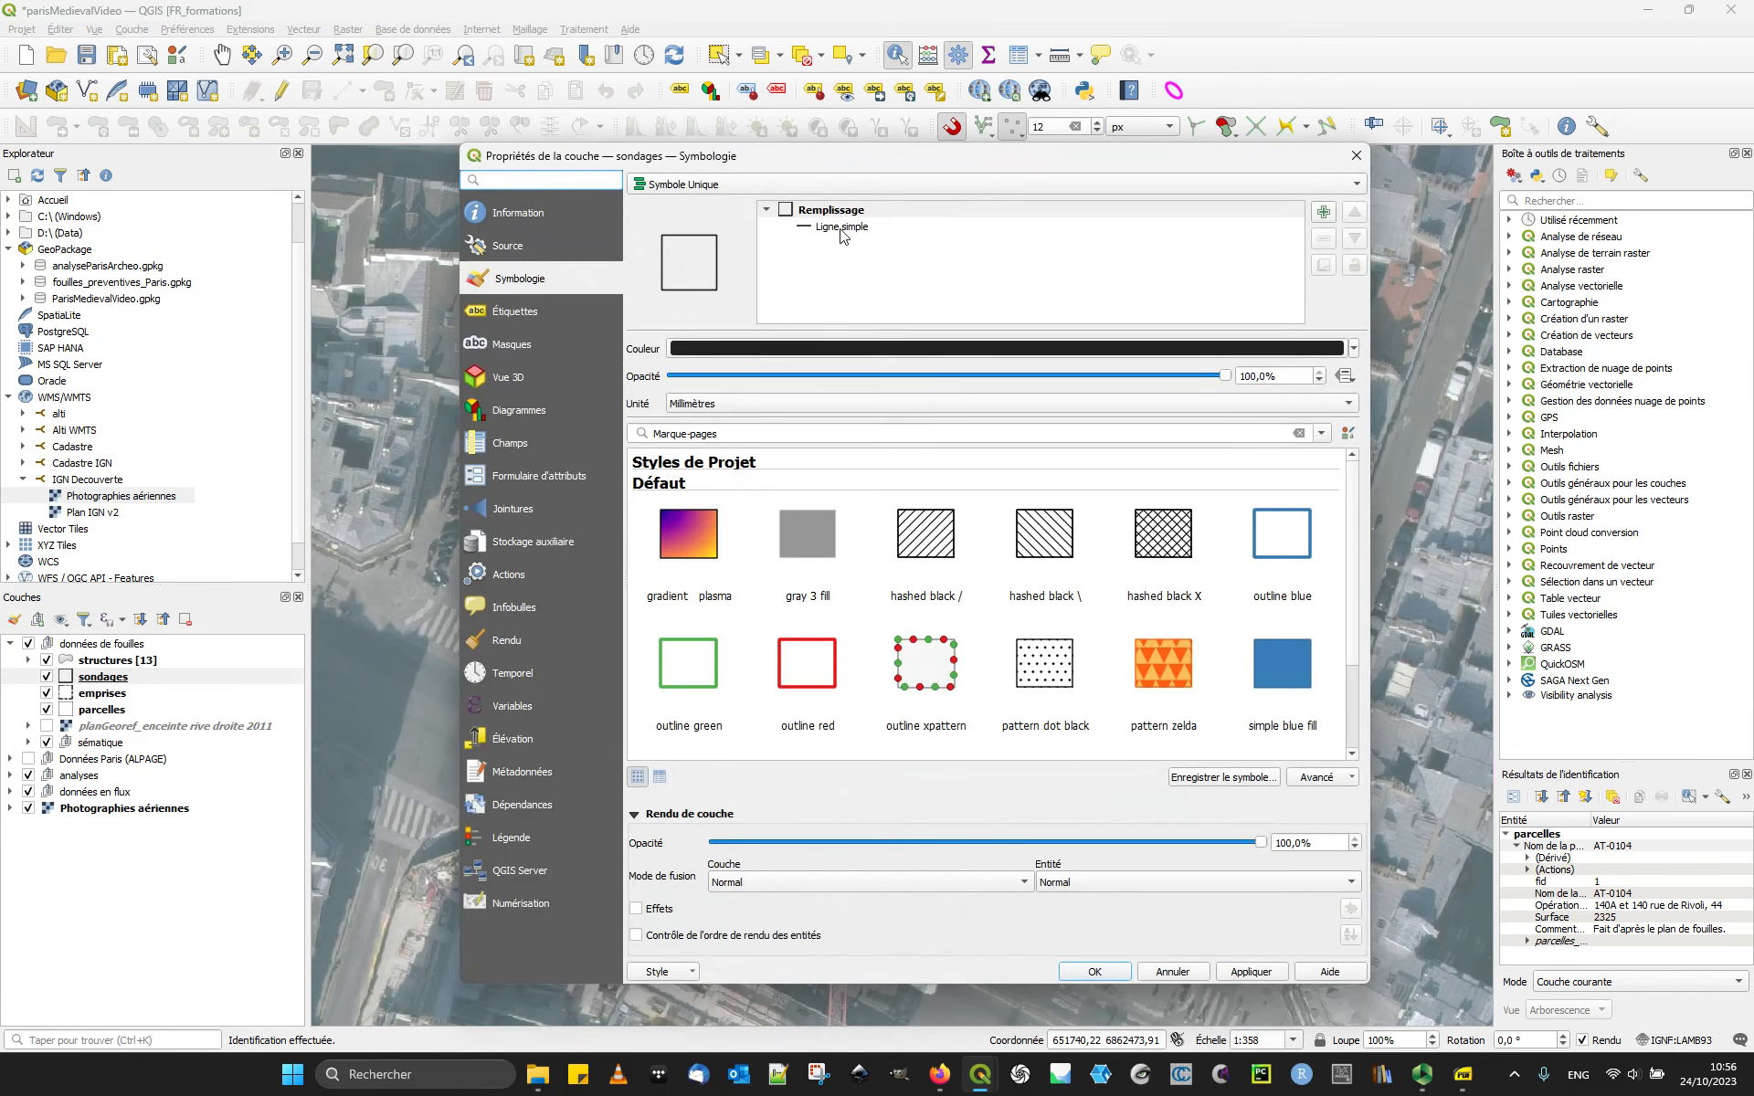
left_click(807, 354)
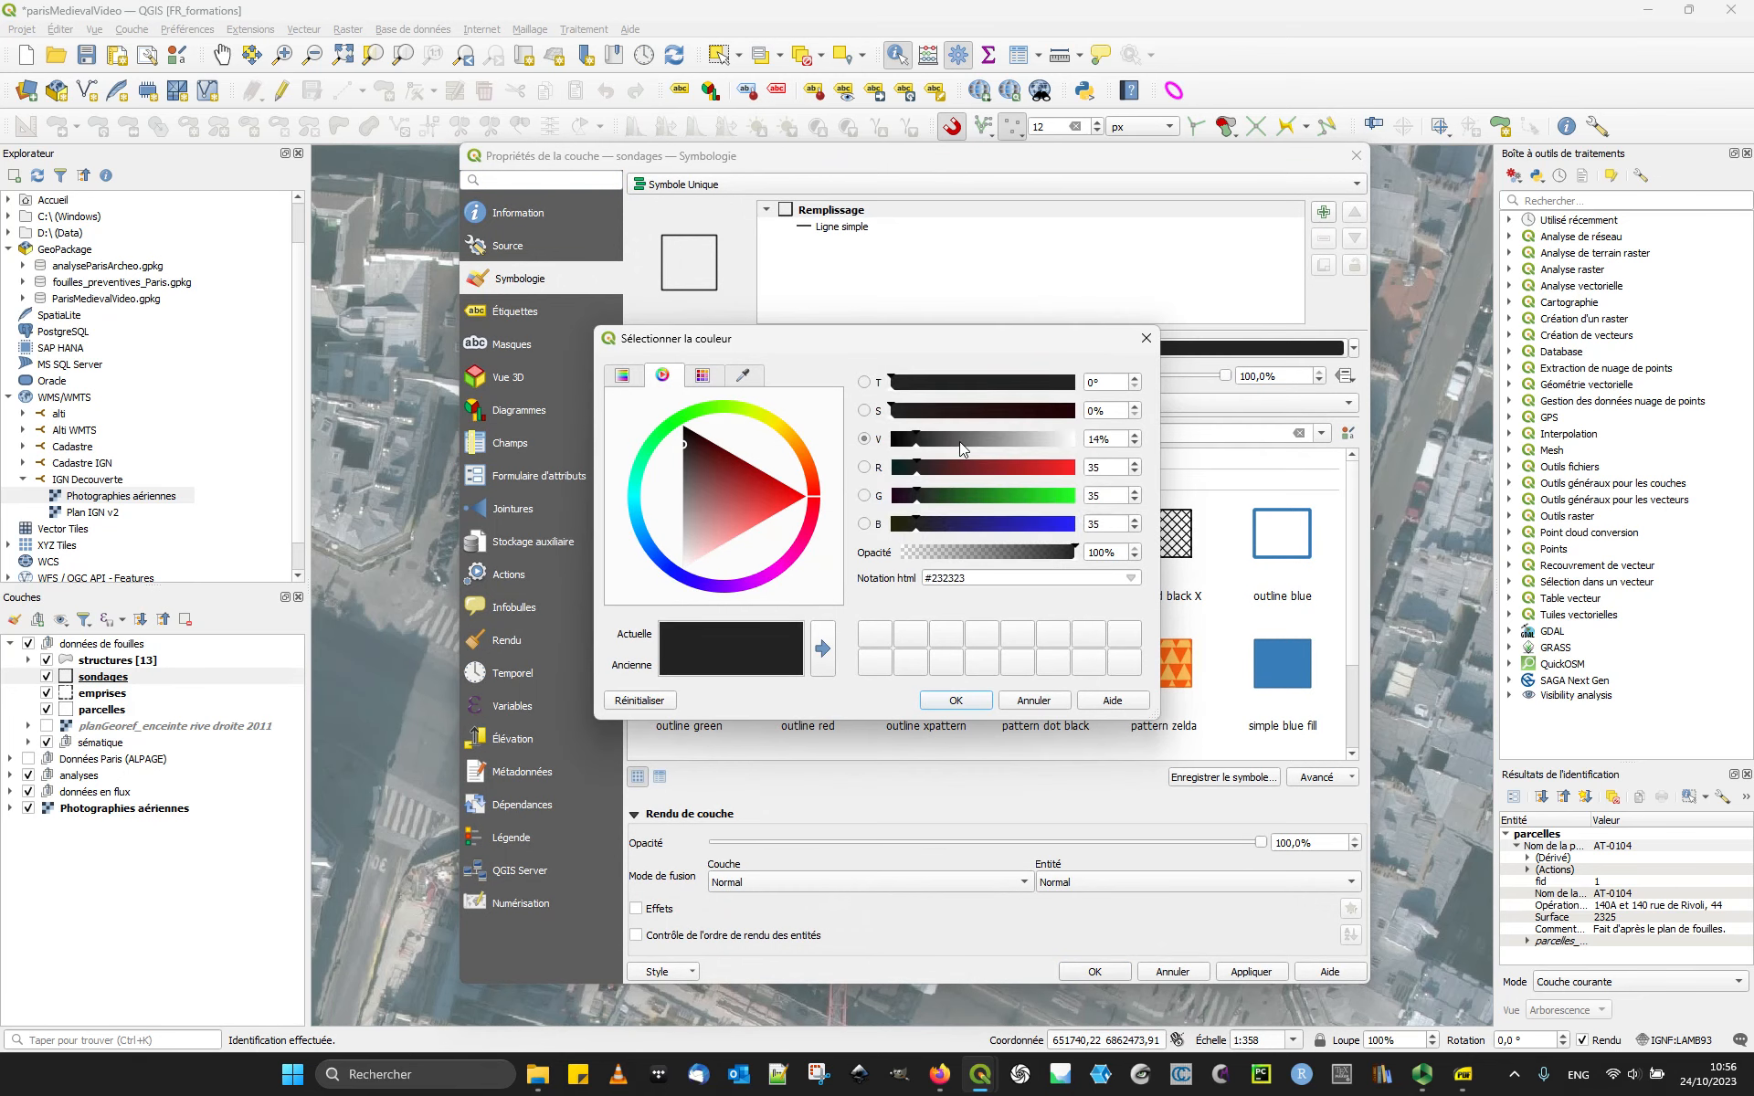
left_click_drag(961, 442, 975, 443)
left_click(956, 700)
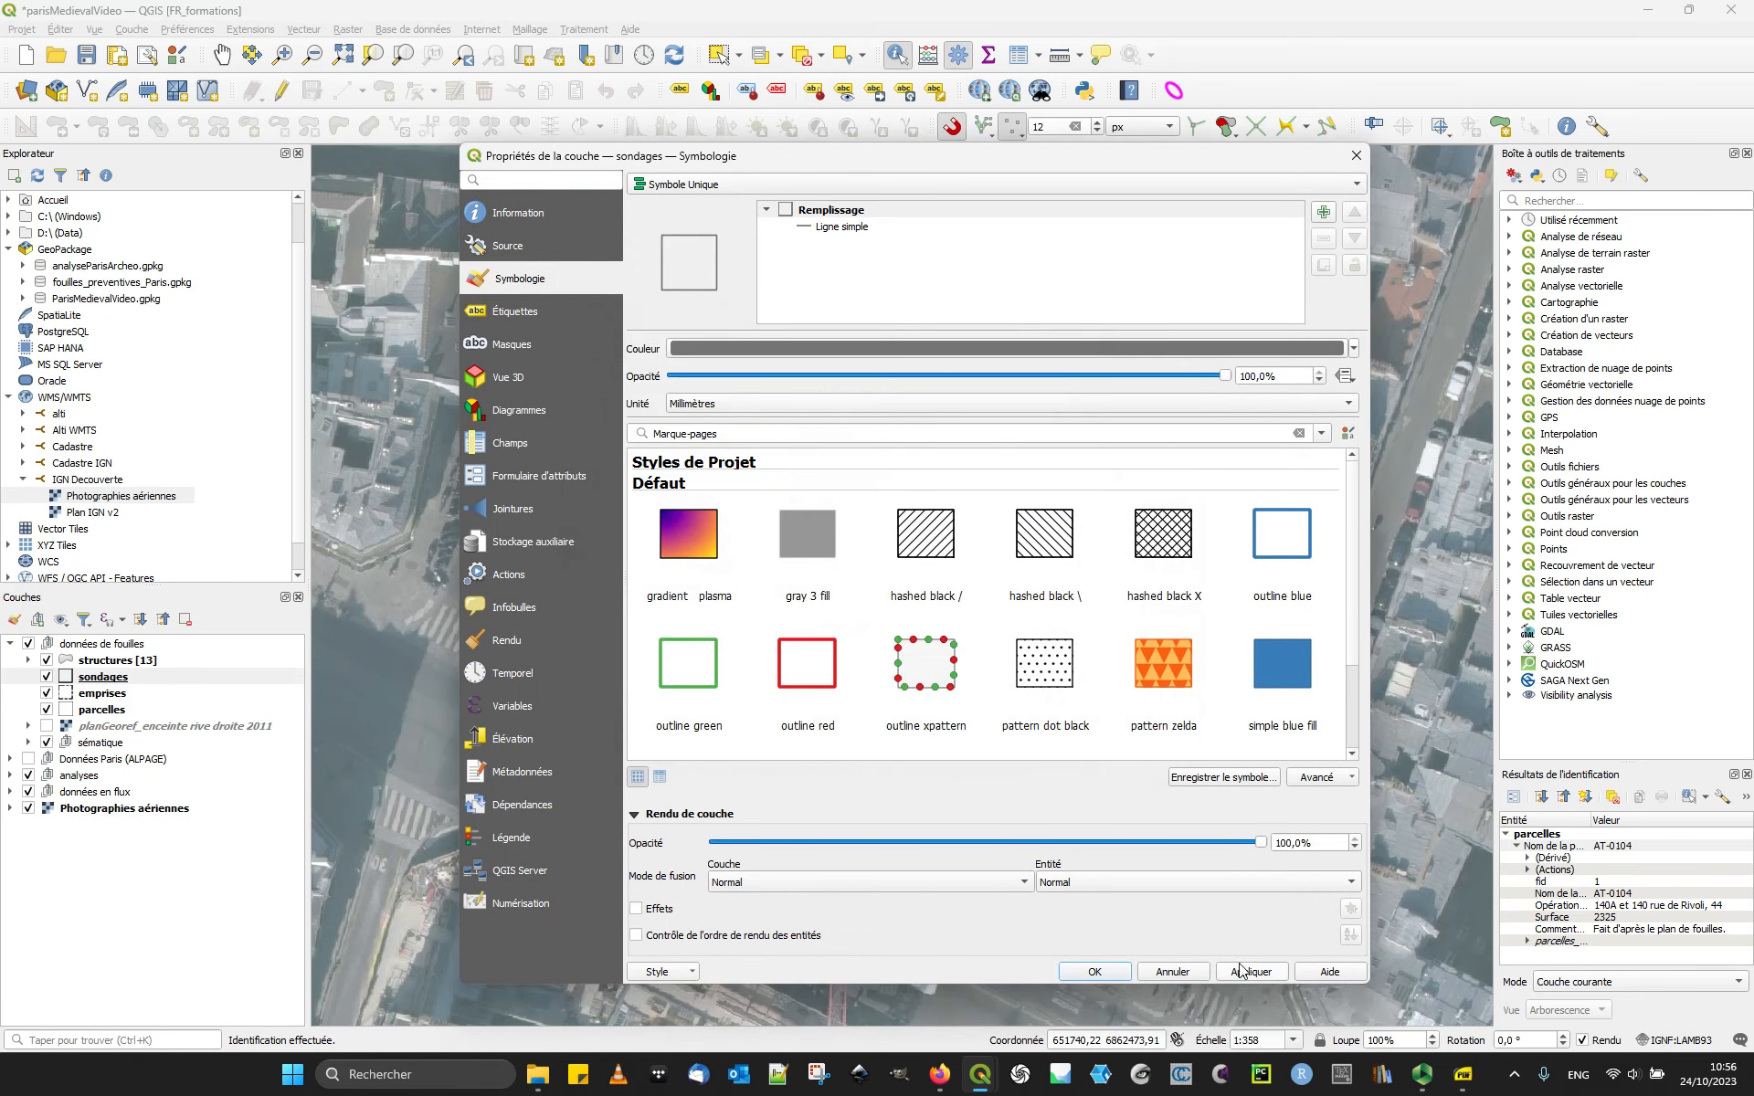
left_click(1095, 973)
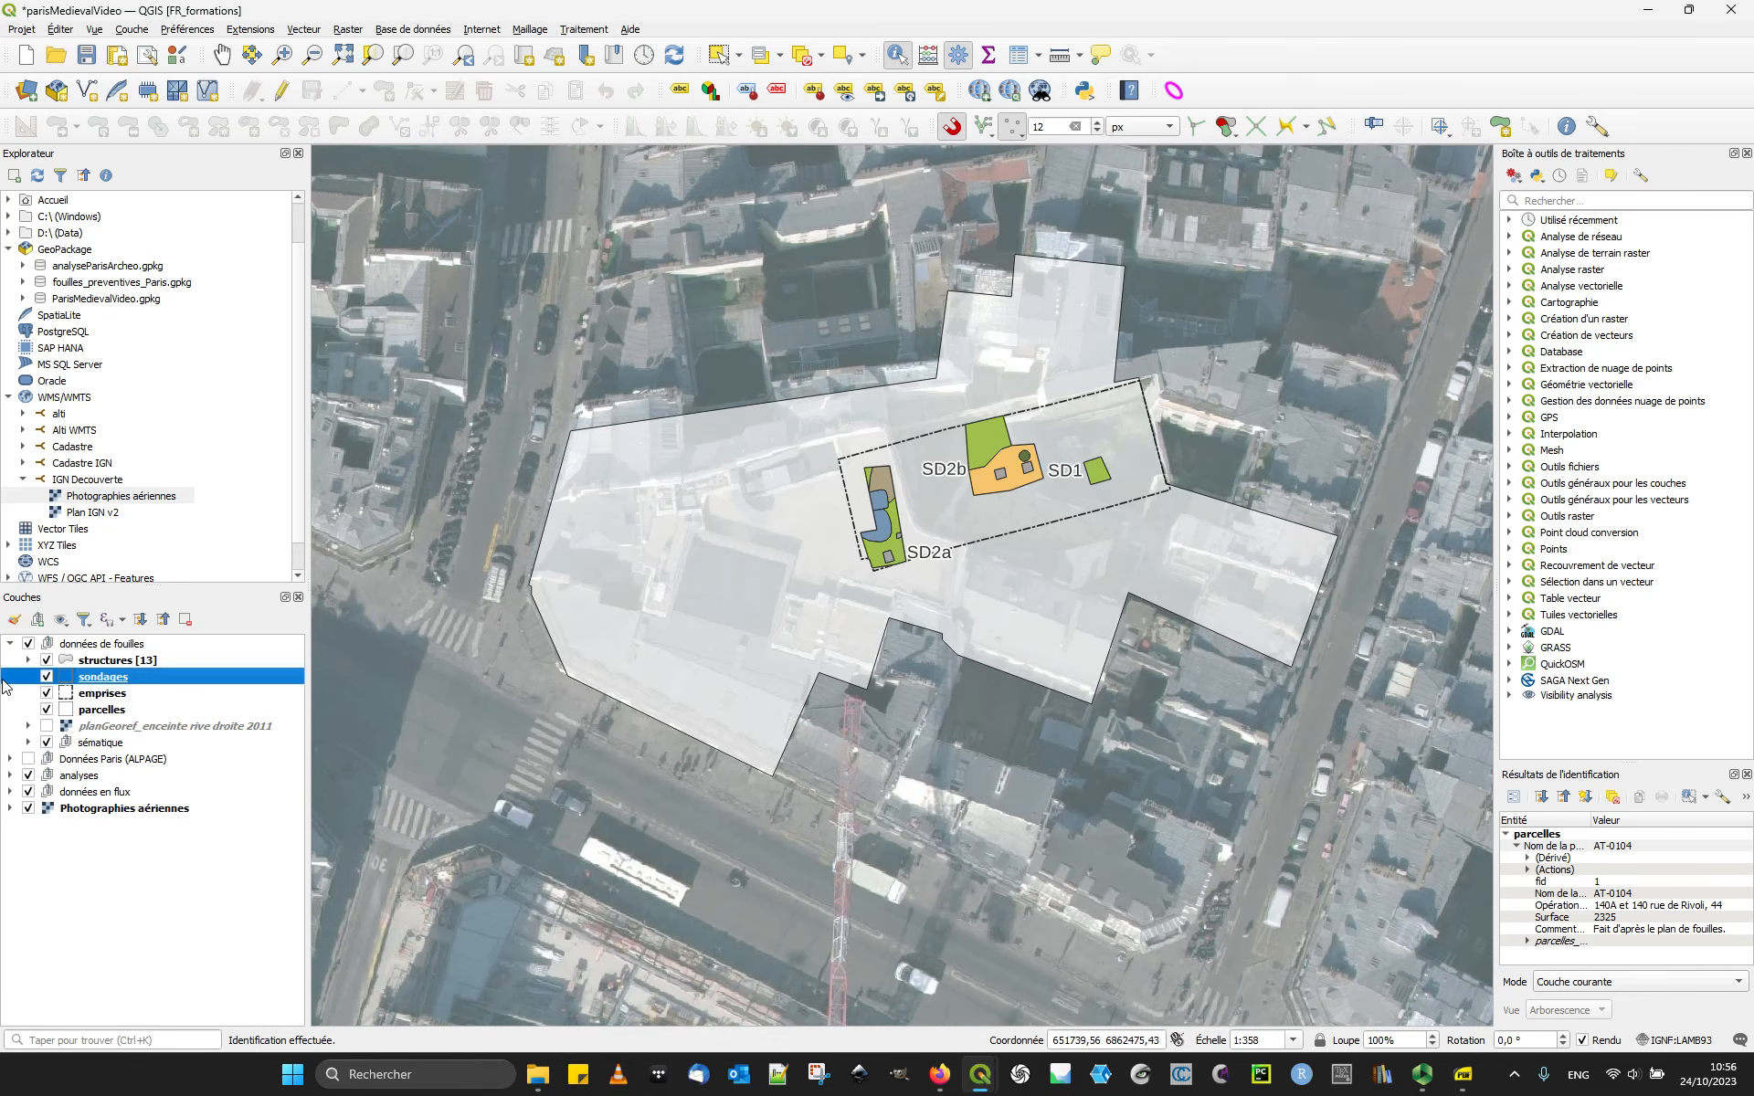
double_click(67, 680)
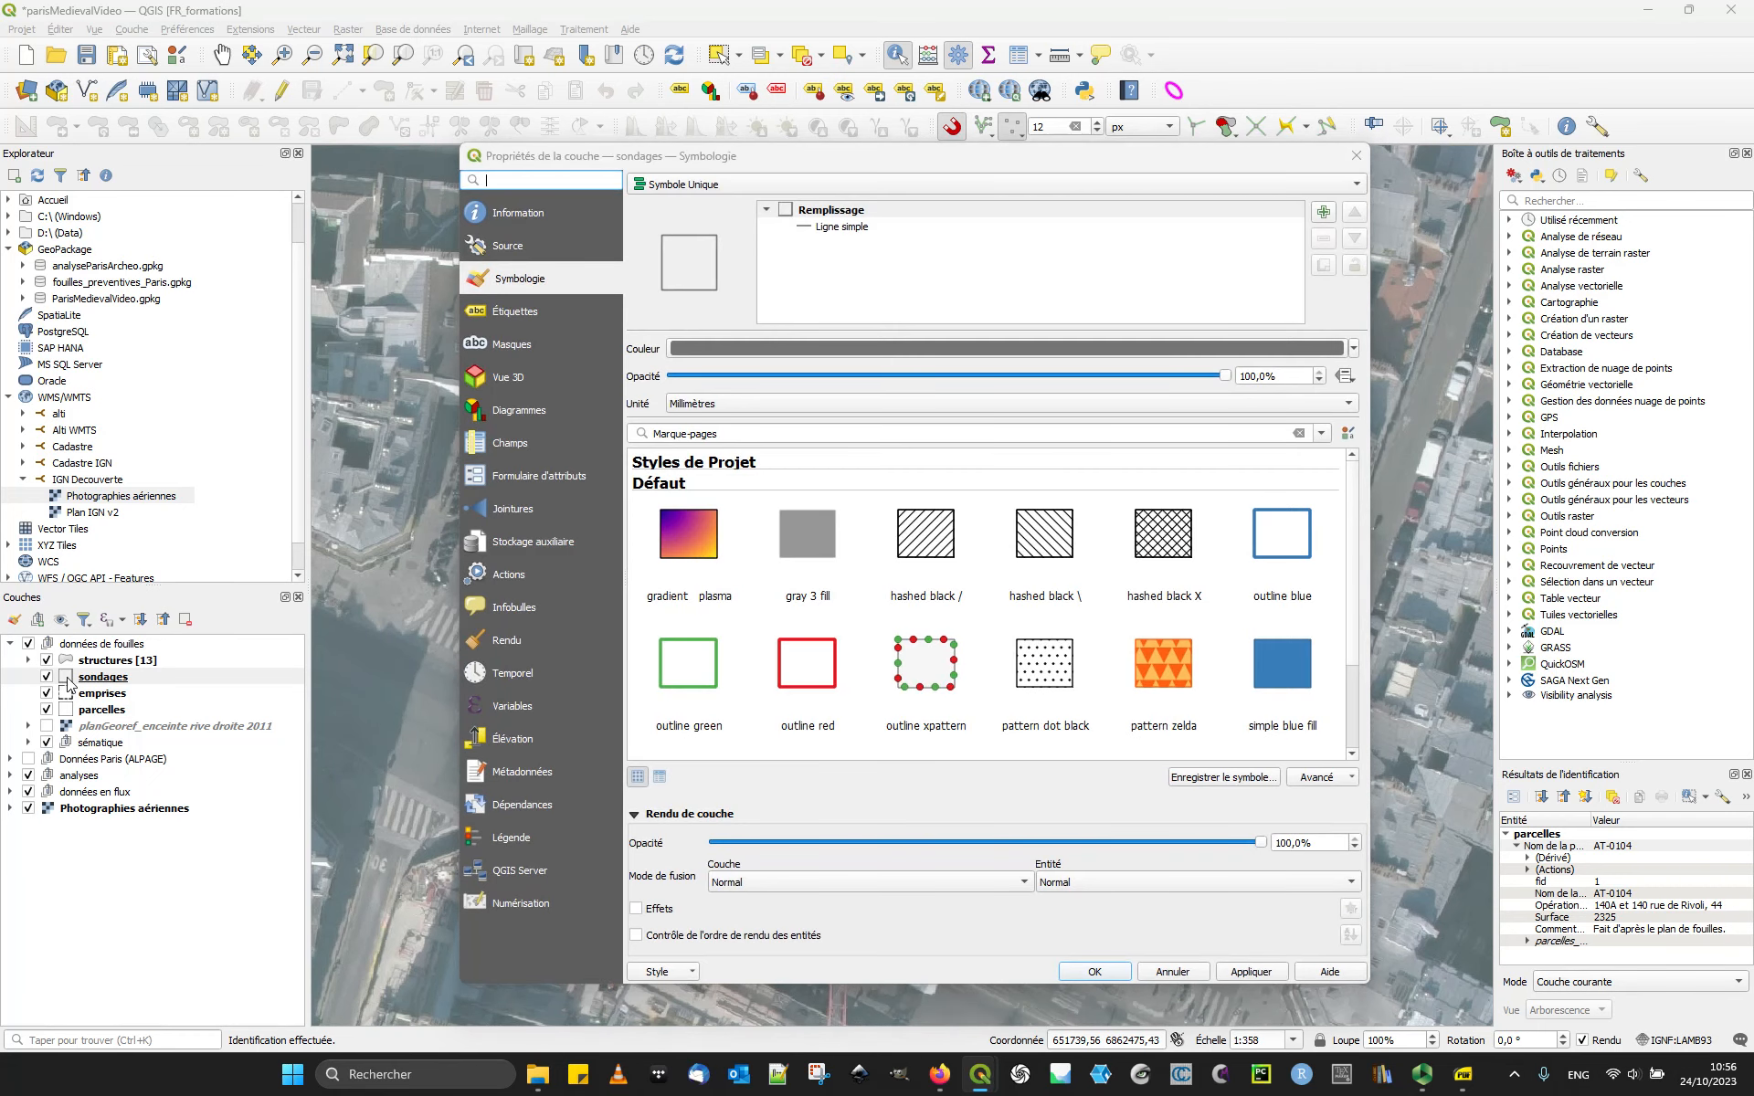
left_click(1251, 971)
left_click(1095, 971)
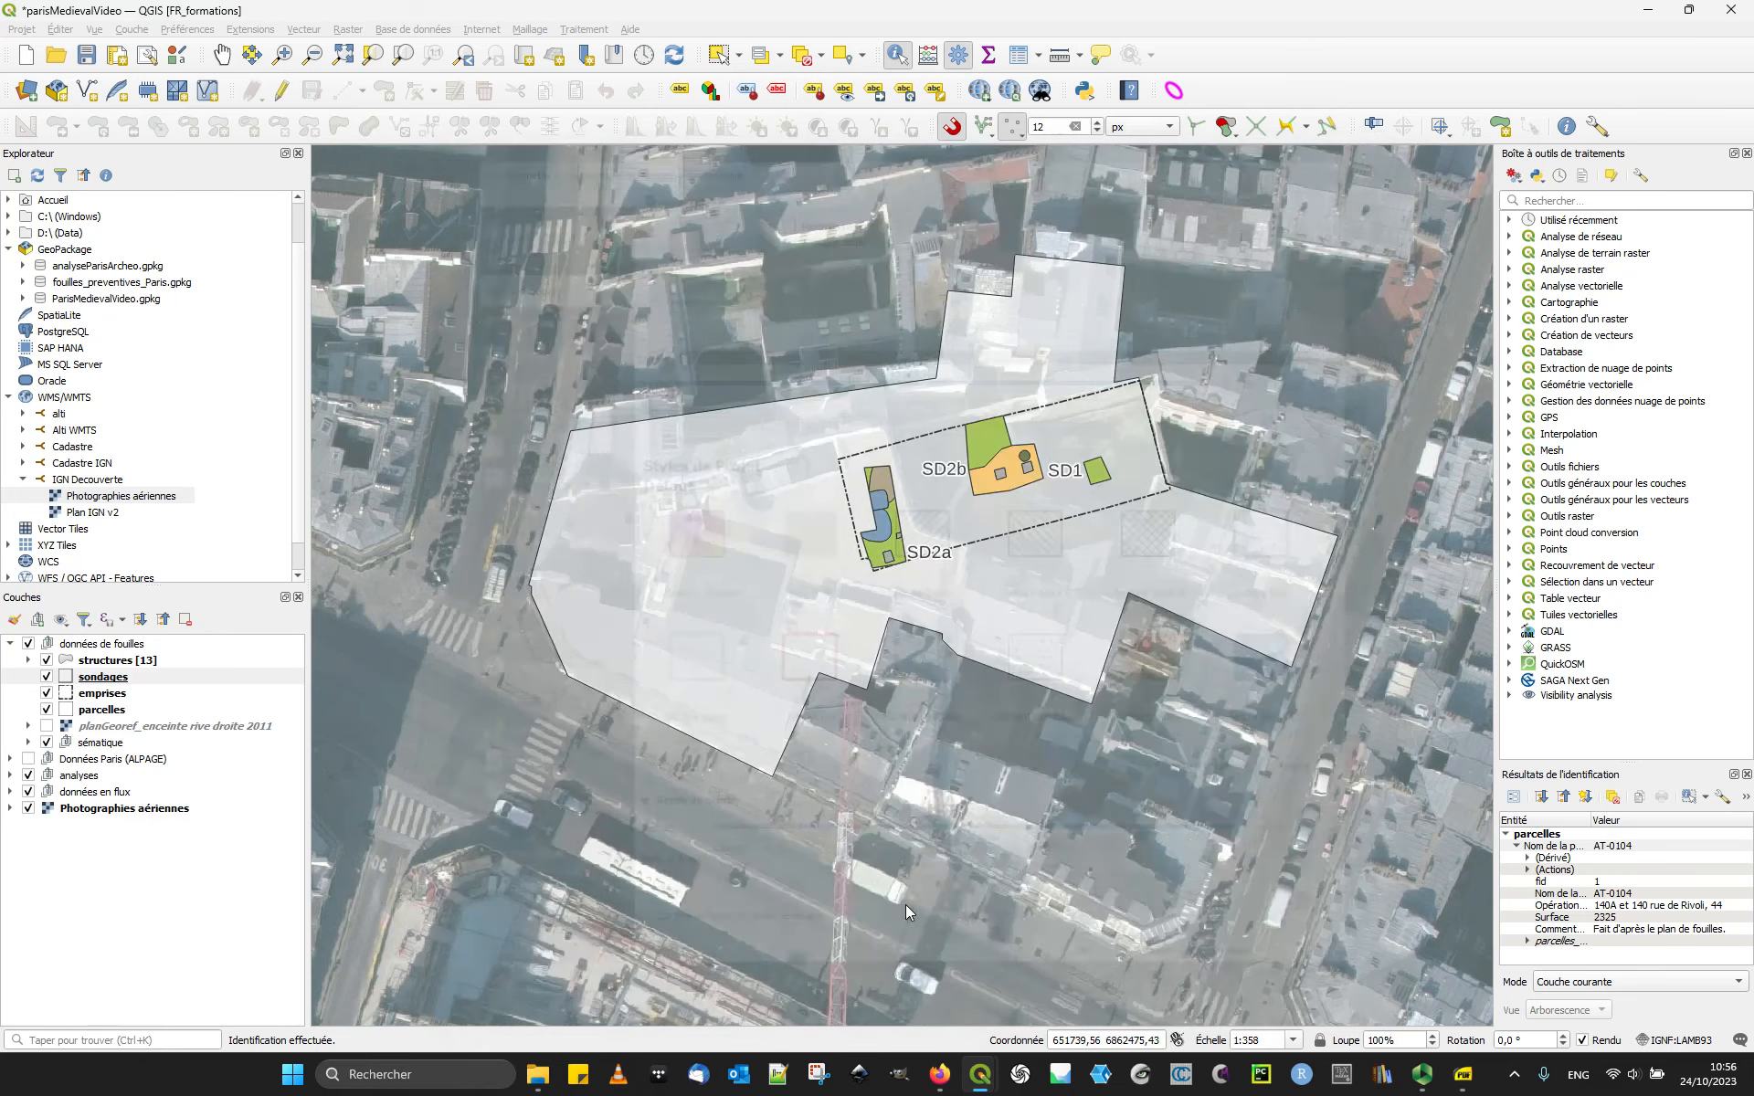
Step: Place the sondages layer above the structures layer in the données de fouilles group and check the trench outlines on the map
left_click_drag(105, 660, 105, 684)
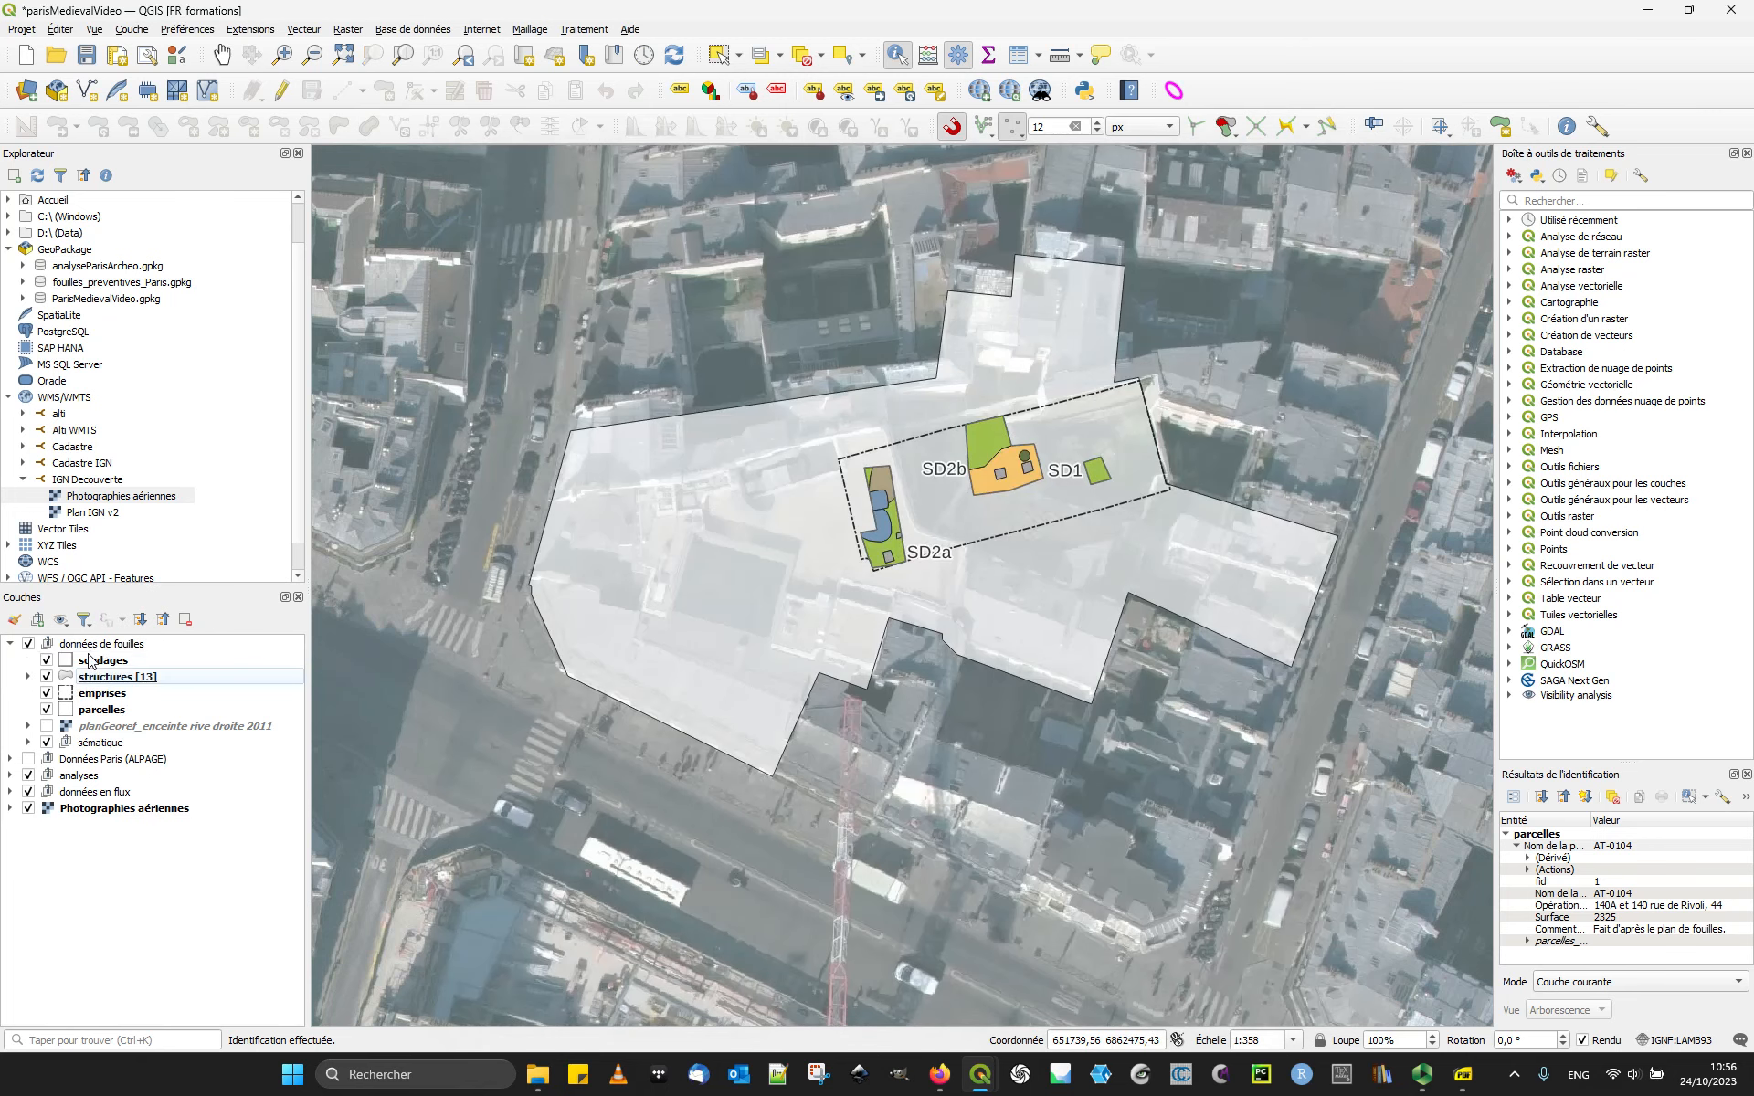
scroll(882, 505, "up", 1)
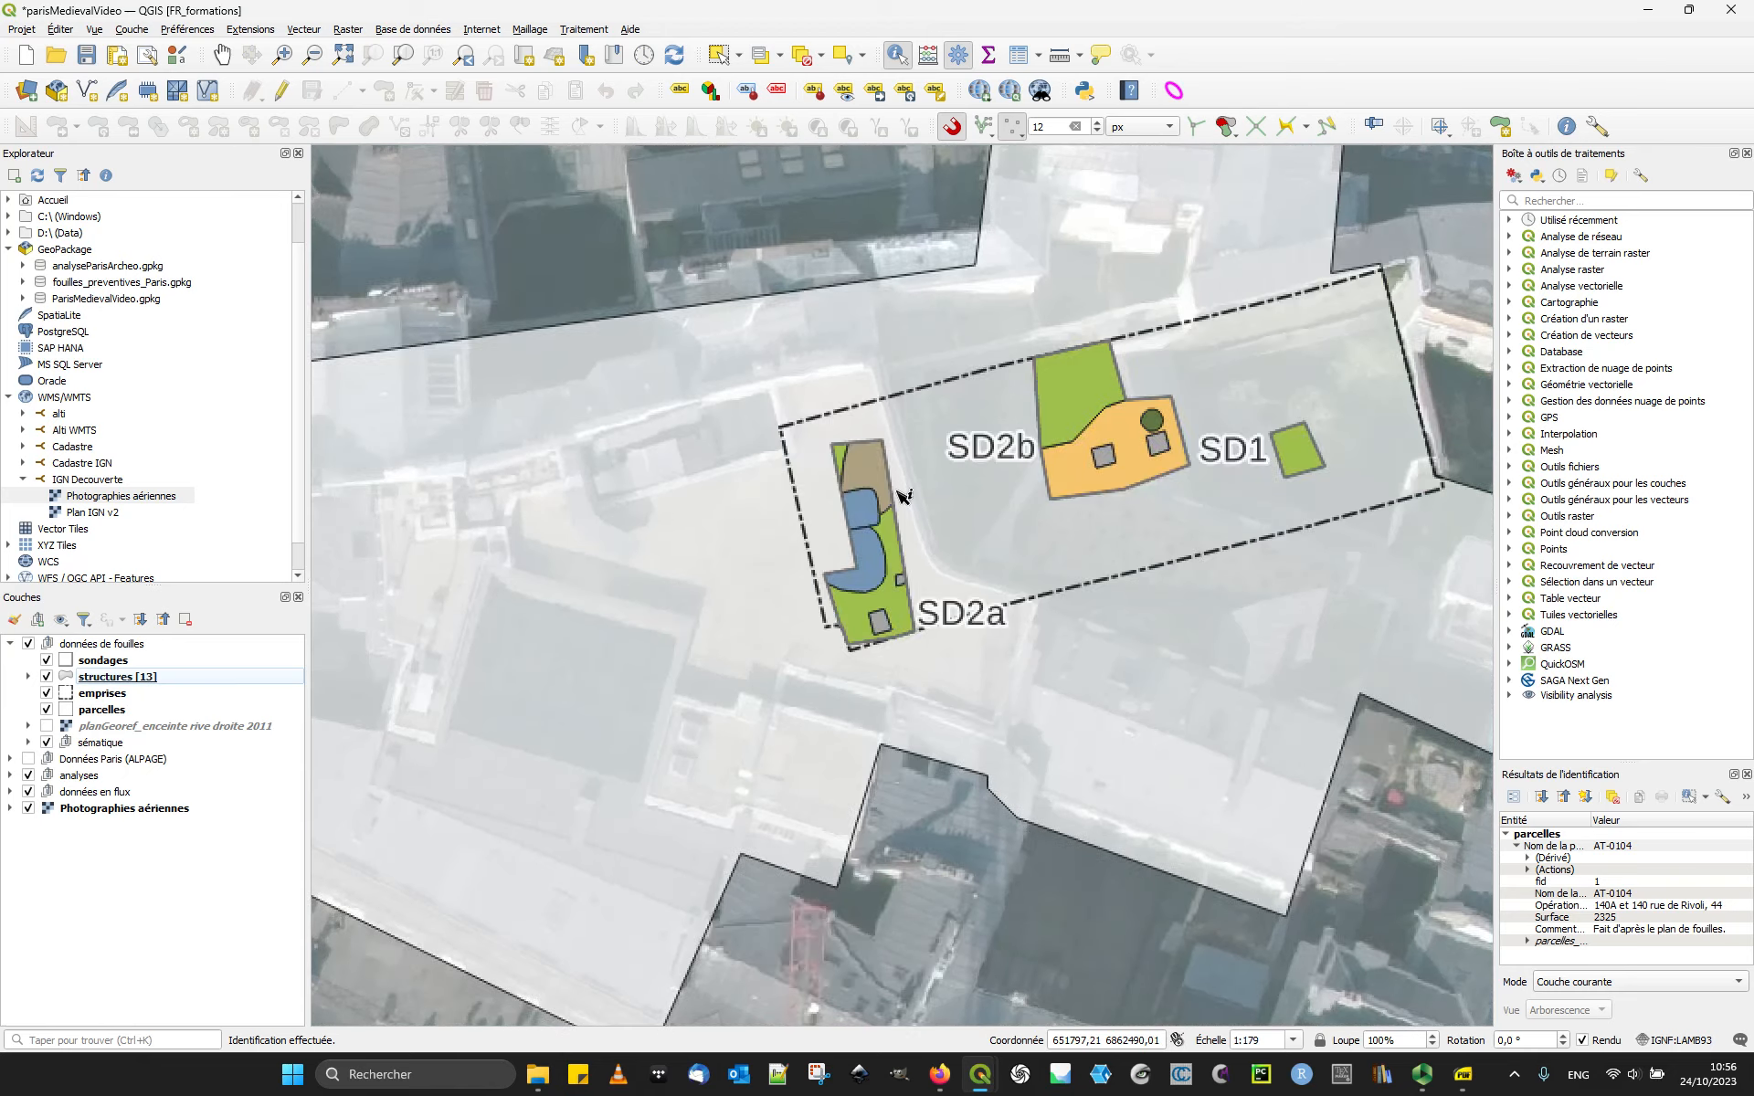
scroll(900, 498, "down", 1)
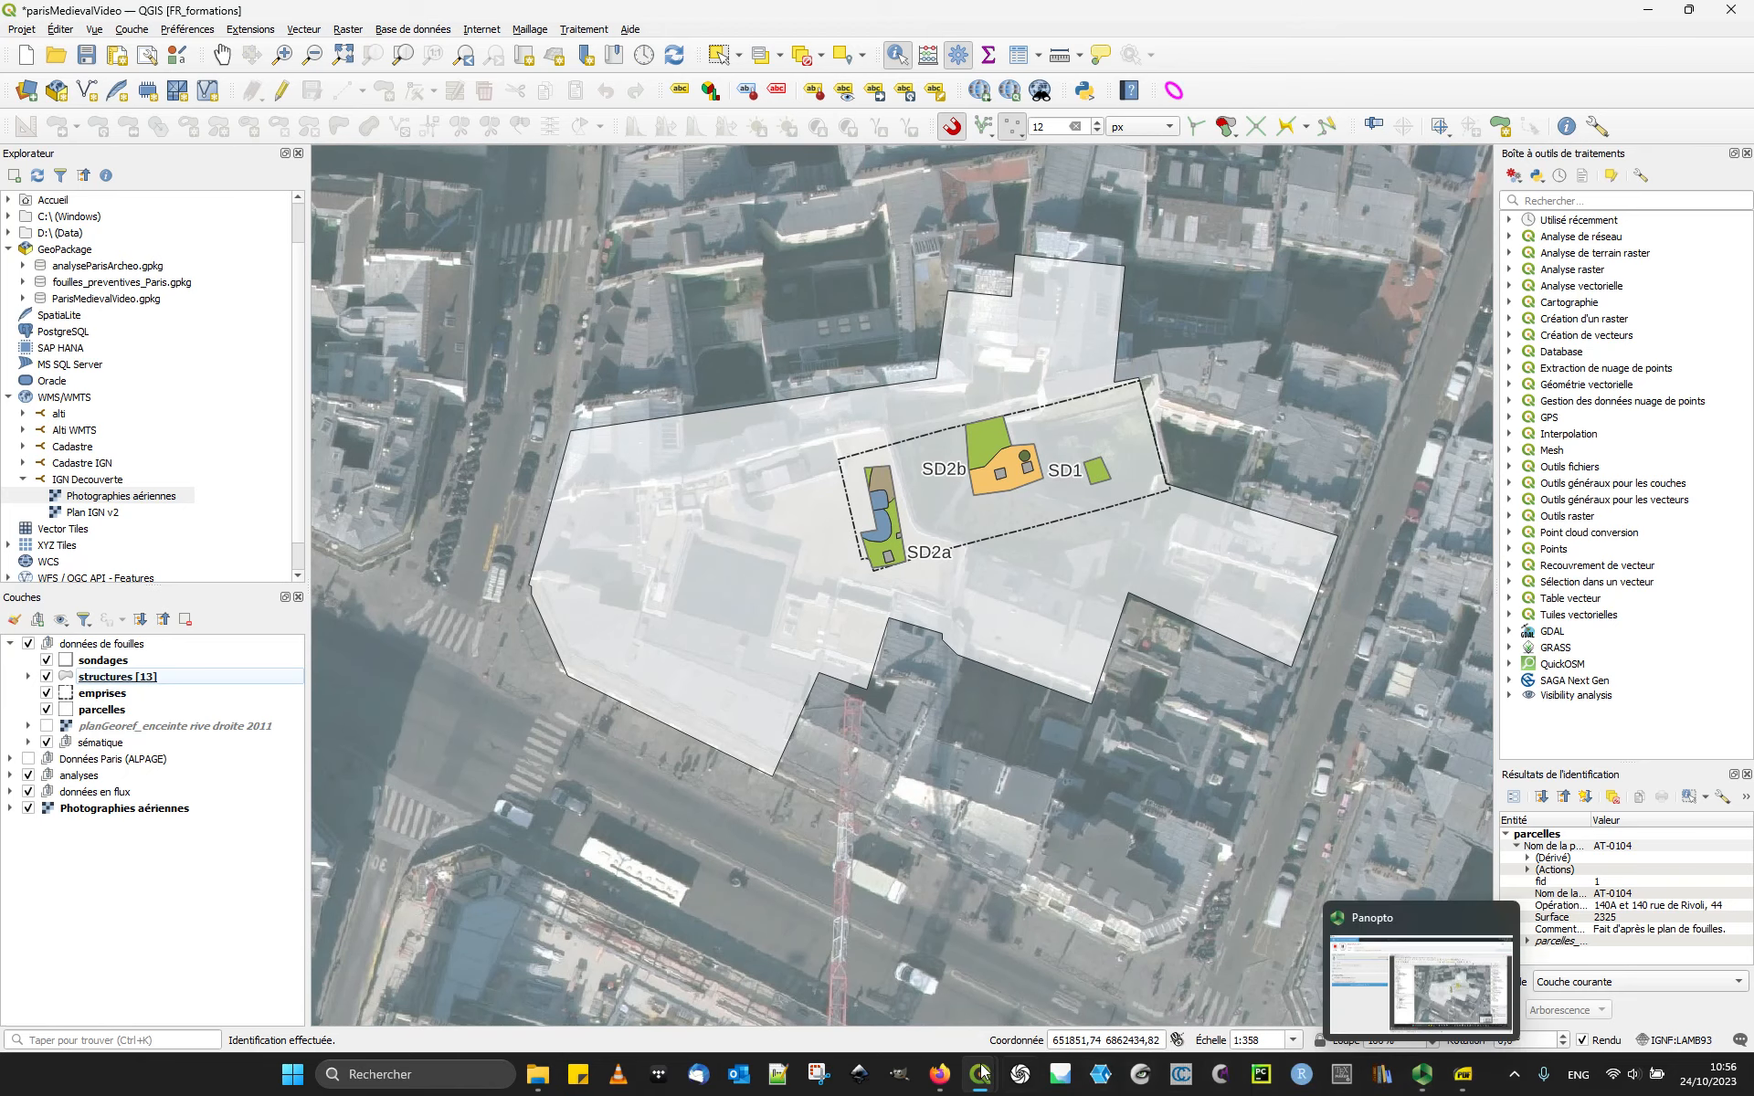
Step: Switch back to the Parcelle_0104 layout and examine the sondages symbol in the legend and on the map
mouse_move(981, 1075)
left_click(1179, 969)
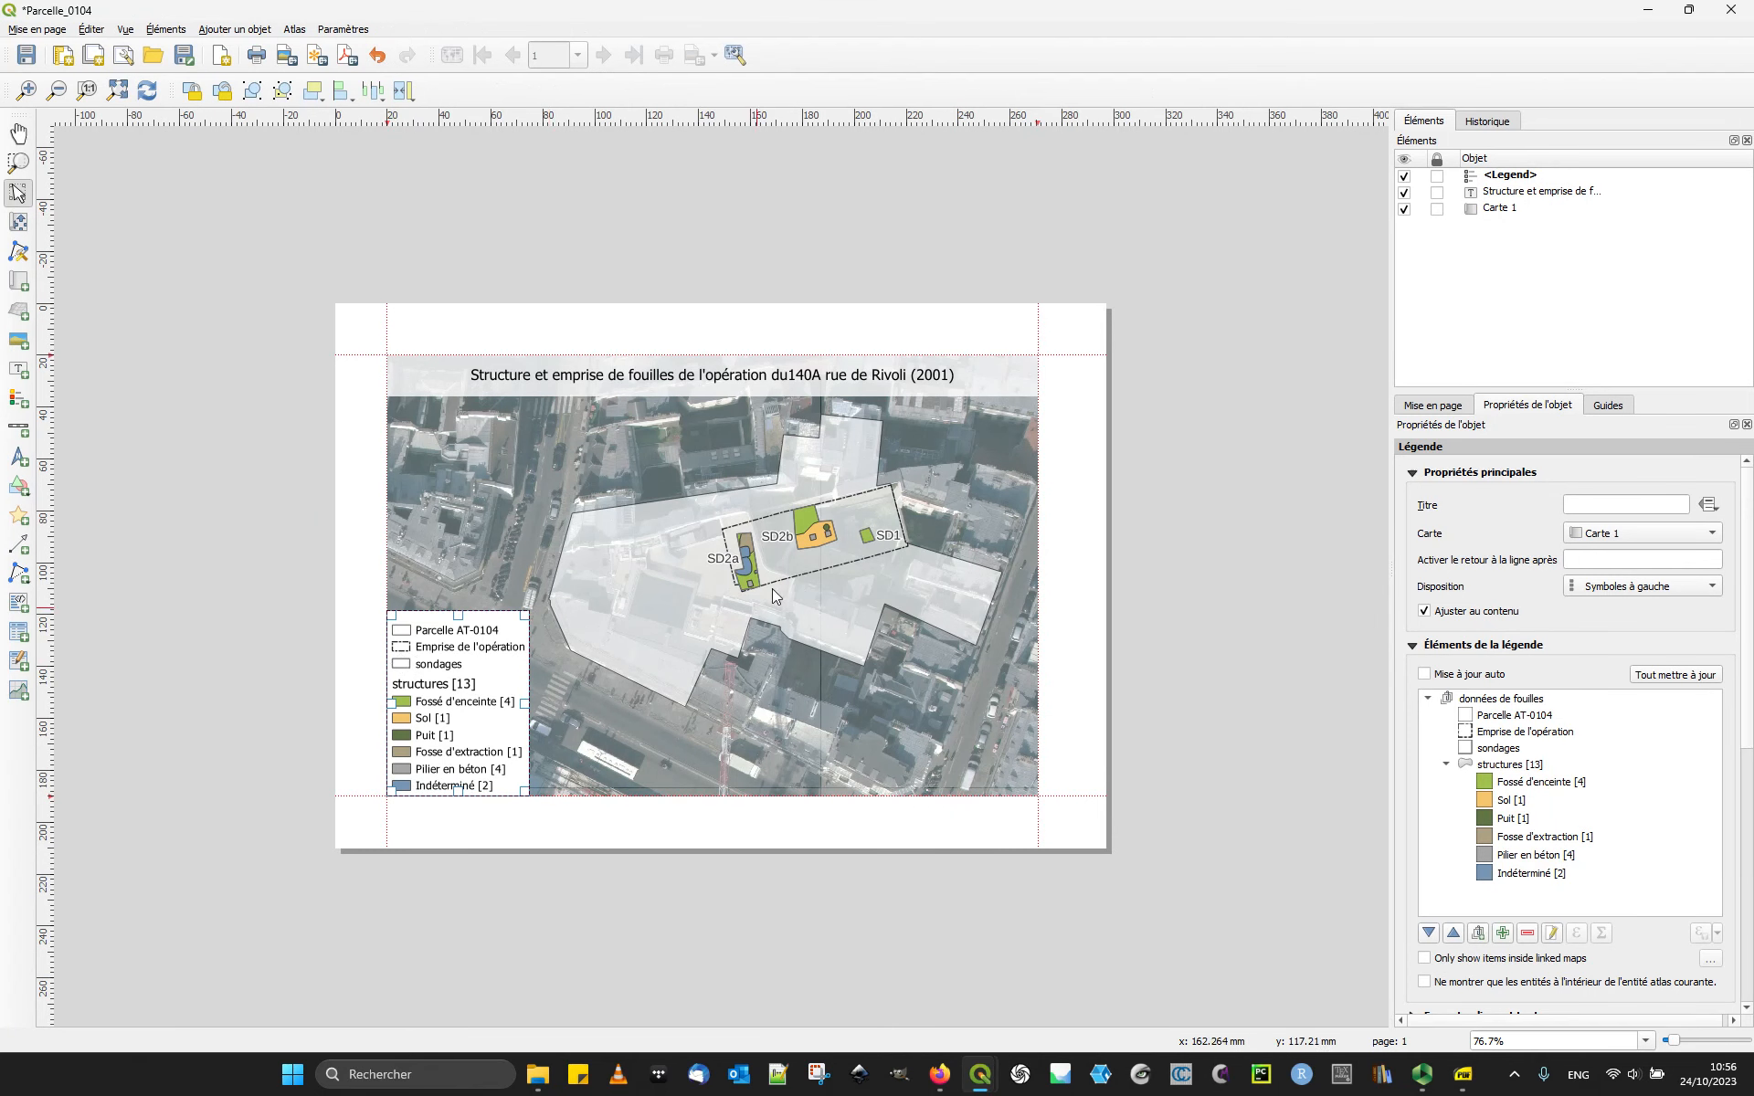
scroll(773, 559, "up", 1)
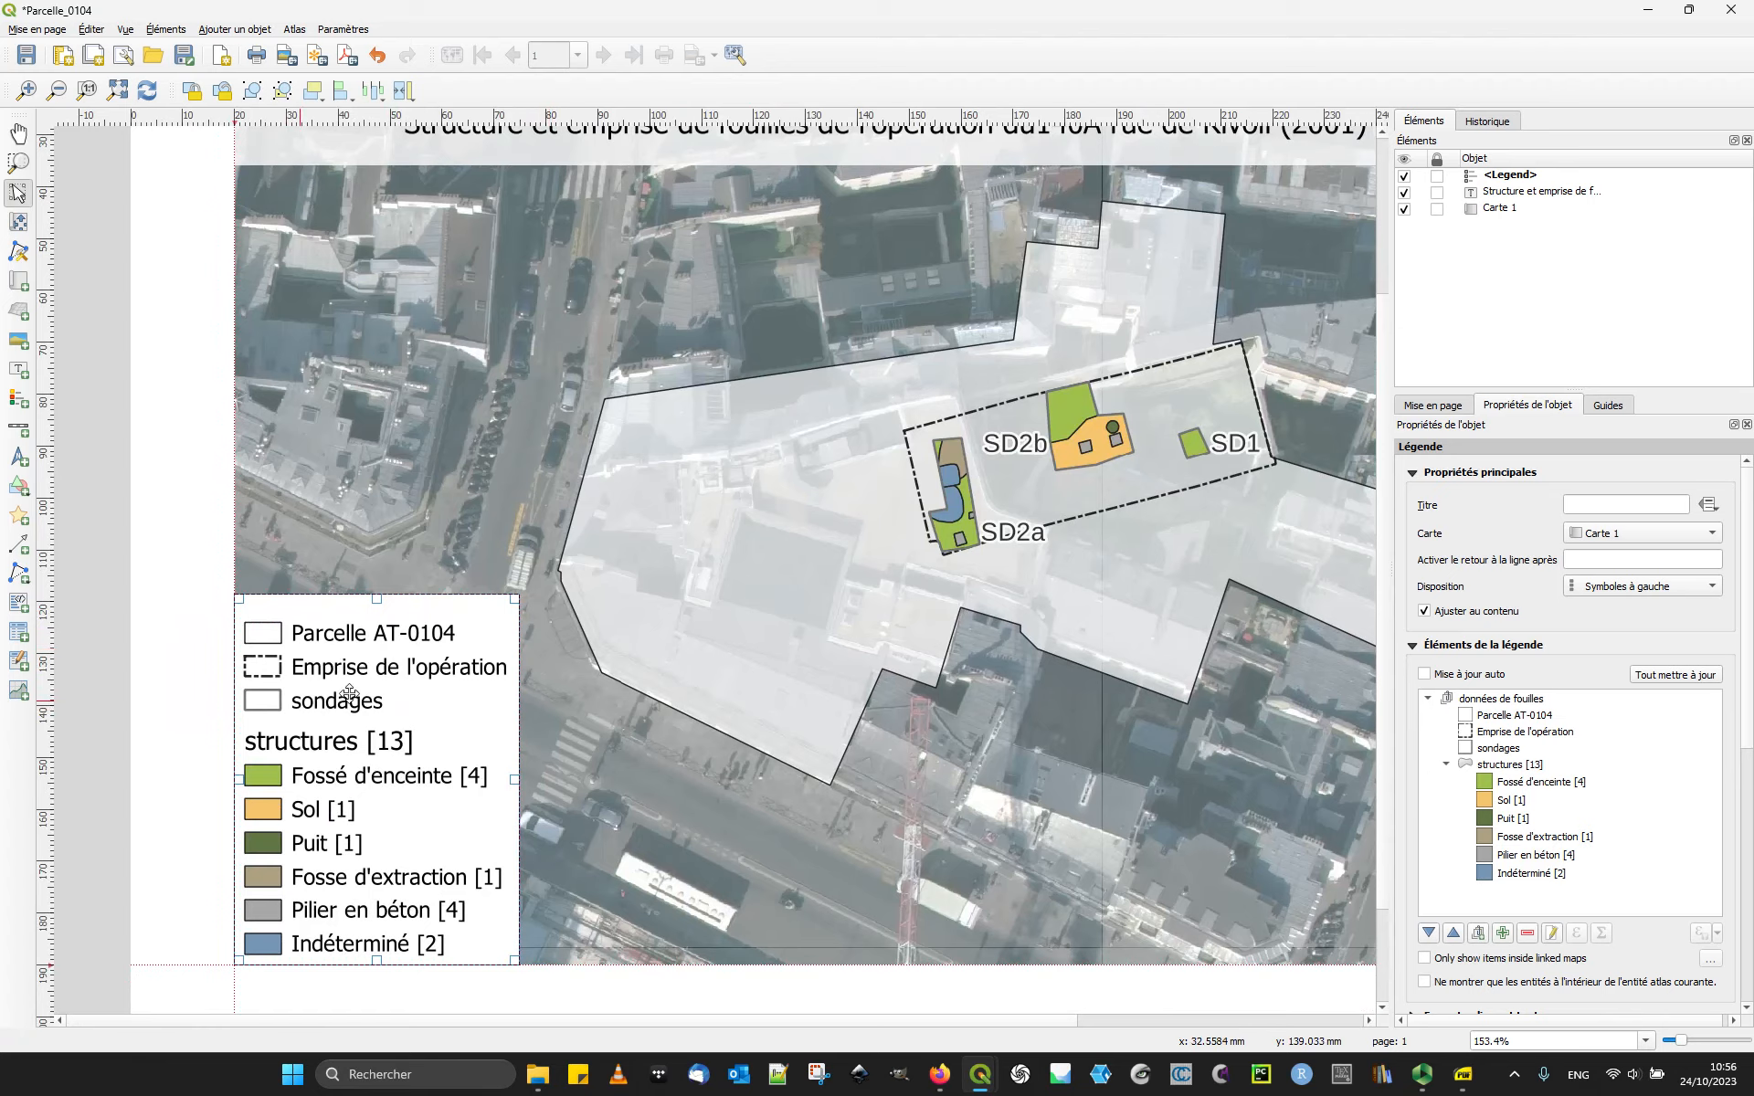
Step: In the main QGIS project window, recolour the sondages layer's simple line outline red and apply the symbology
scroll(639, 645, "right", 2)
scroll(737, 634, "down", 1)
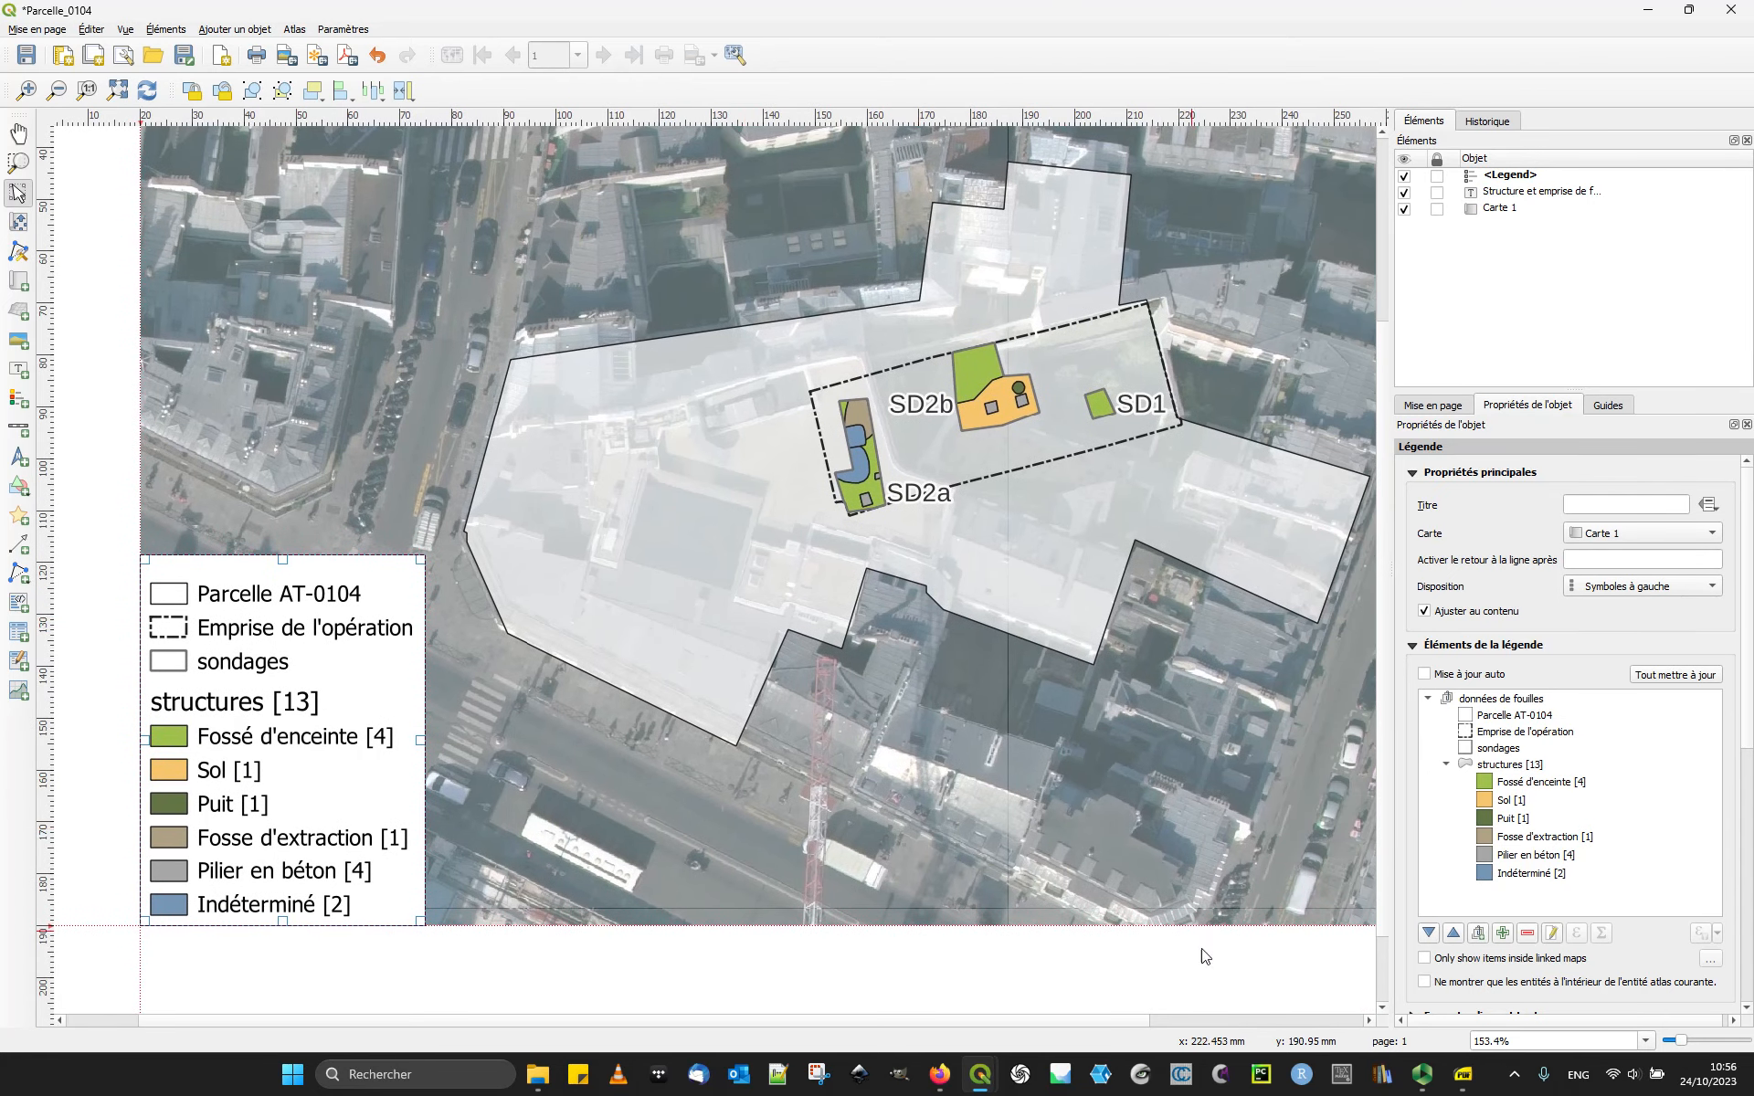
mouse_move(981, 1075)
left_click(897, 981)
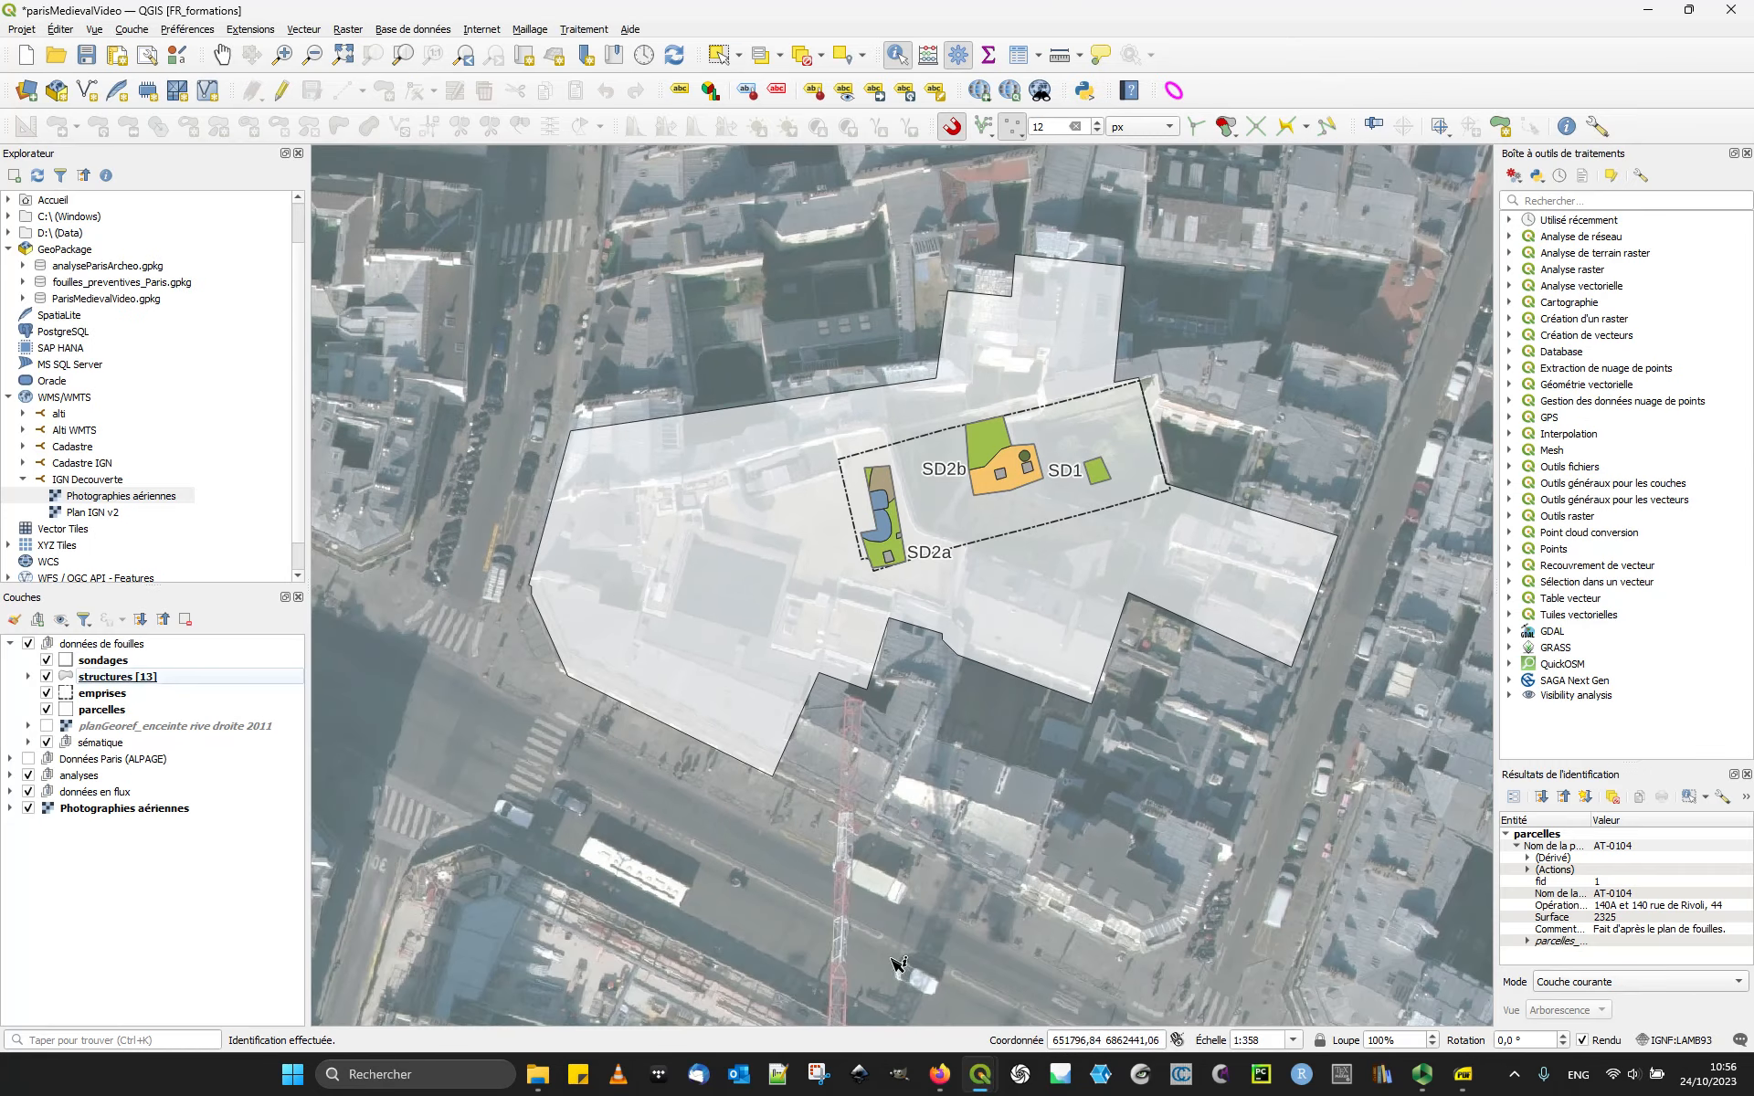
left_click(89, 663)
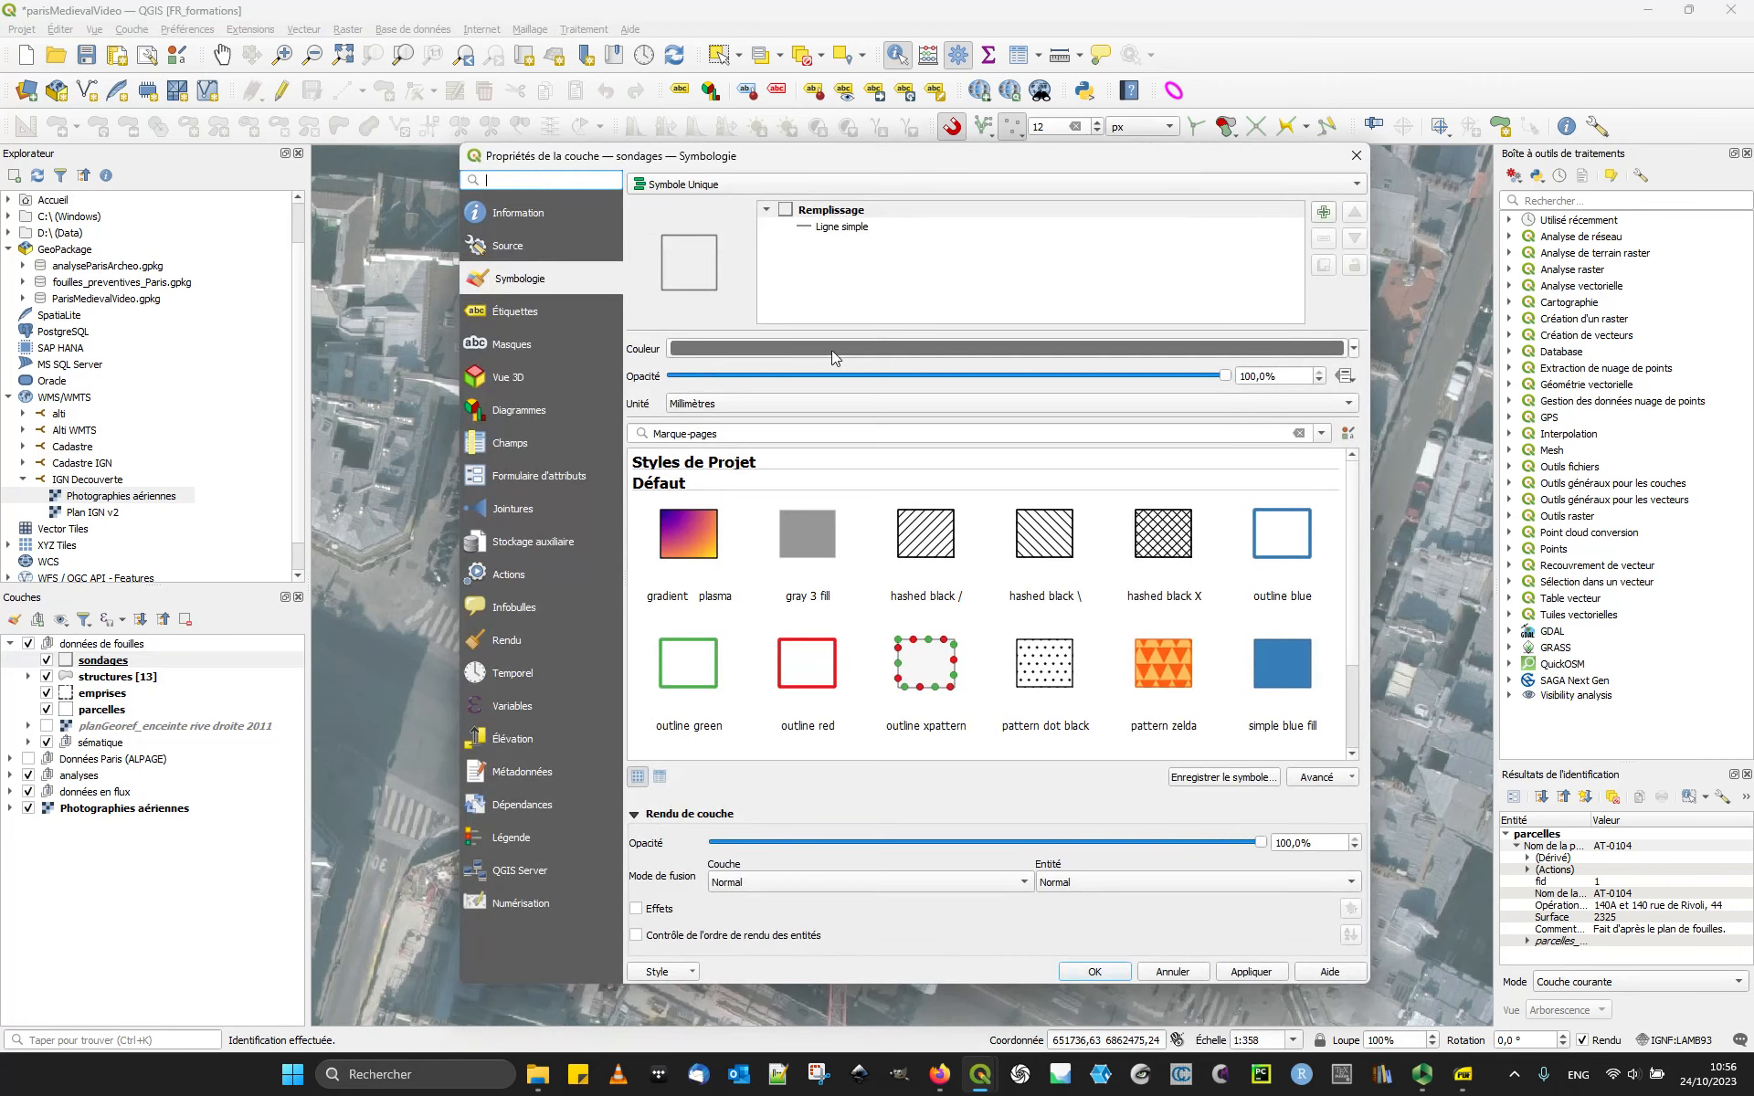
left_click(820, 229)
left_click(772, 382)
left_click(781, 477)
left_click_drag(789, 475, 802, 463)
left_click_drag(1049, 417, 1030, 417)
left_click(953, 700)
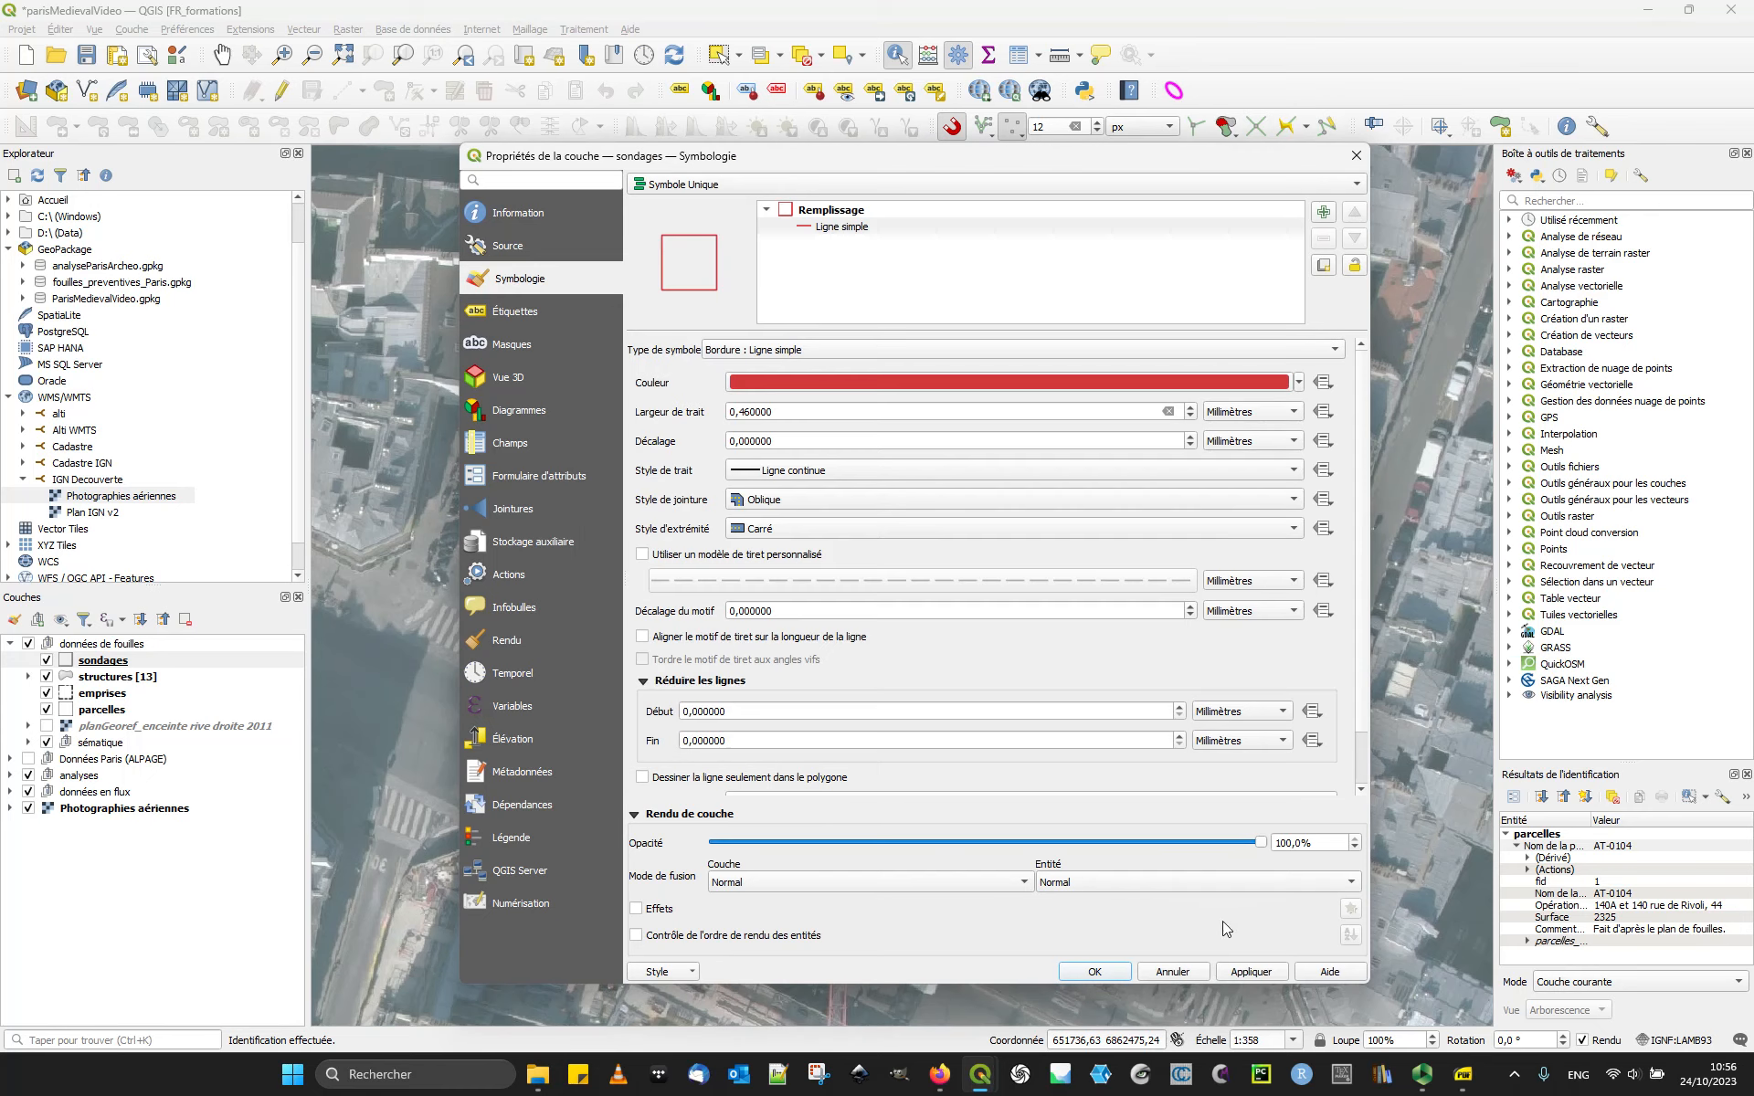
left_click(1103, 972)
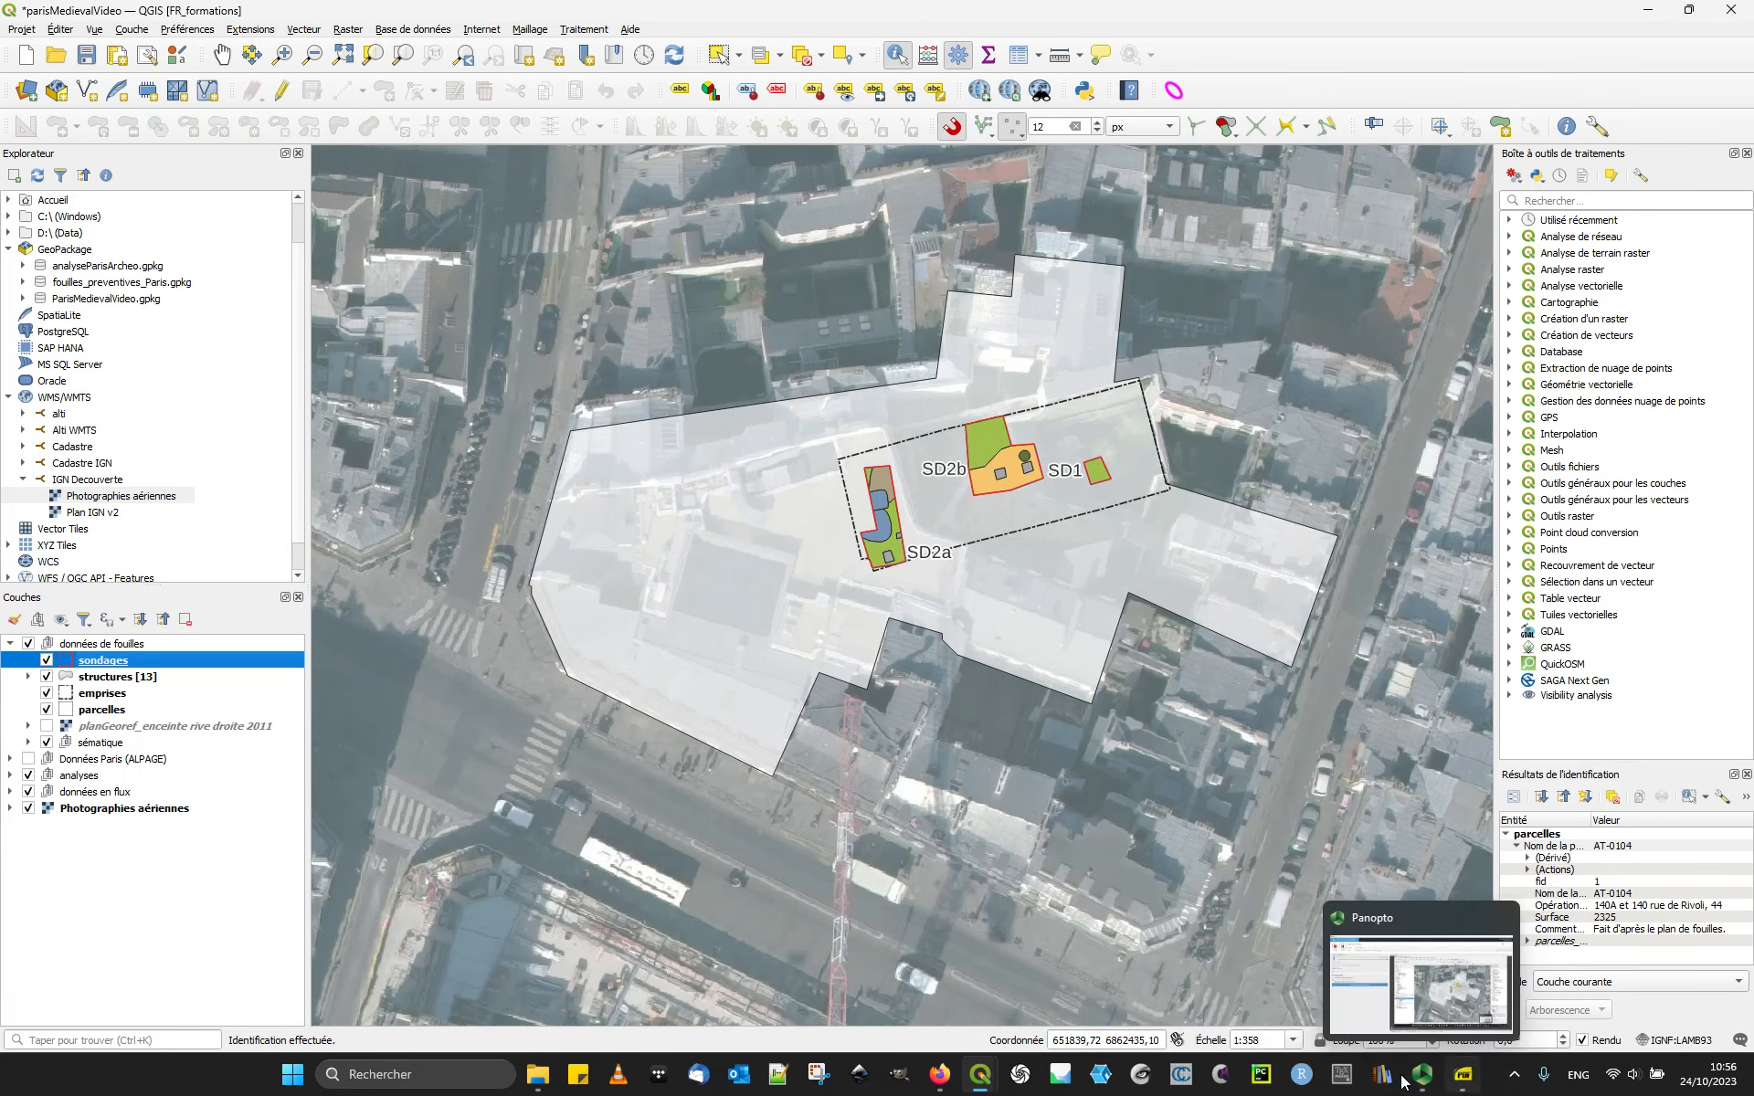
Step: Switch back to the Parcelle_0104 layout and refresh it so the map draws the red trench outlines
mouse_move(980, 1075)
left_click(1020, 1022)
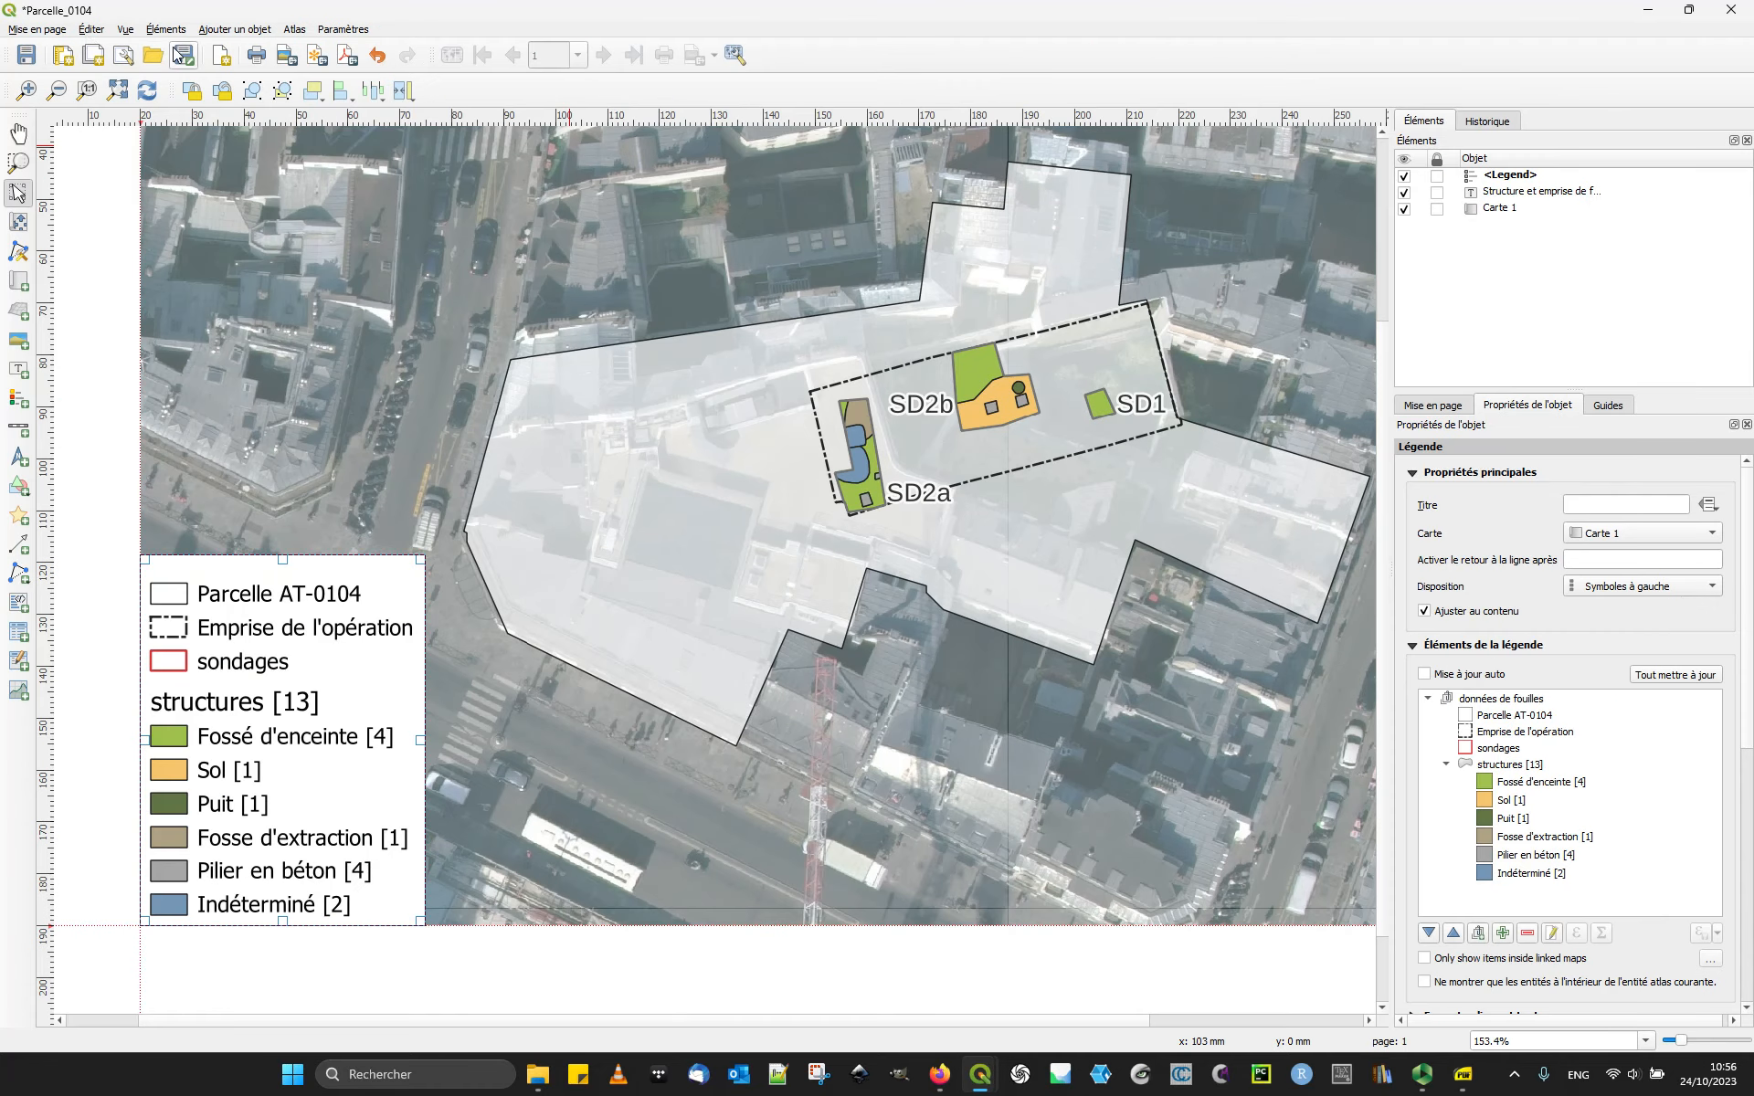
left_click(154, 91)
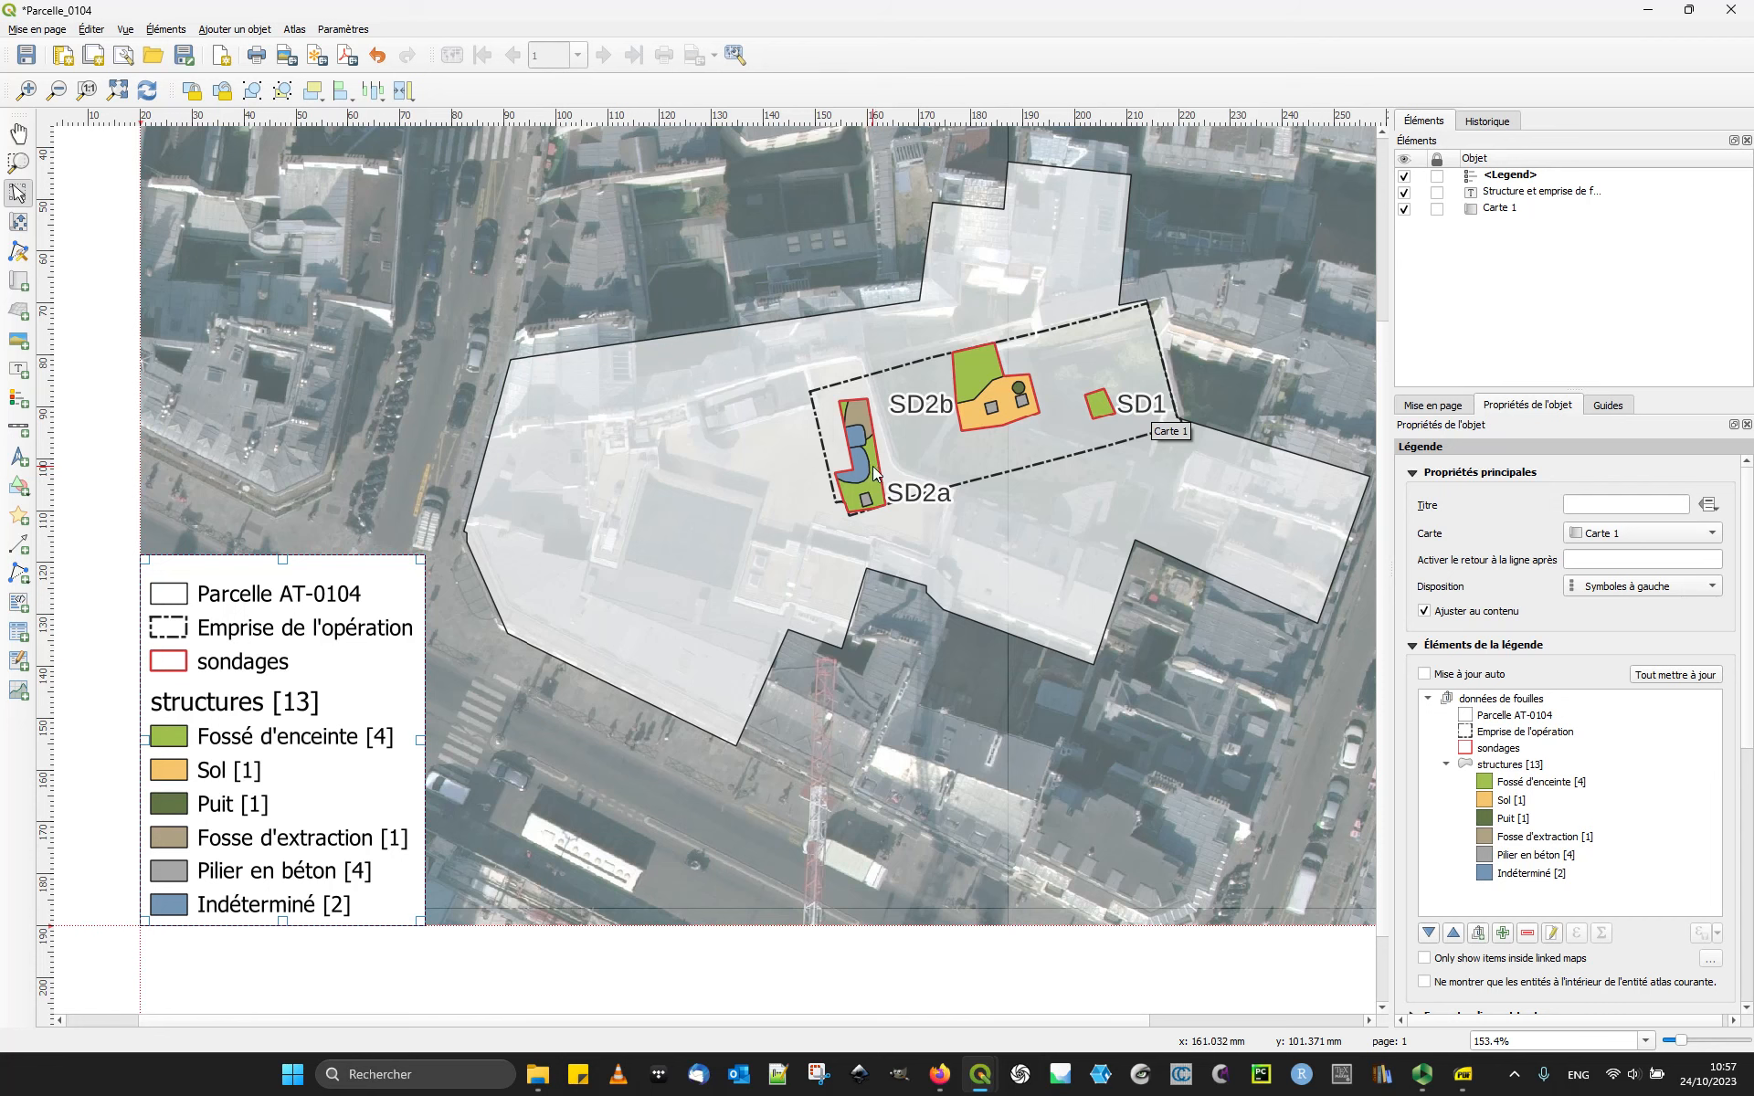
Step: Capitalise the sondages legend entry so that its label reads Sondages
double_click(1512, 746)
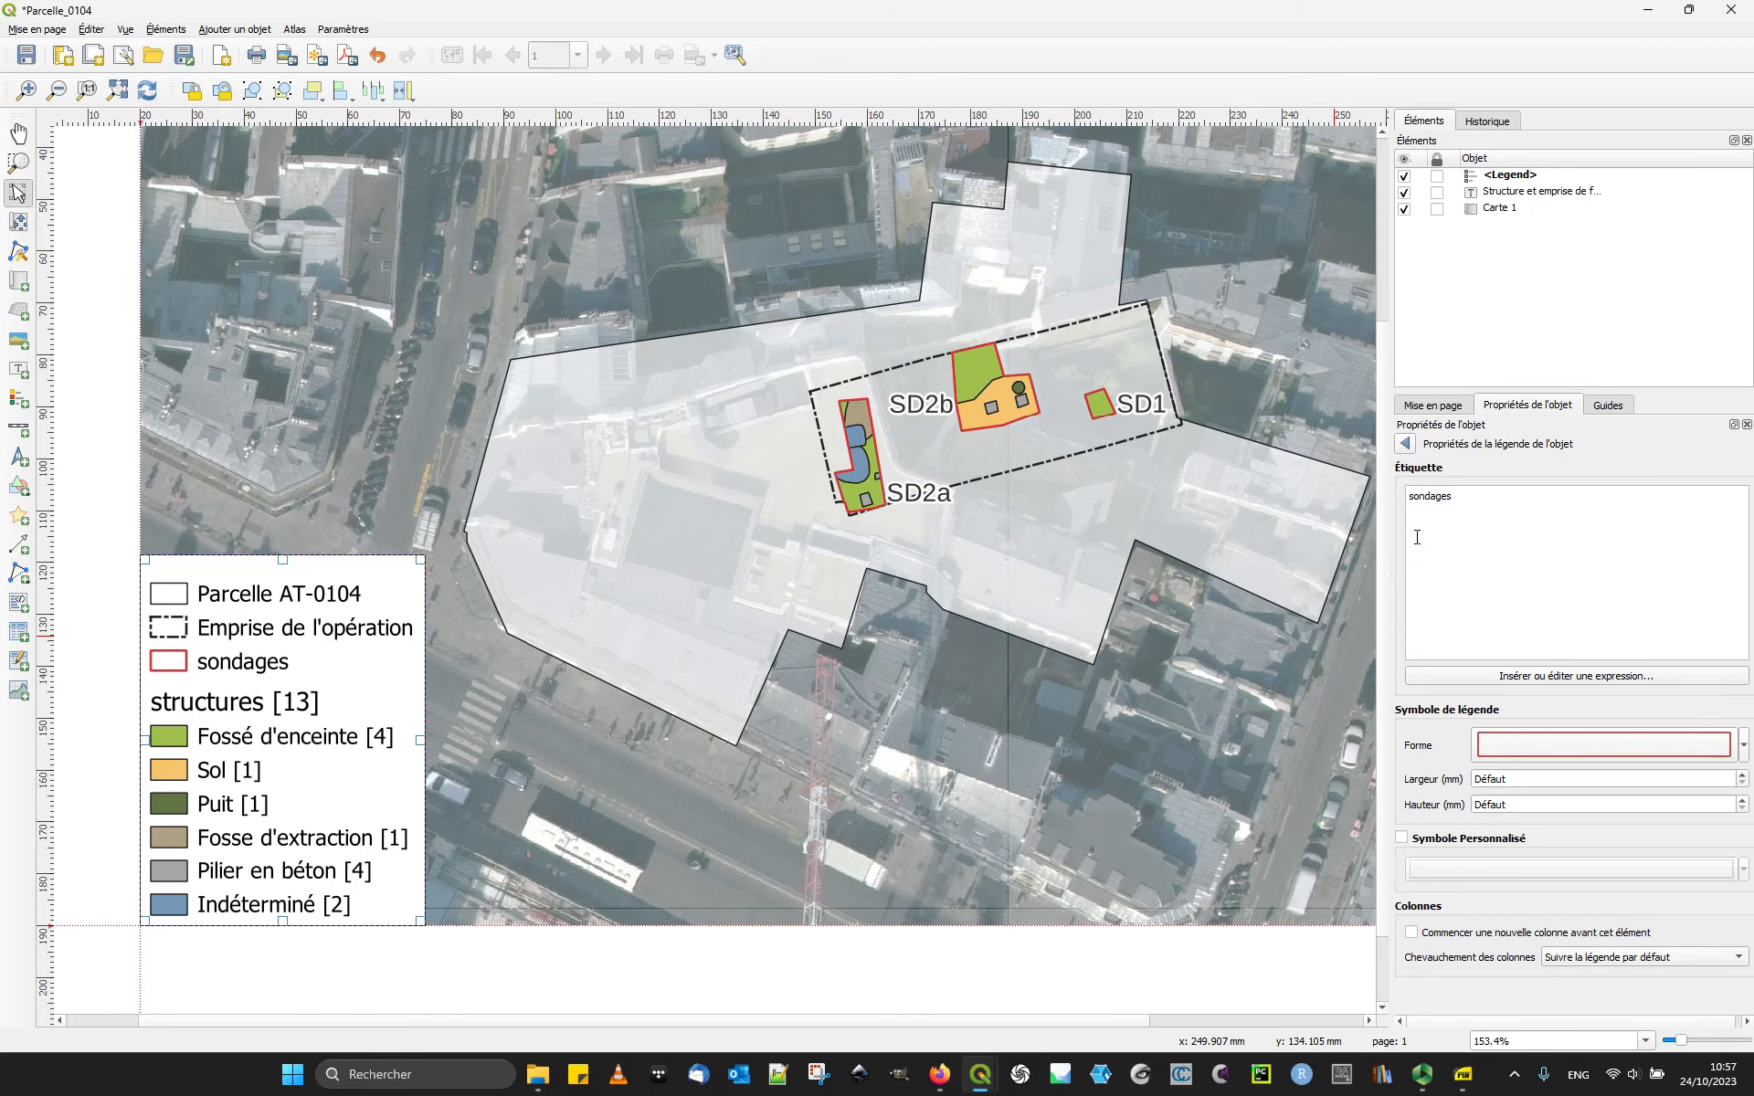
double_click(1413, 495)
left_click(1415, 498)
key("BackSpace")
type("S")
left_click(1406, 444)
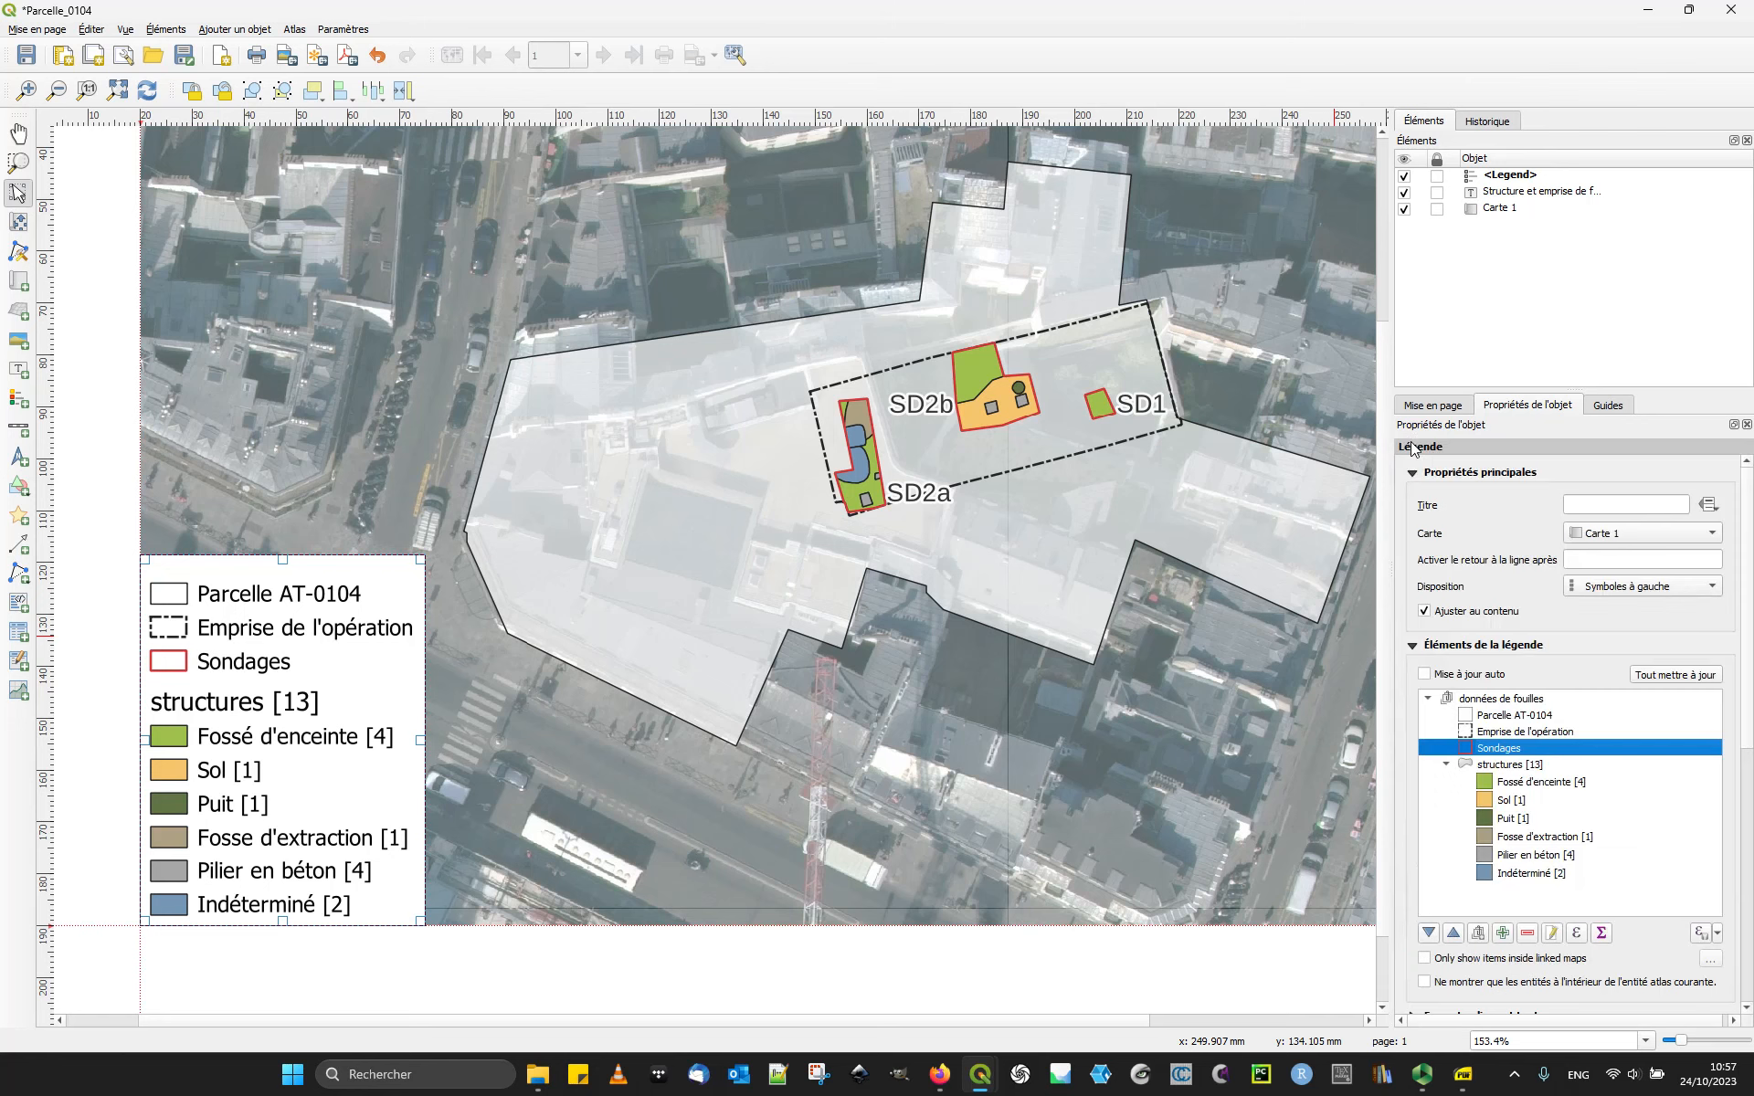
Step: Turn off the feature counts on the structures group in the legend
key("Down")
key("Down")
key("Down")
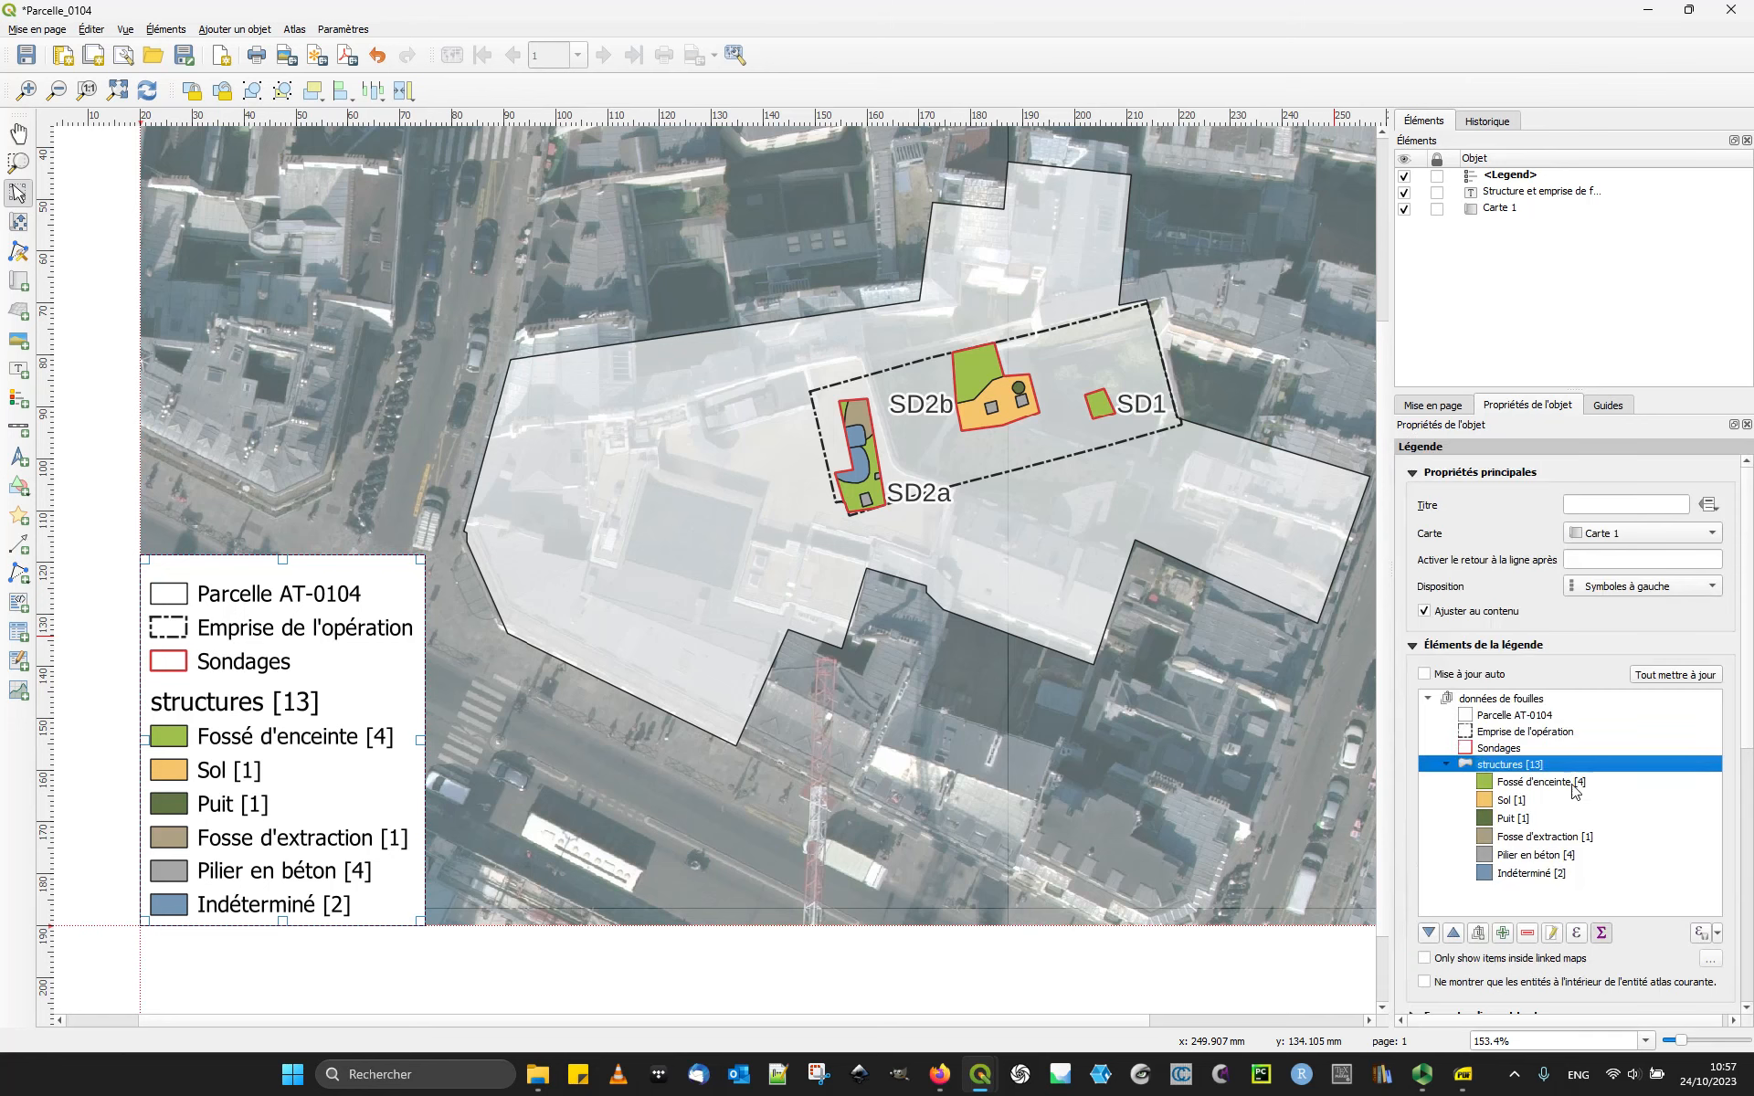
left_click(1559, 768)
left_click(1563, 790)
left_click(1560, 770)
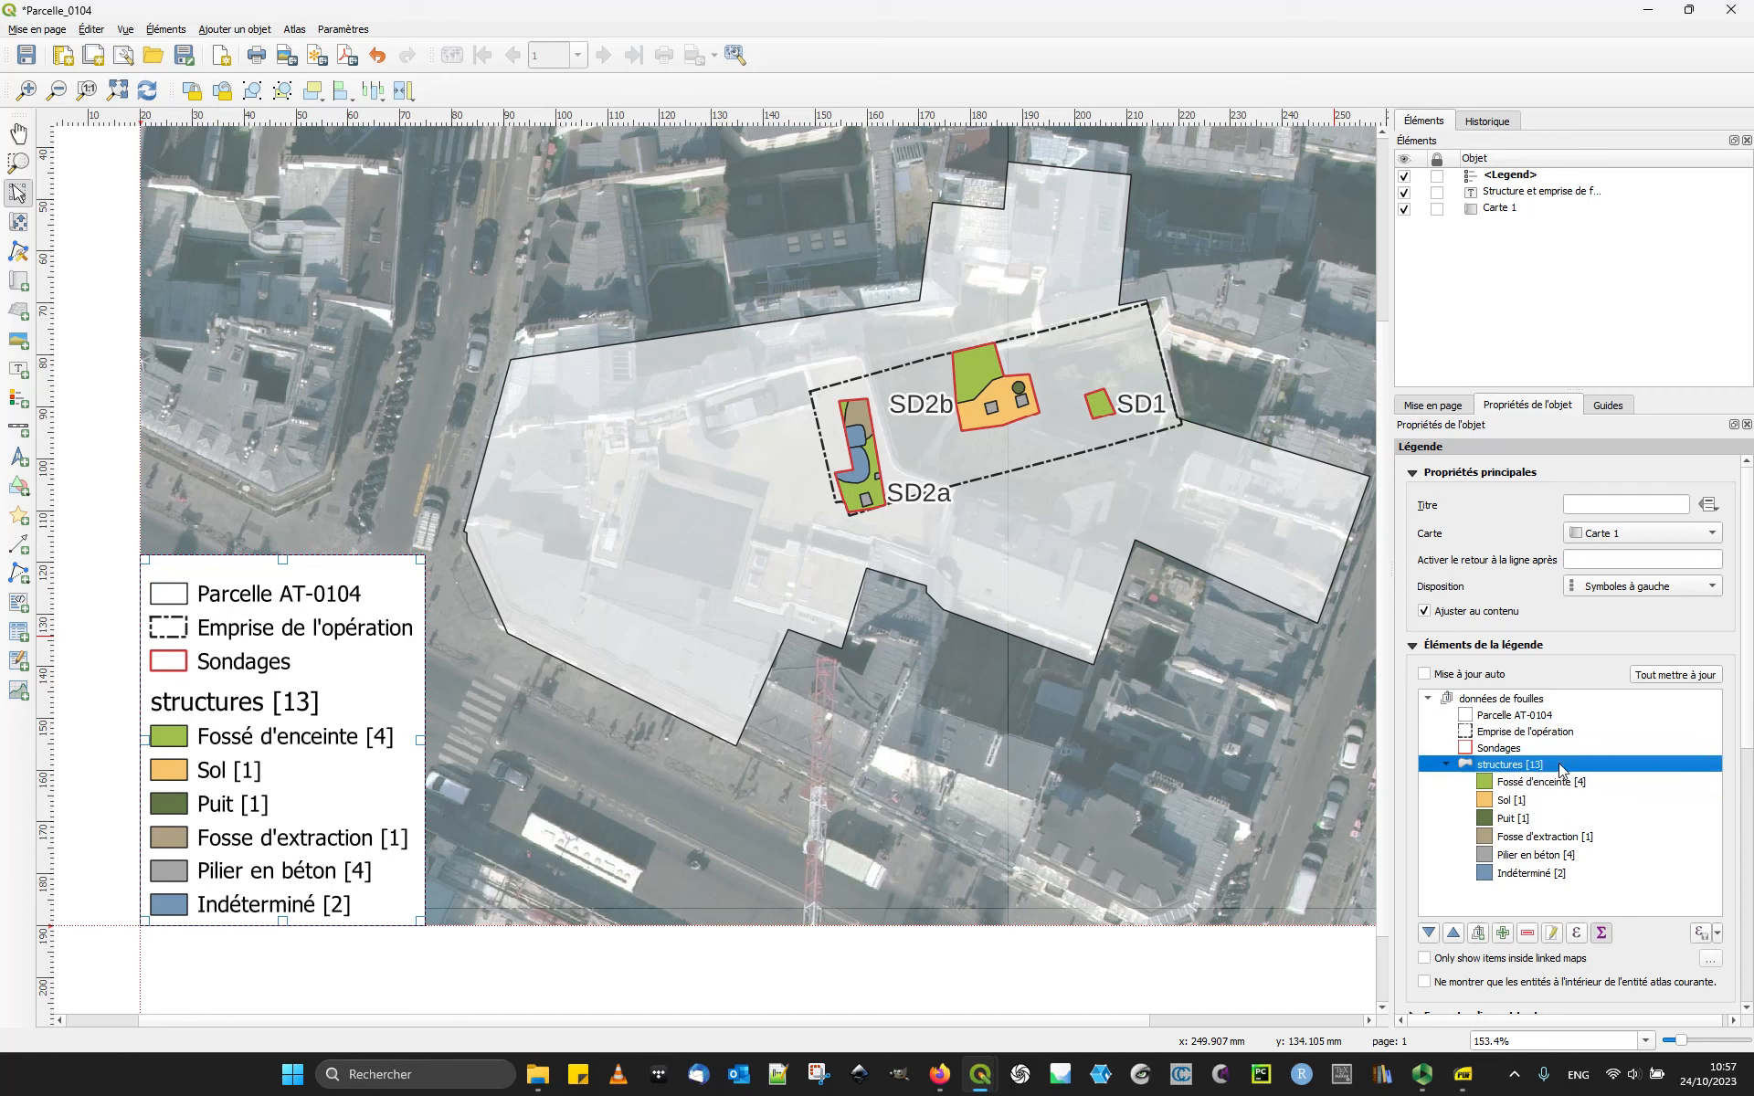
left_click(1602, 934)
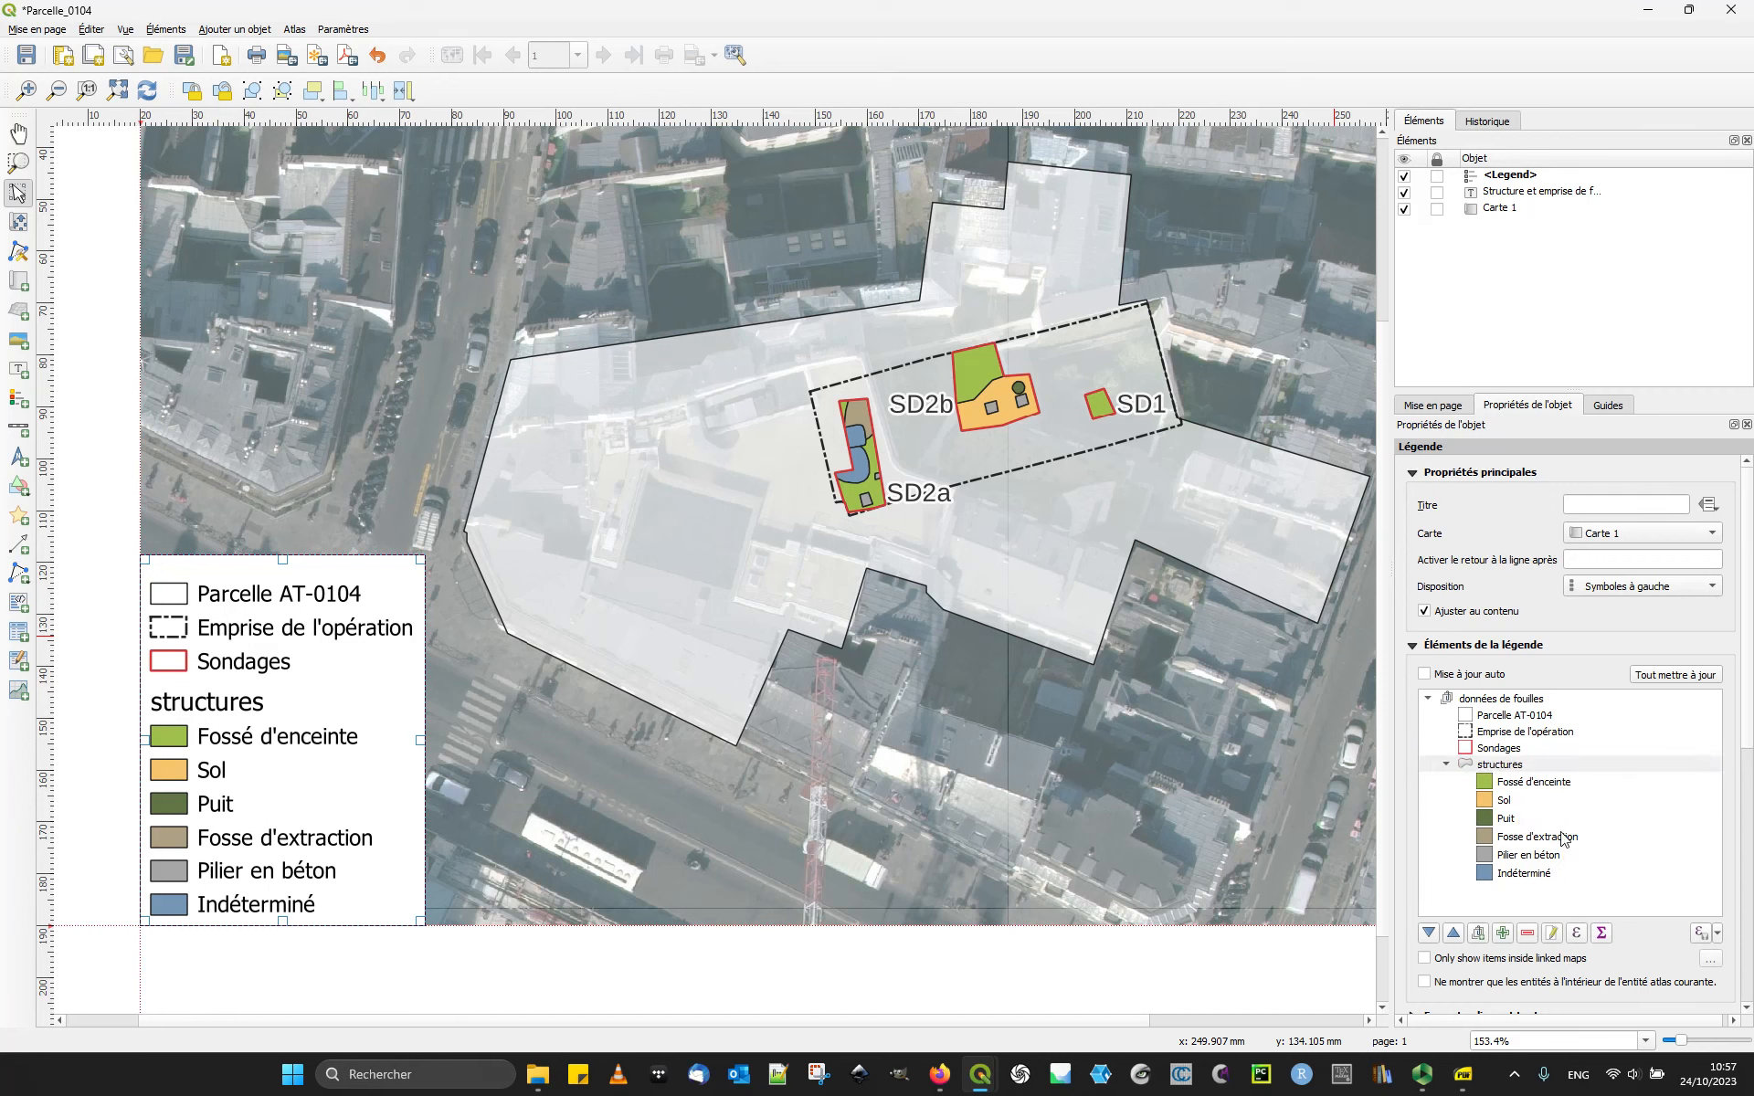
left_click(1599, 934)
left_click(1599, 933)
Step: Capitalise the structures legend heading so that its label reads Structures
double_click(1518, 765)
left_click_drag(1334, 512, 1304, 497)
left_click(1412, 498)
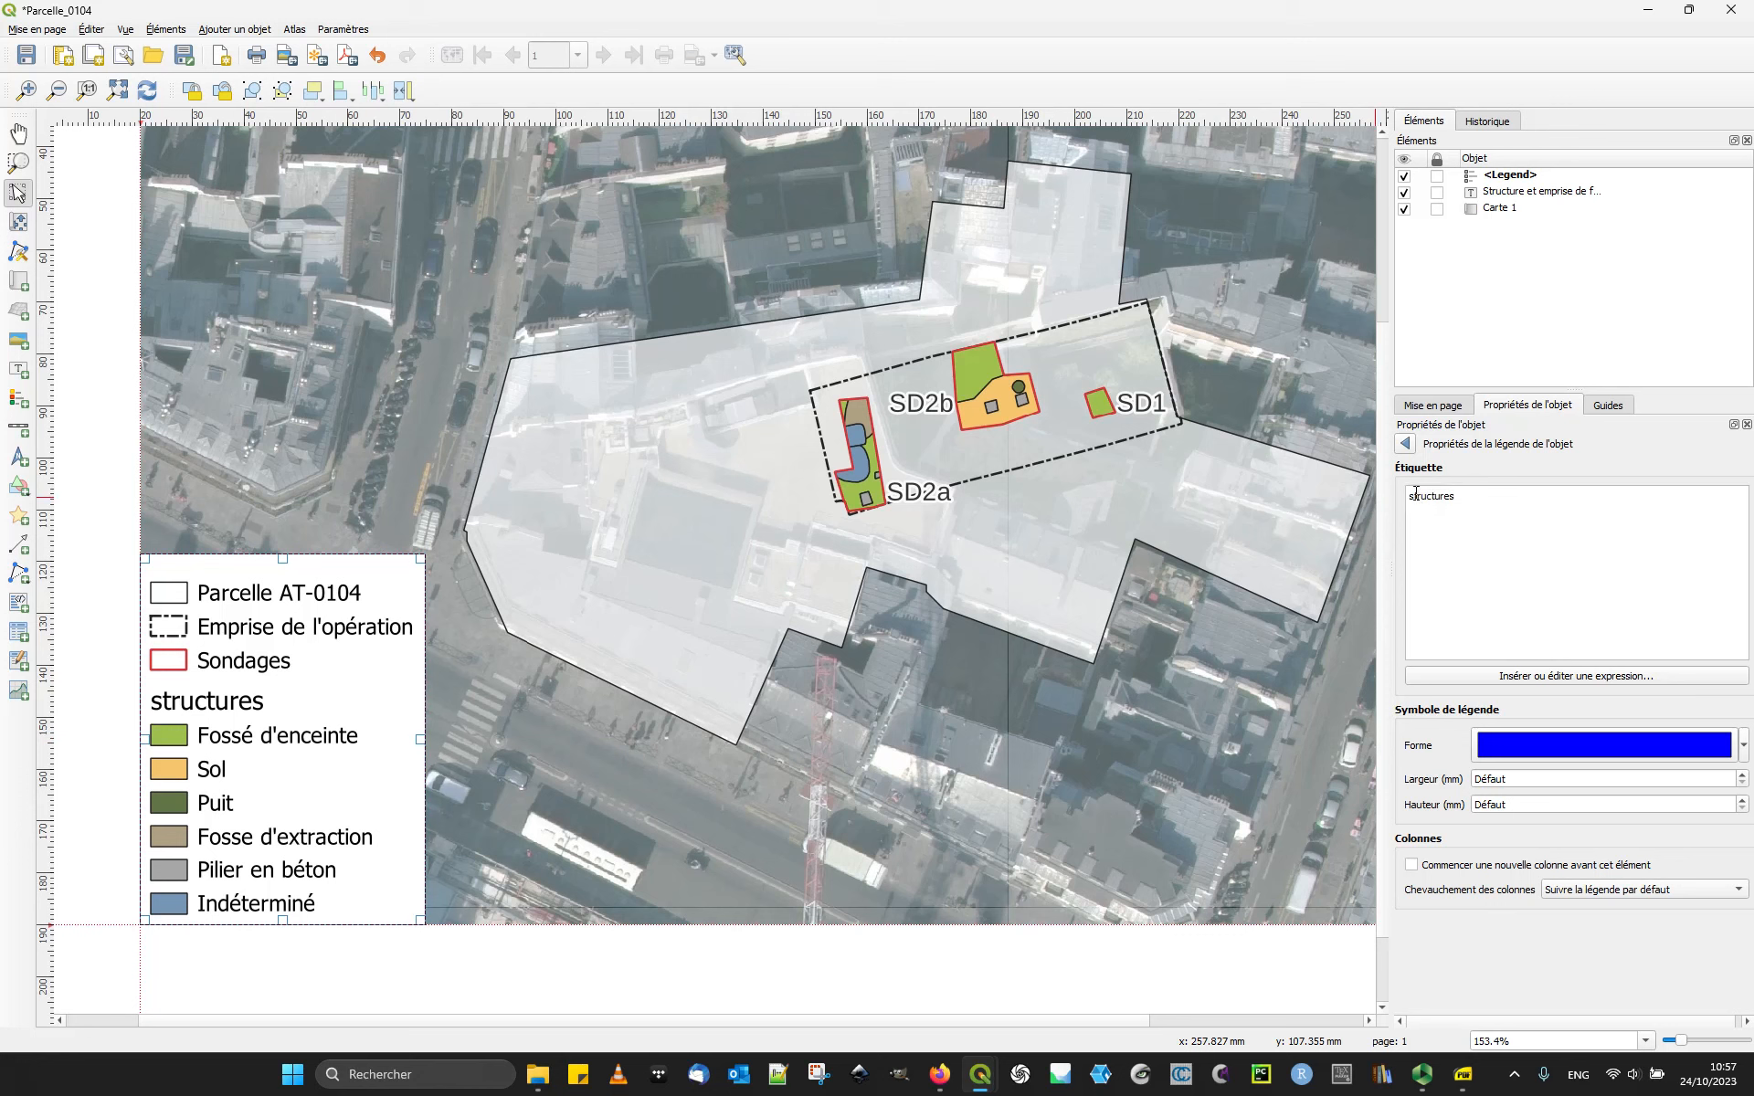
key("BackSpace")
type("S")
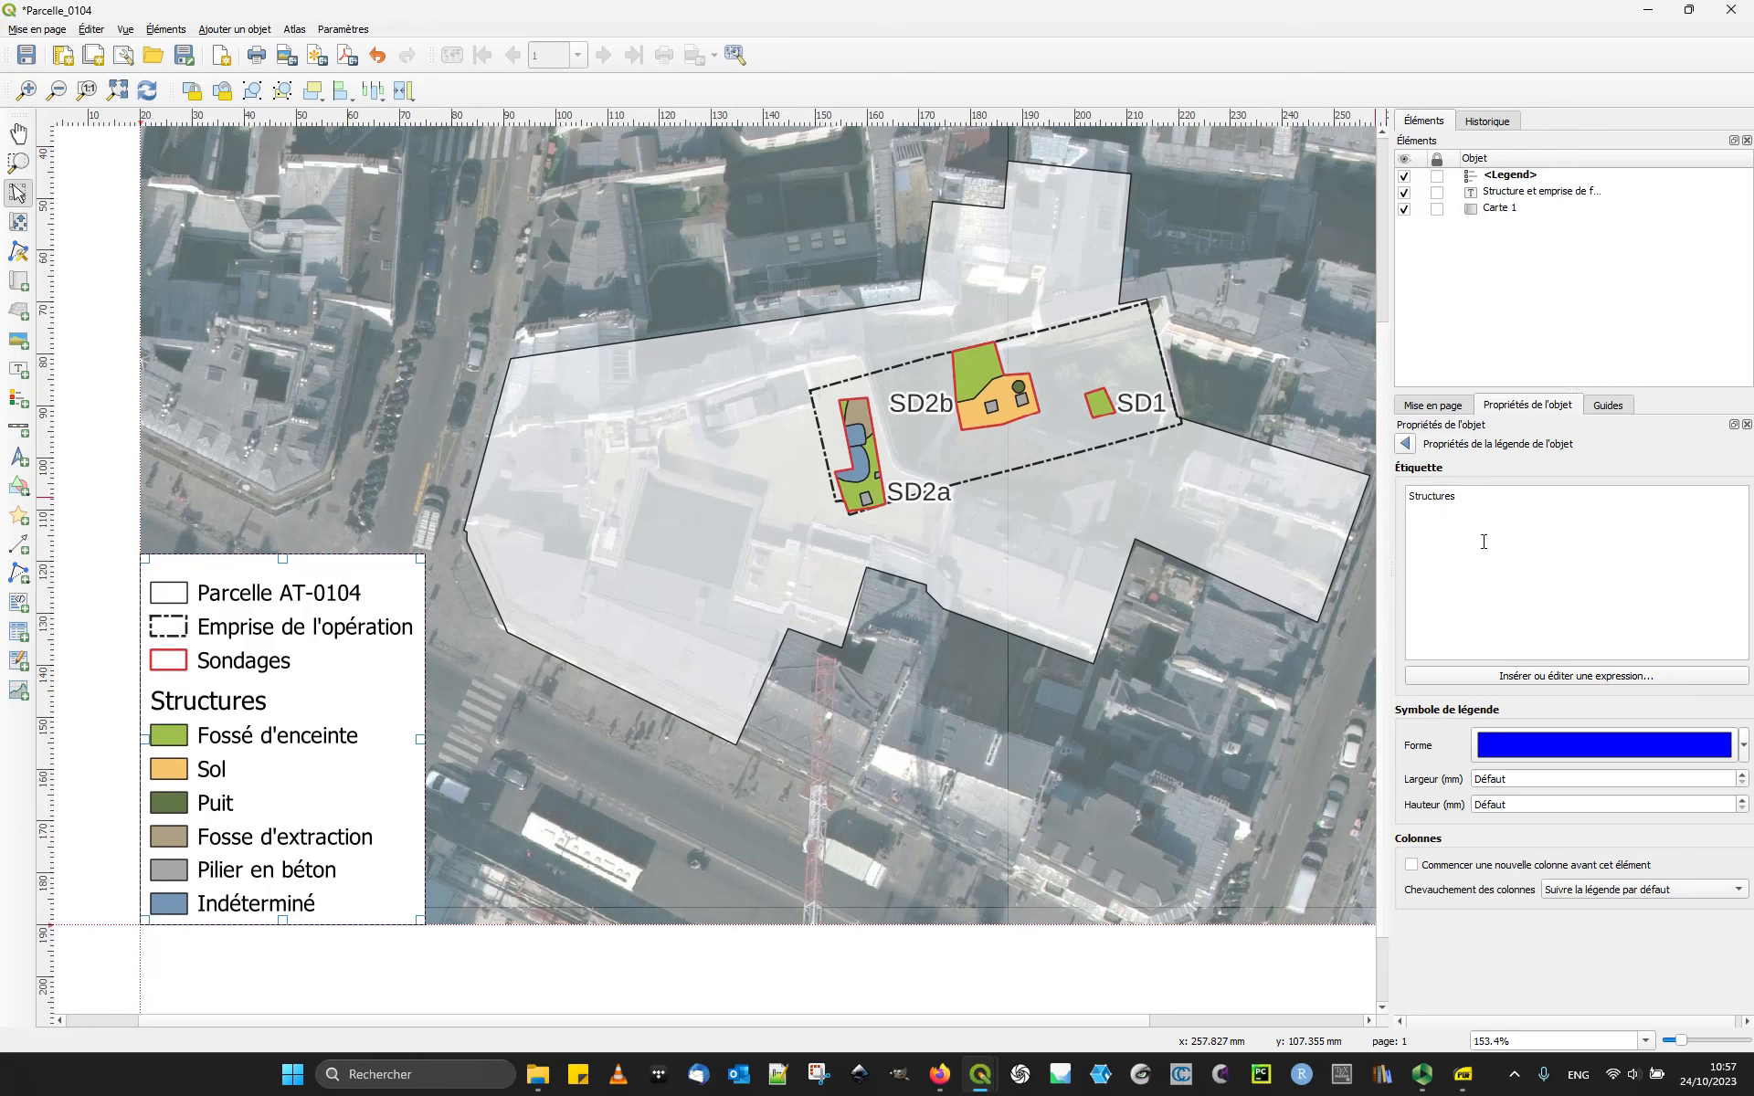
left_click(1408, 445)
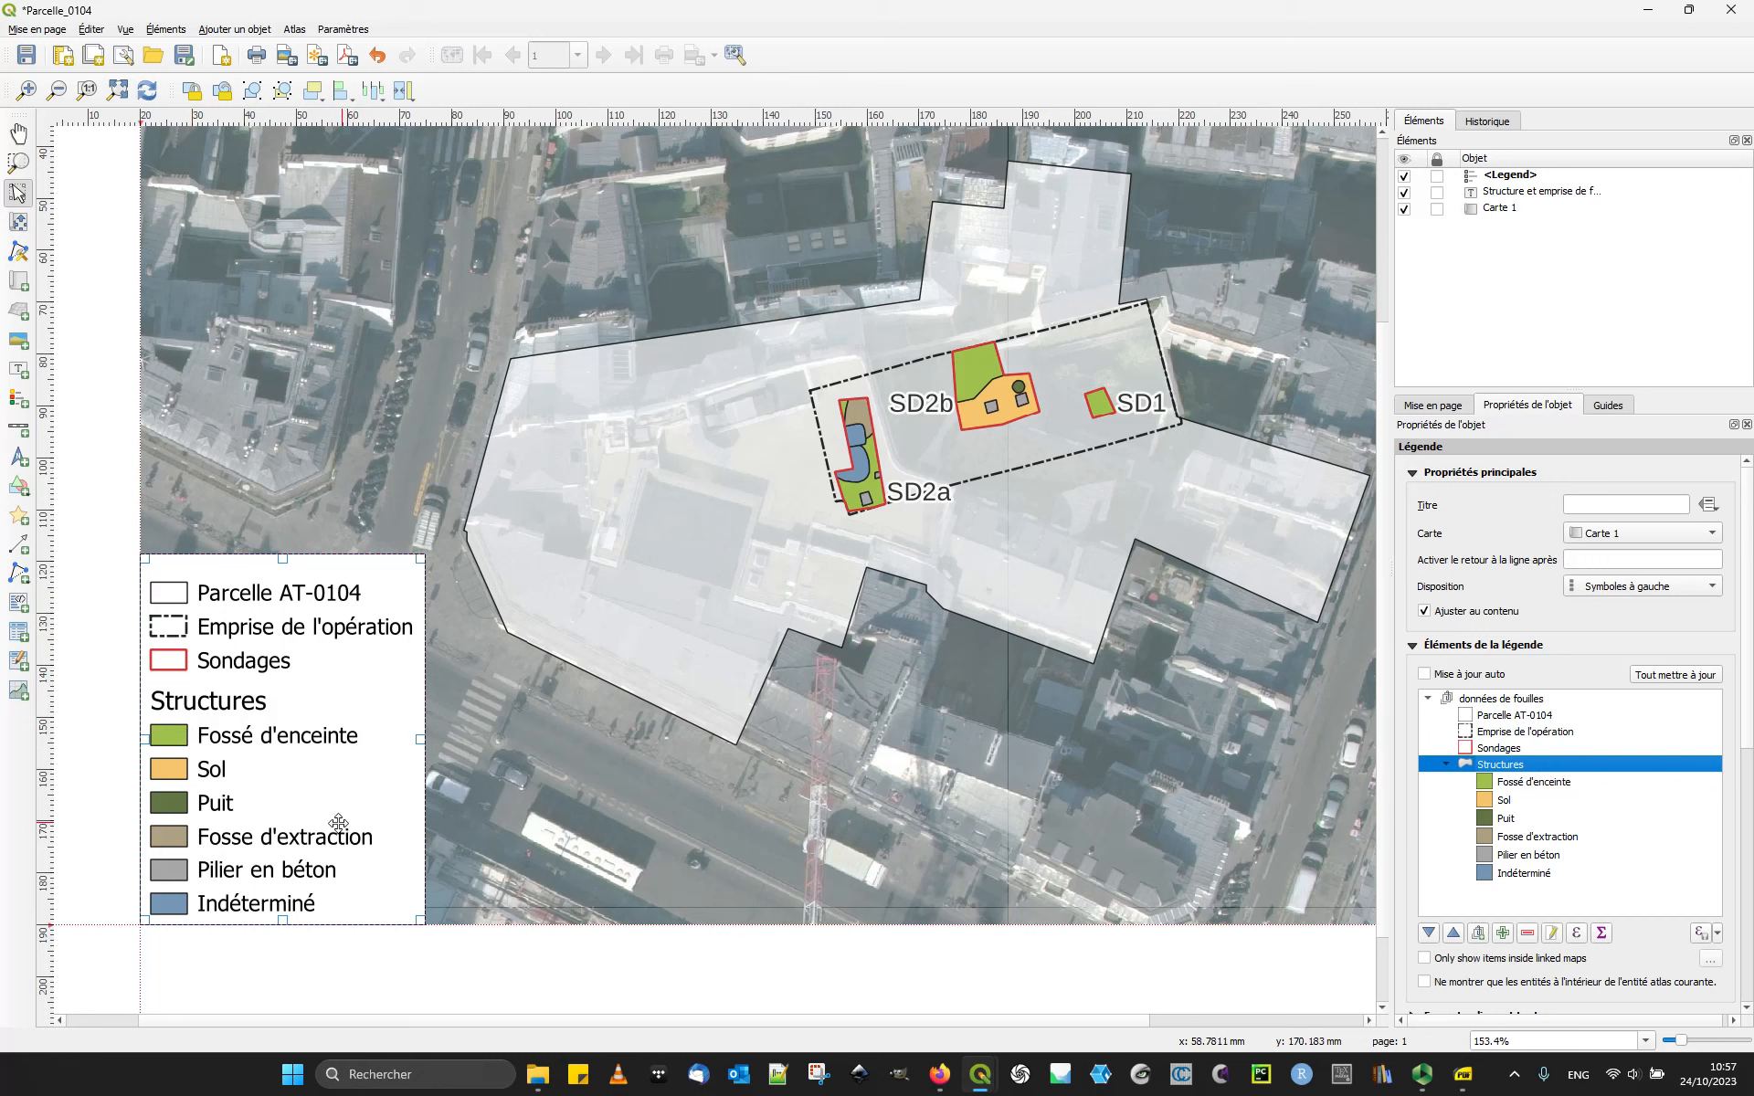
Step: Set the legend's white background to 80% opacity so the map shows through slightly
left_click(324, 973)
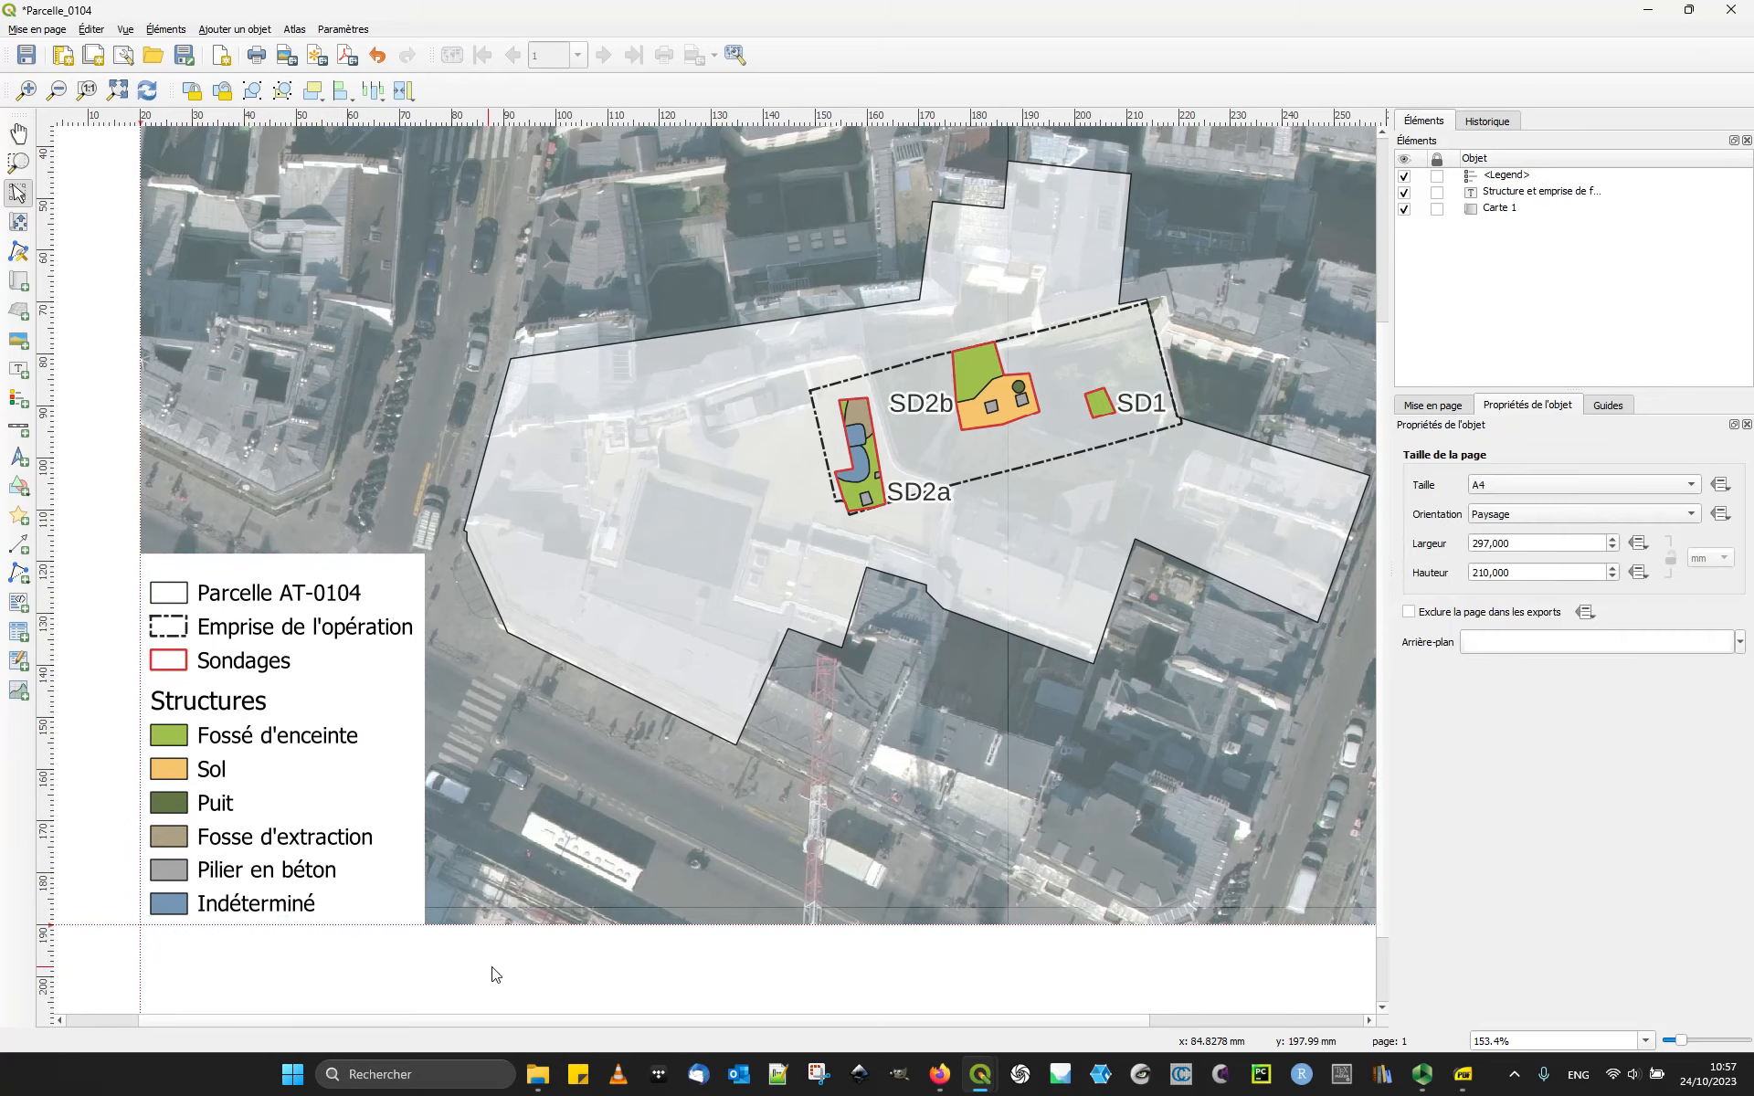
scroll(537, 965, "down", 1)
left_click(494, 686)
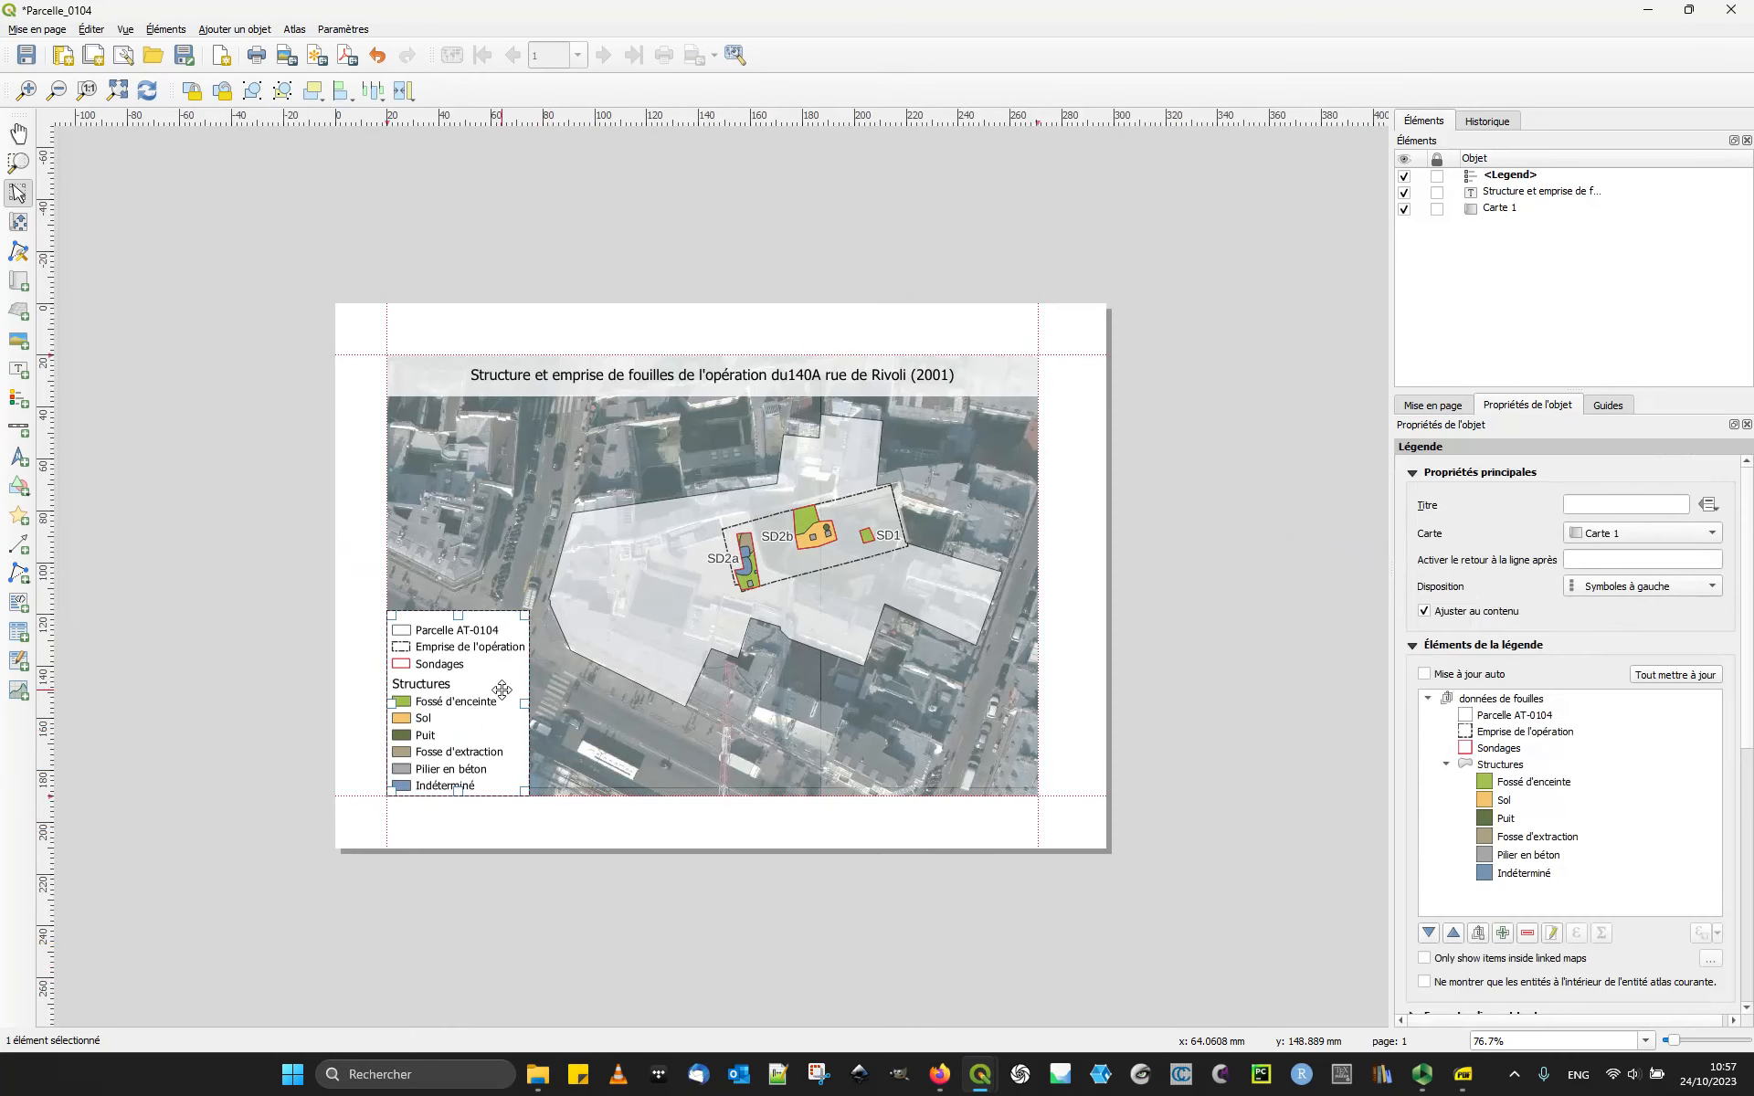
left_click(431, 391)
left_click(517, 701)
scroll(1441, 822, "down", 6)
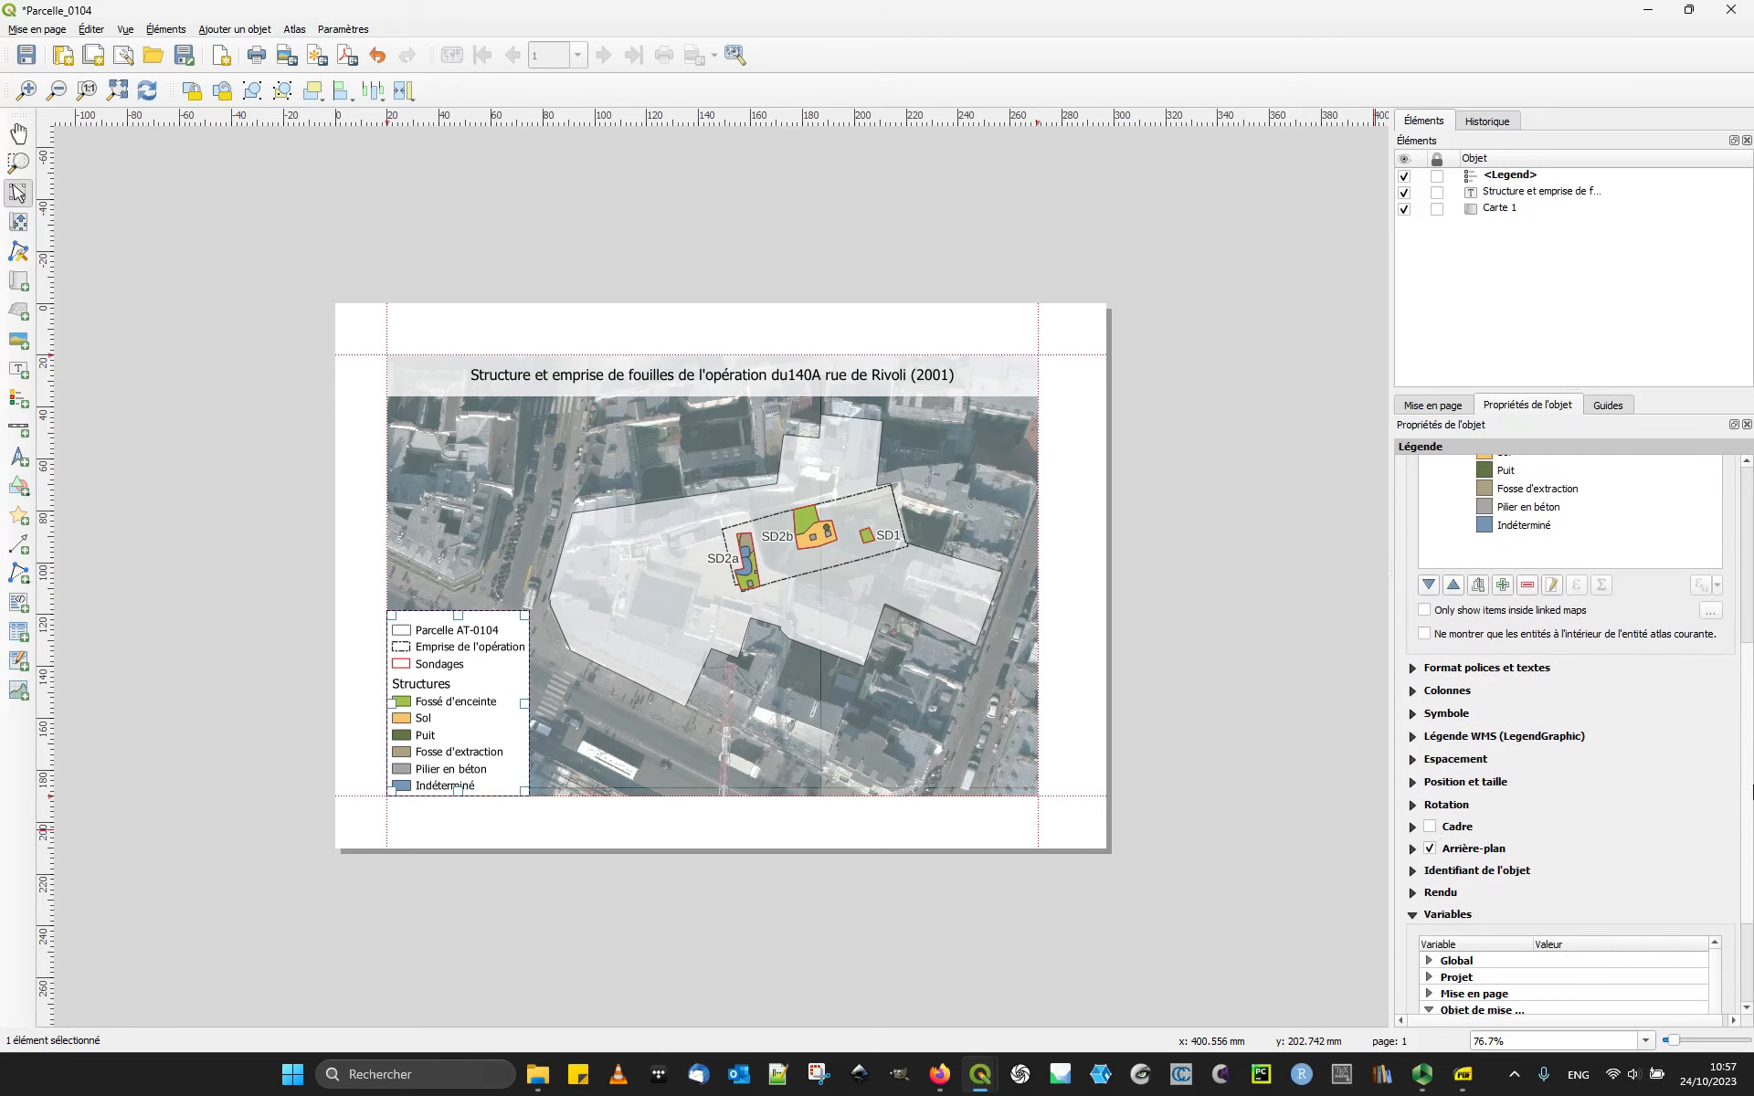
left_click(1412, 827)
left_click(1542, 862)
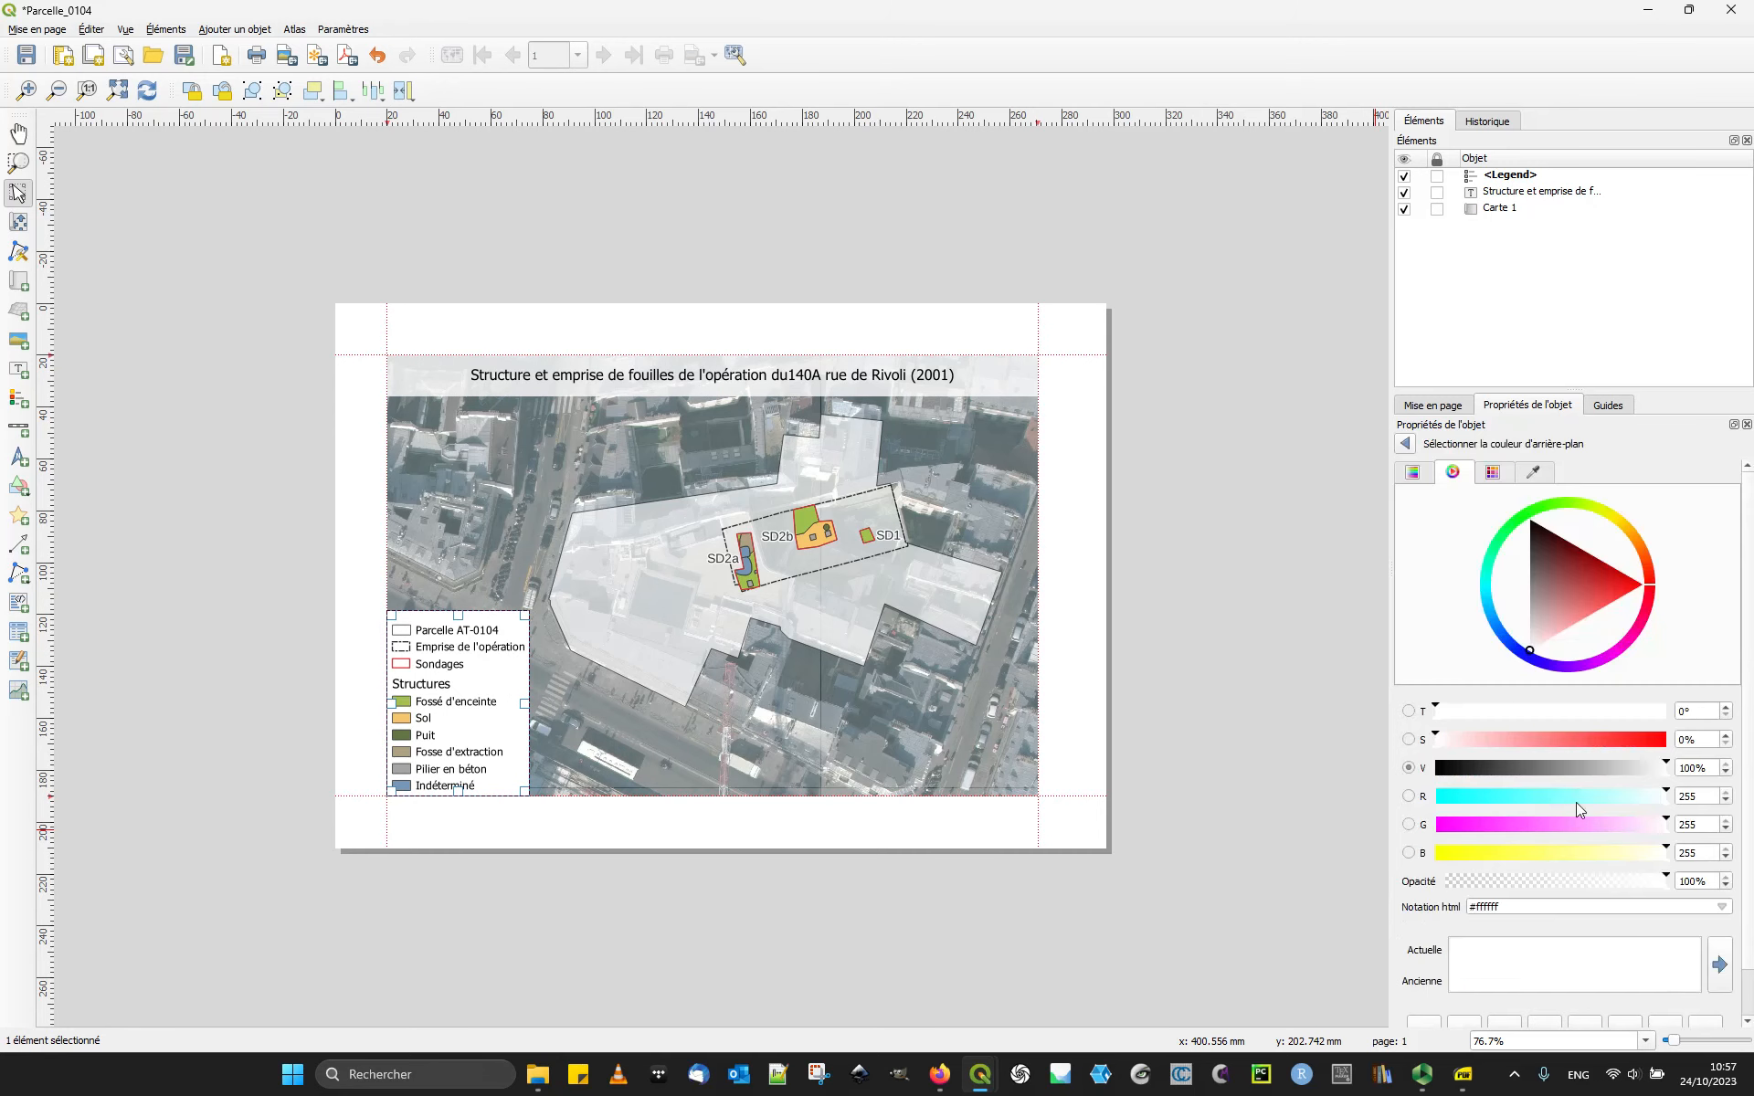
double_click(1700, 883)
type("80")
left_click(1159, 737)
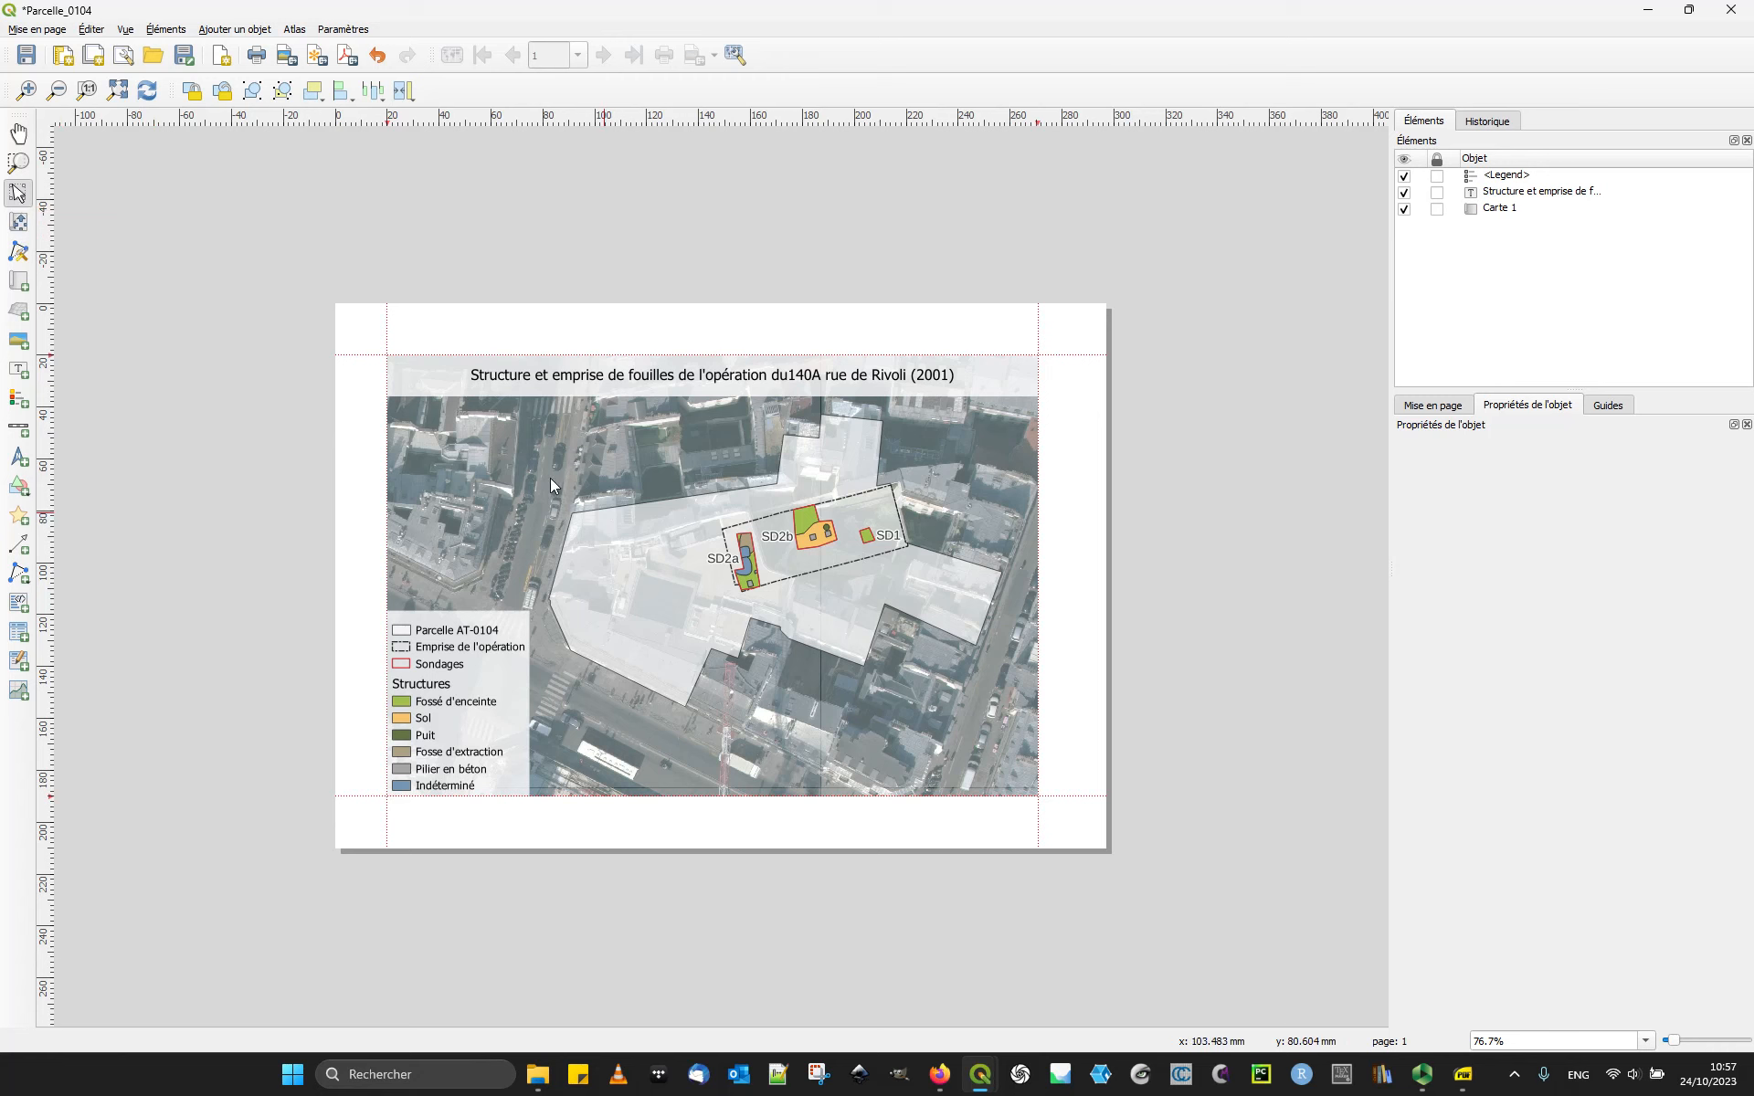
Step: Shift the map content slightly right and up inside the Carte 1 frame, clear of the legend
left_click(19, 221)
left_click(19, 192)
left_click(18, 221)
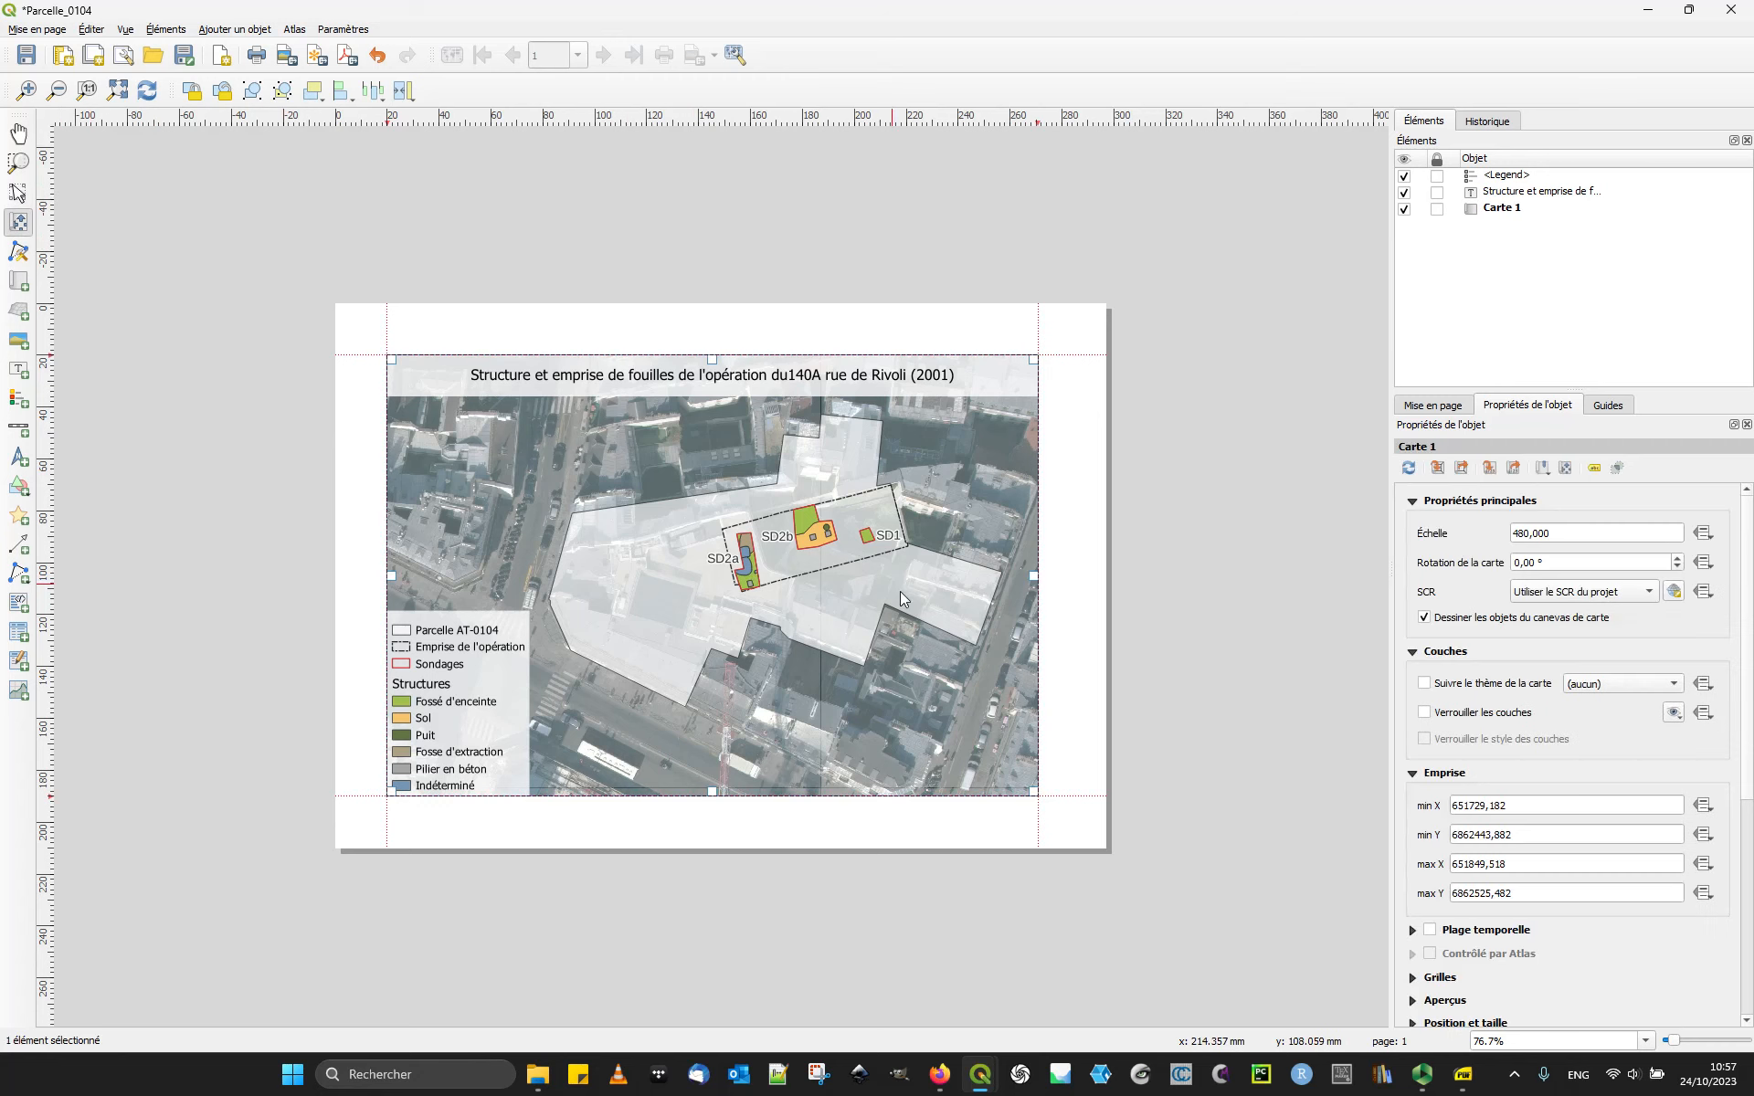
left_click_drag(900, 602, 914, 597)
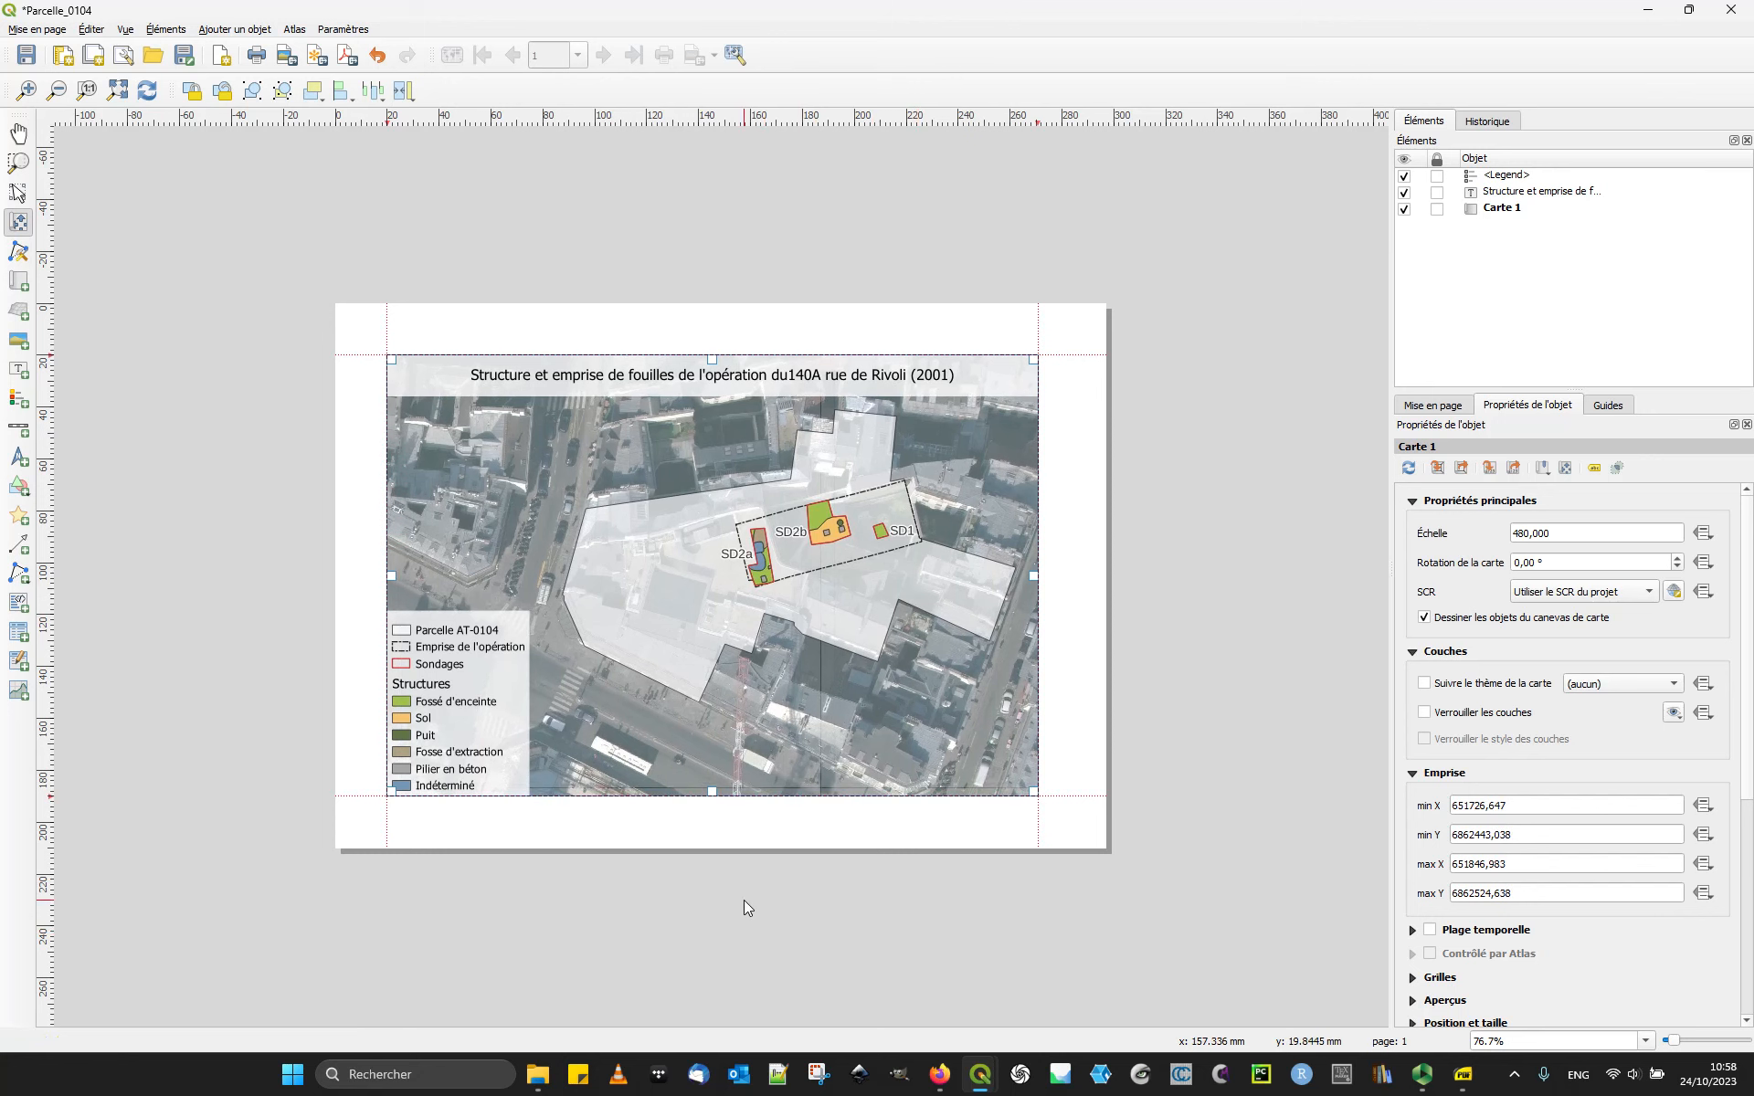
Step: Add a scale bar at the map's lower edge, immediately to the right of the legend
left_click(18, 426)
left_click_drag(530, 749, 773, 804)
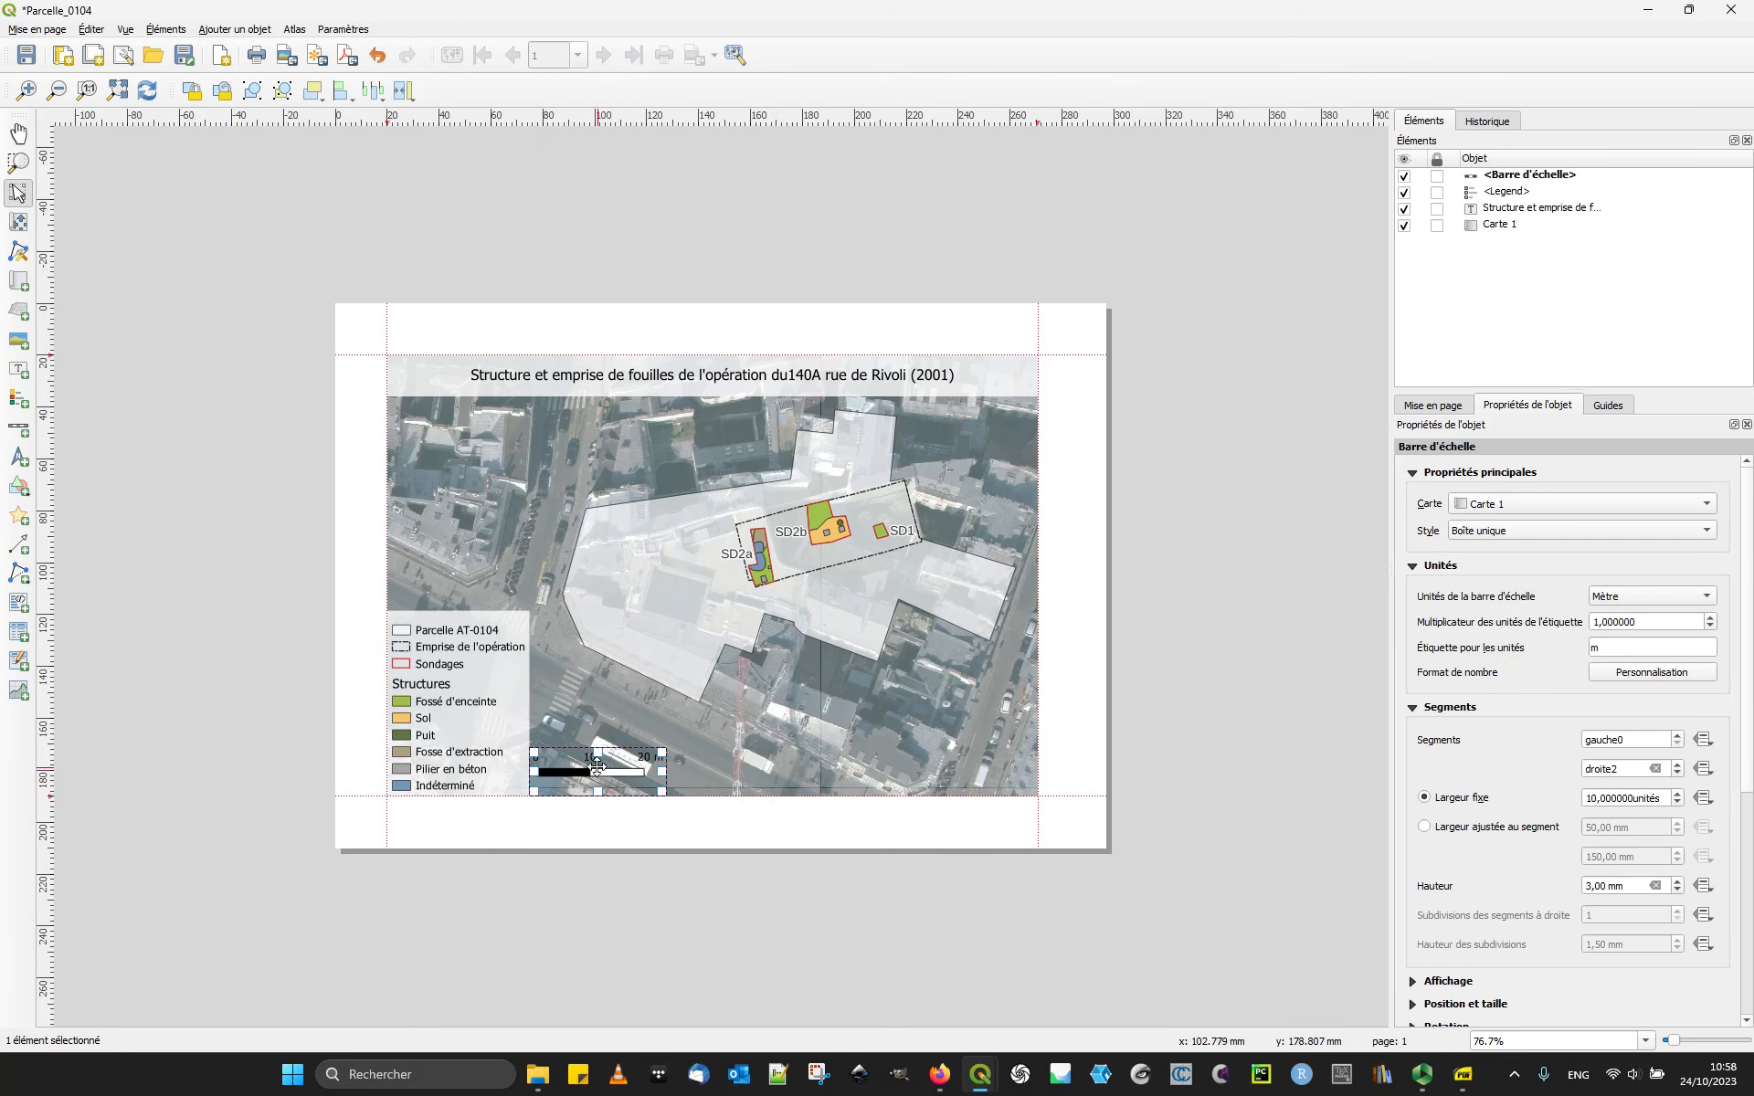
left_click(608, 803)
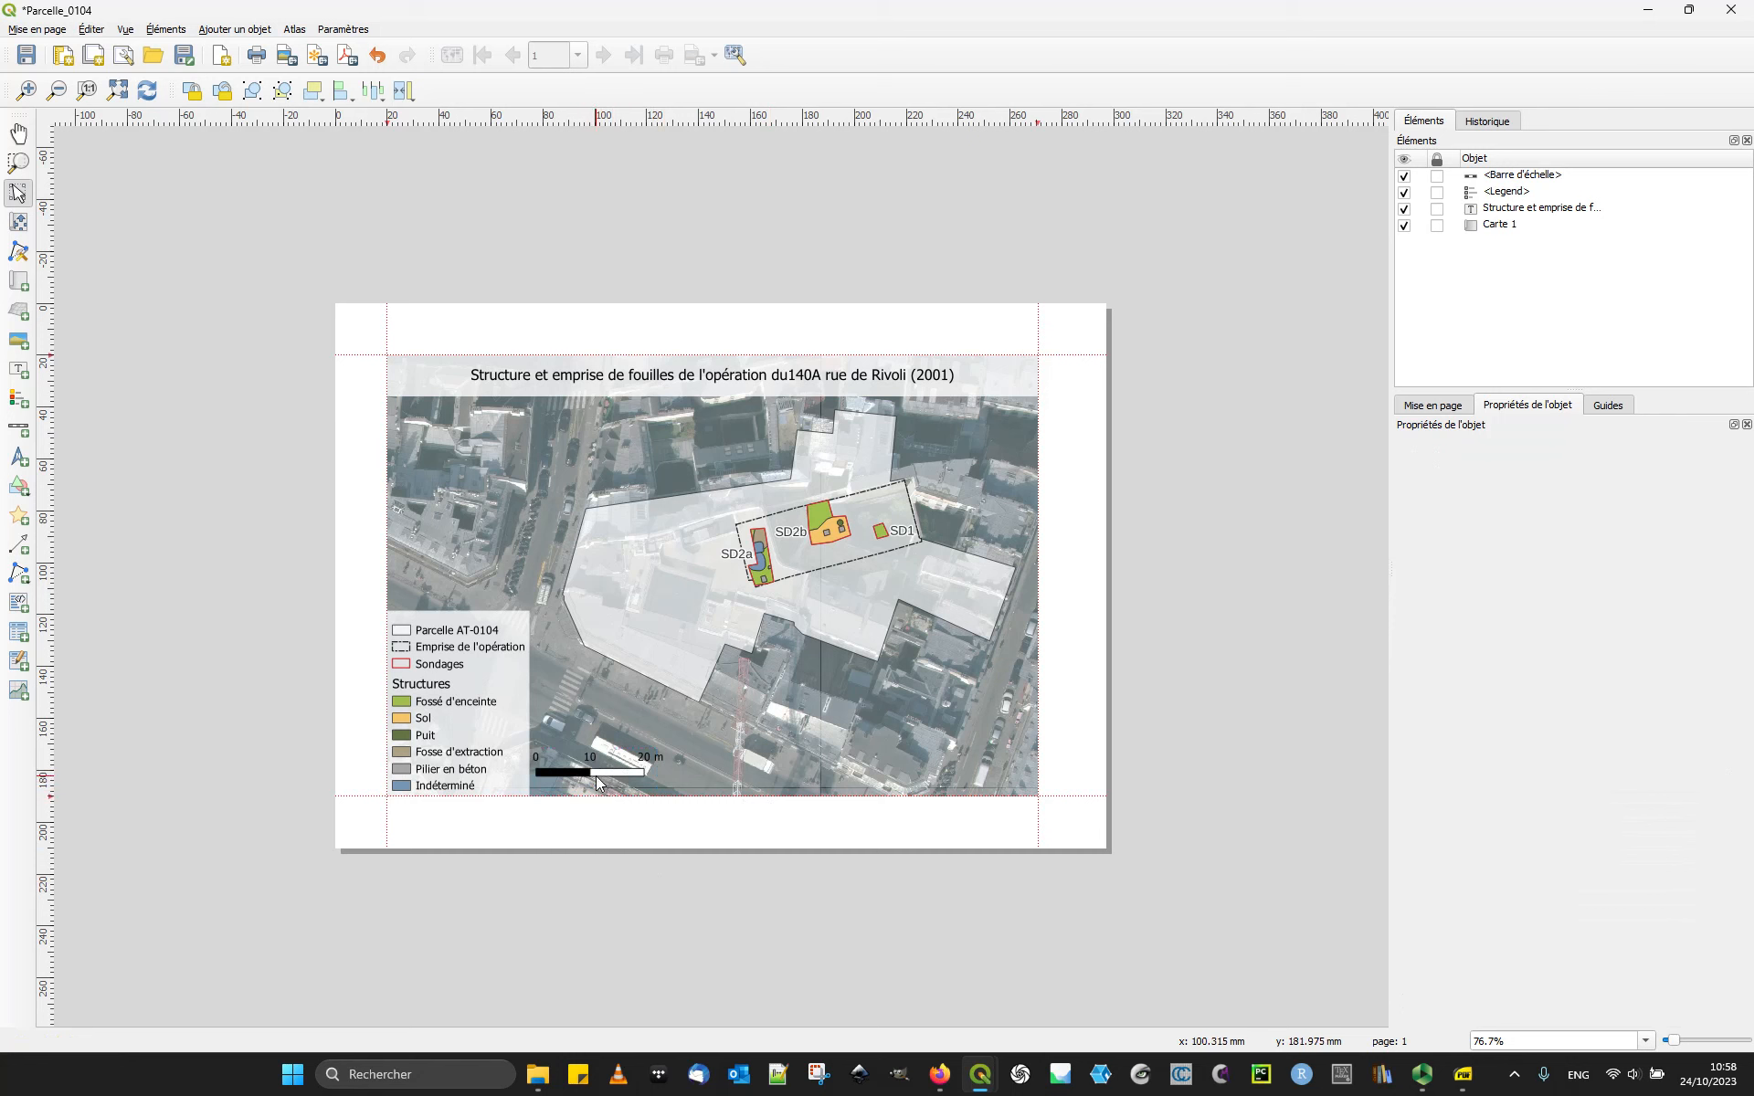
Step: Try Kilomètres as the scale bar's unit and set it back to Mètre
left_click(603, 778)
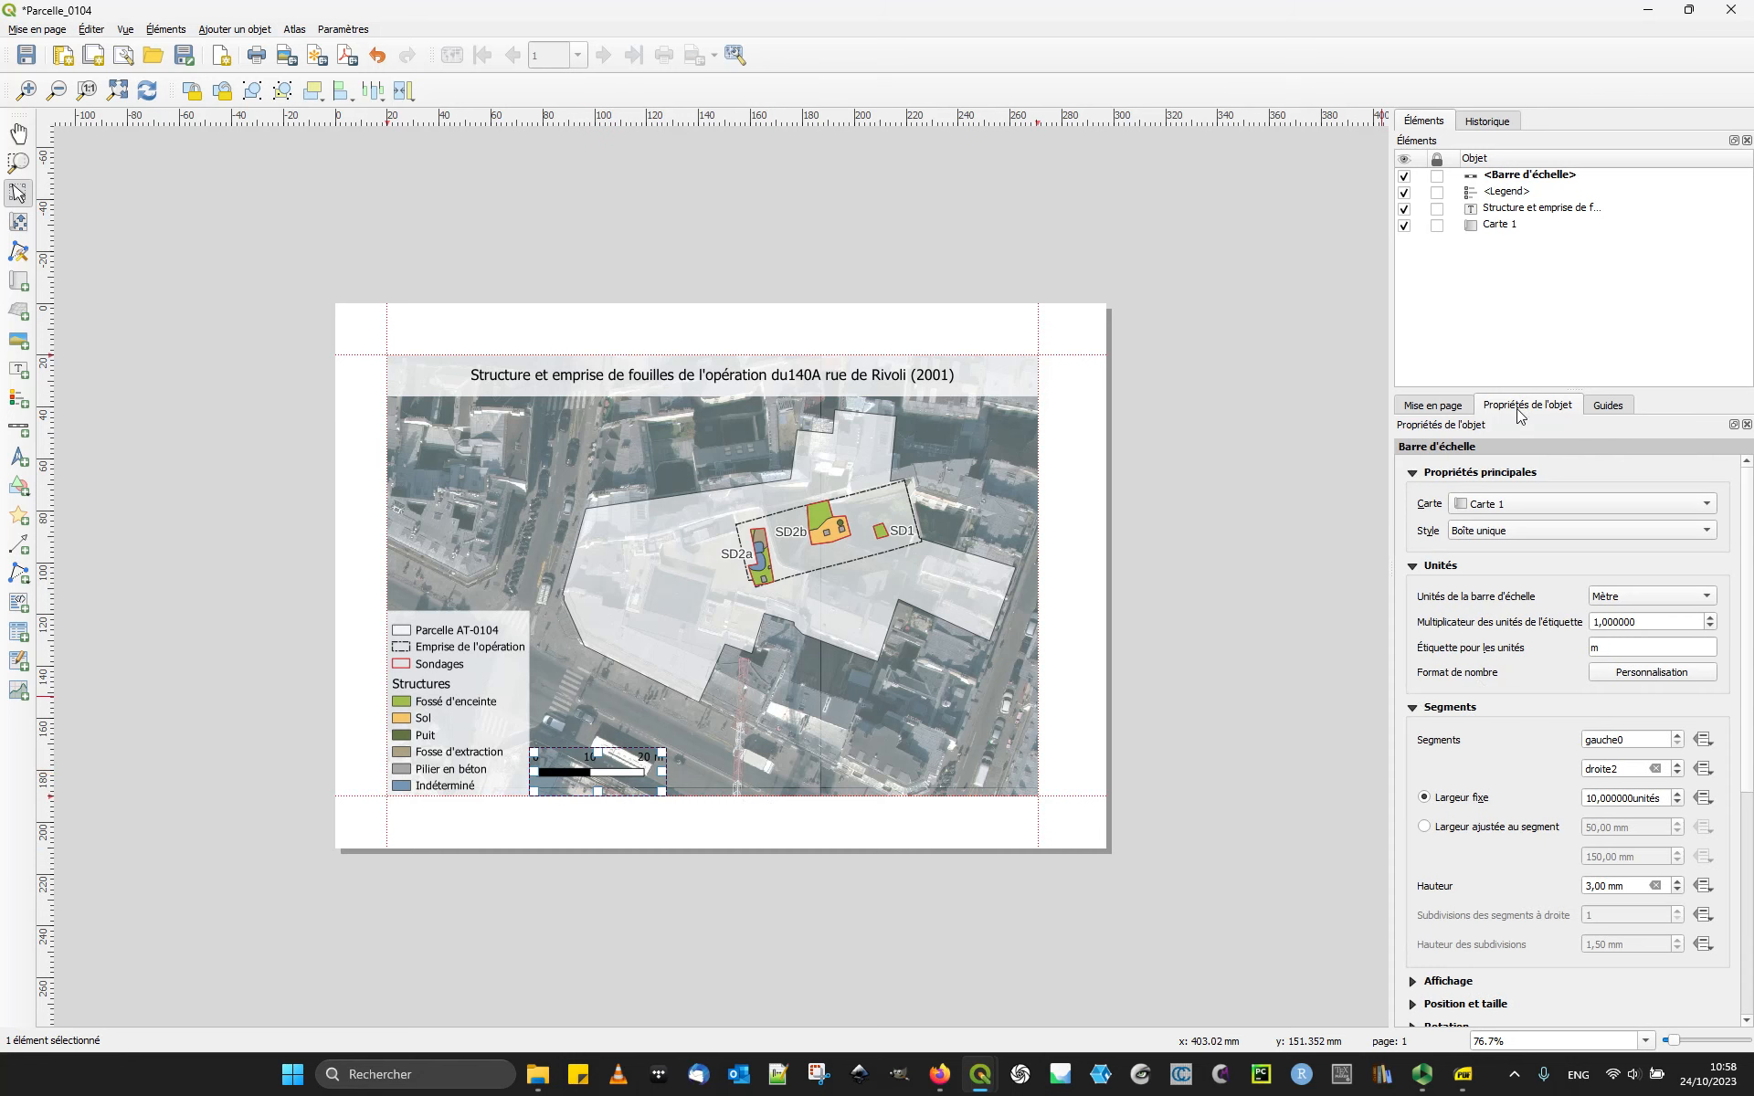
left_click(1707, 597)
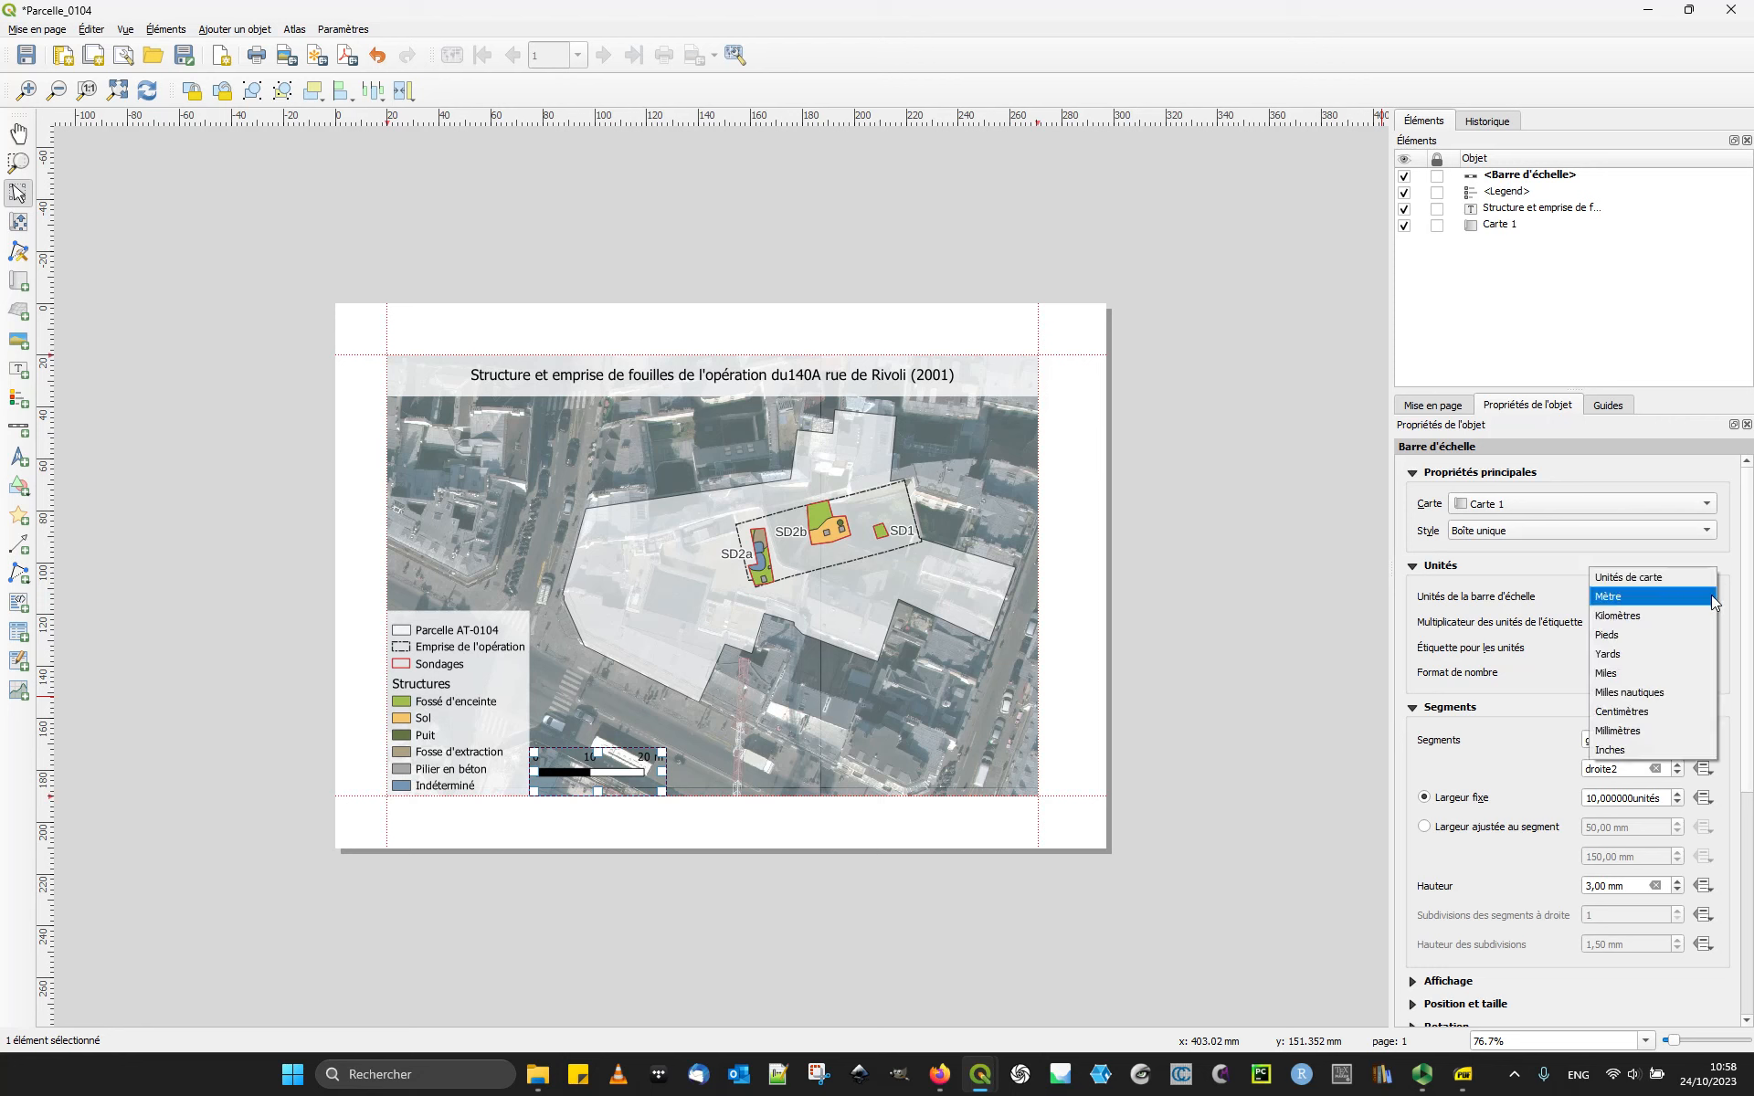
left_click(1692, 576)
left_click(1695, 600)
left_click(1698, 615)
left_click(1697, 596)
left_click(1695, 599)
left_click(1694, 596)
left_click(1695, 615)
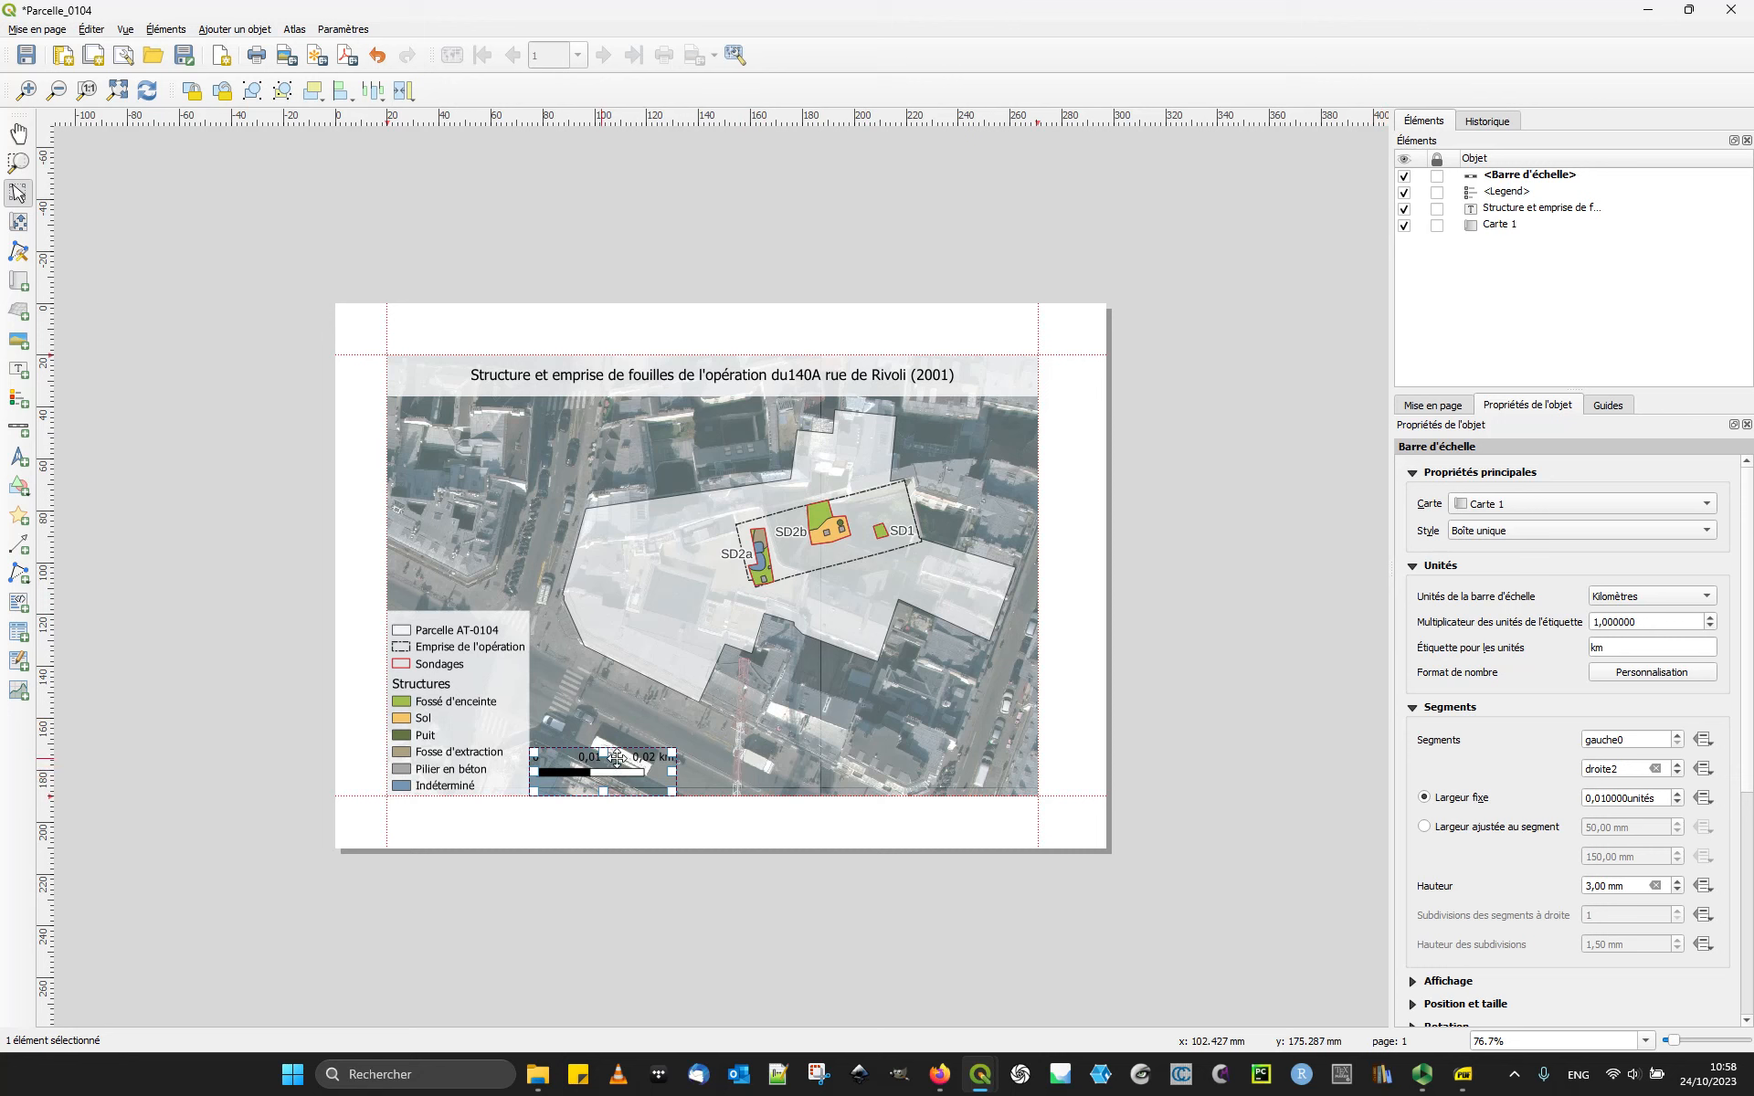
left_click(1677, 603)
left_click(1665, 583)
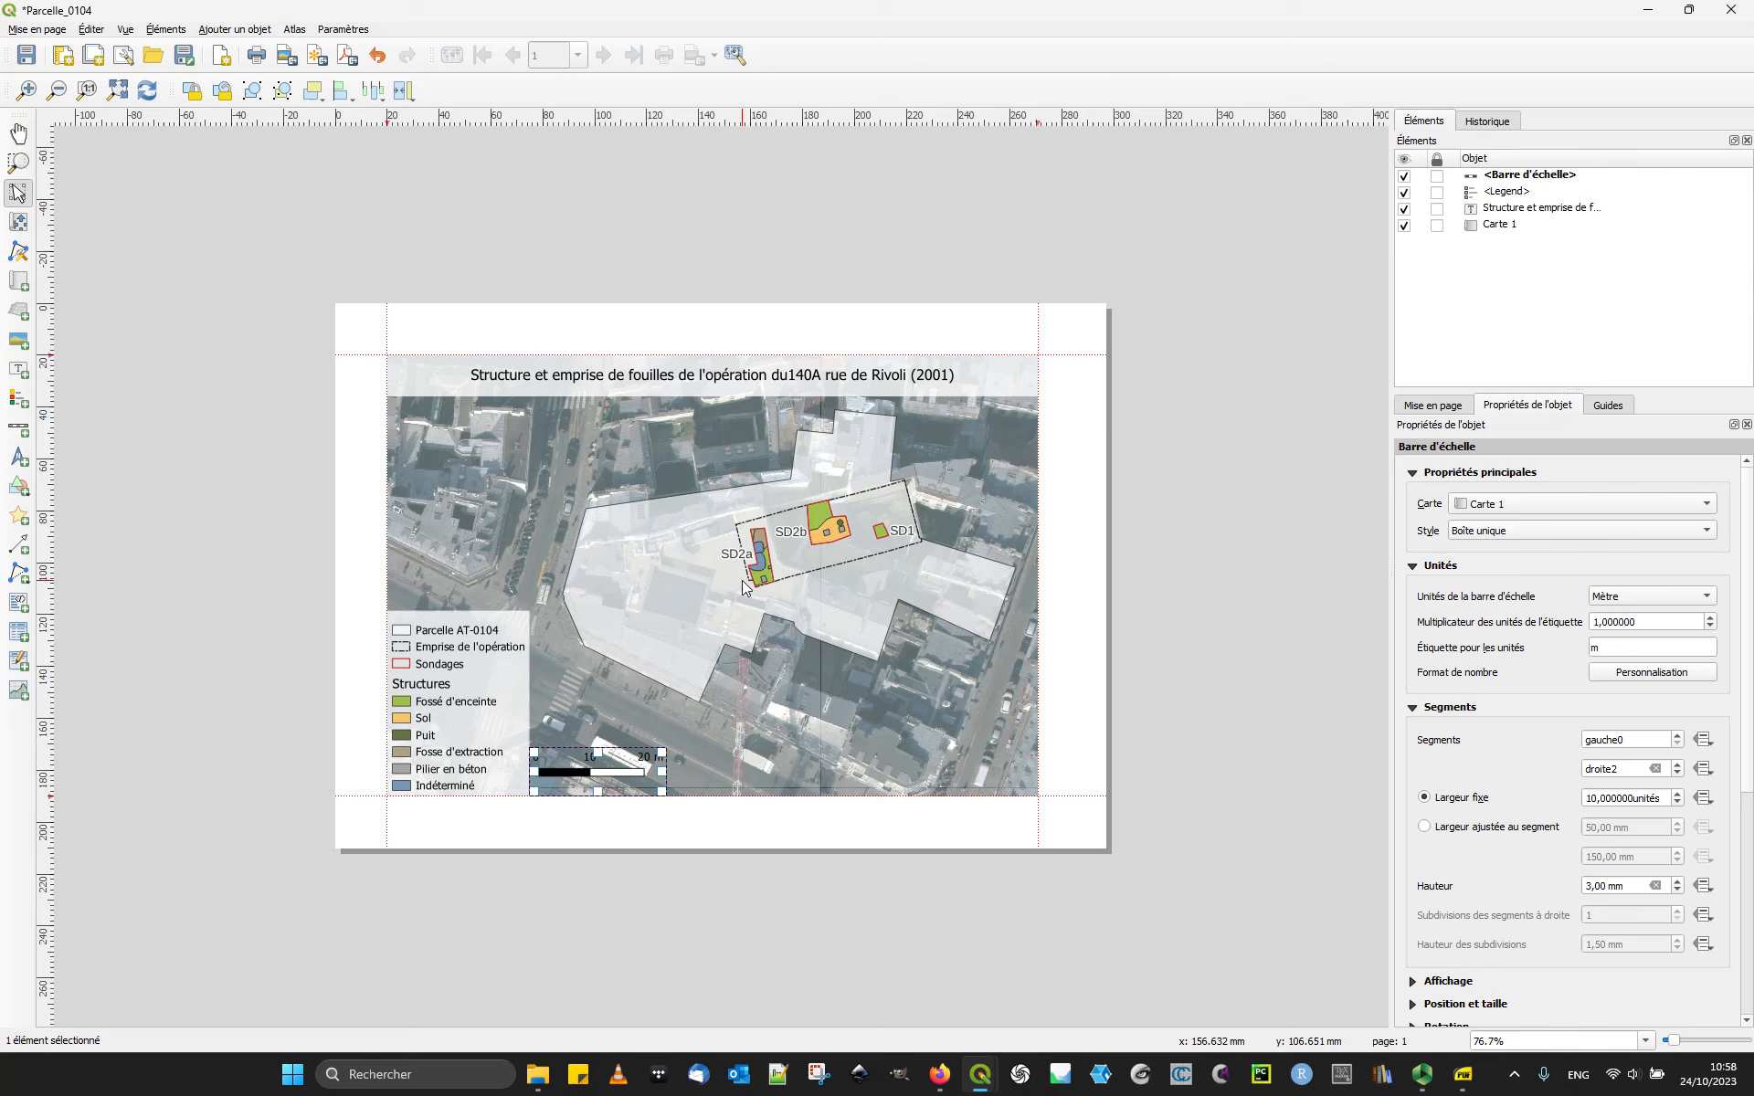
Step: Try mètres as the scale bar's unit label and shorten it back to m
left_click(1629, 649)
type("ètres")
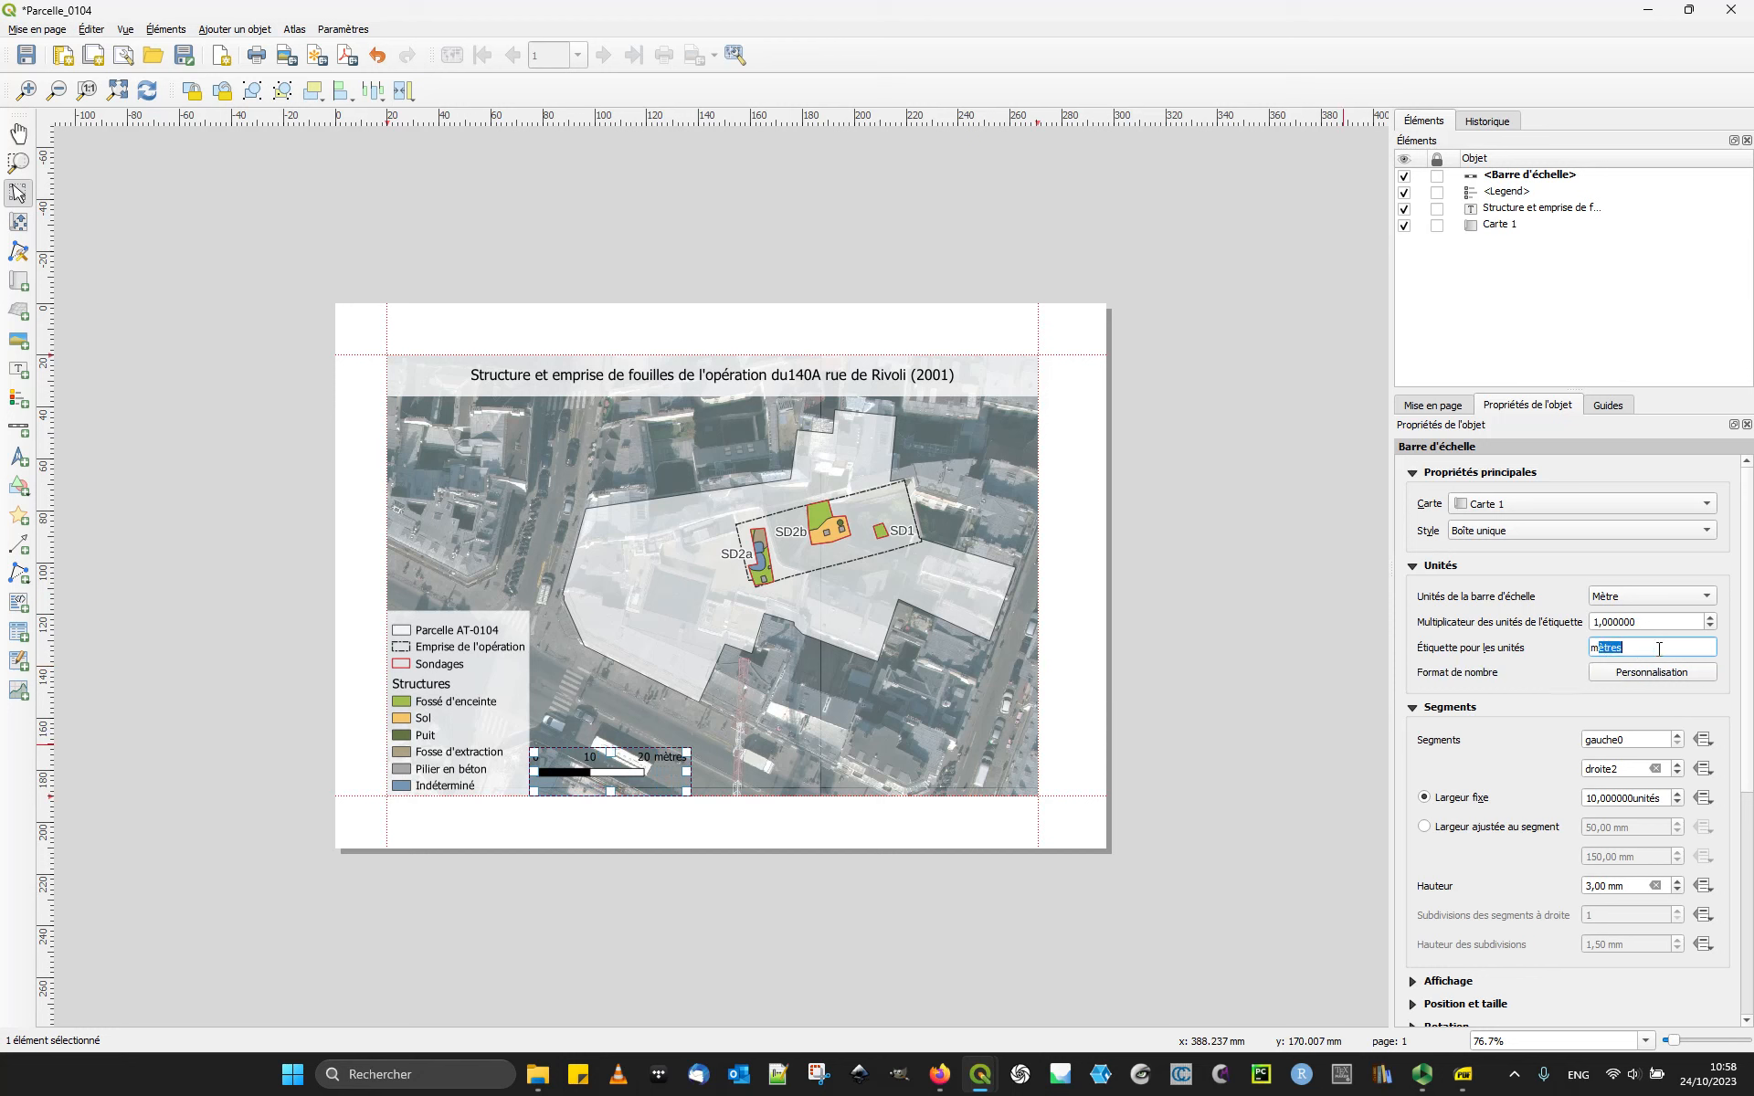
key("BackSpace")
left_click(1295, 725)
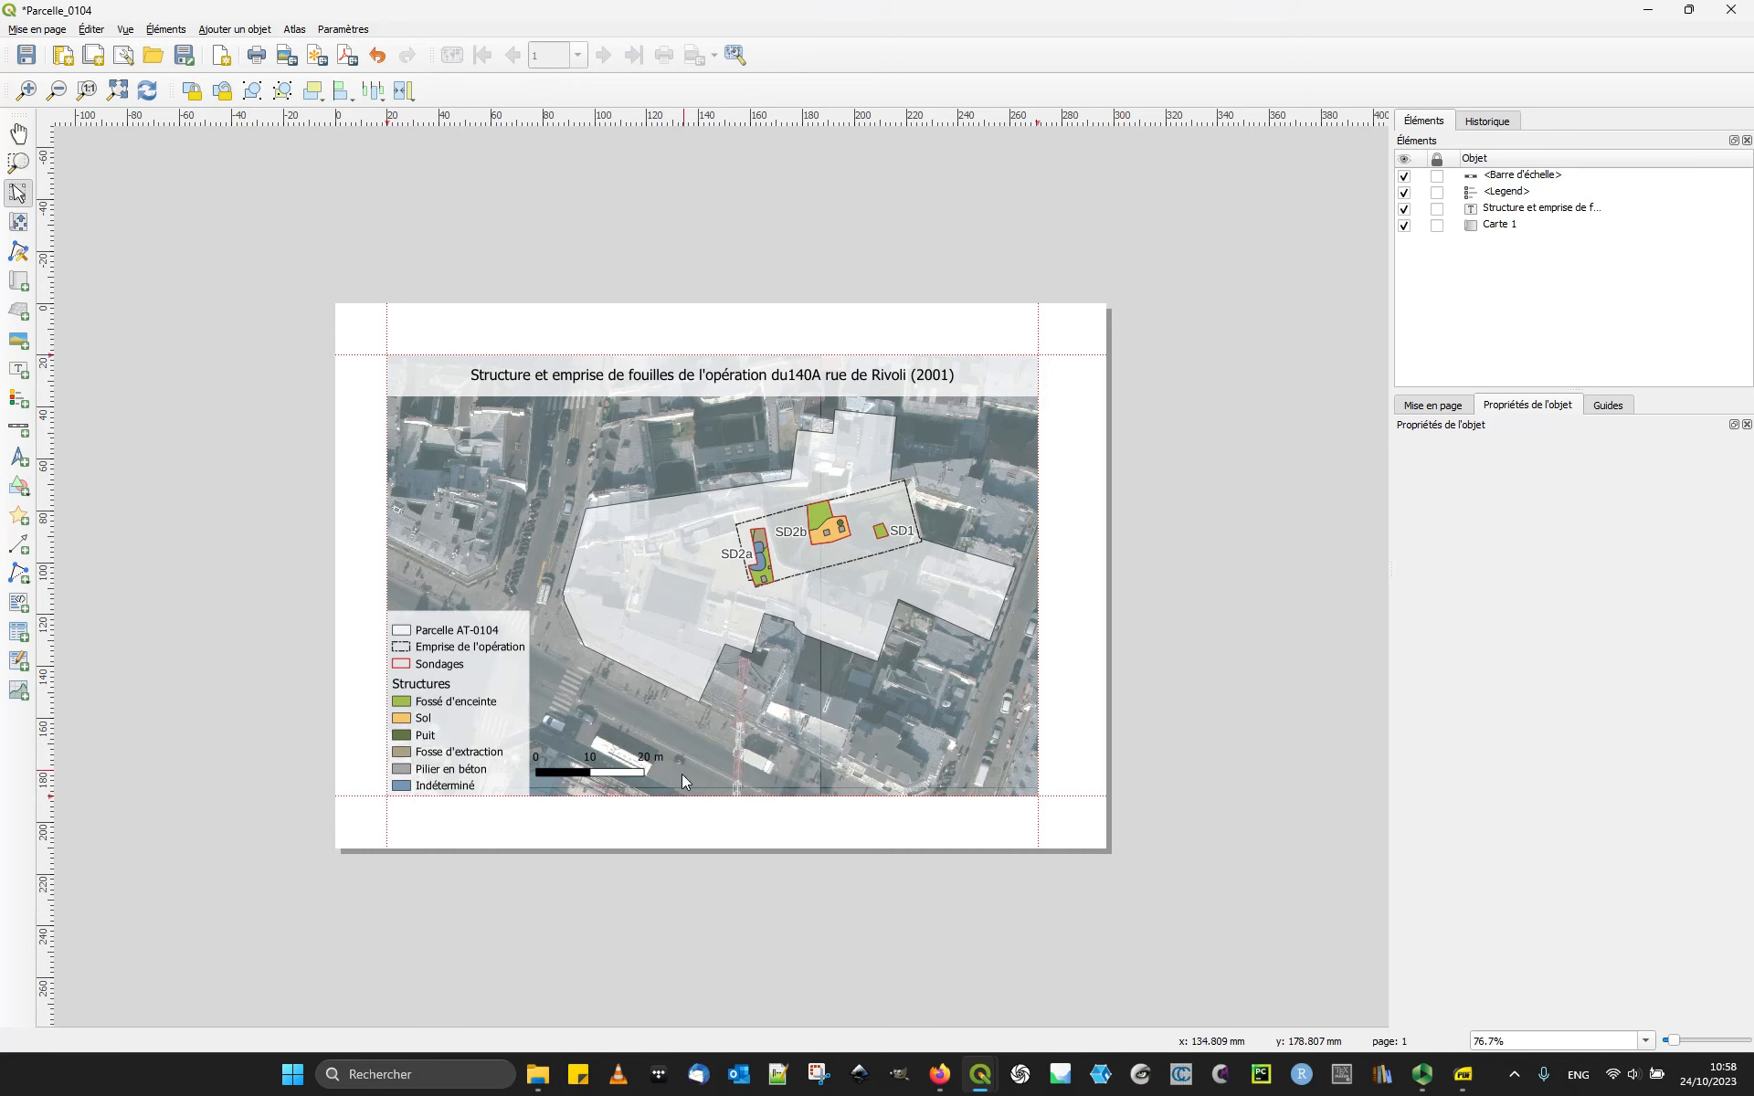
Step: Try two left segments on the scale bar and set the left count back to 0
left_click(581, 770)
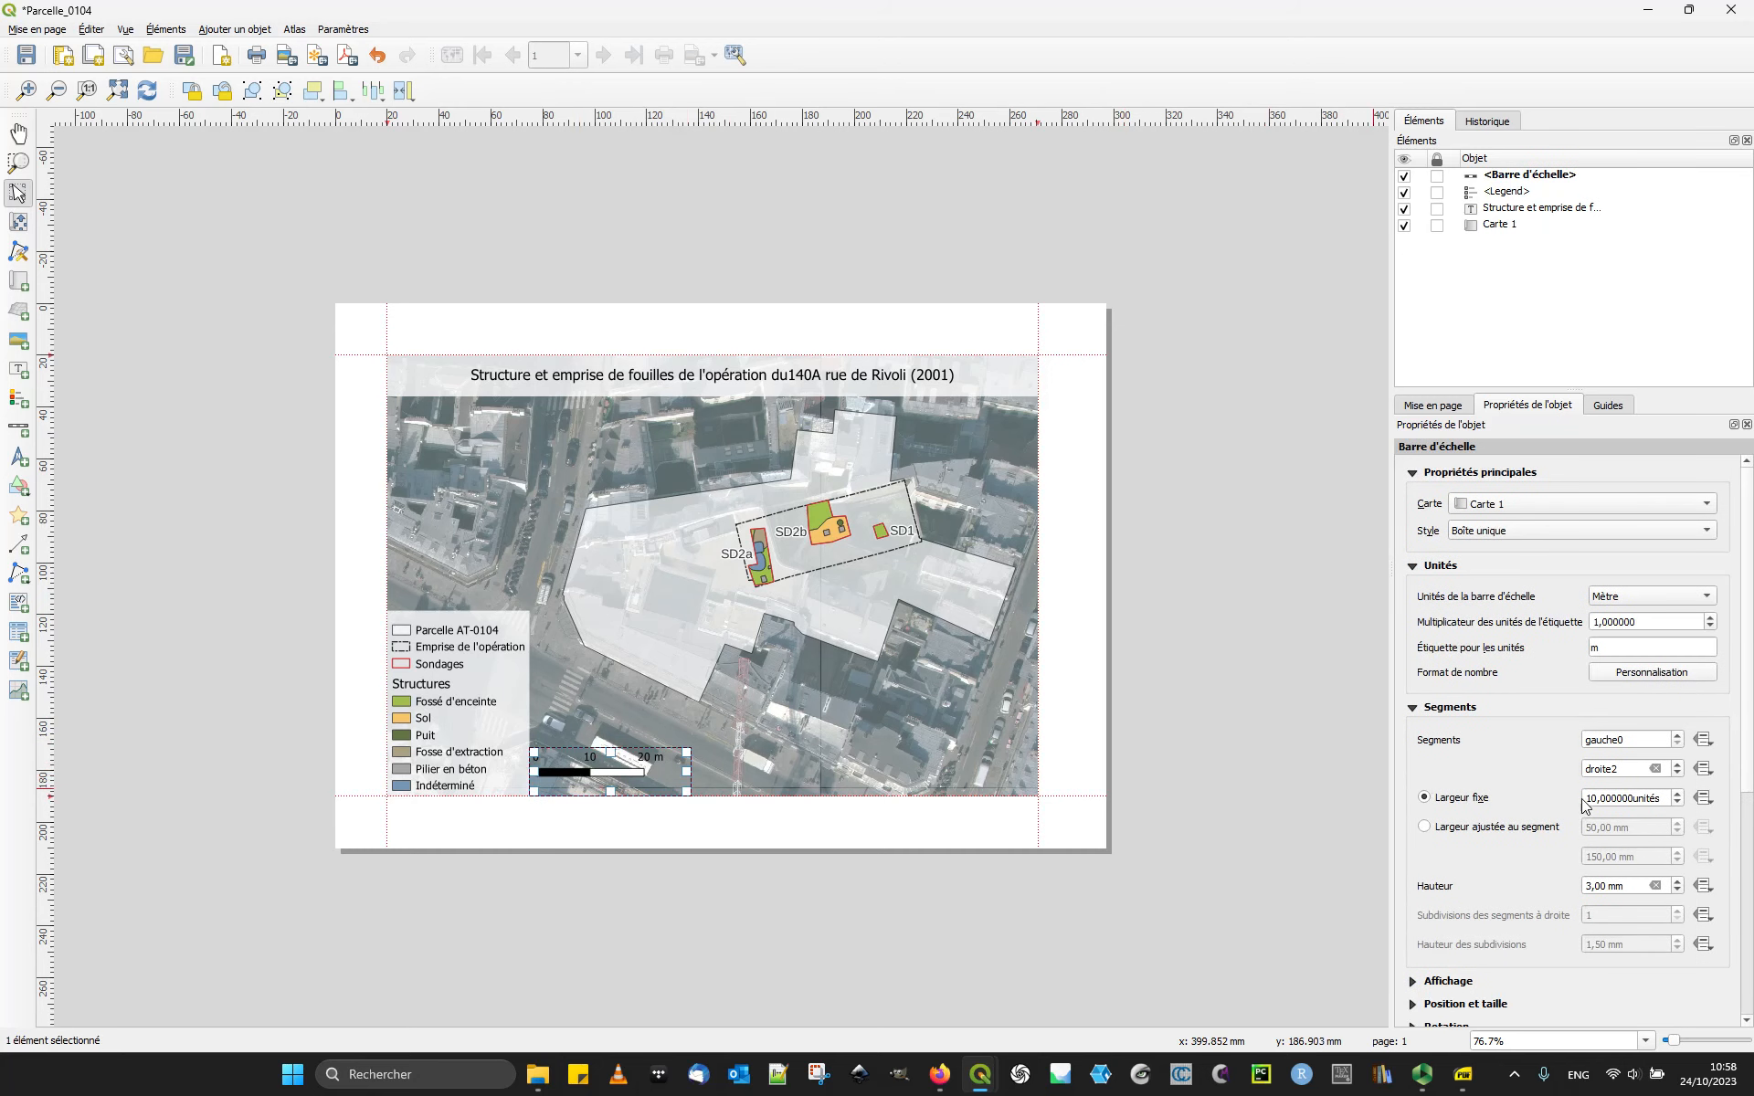
left_click(1679, 735)
left_click(1679, 735)
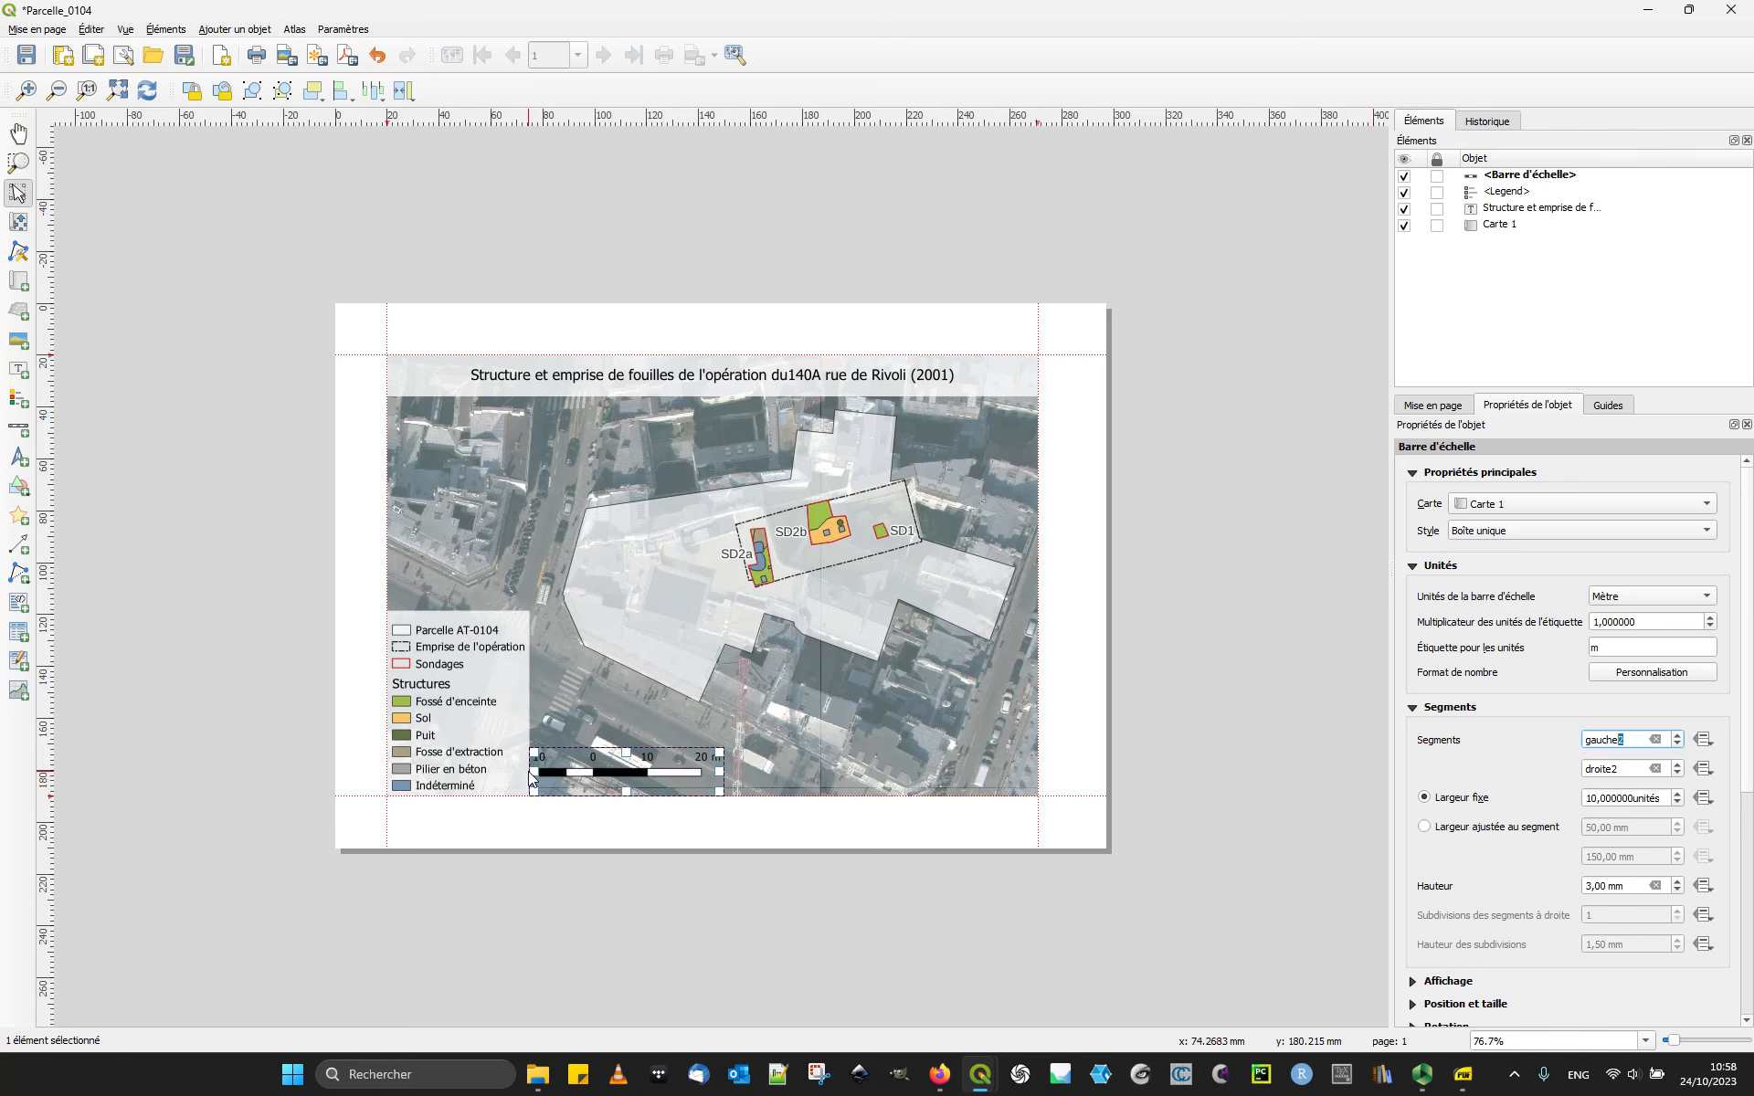
left_click(1679, 746)
left_click(1679, 745)
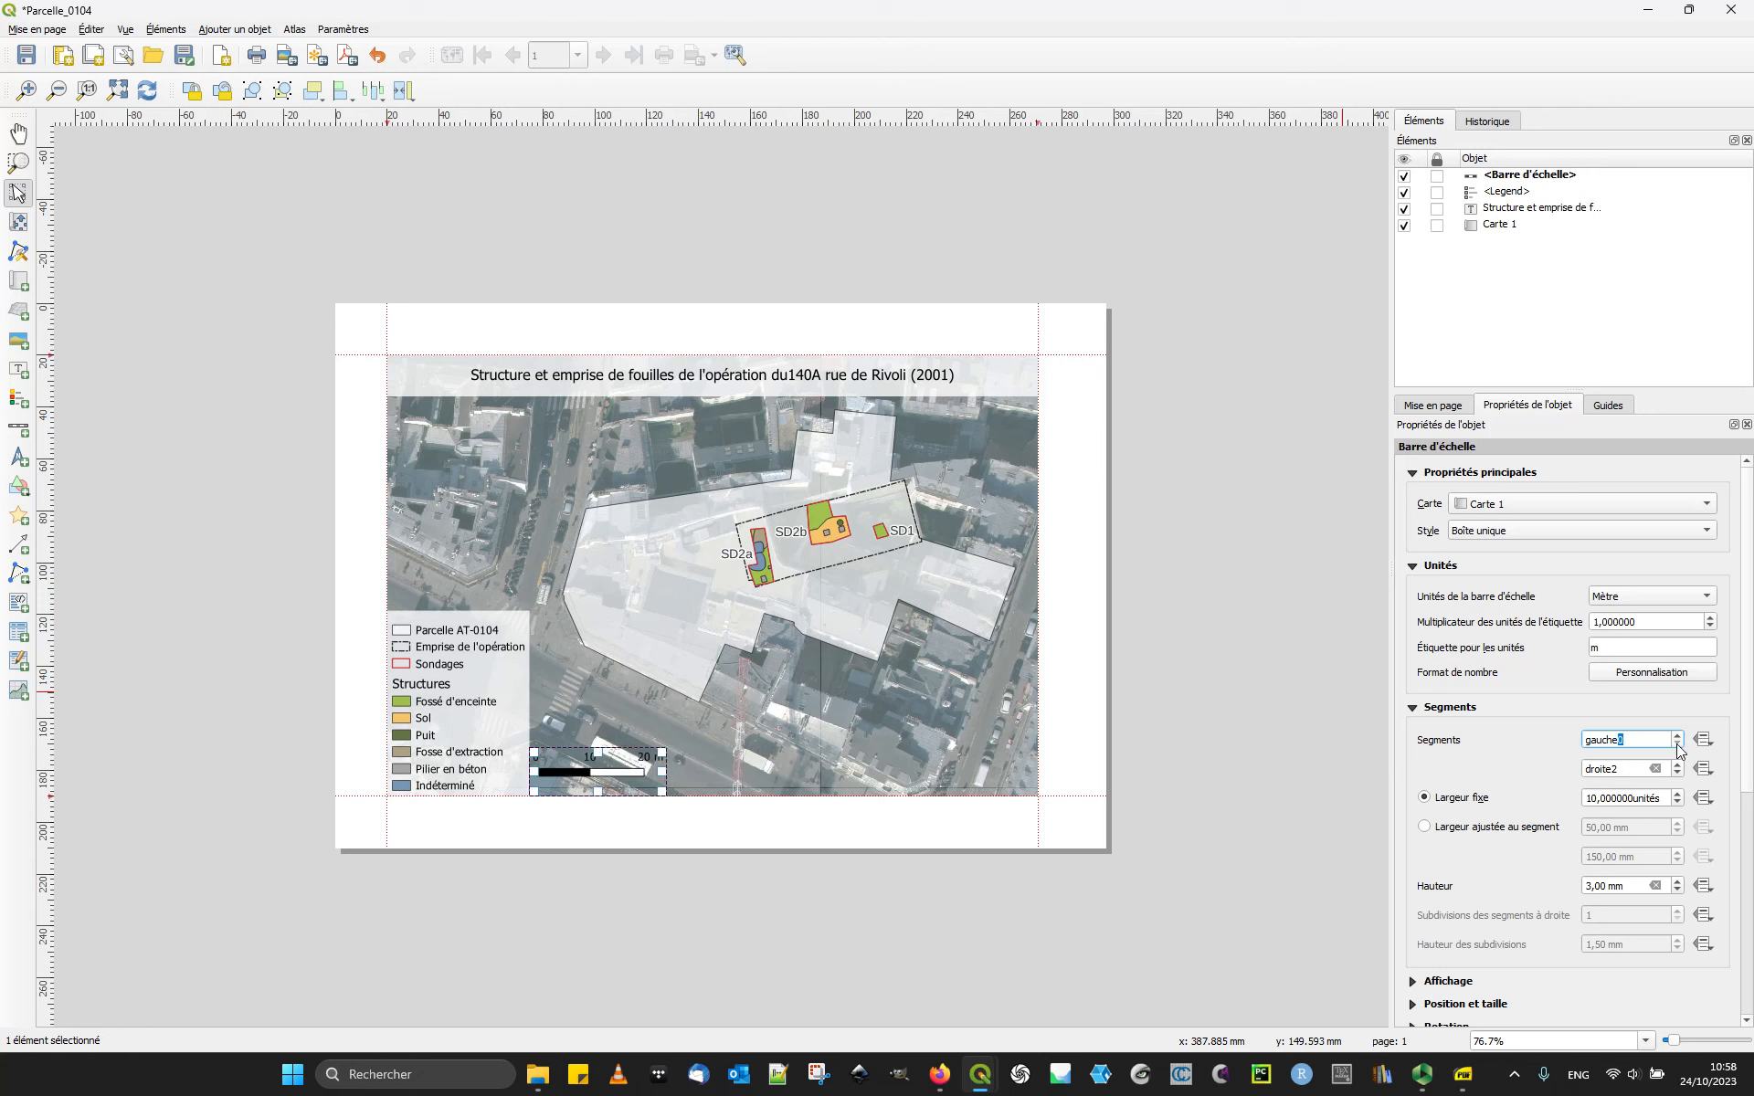
Step: Try four right segments on the scale bar and set the right count back to 2
left_click(1678, 764)
left_click(1678, 765)
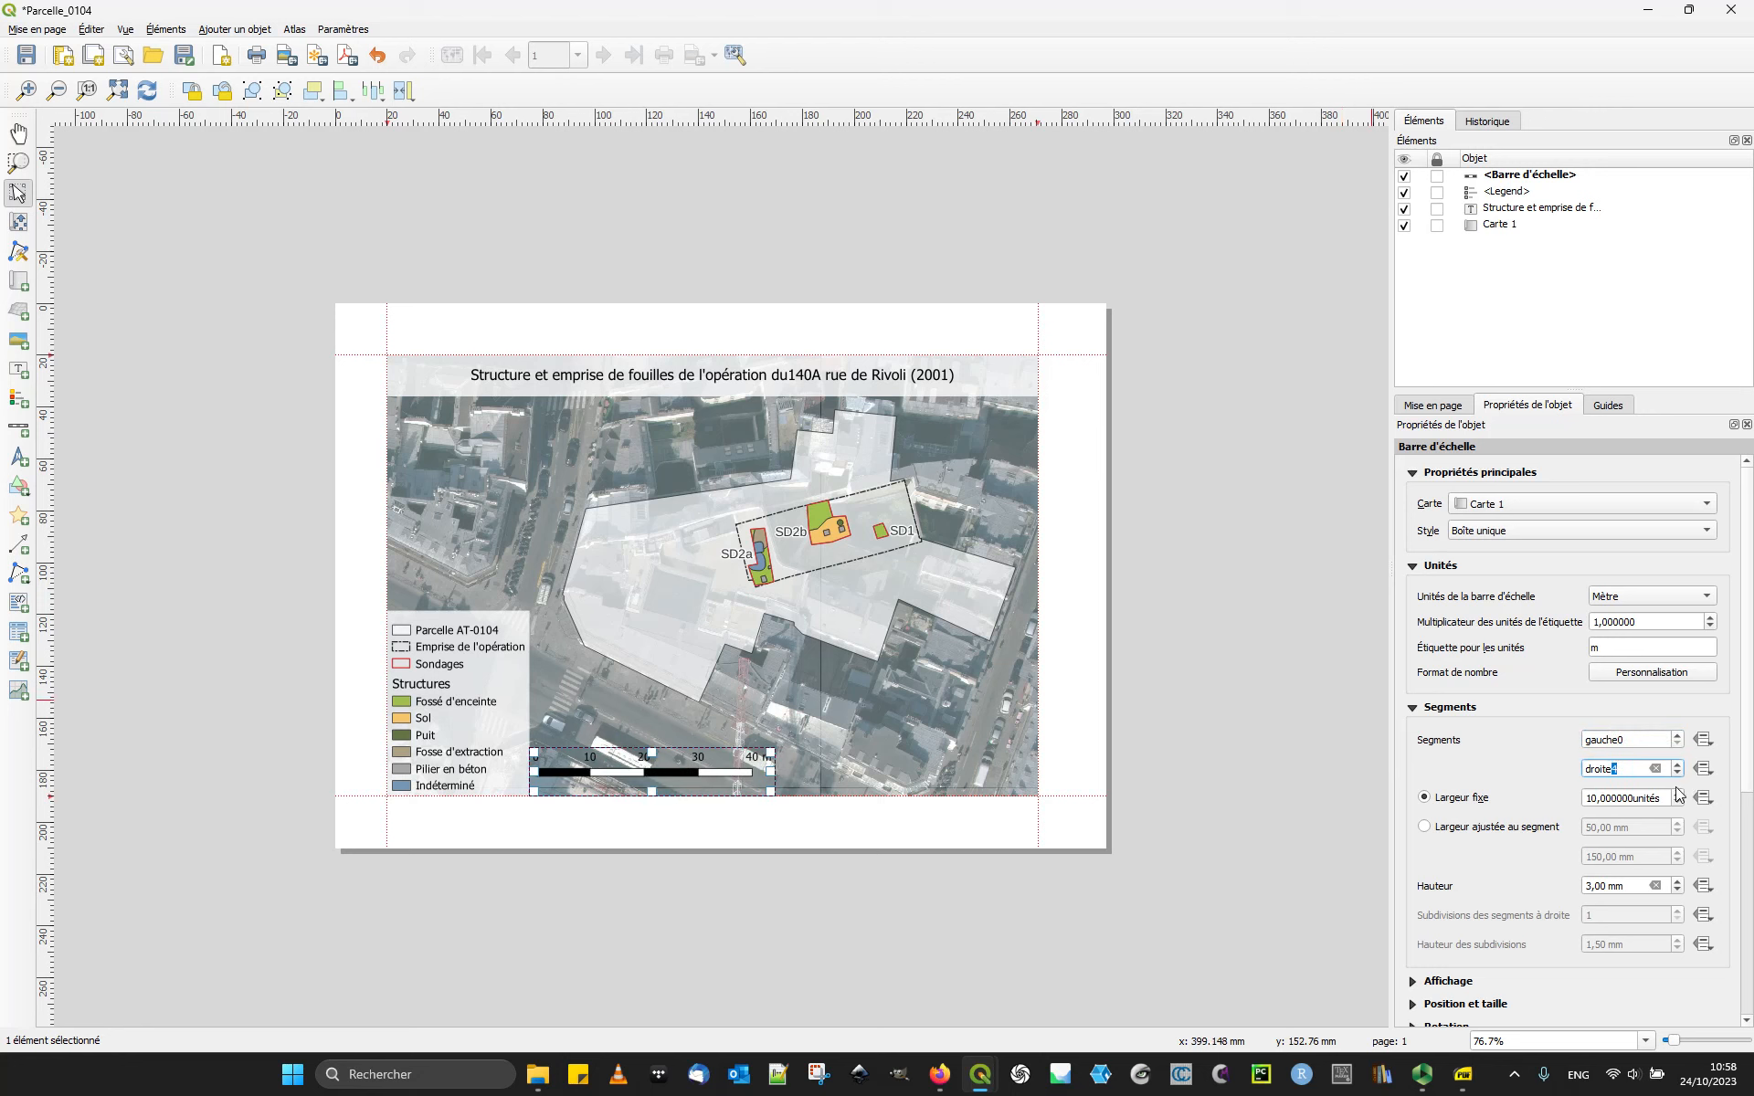
left_click(1678, 774)
left_click(1679, 774)
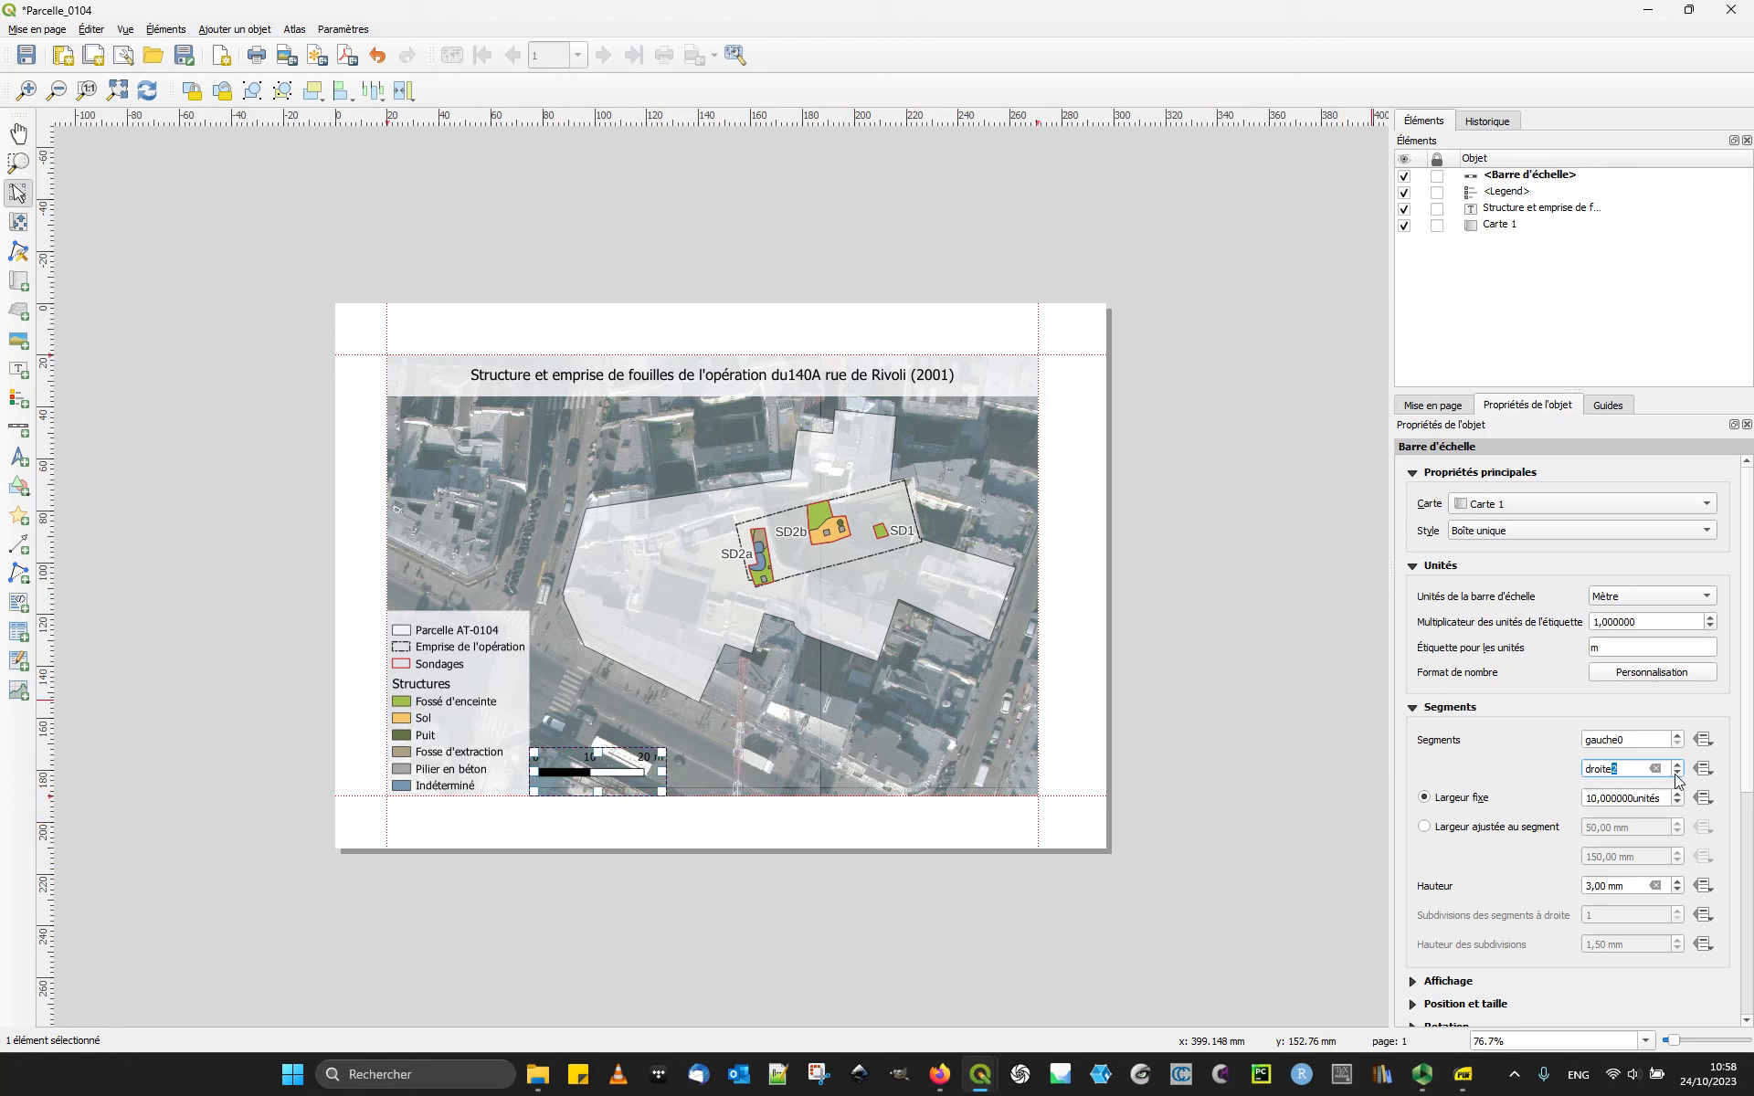
Step: Try a fixed segment width of 20 units on the scale bar and set it back to 10 units
left_click(1591, 798)
key("BackSpace")
type("2")
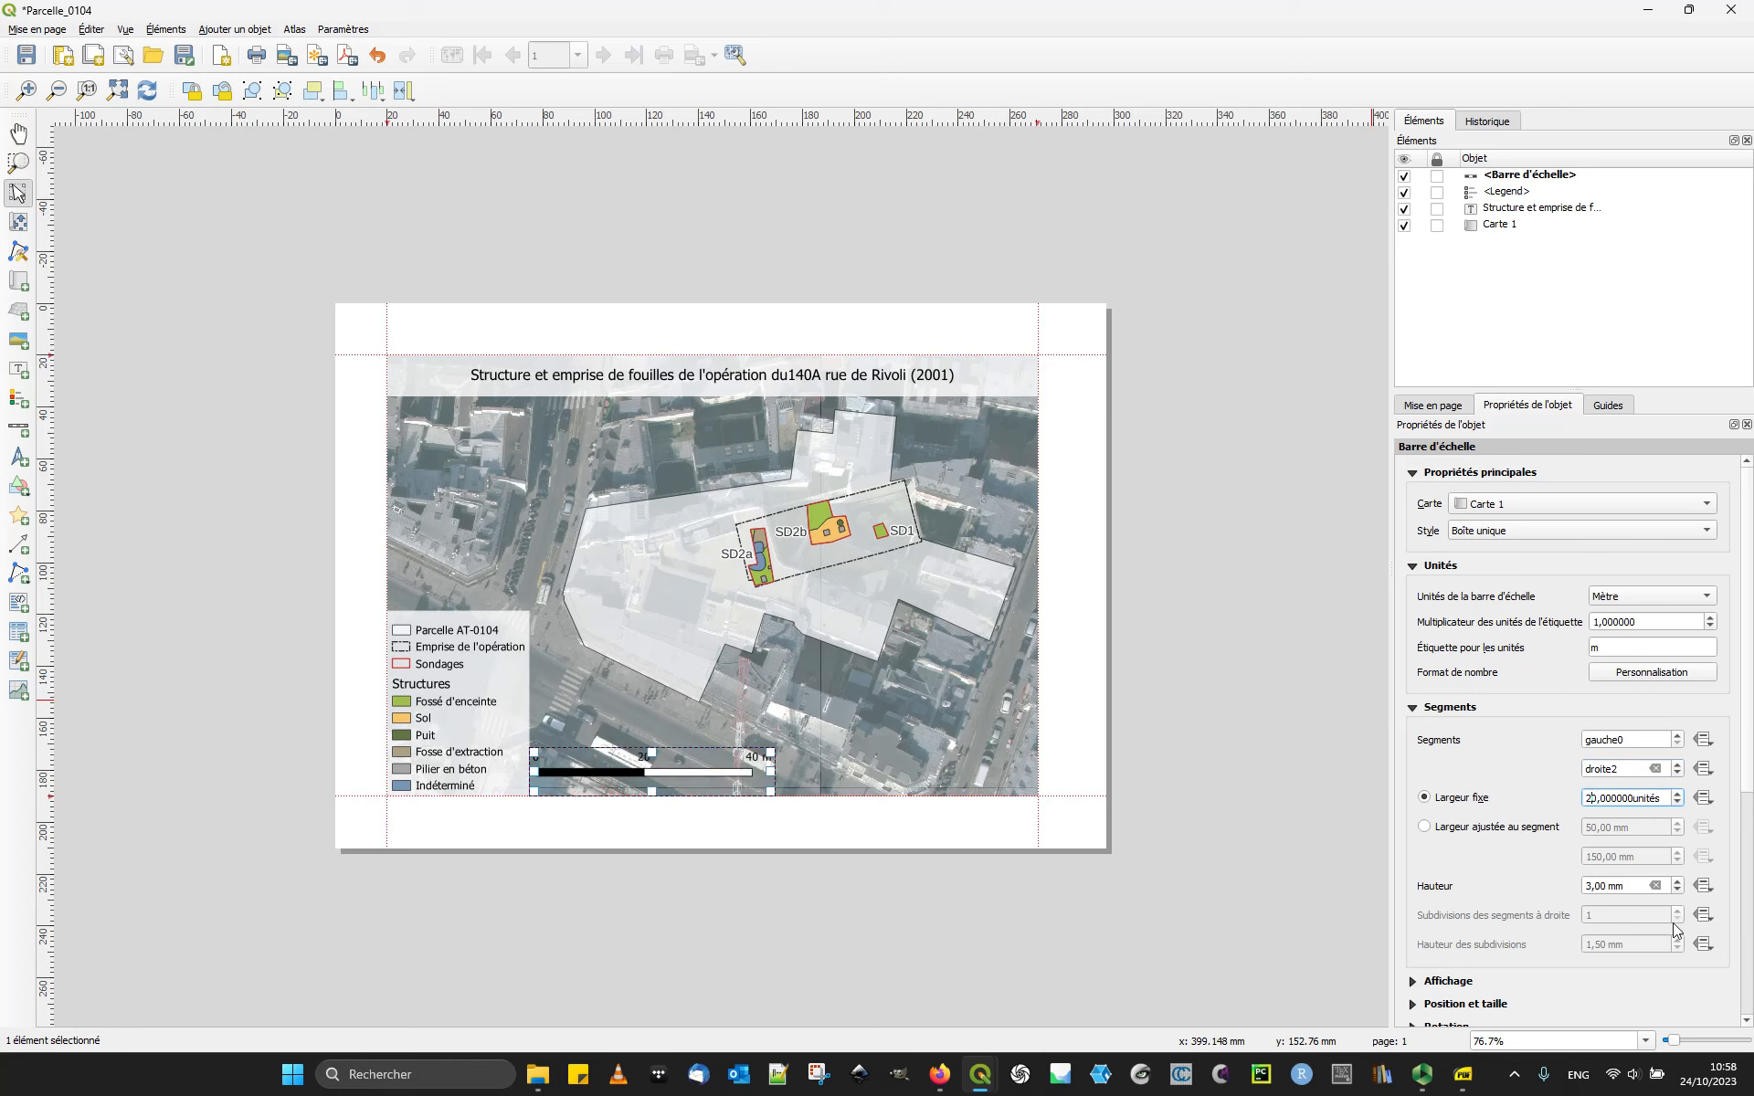
left_click(857, 978)
left_click(659, 773)
type("1")
Step: Move the scale bar to the map's lower-right corner, against the margin guides
left_click(1180, 972)
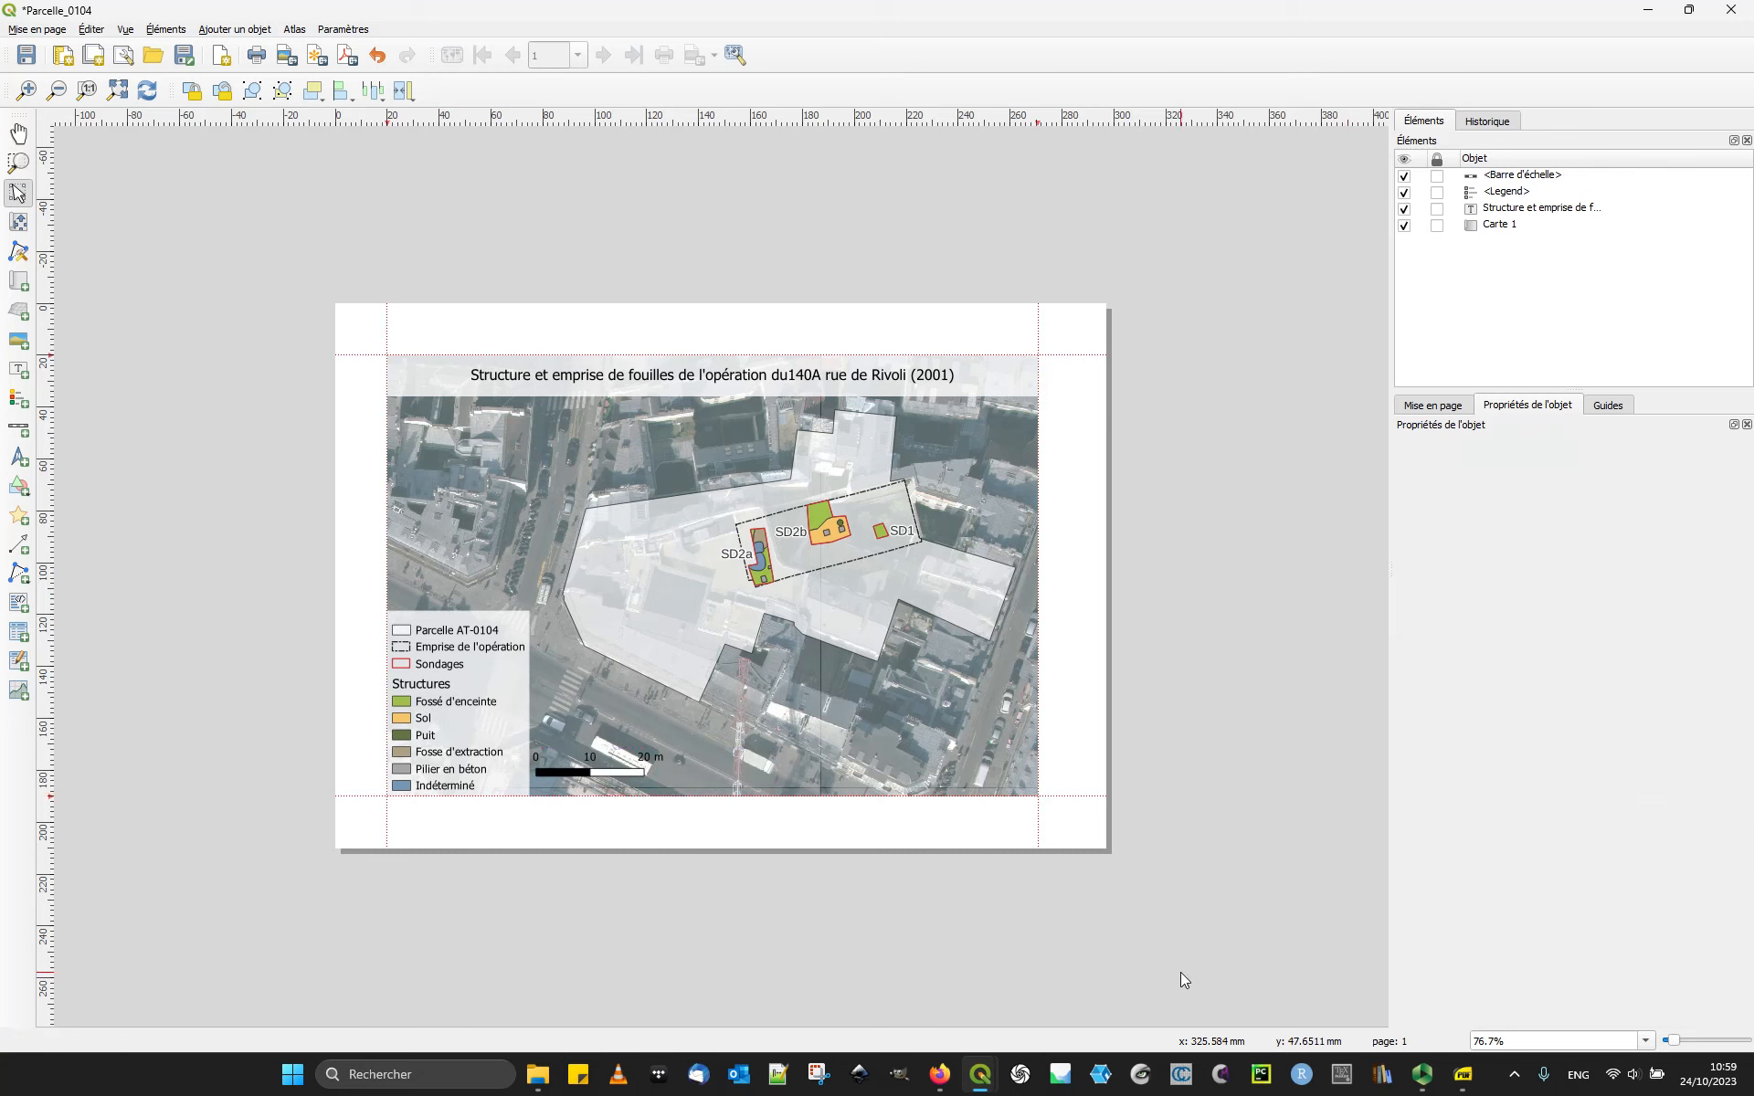
left_click_drag(594, 769, 966, 769)
left_click(930, 912)
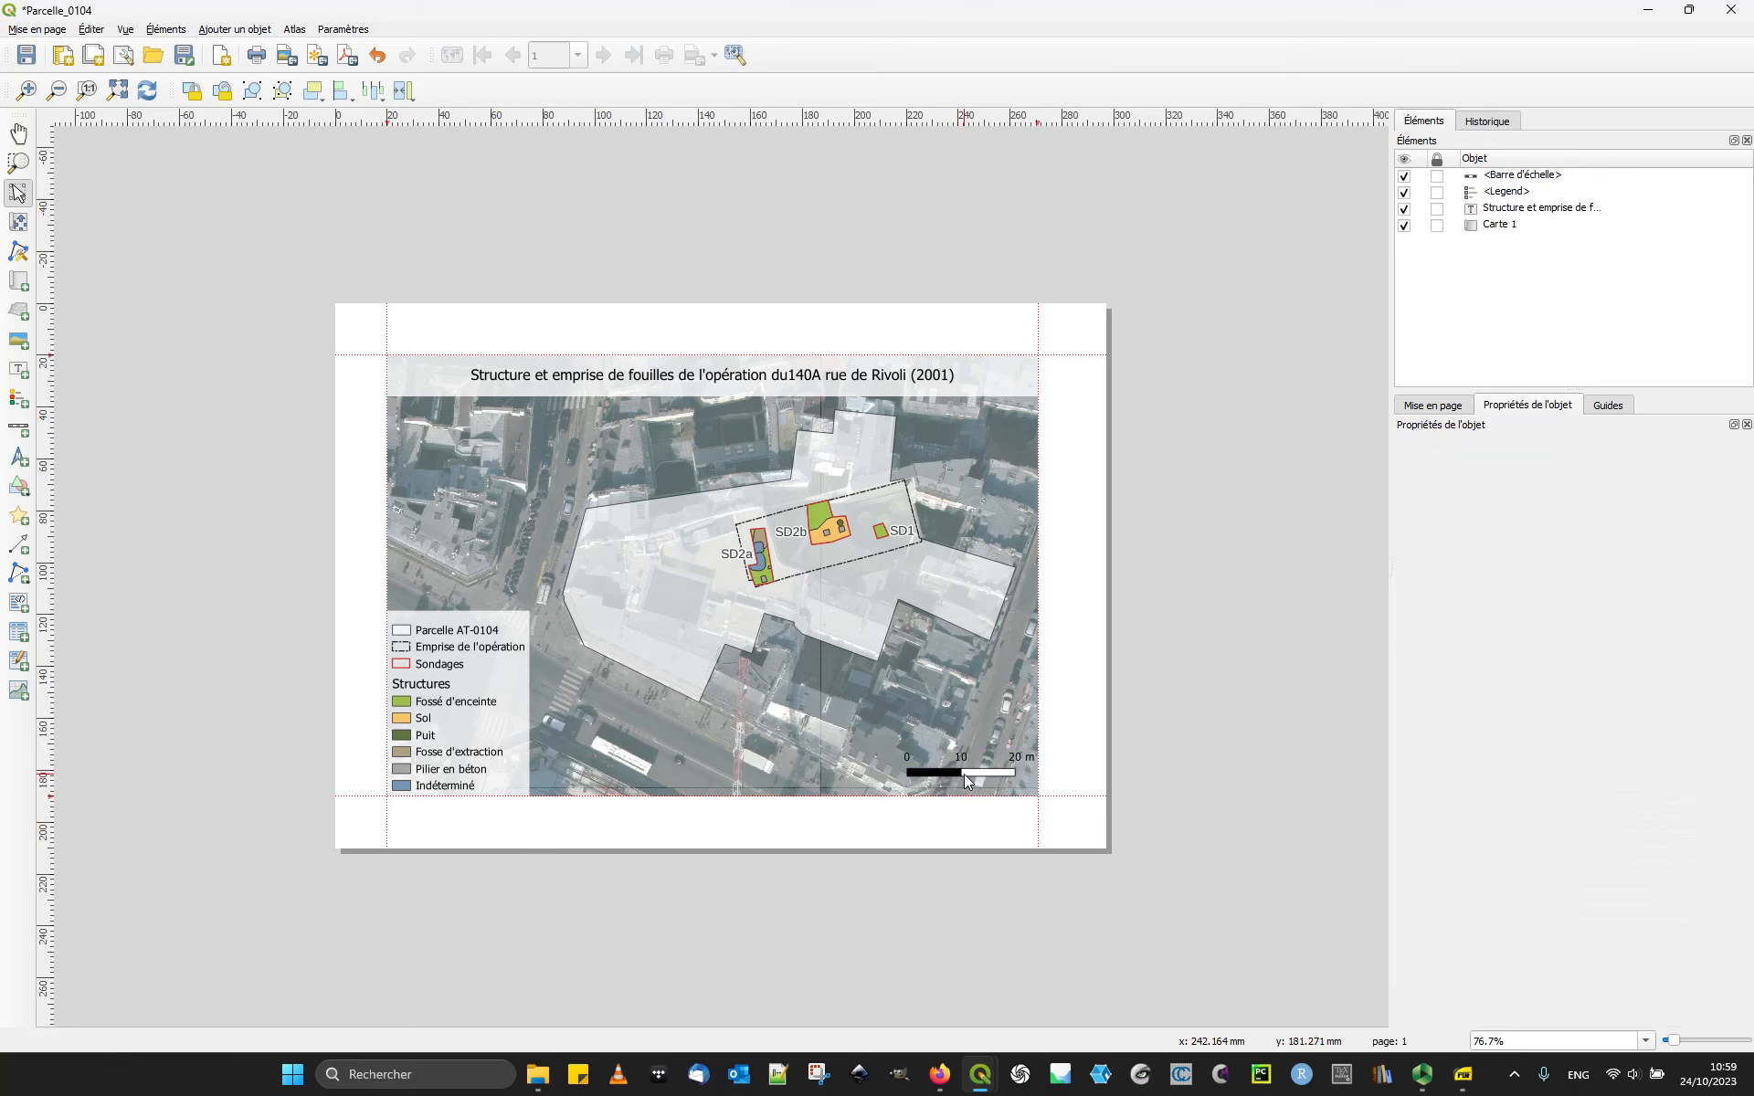
Step: Try the scale bar styles Repères au milieu de la ligne and Repères en-dessous de la ligne
left_click(1002, 776)
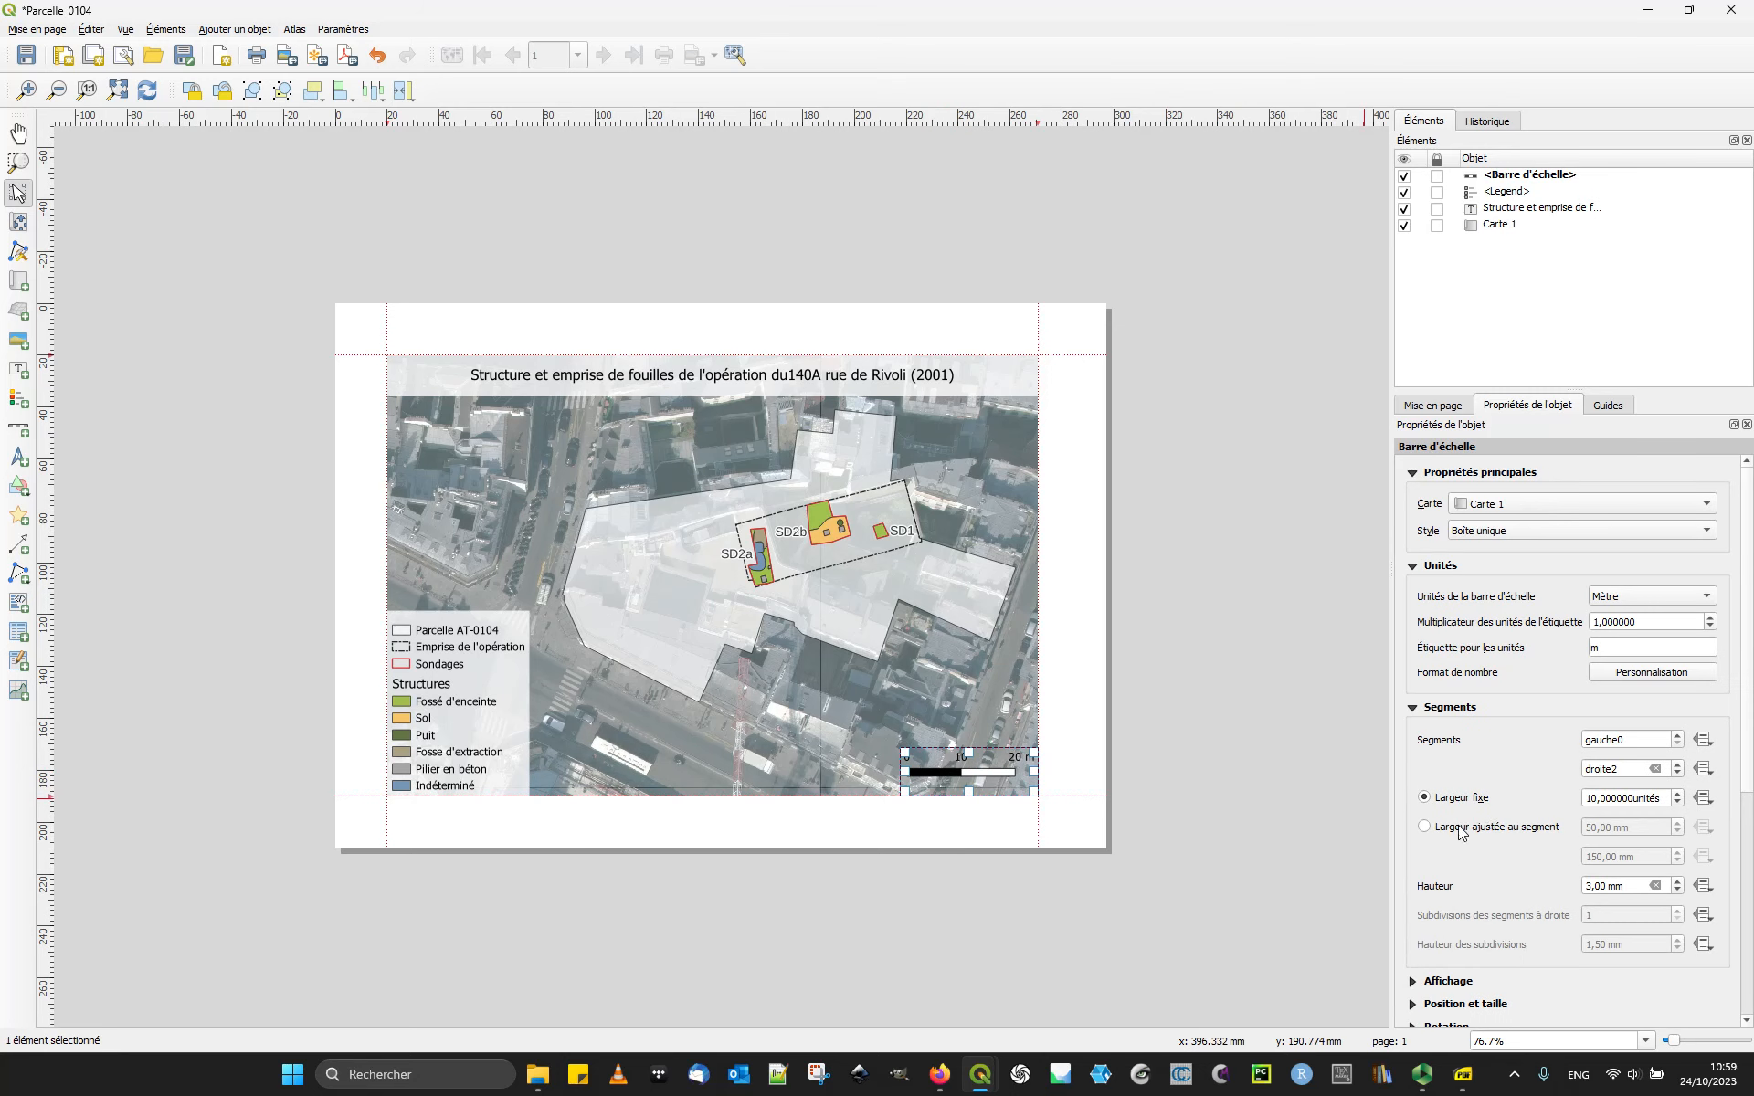
scroll(1739, 687, "down", 3)
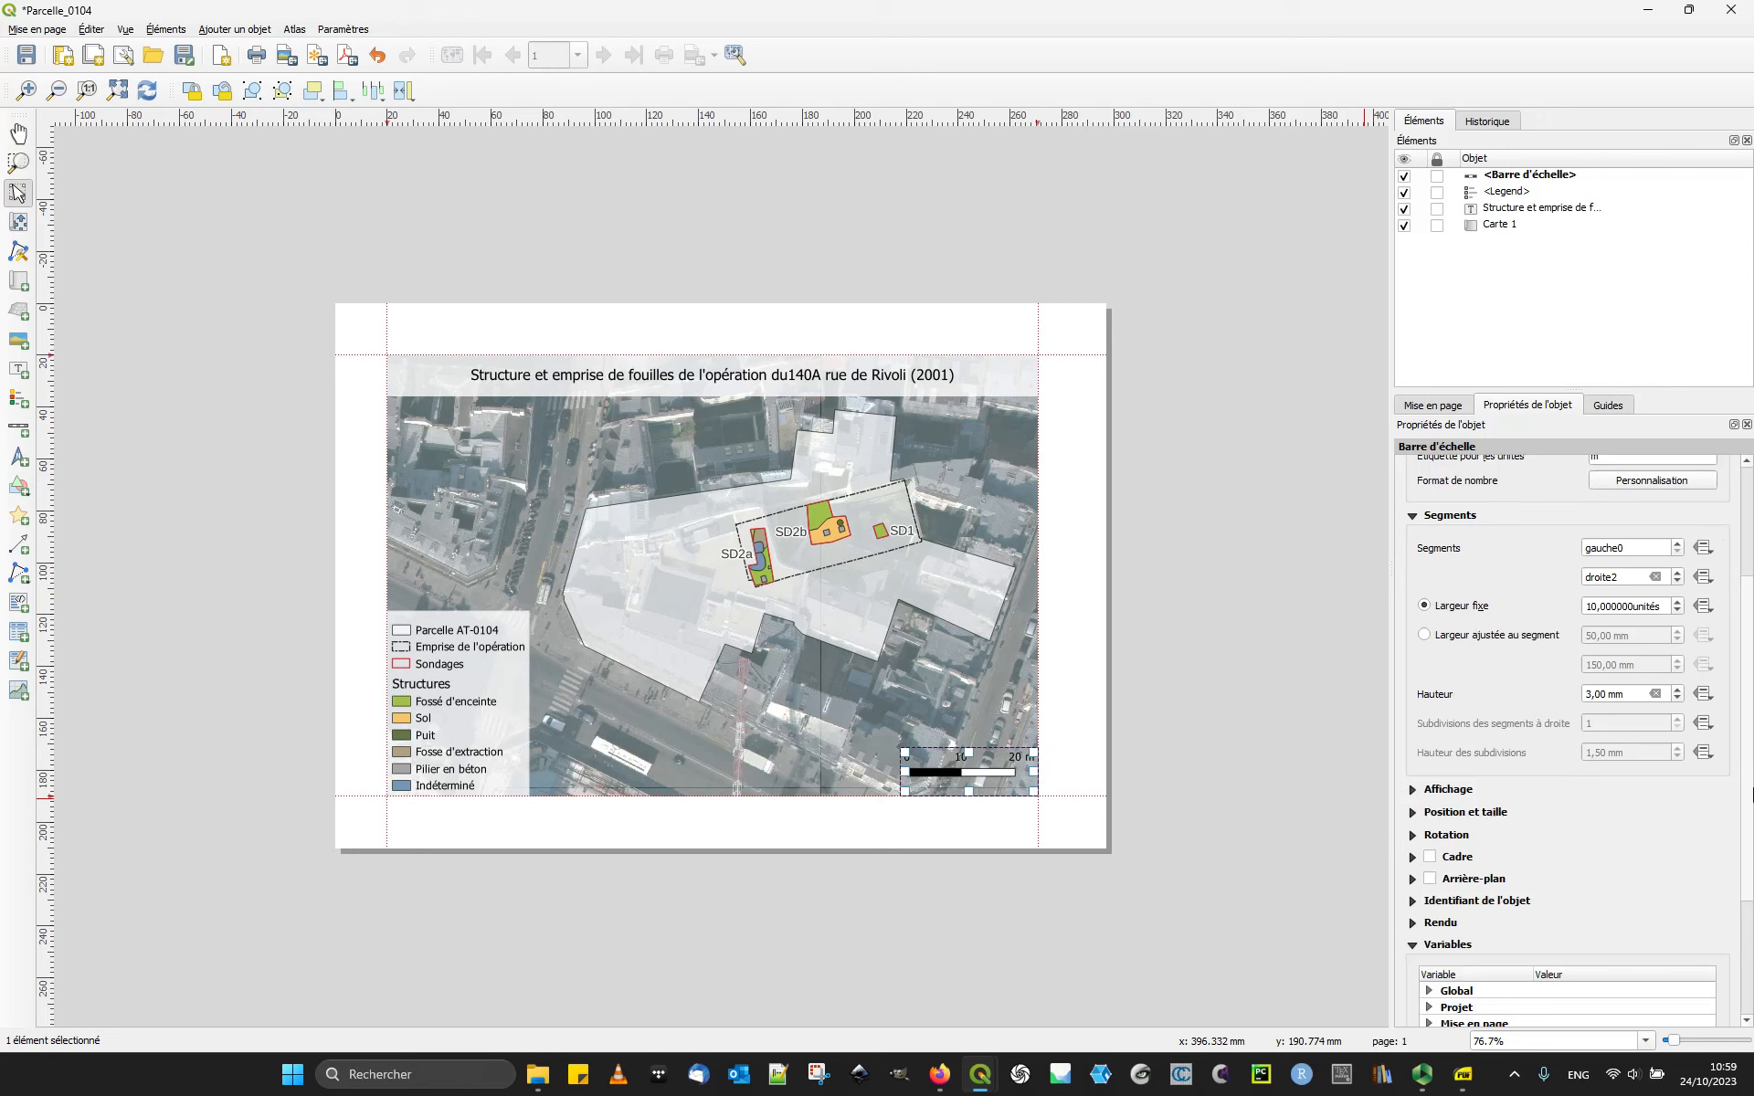
scroll(1751, 758, "up", 3)
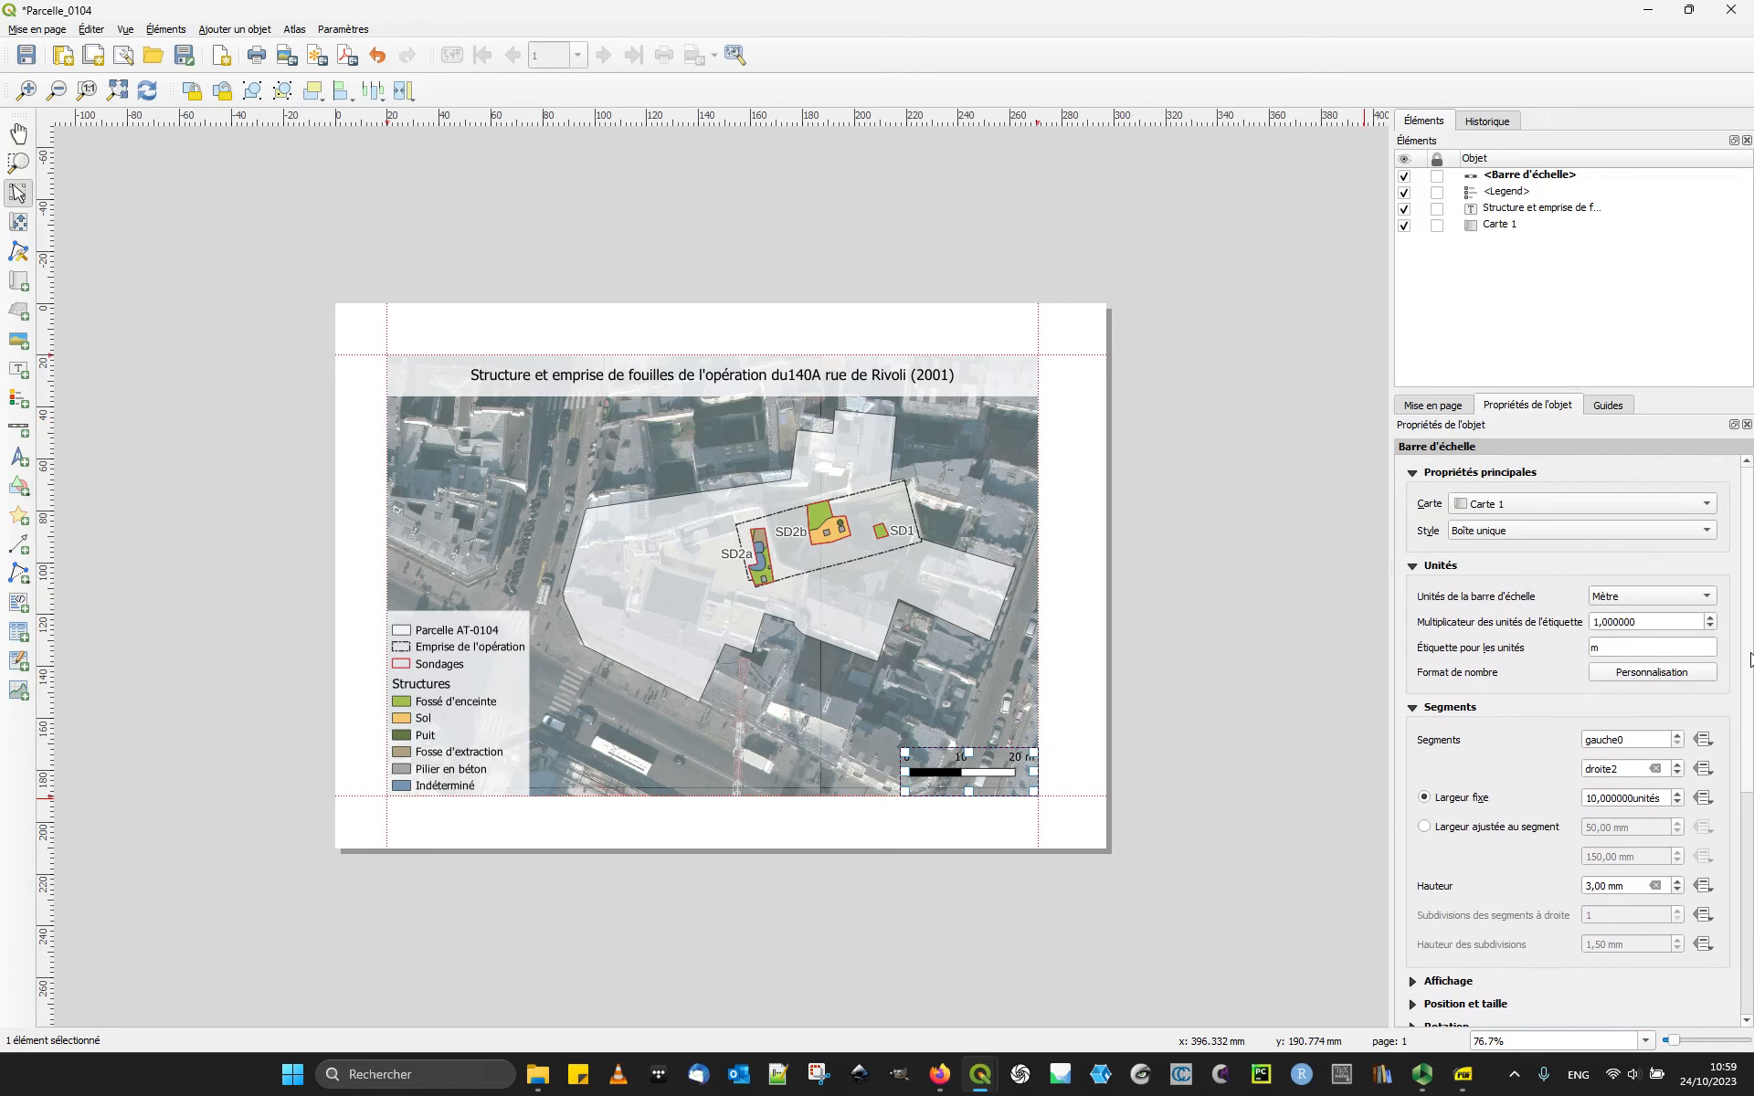
left_click(1506, 541)
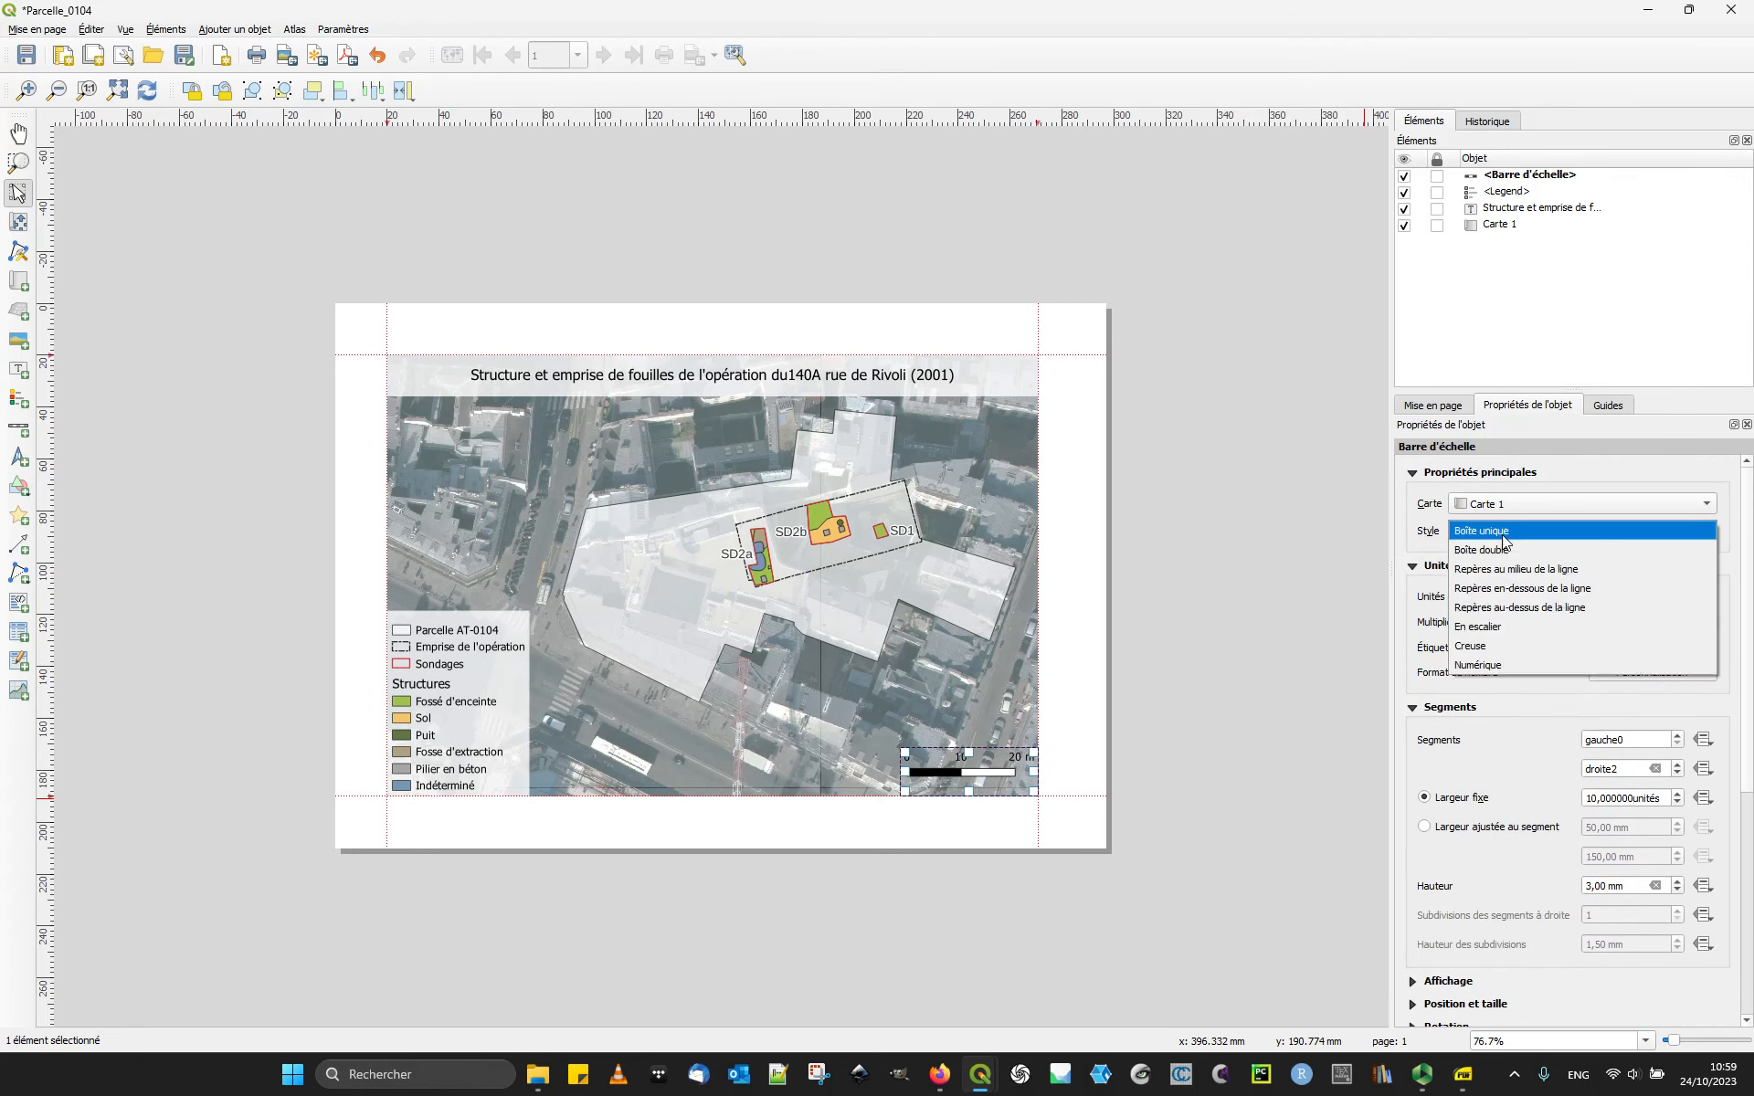
left_click(1484, 543)
left_click(1483, 537)
left_click(1524, 550)
left_click(1515, 539)
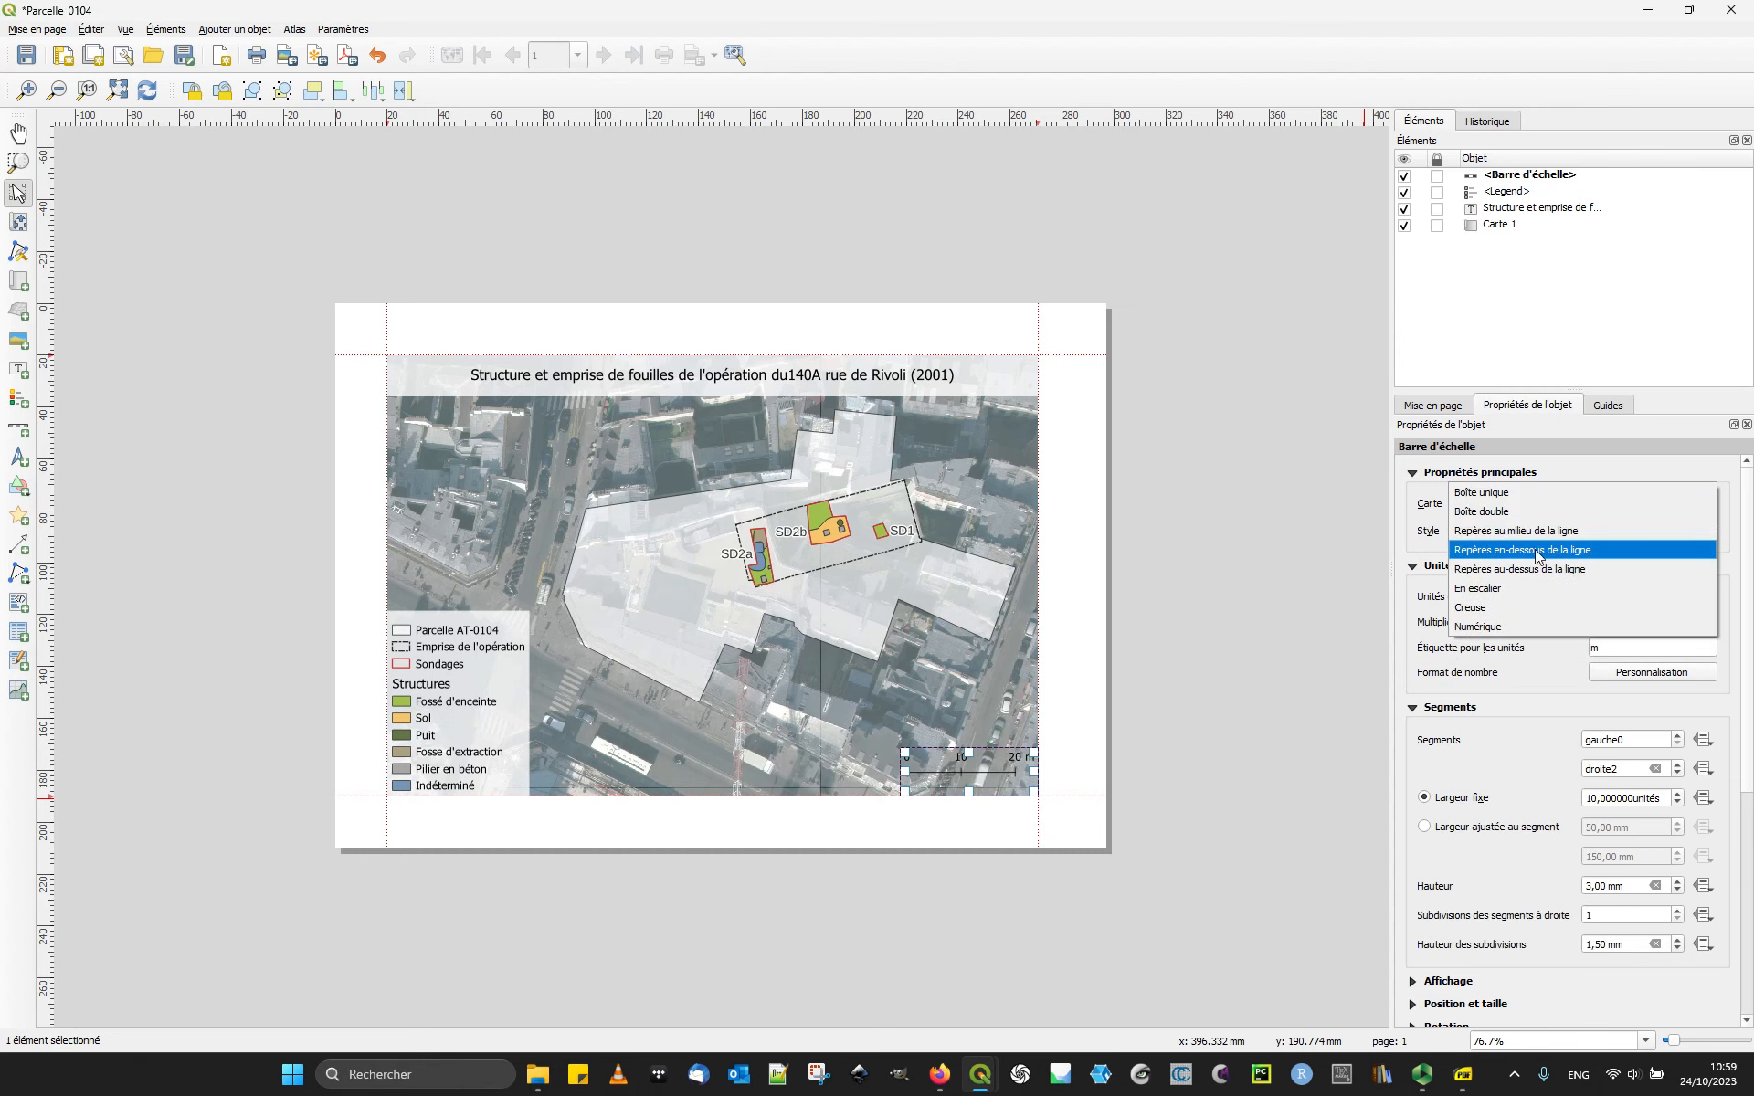
left_click(1539, 551)
left_click(1537, 533)
key("Escape")
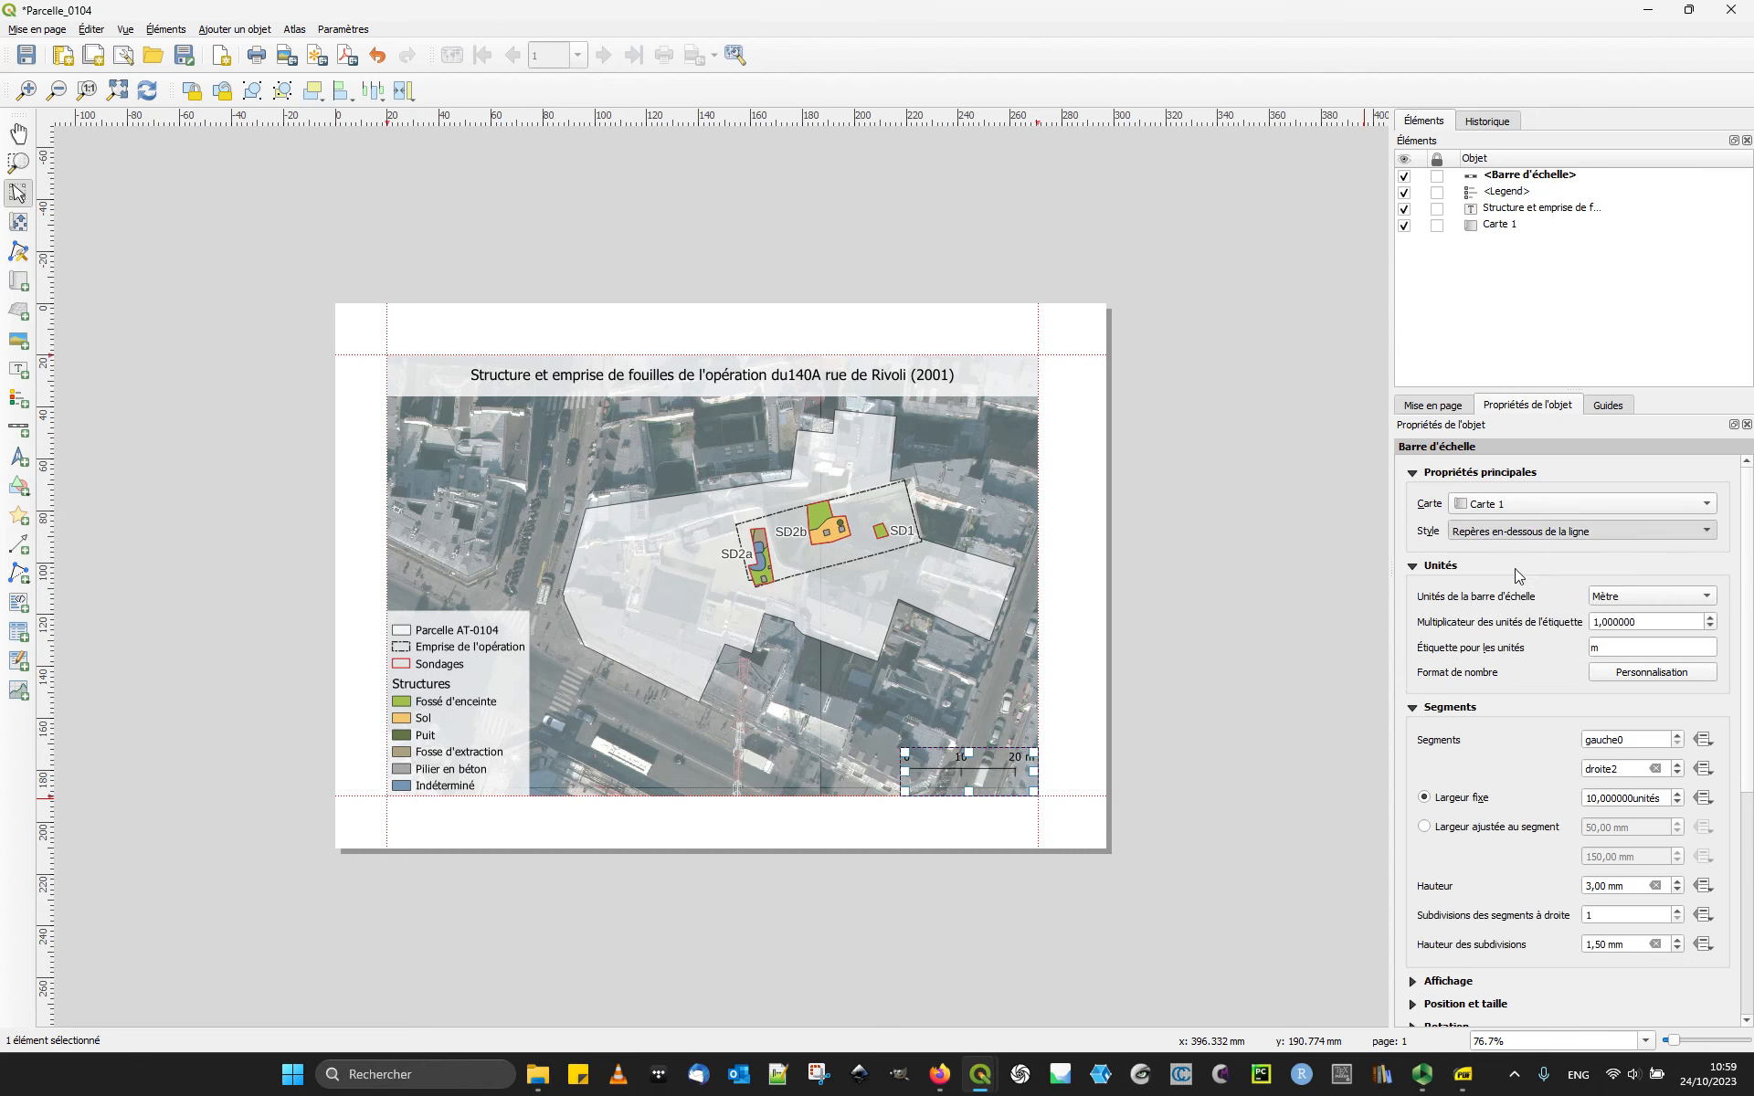
Step: Try the Creuse and Numérique styles on the scale bar and set the style back to Boîte unique
left_click(1507, 532)
left_click(1508, 556)
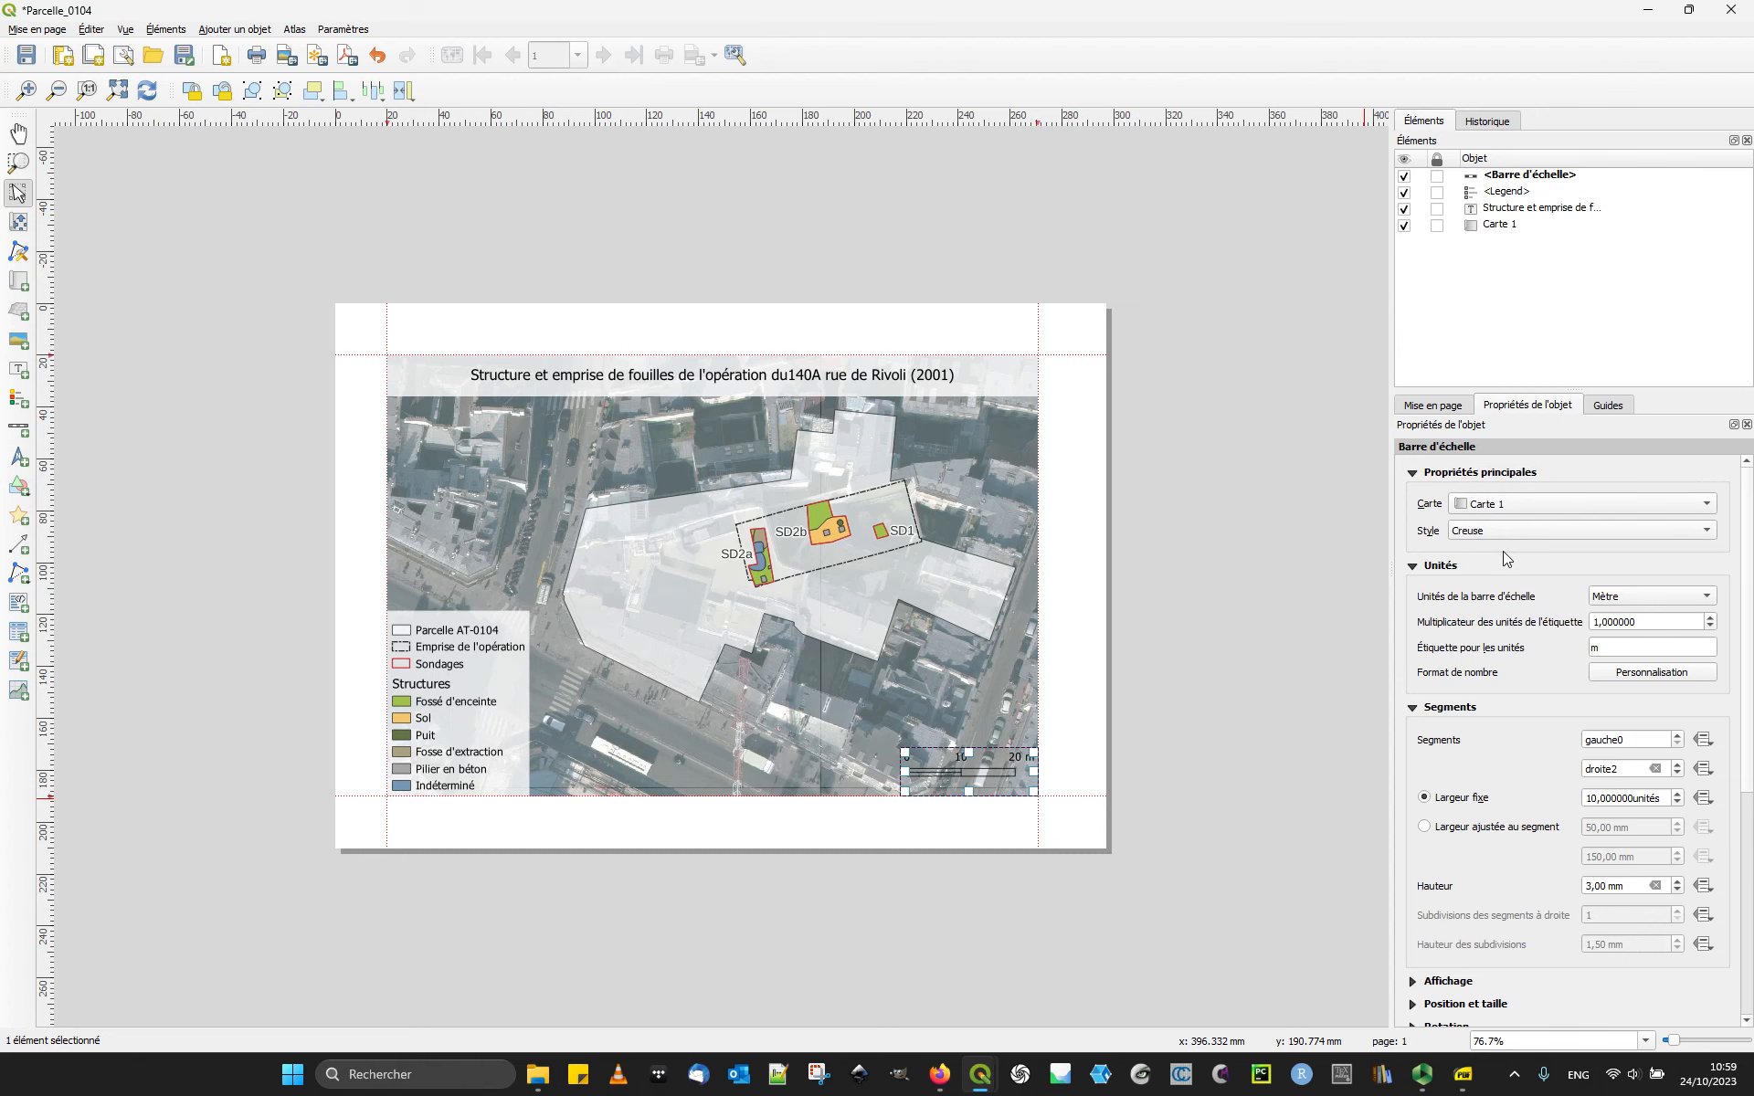
left_click(1465, 533)
left_click(1503, 552)
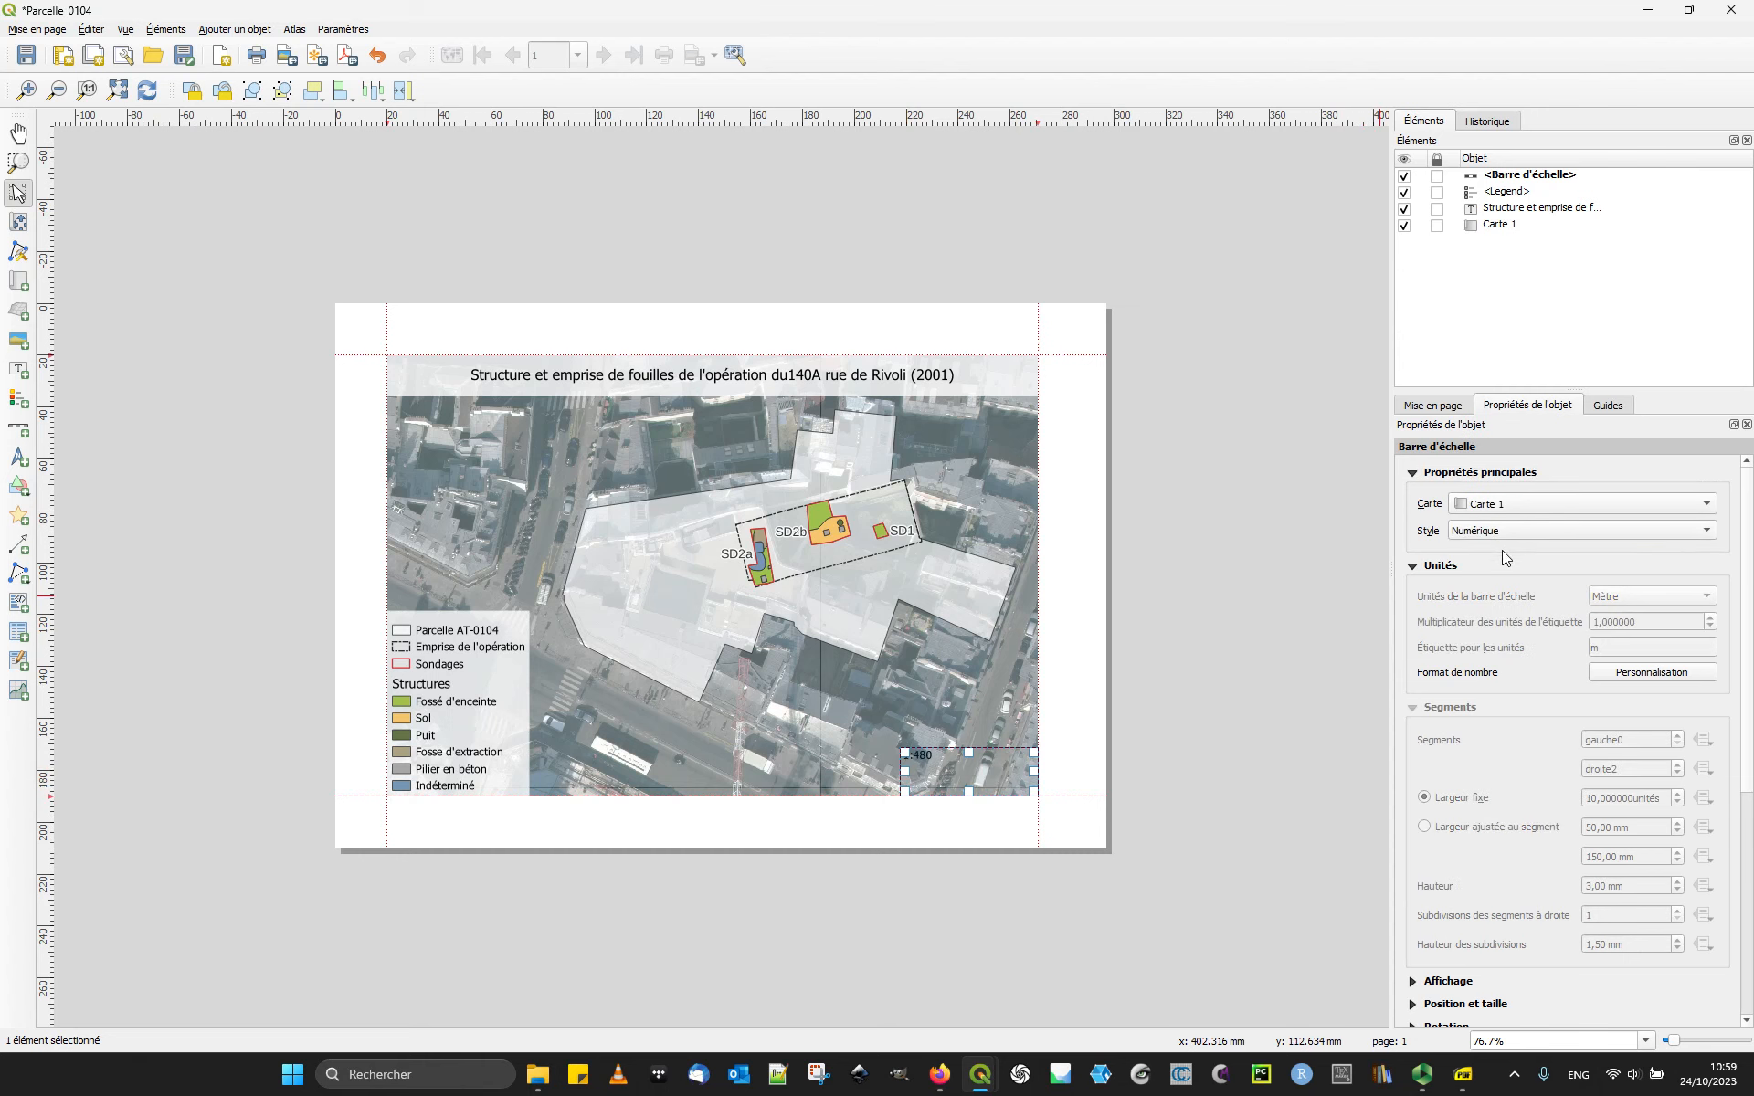
left_click(1507, 532)
key("Escape")
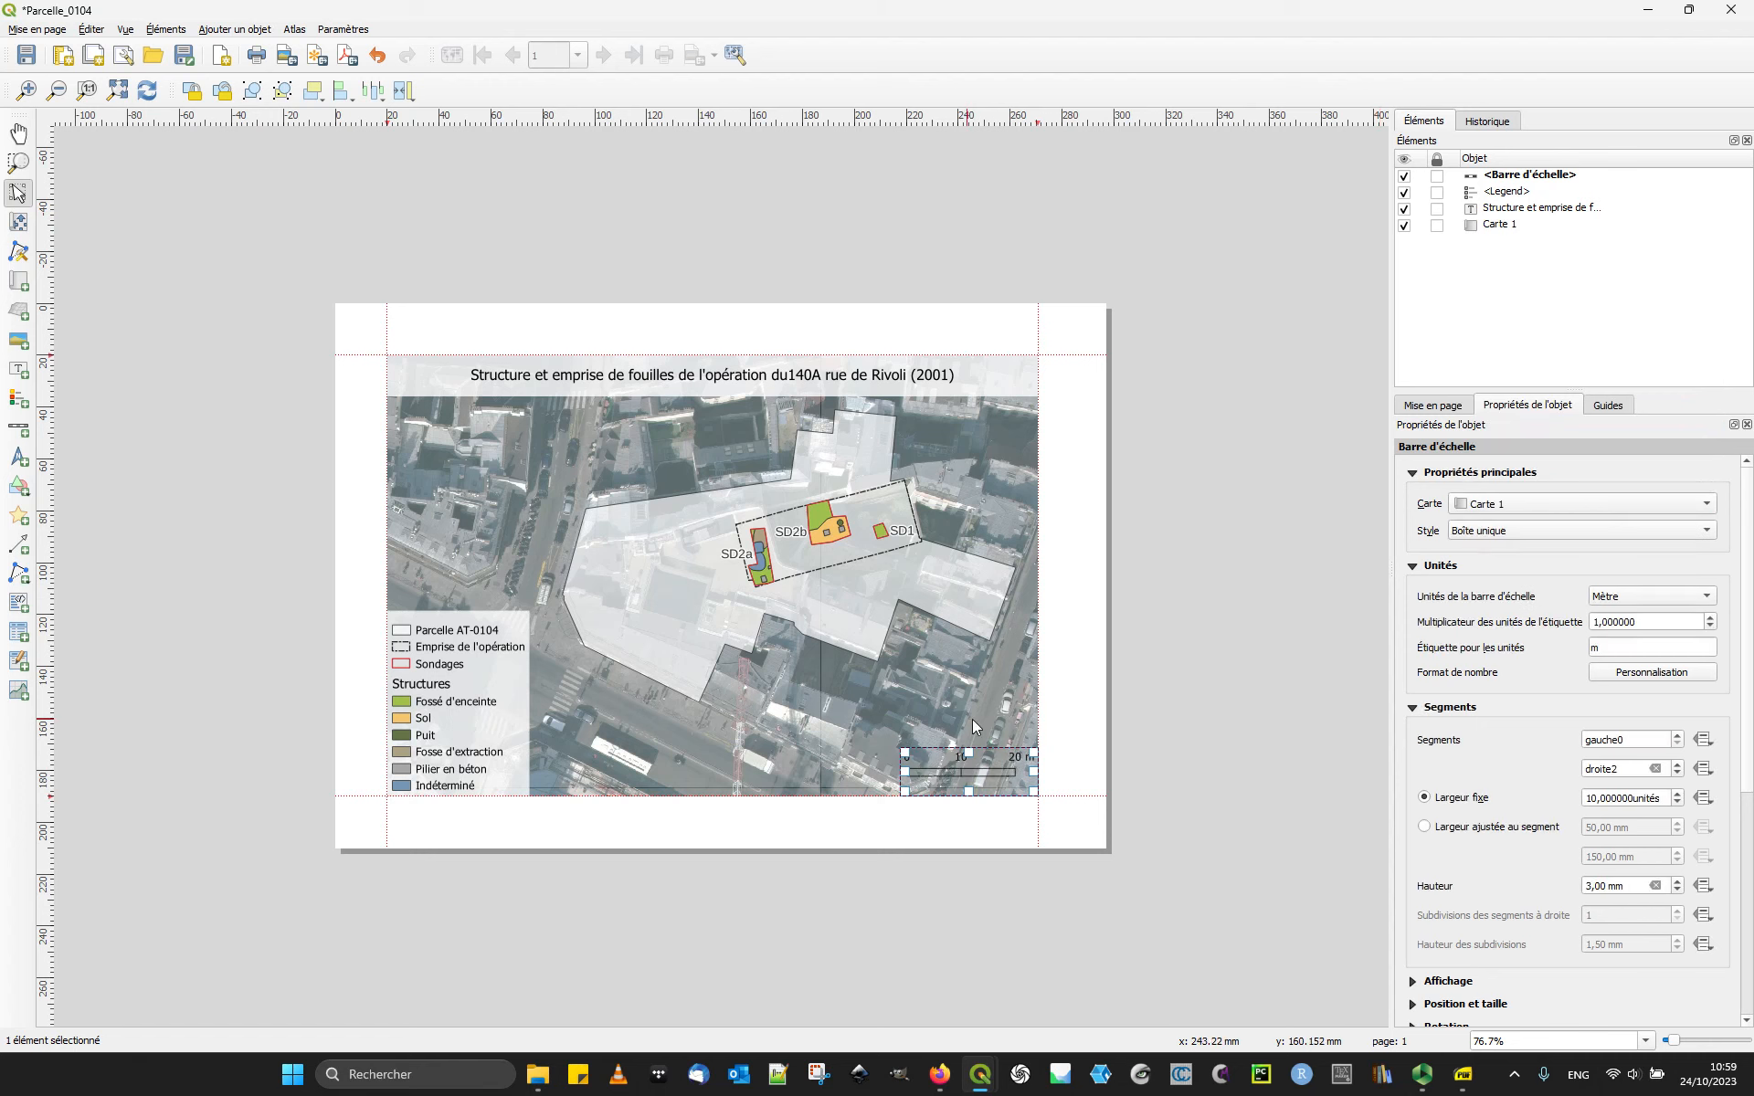
left_click(1100, 783)
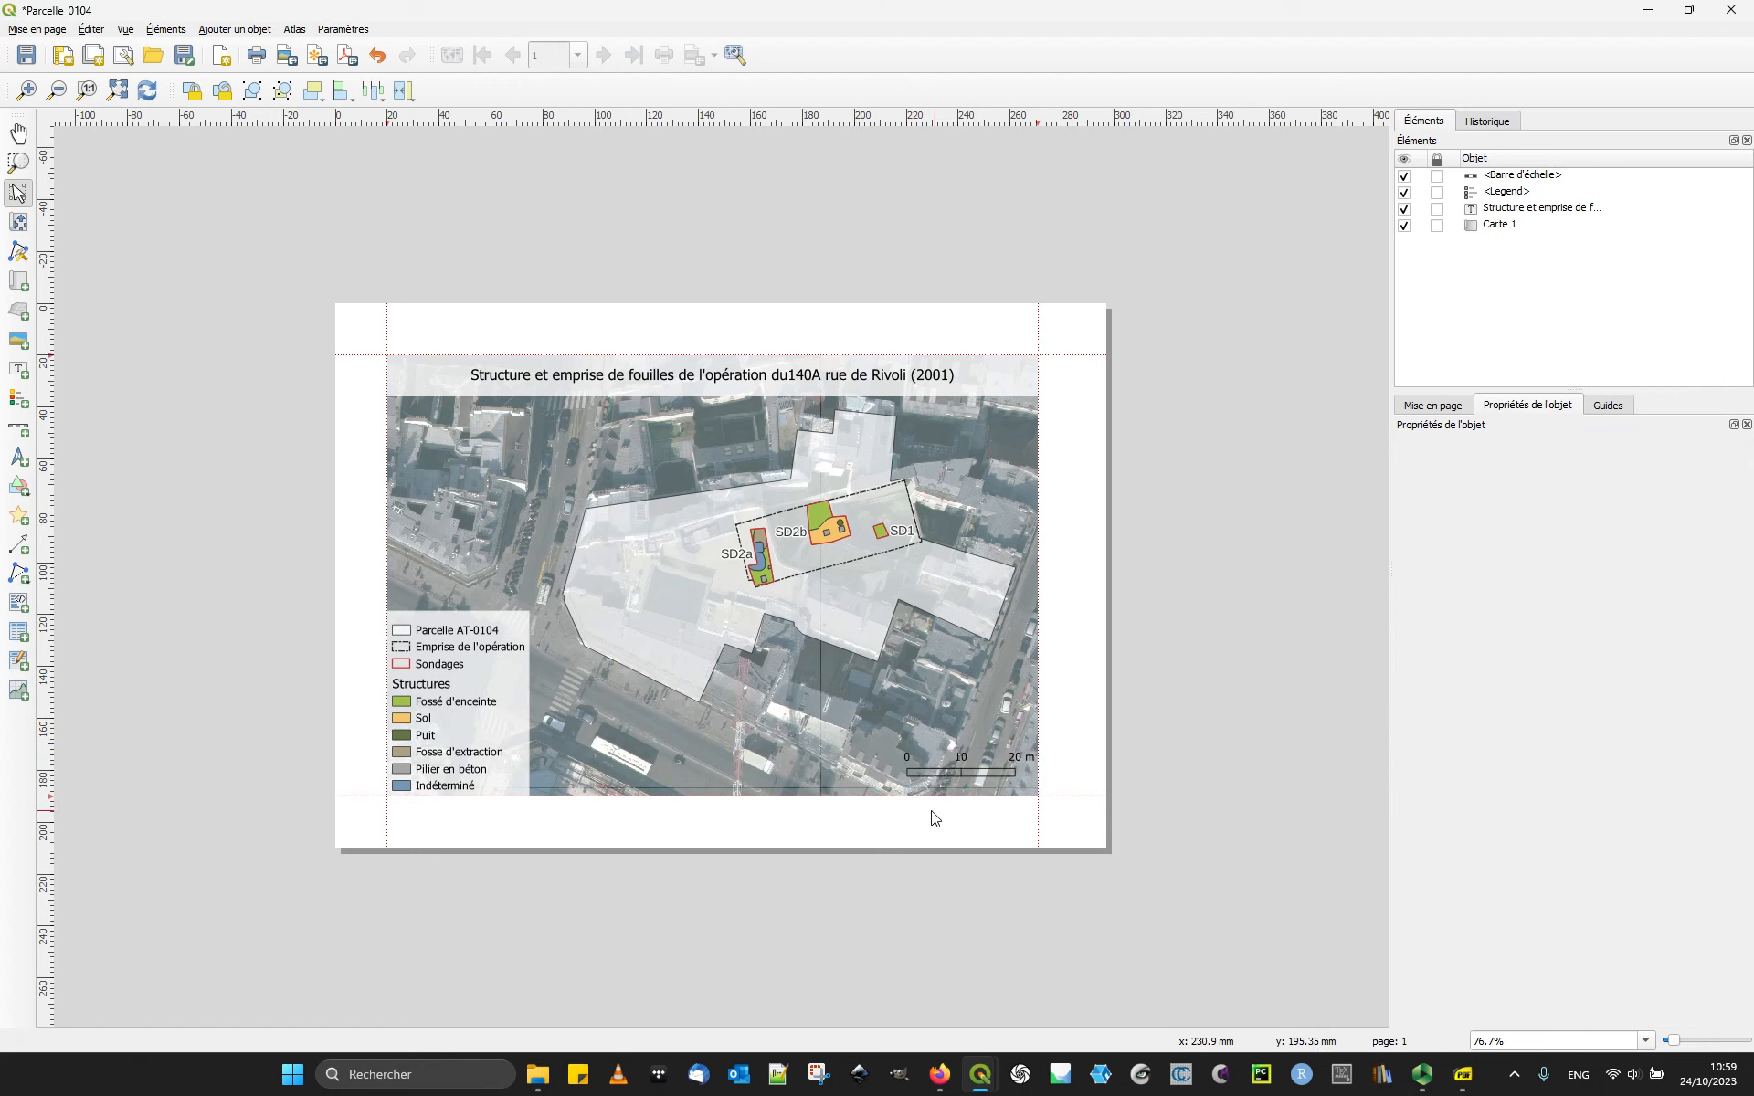
Step: Set the fill style of the scale bar's primary fill to Continue so its first segment is solid black
left_click(930, 778)
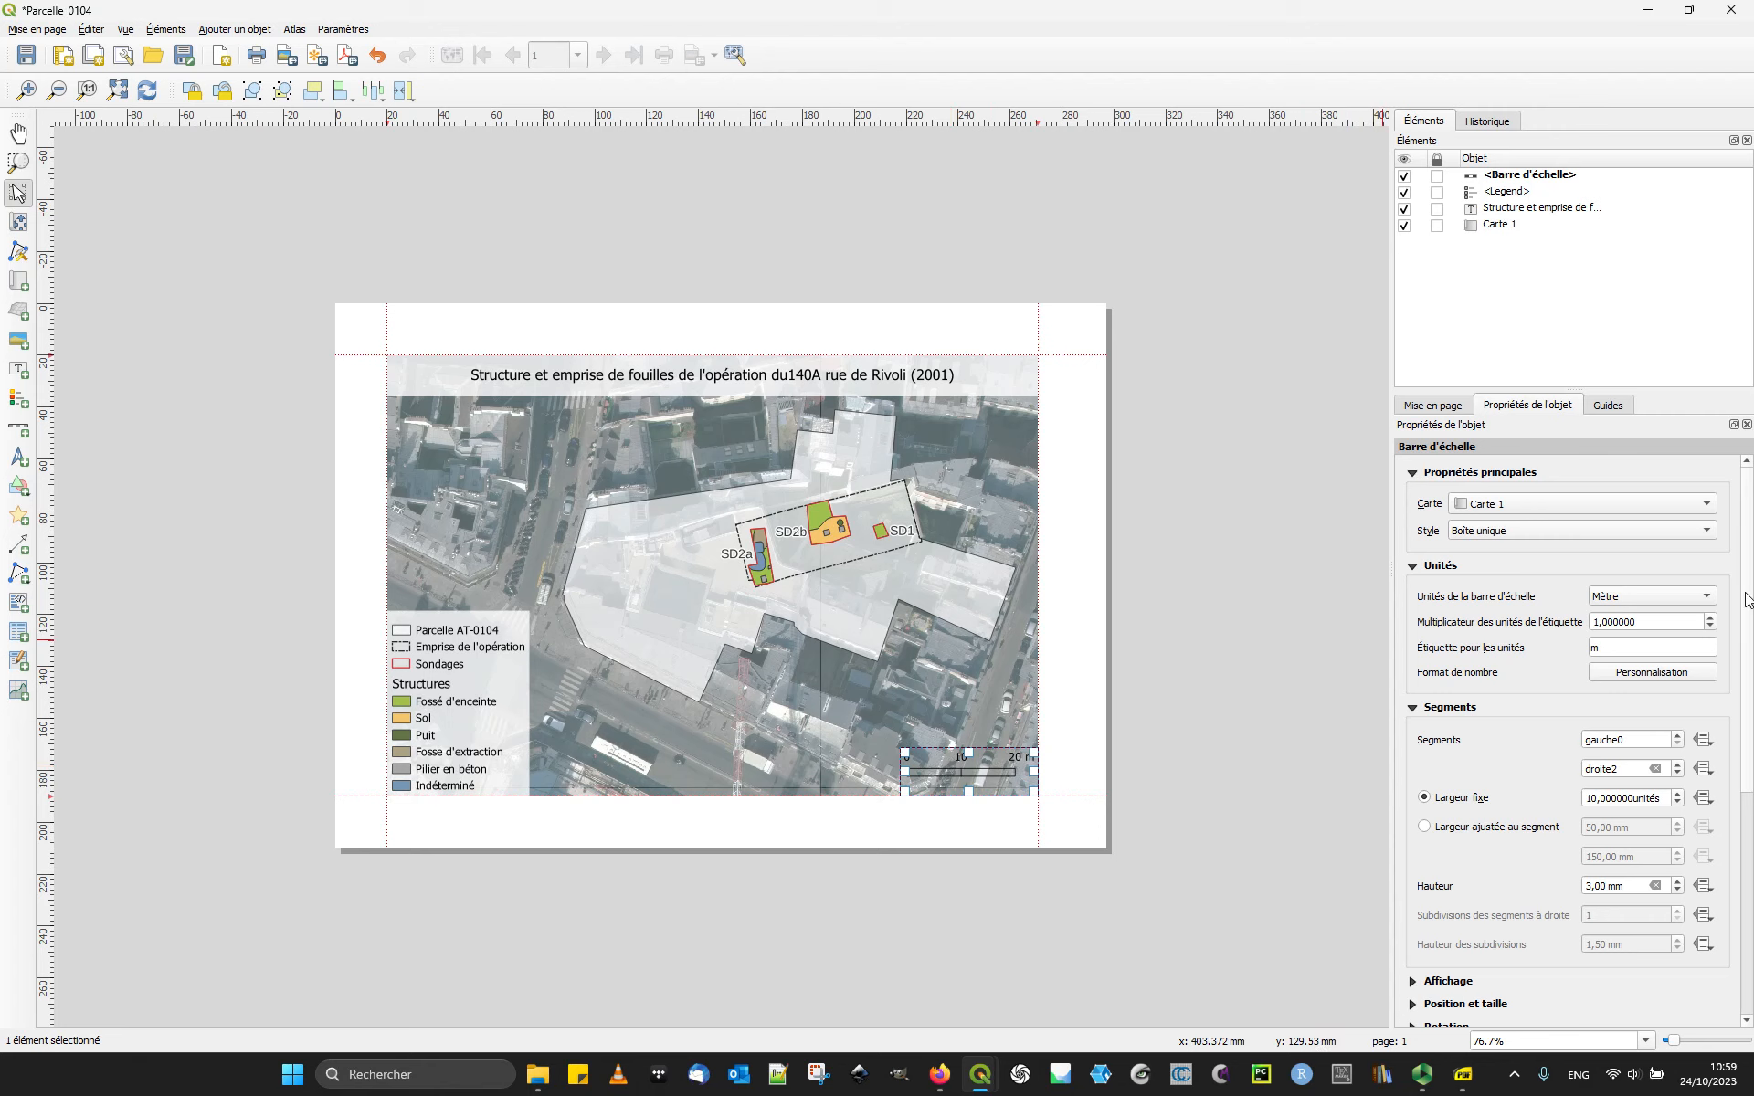
scroll(1456, 743, "down", 5)
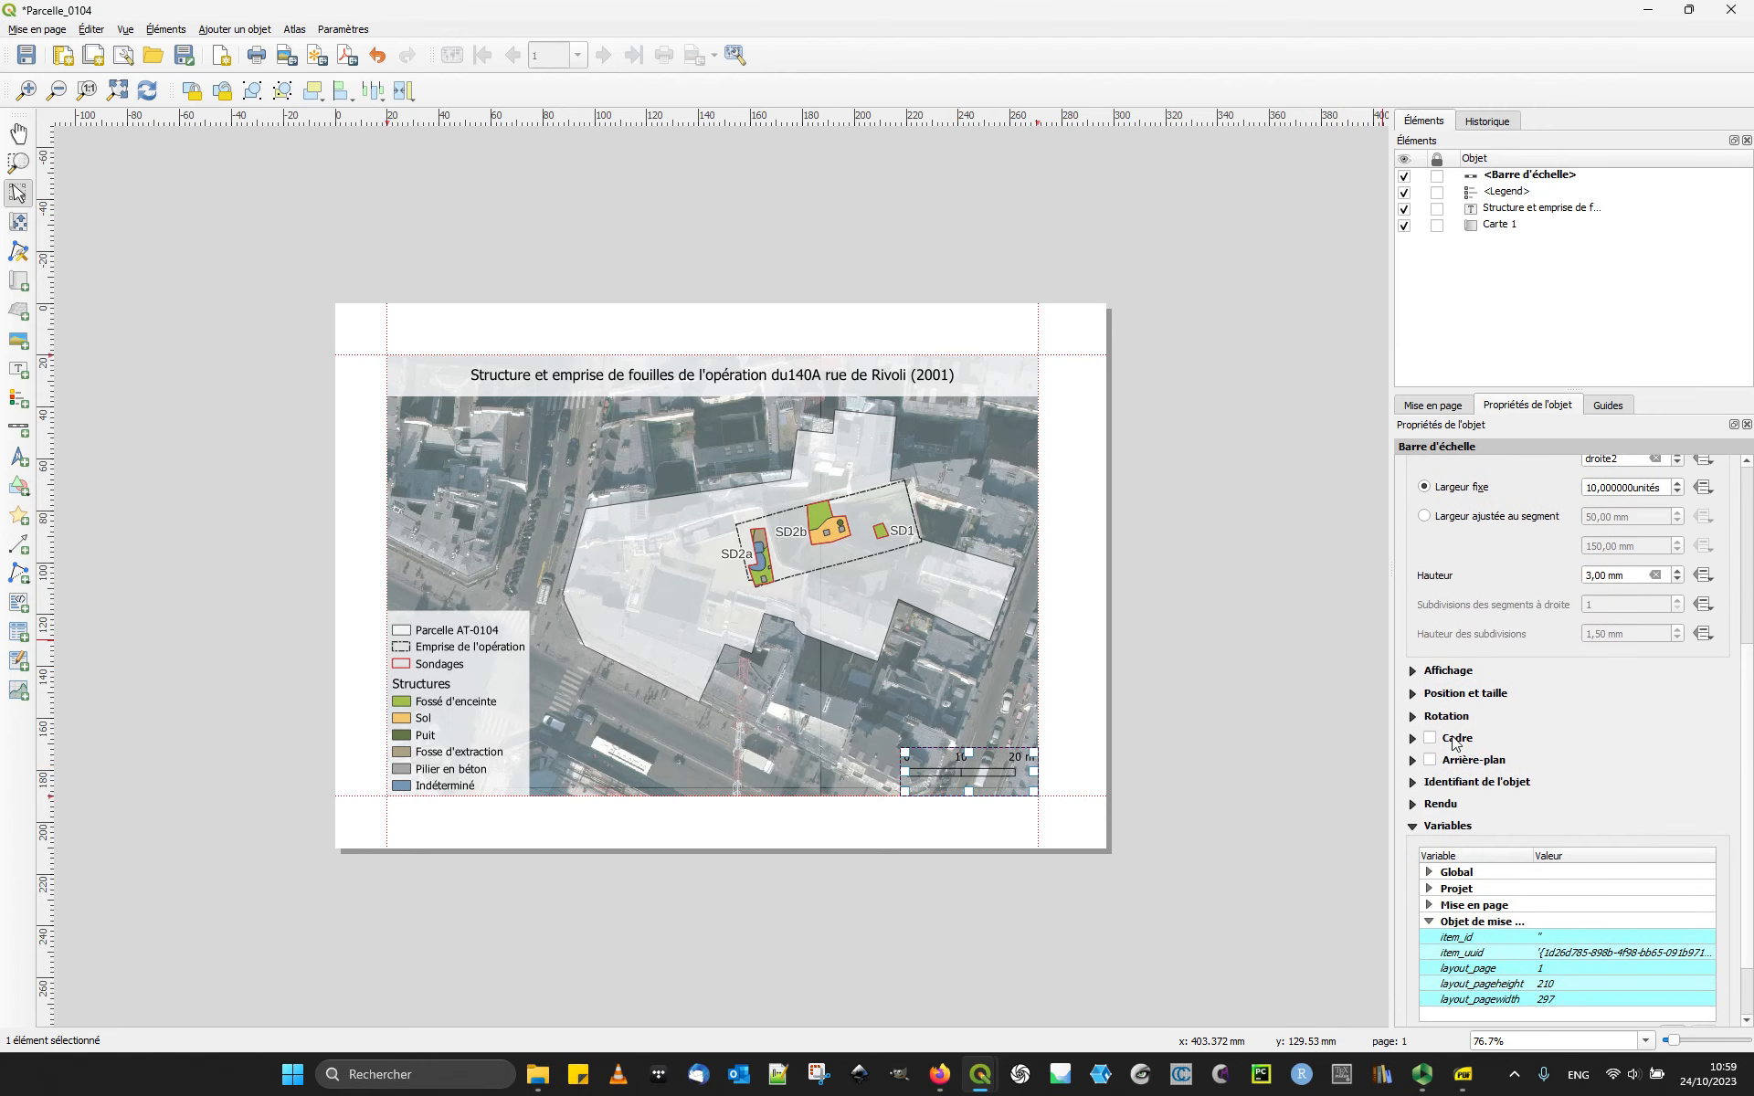
left_click(1412, 674)
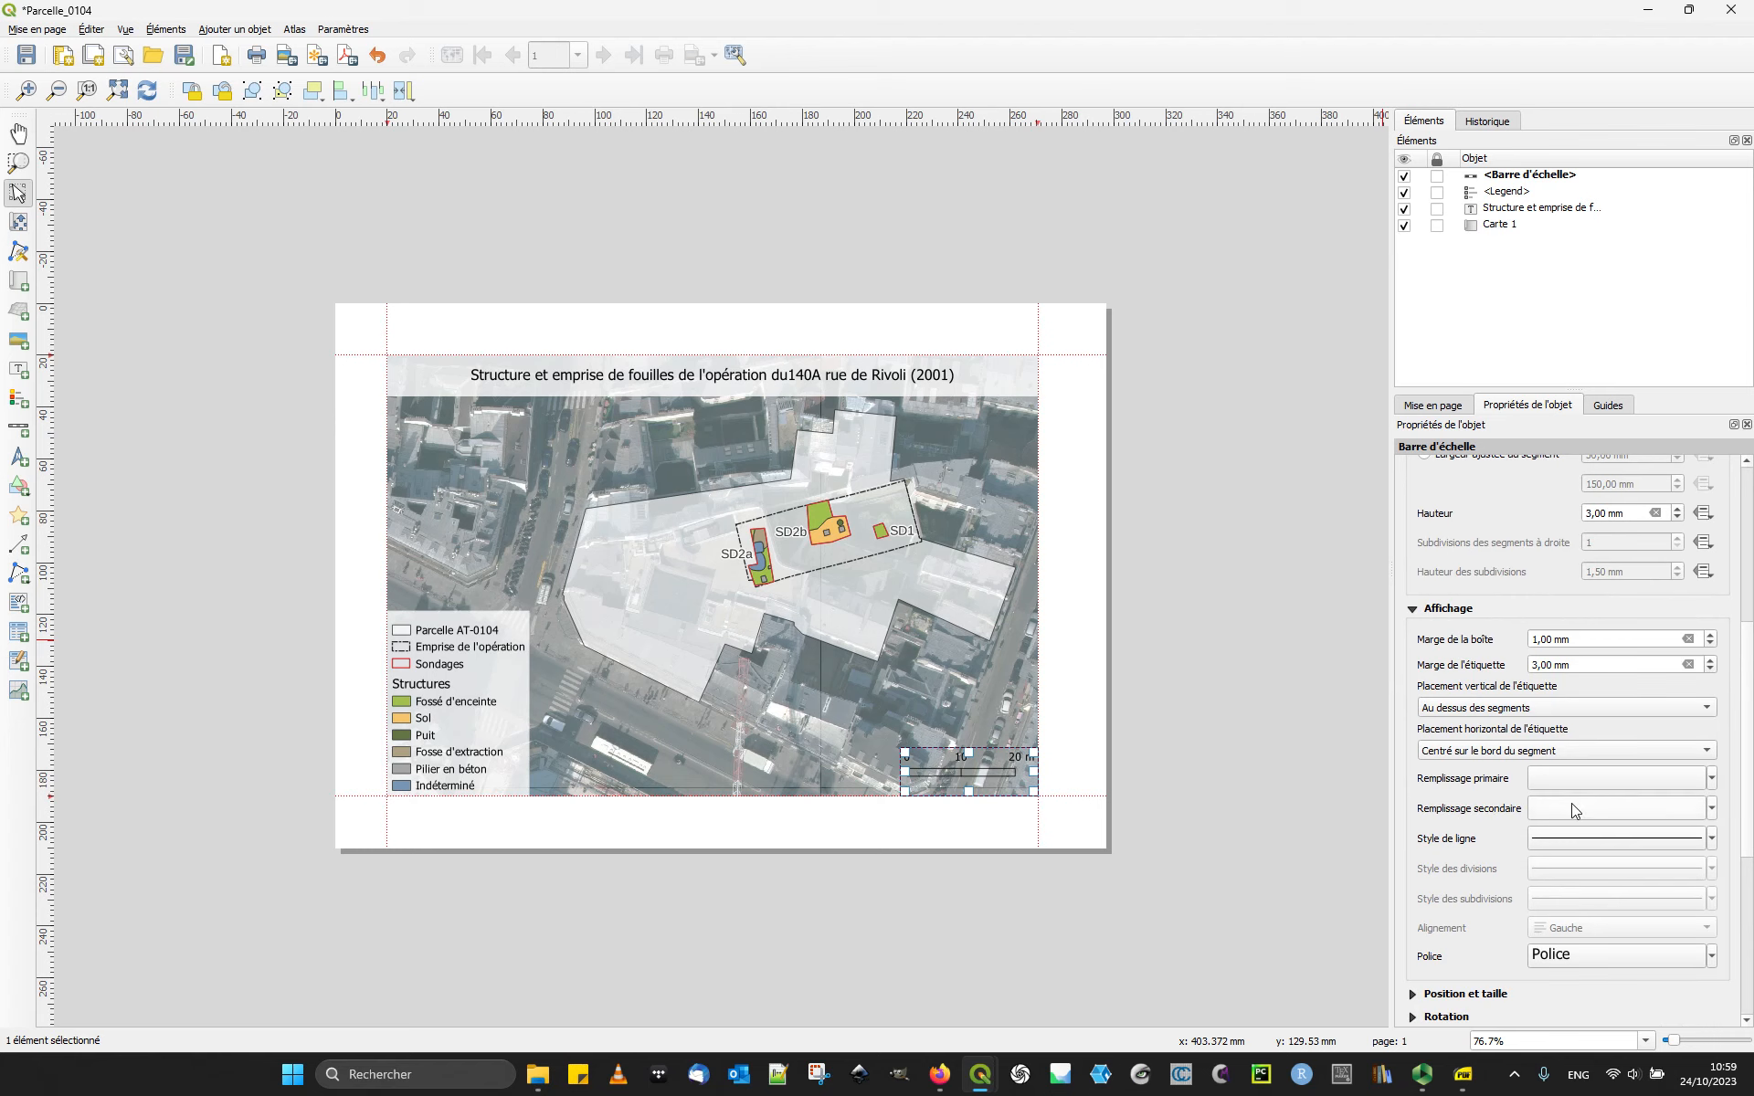
left_click(1576, 780)
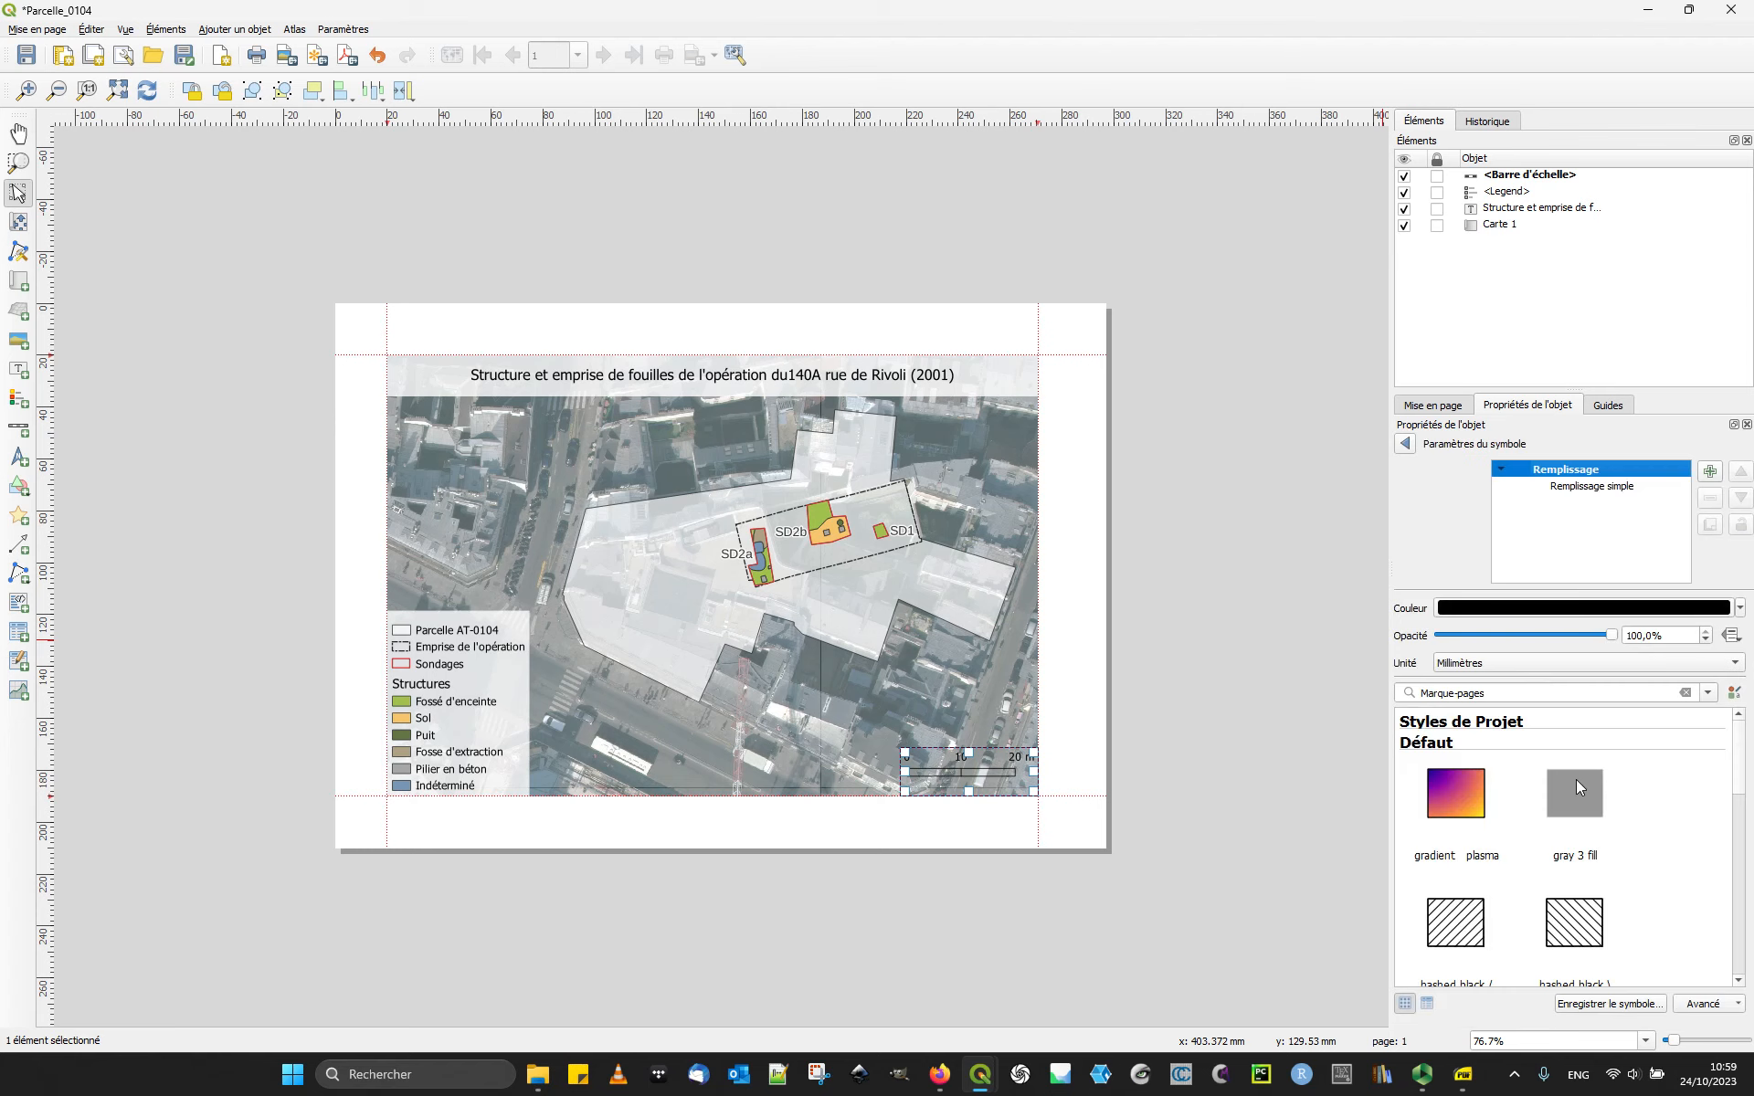
left_click(1578, 487)
left_click(1578, 676)
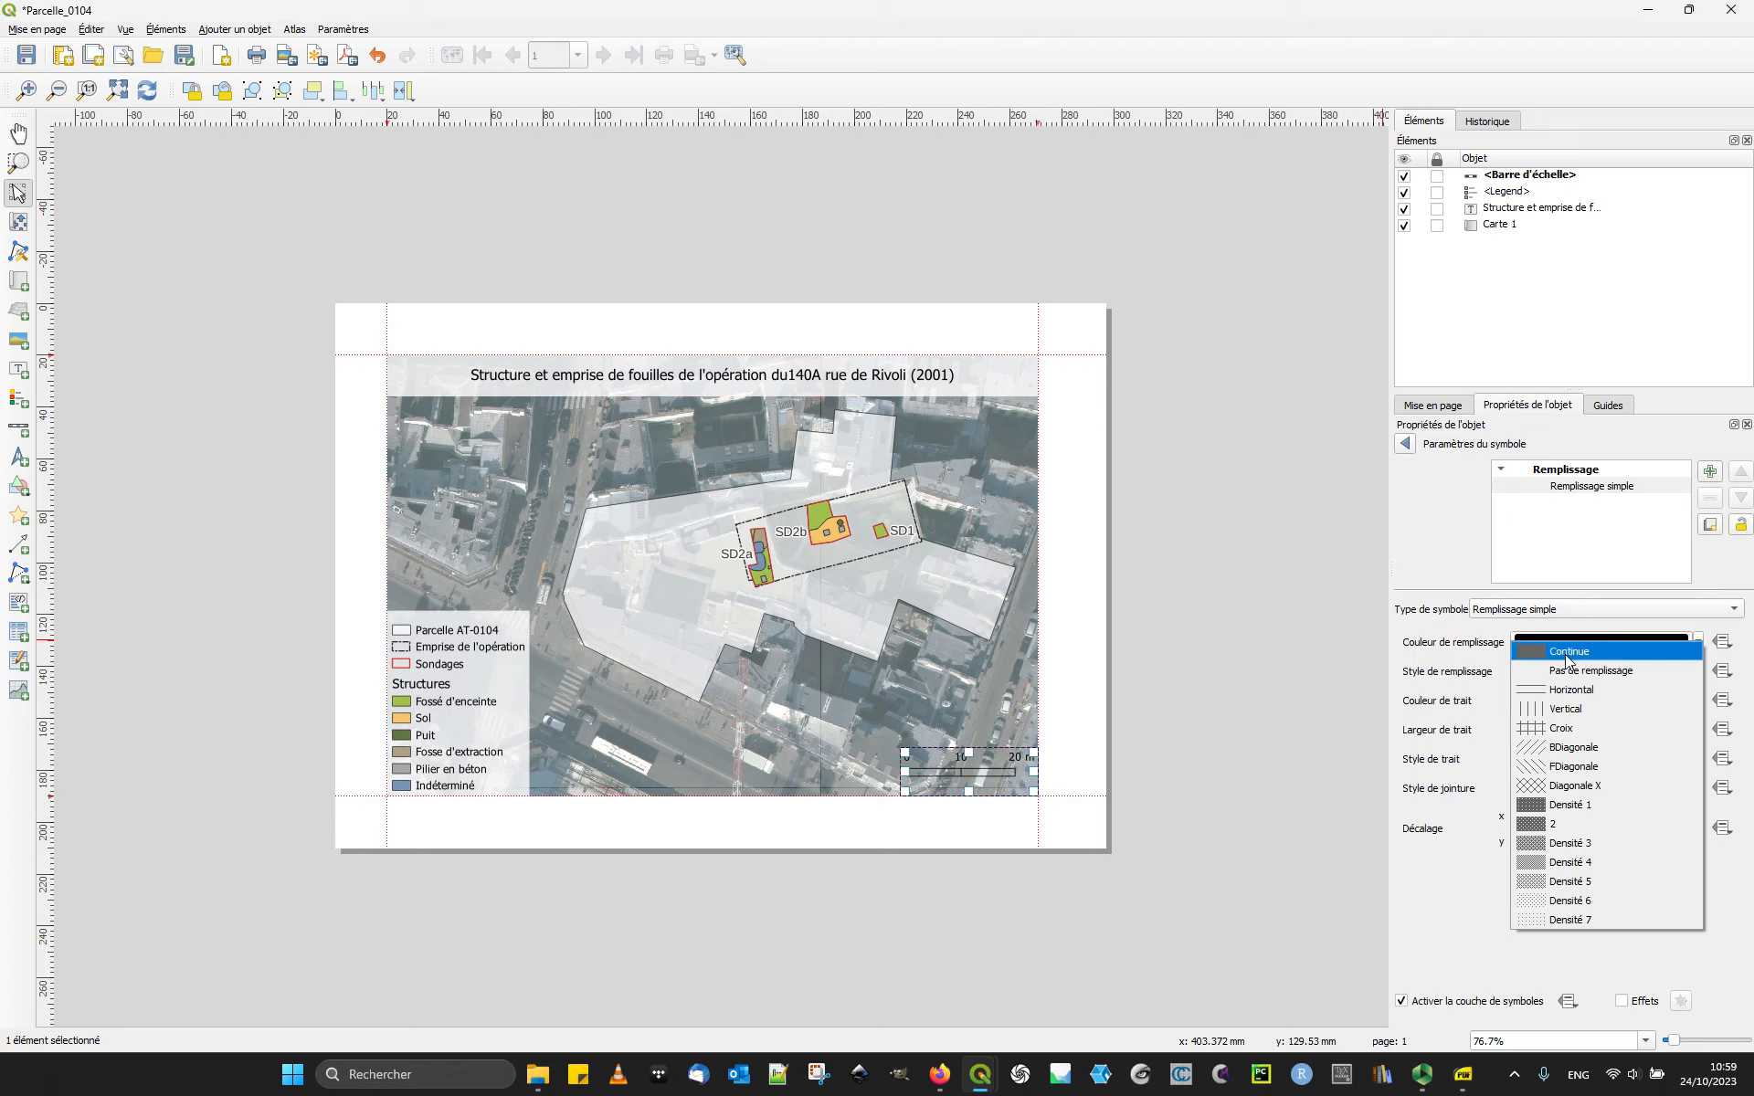
left_click(1568, 654)
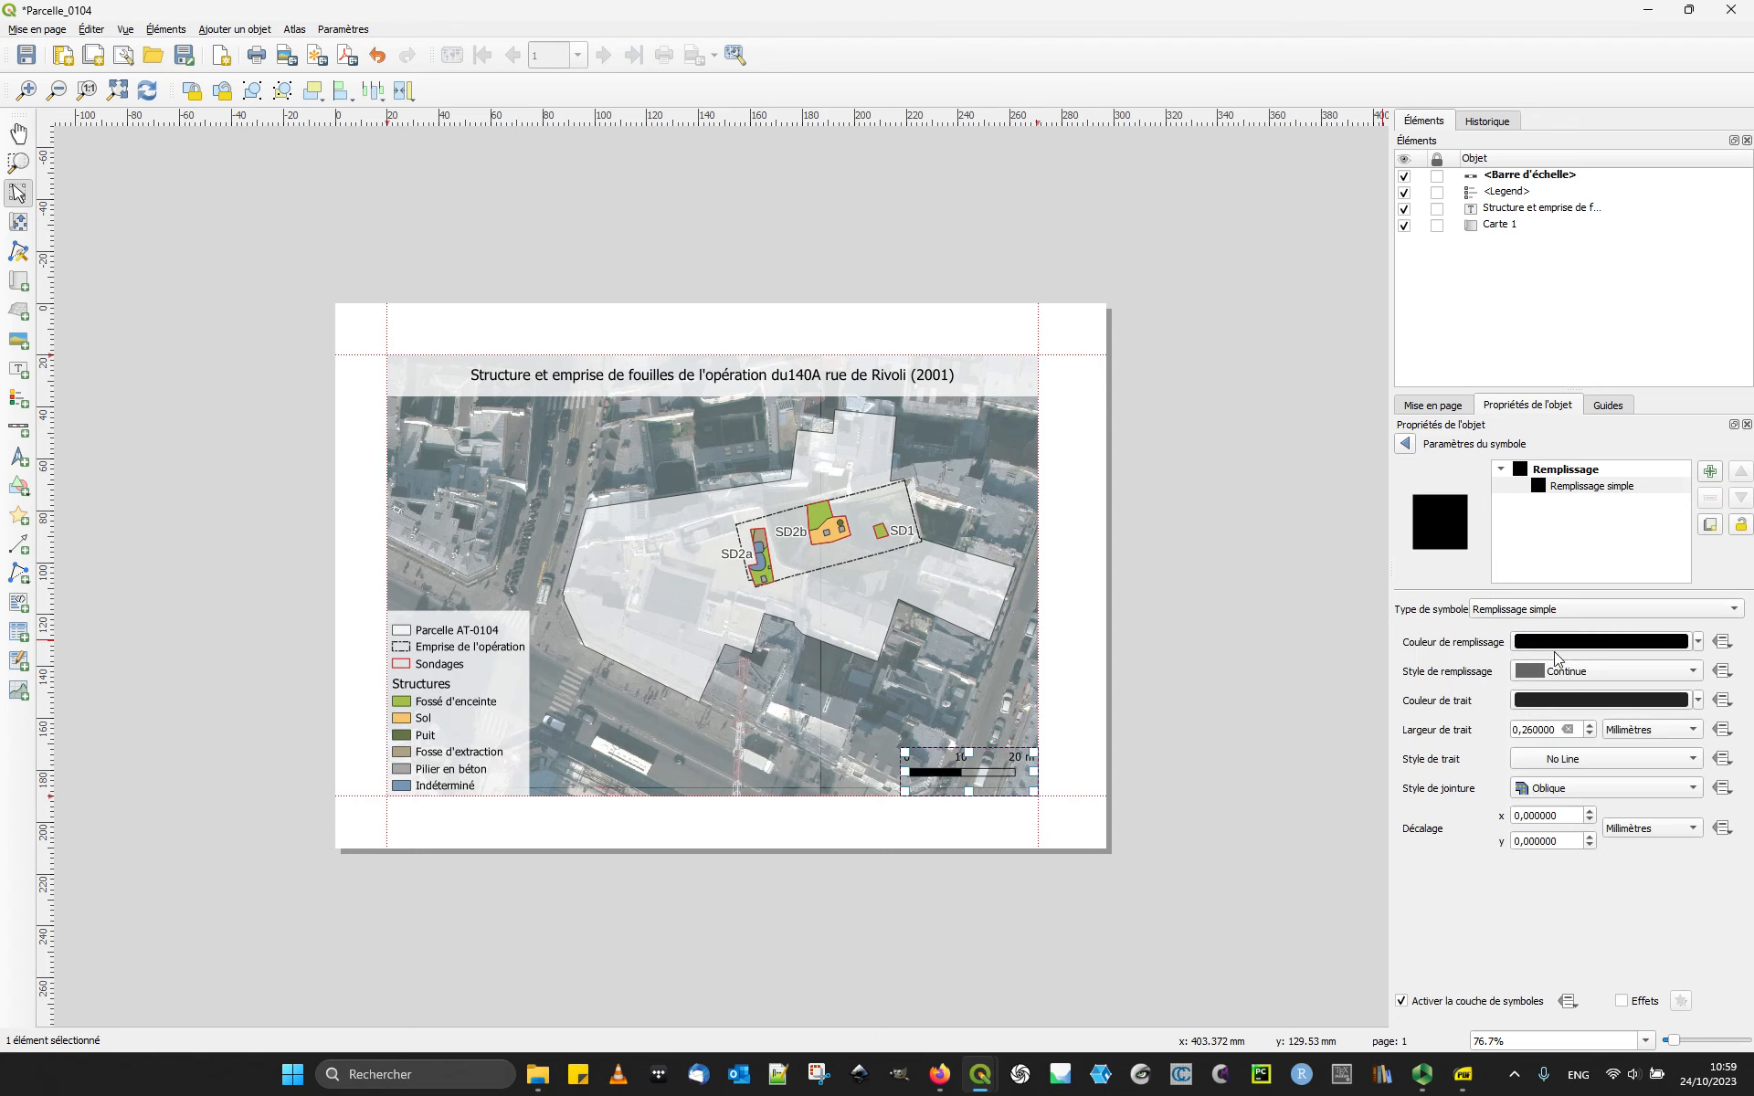
left_click(1406, 444)
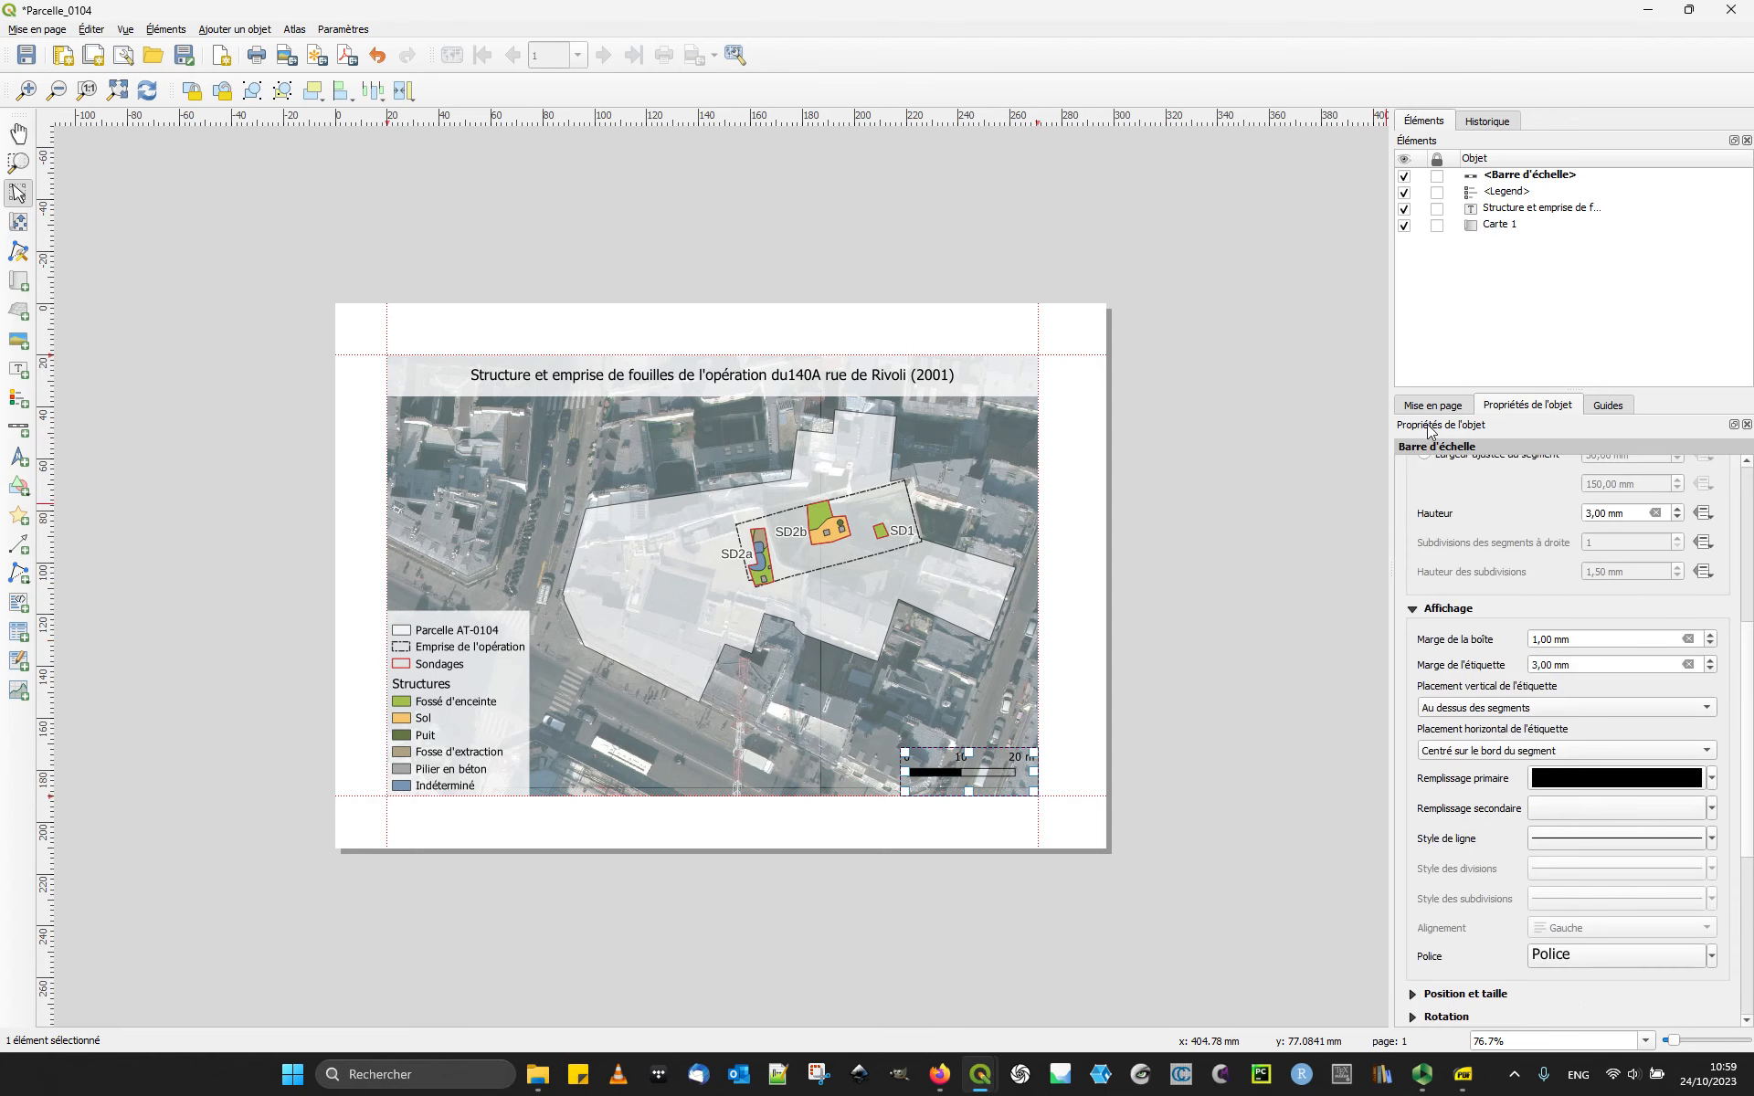
Step: Set the scale bar's secondary fill style to Continue and lighten that symbol's outline colour
left_click(1573, 809)
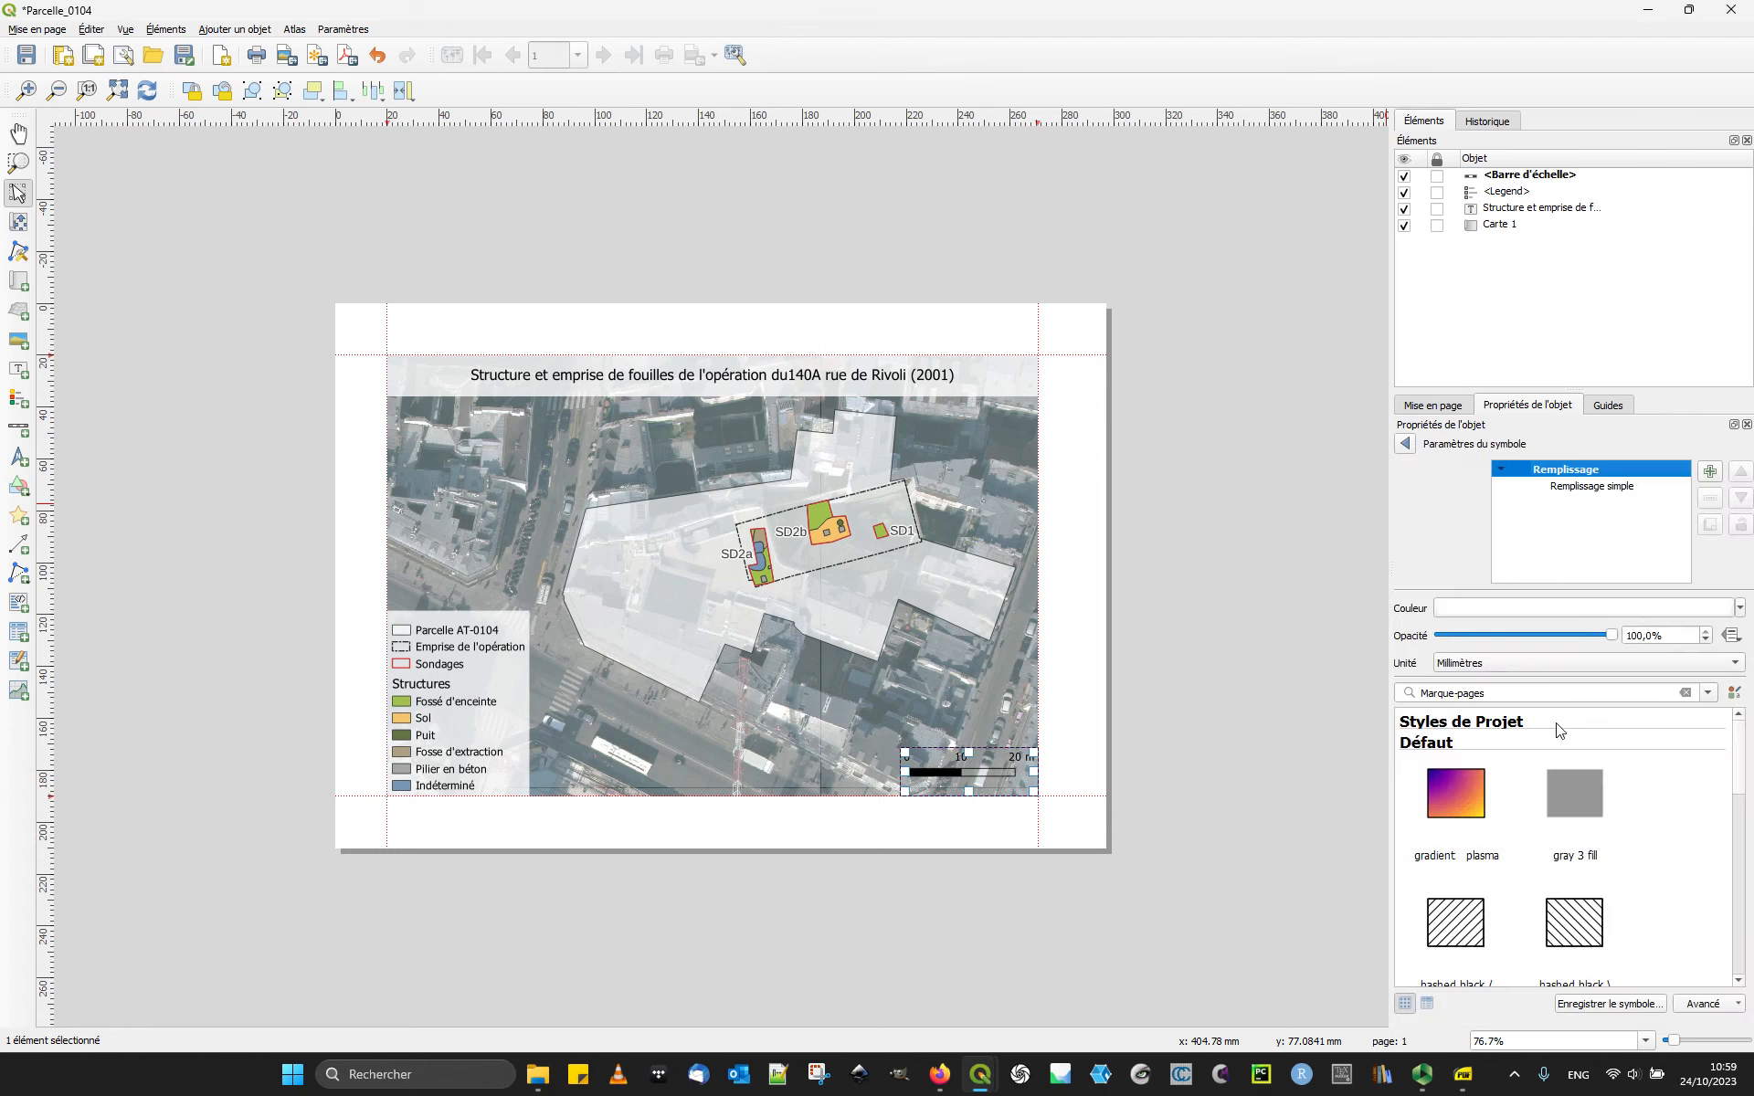
left_click(1583, 487)
left_click(1585, 677)
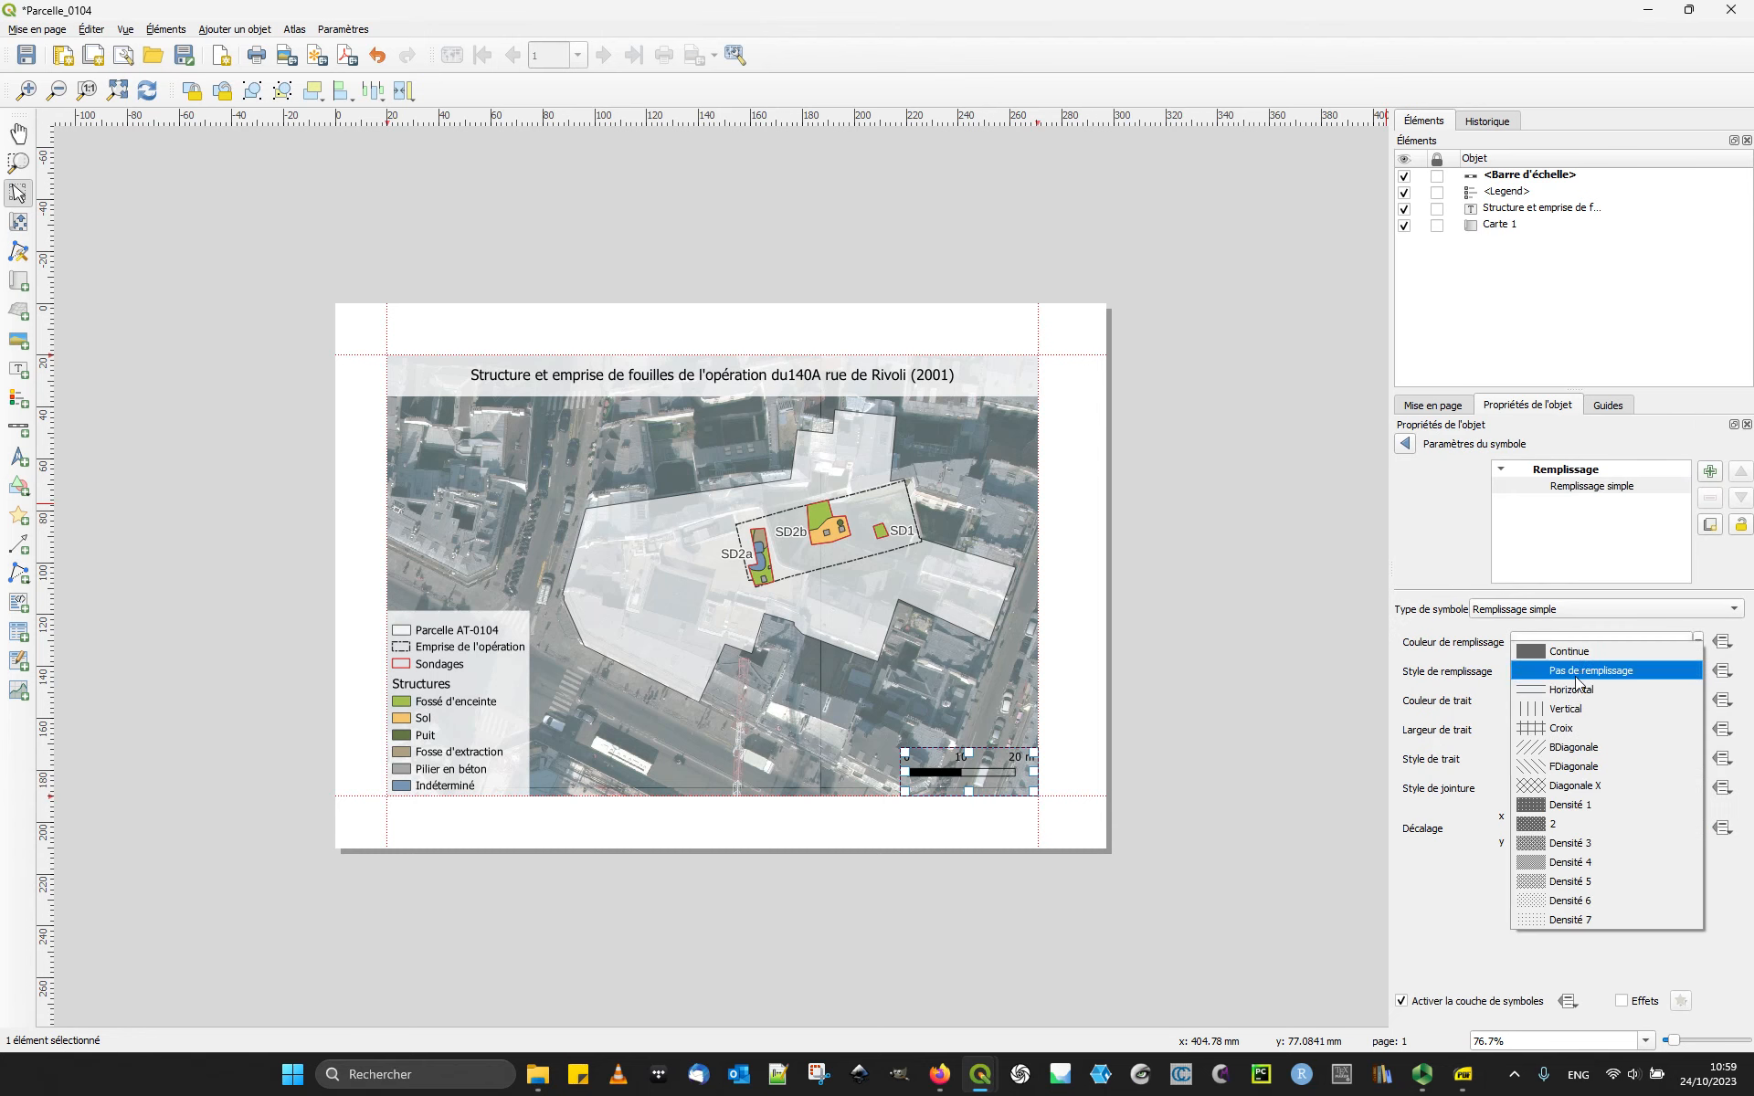
left_click(1555, 660)
left_click(1558, 642)
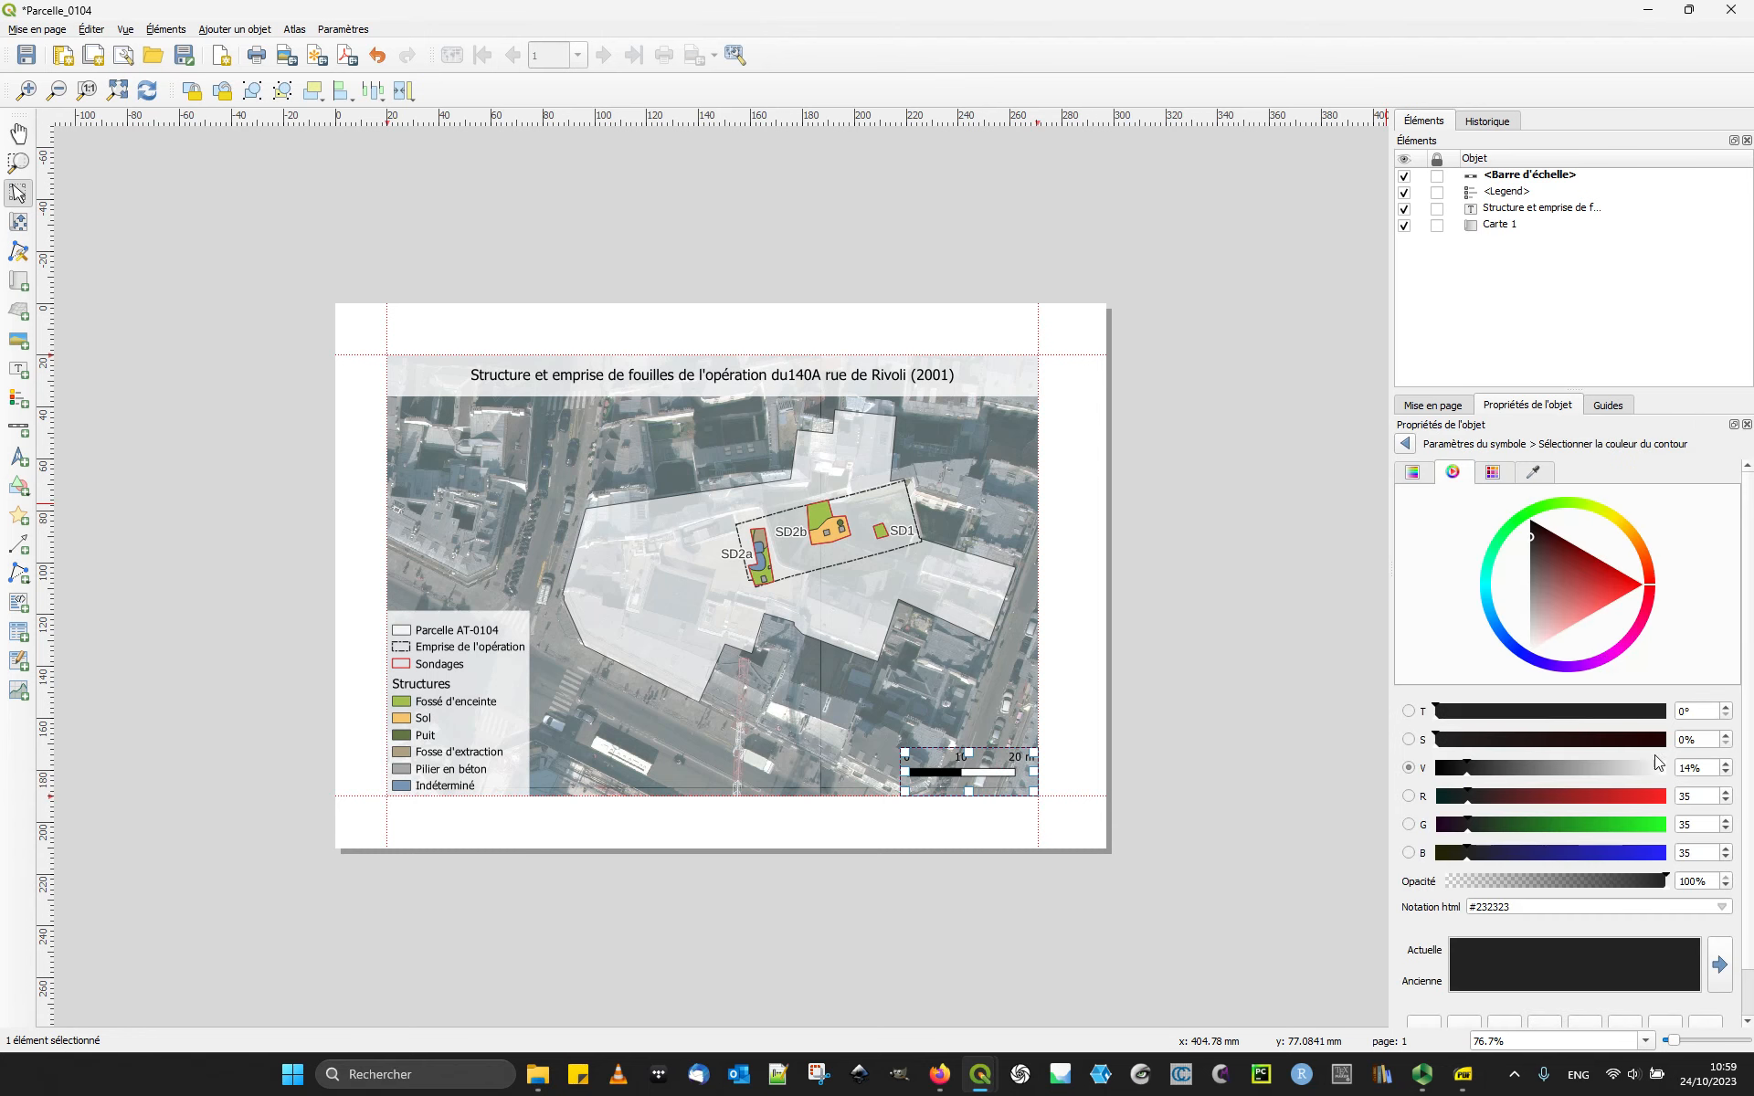
left_click_drag(1654, 769, 1691, 772)
left_click(1266, 797)
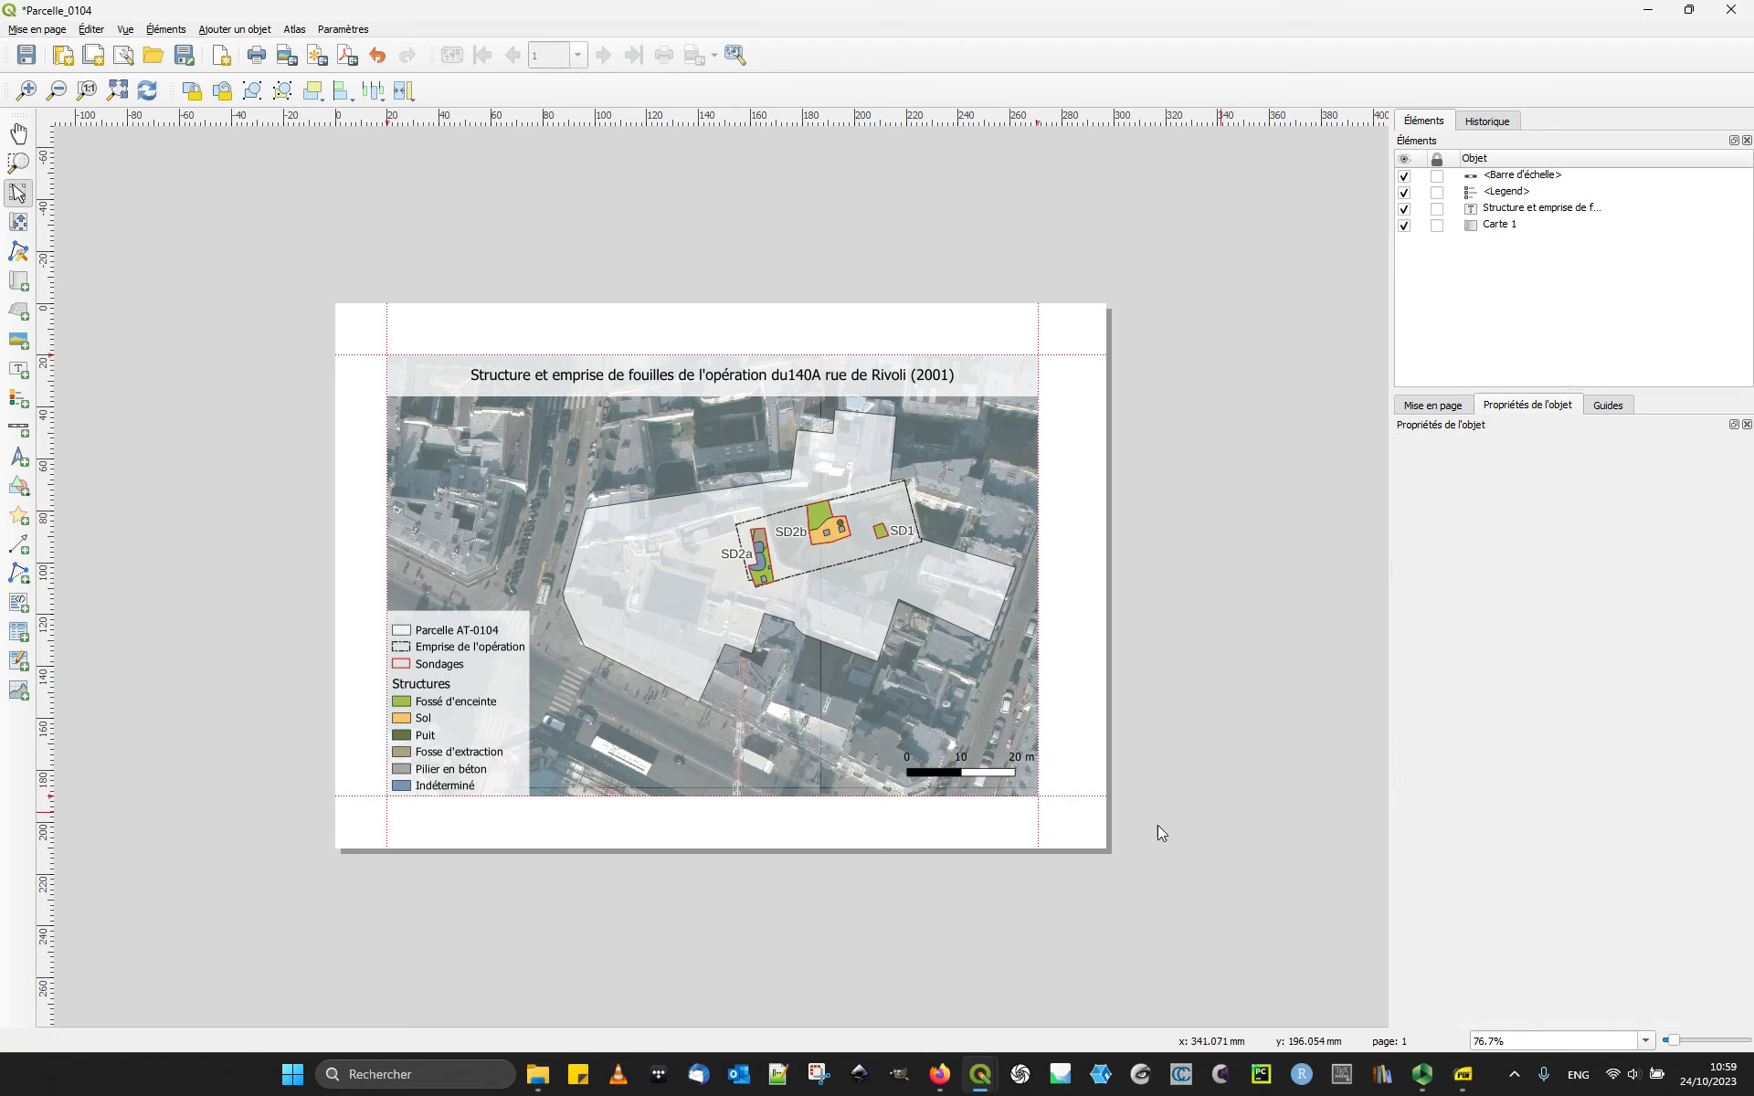
Step: Try another vertical label placement on the scale bar and set it back to Au dessus des segments
left_click(962, 760)
left_click(1219, 803)
left_click(966, 758)
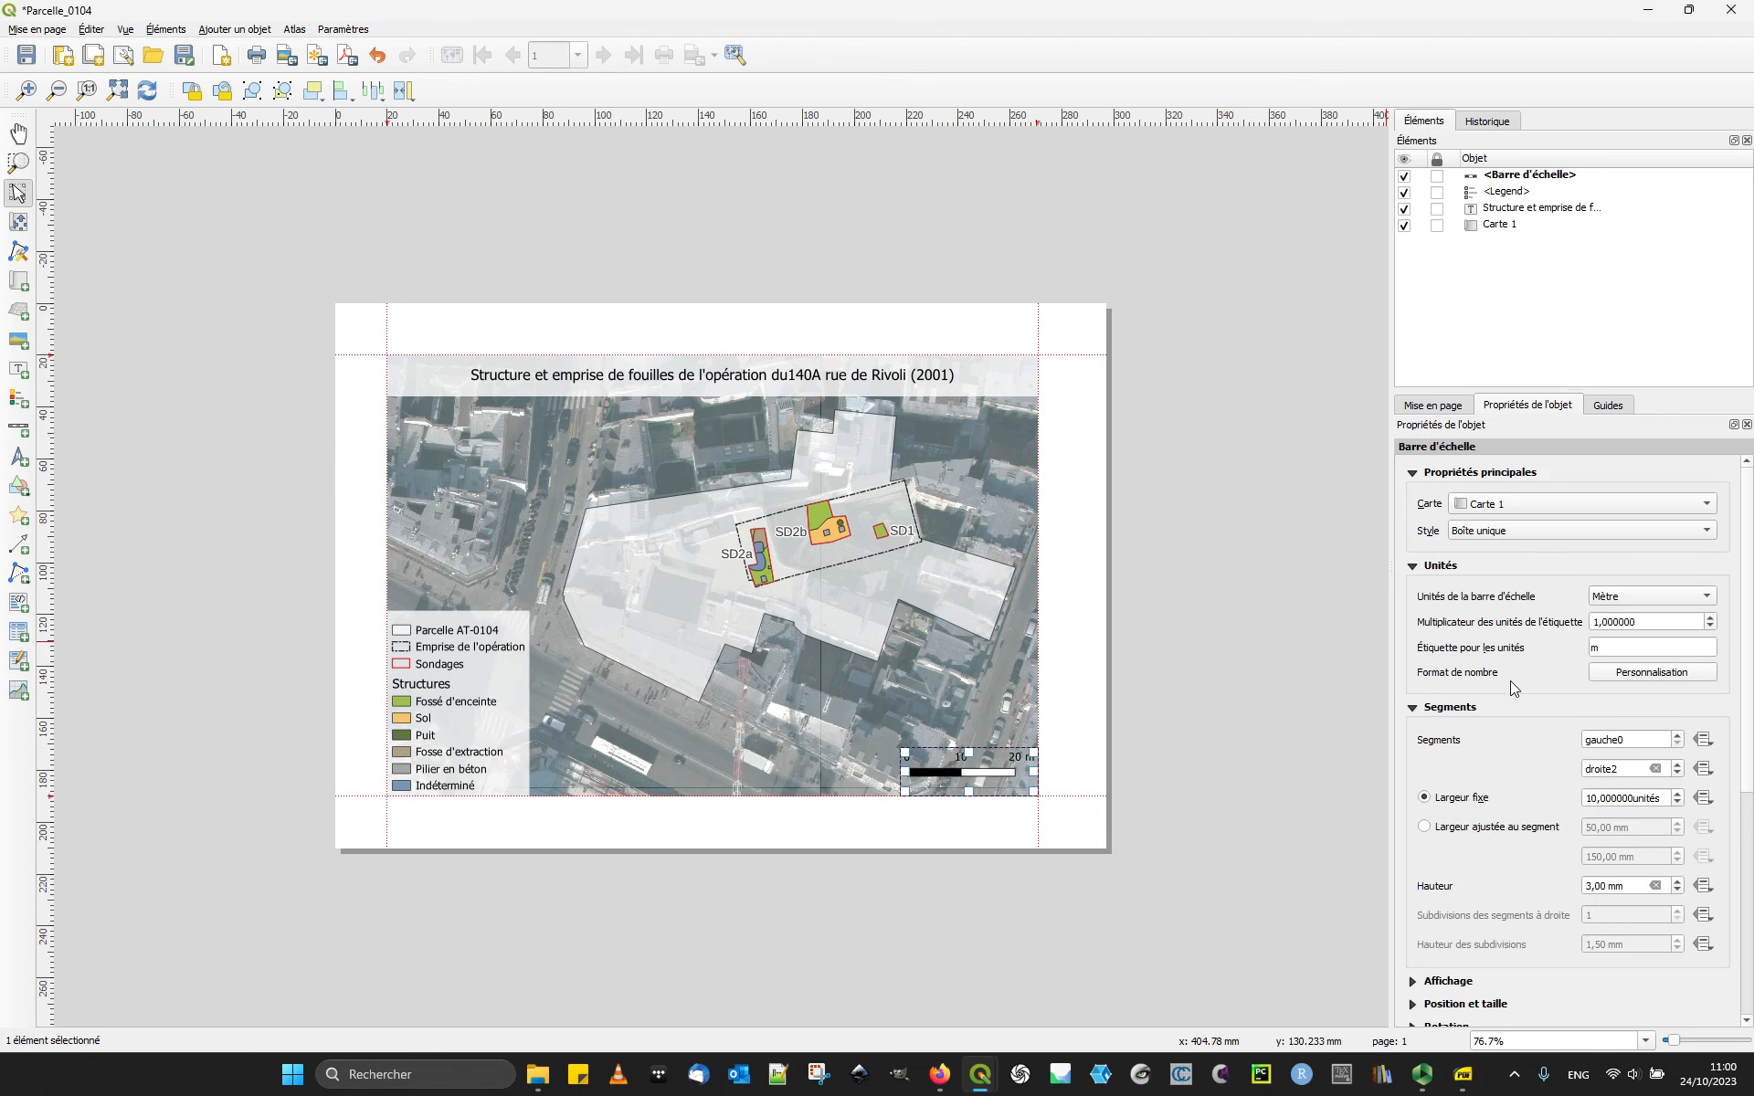
scroll(1519, 685, "down", 2)
scroll(1519, 686, "up", 2)
scroll(1514, 687, "down", 1)
scroll(1505, 865, "down", 2)
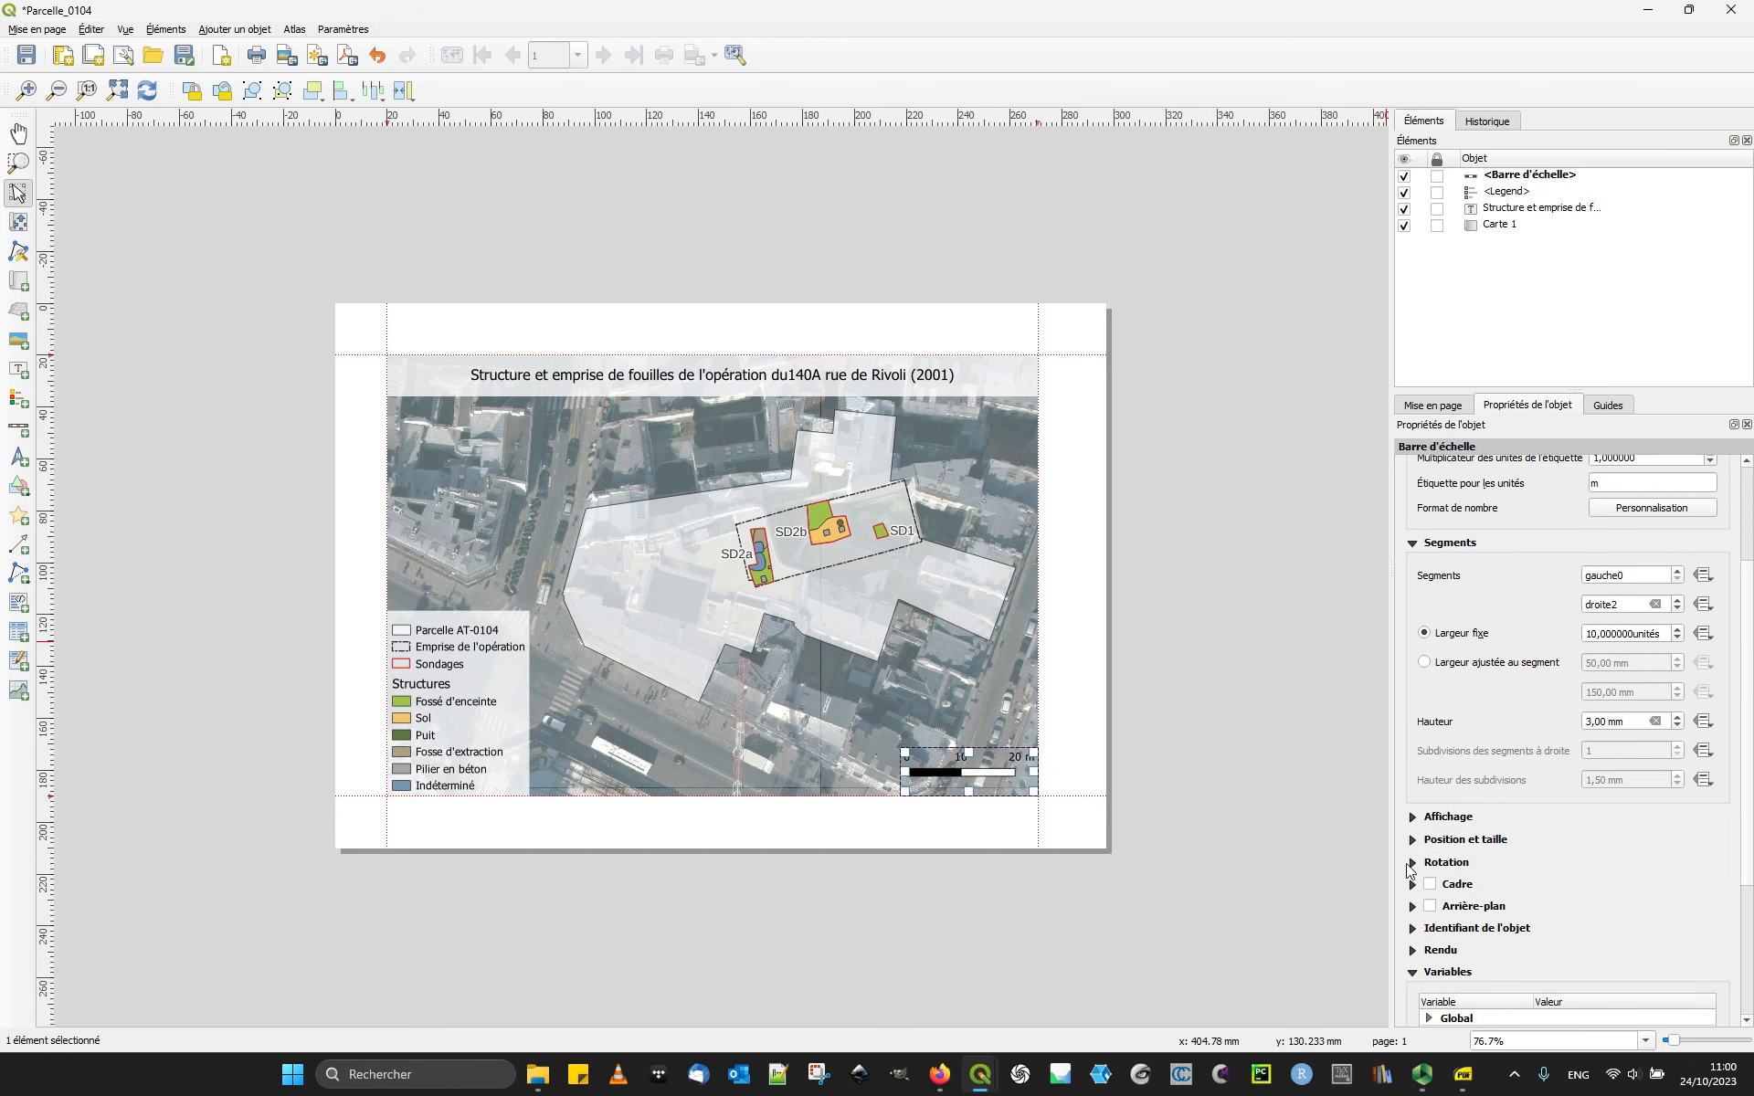
left_click(1419, 817)
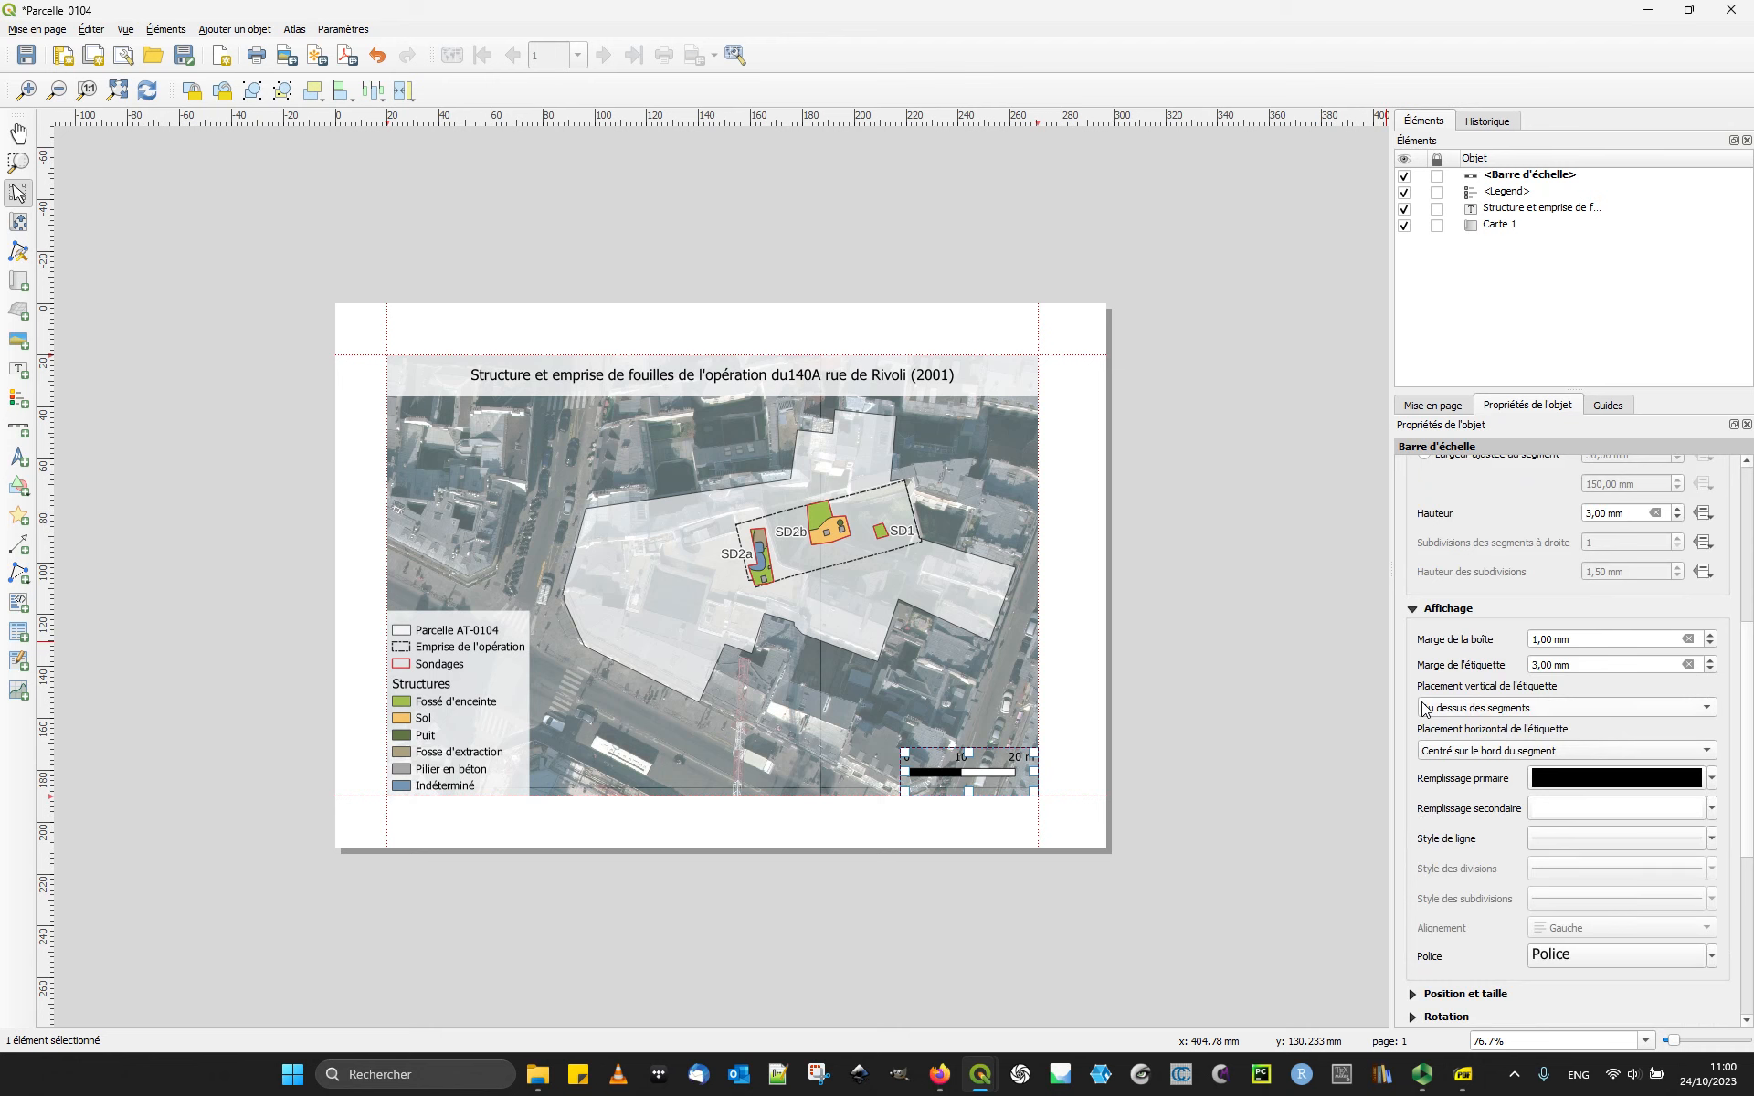
left_click(1462, 714)
left_click(1465, 724)
left_click(1465, 714)
left_click(1467, 692)
Step: Try another horizontal label placement on the scale bar and set it back to Centré sur le bord du segment
left_click(1485, 751)
left_click(1477, 767)
left_click(1468, 754)
left_click(1468, 732)
left_click(1191, 742)
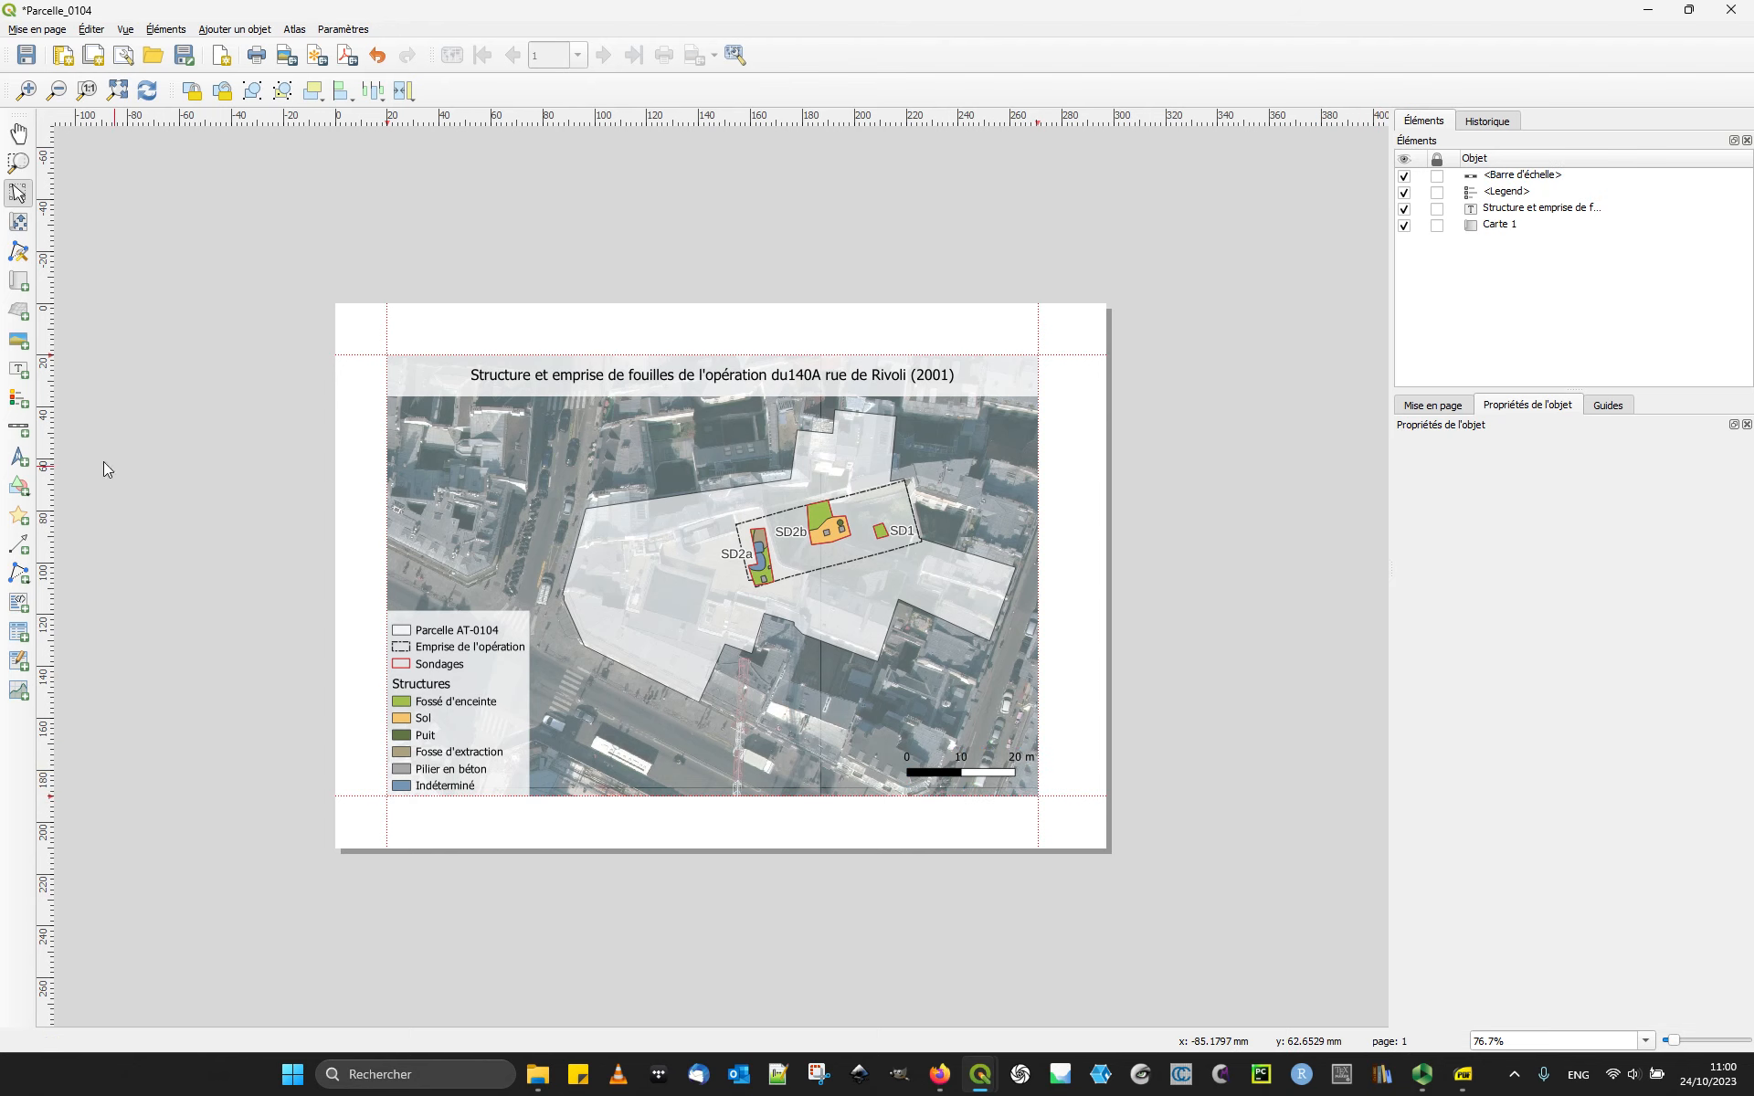
Step: Add a north arrow just above the scale bar at the map's right edge and widen the item properties area
left_click(19, 457)
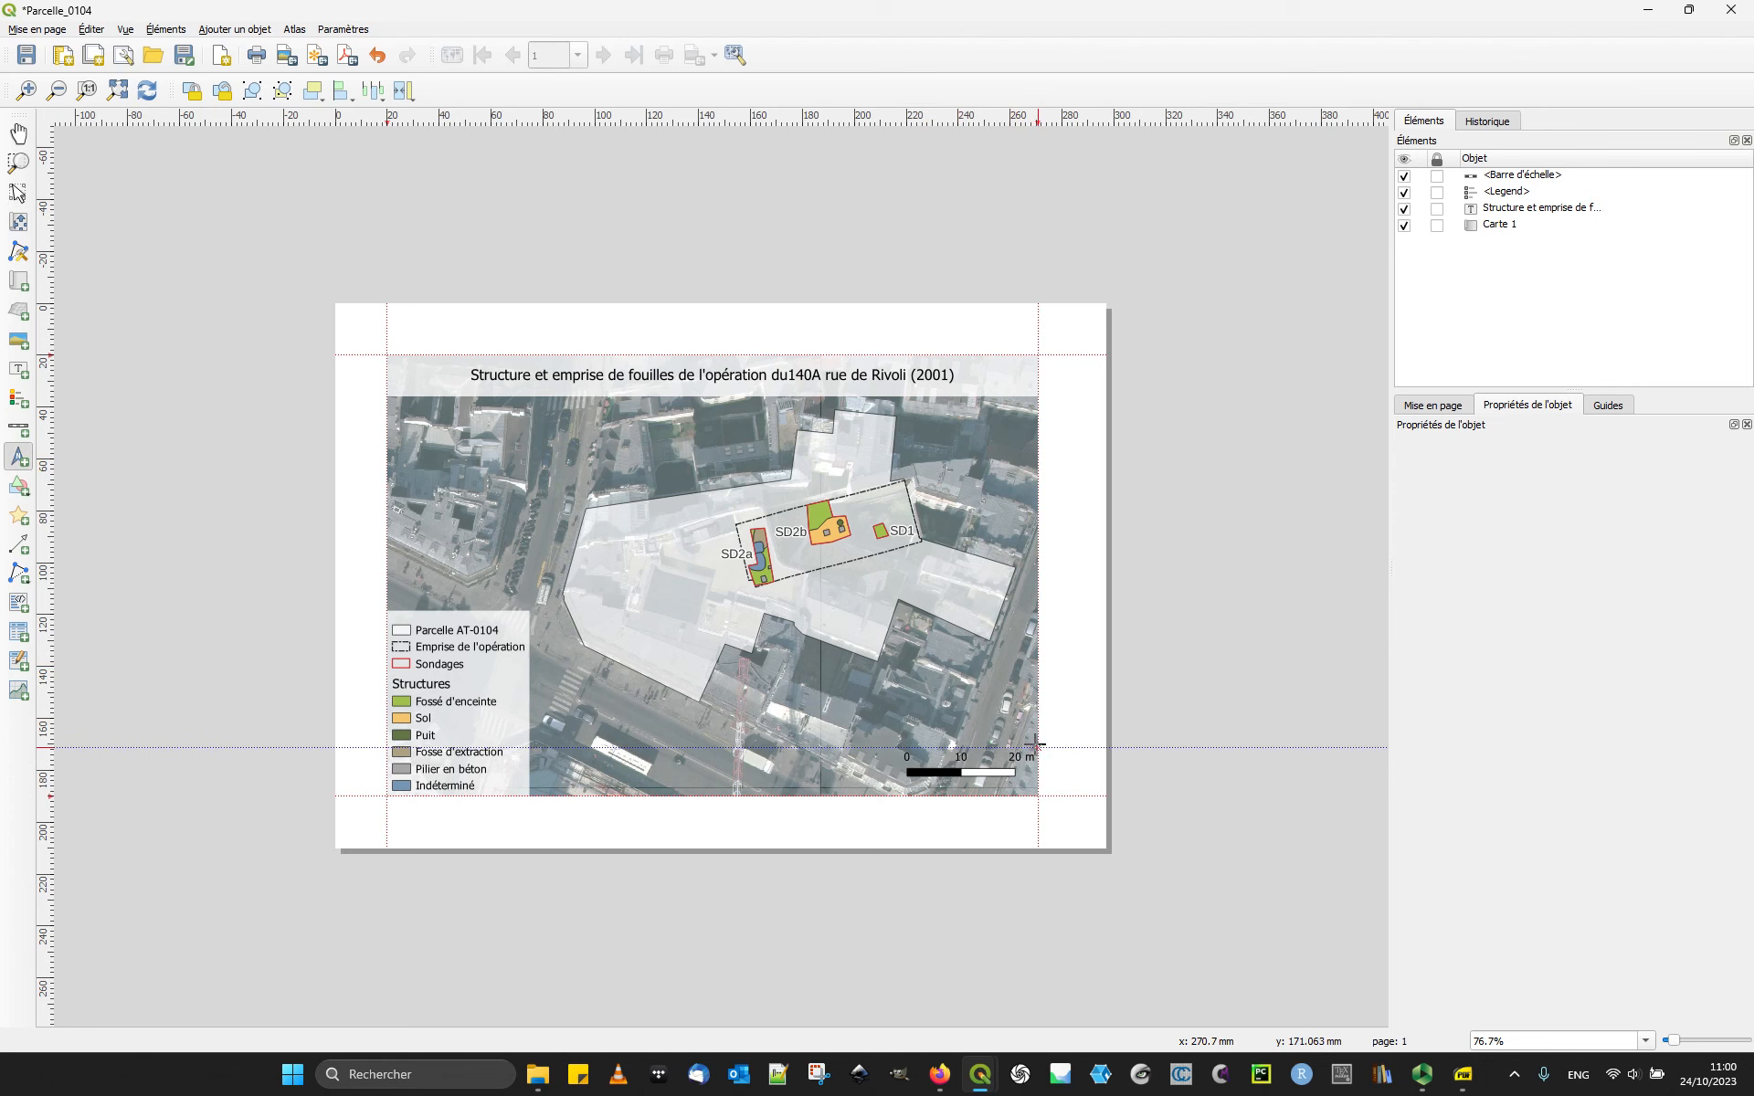
left_click_drag(1039, 747, 983, 682)
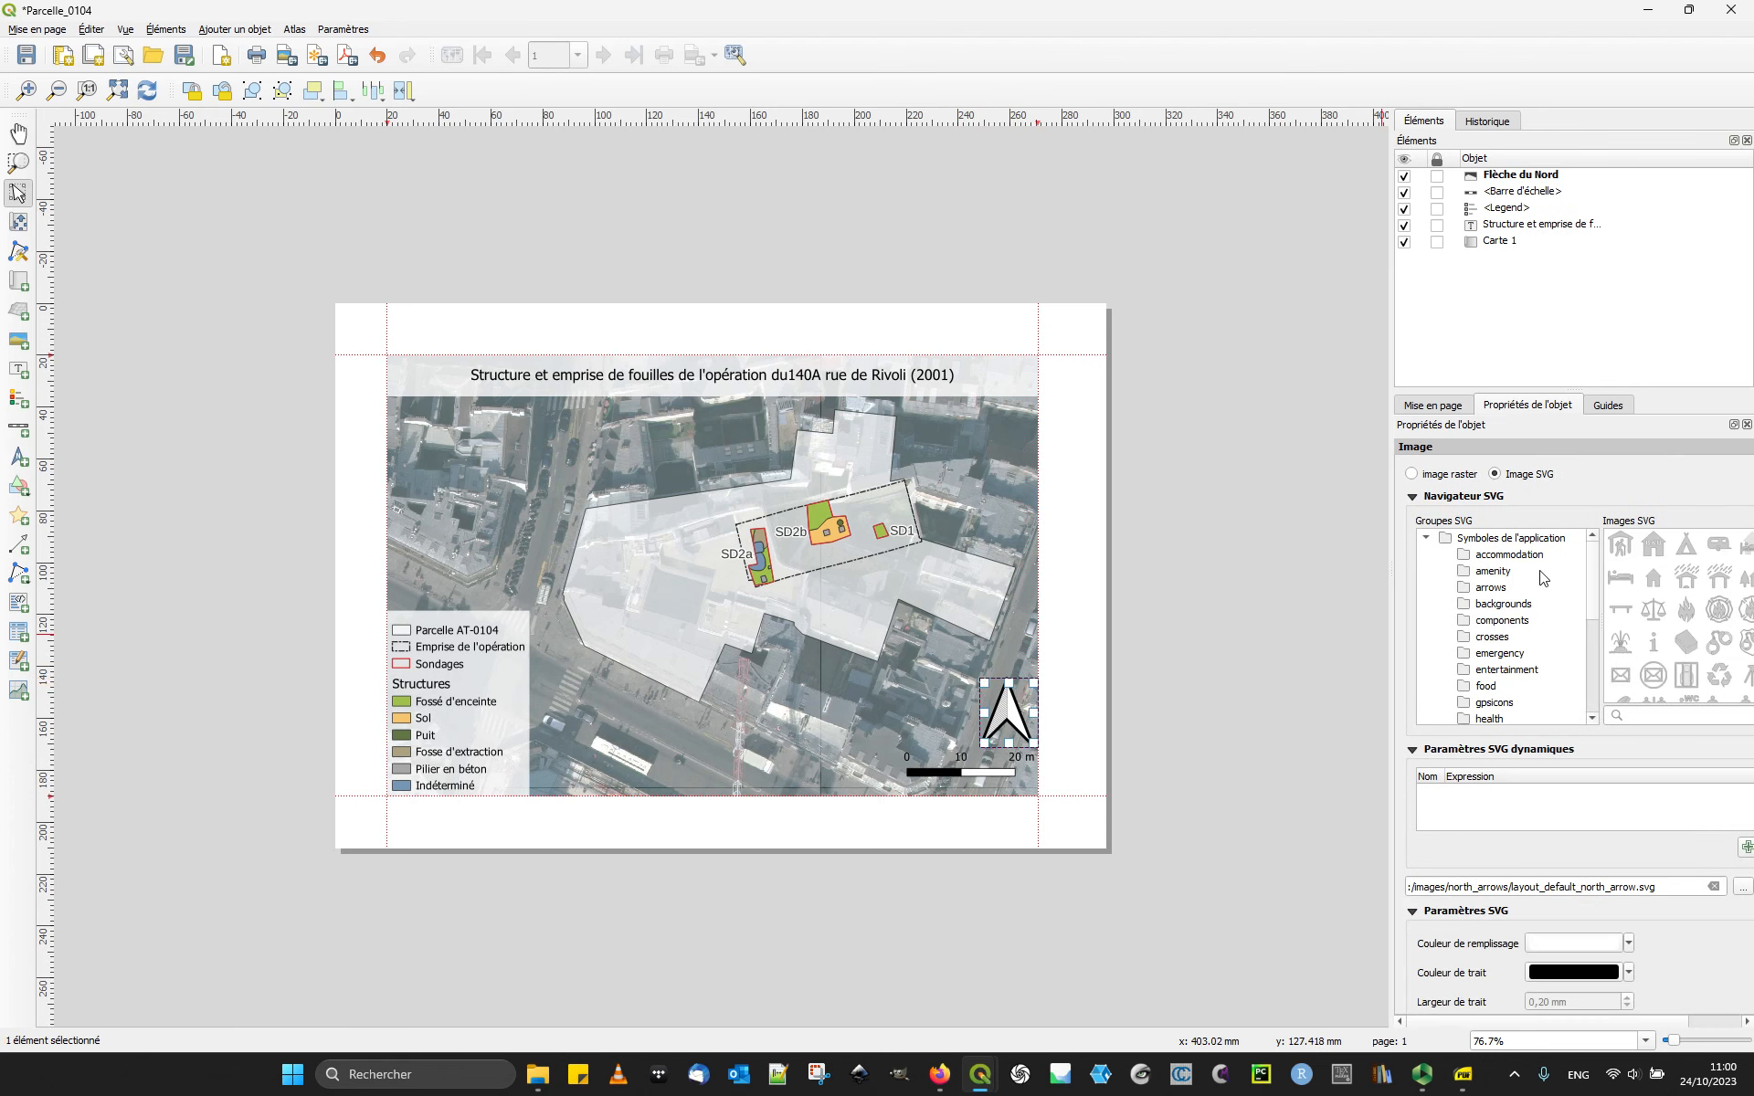
left_click_drag(1390, 502, 1069, 511)
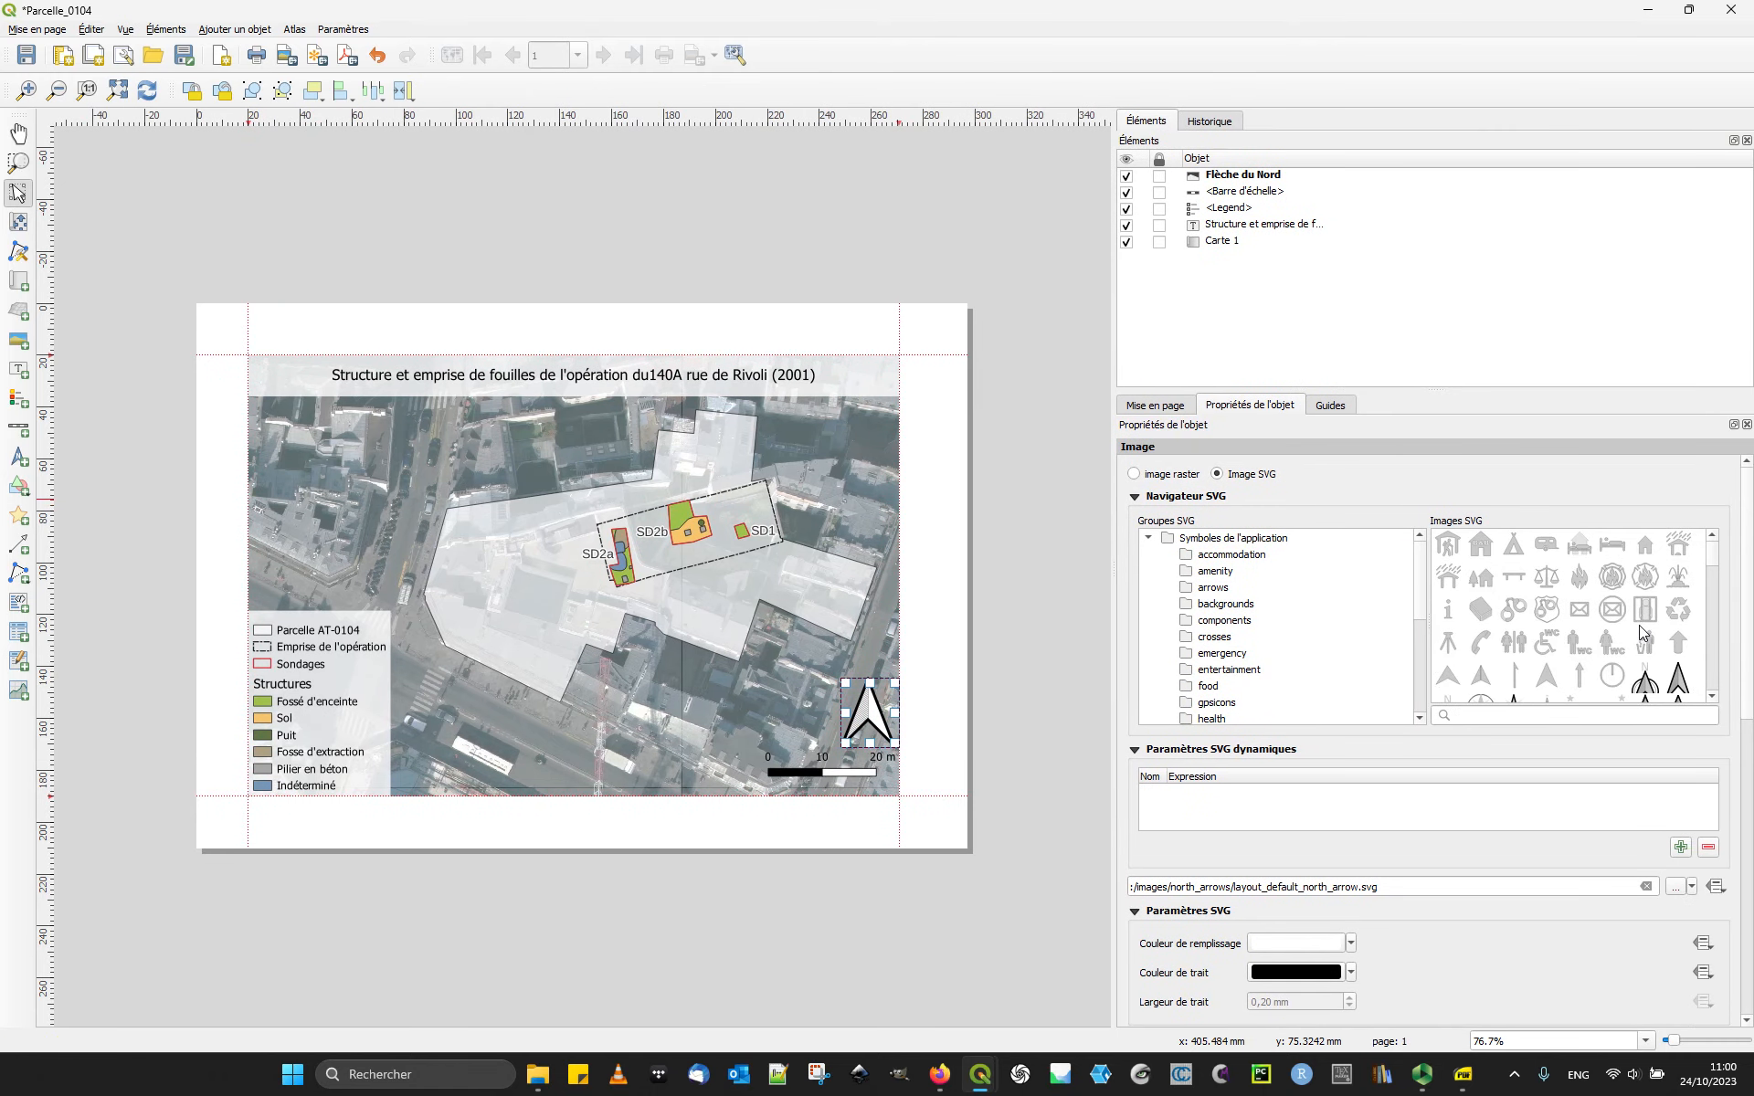
Step: Try the recycling, camping, information, Star3 and plane SVG images as the north arrow's symbol
left_click(1679, 610)
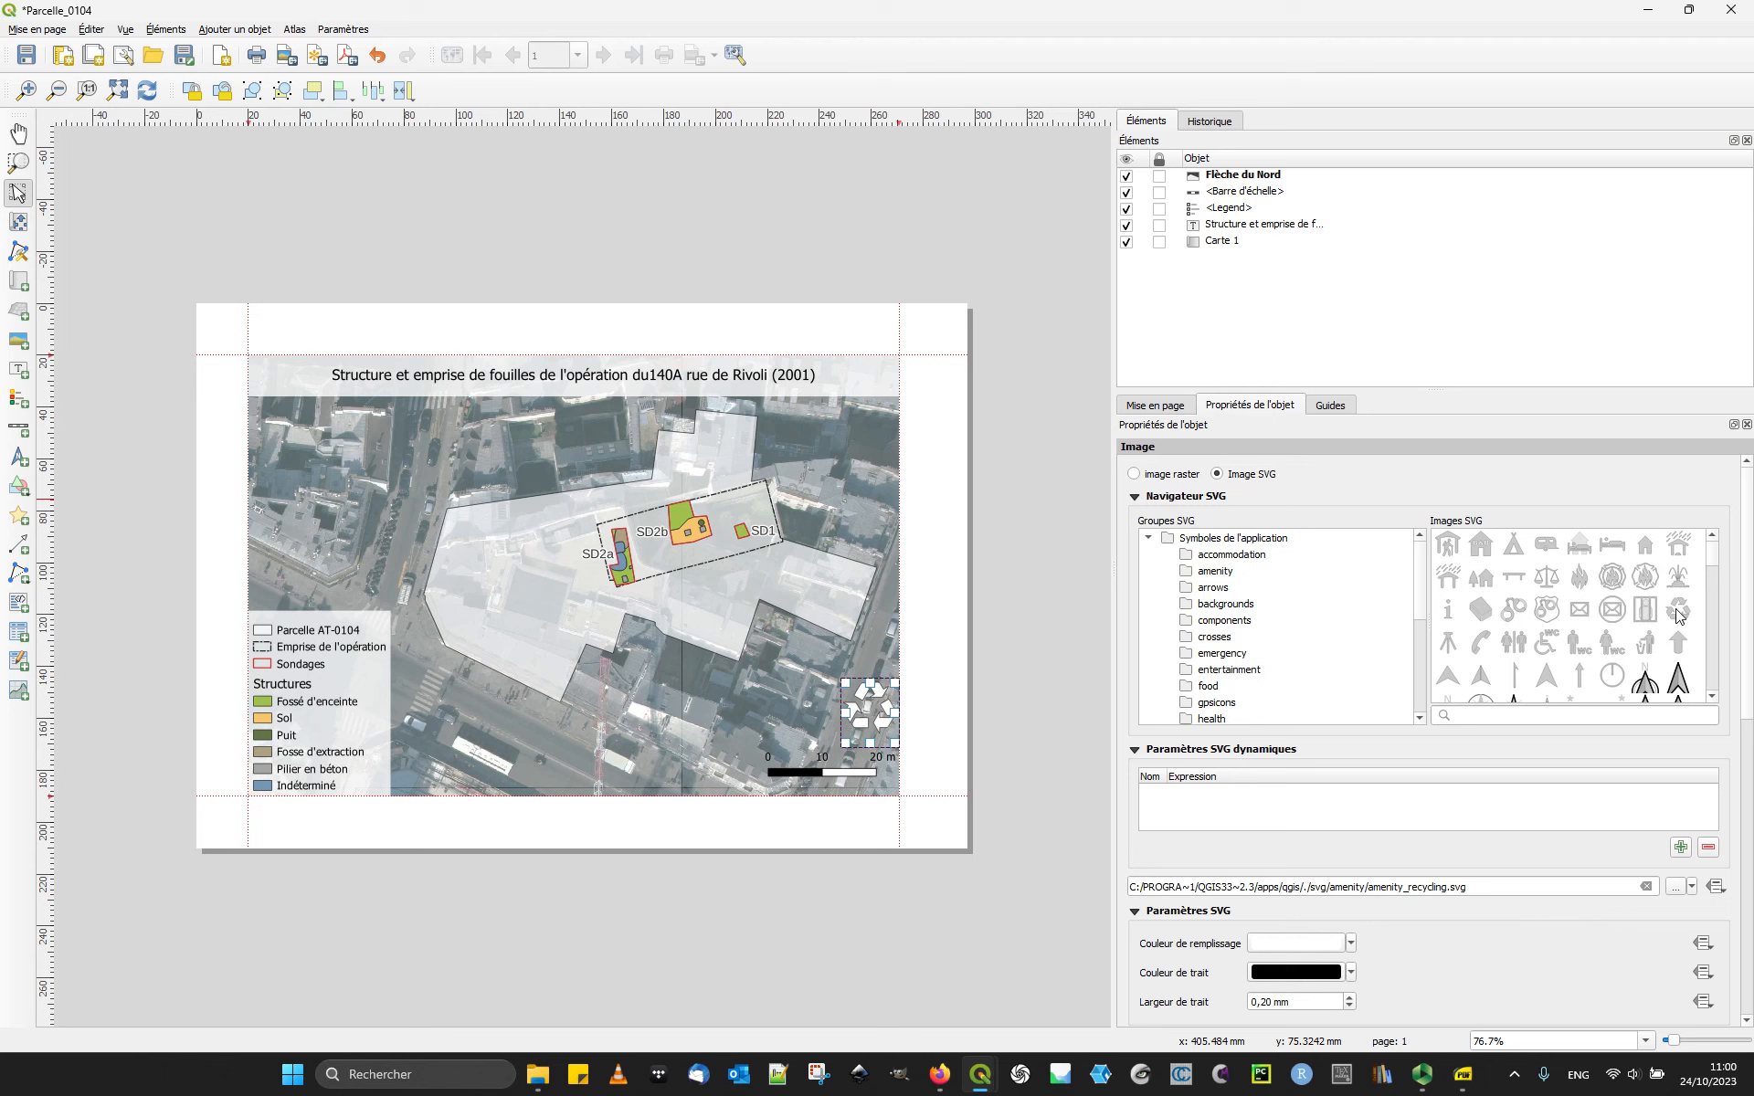
left_click(1678, 546)
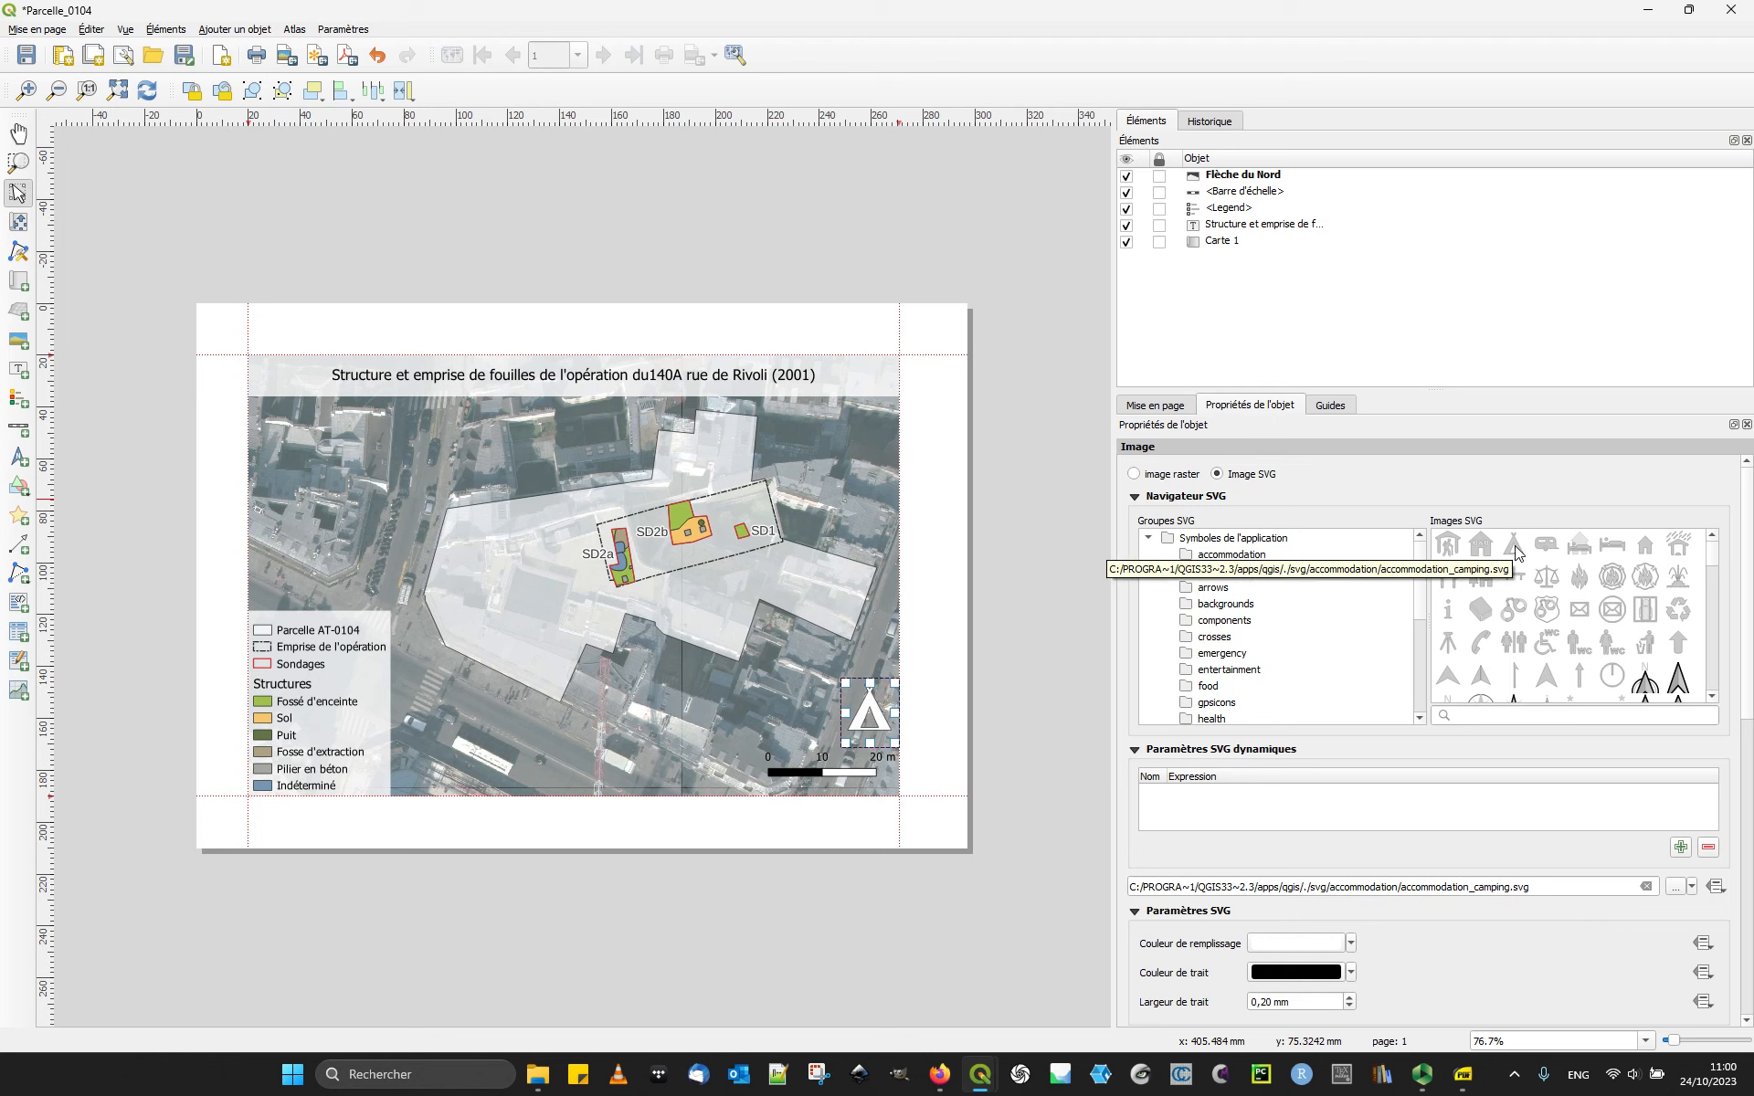
left_click(1449, 552)
left_click(1449, 611)
scroll(1489, 615, "down", 1)
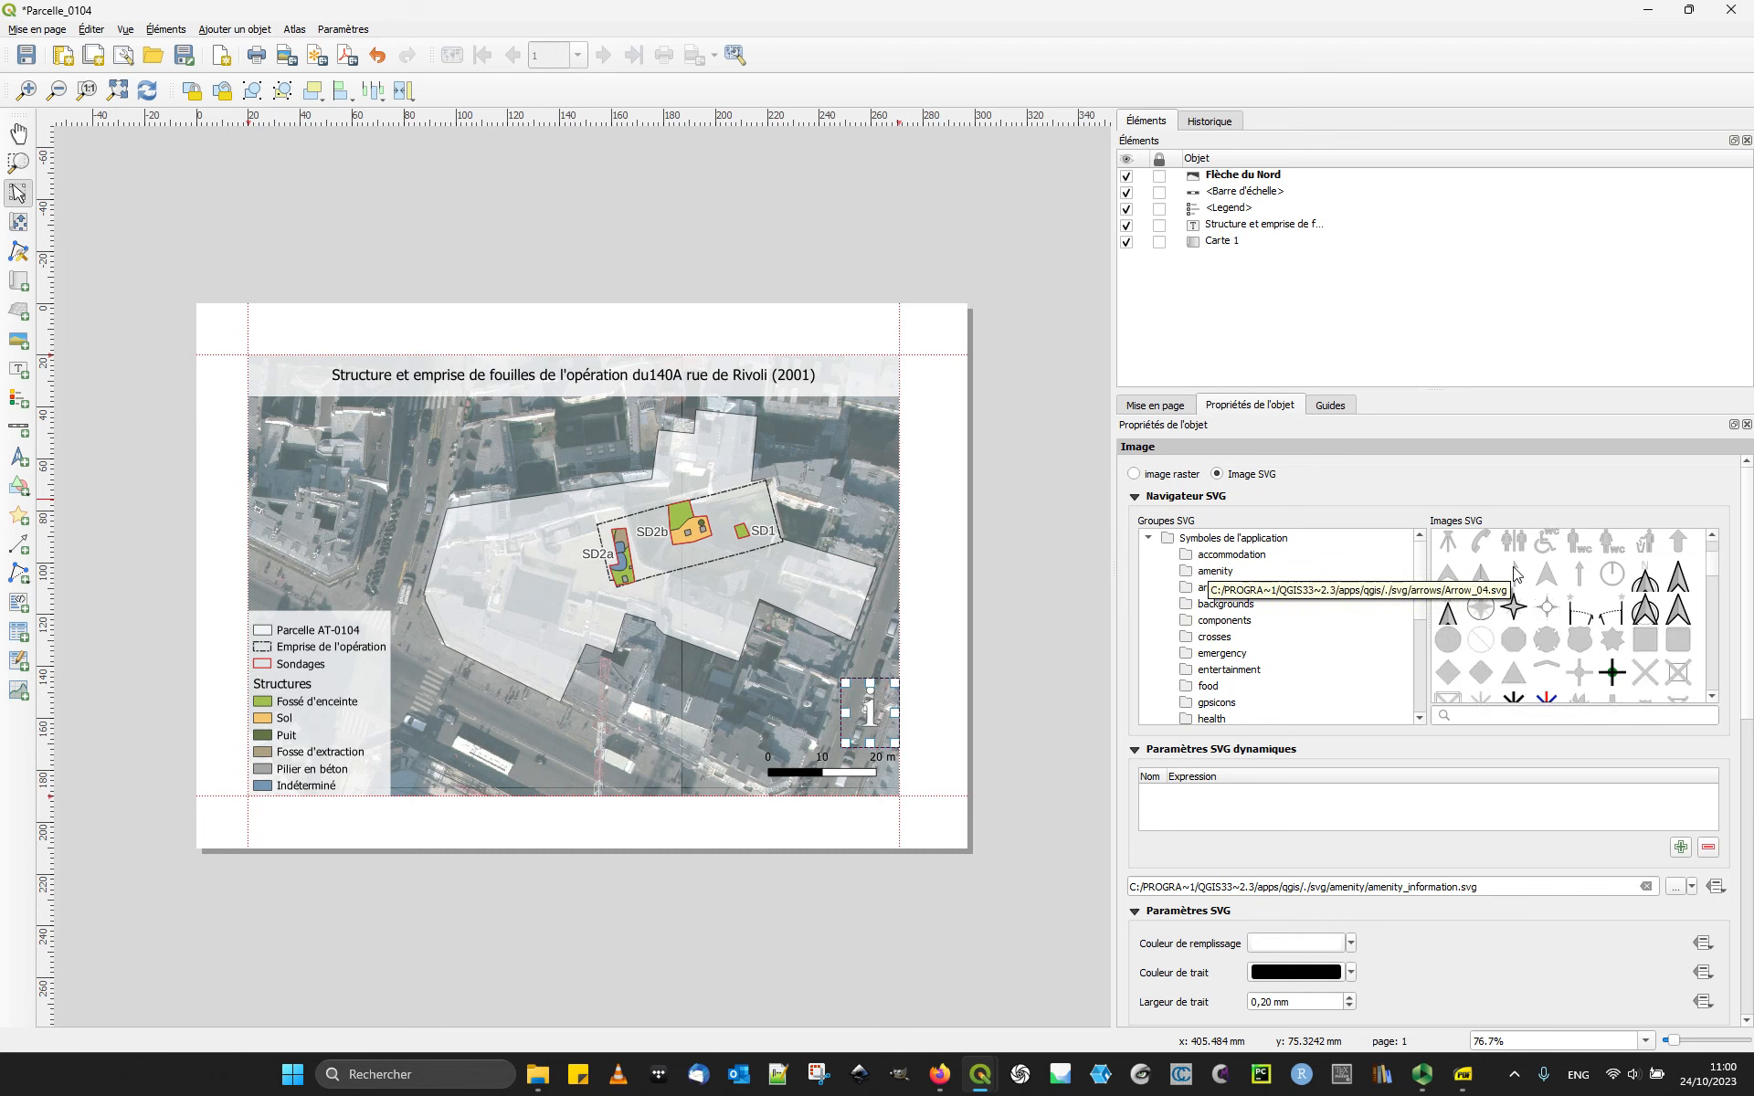
scroll(1515, 574, "down", 1)
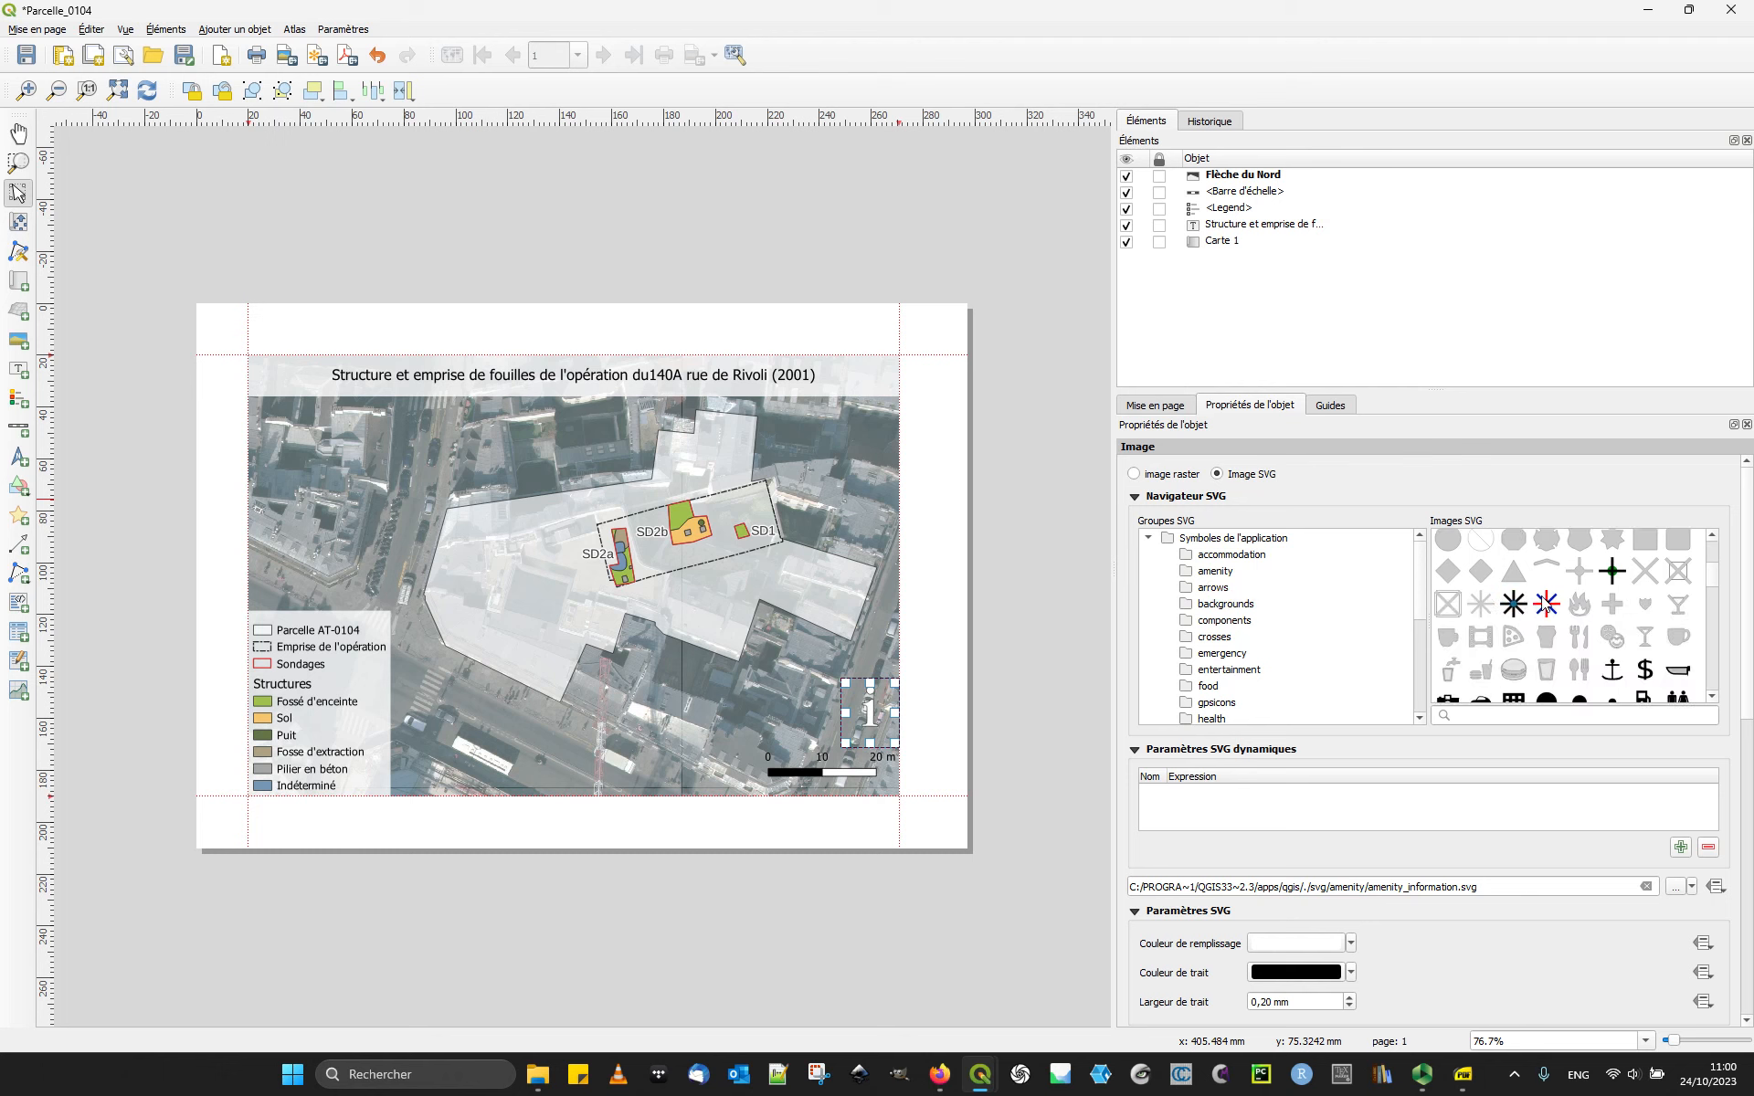
left_click(1546, 605)
scroll(1546, 609, "down", 1)
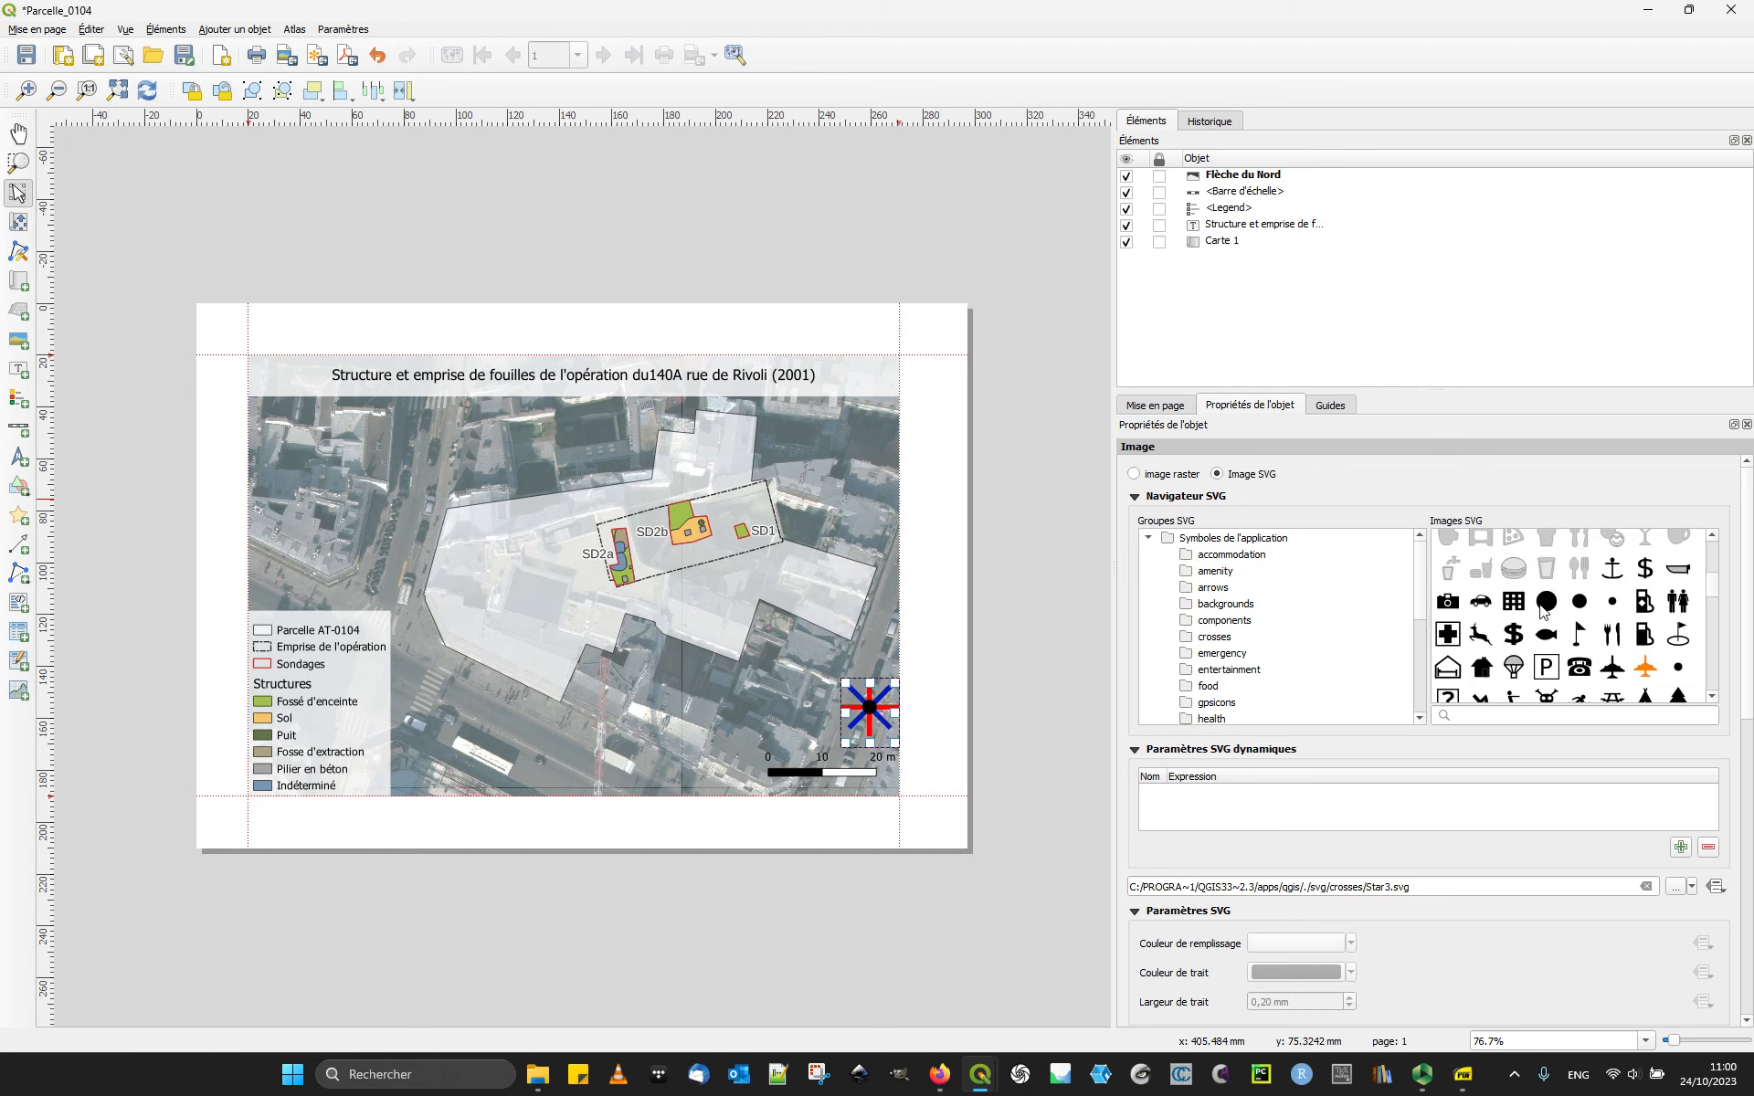
left_click(1613, 668)
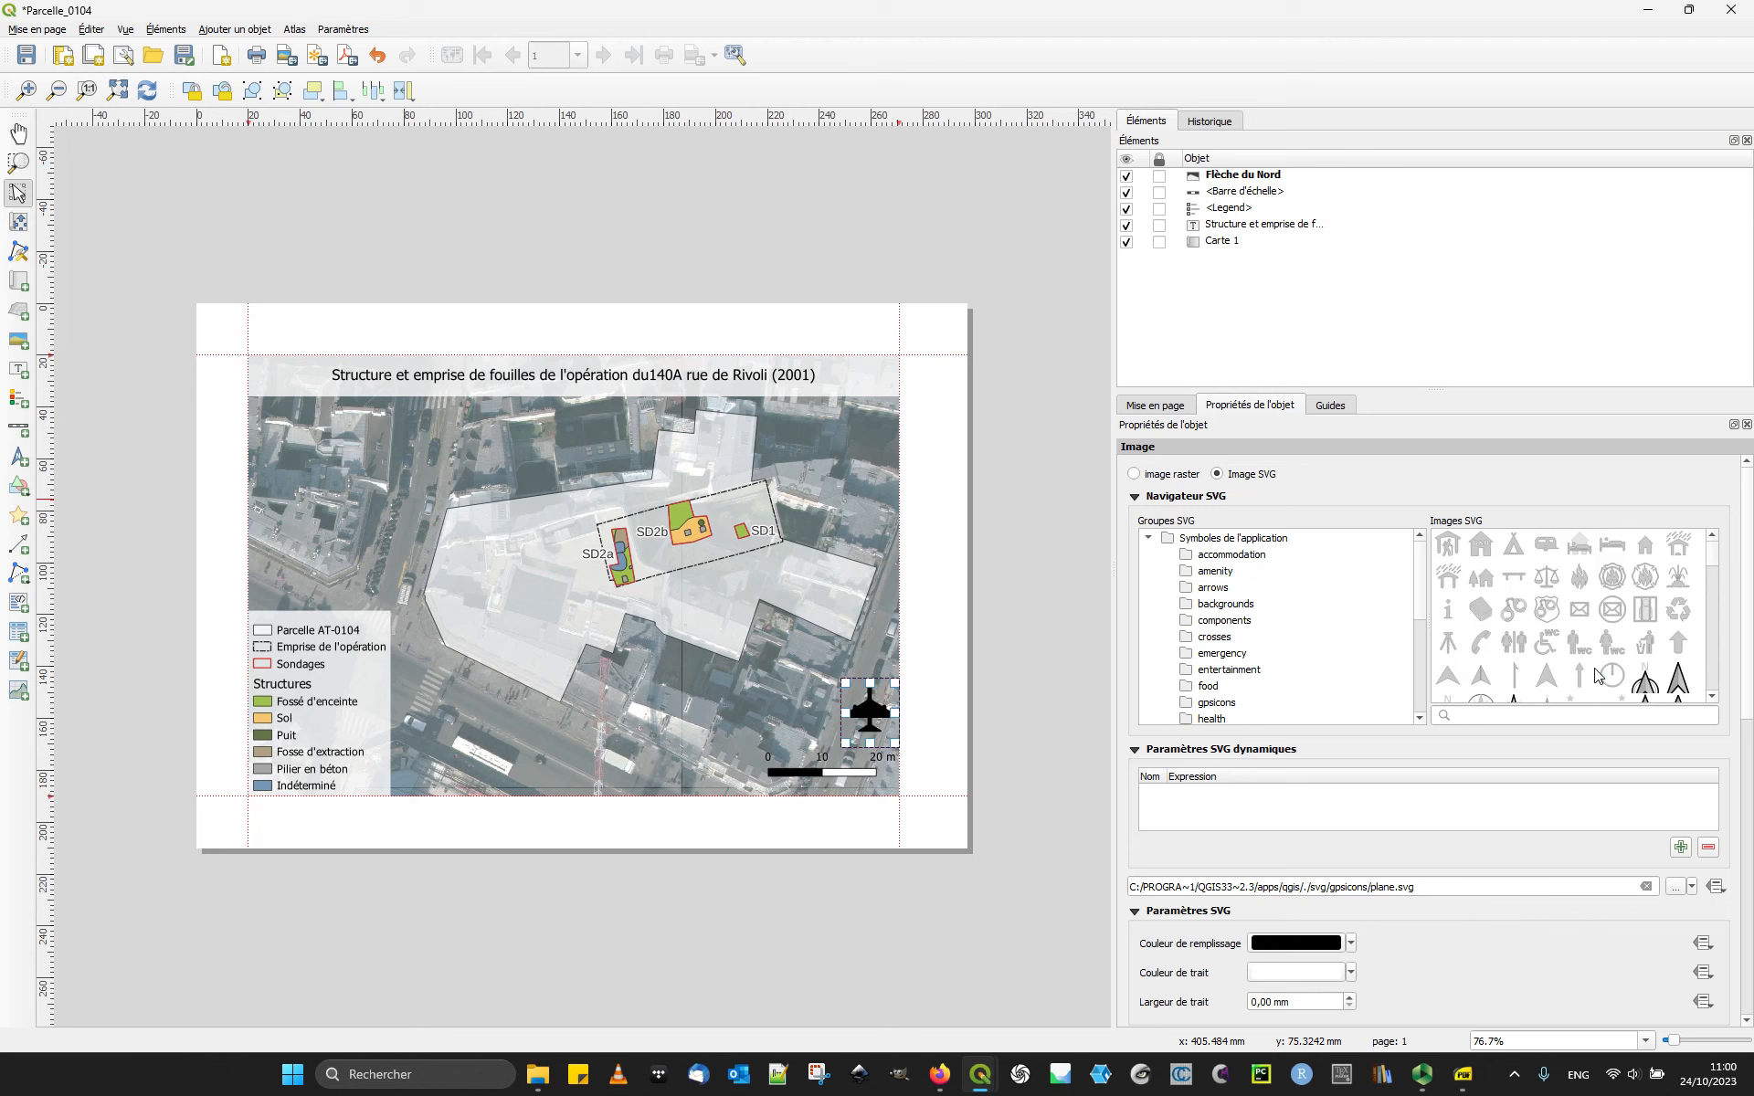
scroll(1599, 672, "down", 1)
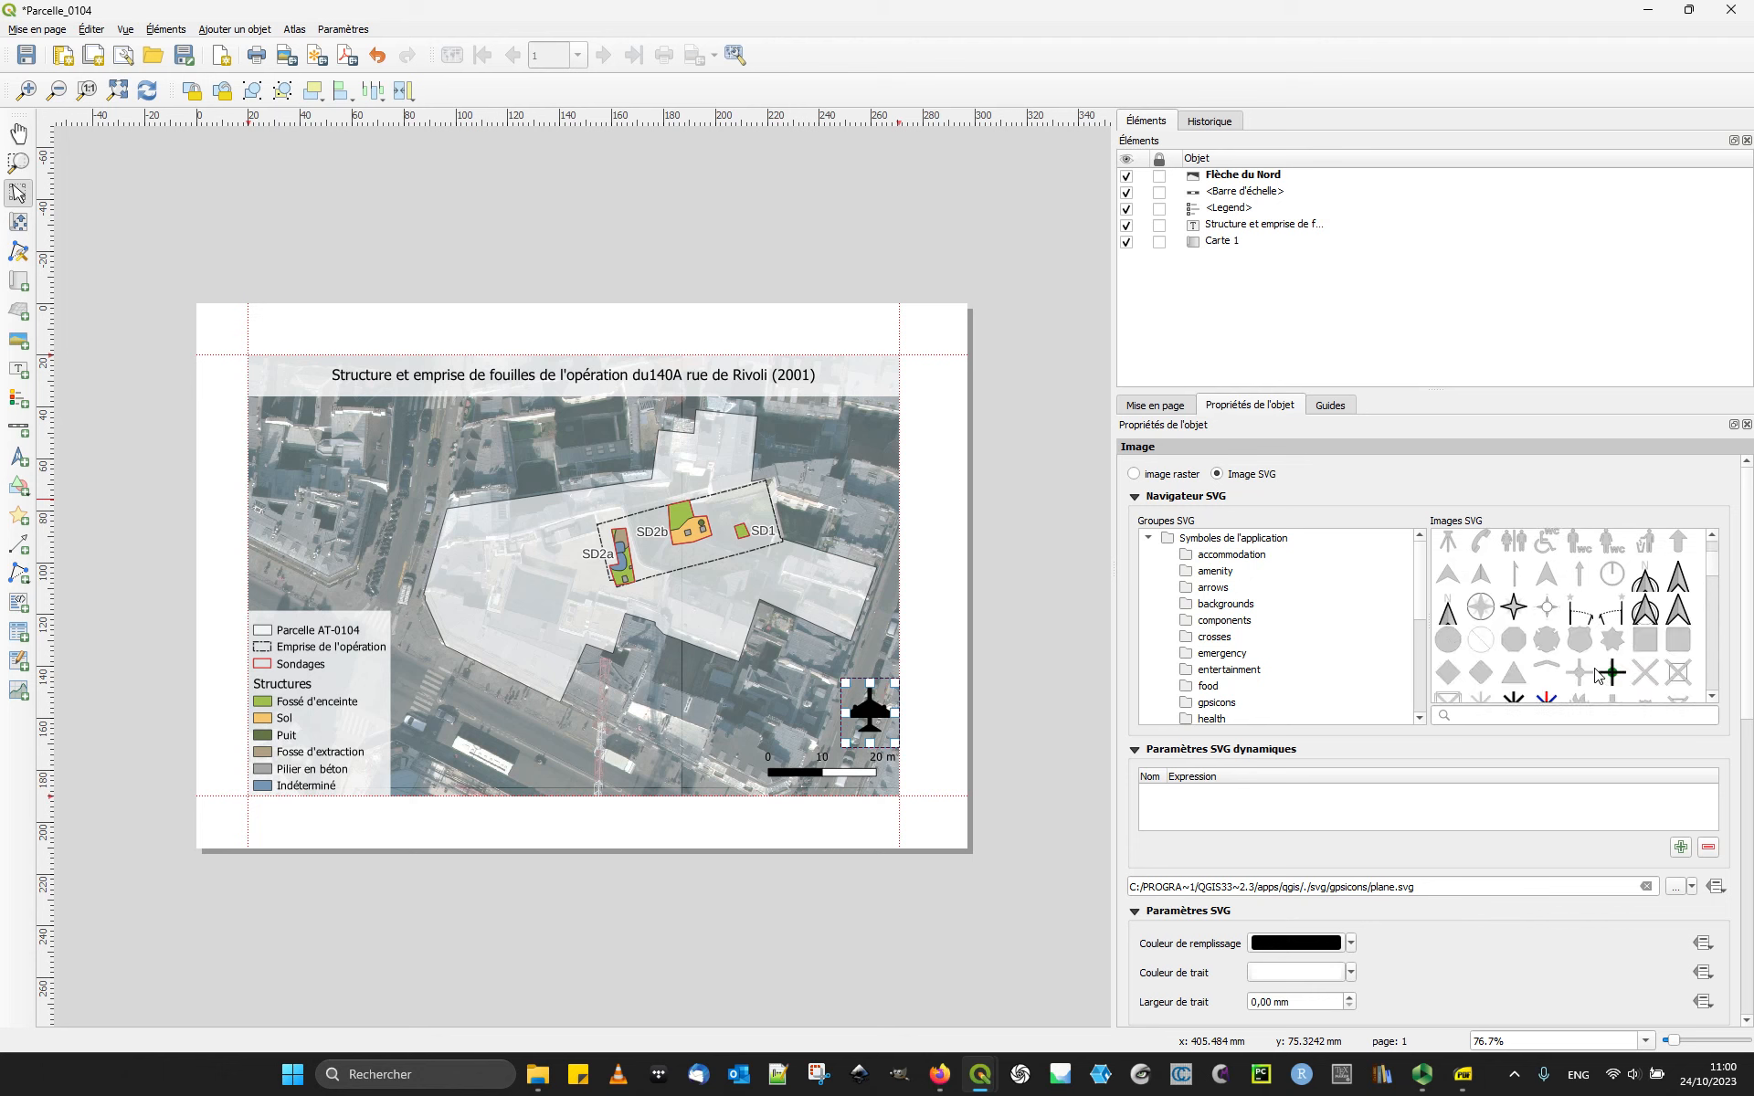
Step: Try the SVG arrow images NorthArrow_04, NorthArrow_11 and Arrow_02 as the north arrow's symbol
left_click(1646, 586)
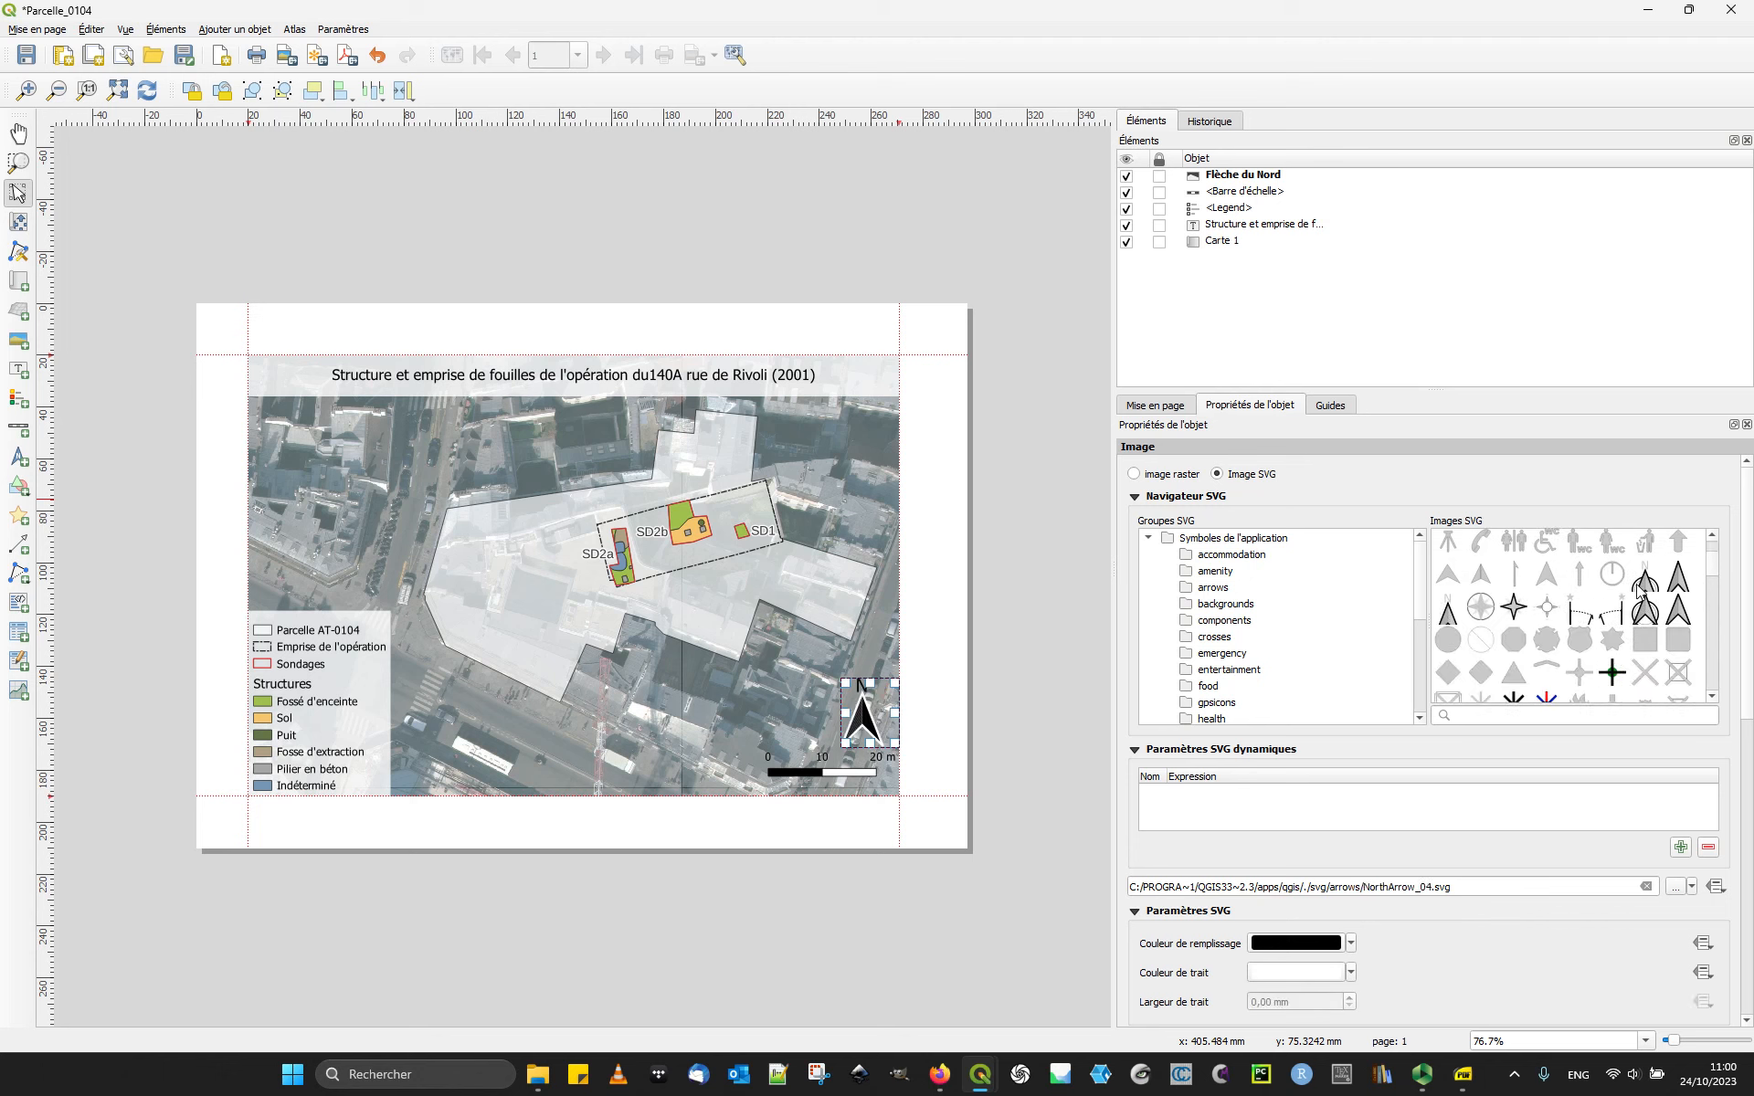
left_click(1680, 585)
left_click(1677, 612)
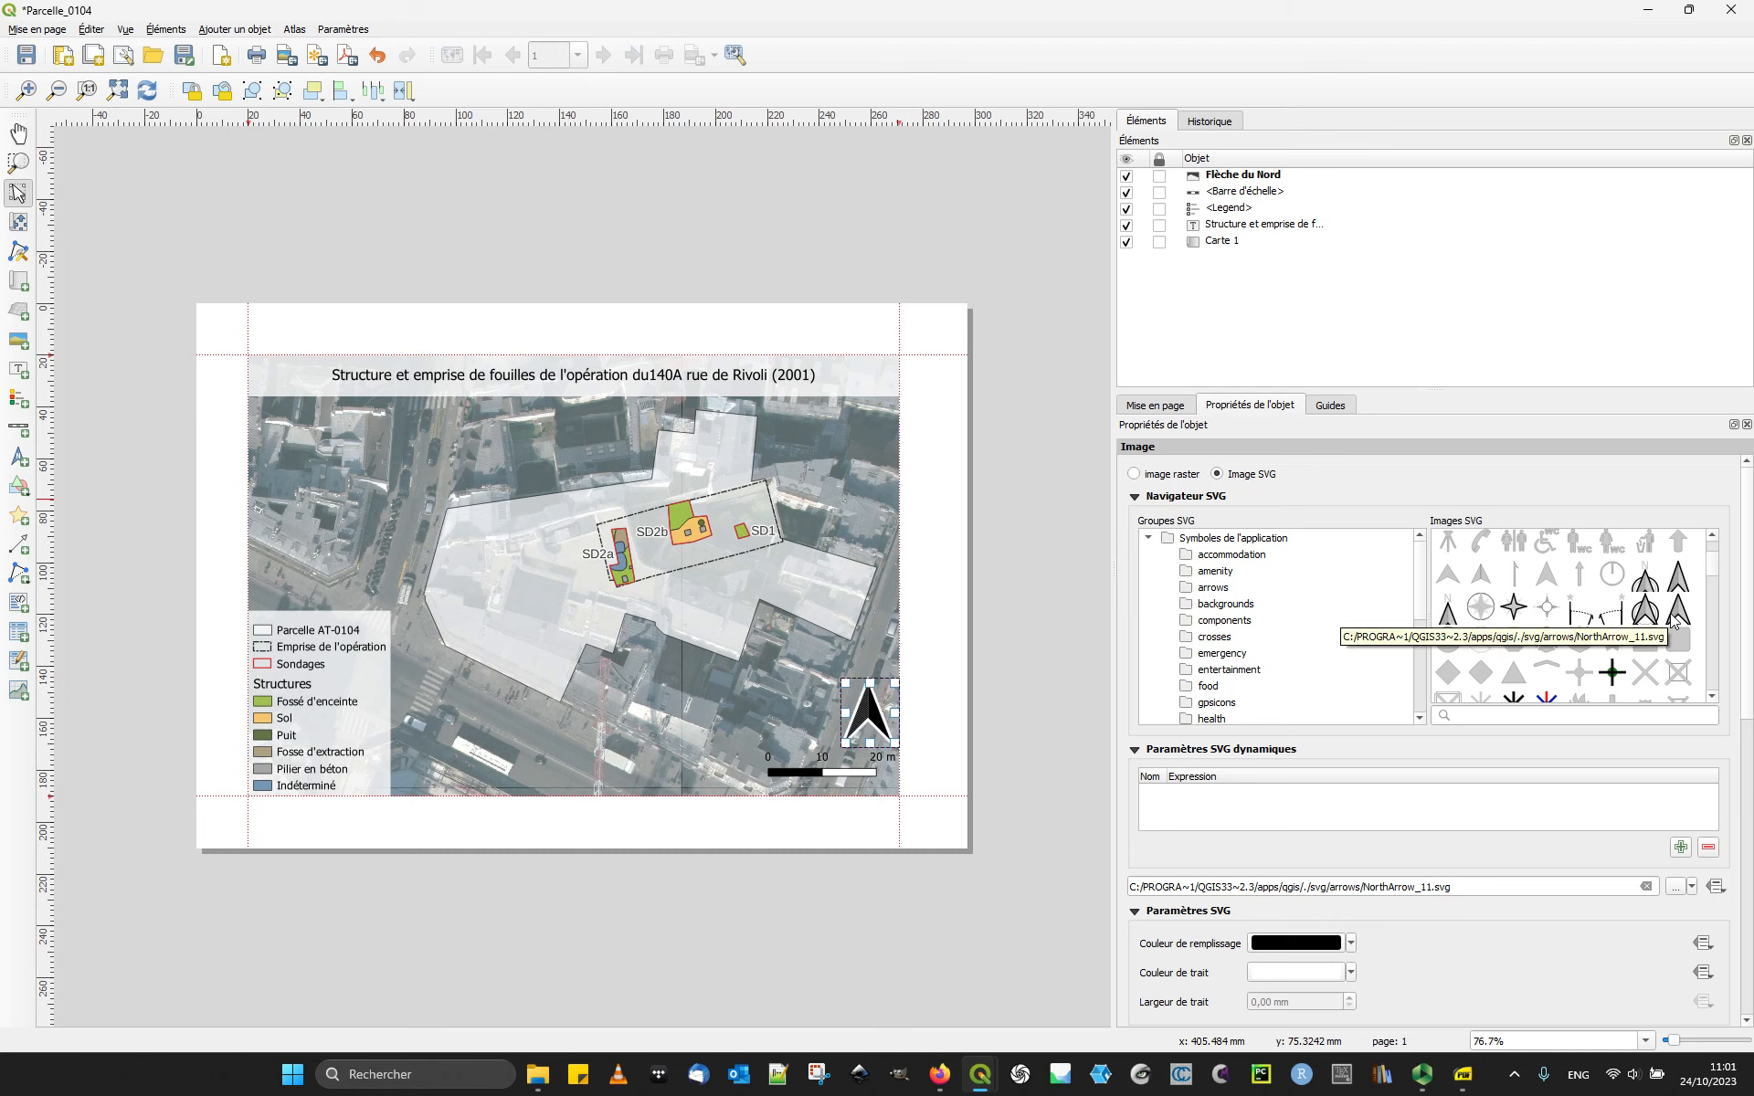
left_click(1546, 575)
left_click(1449, 577)
scroll(1580, 595, "up", 1)
scroll(1591, 619, "down", 3)
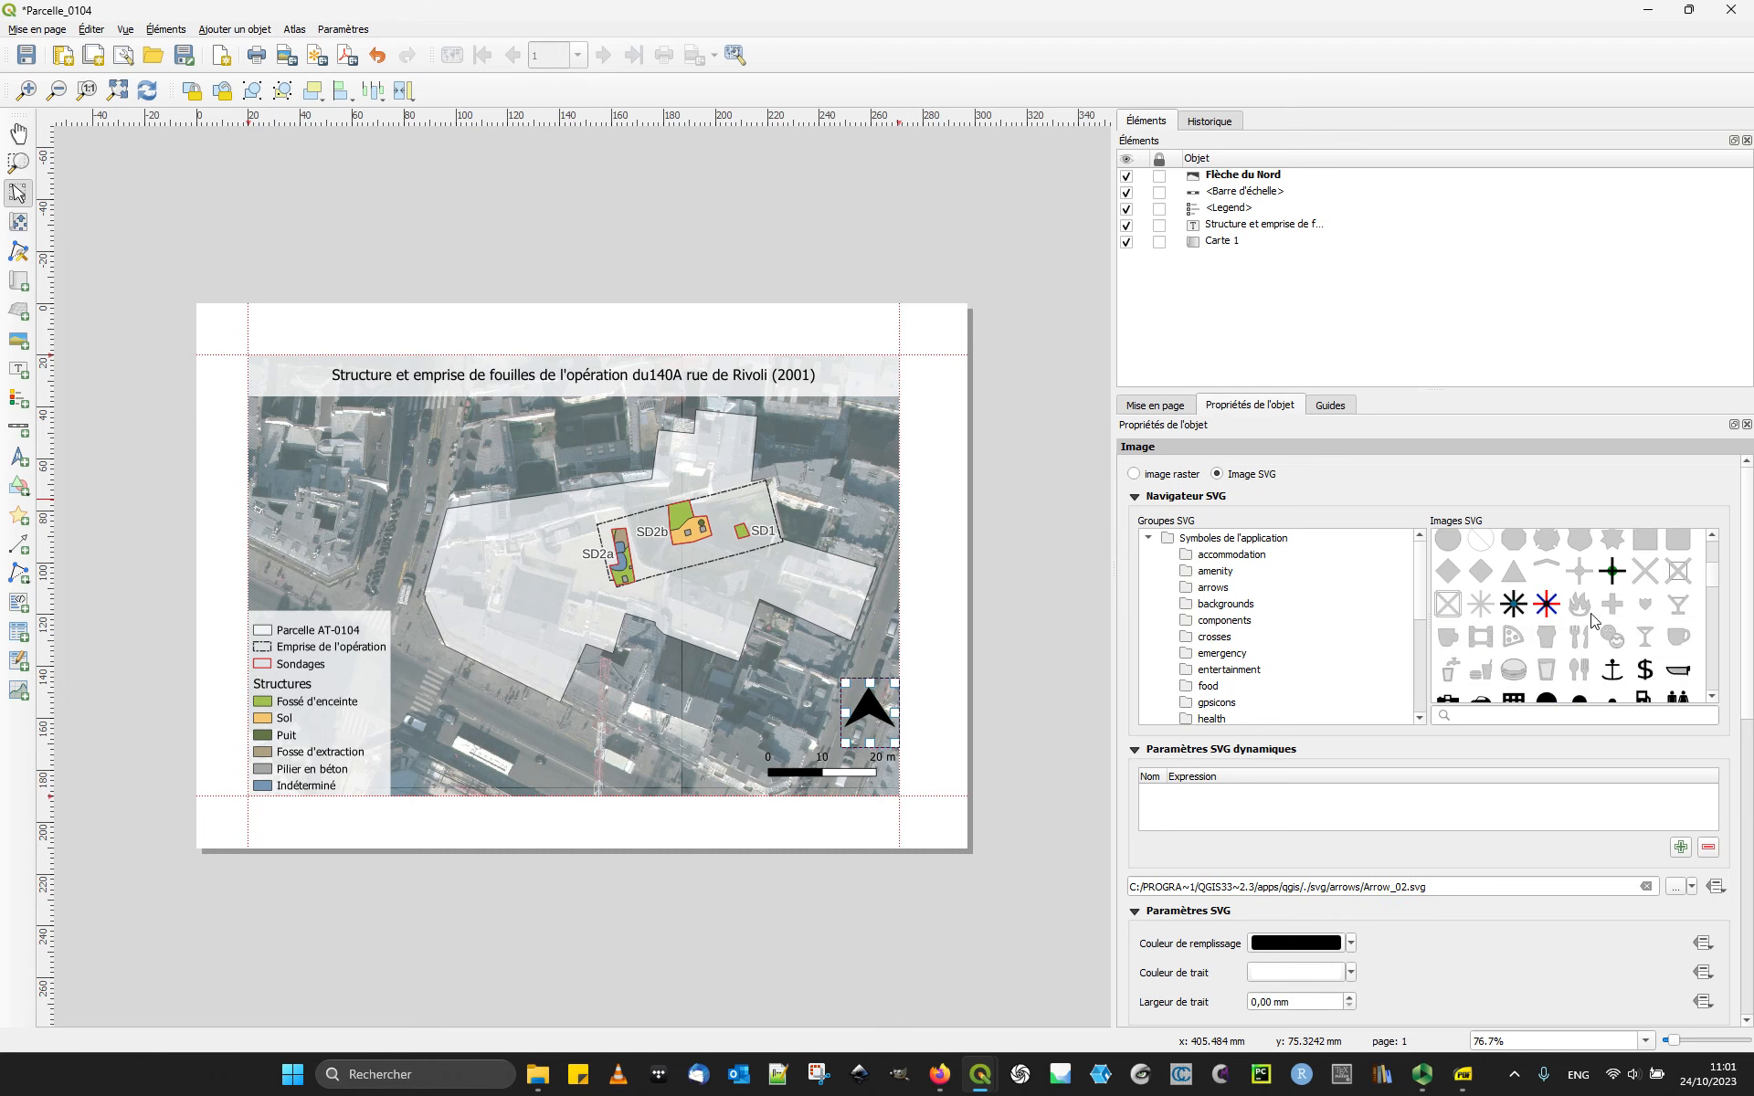
scroll(1503, 575, "up", 3)
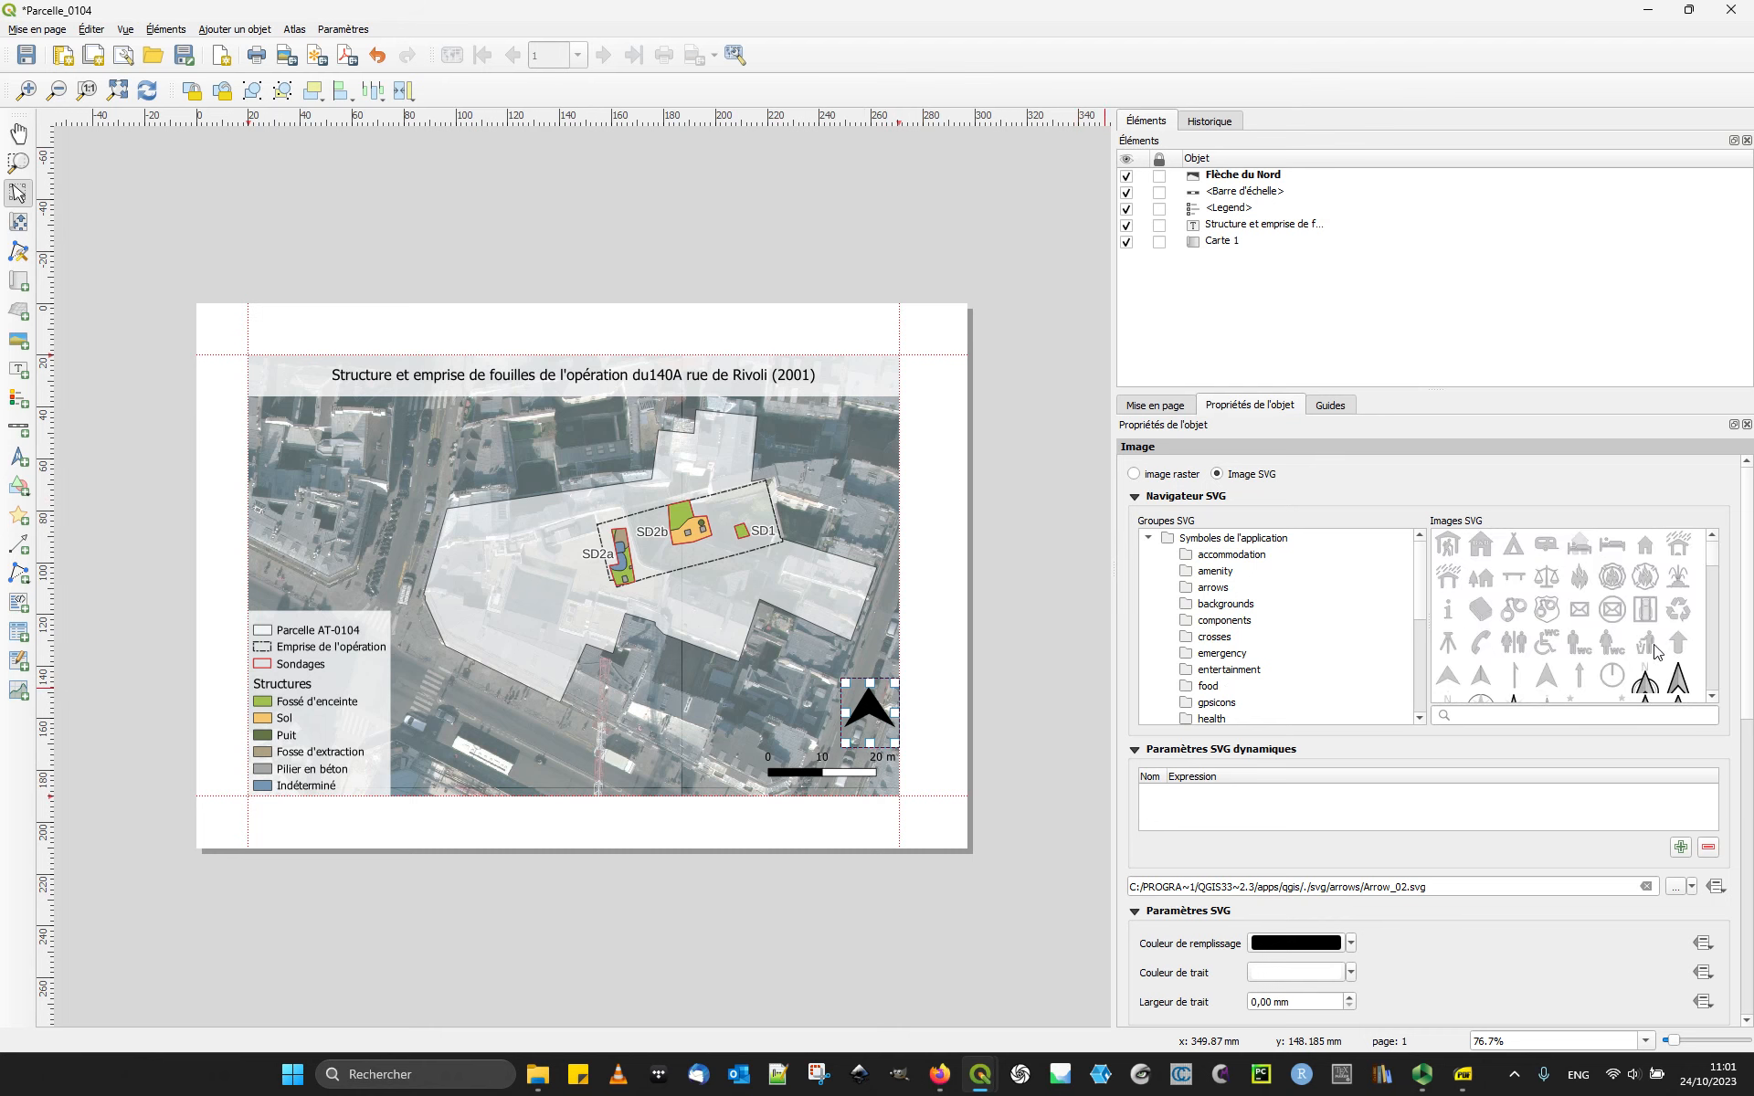
Step: Give the north arrow the NorthArrow_04.svg image and set its stroke colour to light grey #d0d0d0
scroll(1660, 650, "down", 1)
left_click(1449, 614)
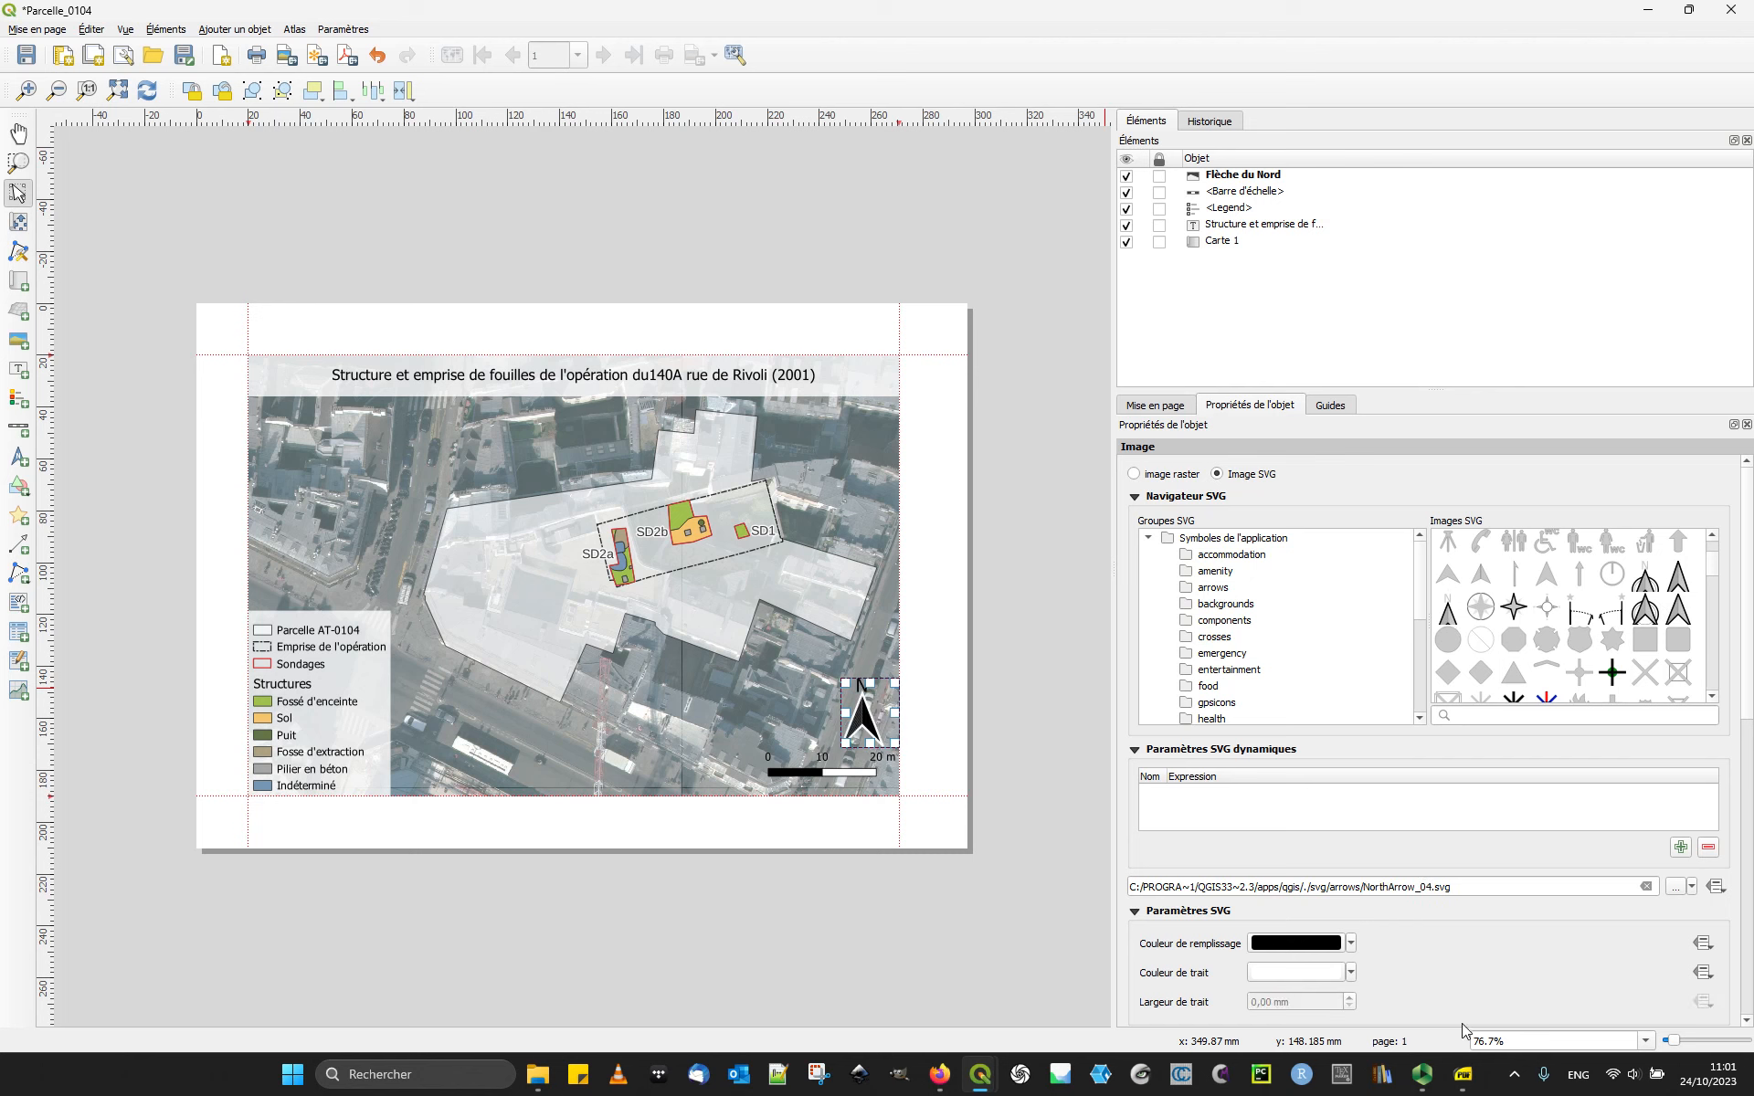
left_click(1294, 976)
left_click_drag(1579, 767, 1573, 769)
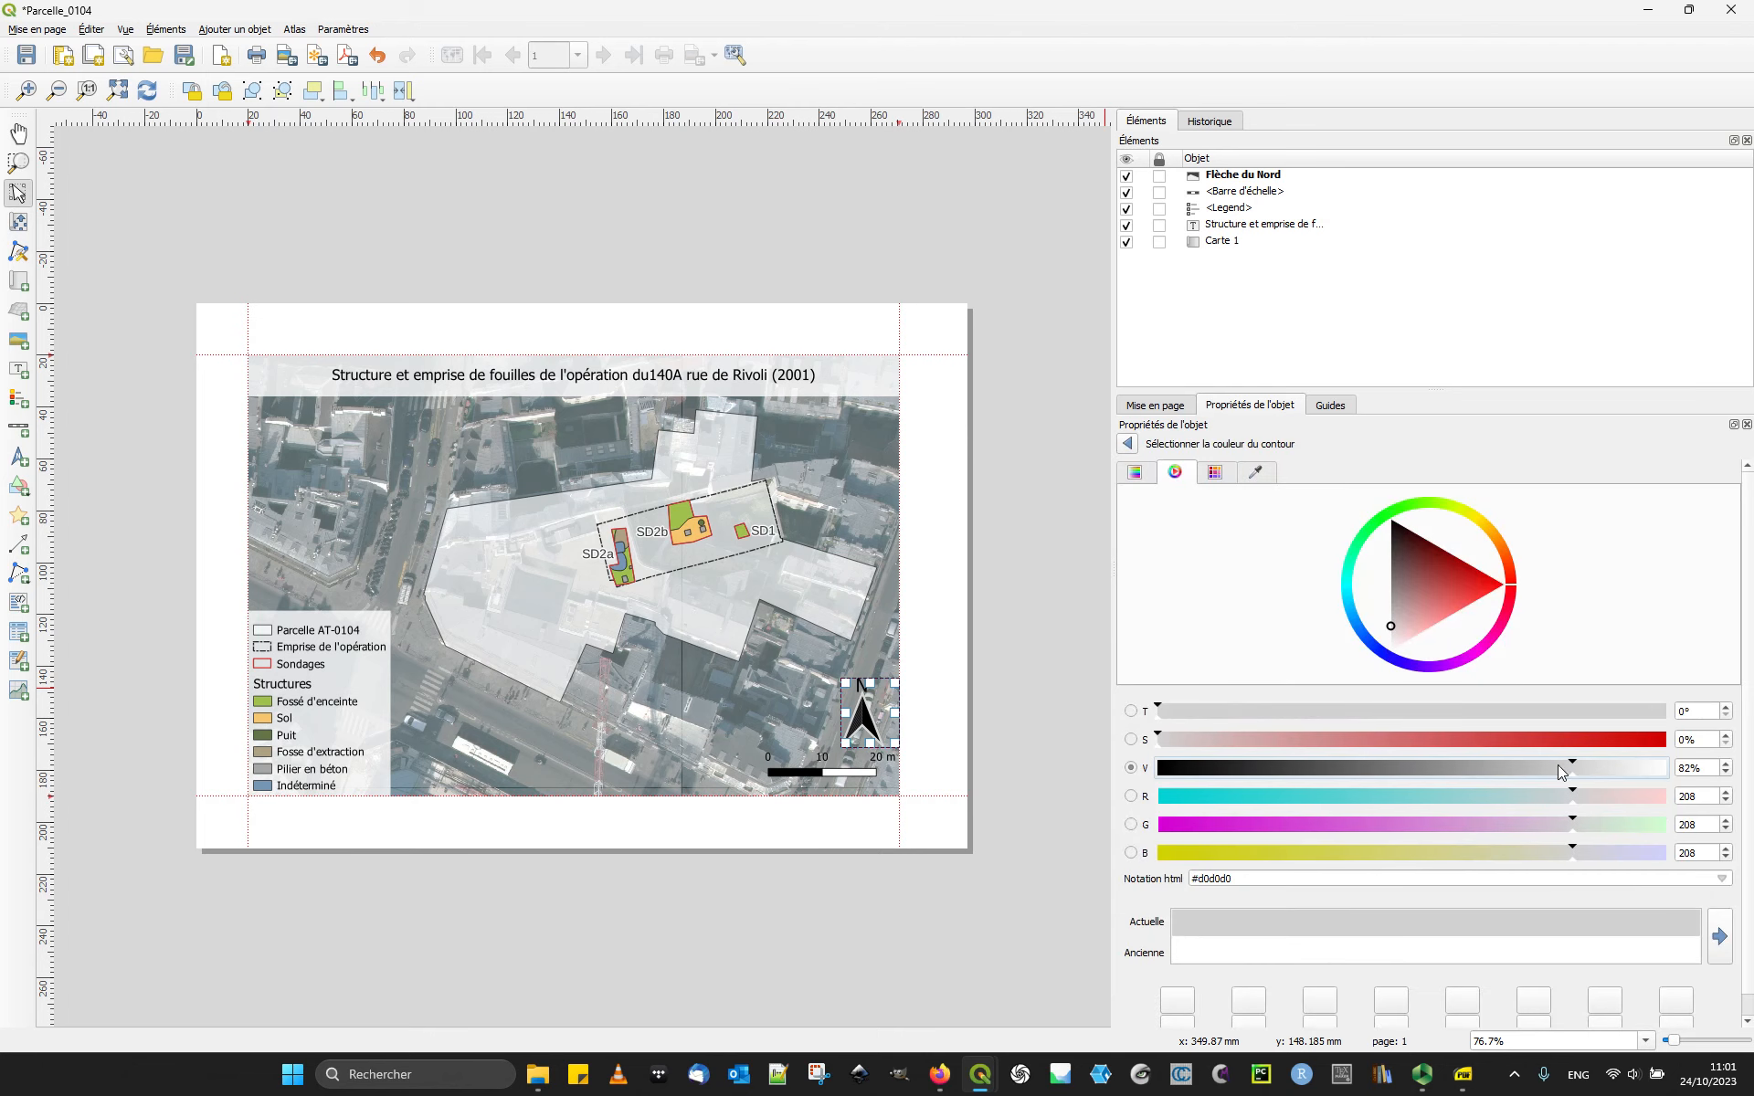
left_click(1125, 444)
Step: Set the north arrow's fill colour to dark grey #333333
left_click(1287, 952)
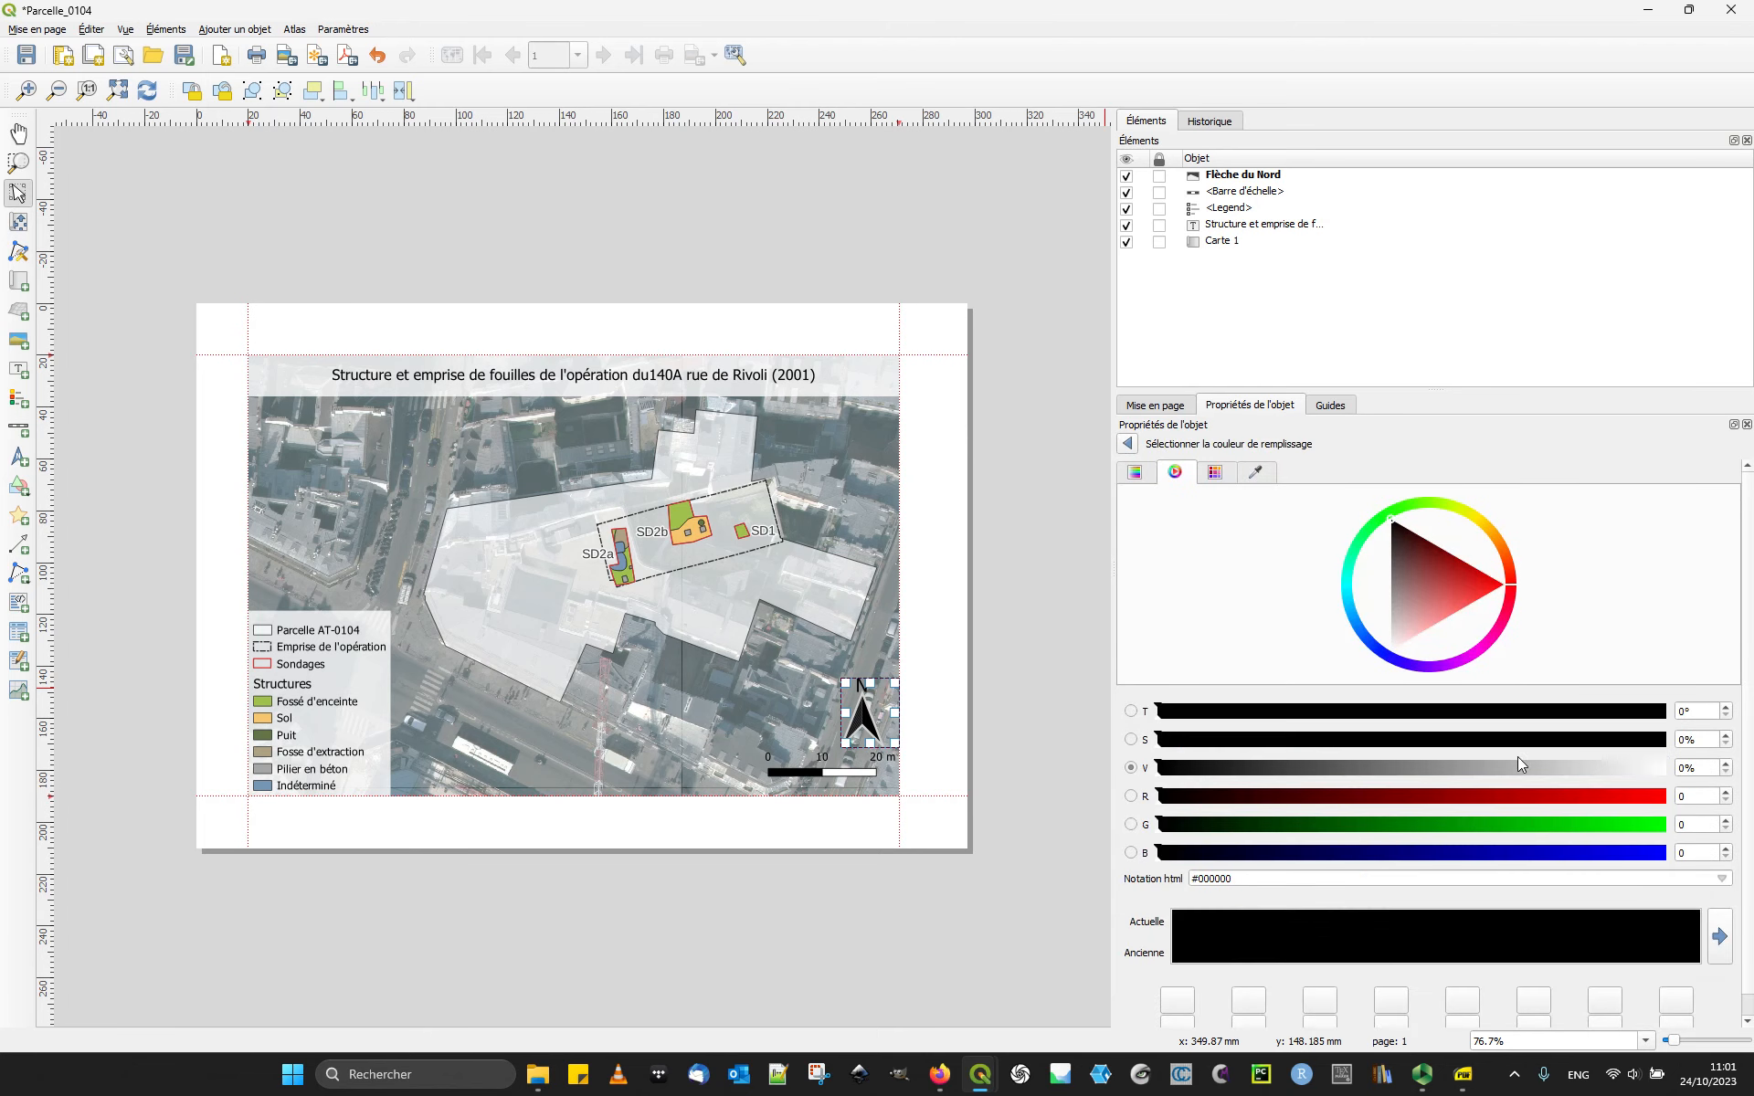
left_click_drag(1519, 764, 1262, 780)
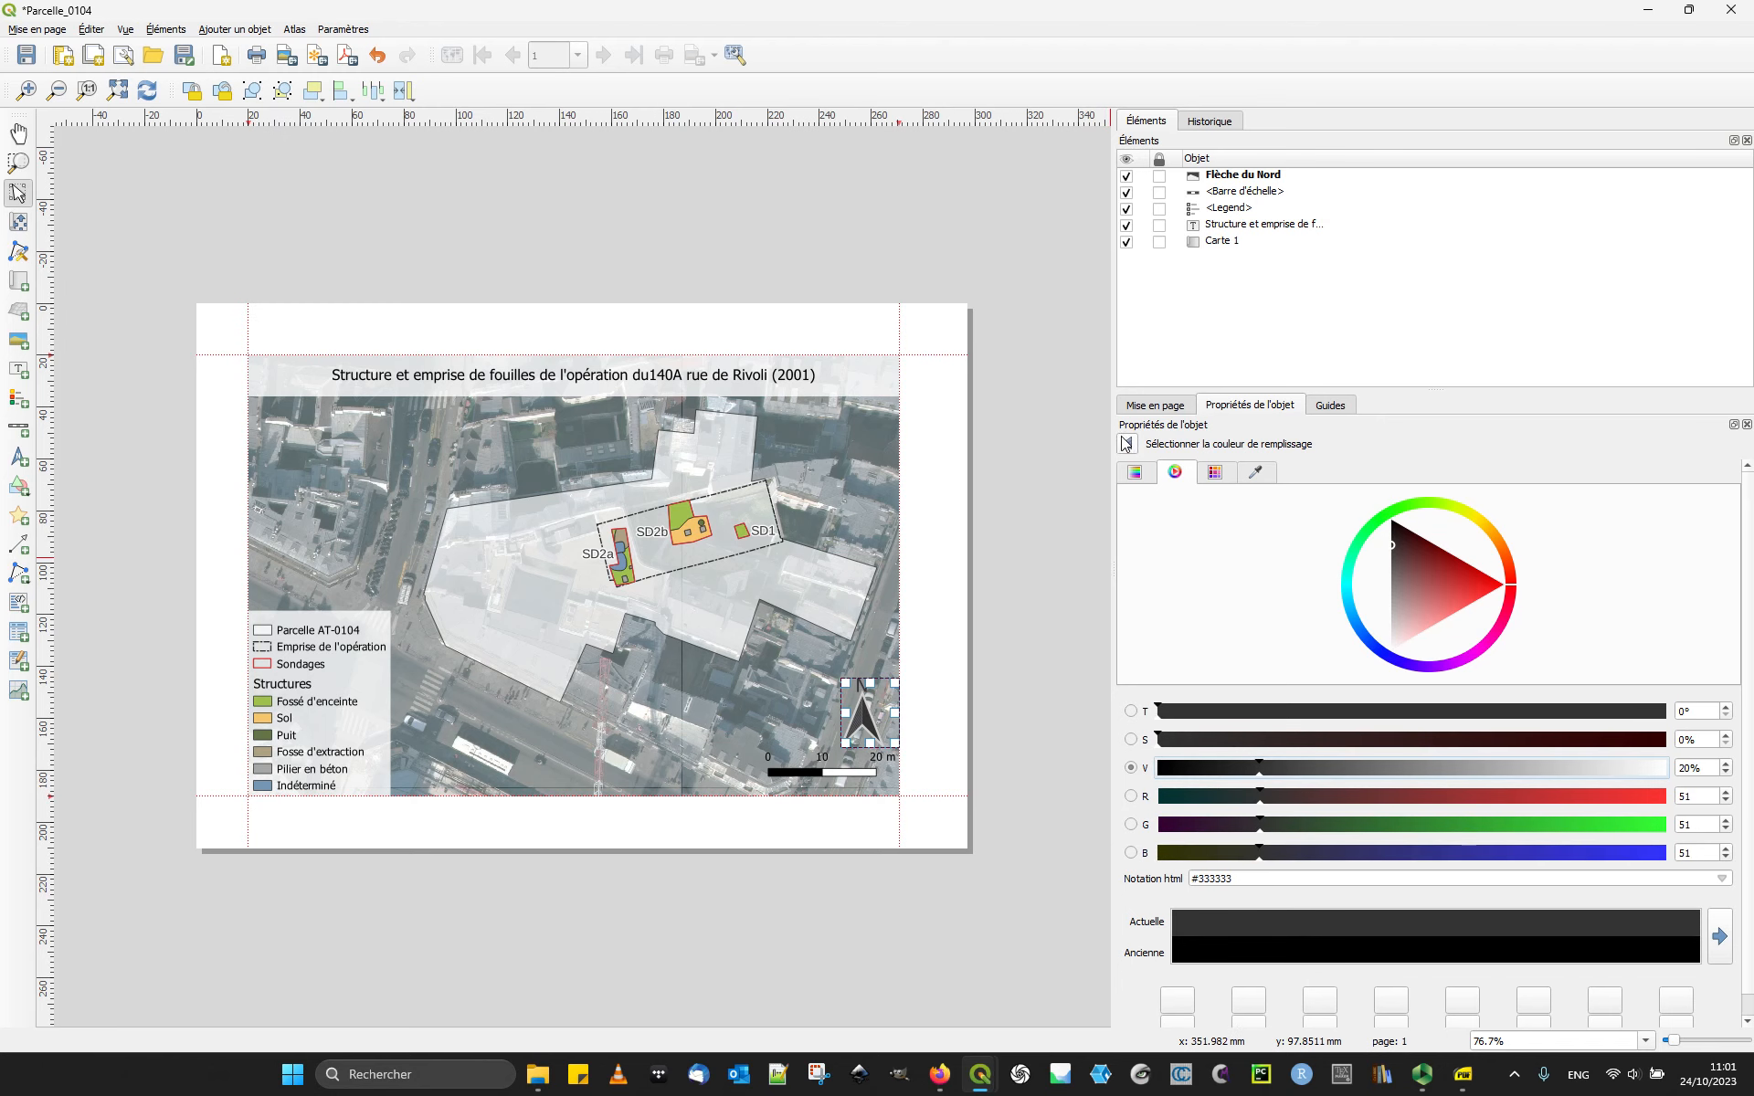
left_click(1127, 443)
Step: Shrink the north arrow from its upper-left corner, keeping it just above the scale bar, and deselect it
left_click(960, 805)
left_click(857, 717)
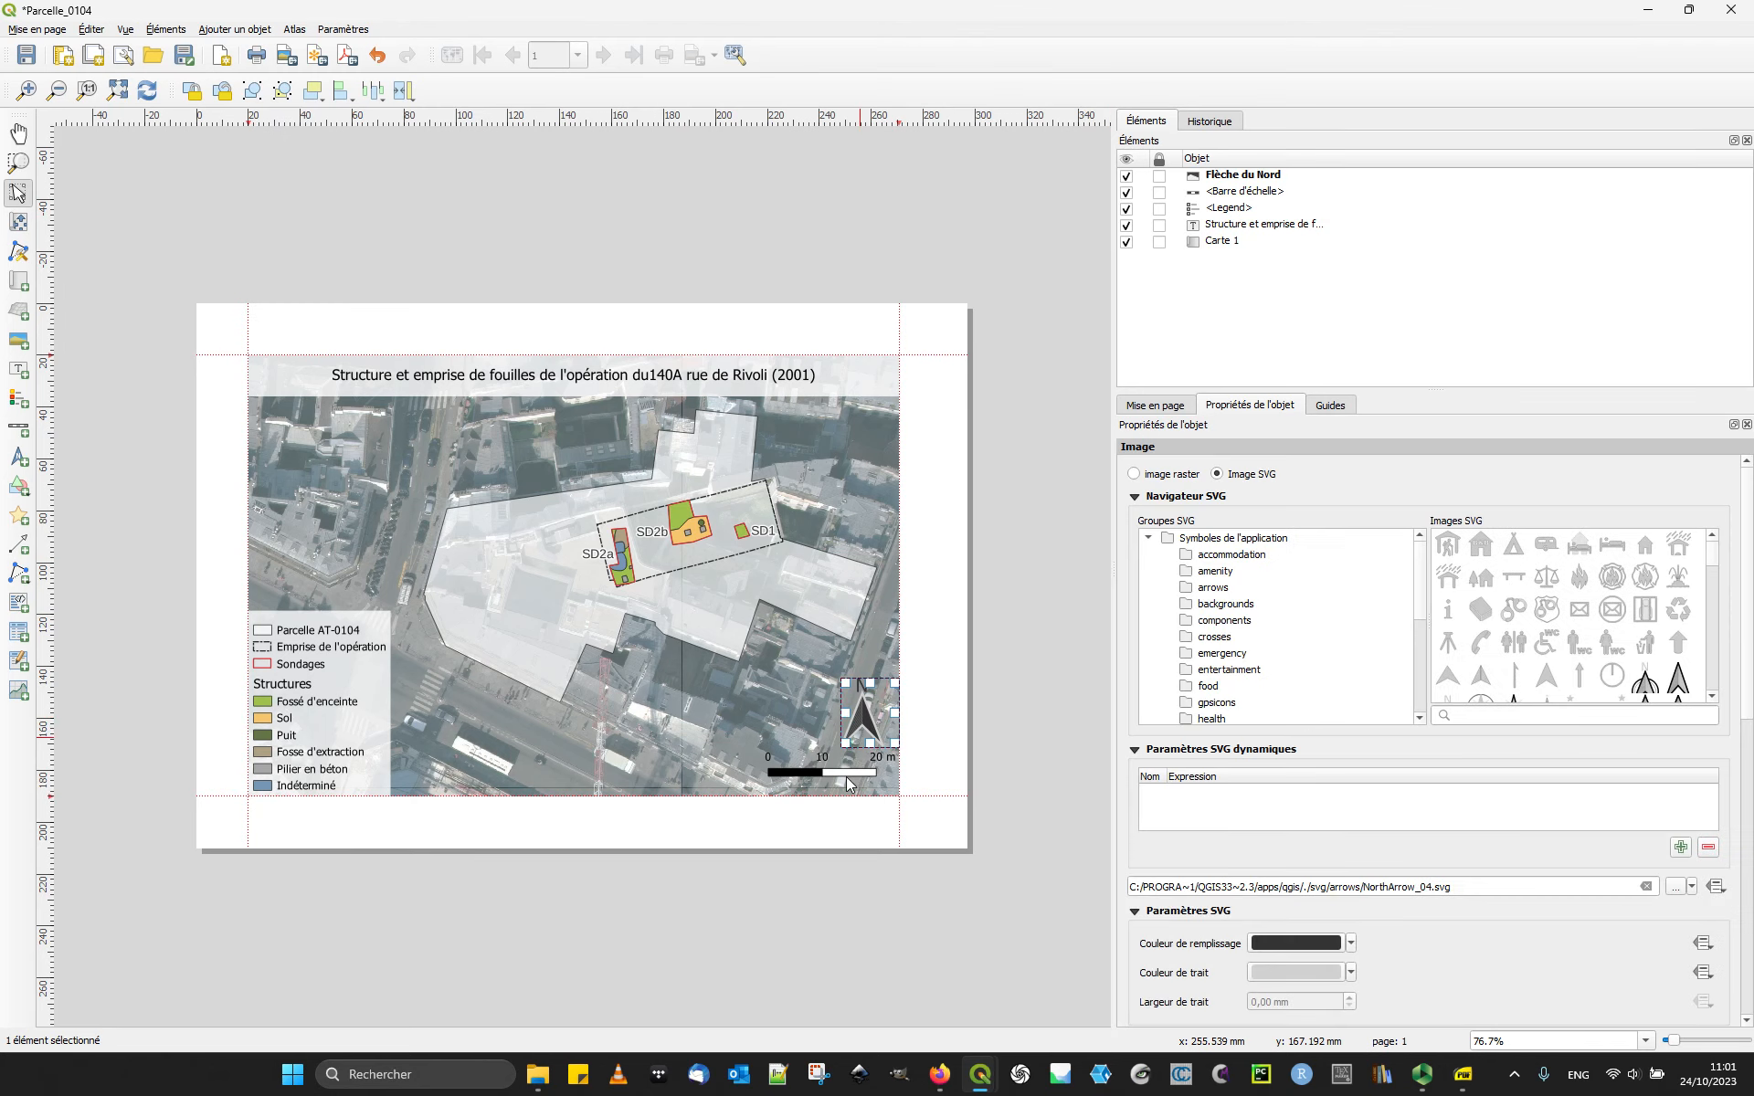
left_click_drag(856, 696, 864, 705)
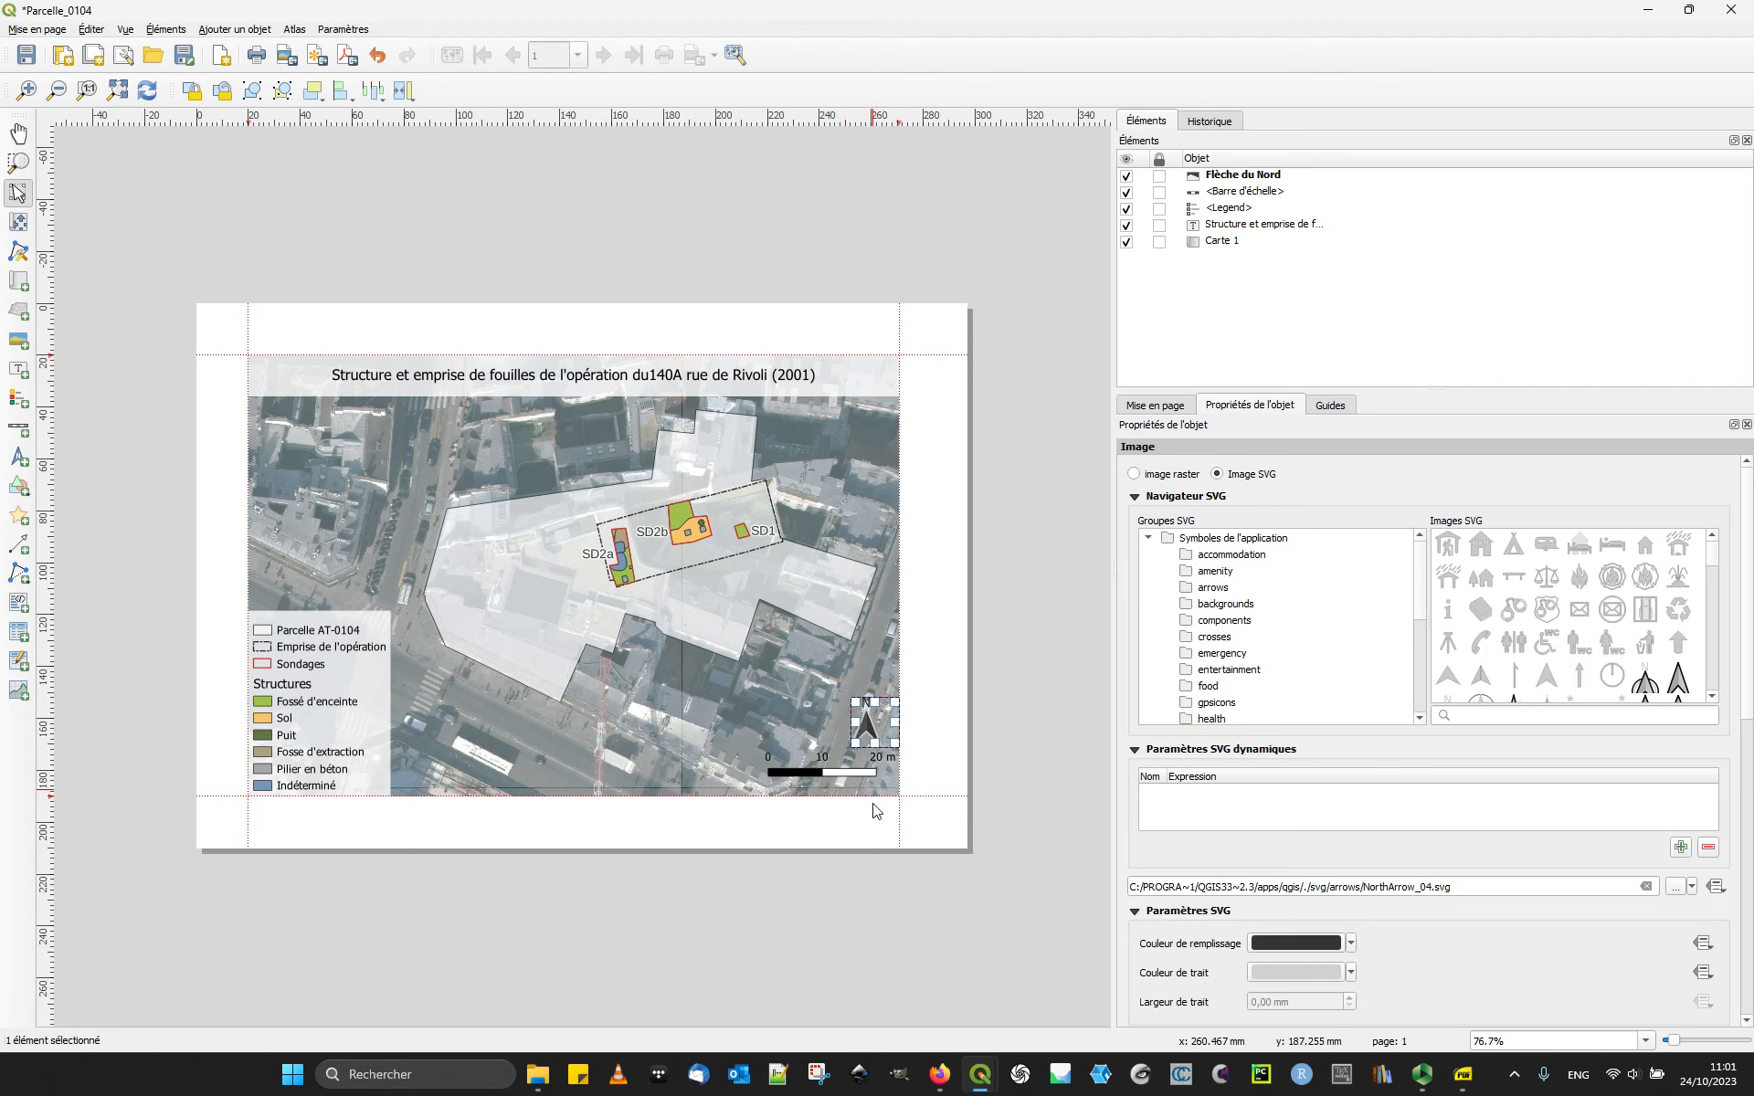
left_click(846, 858)
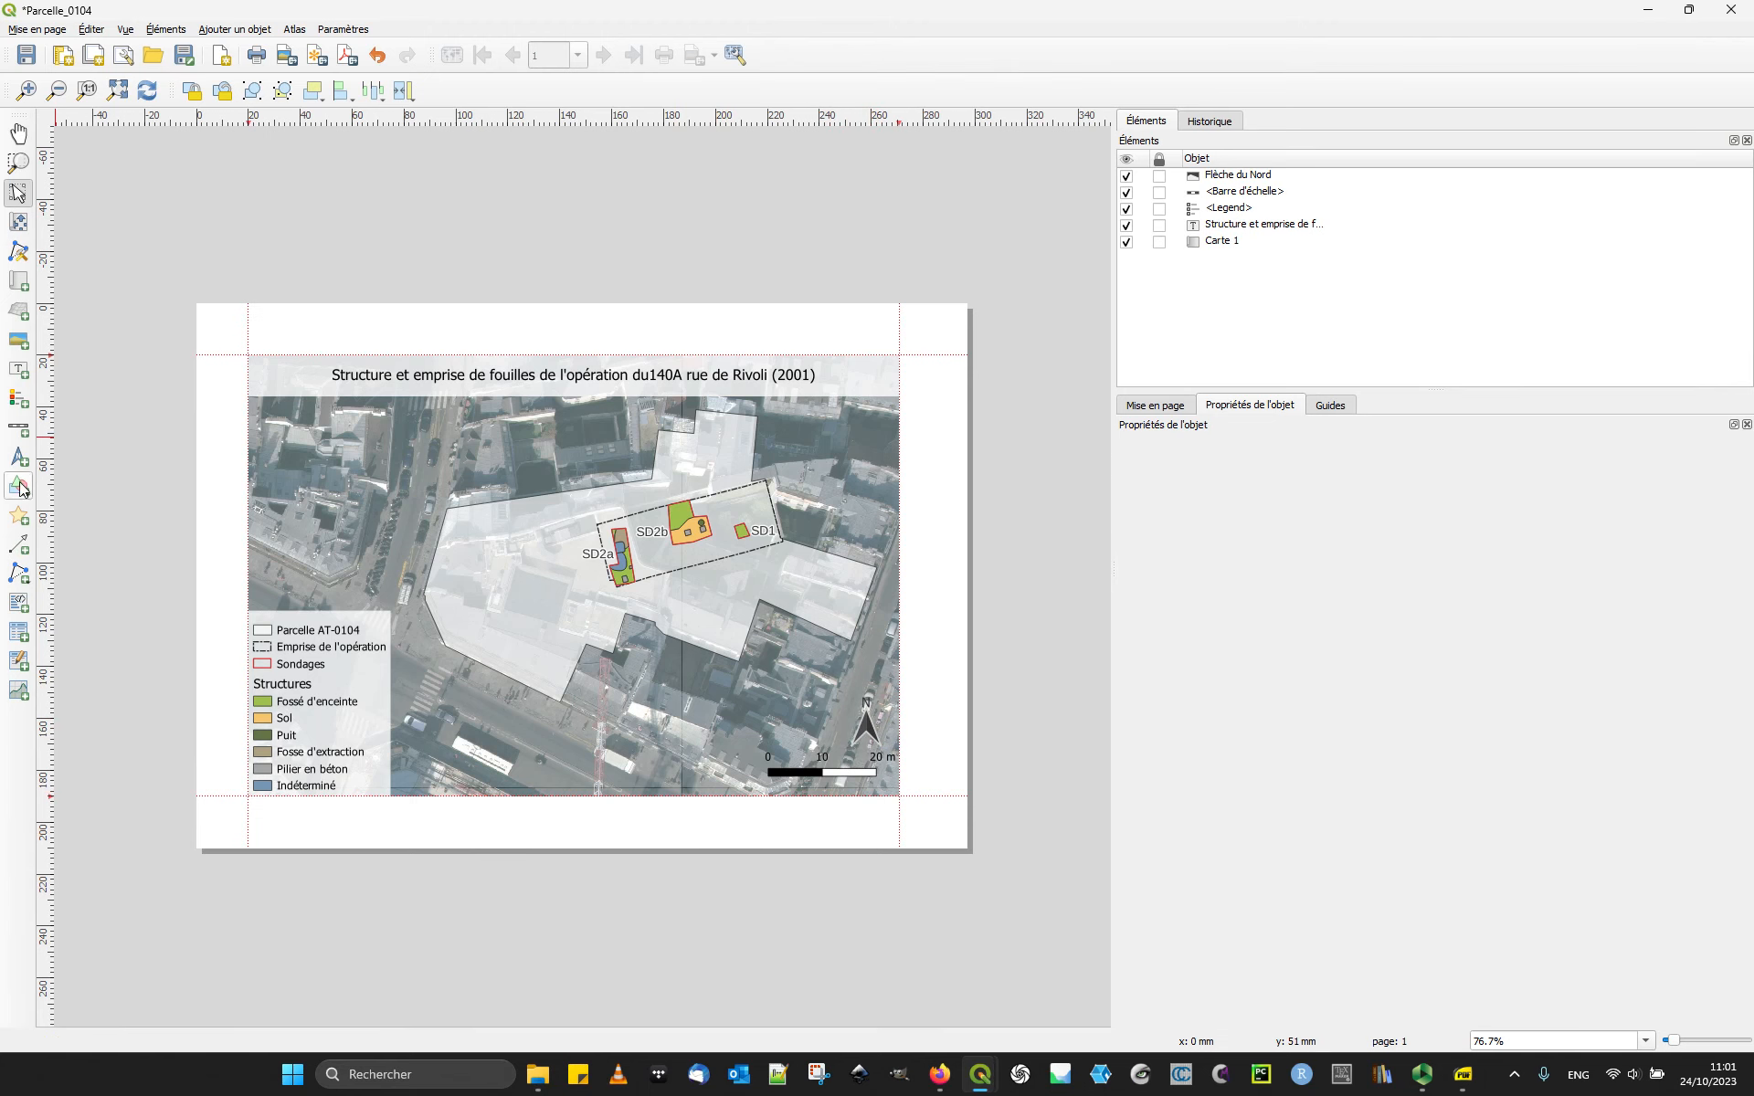
Step: Add a text label between the legend and scale bar reading "Auteur :" with the author's name, "- proj :", and "Sources :" on a second line
left_click(26, 370)
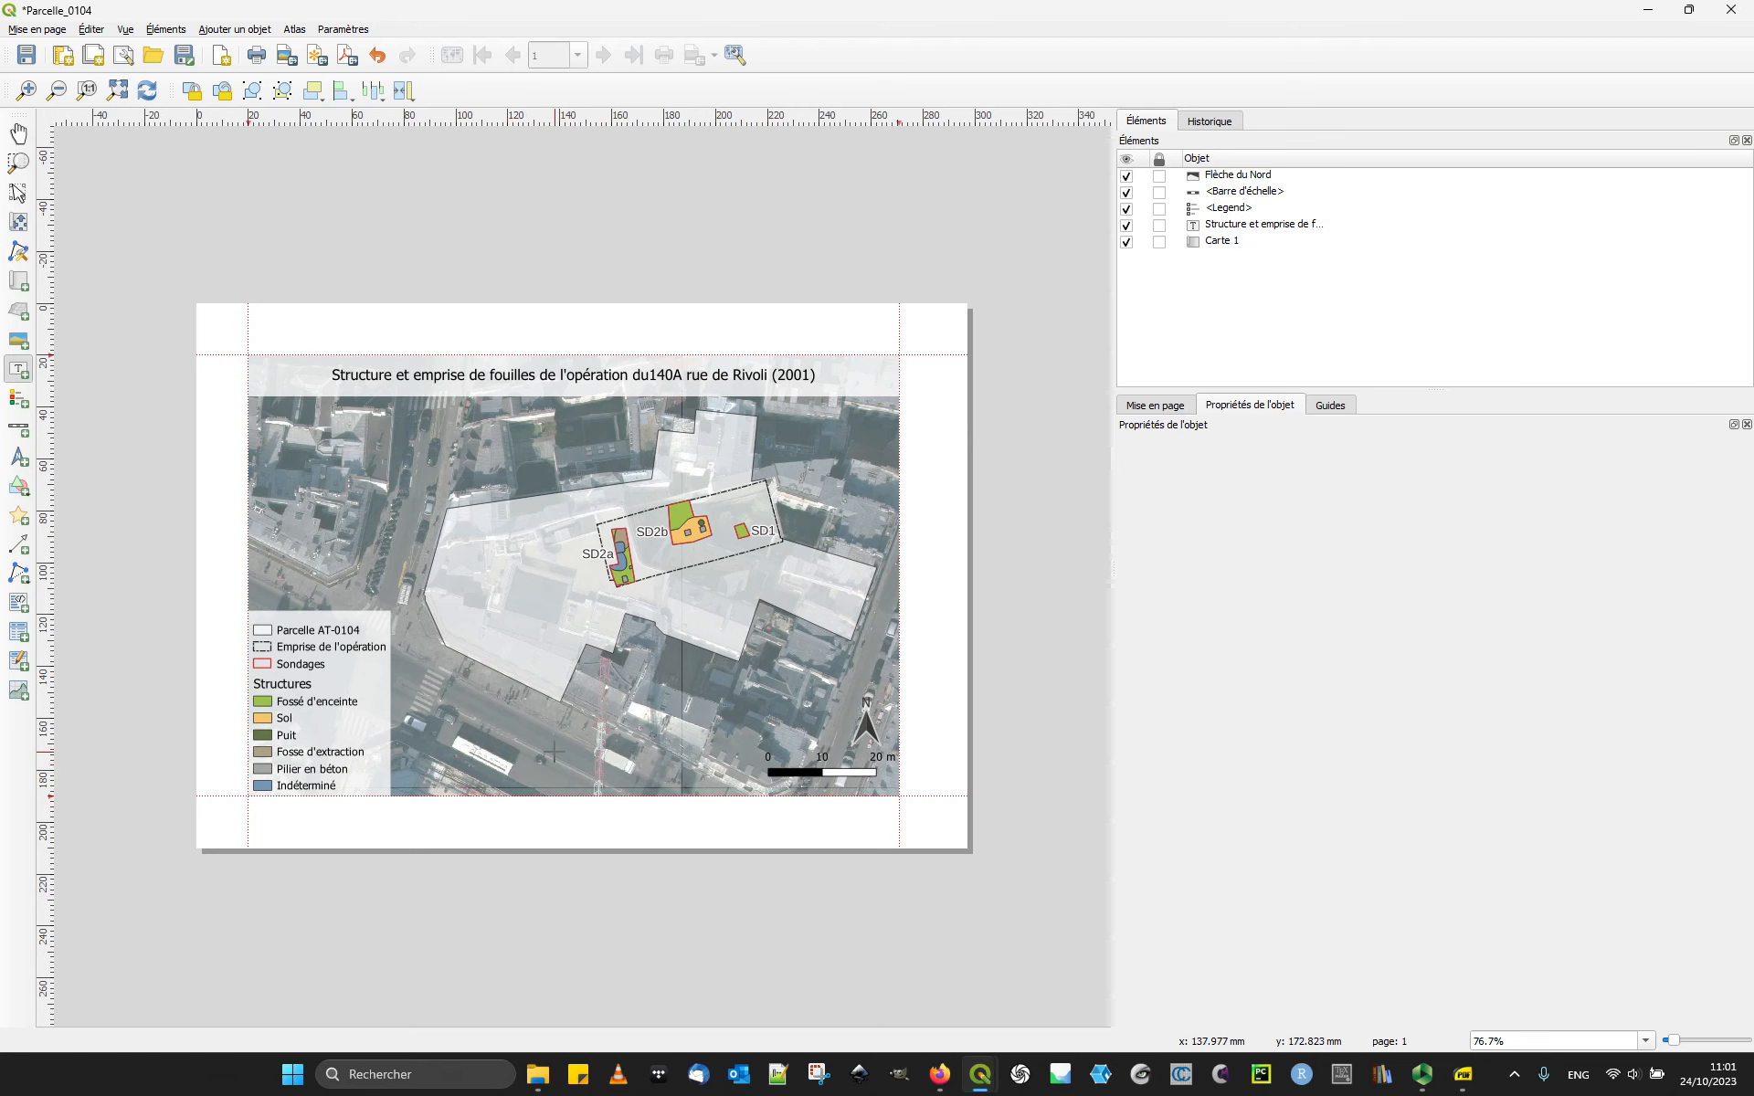
left_click_drag(425, 749, 747, 802)
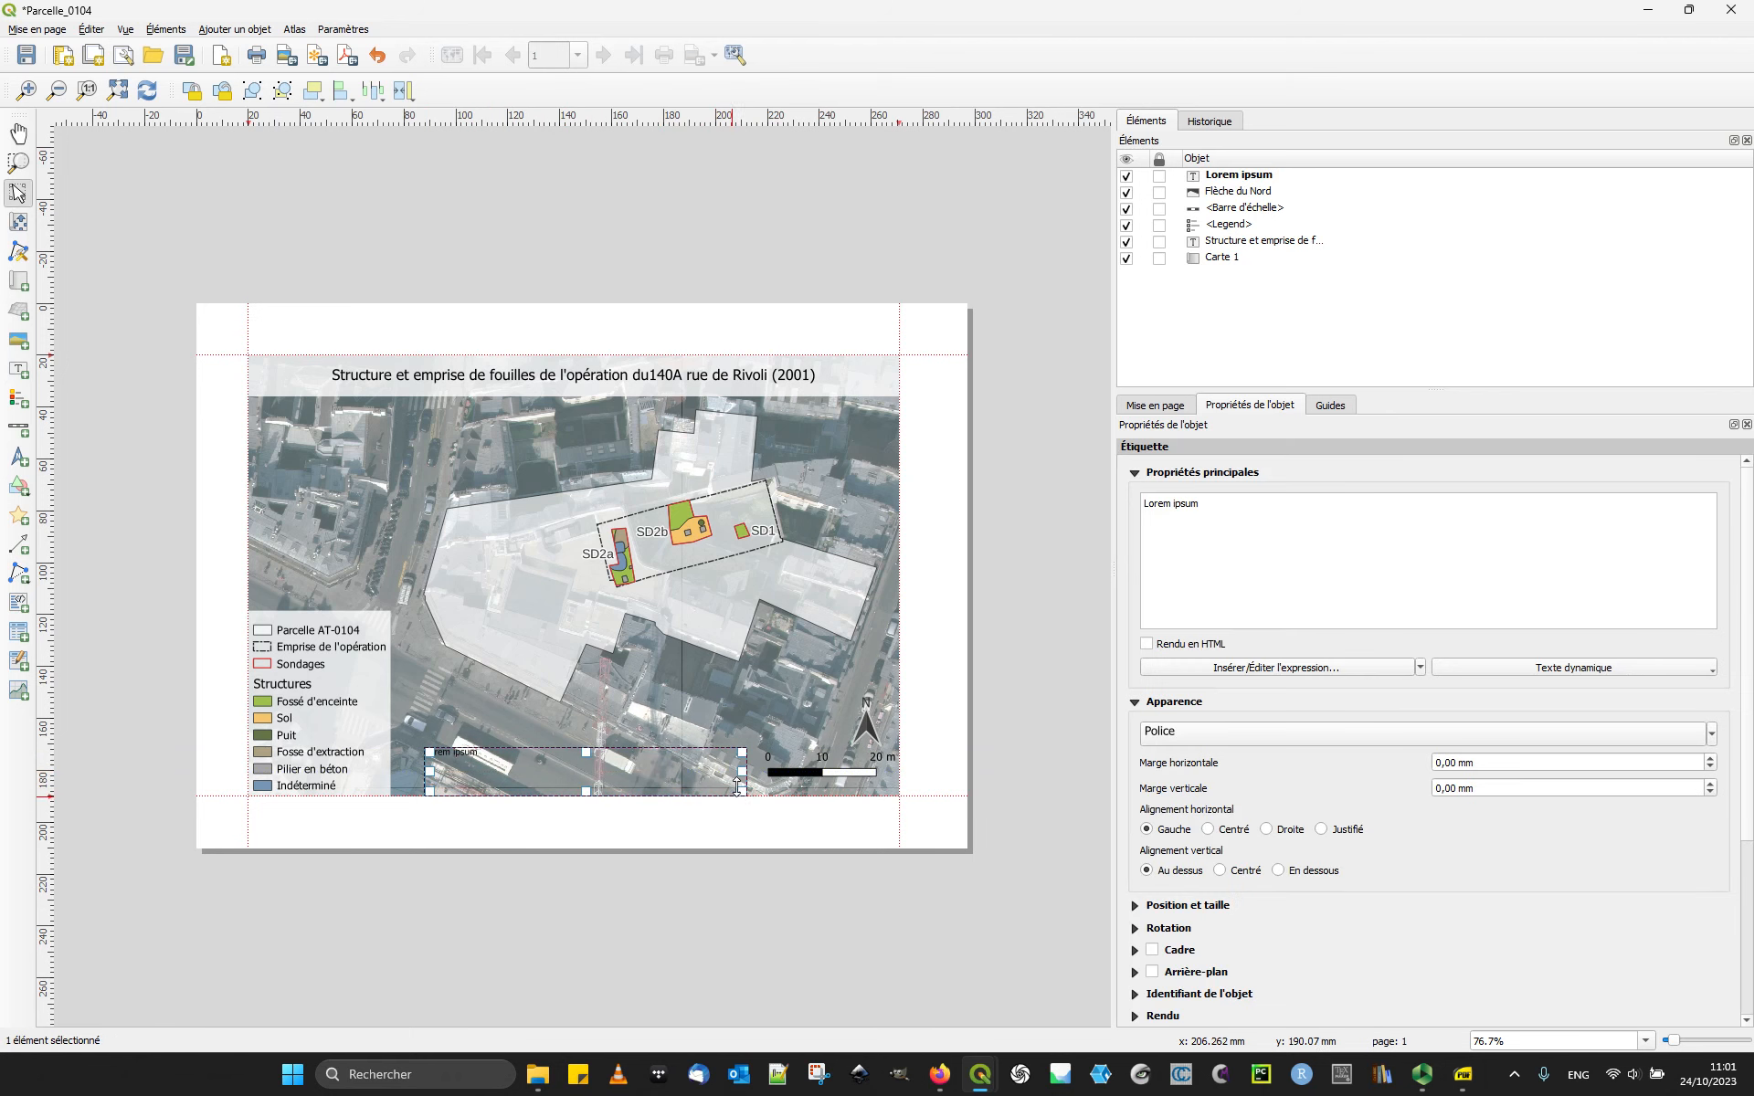
key("ctrl+a")
type("Auteur :")
key("BackSpace")
type(": R. Méreuze")
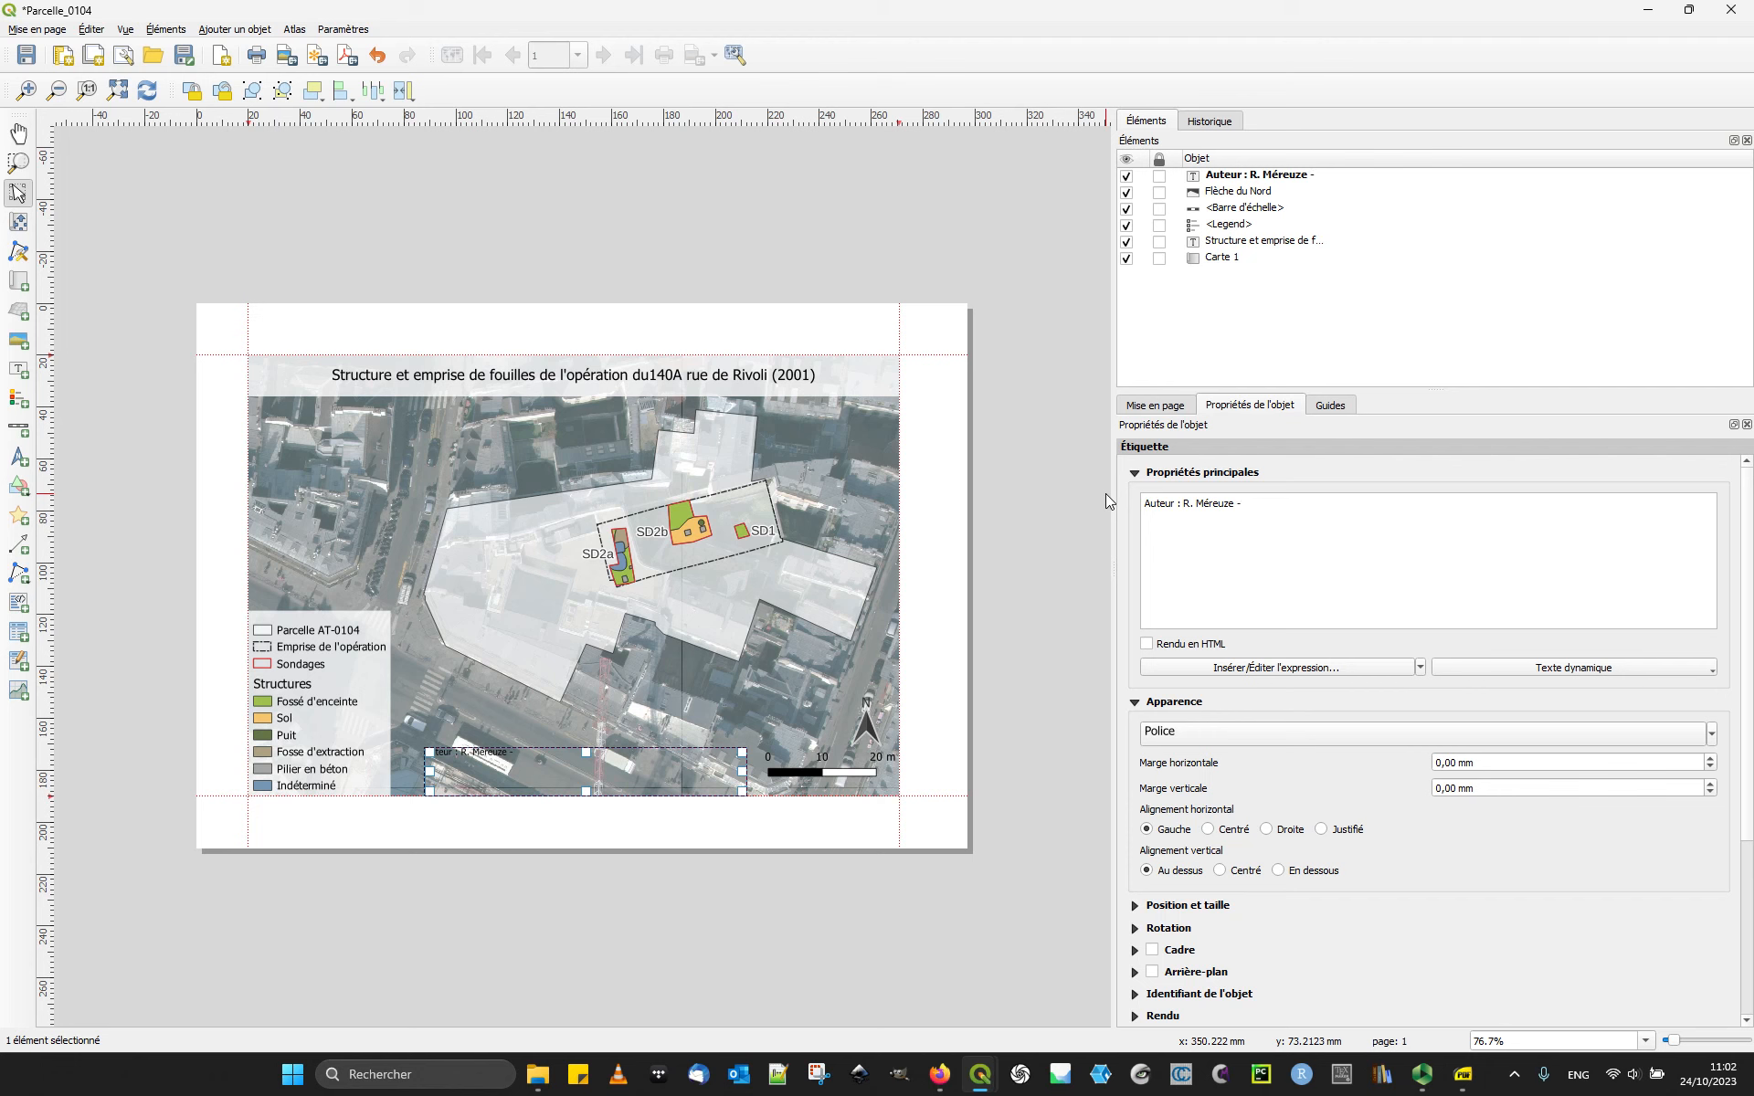
type("- proj : ")
type("Sources :")
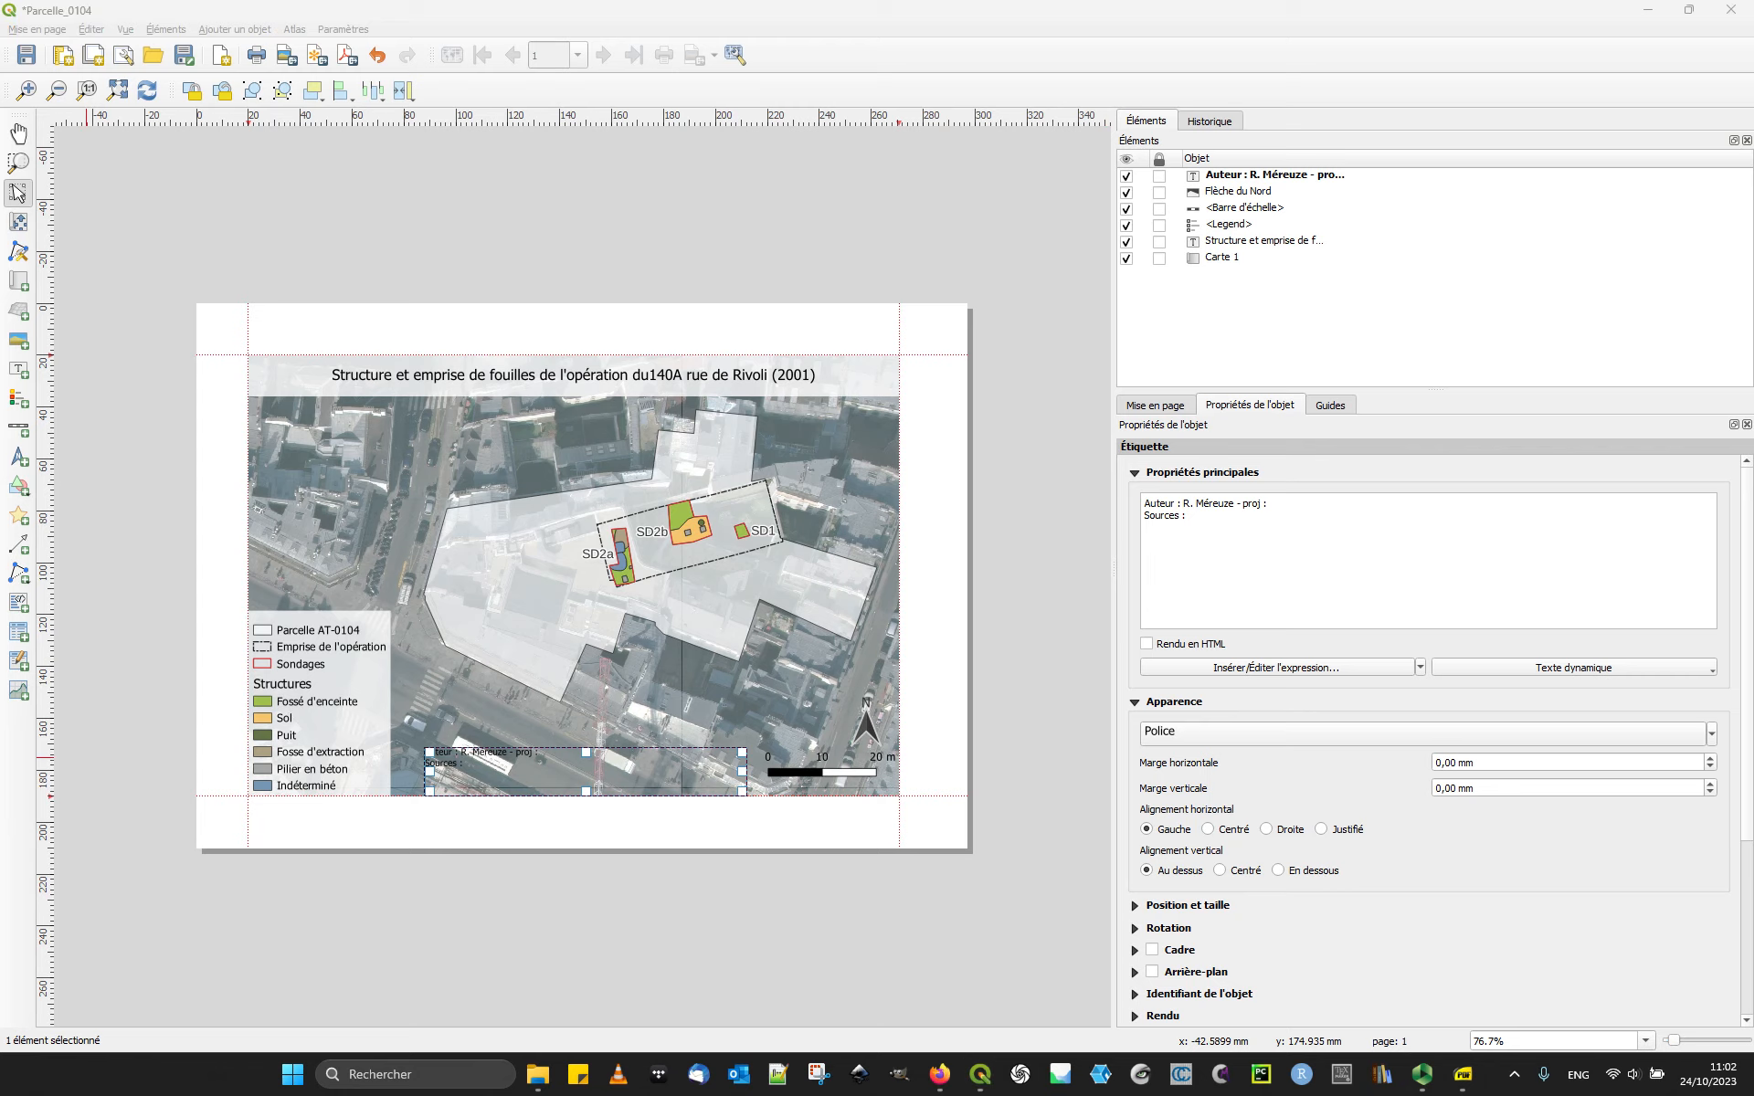
Step: Switch to the main QGIS project window and open the operations_archeologiques attribute table from the sématique group, maximized
key("super+d")
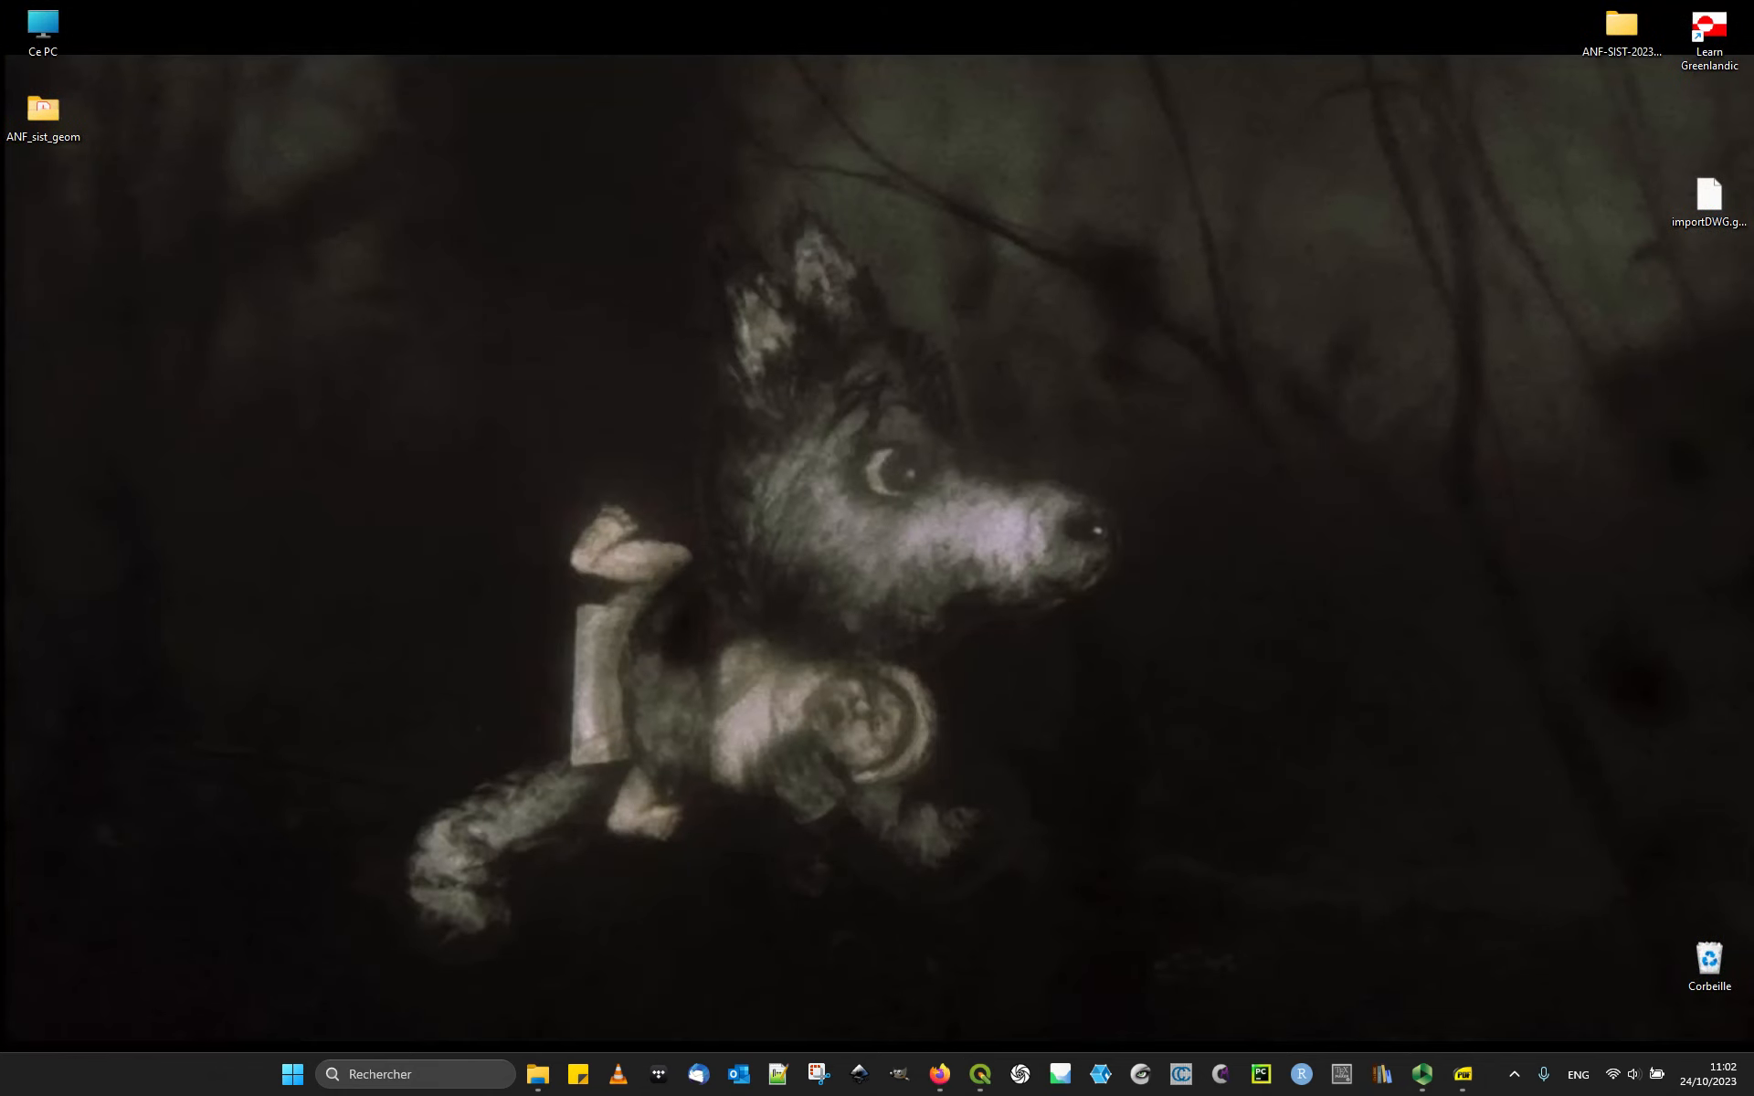
key("super+d")
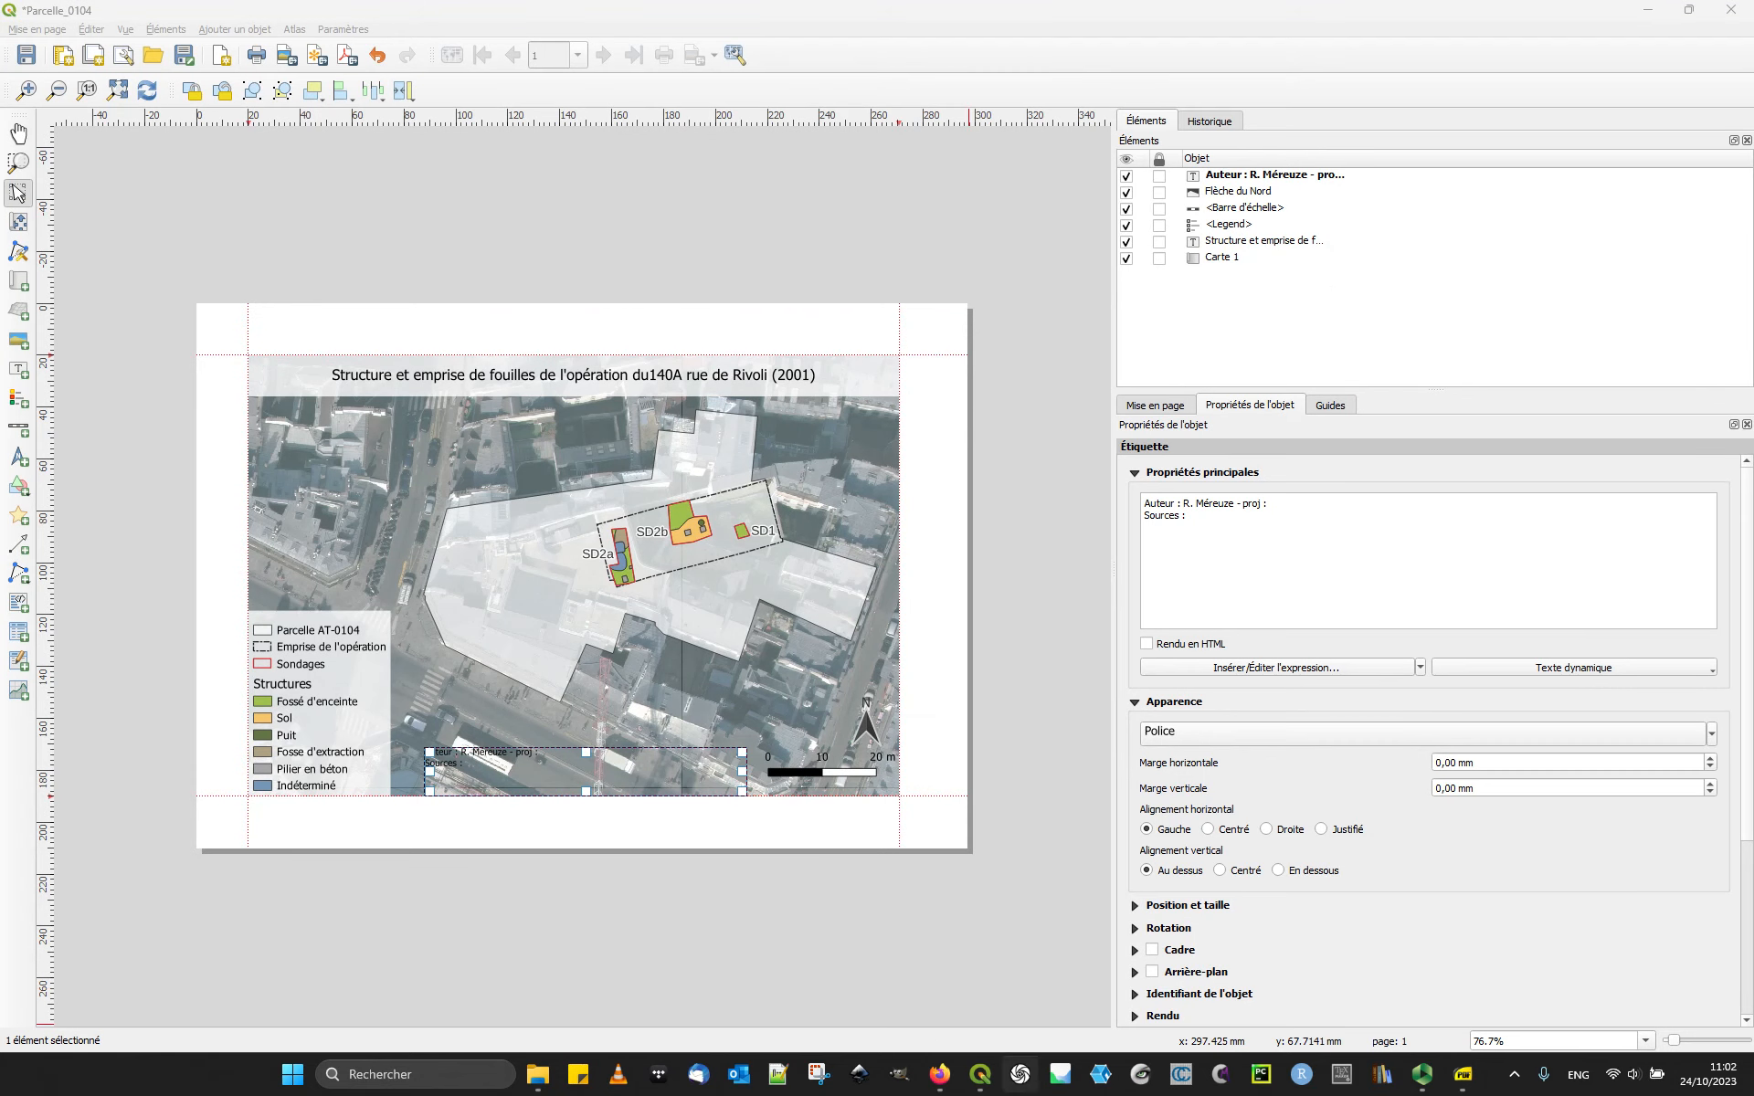
mouse_move(979, 1074)
left_click(920, 985)
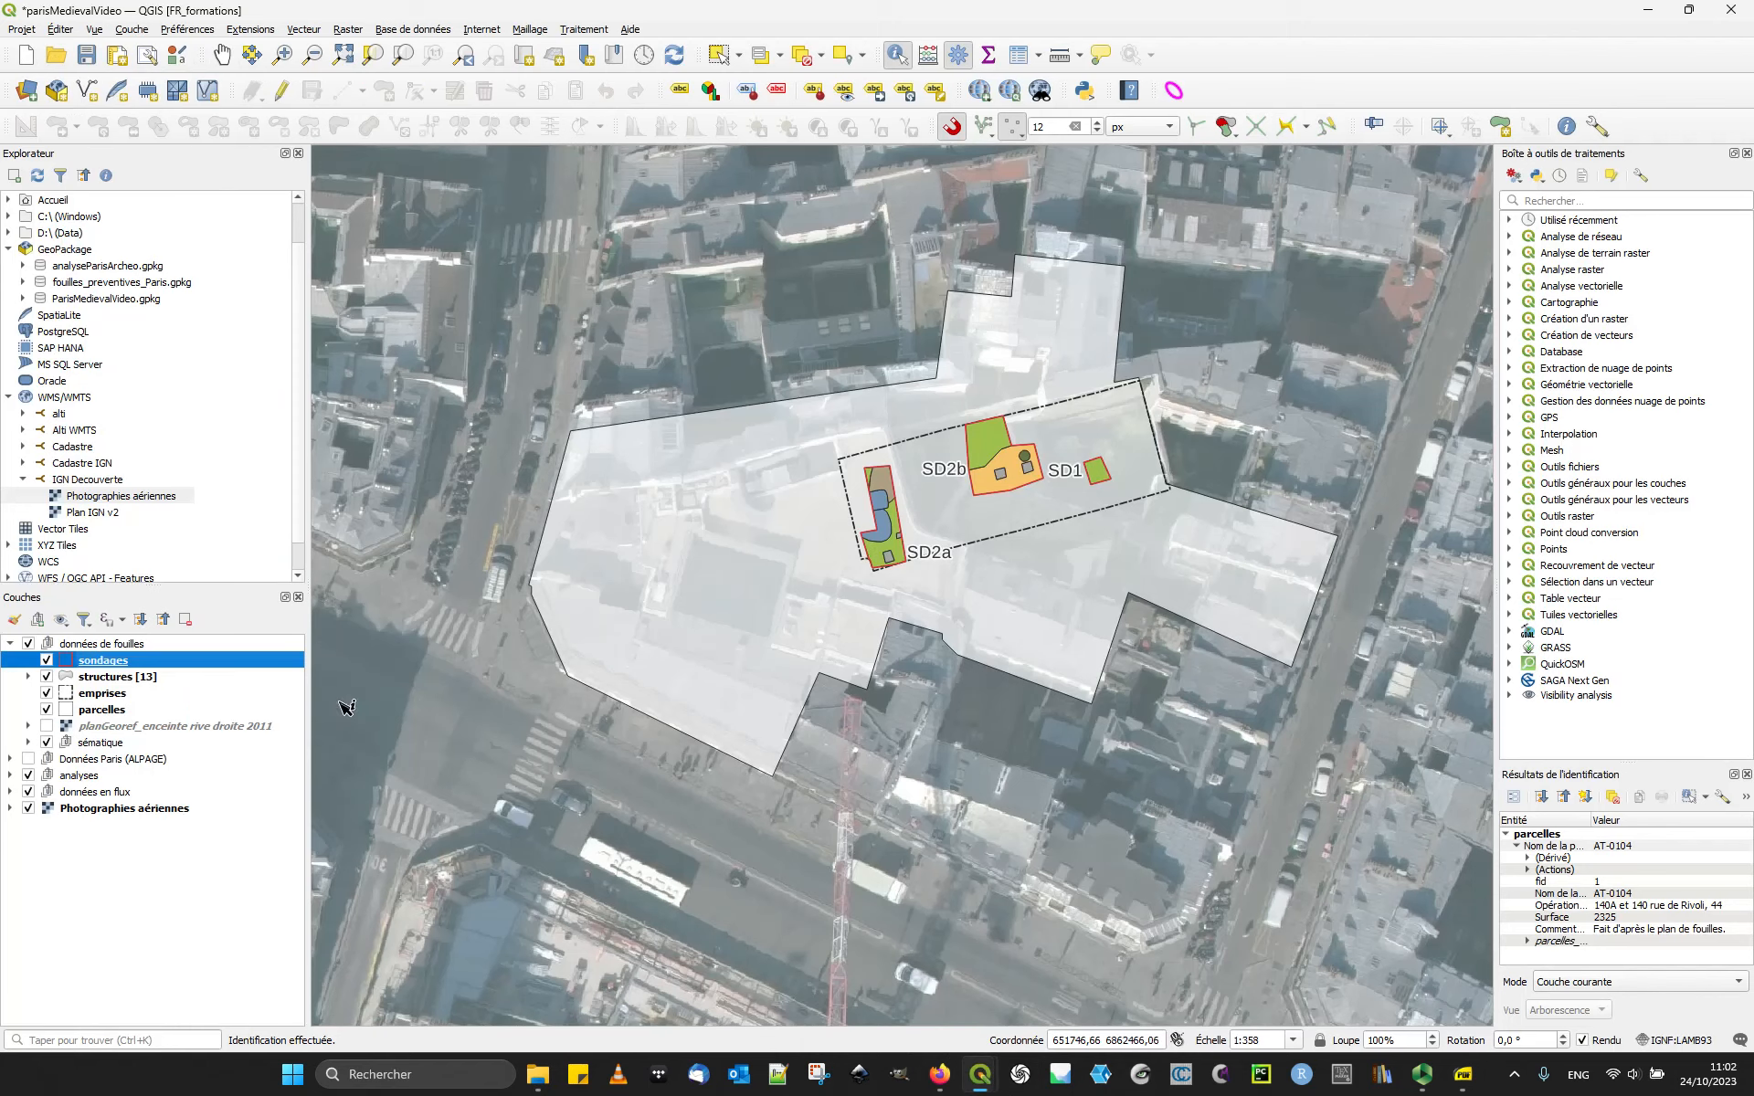
left_click(109, 710)
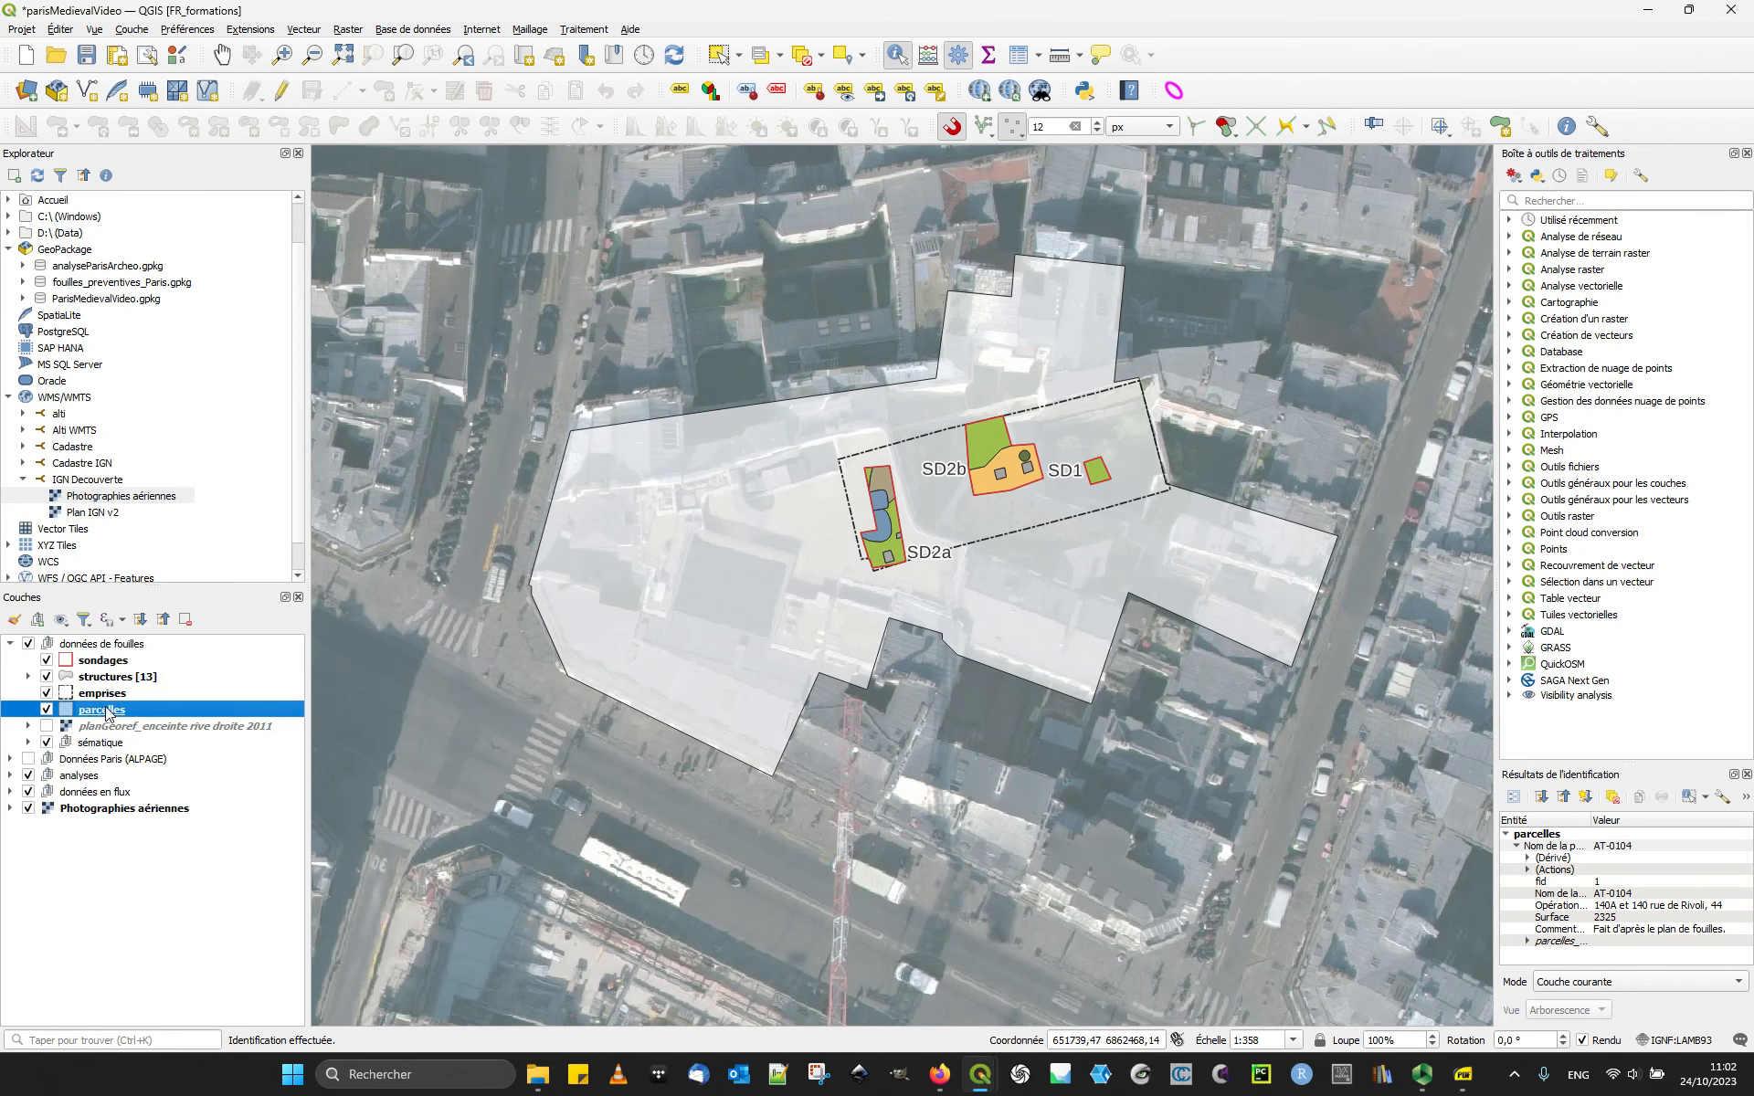
left_click(28, 742)
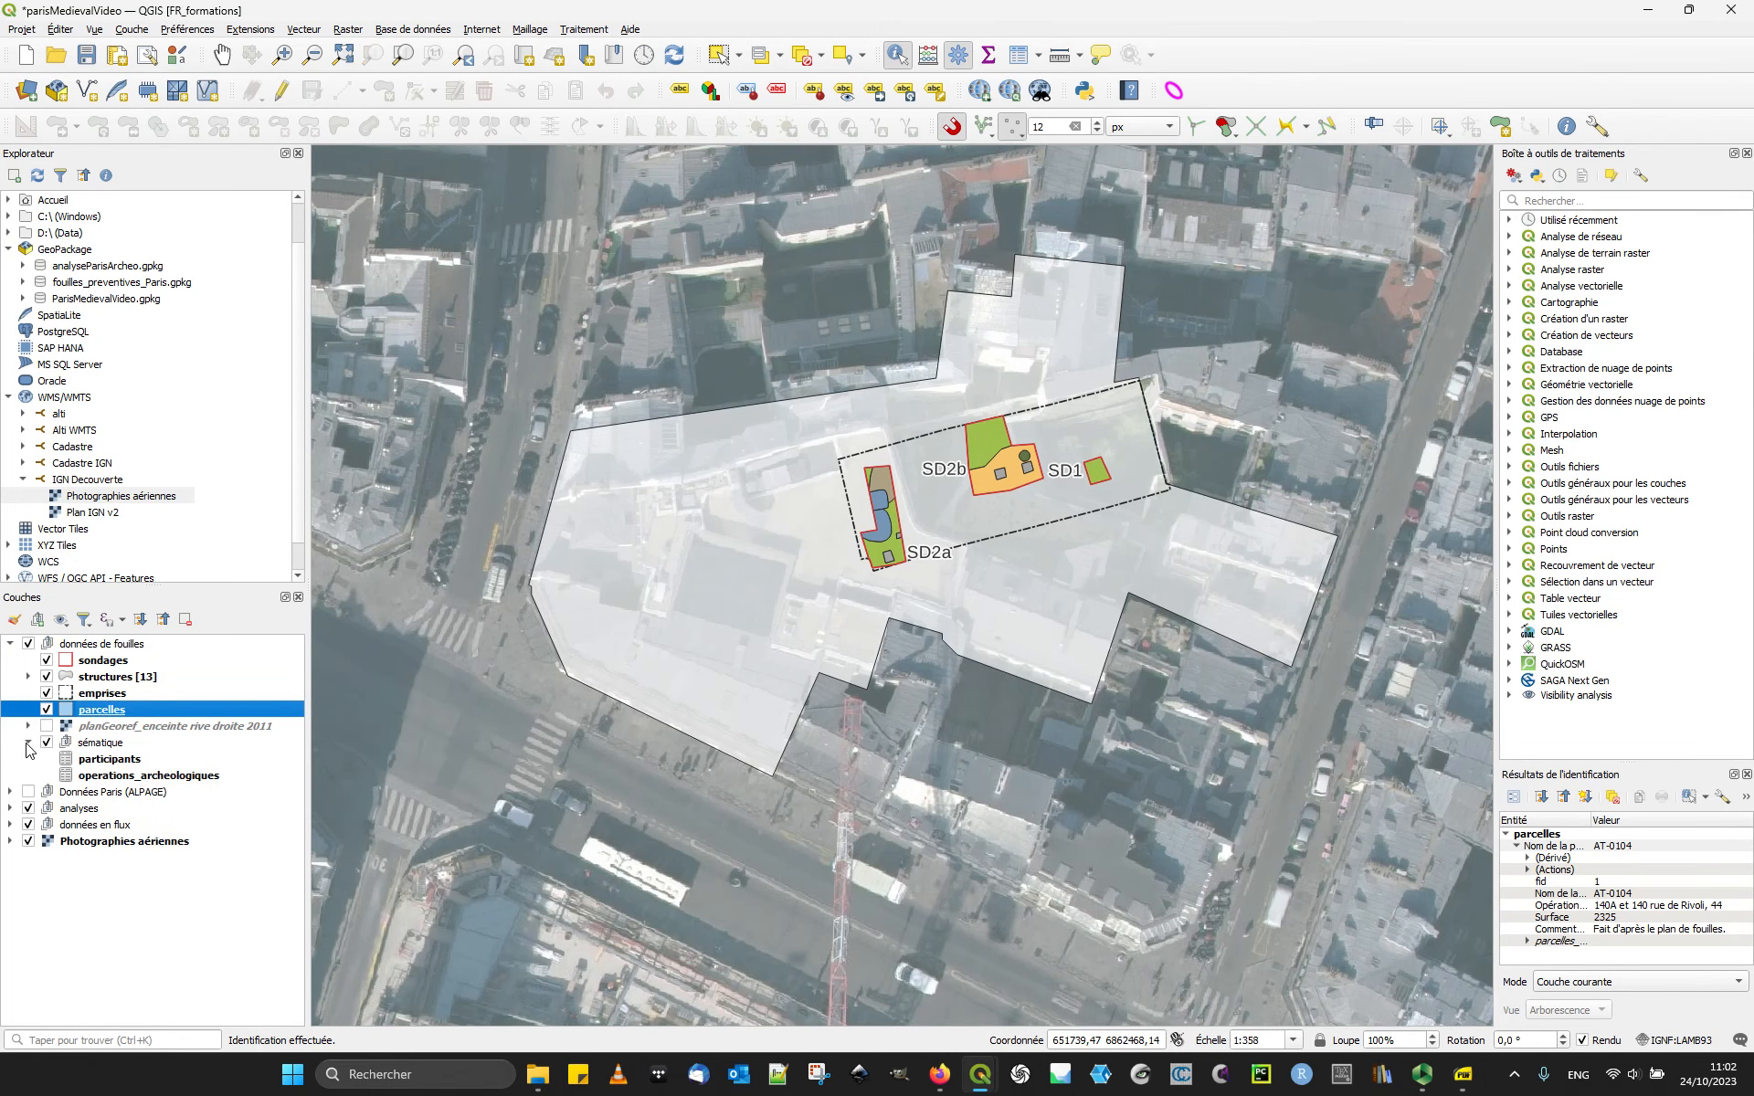
left_click(144, 776)
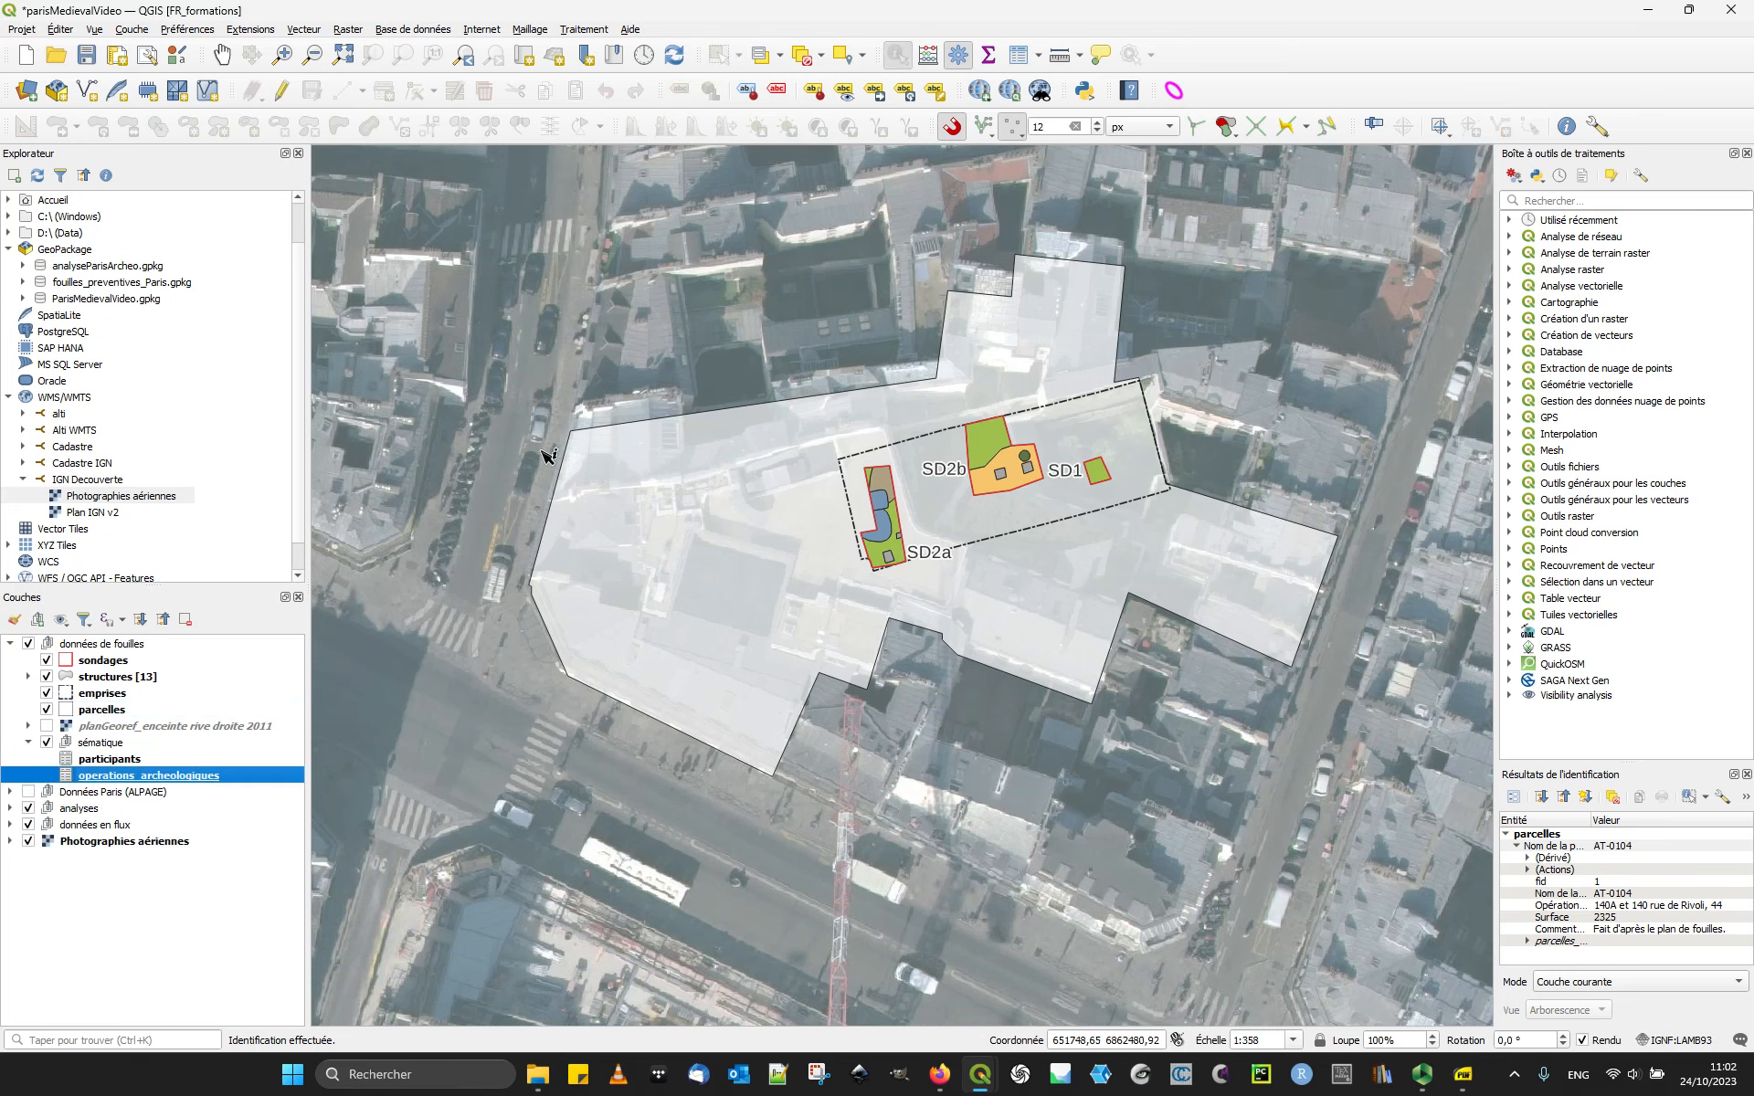
left_click(1020, 55)
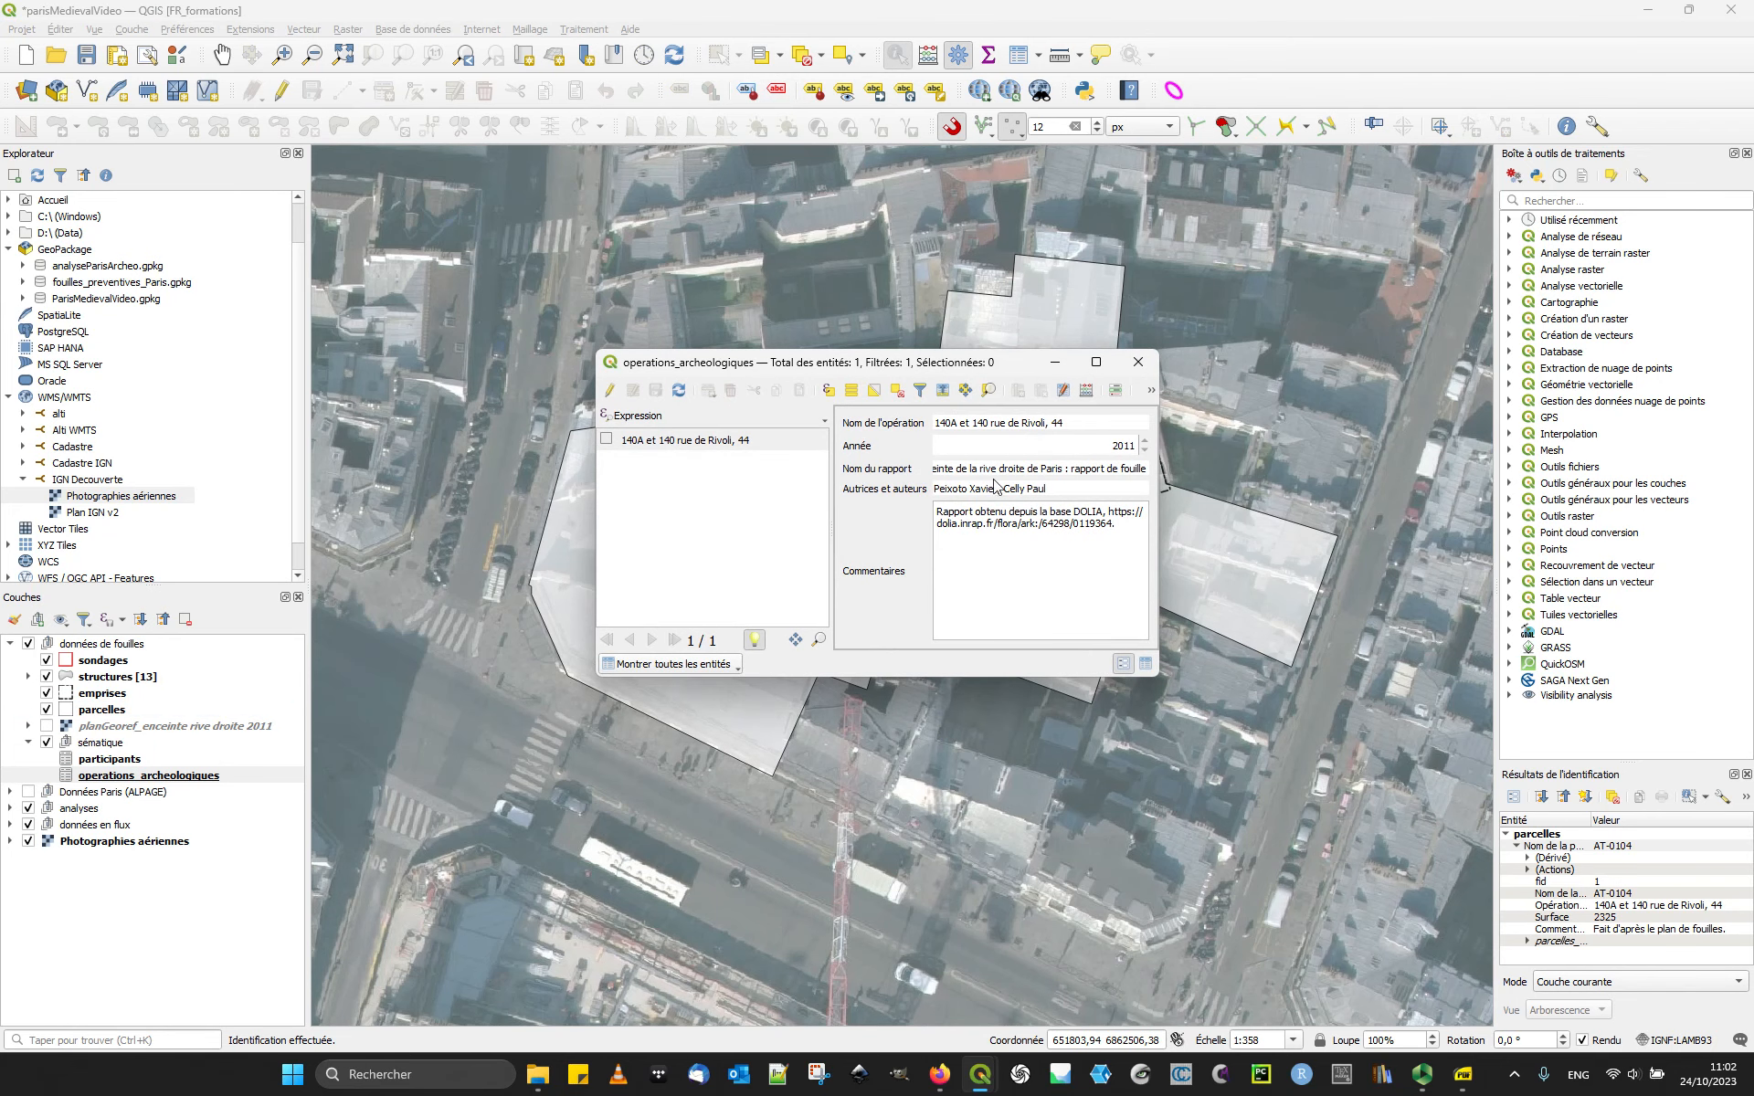
left_click(1096, 362)
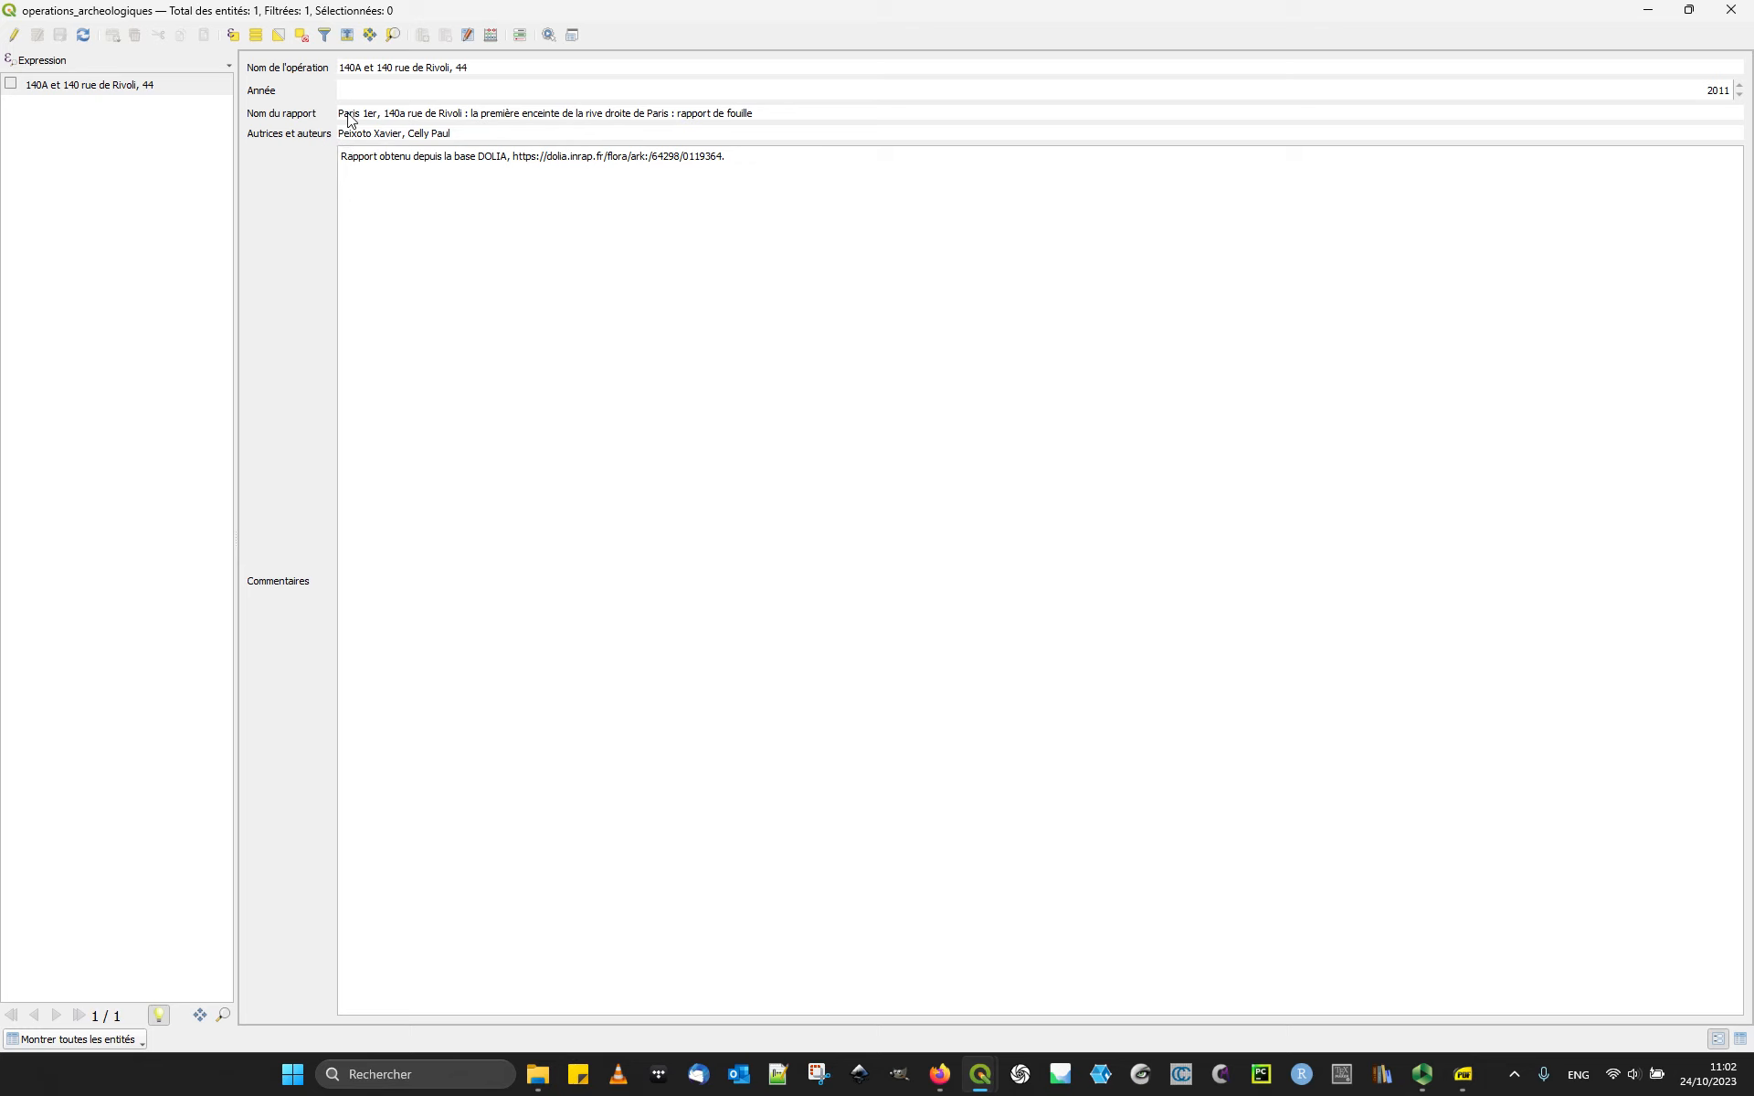
Step: Copy the report authors' names from the 140A et 140 rue de Rivoli, 44 record and close the attribute table
left_click_drag(340, 116, 788, 116)
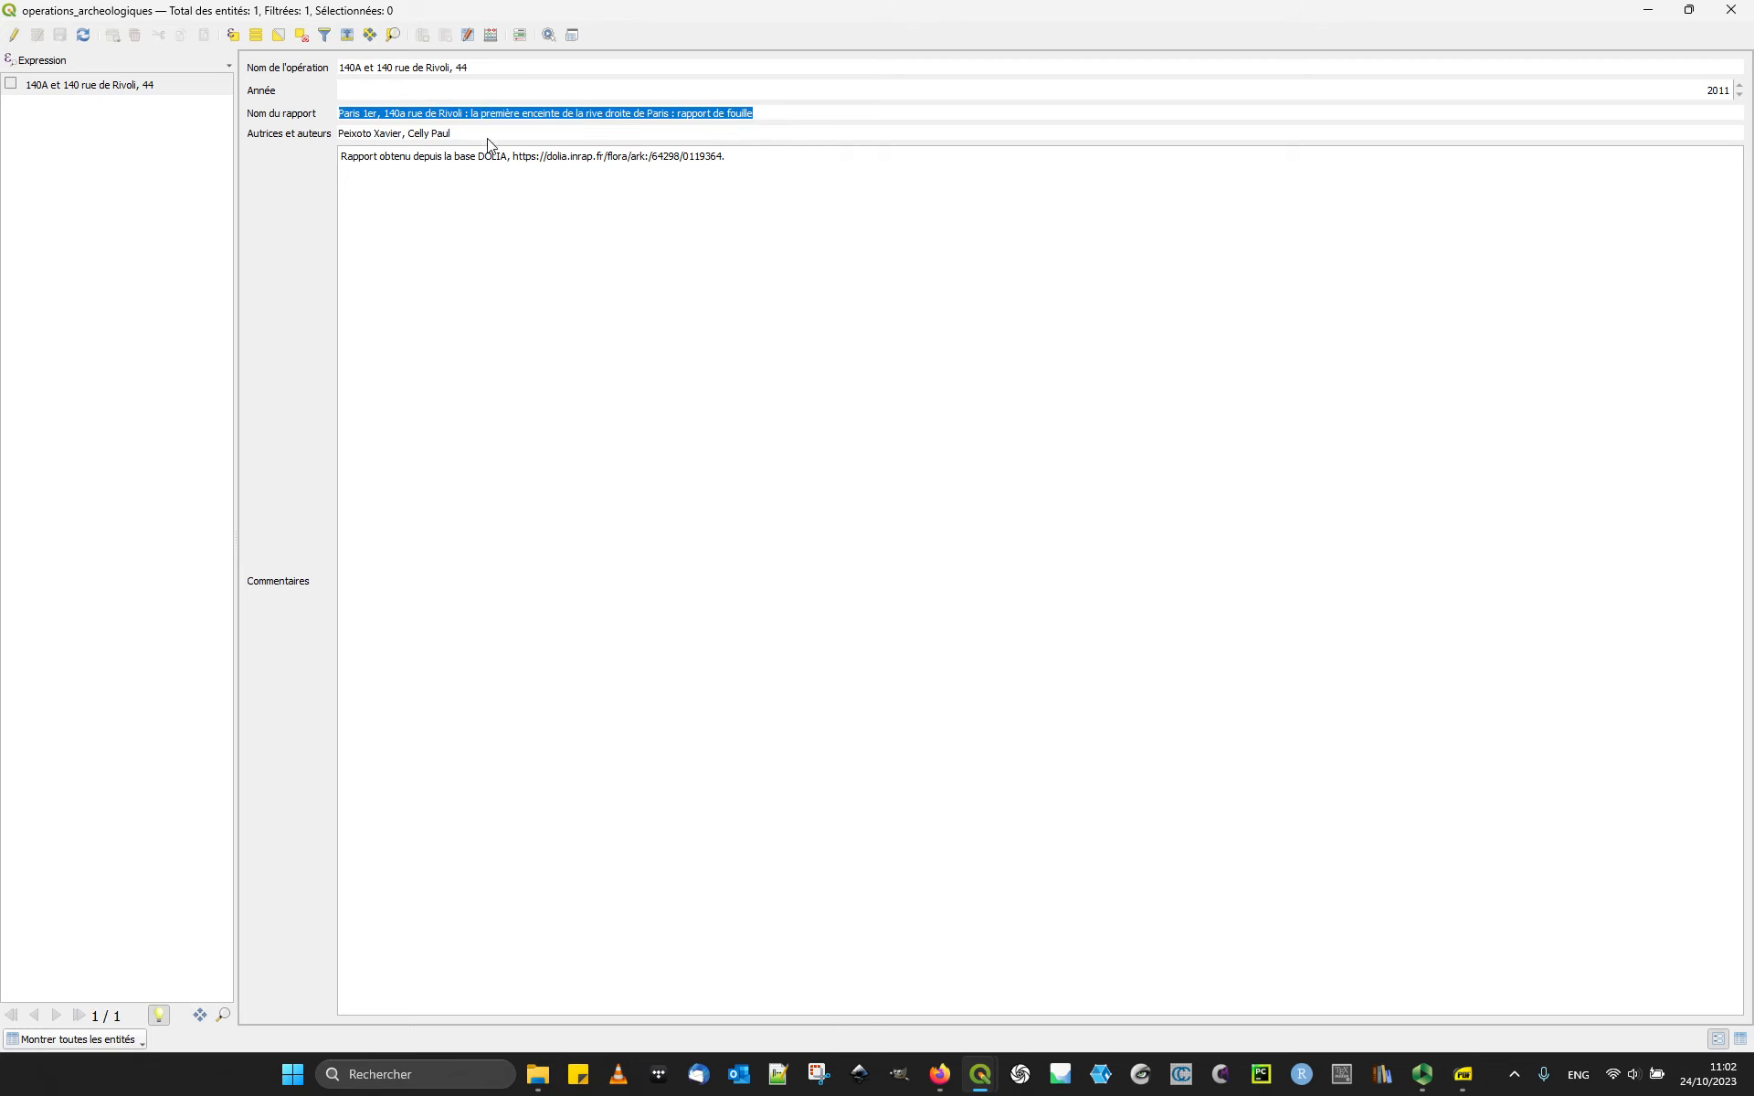
left_click(391, 138)
left_click_drag(347, 137, 489, 135)
key("ctrl+c")
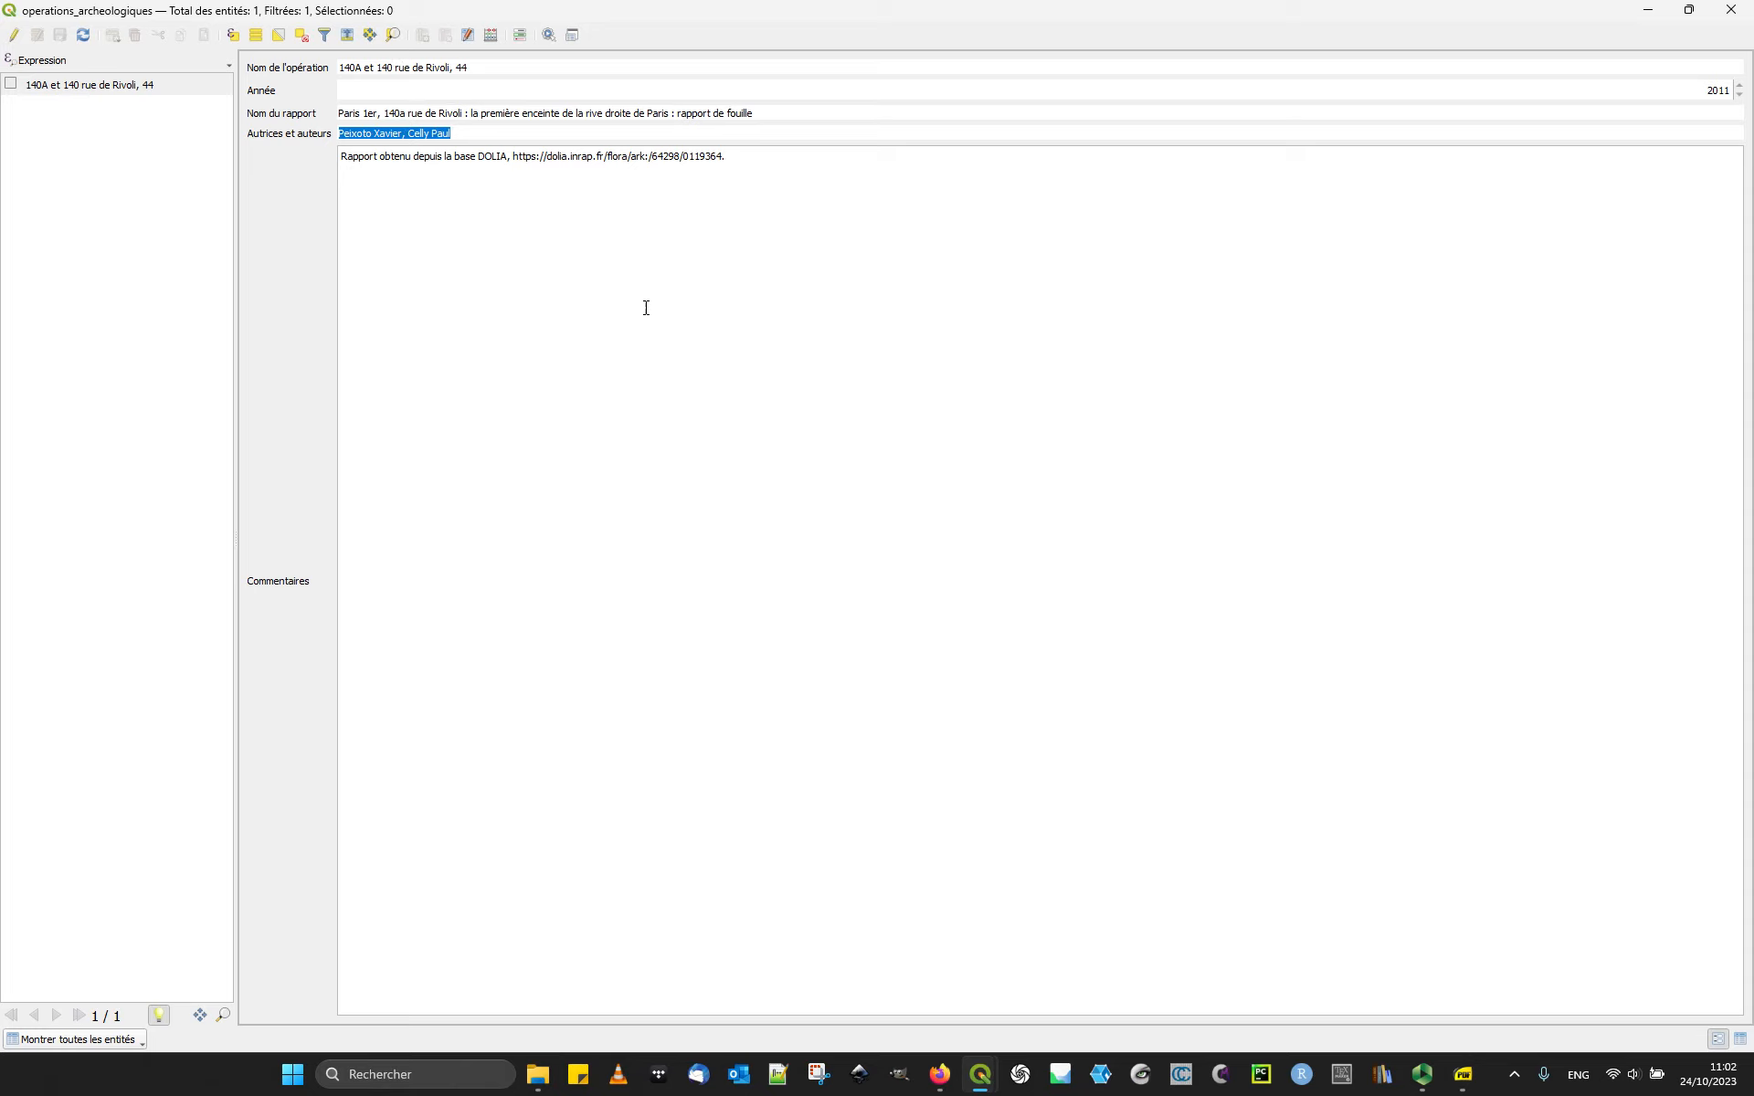
left_click(526, 285)
left_click(1731, 10)
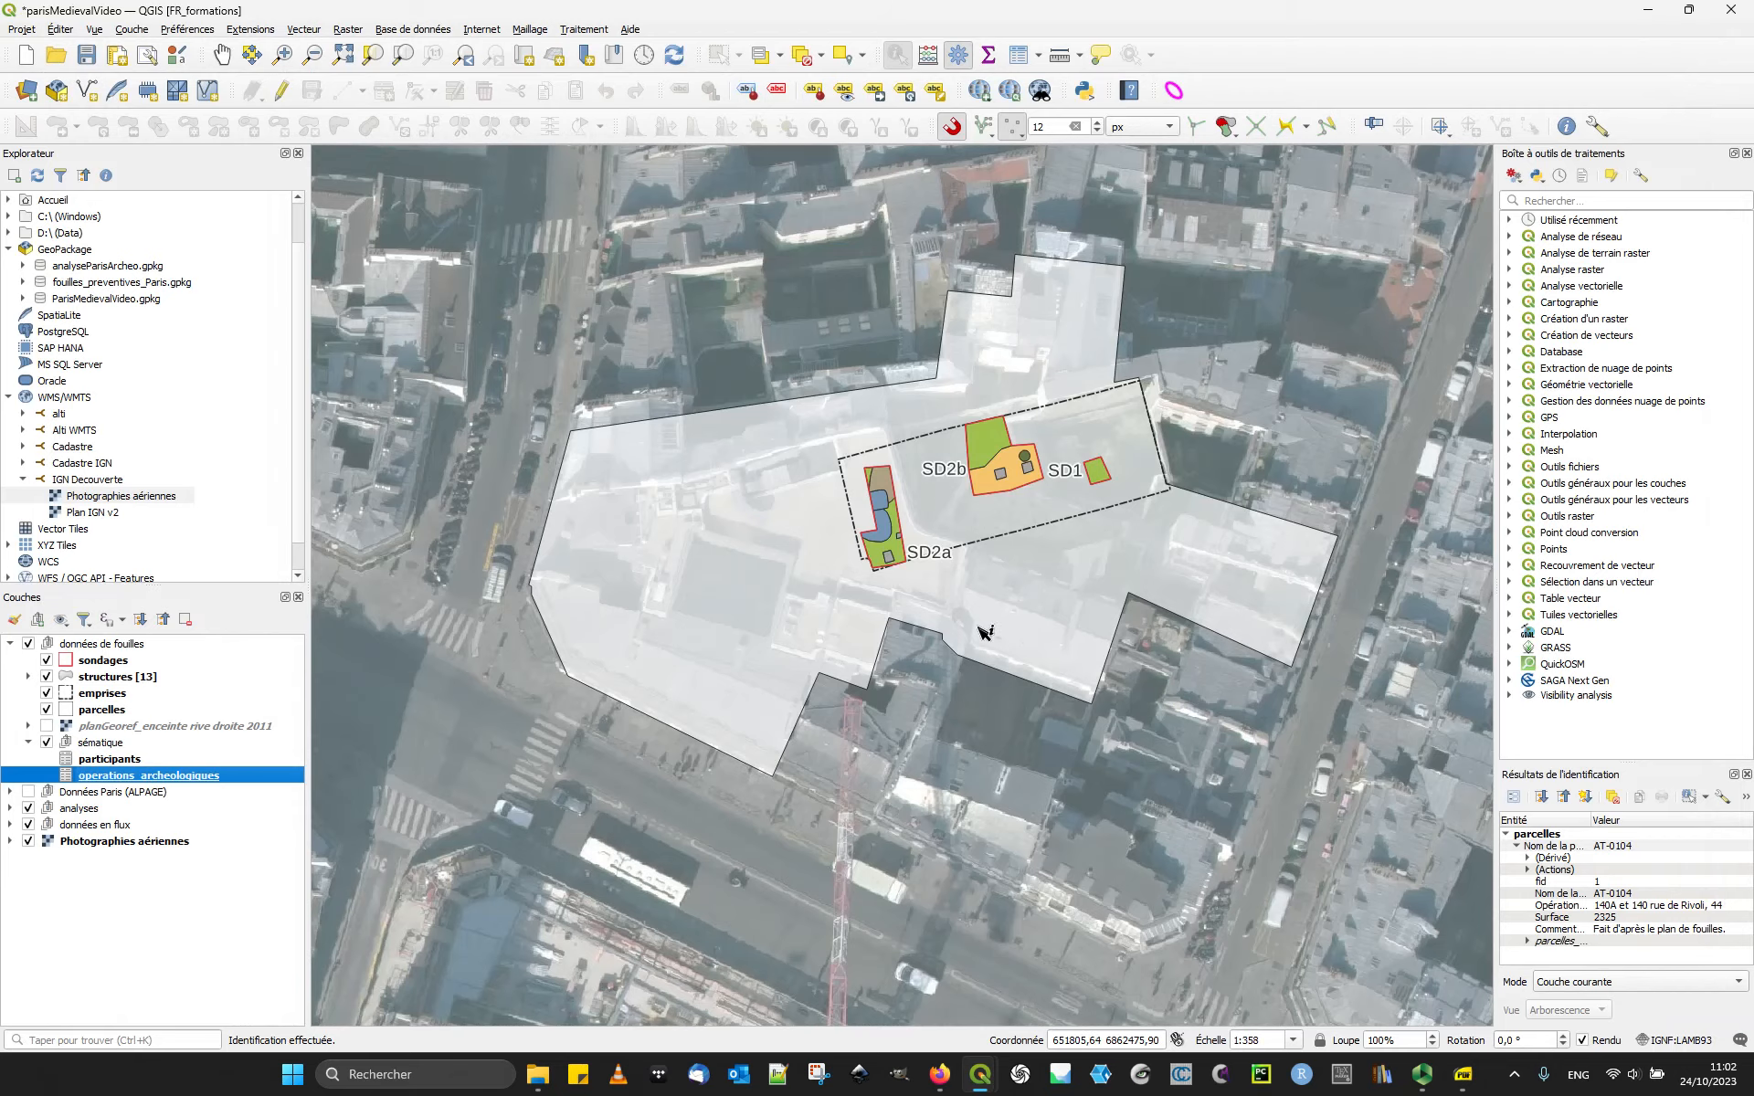
Step: Switch to the Parcelle_0104 layout and add the copied report authors' names after "Sources :", separating them with "&" instead of a comma
mouse_move(981, 1074)
left_click(1082, 972)
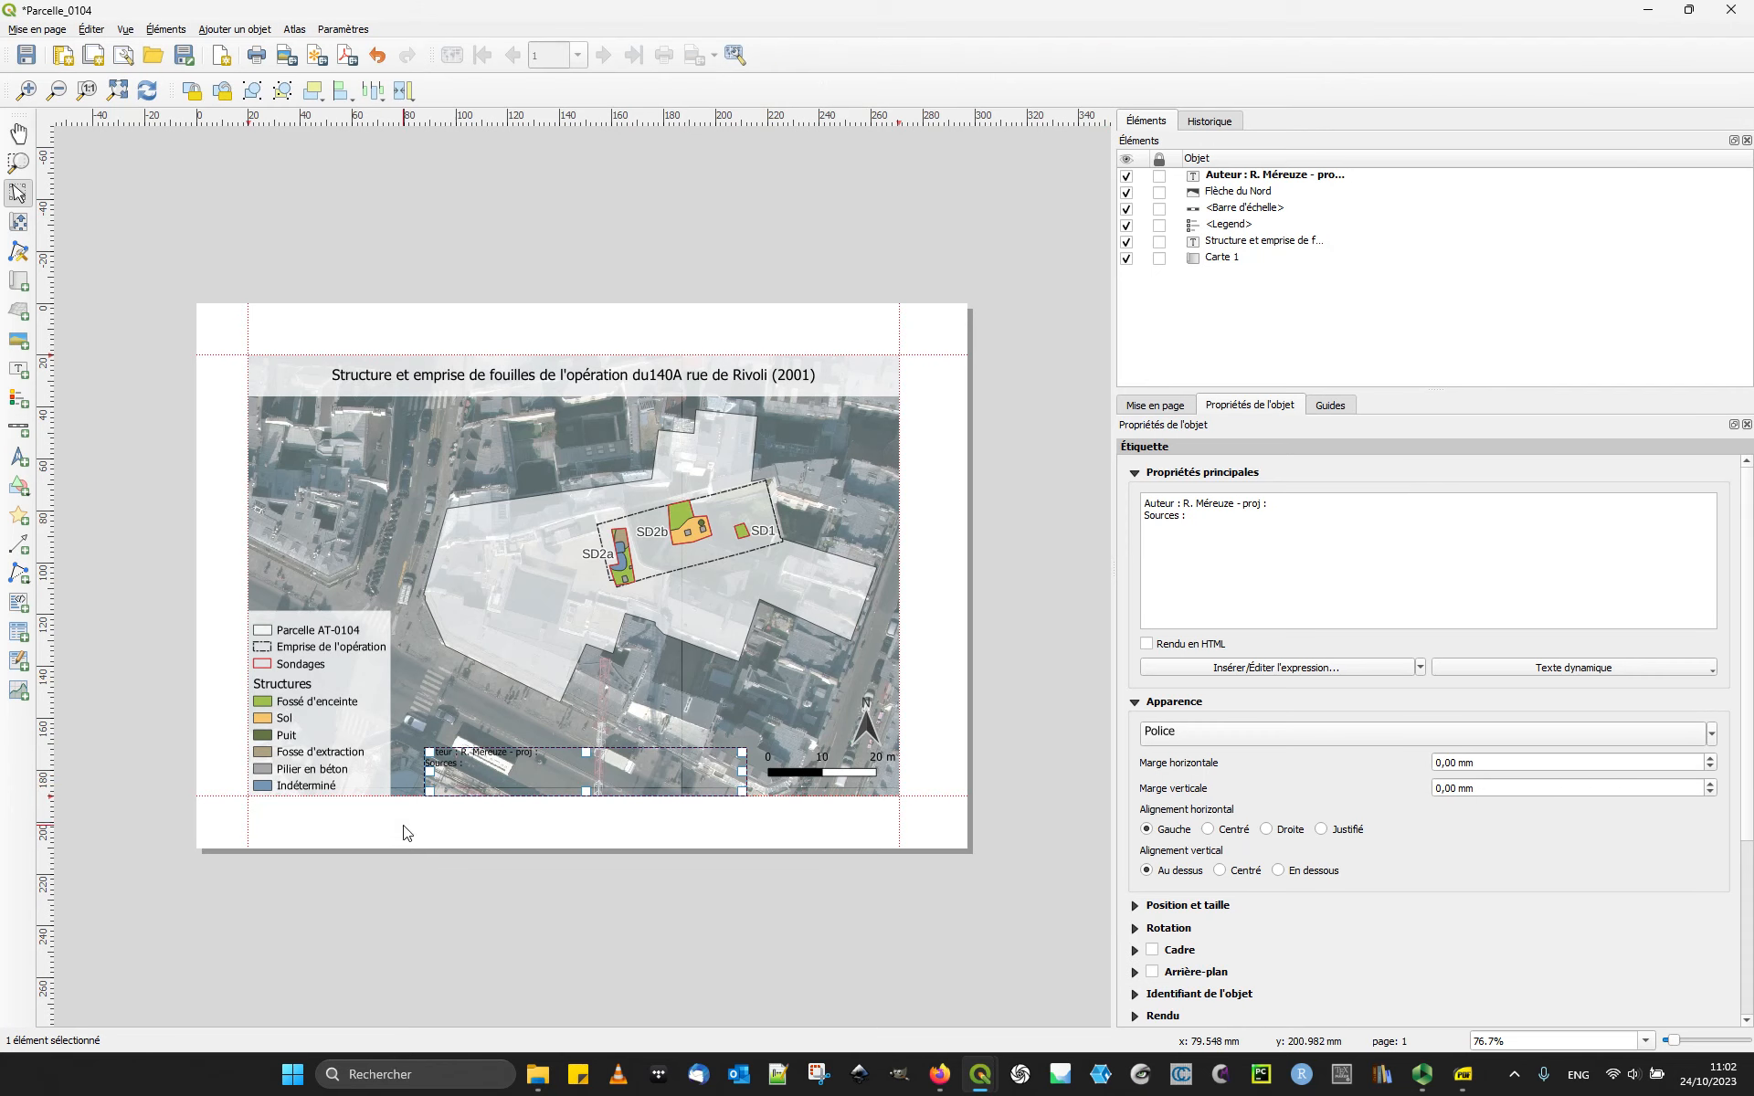
left_click(1226, 517)
key("ctrl+v")
left_click_drag(1222, 517, 1252, 517)
key("Delete")
type("&")
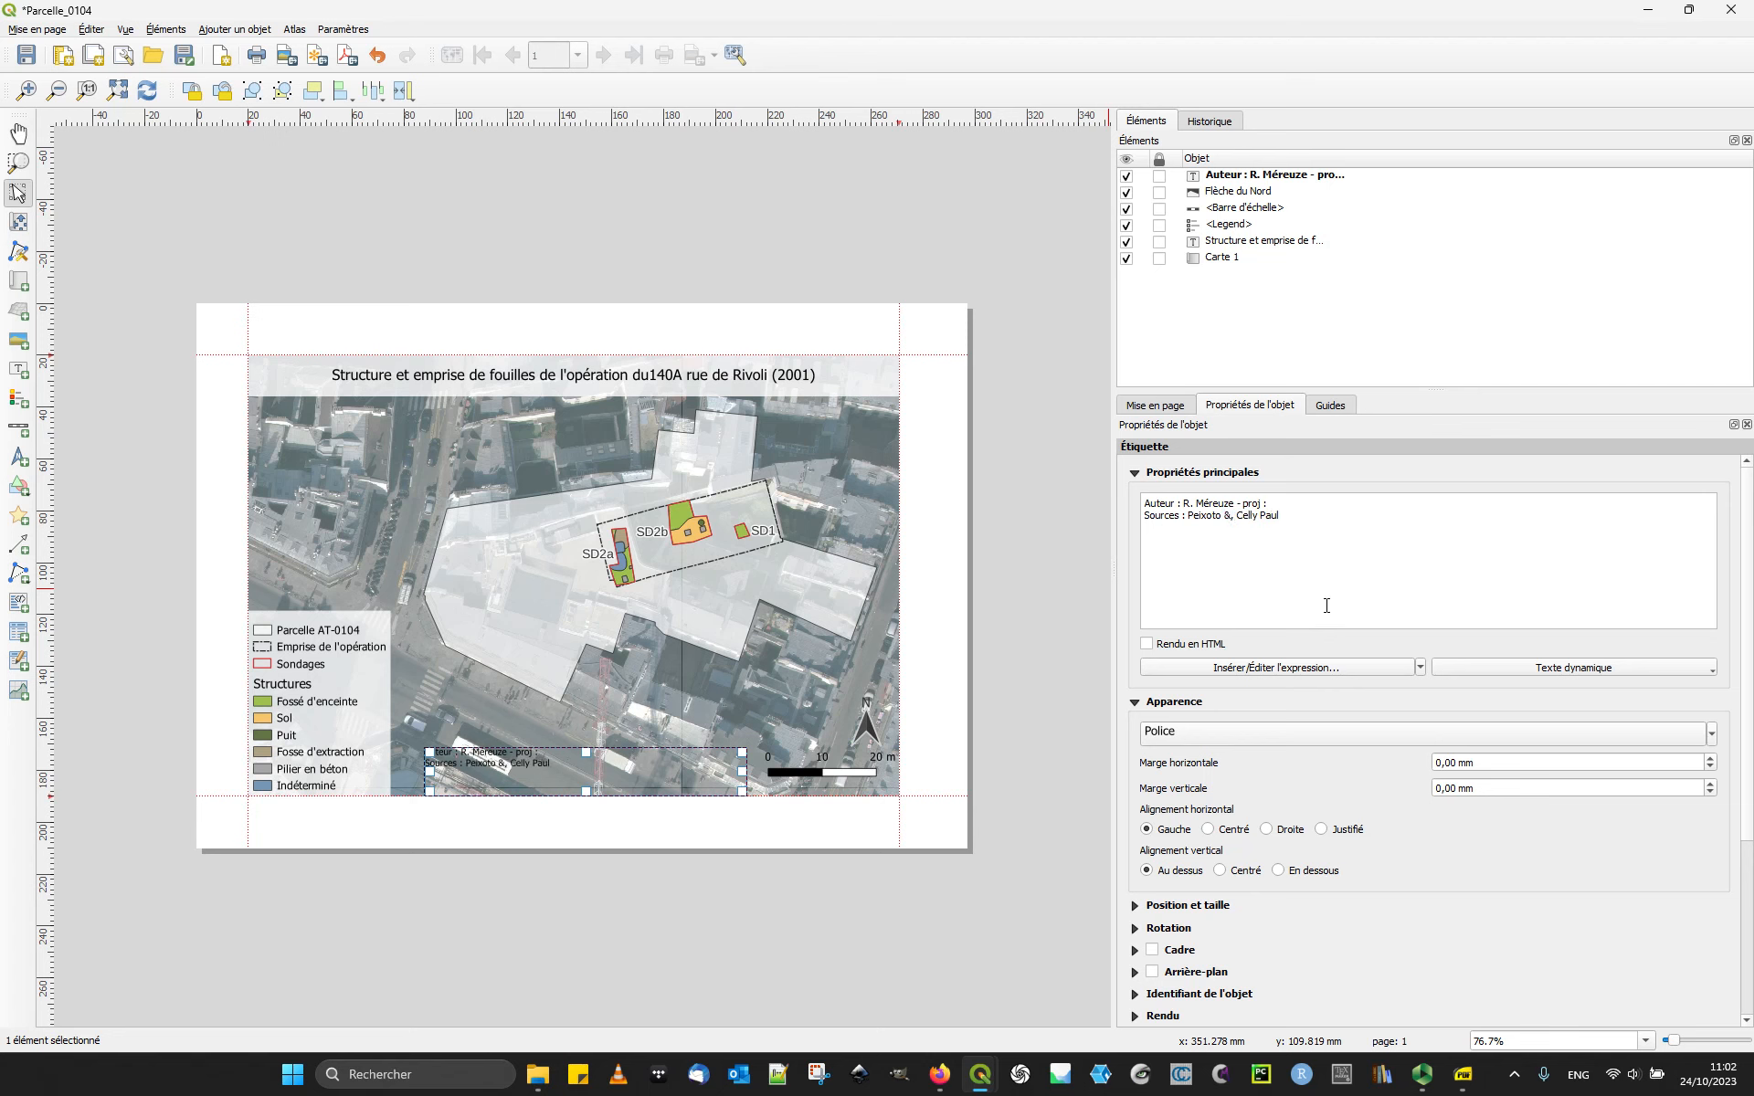
Step: Complete the Sources line with "2011 - date :" and correct the projection abbreviation to "proj. :"
key("shift+Right")
key("shift+Right")
key("shift+Right")
key("shift+Right")
type("2011")
key("BackSpace")
type("dat")
key("Left")
key("BackSpace")
Step: Open the expression editor for the label's "proj. :" entry and list the available variables
scroll(475, 790, "up", 3)
scroll(482, 804, "up", 8)
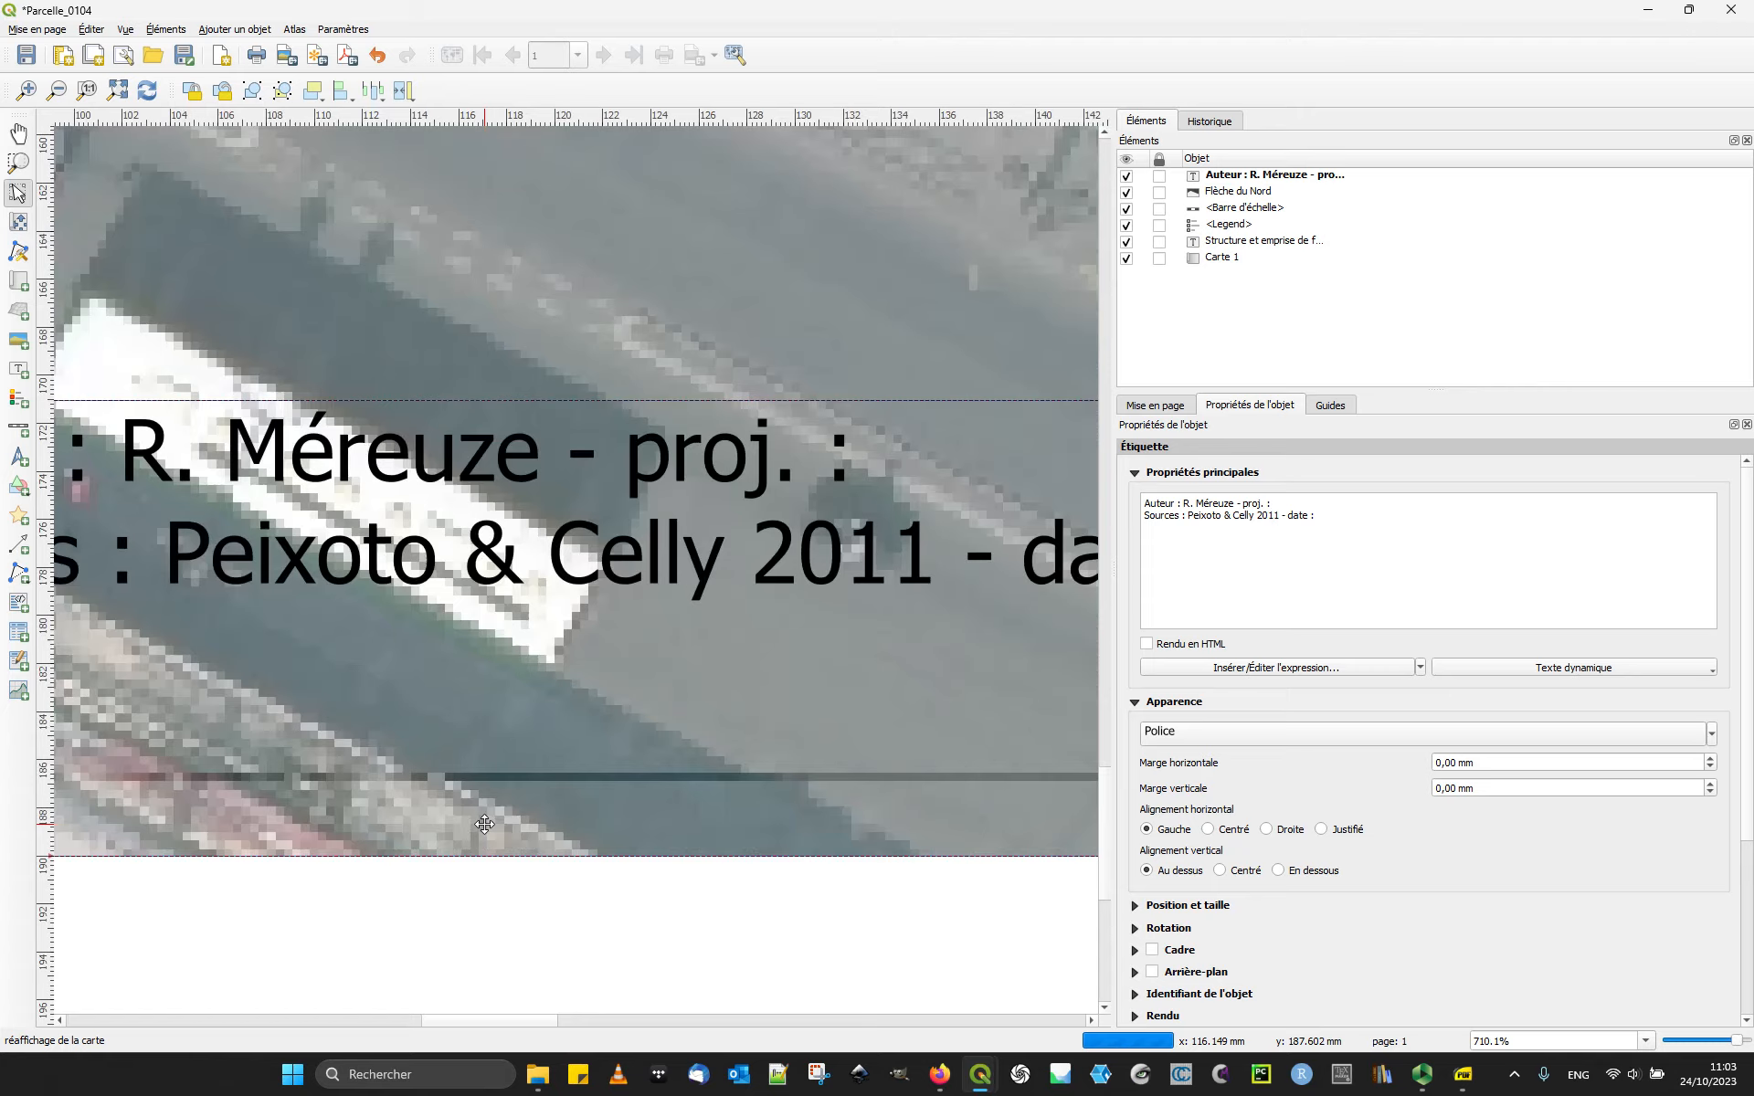
scroll(482, 804, "down", 3)
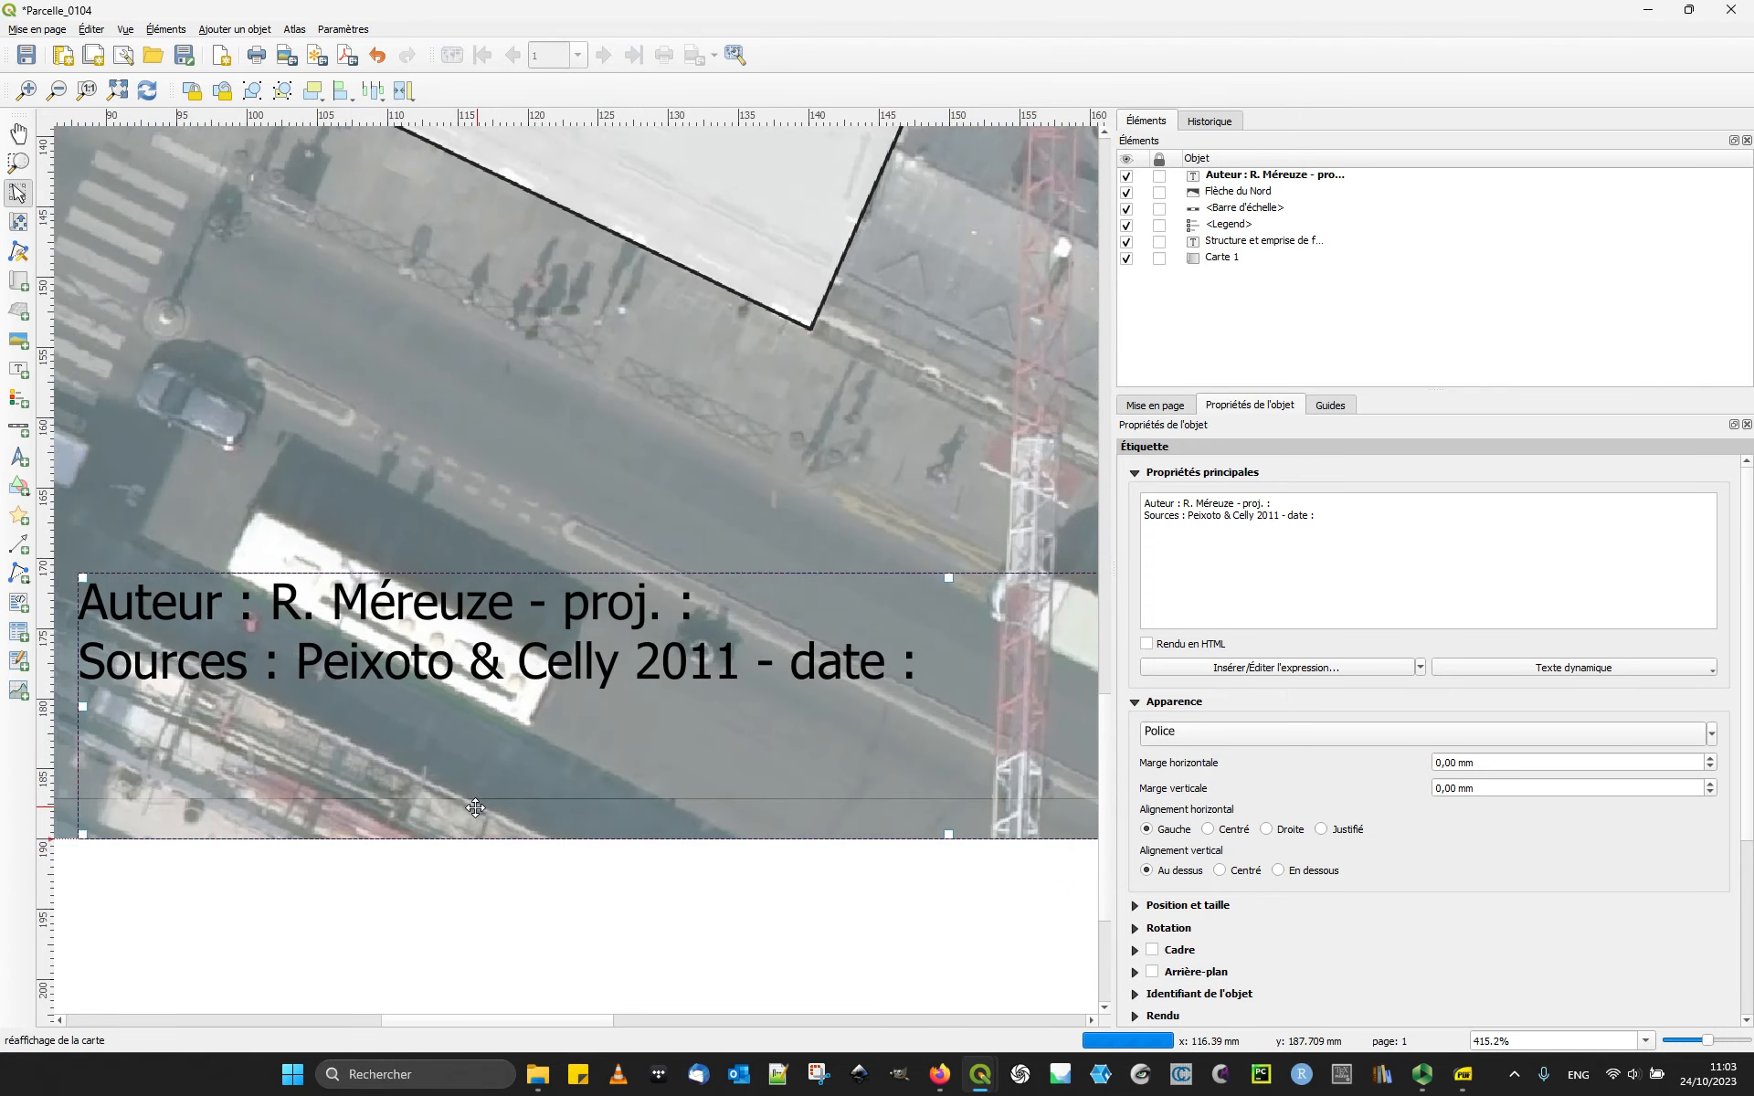
left_click_drag(831, 639, 811, 722)
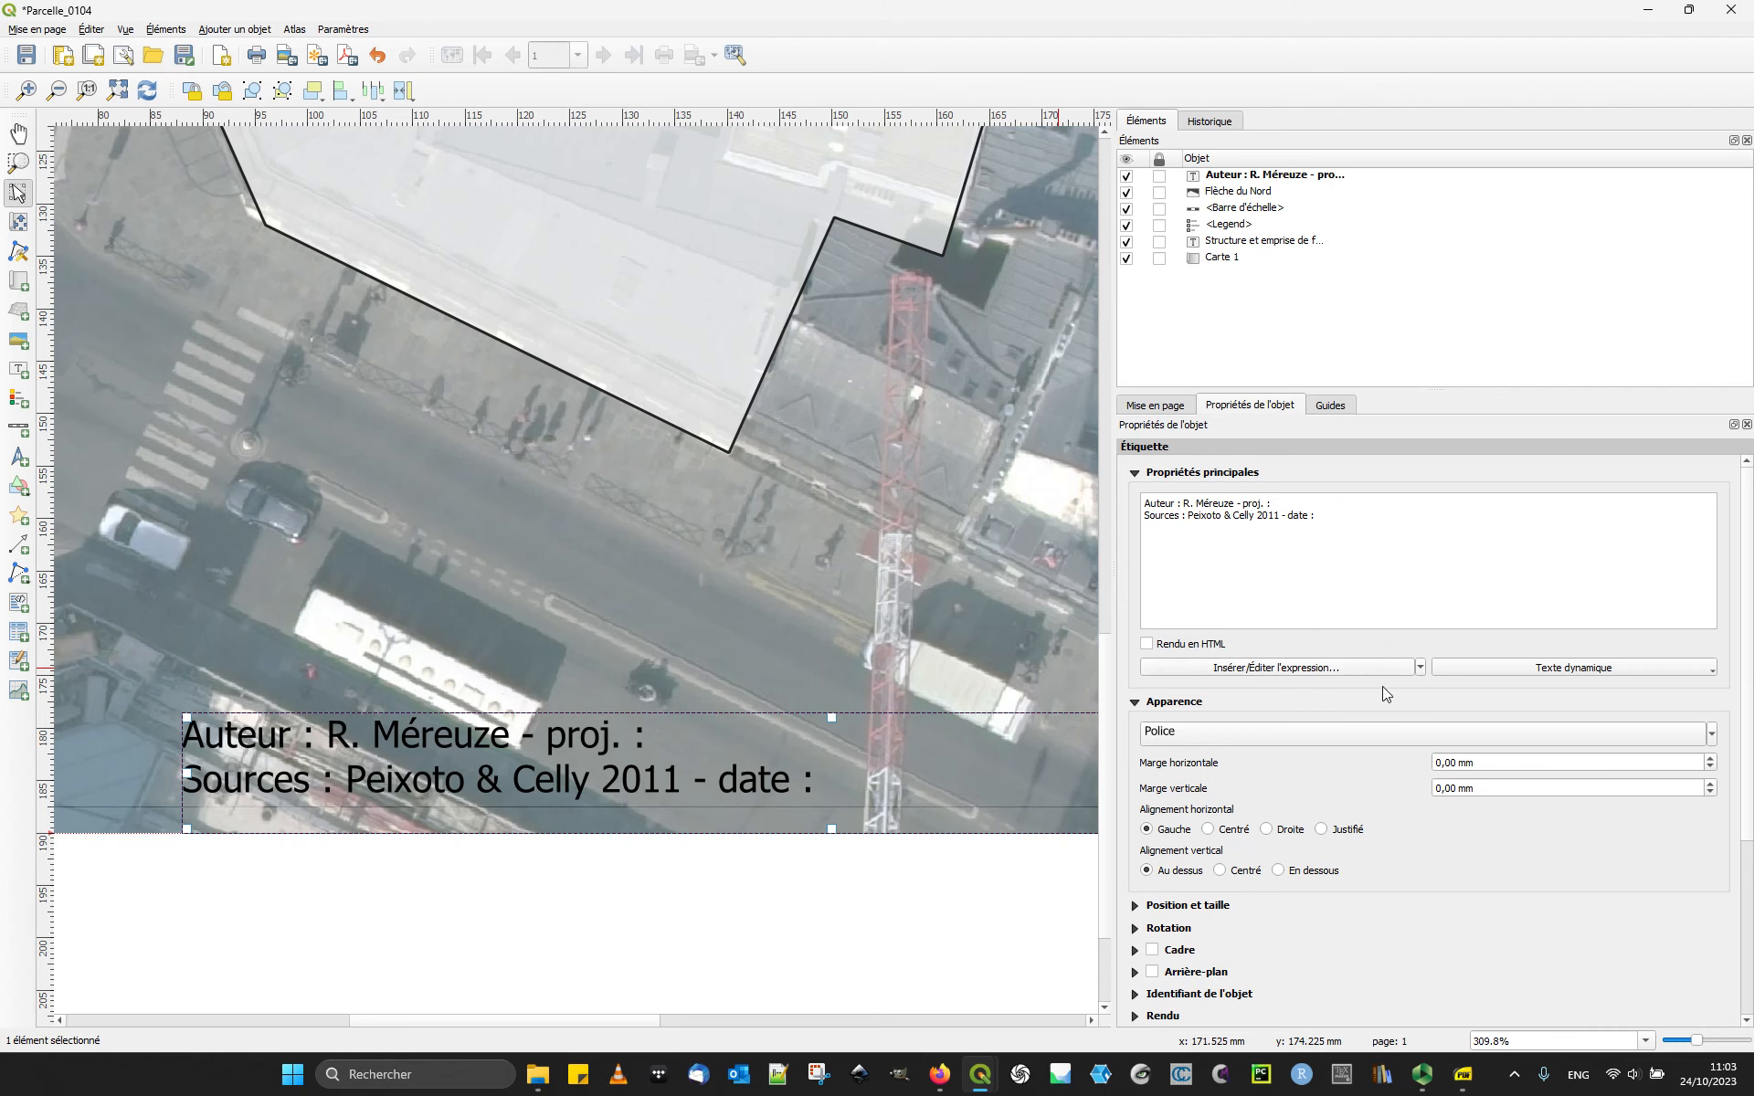
left_click(1261, 672)
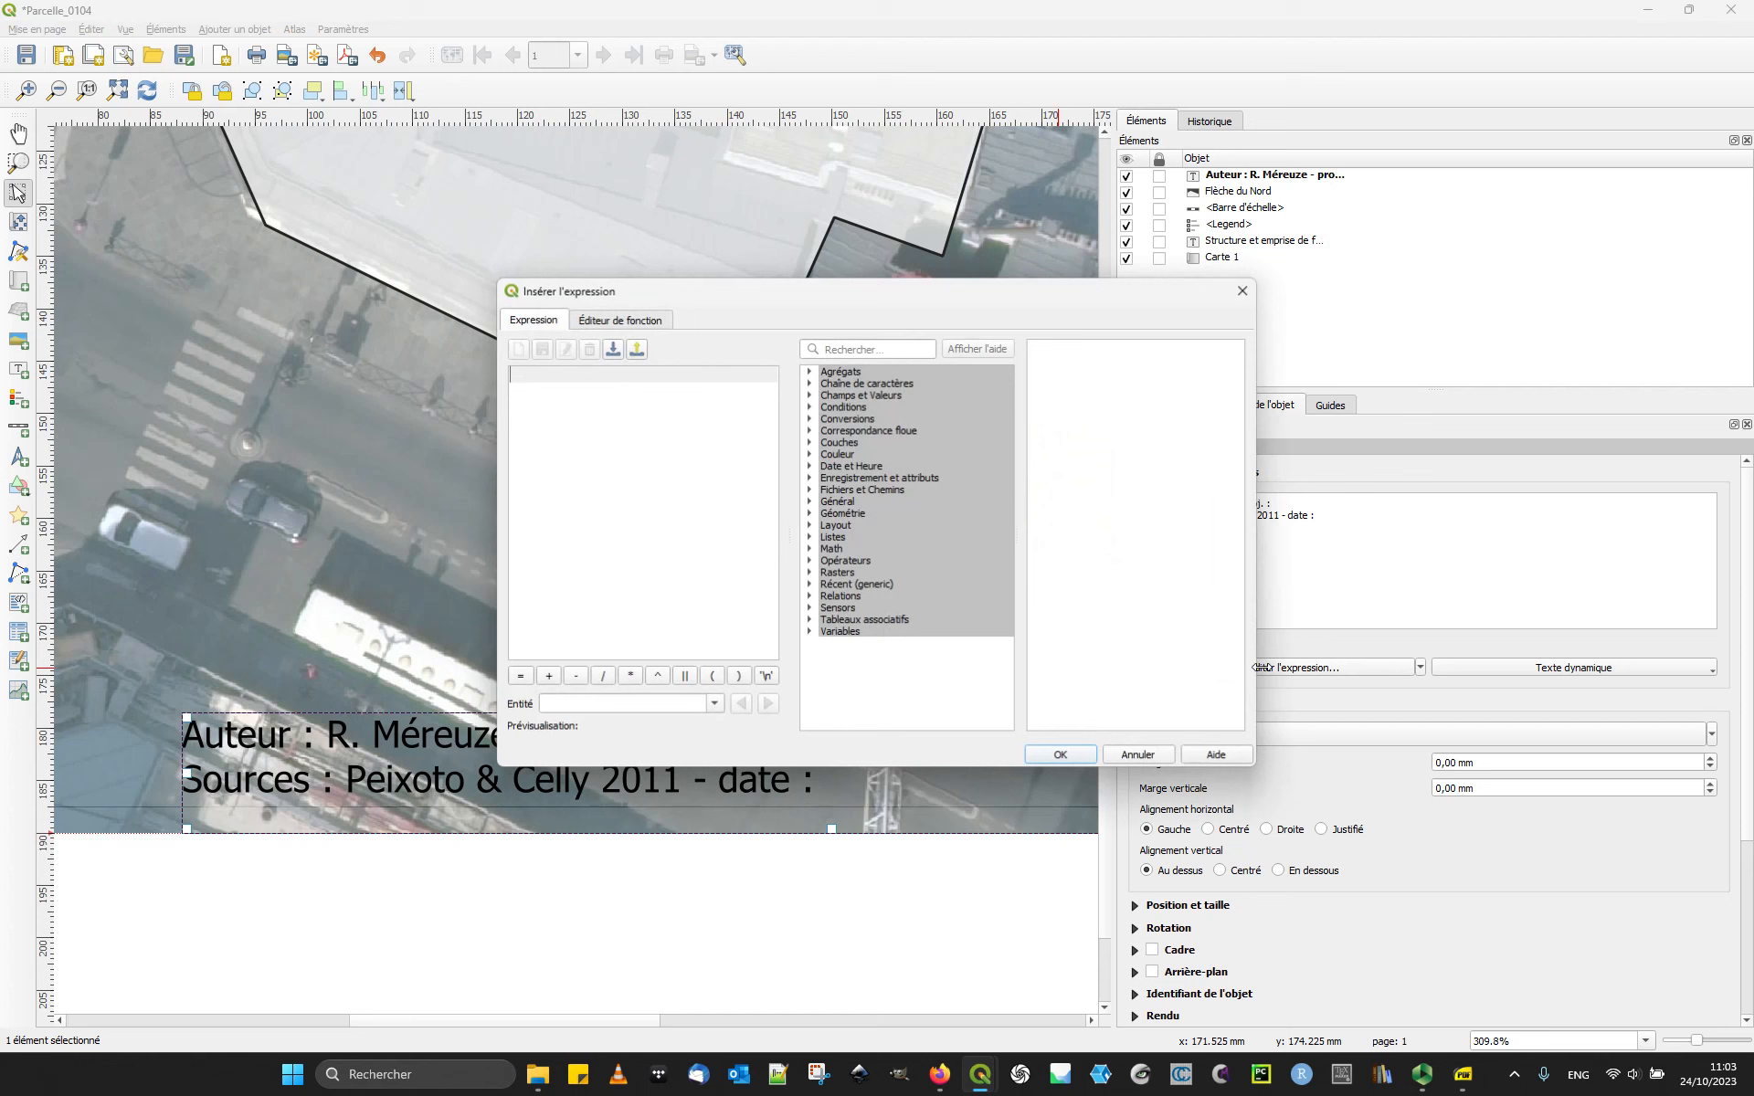
left_click(810, 632)
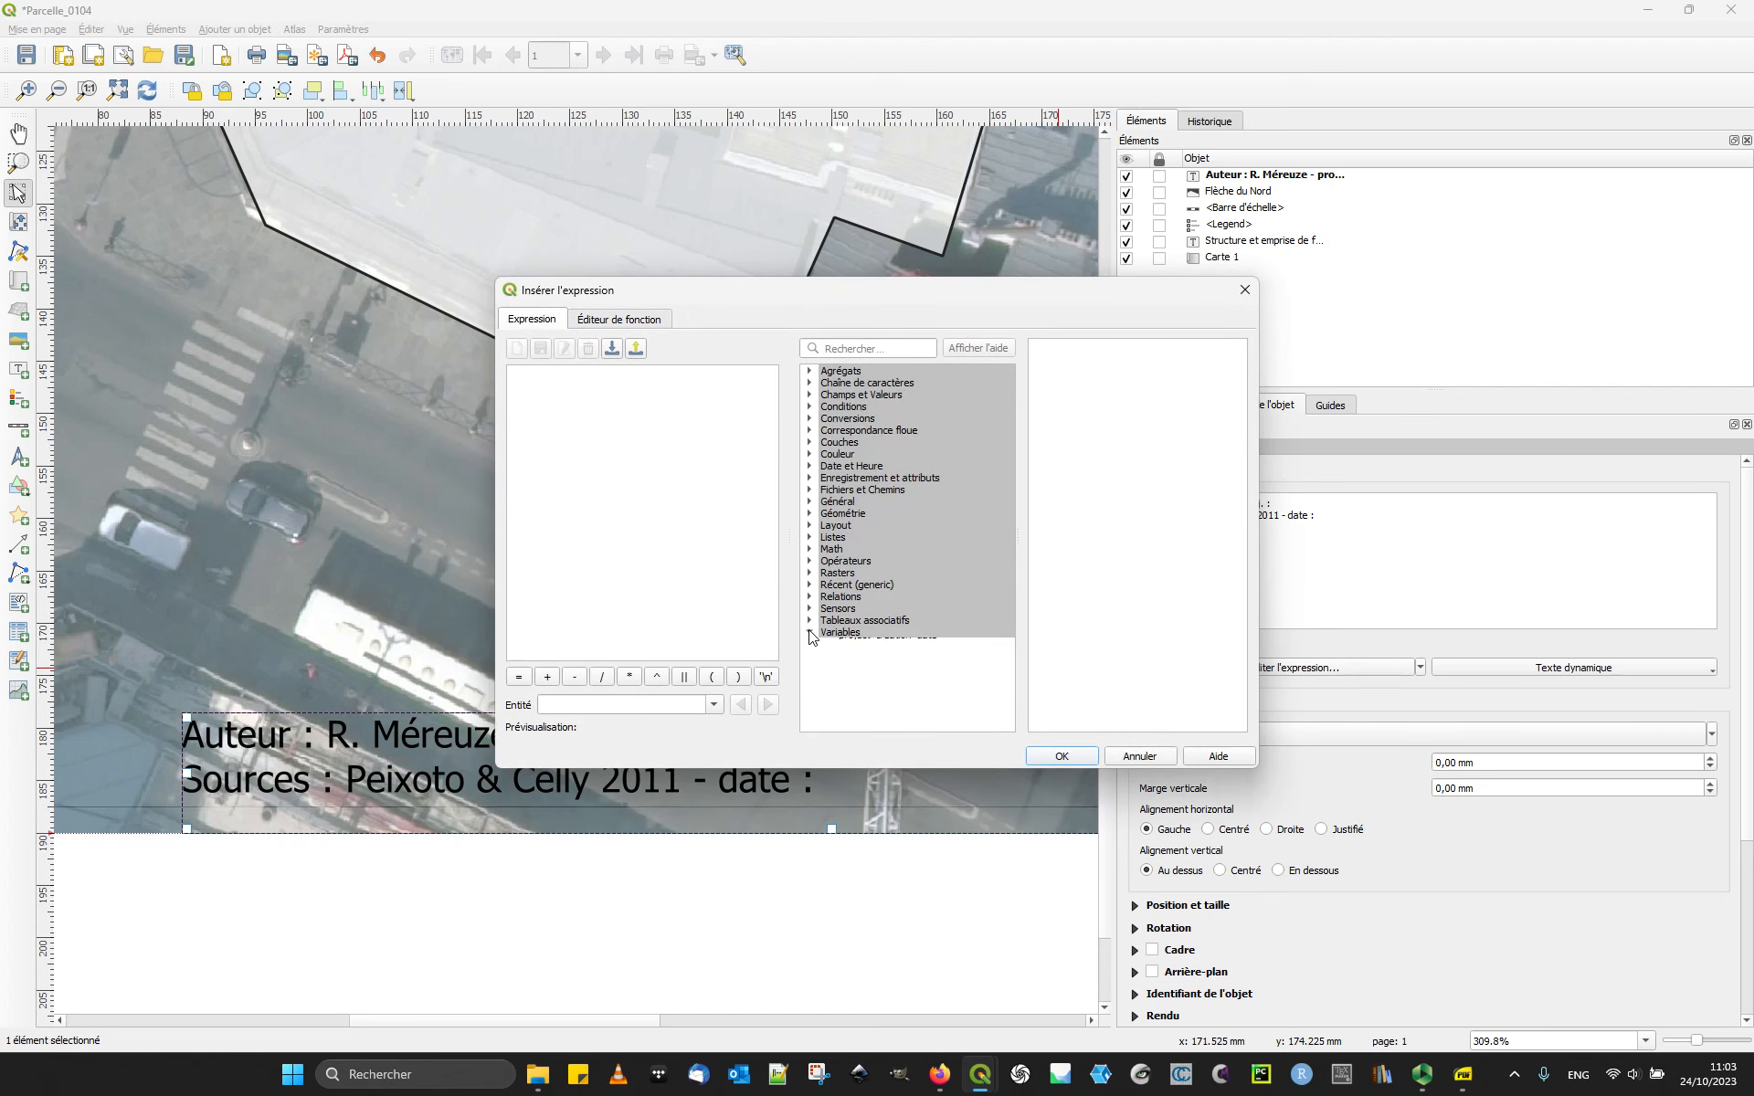
scroll(885, 620, "down", 4)
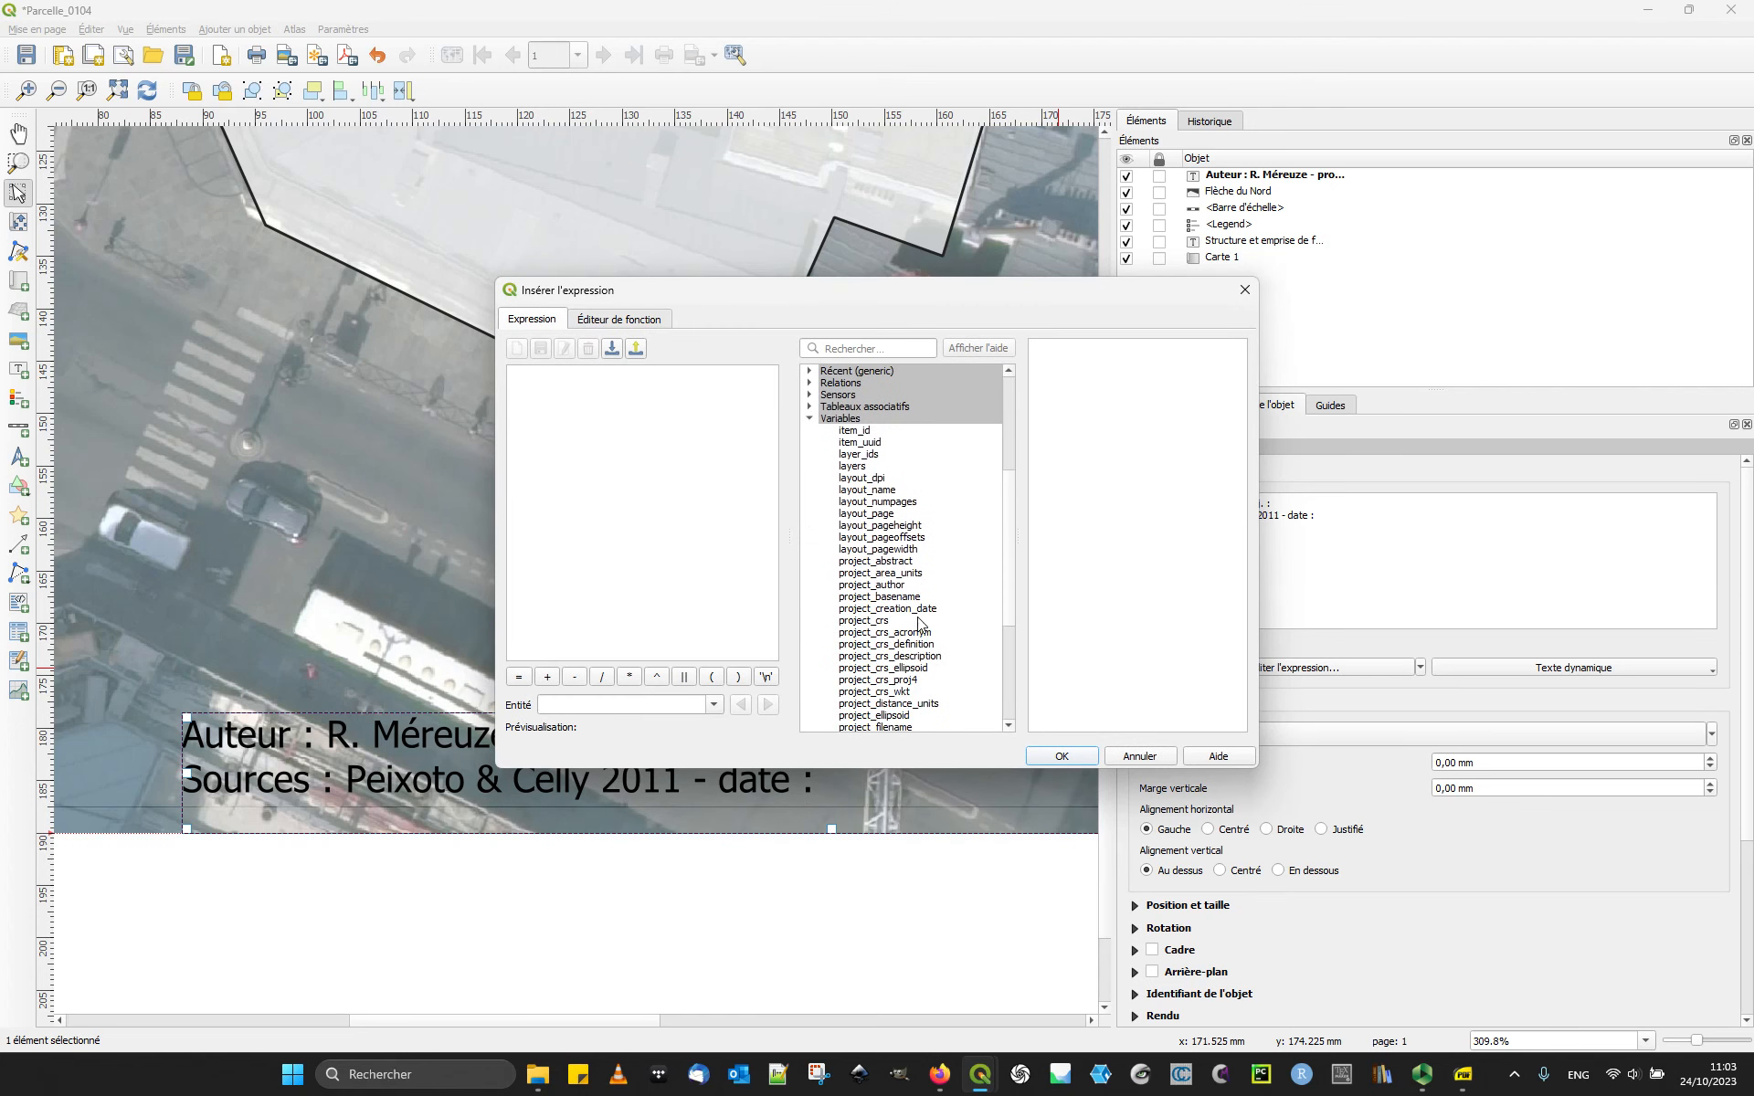
Step: Compare the project_crs, project_crs_acronym and project_crs_description variables and add project_crs_description to the expression
left_click(918, 622)
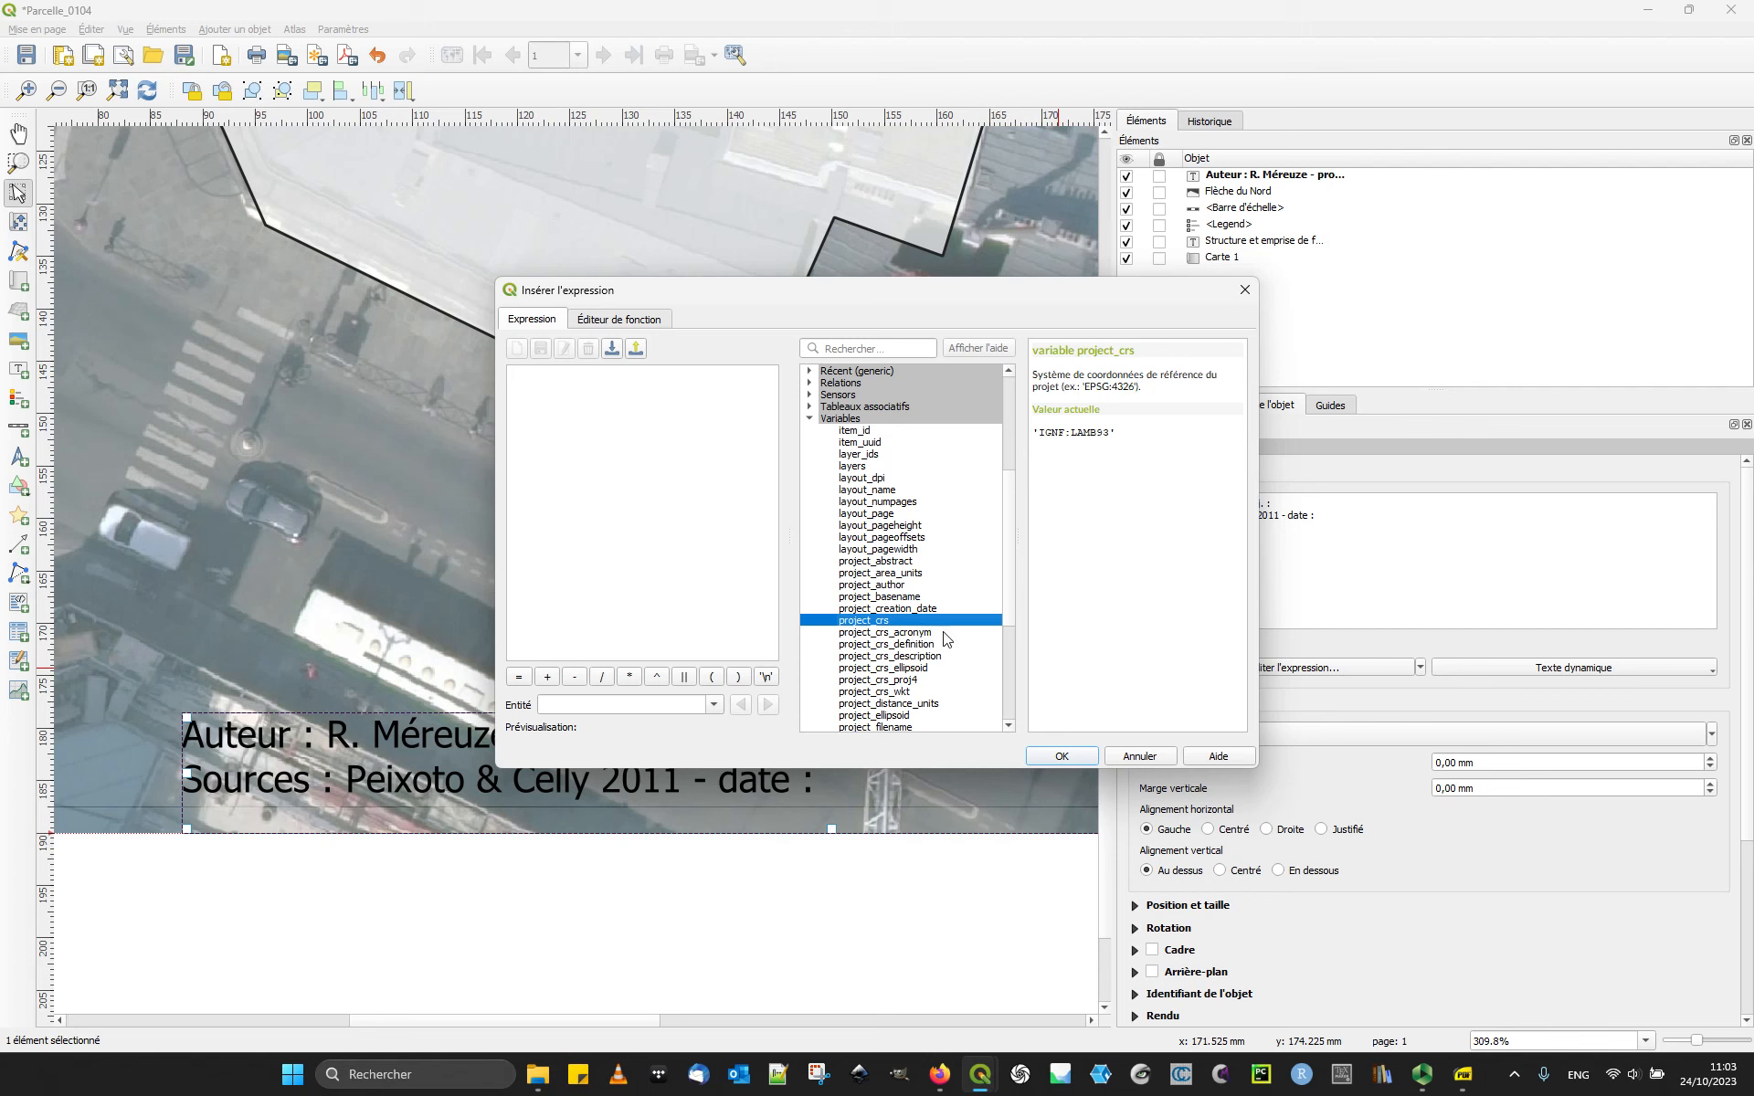
left_click(947, 633)
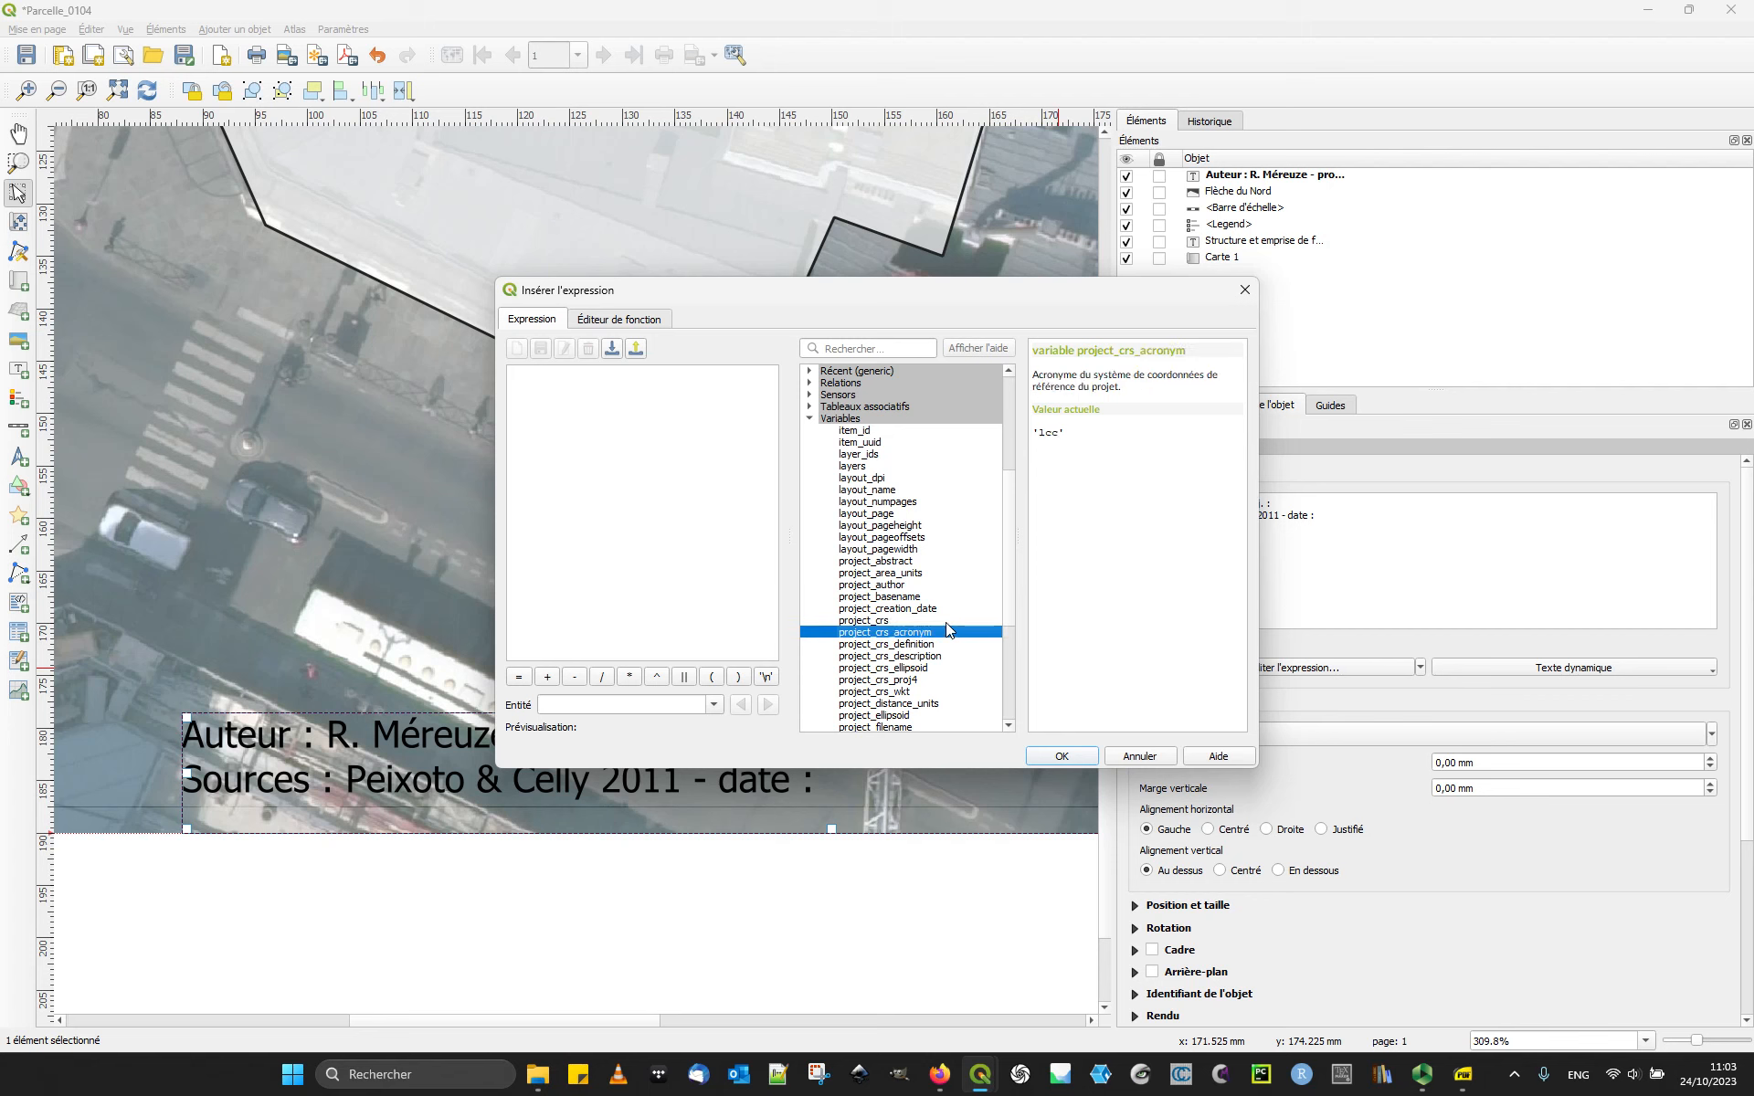
left_click(946, 622)
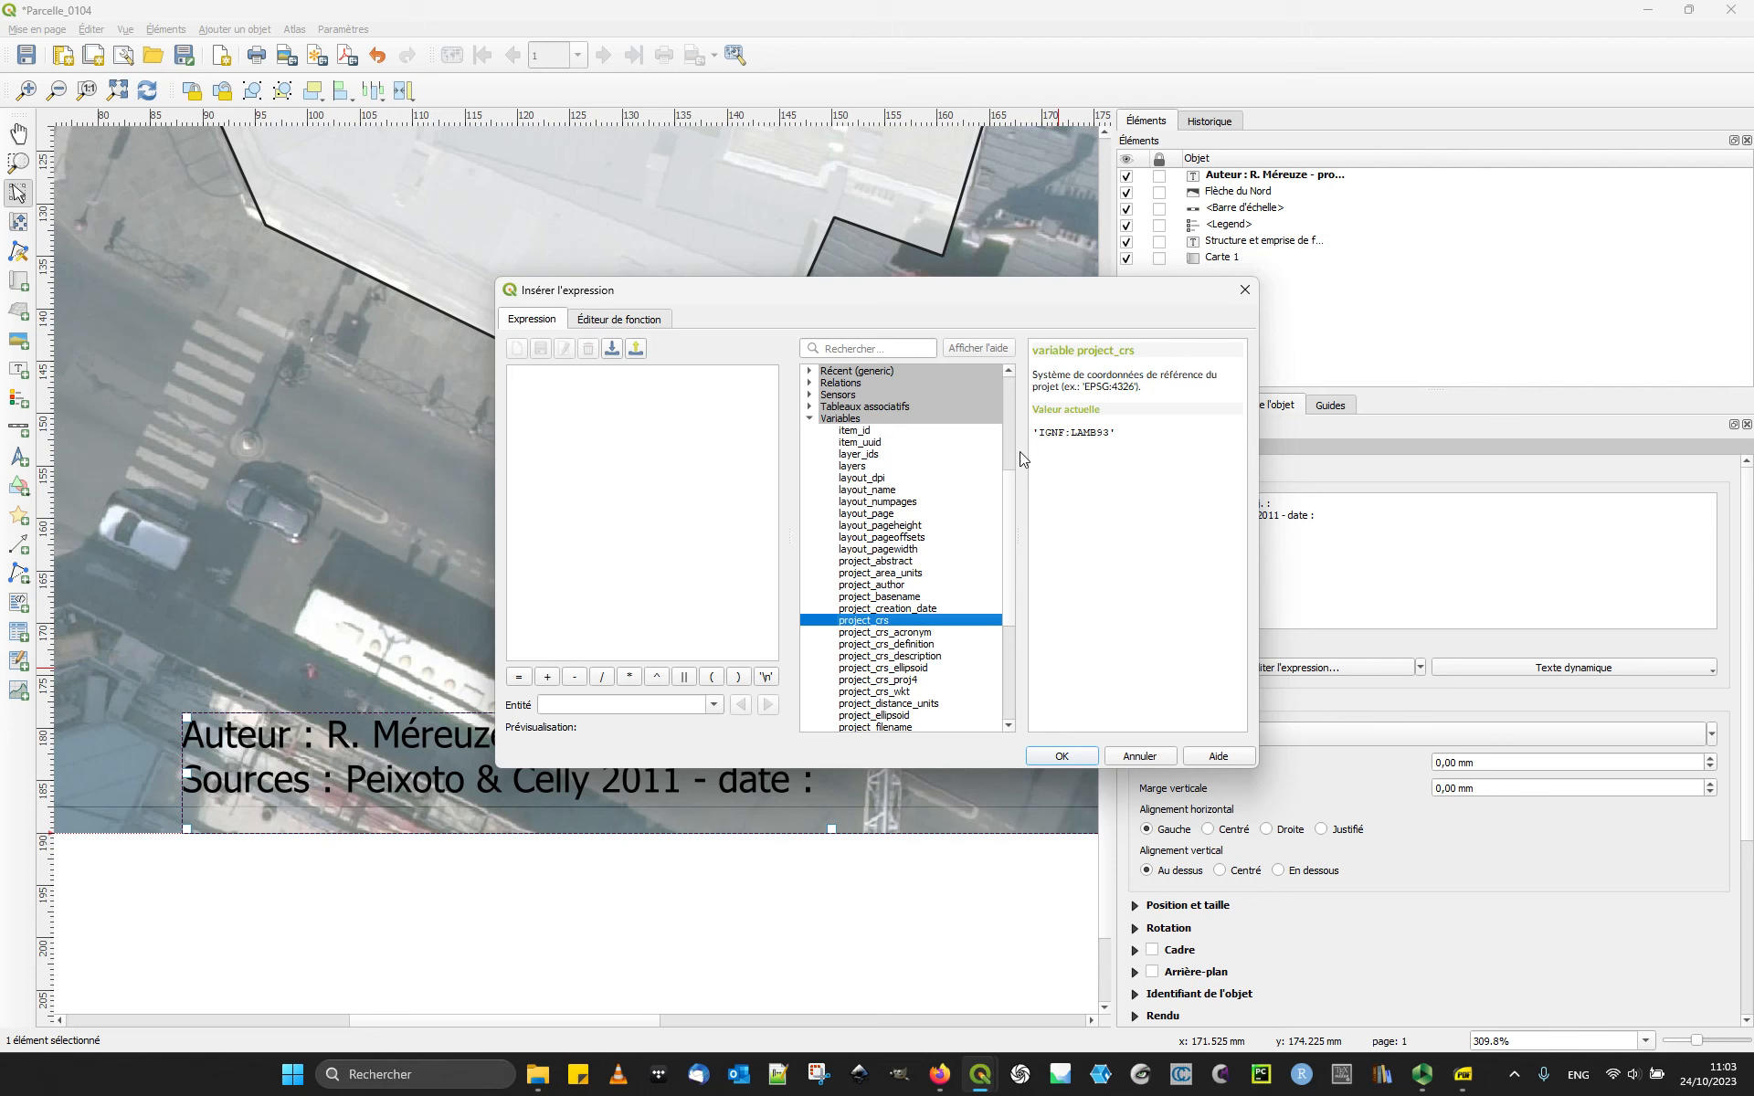
left_click(929, 659)
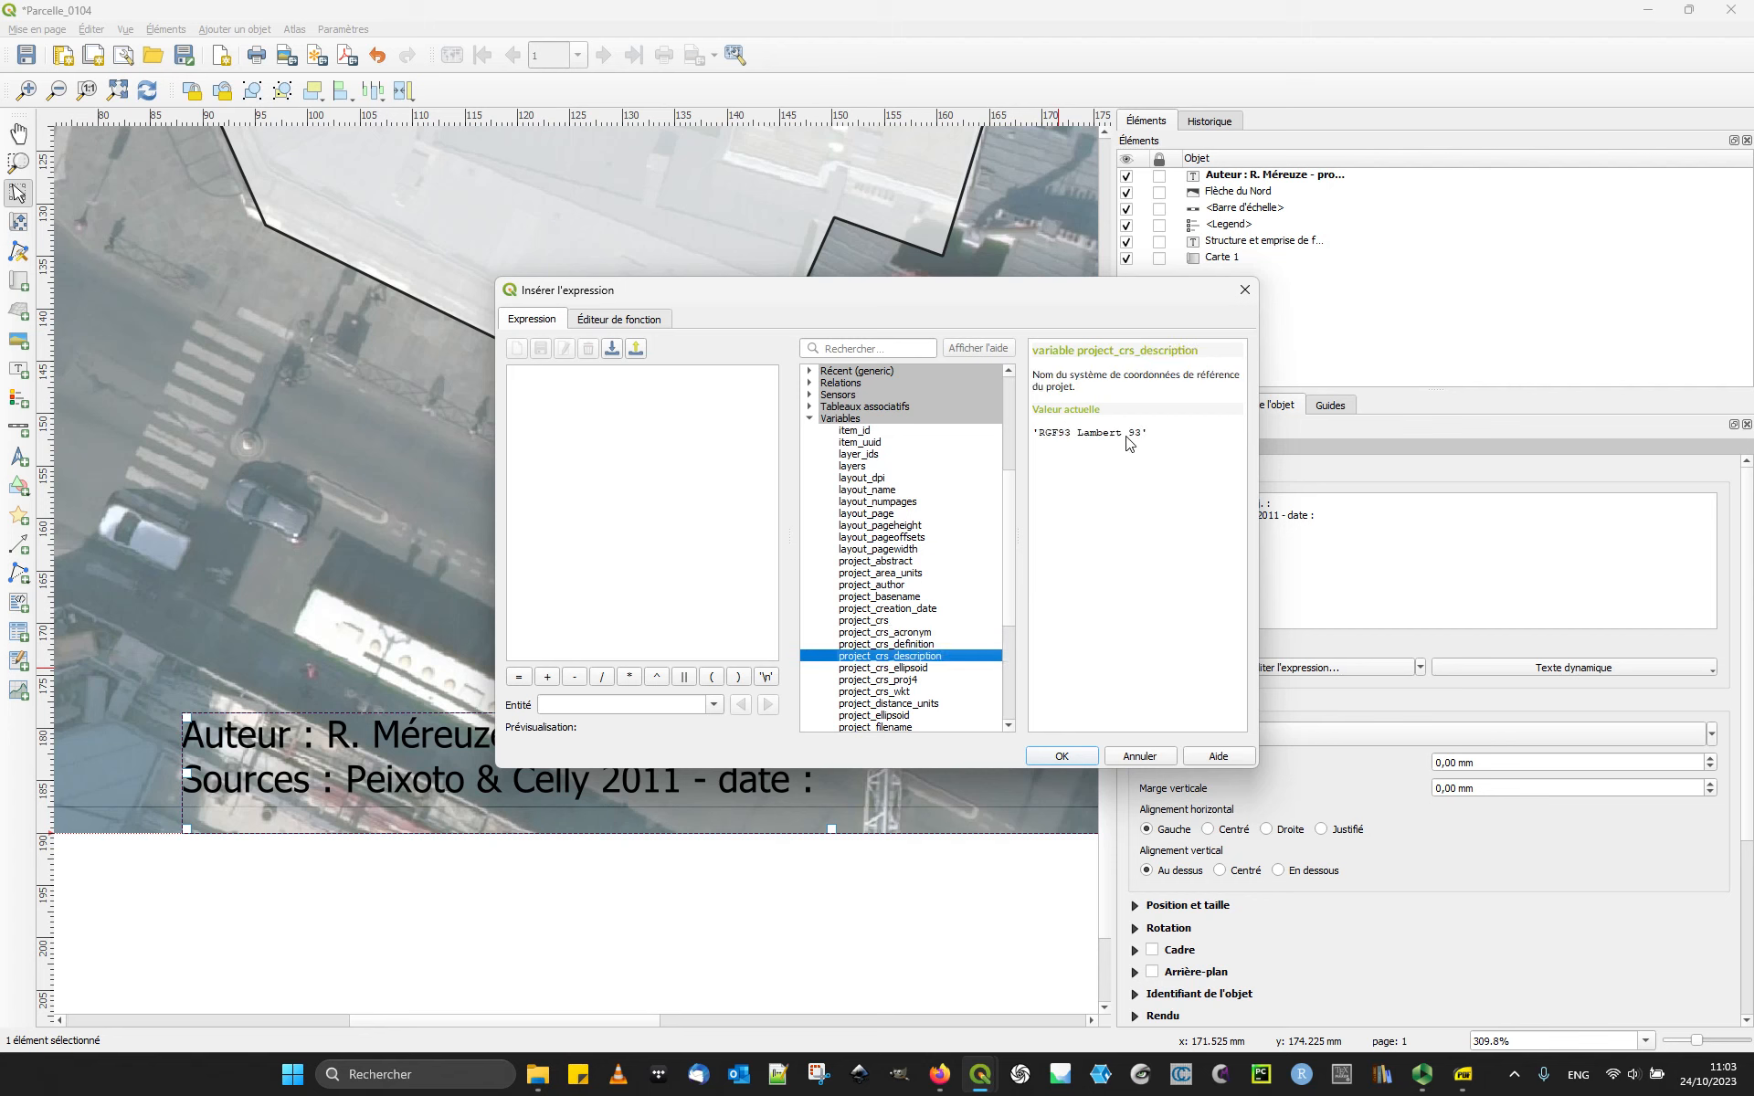
left_click(893, 623)
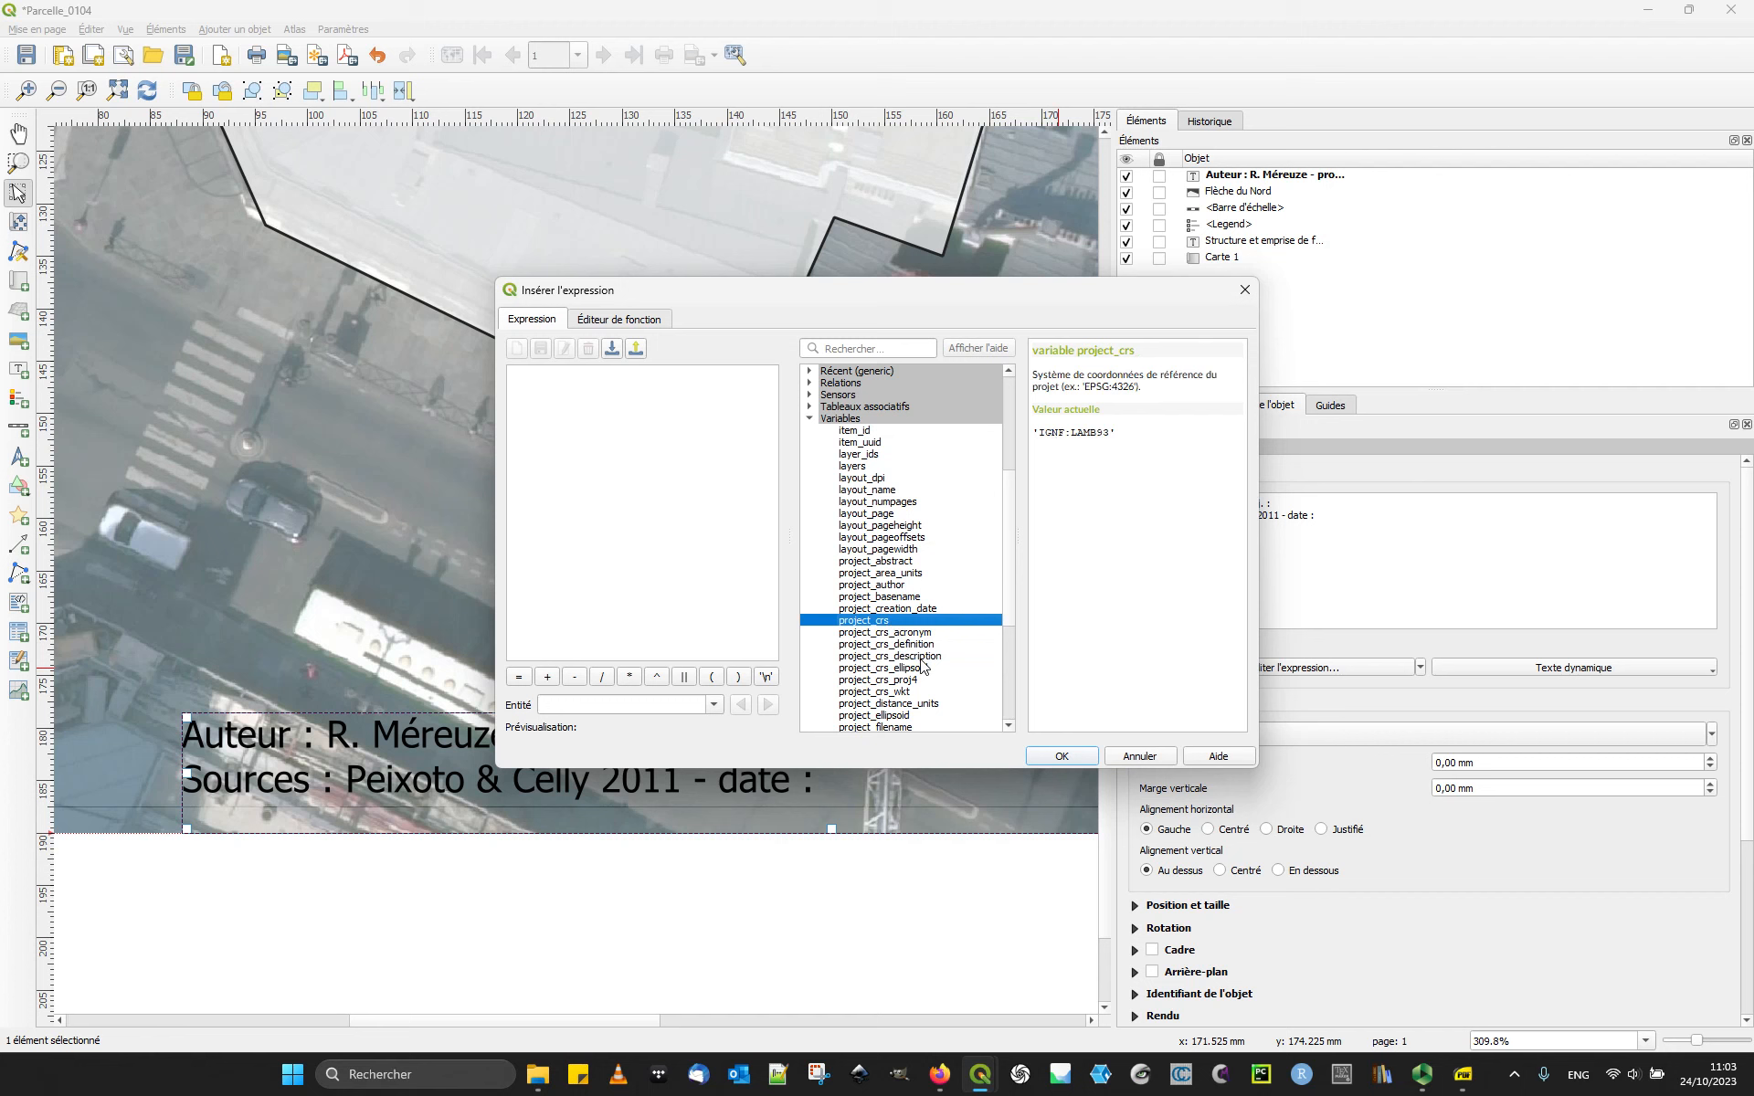
double_click(924, 657)
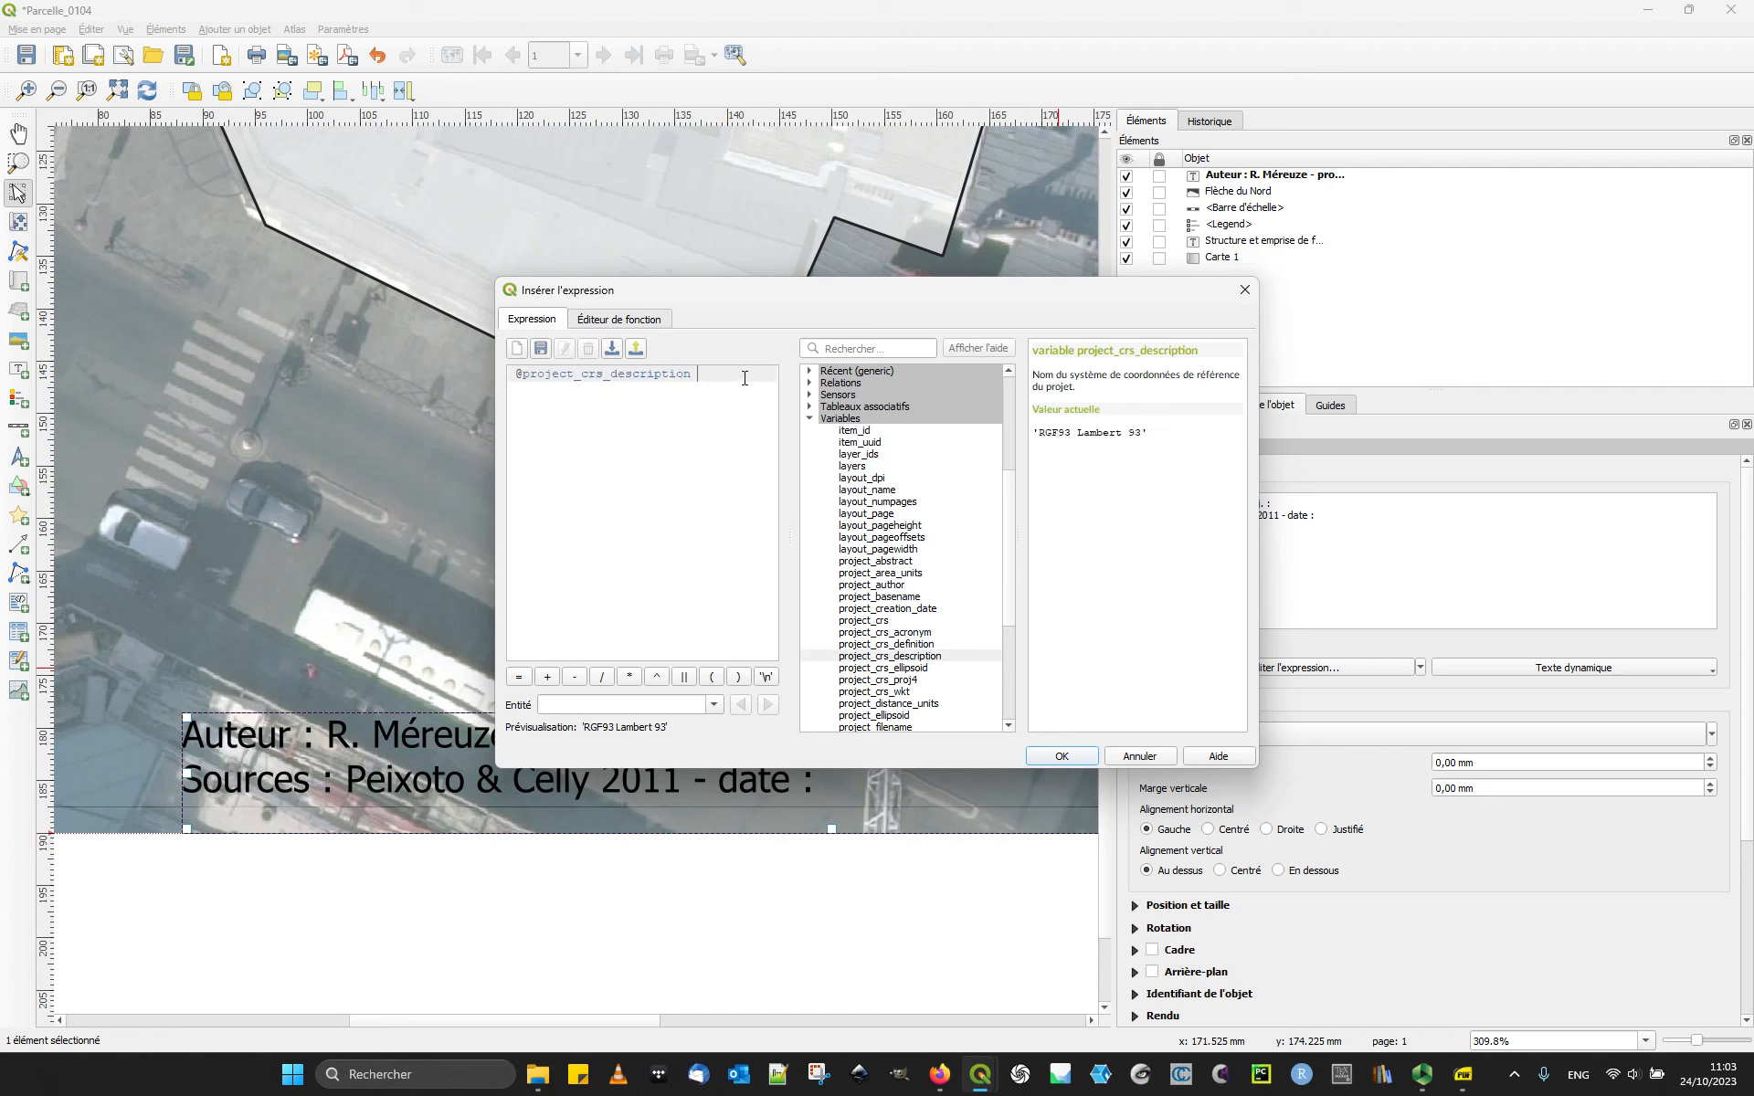
Step: Concatenate project_crs to the expression using || with a quoted dash separator in between
type("||")
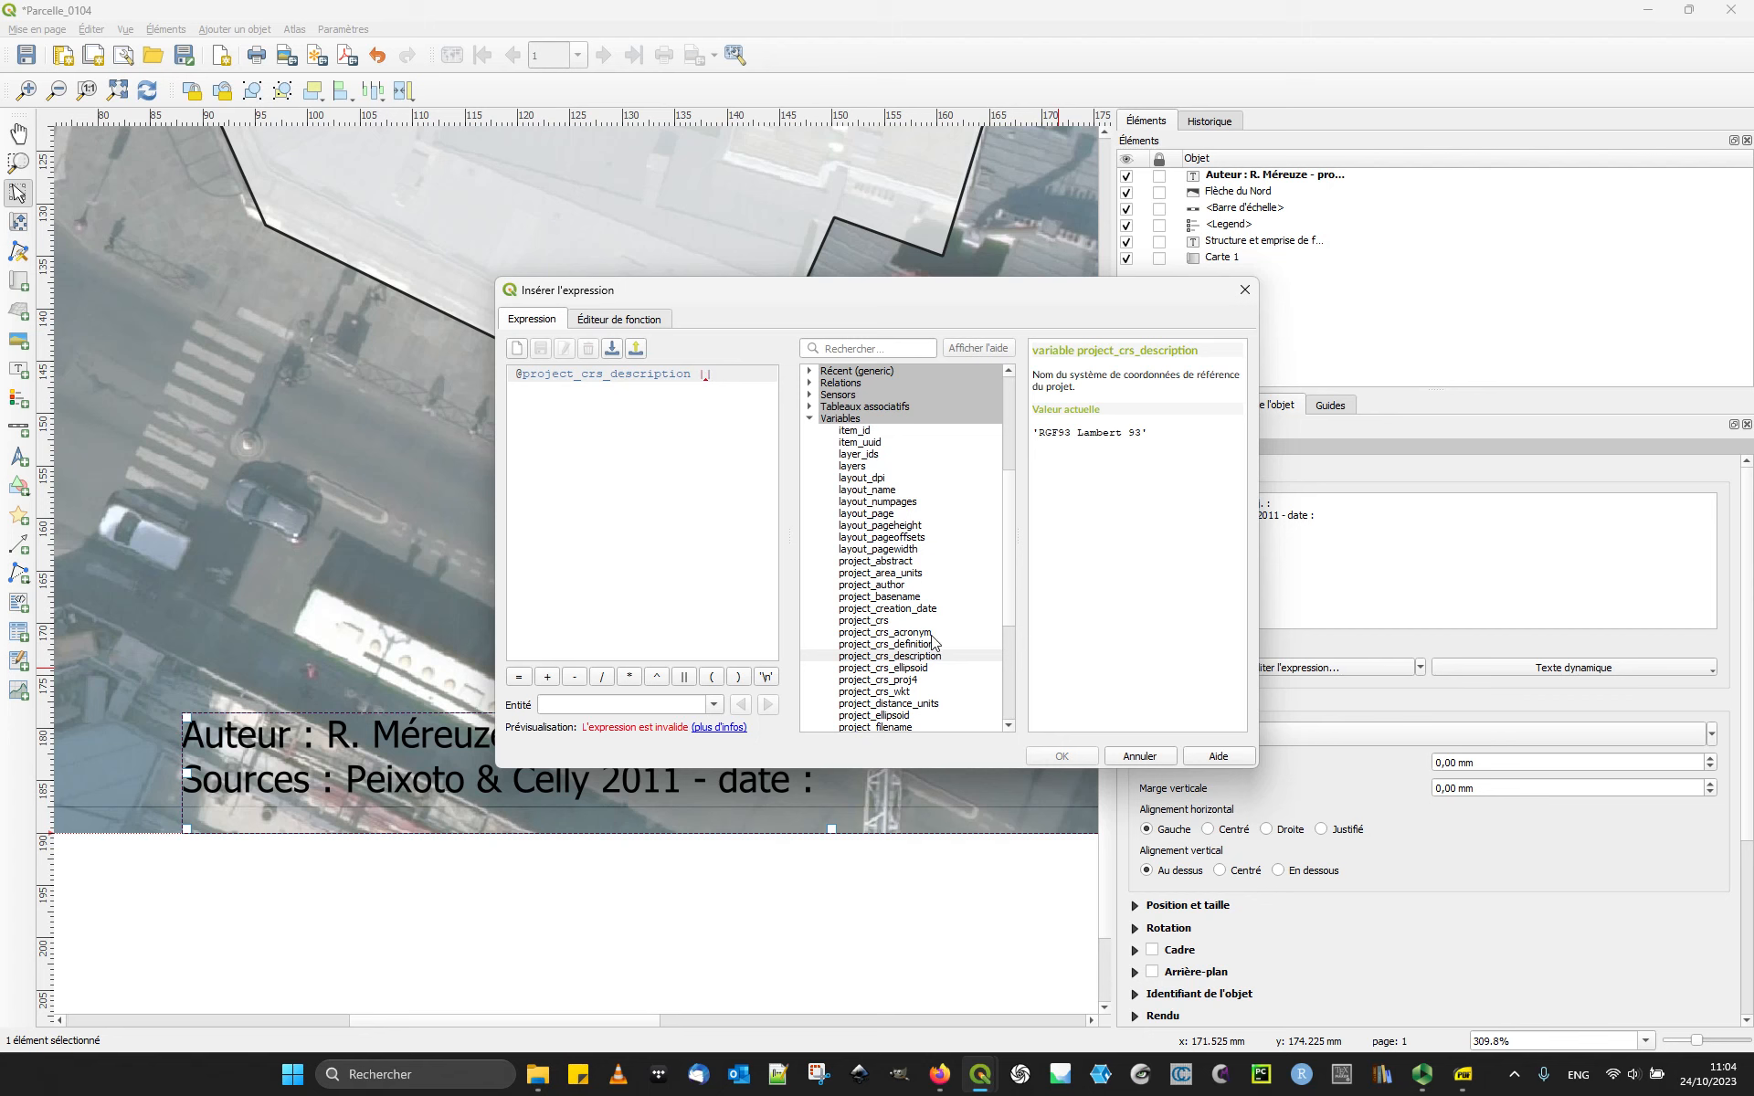
double_click(919, 622)
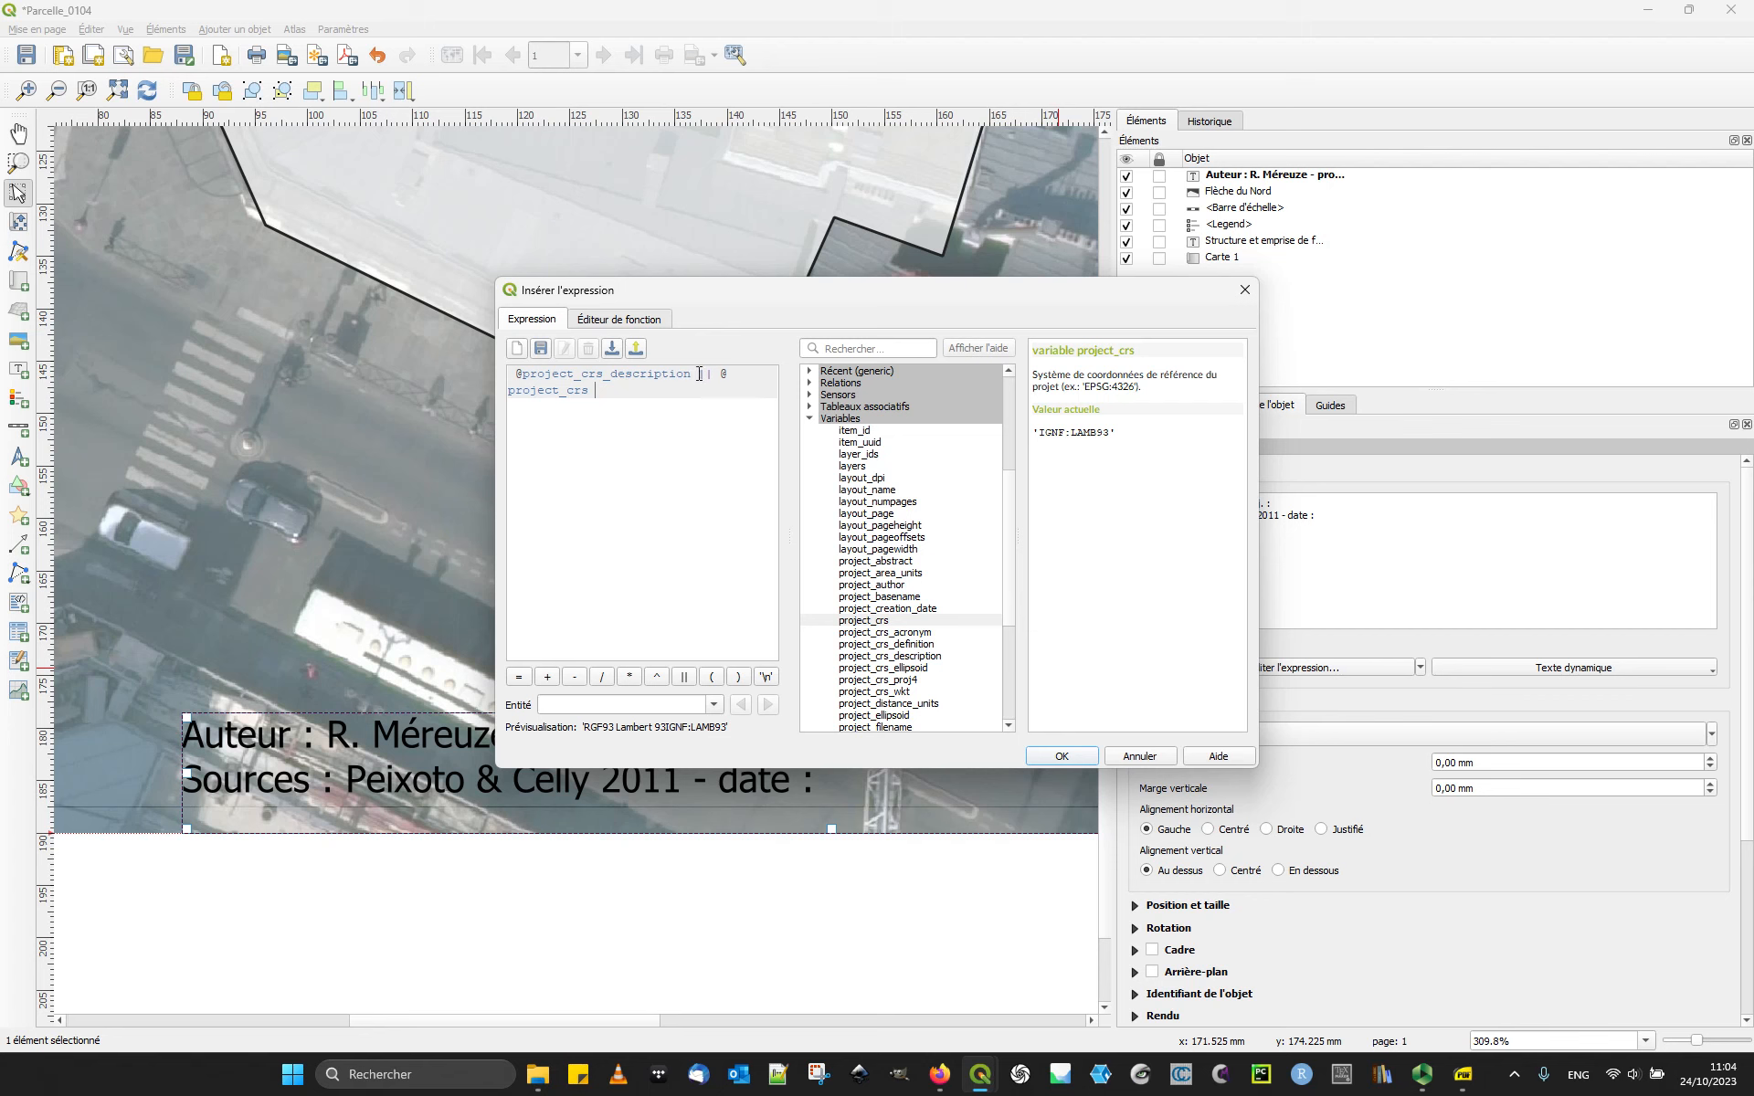
type("|")
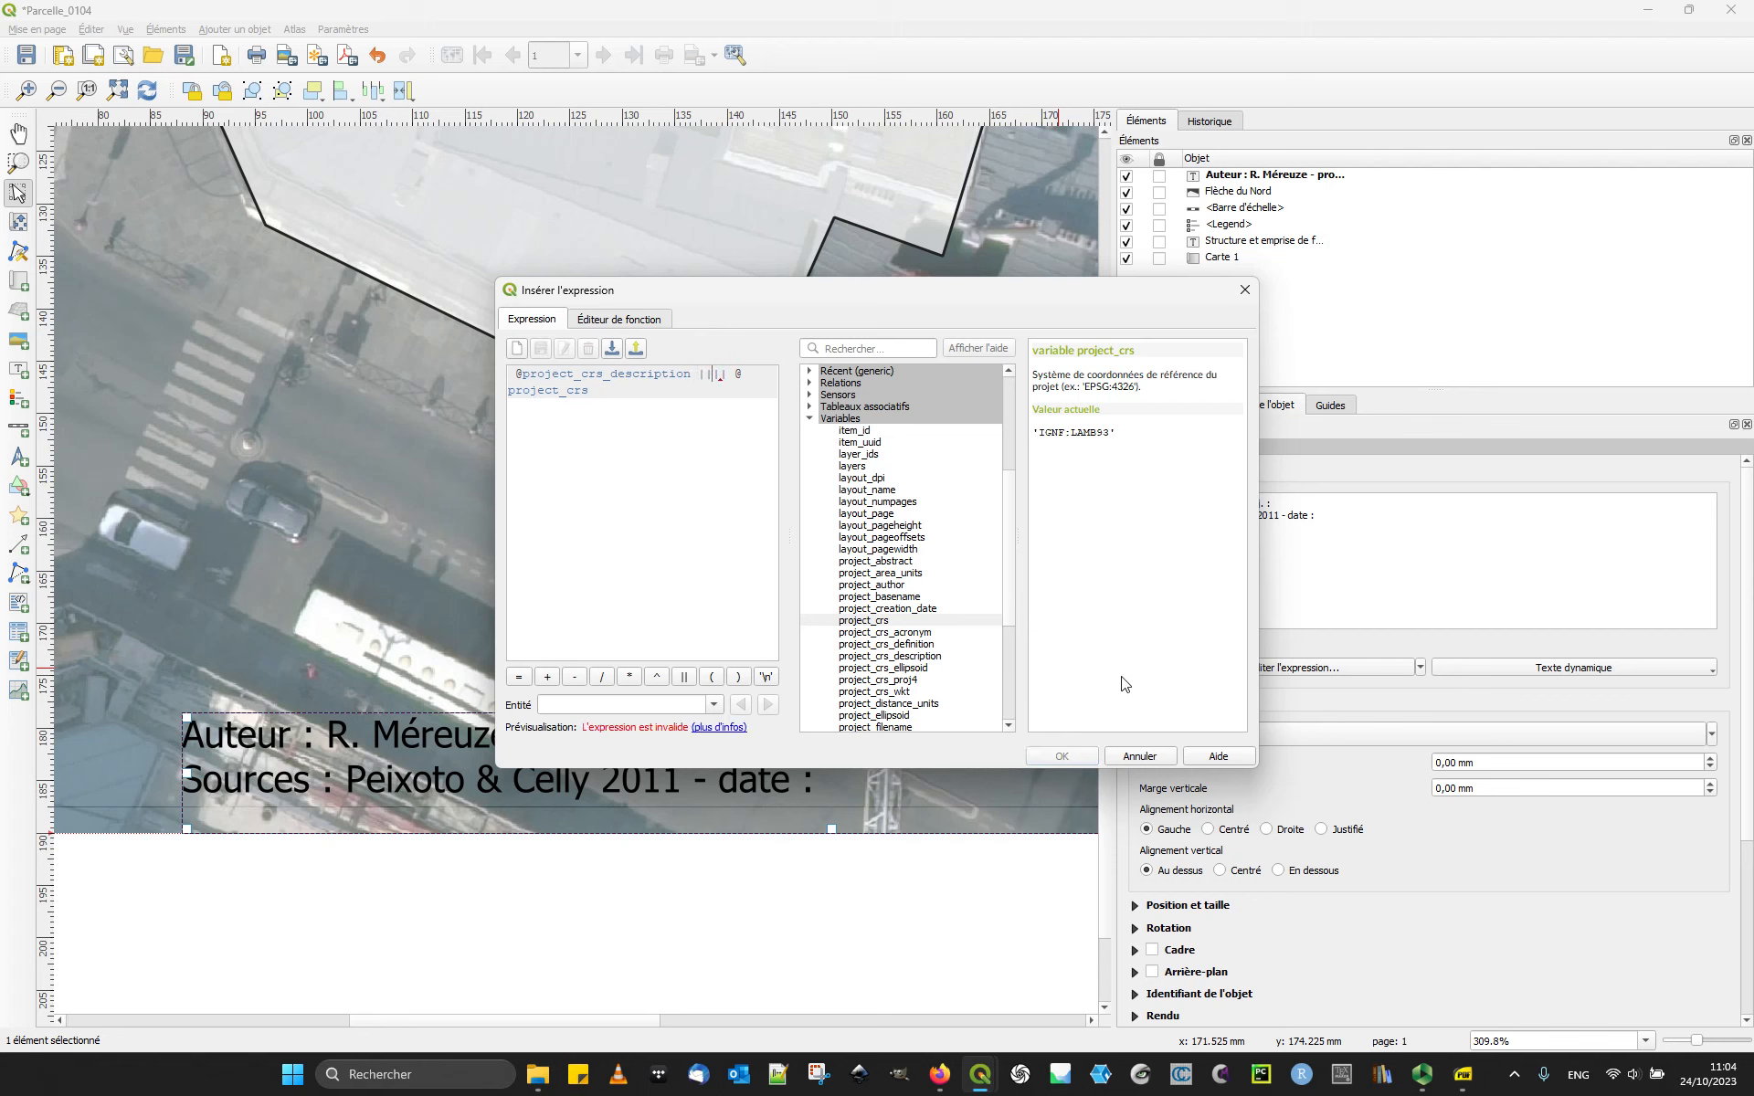
type("''")
type(" -")
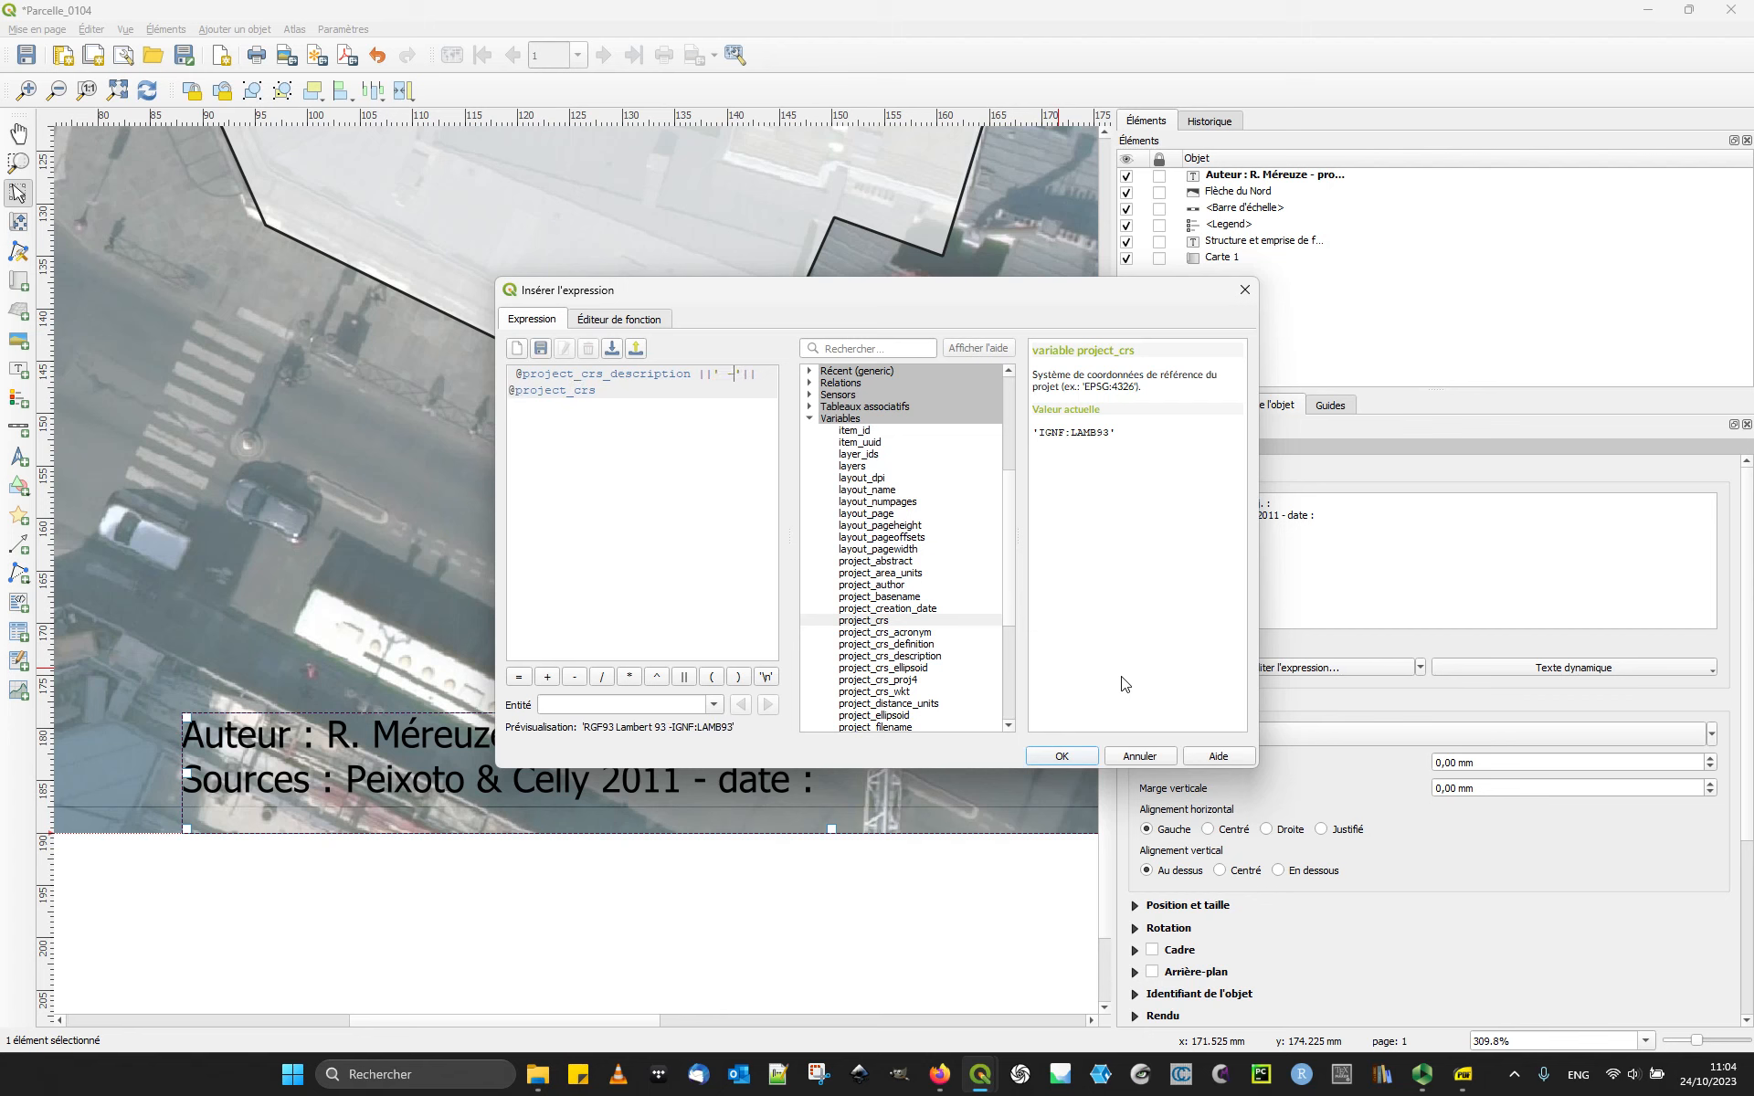
left_click_drag(714, 375, 749, 375)
left_click(697, 485)
left_click_drag(514, 373, 633, 374)
left_click(648, 374)
left_click(691, 373)
key("Delete")
left_click_drag(705, 374, 759, 374)
left_click(631, 478)
left_click(1055, 759)
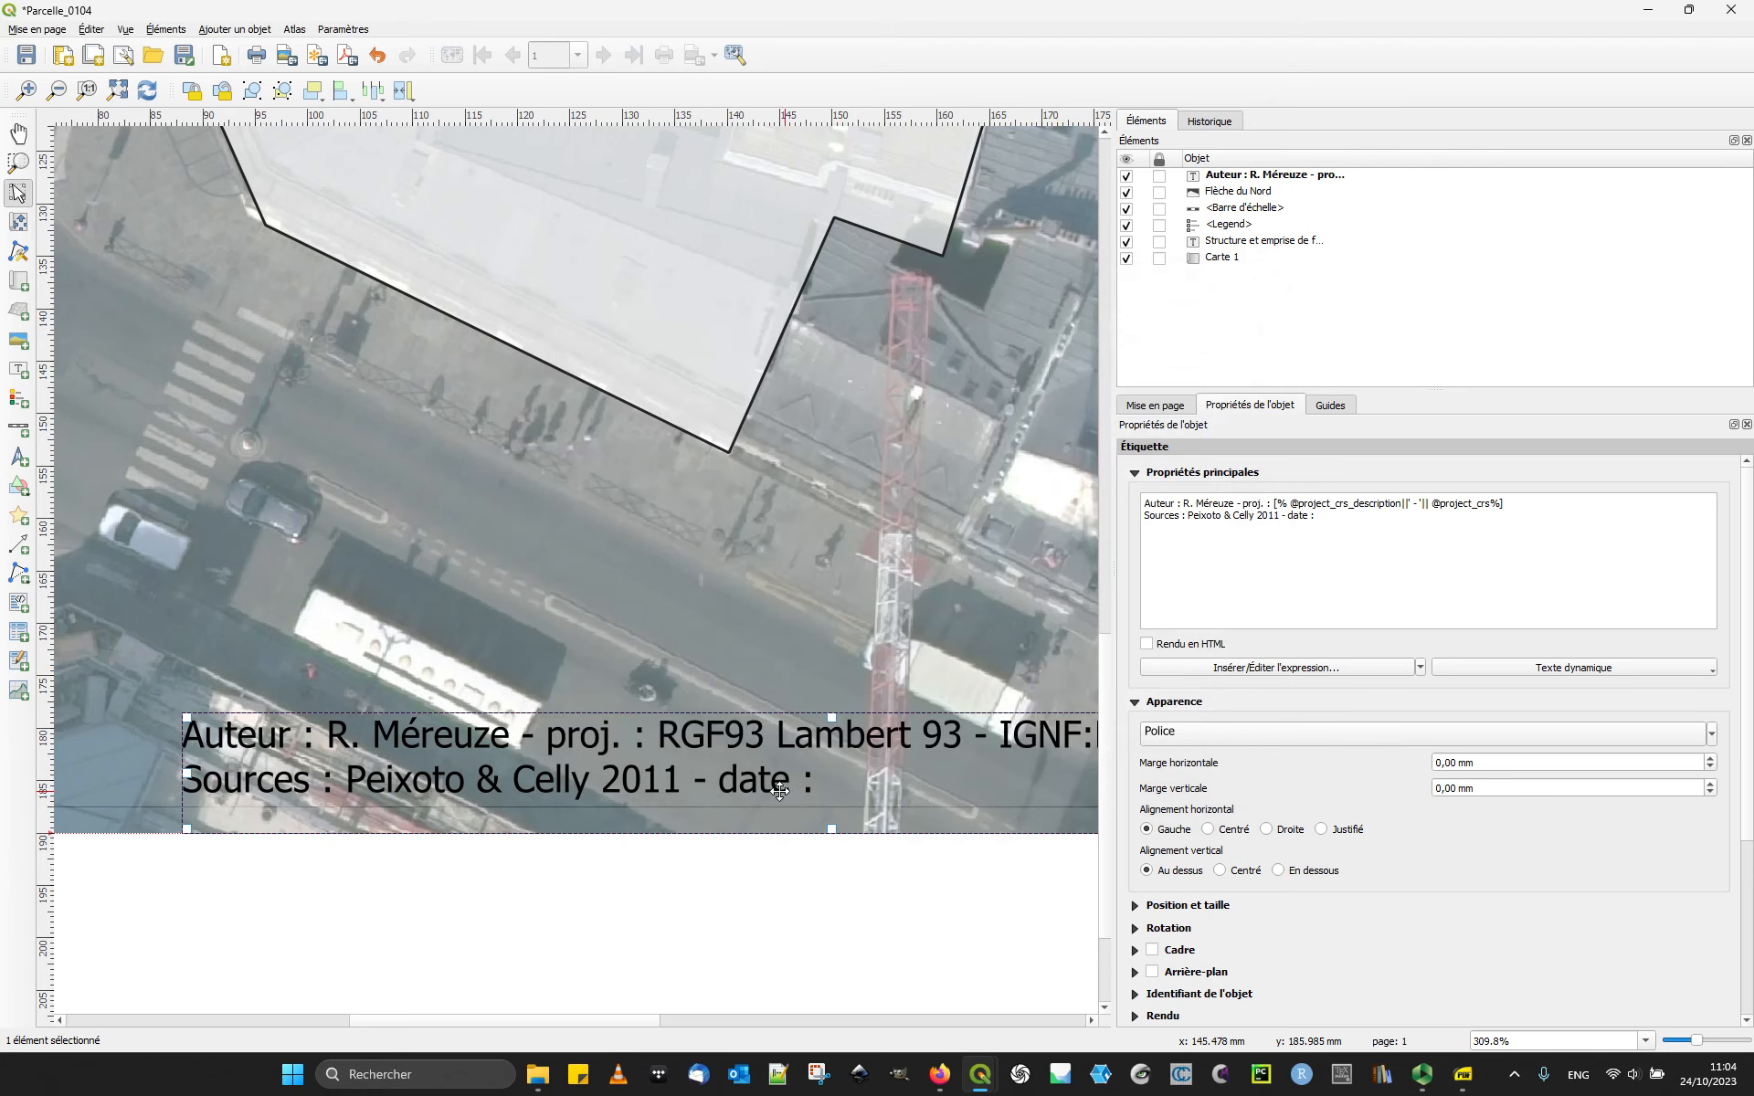
Step: Highlight the inserted expression in the label text and narrow the properties panel to show the whole label
scroll(772, 792, "down", 2)
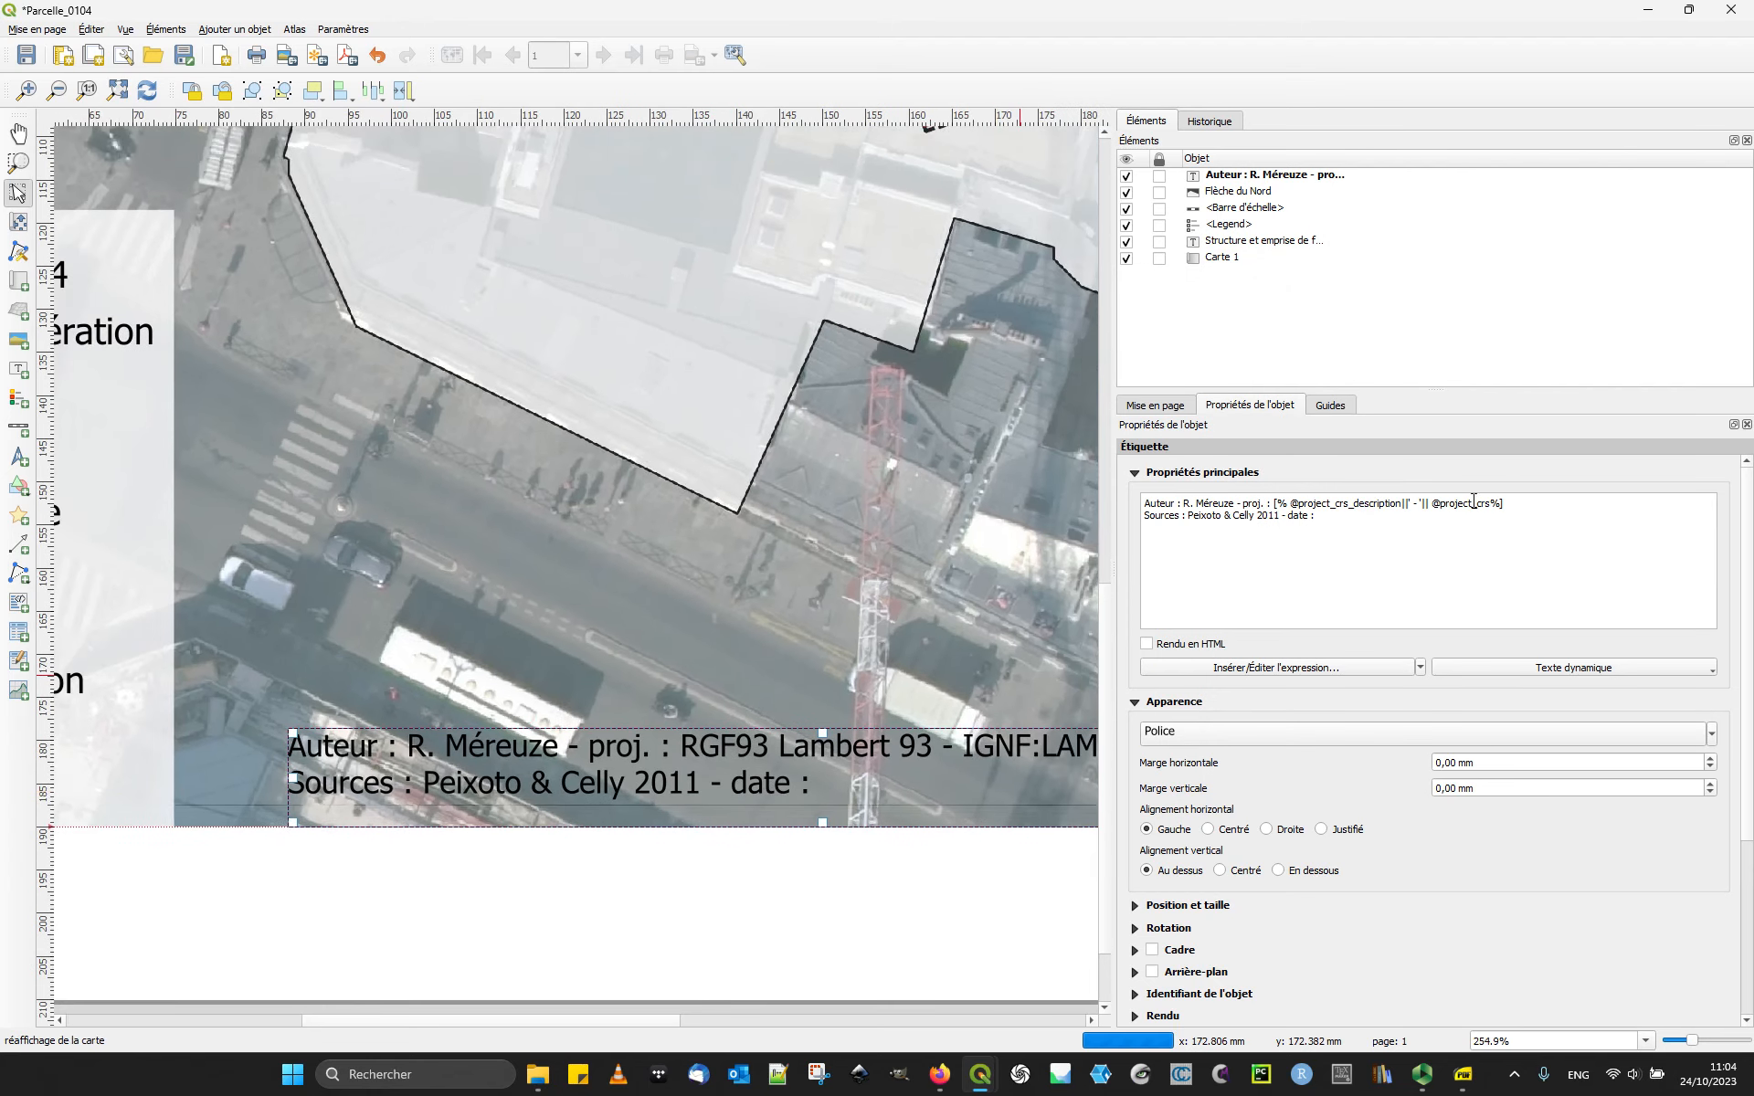
left_click_drag(1274, 502, 1505, 503)
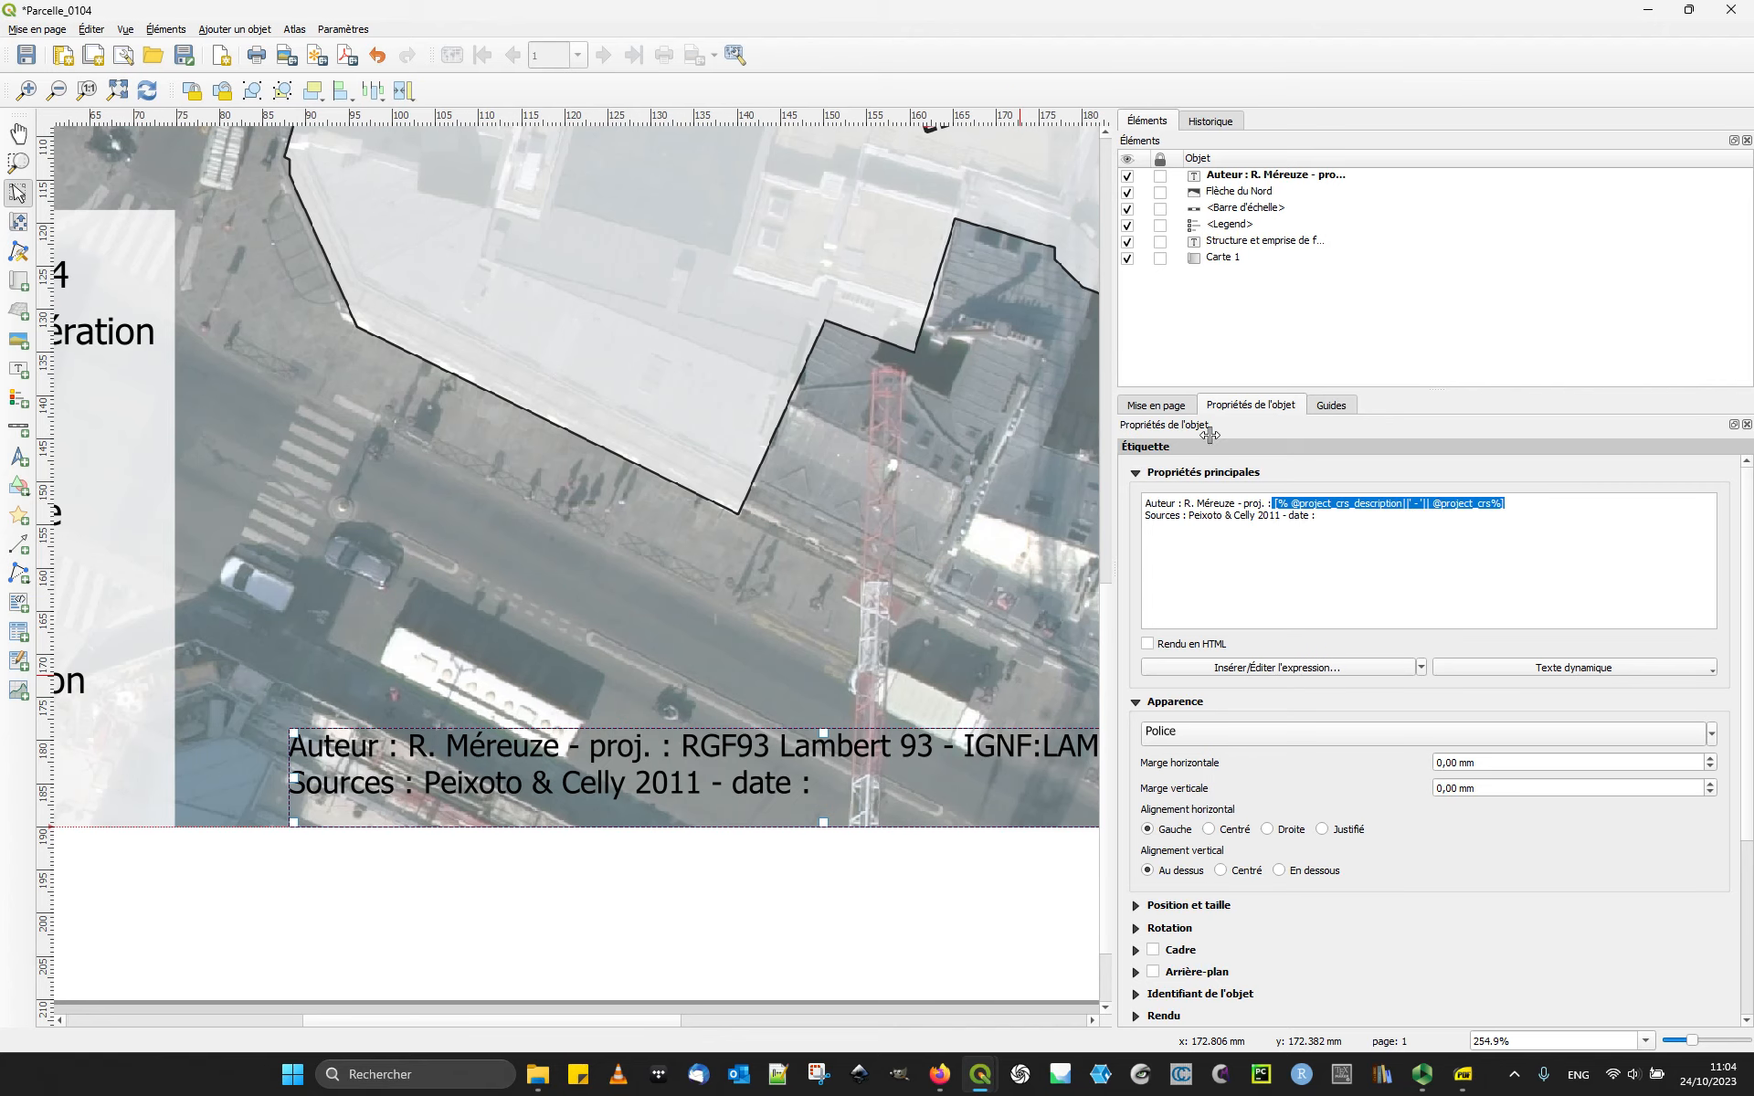
left_click_drag(1113, 431, 1321, 432)
left_click_drag(913, 802, 787, 776)
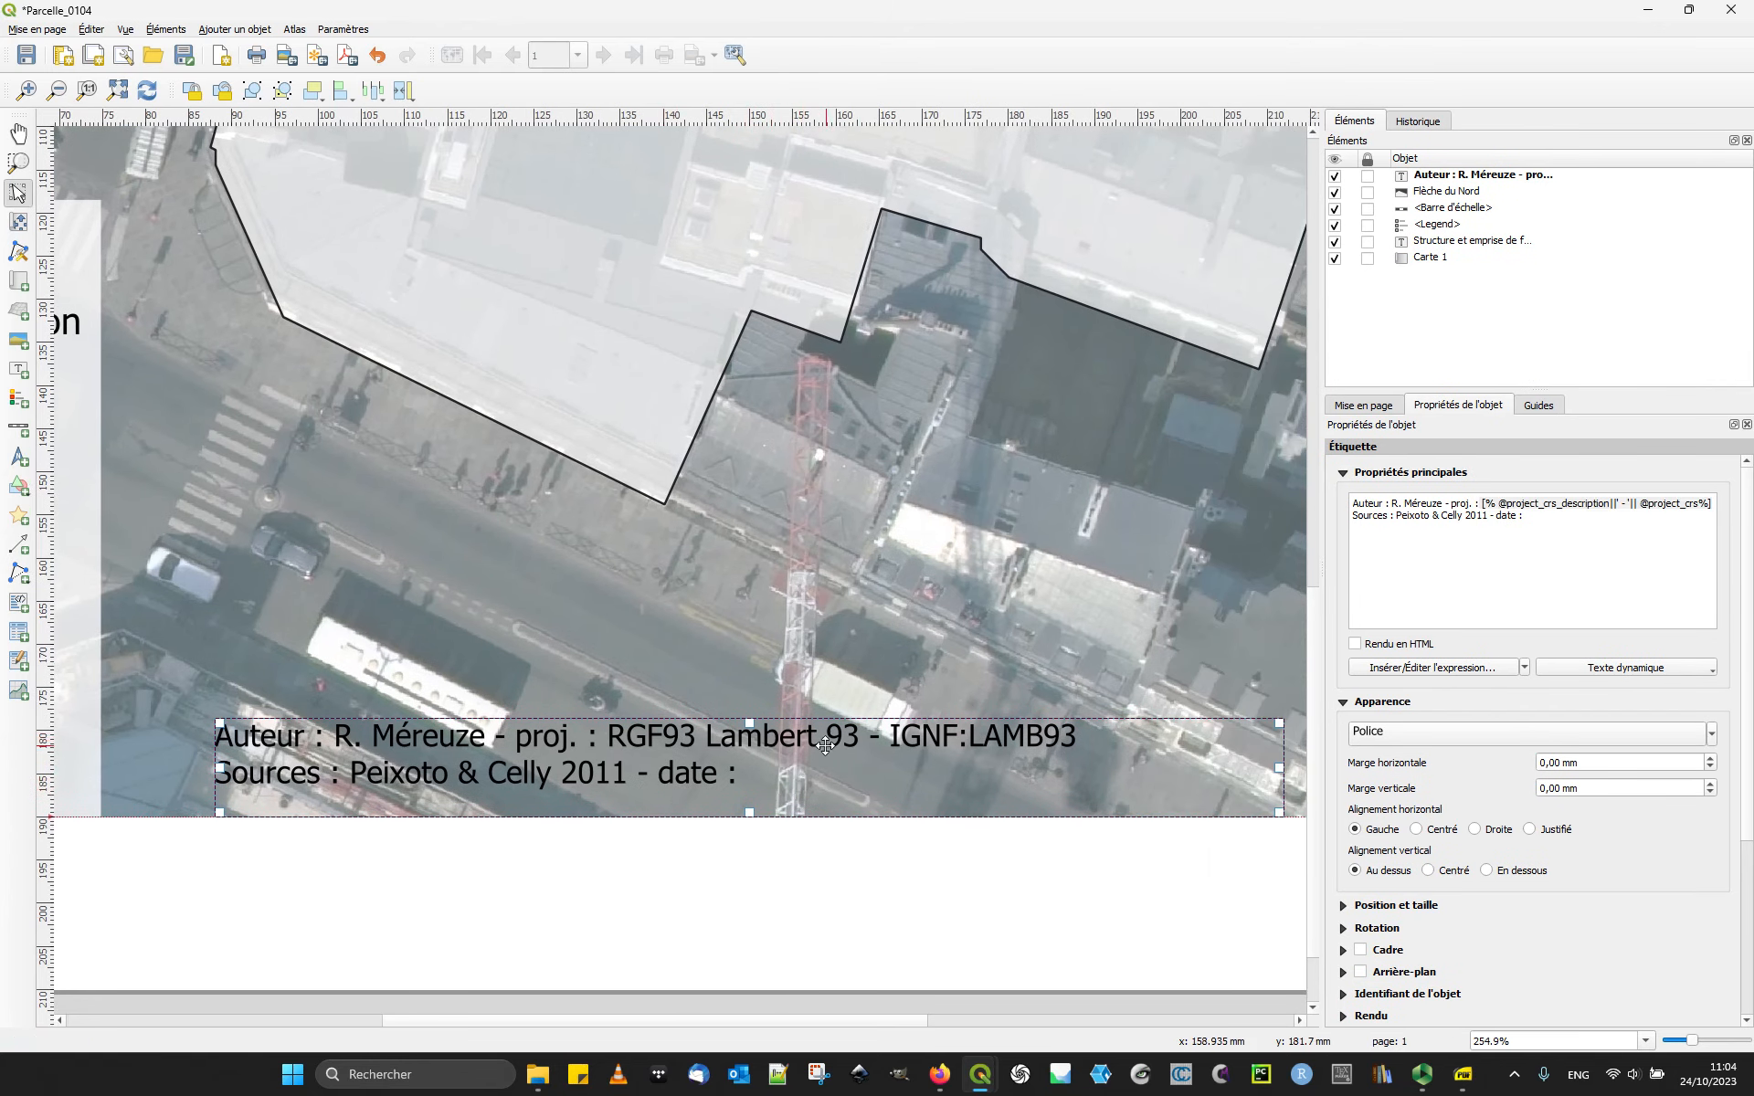
left_click_drag(1001, 743, 778, 731)
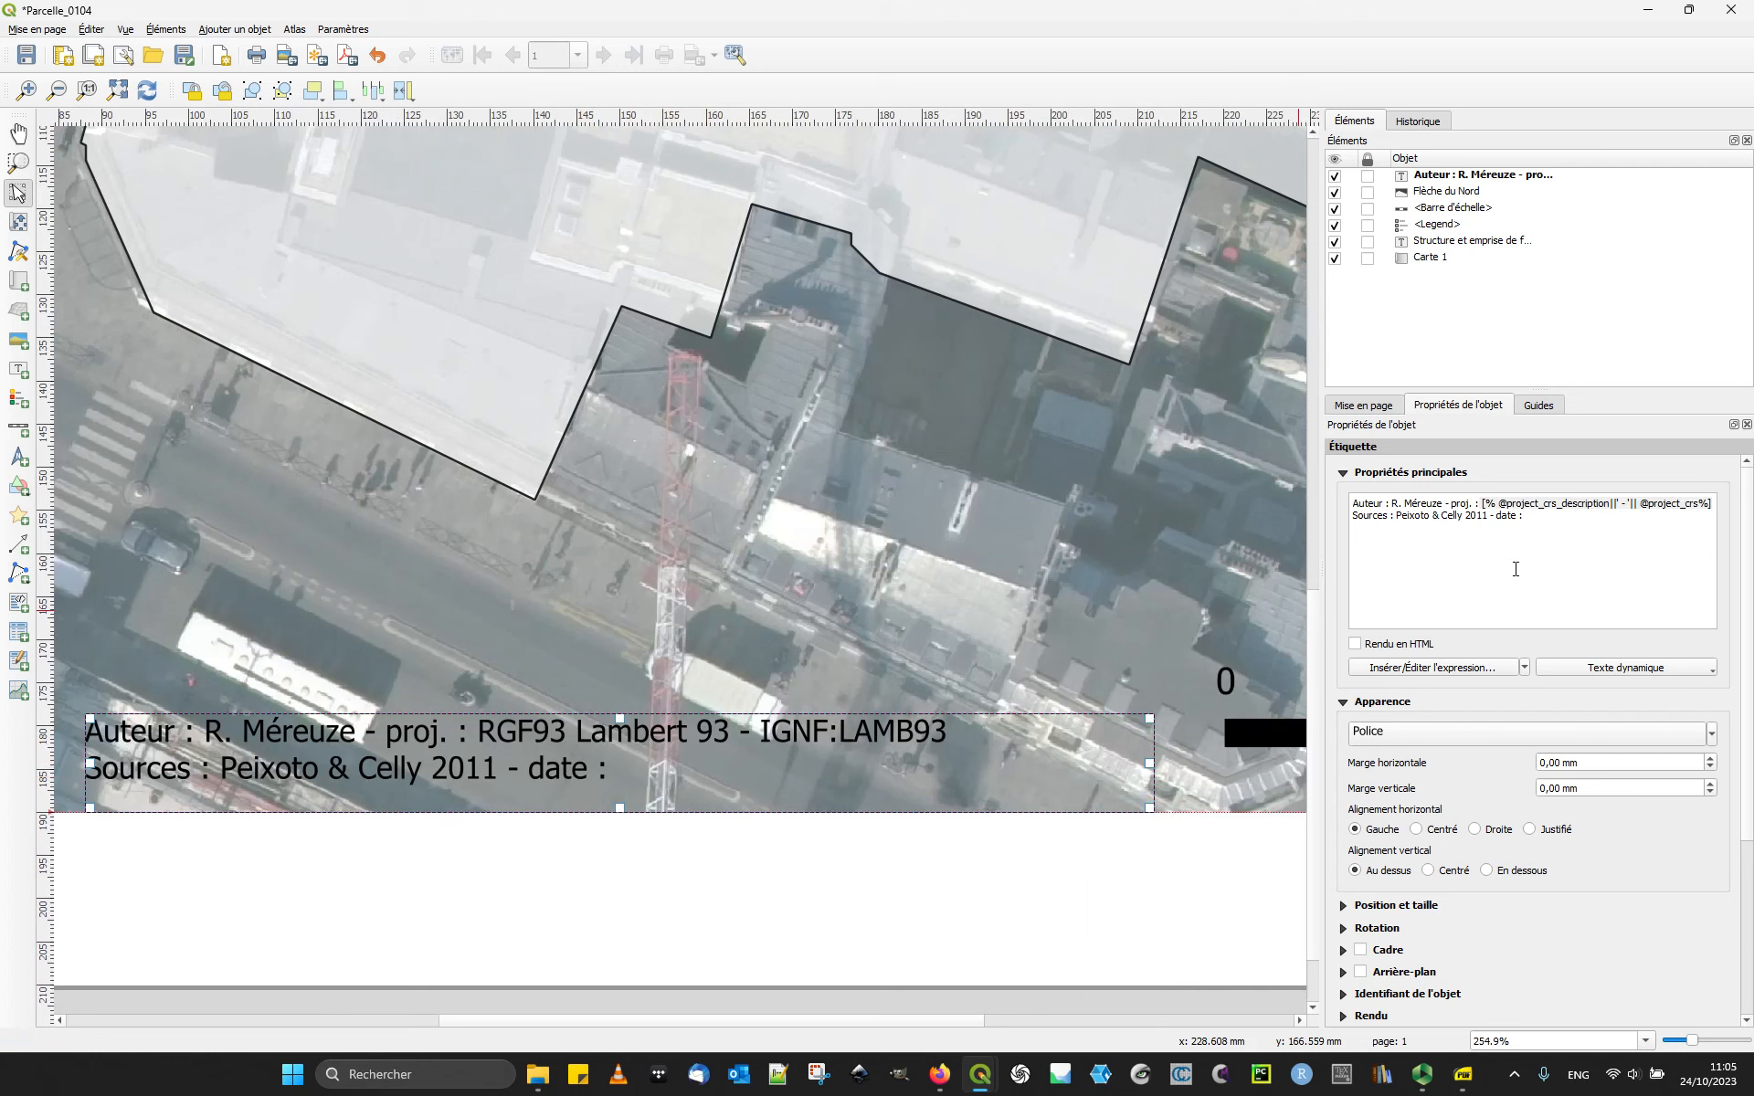
Step: Start a new expression after "date :" in the label with the format_date function
left_click(1576, 522)
left_click(1396, 673)
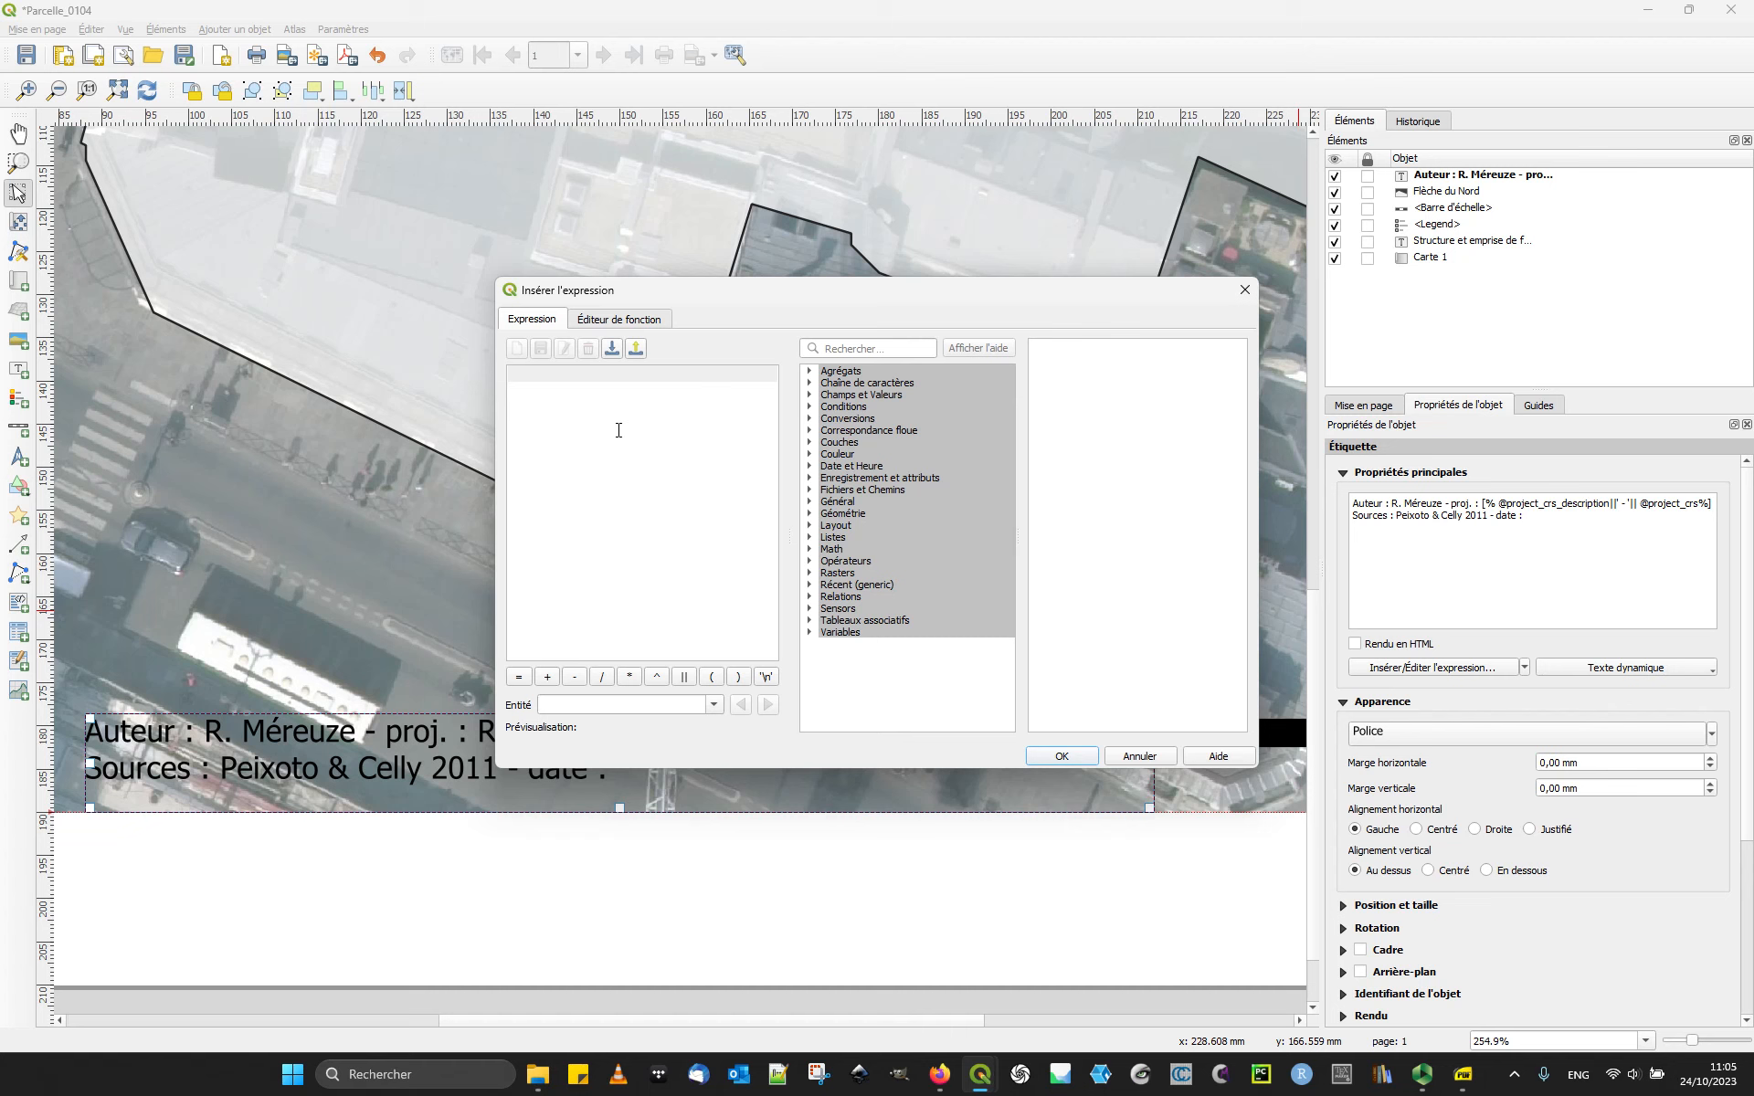
type("form")
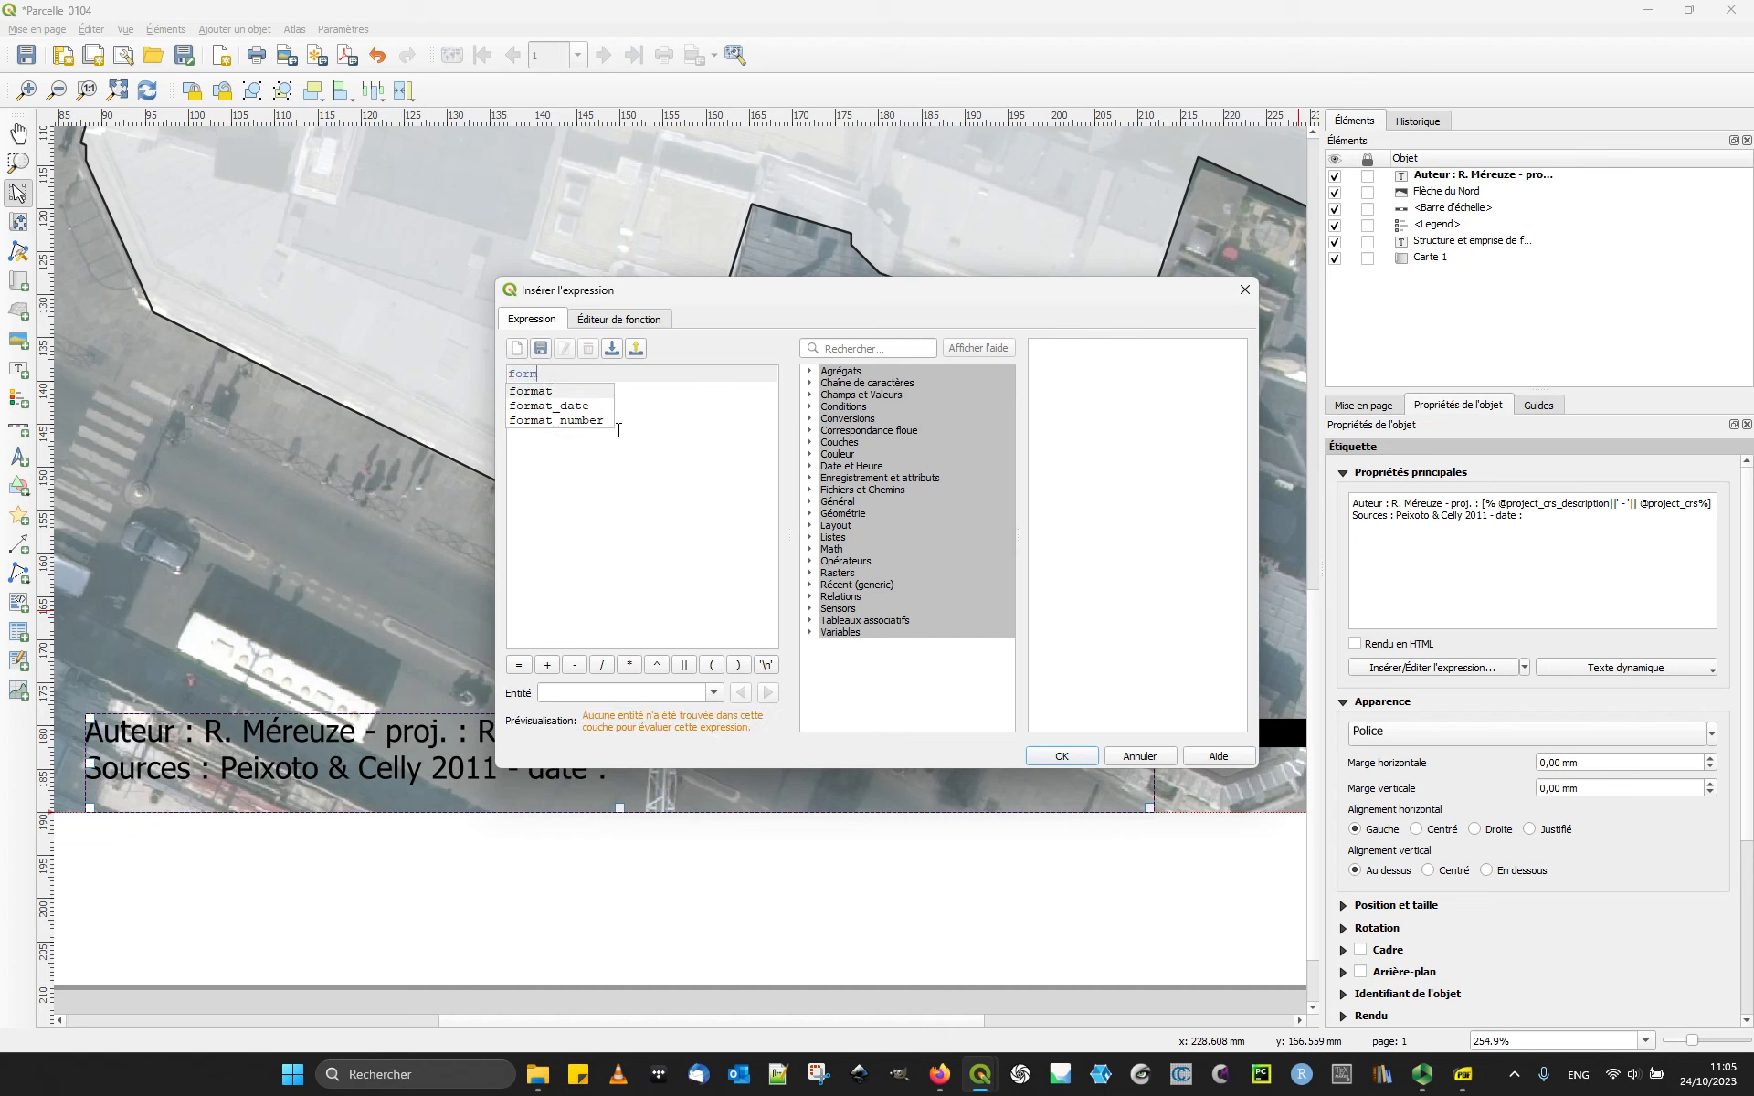
double_click(562, 410)
Step: Look up the format_date function's help, widen the expression dialog and examine its datetime and format arguments
left_click(891, 347)
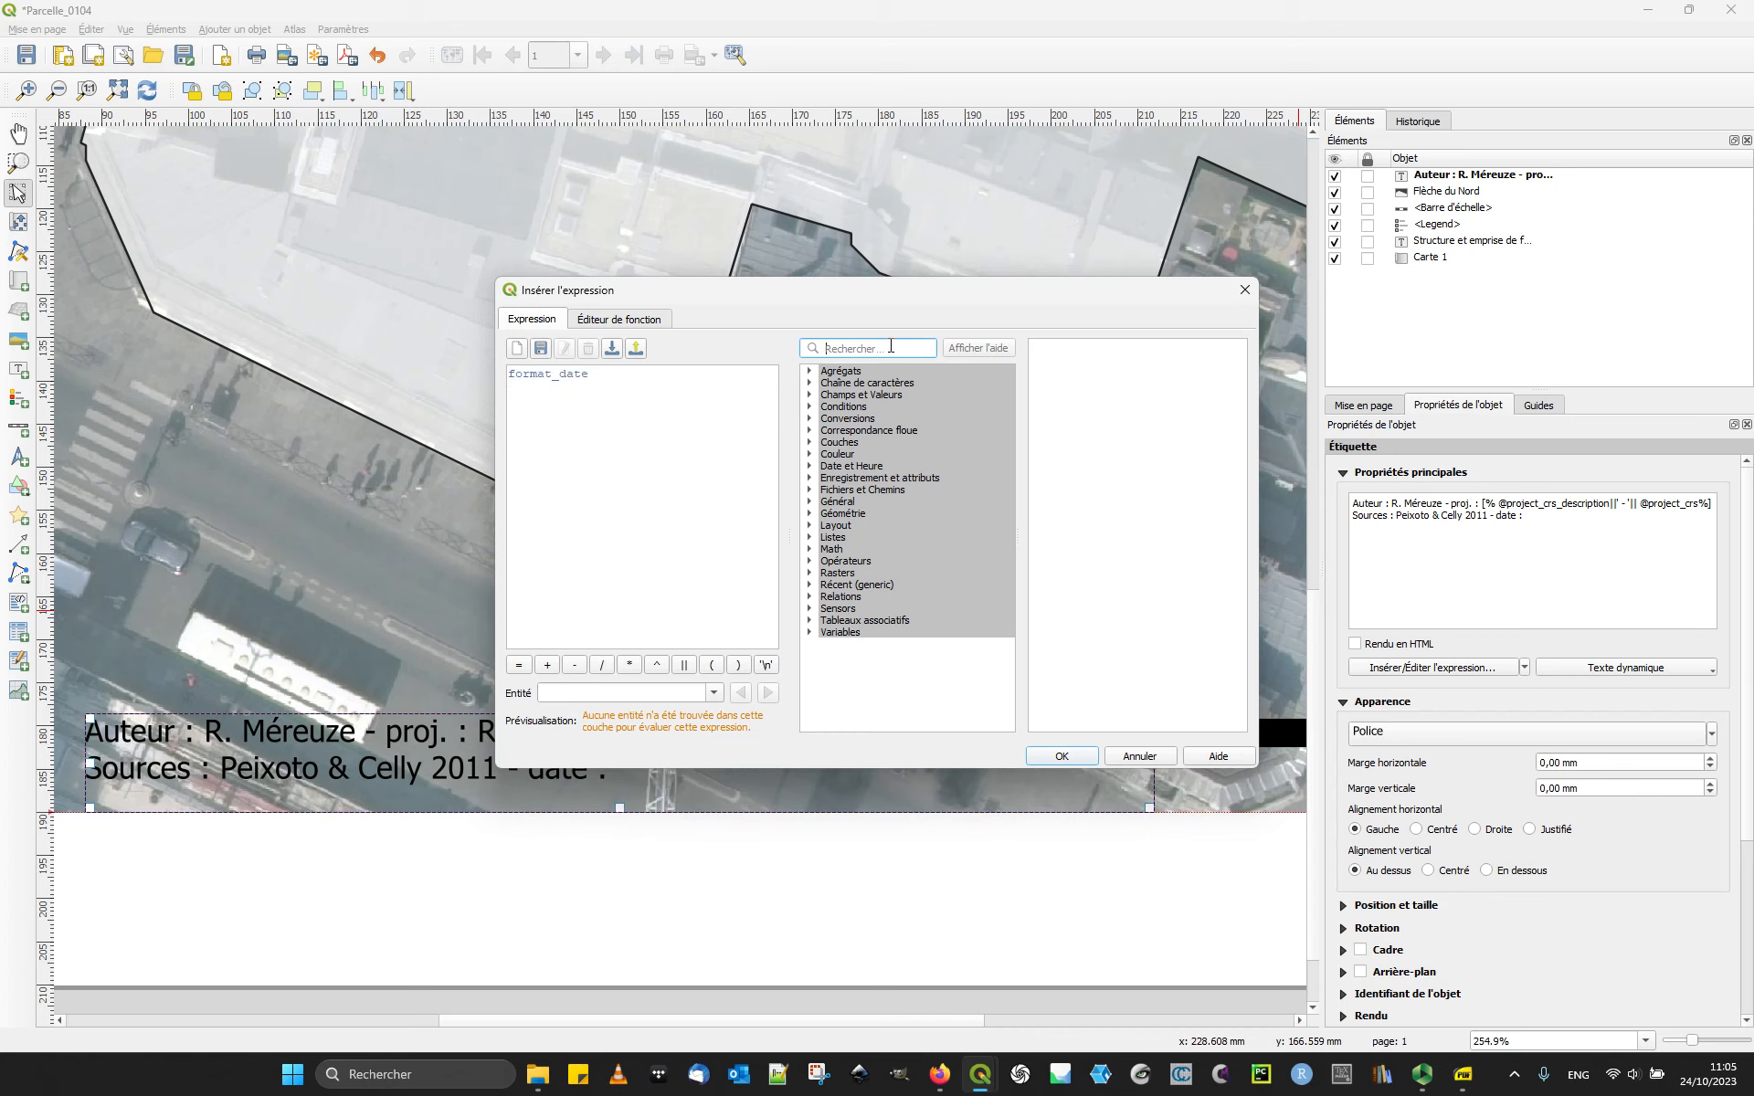
type("forma")
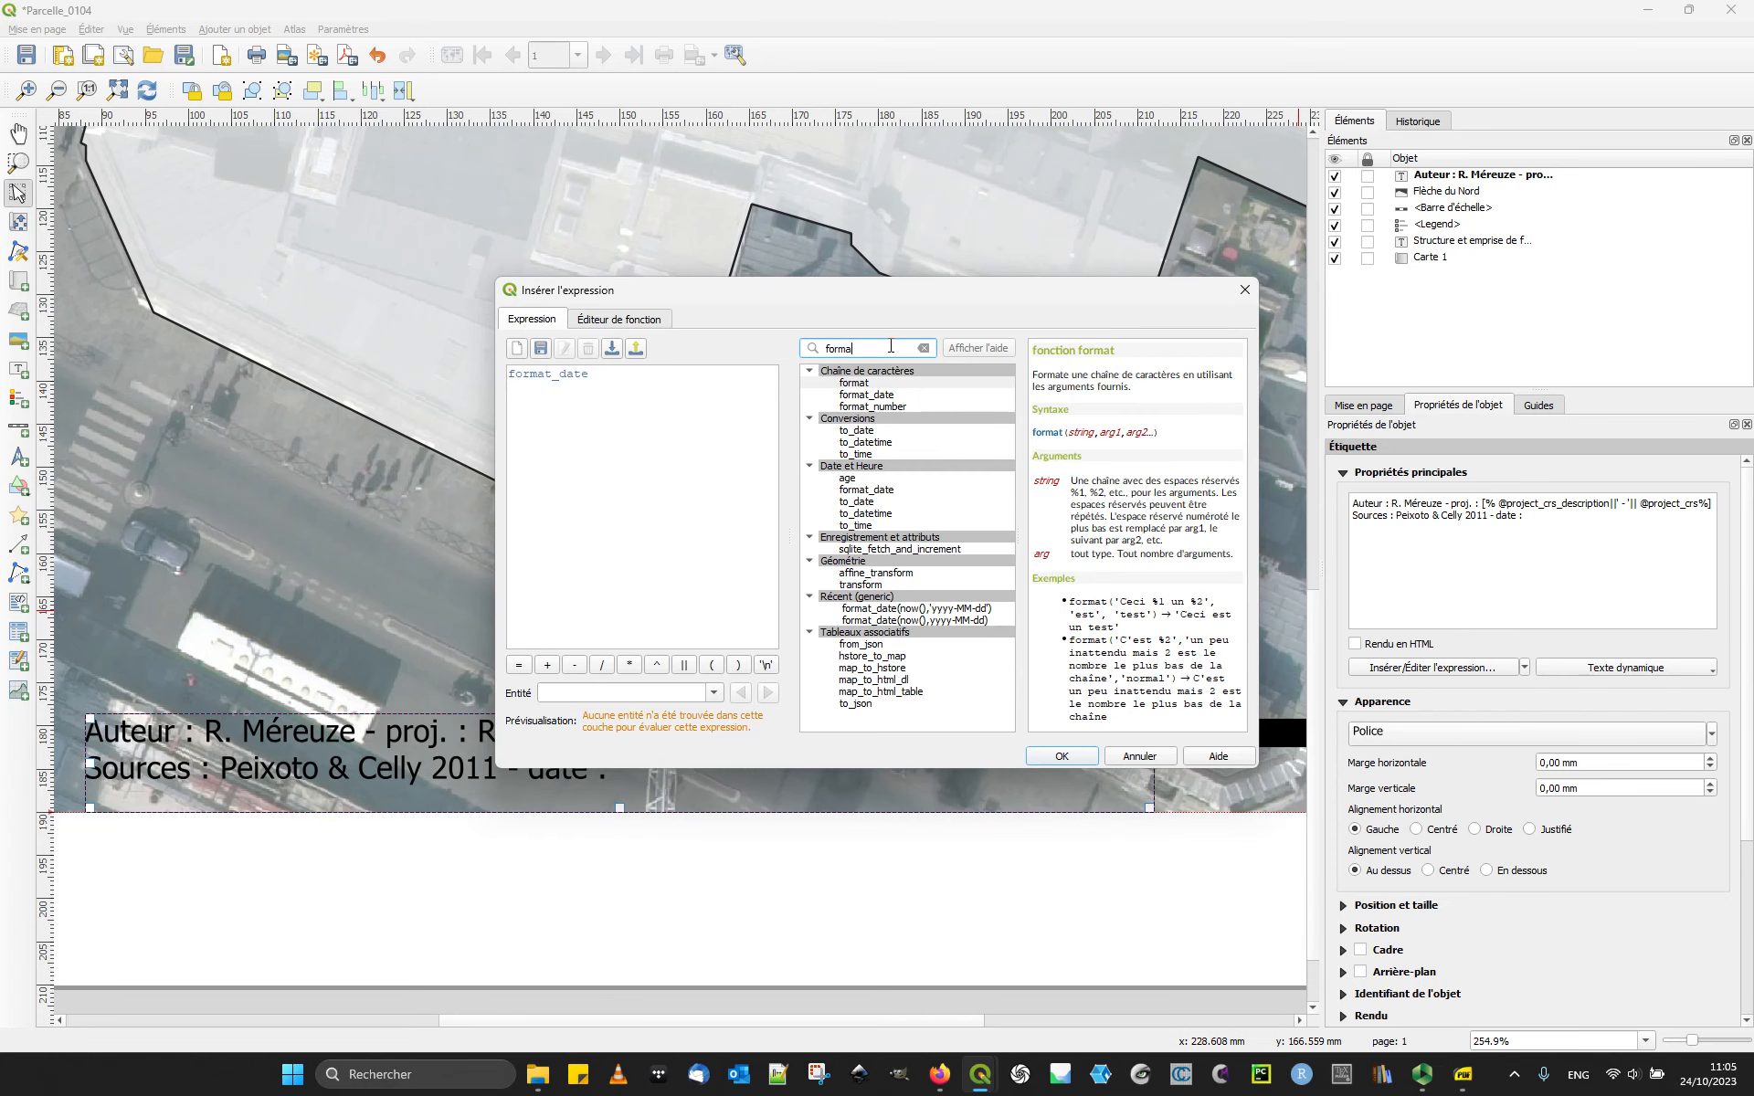
left_click(883, 396)
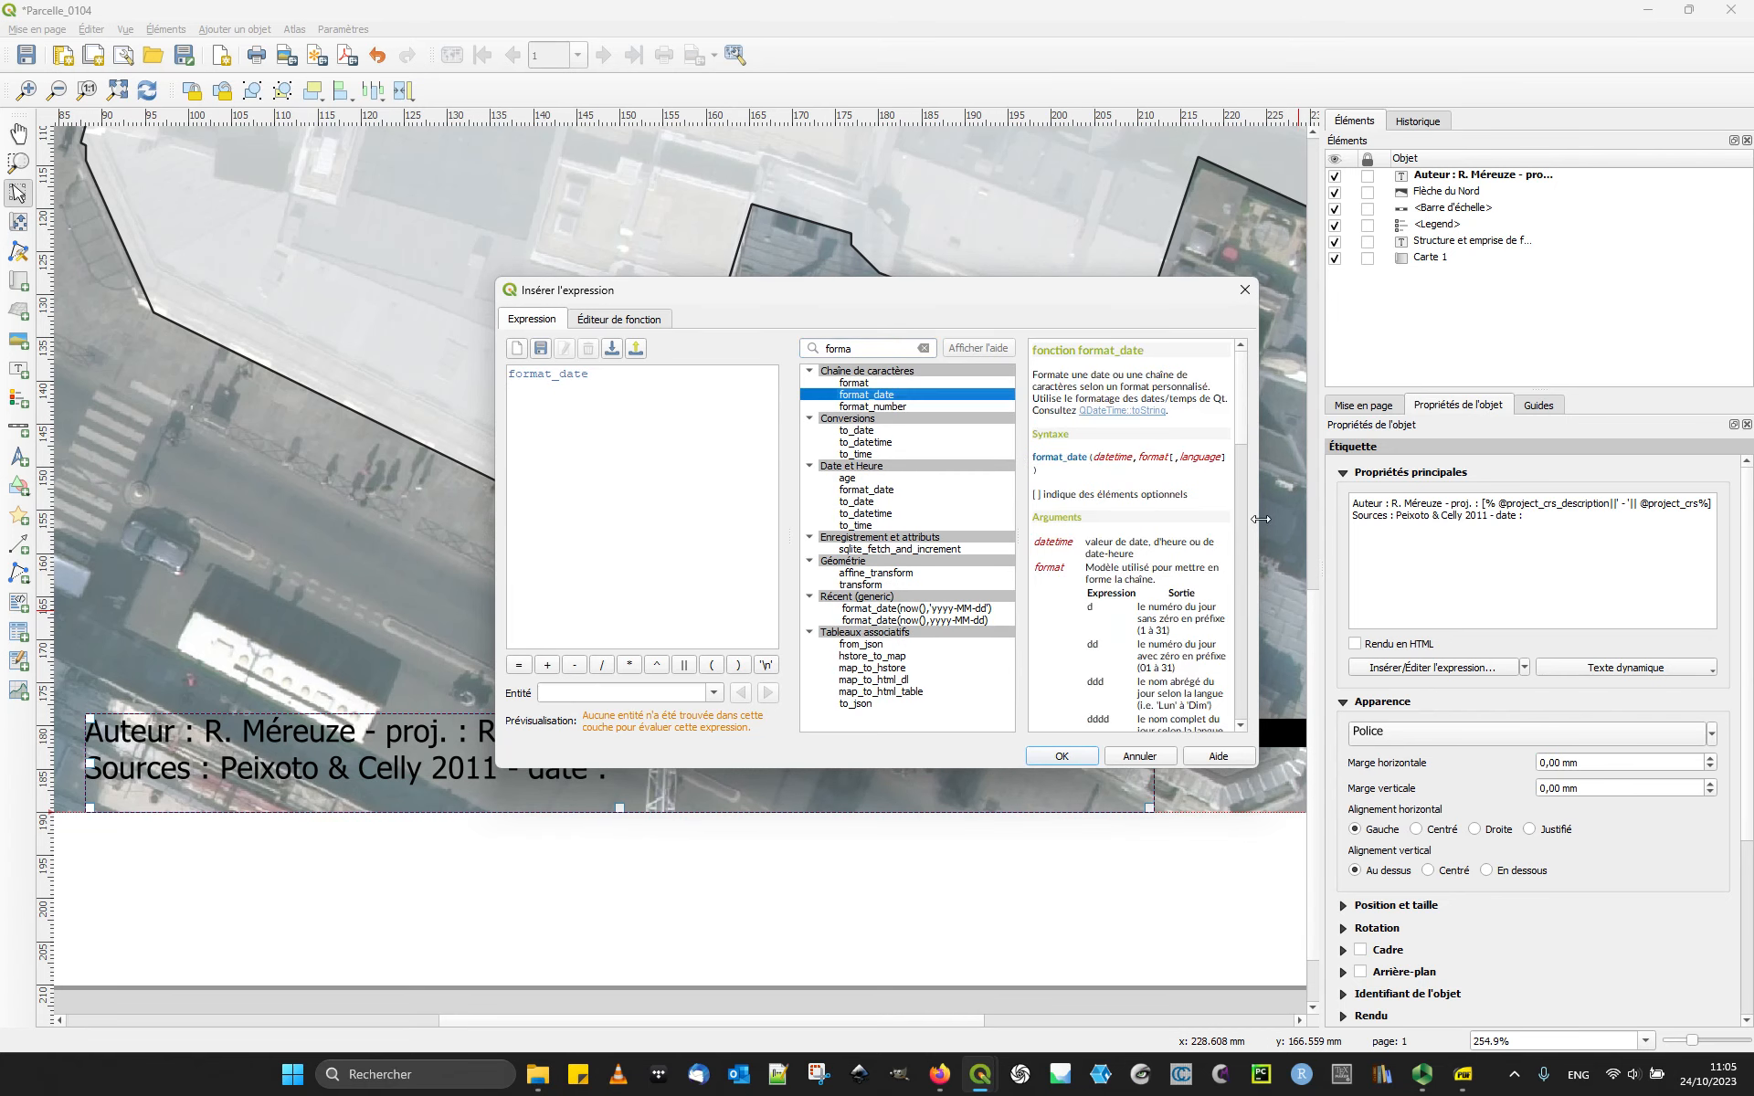
left_click_drag(1267, 529, 1486, 537)
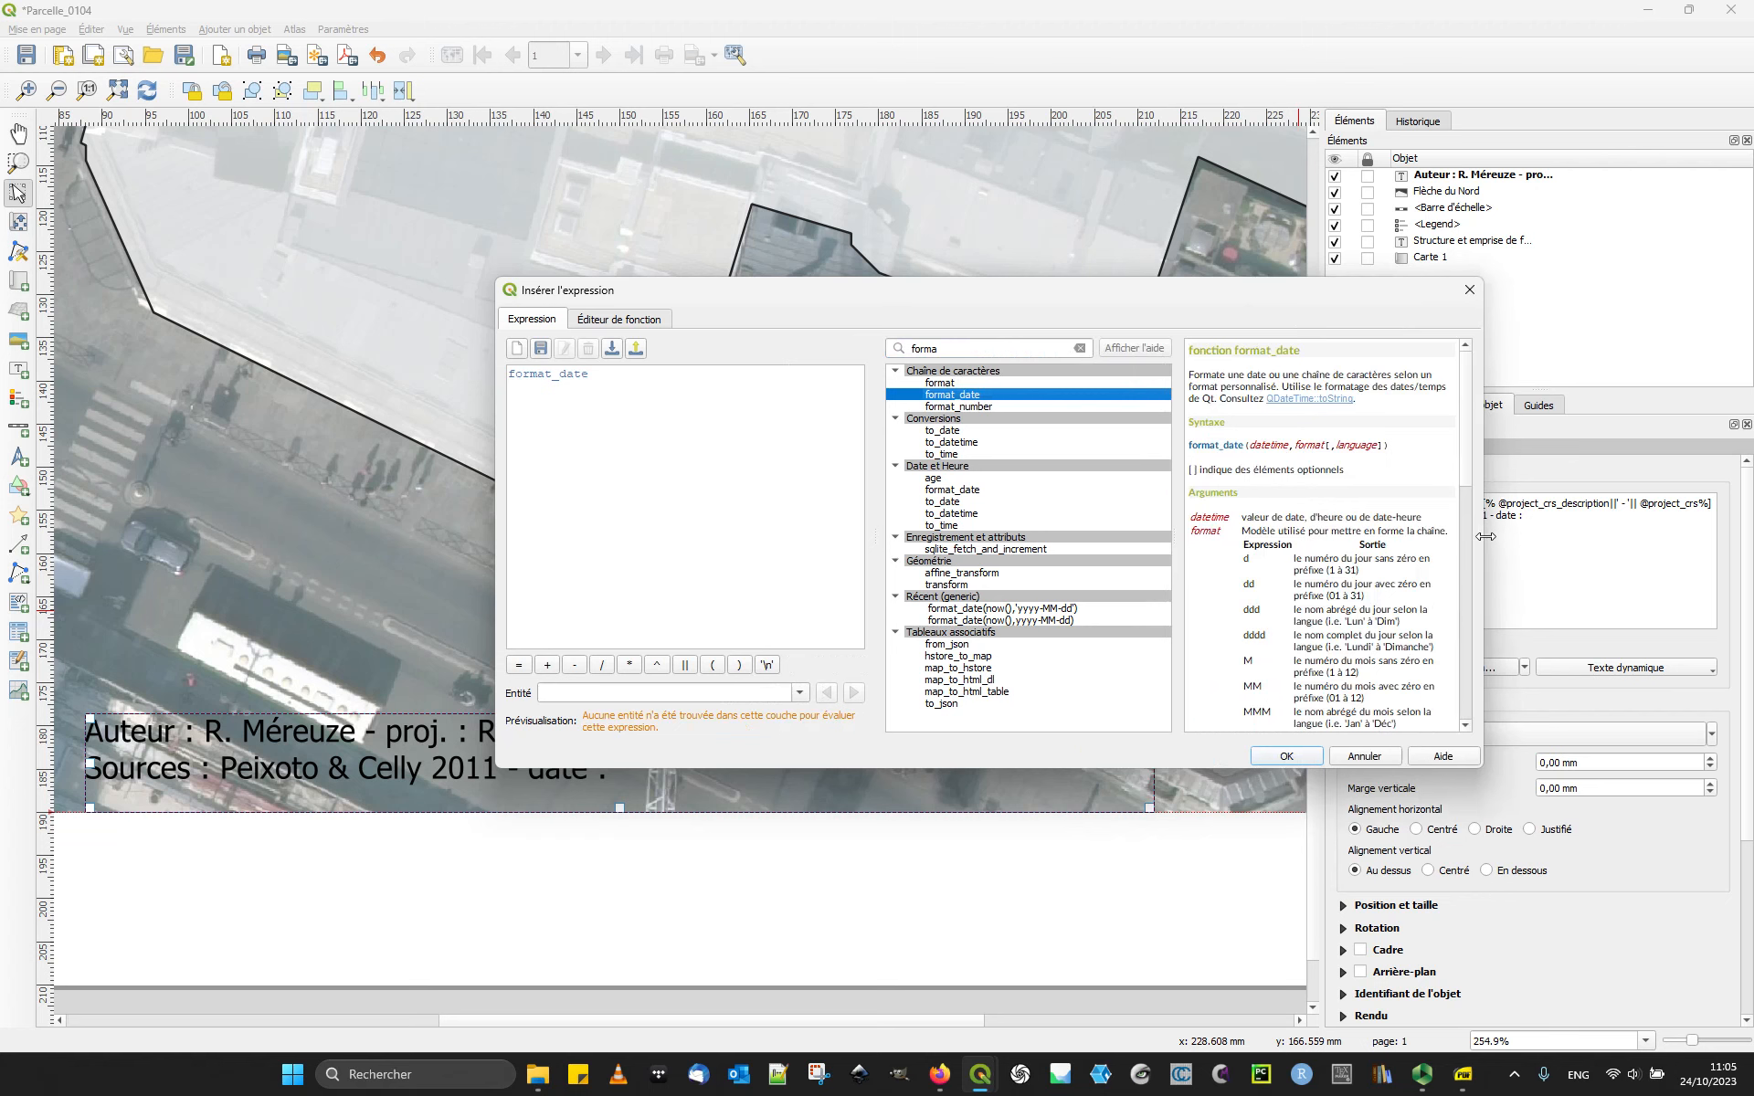
left_click(1251, 452)
left_click_drag(1251, 452, 1299, 450)
double_click(1308, 446)
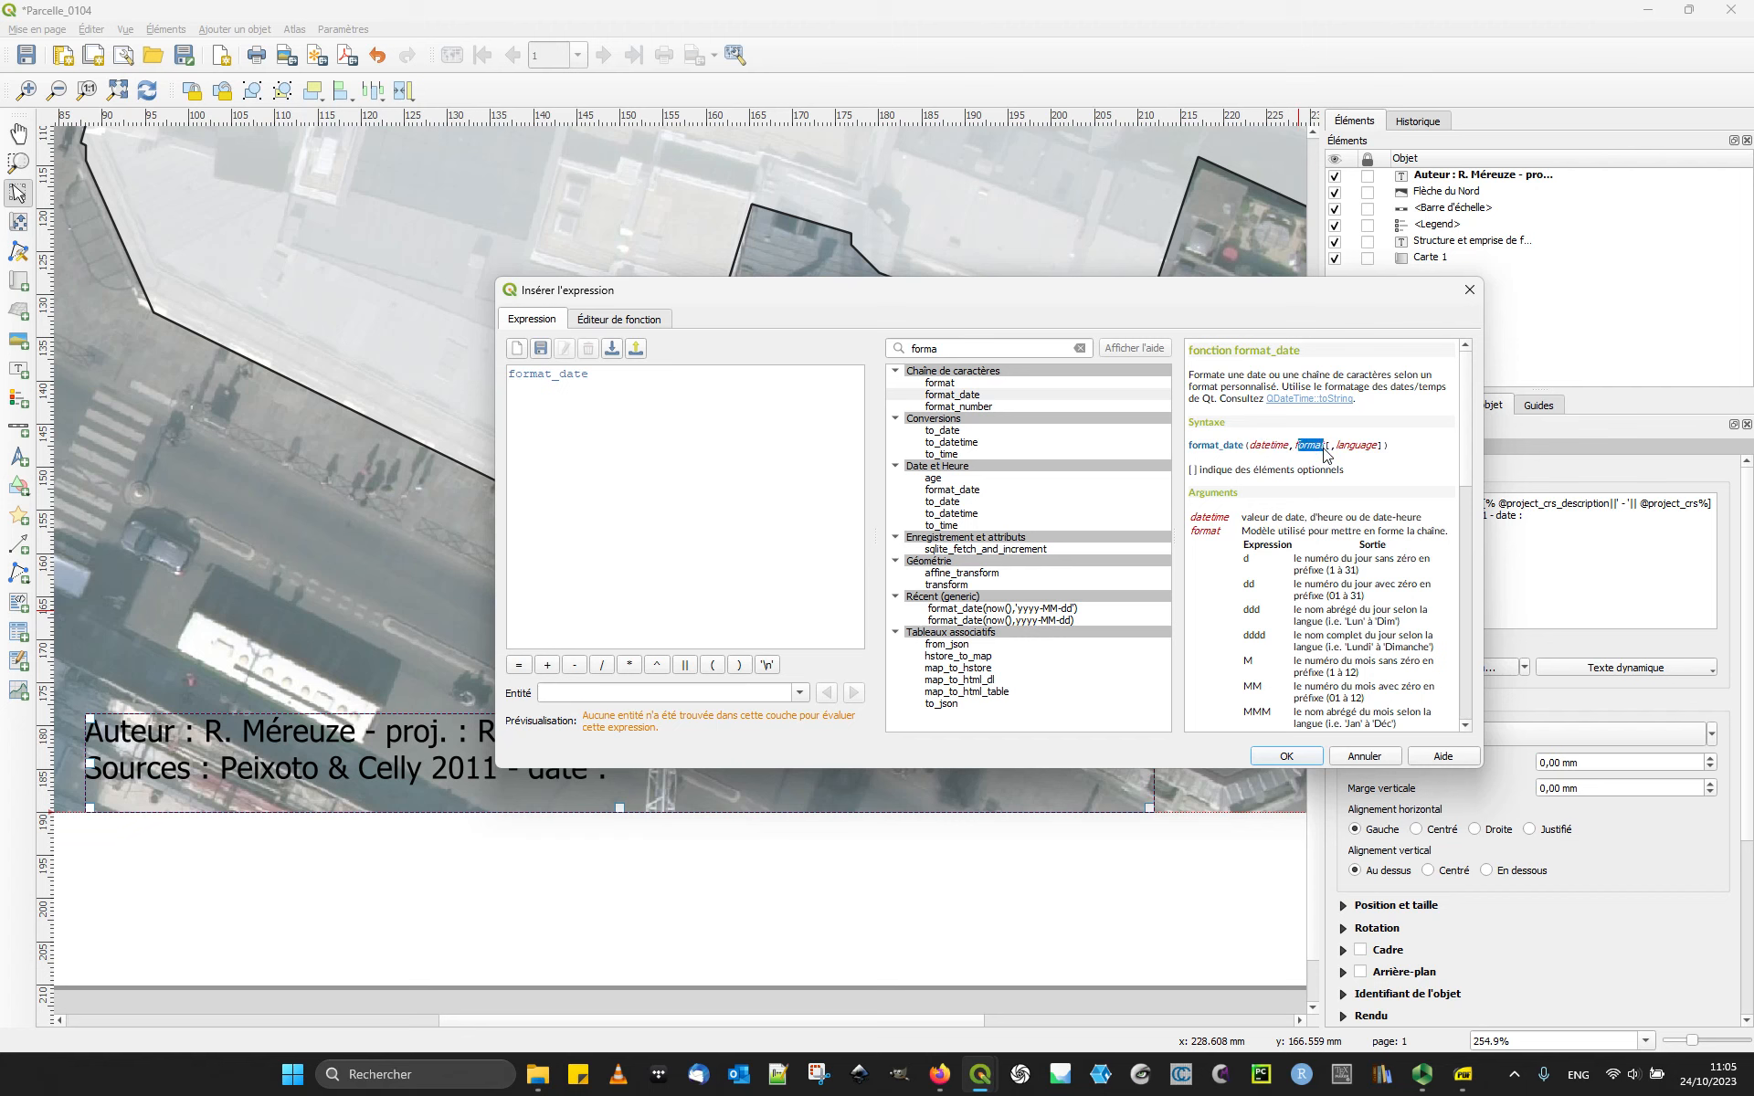
Step: Add parentheses to format_date with now() as the datetime argument, followed by a comma for the format
left_click(641, 382)
type("()")
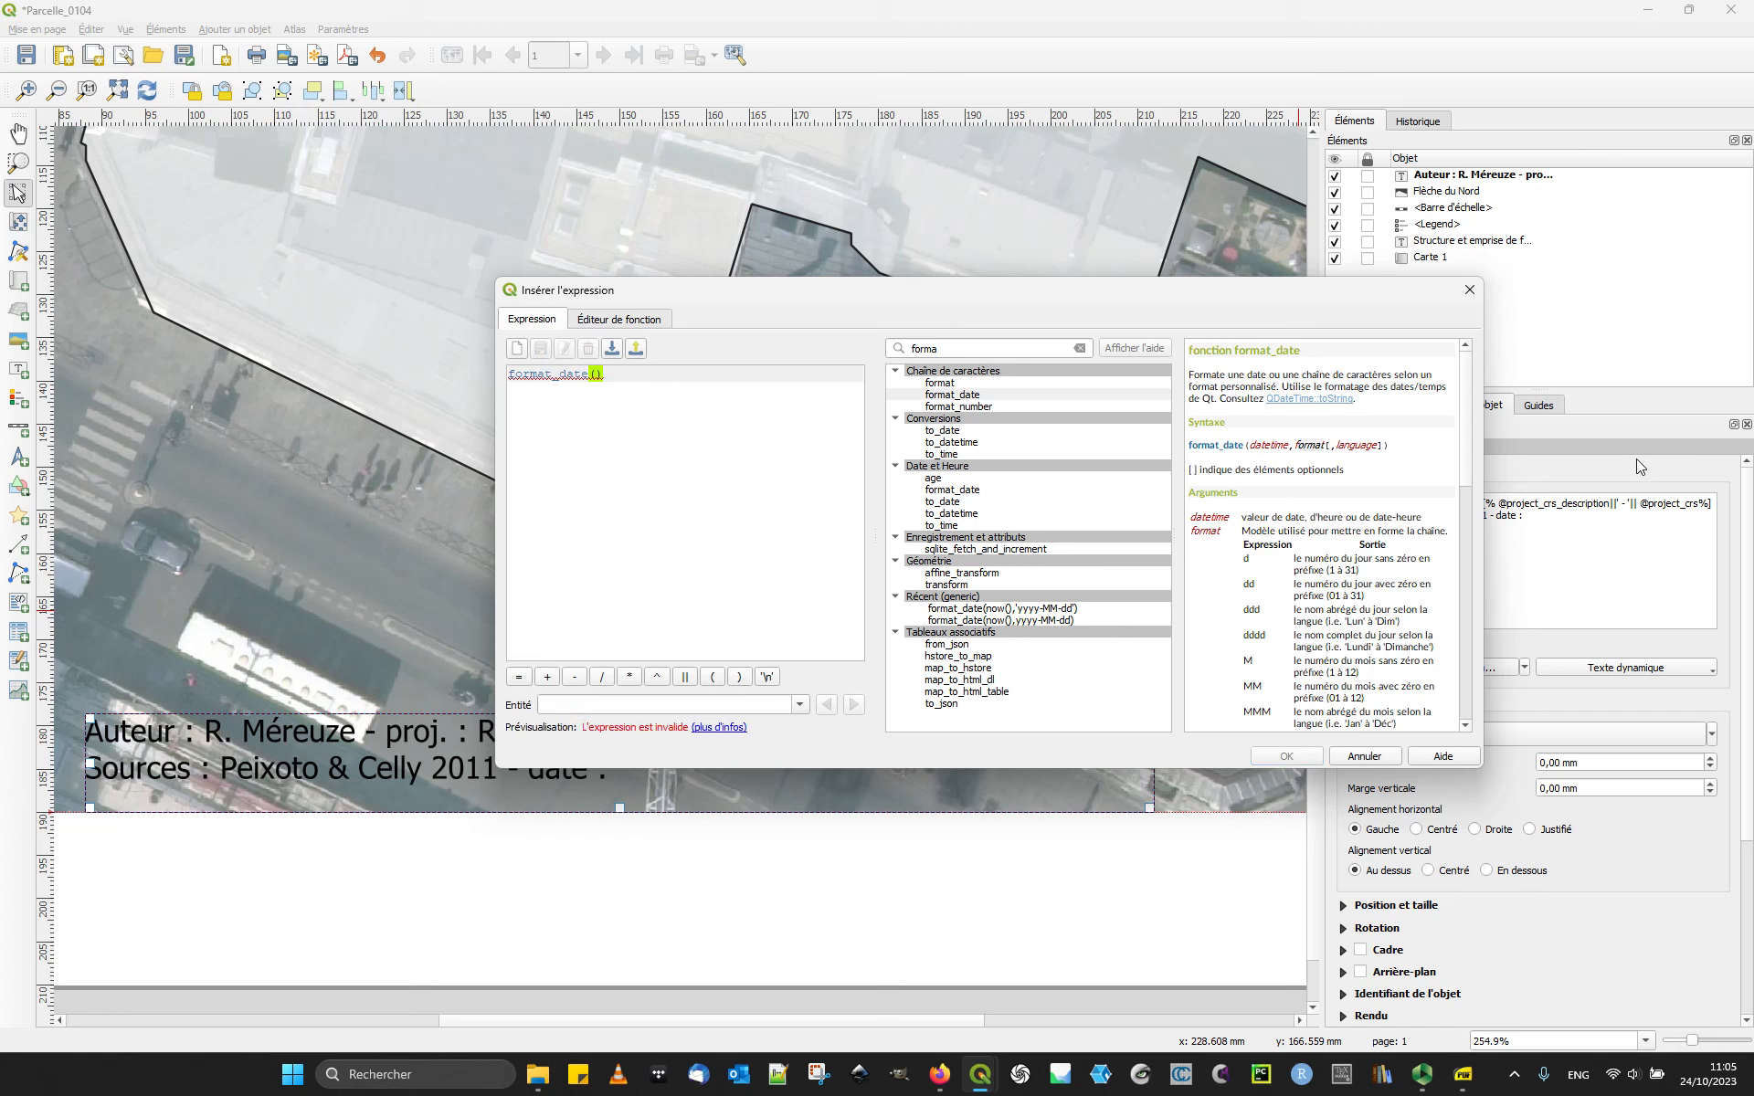
type(",")
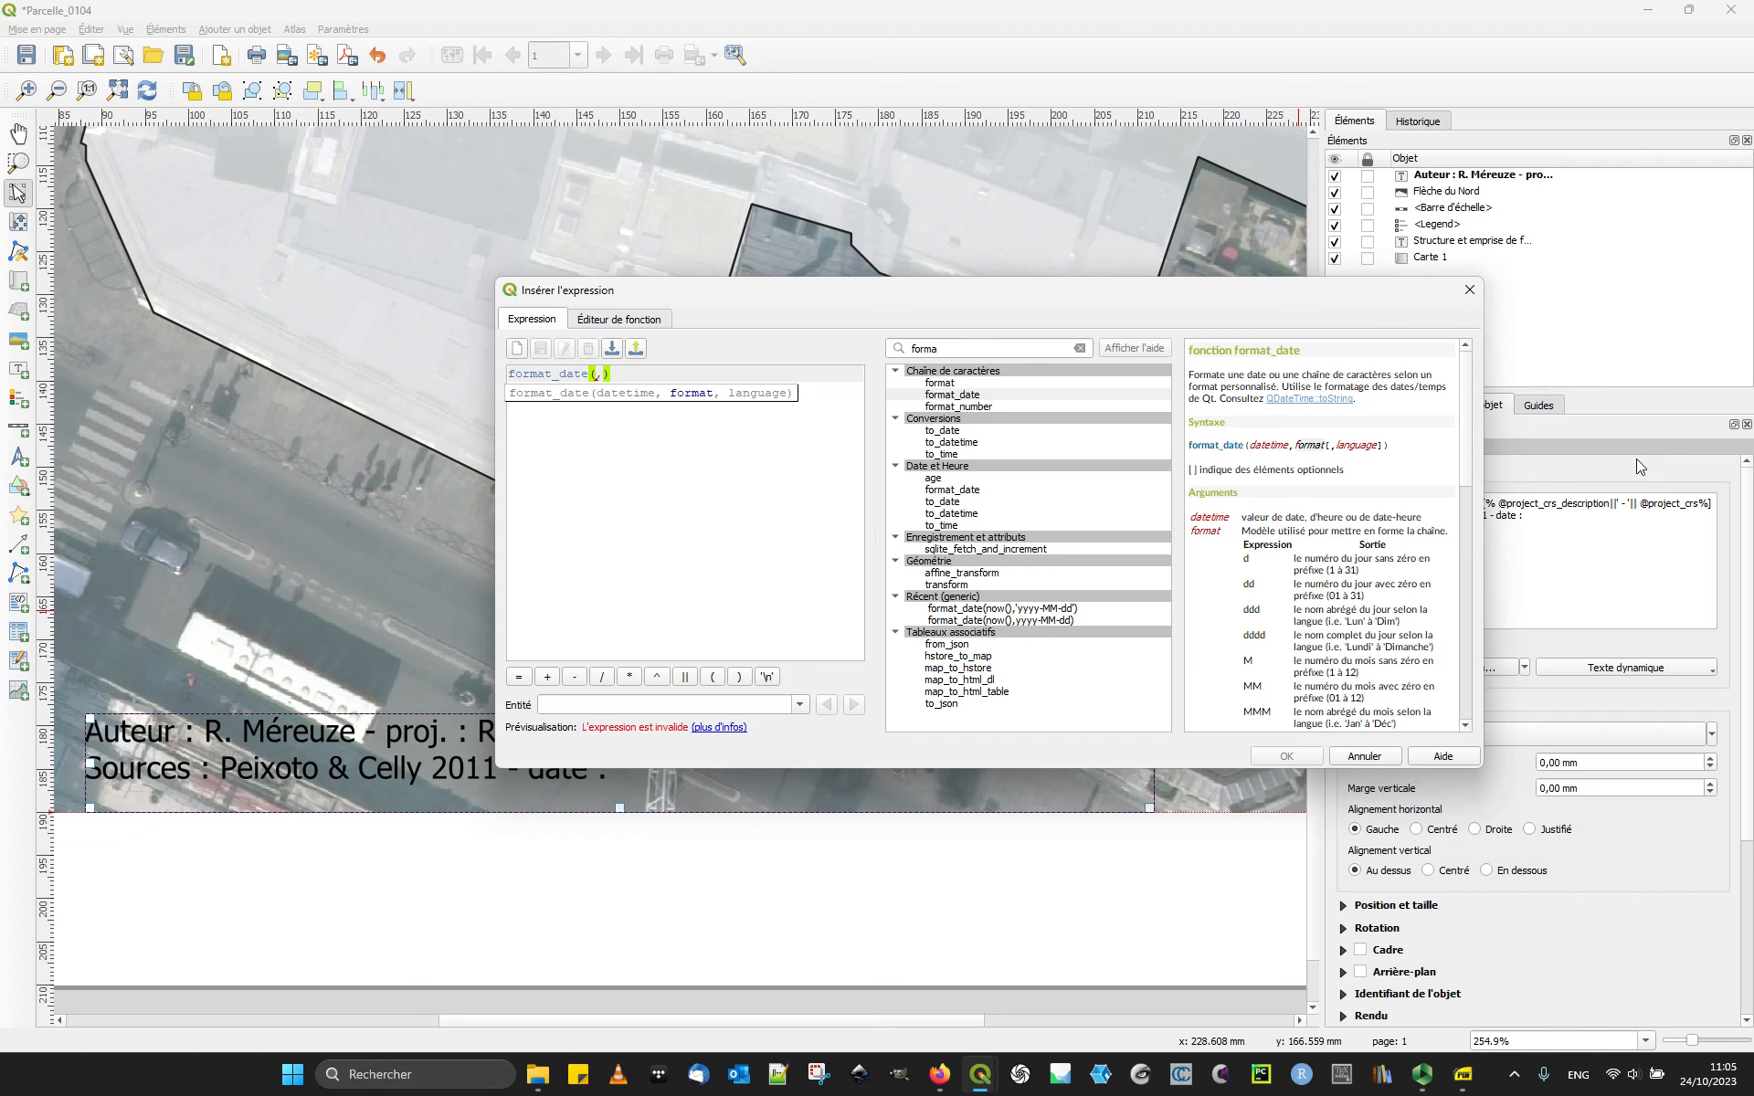
type("now()")
key("Right")
key("Right")
key("Right")
key("Right")
Step: Examine the day, month and year format codes (dd, MM, yyyy) in the format_date function's help
scroll(1444, 481, "down", 10)
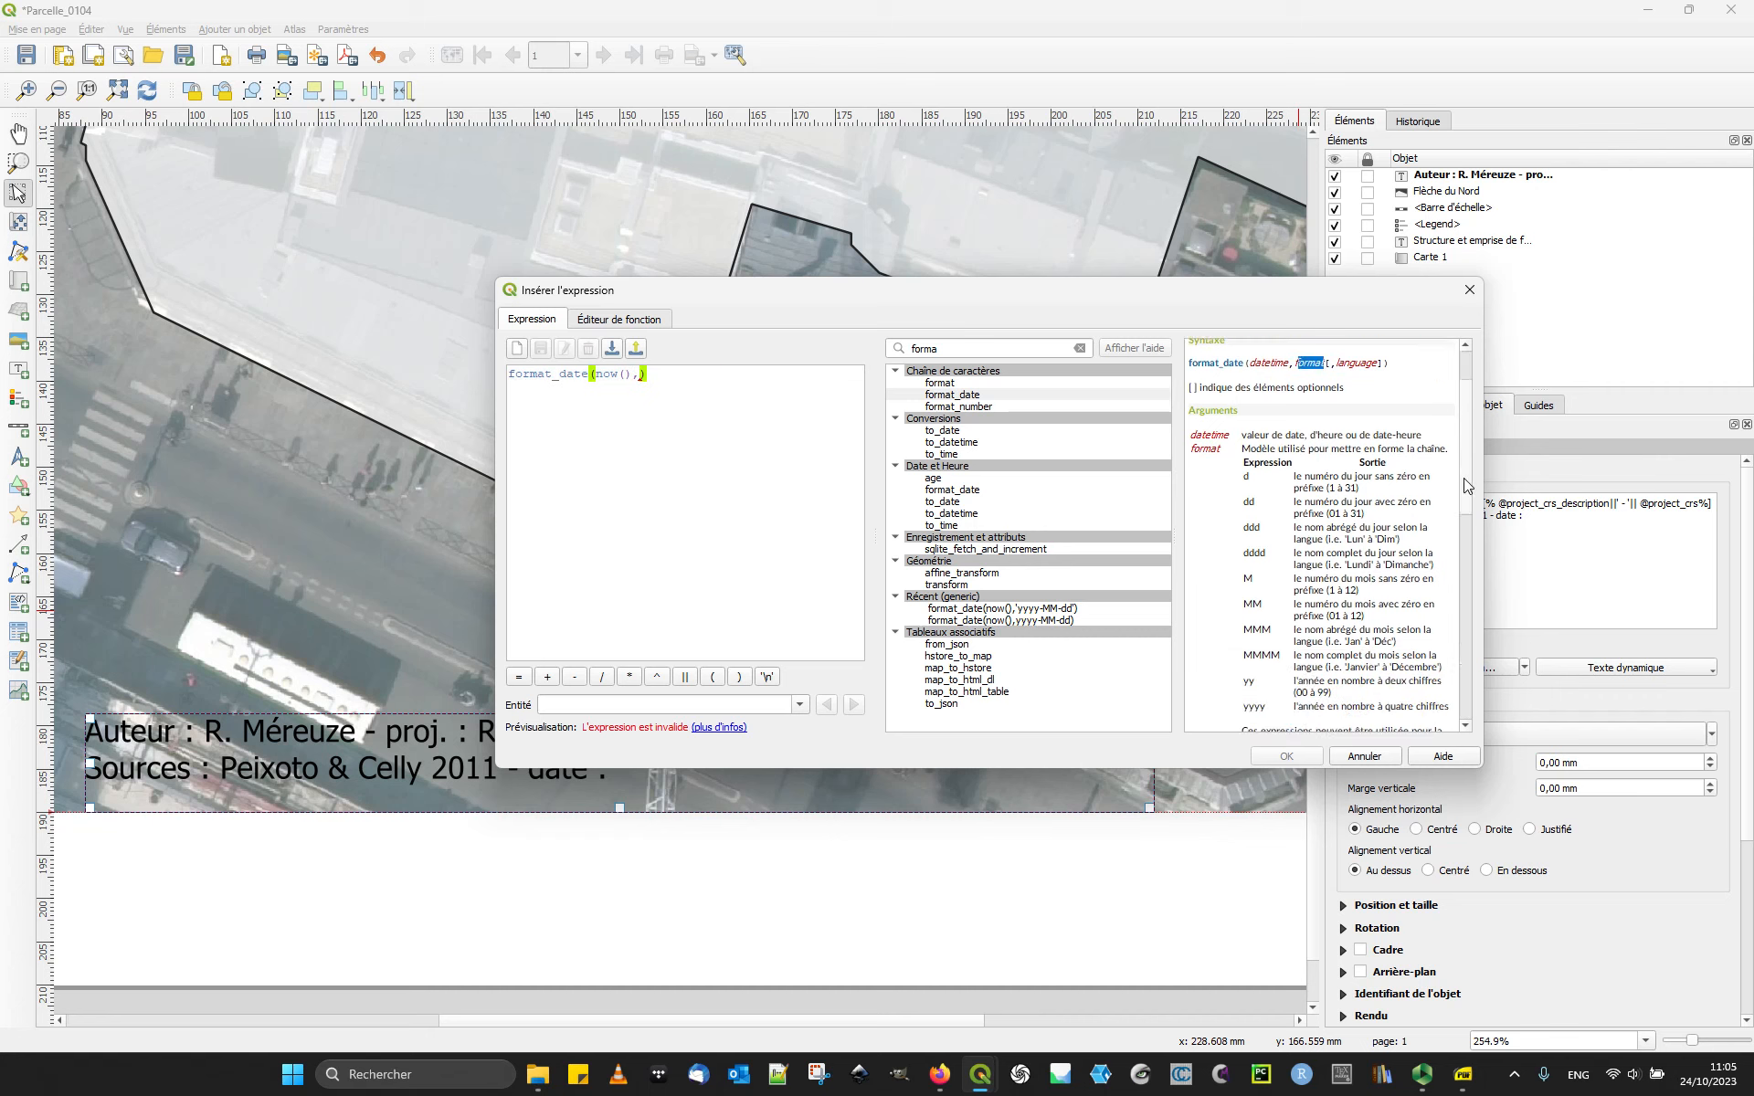
scroll(1449, 660, "up", 5)
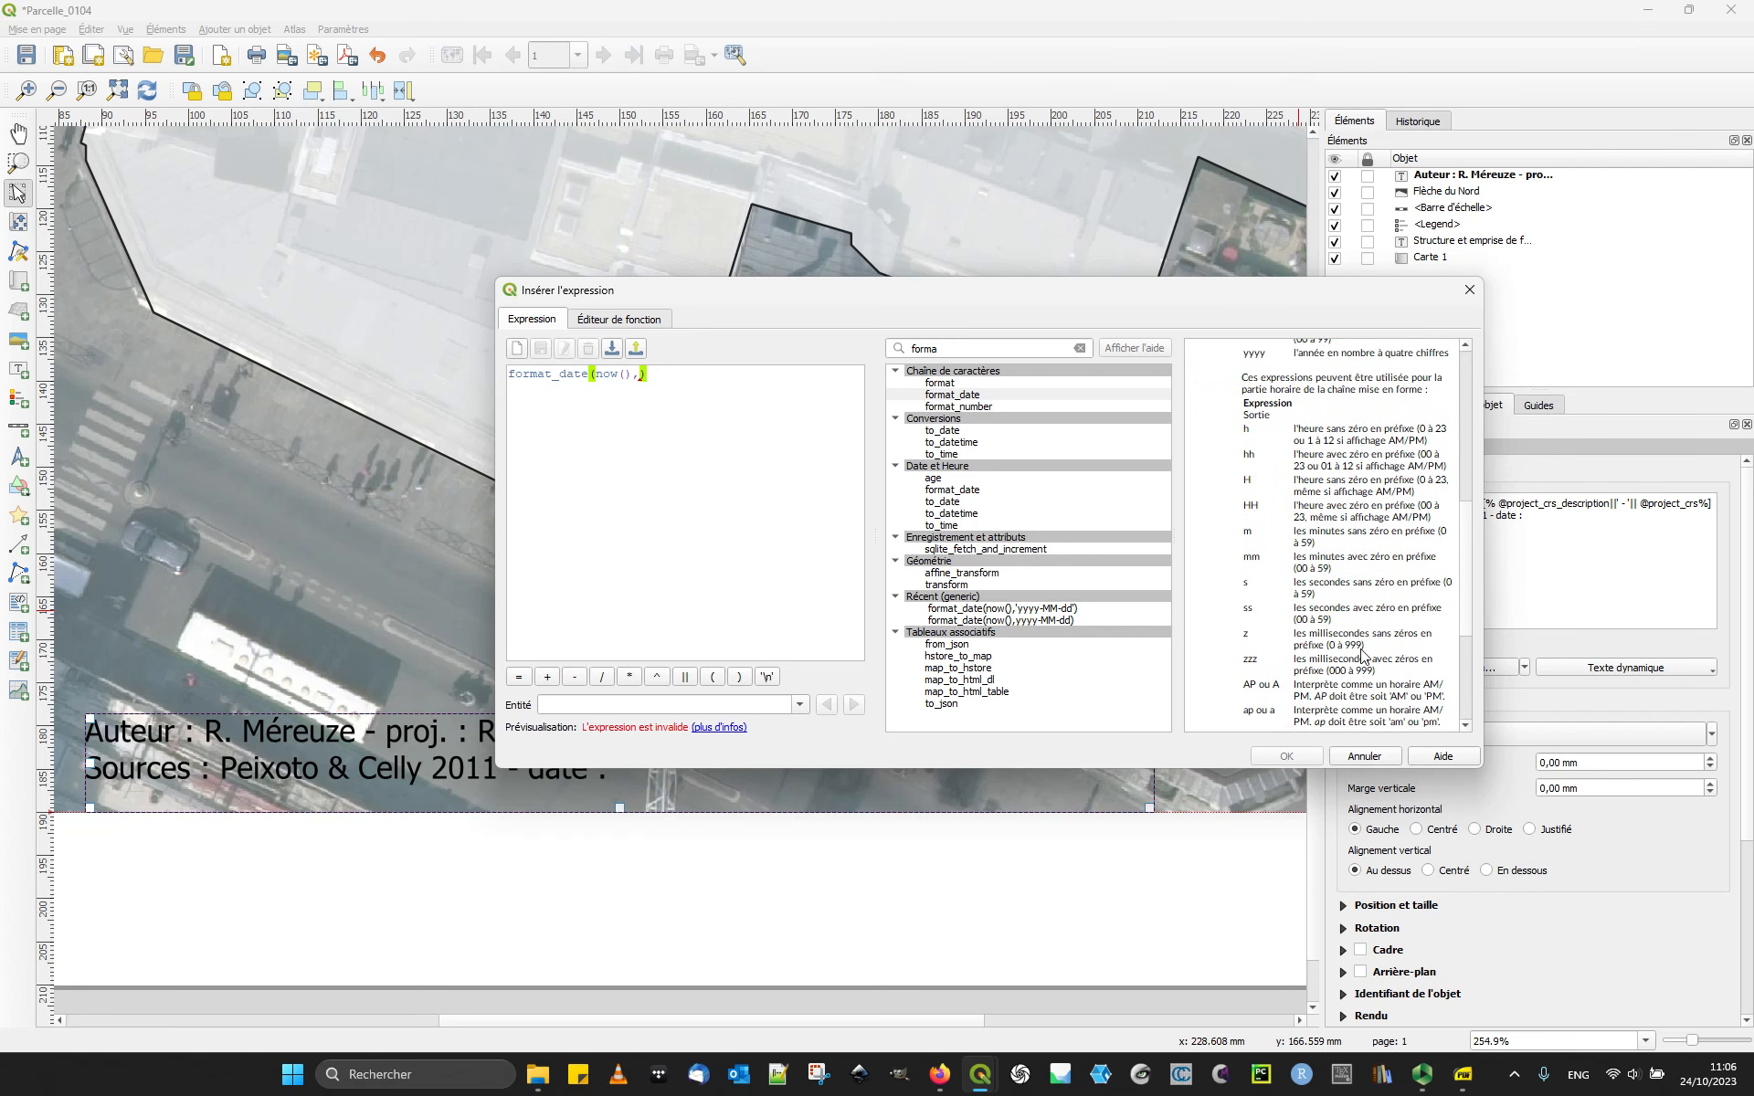
scroll(1368, 667, "up", 5)
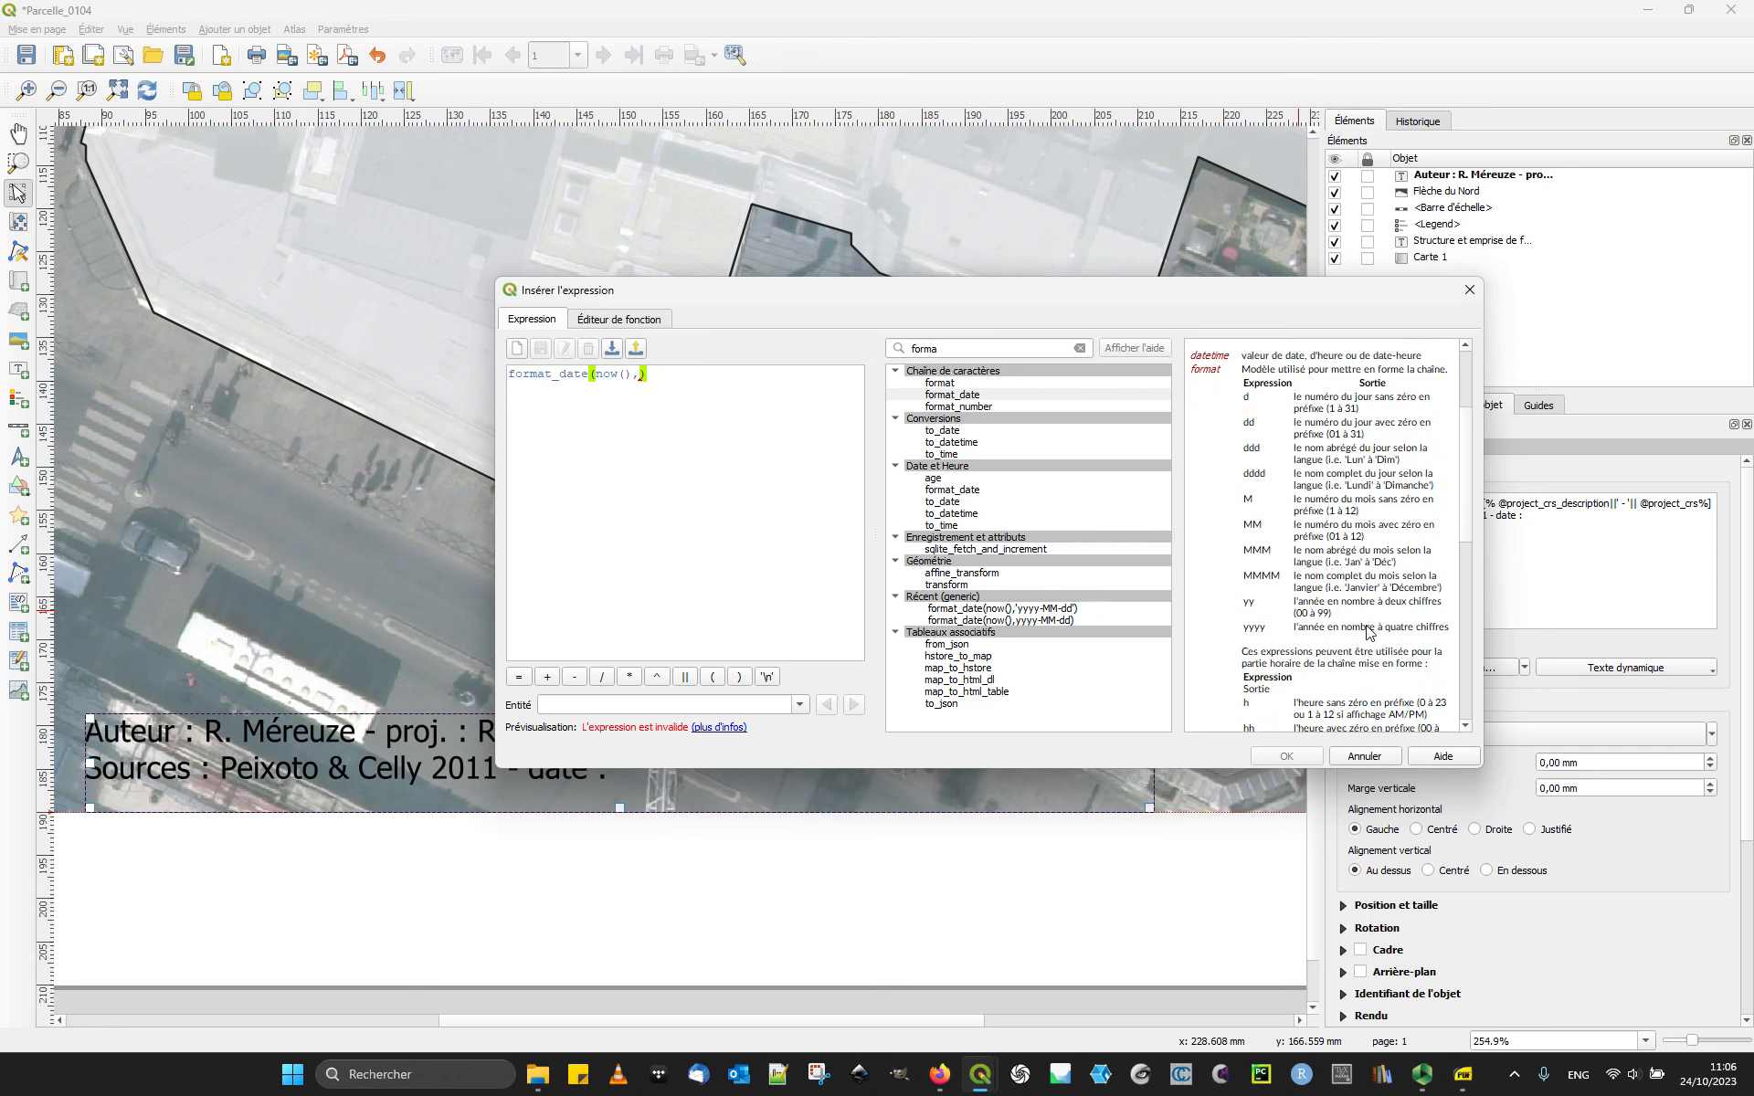
double_click(1249, 423)
double_click(1265, 477)
double_click(1248, 535)
triple_click(1250, 506)
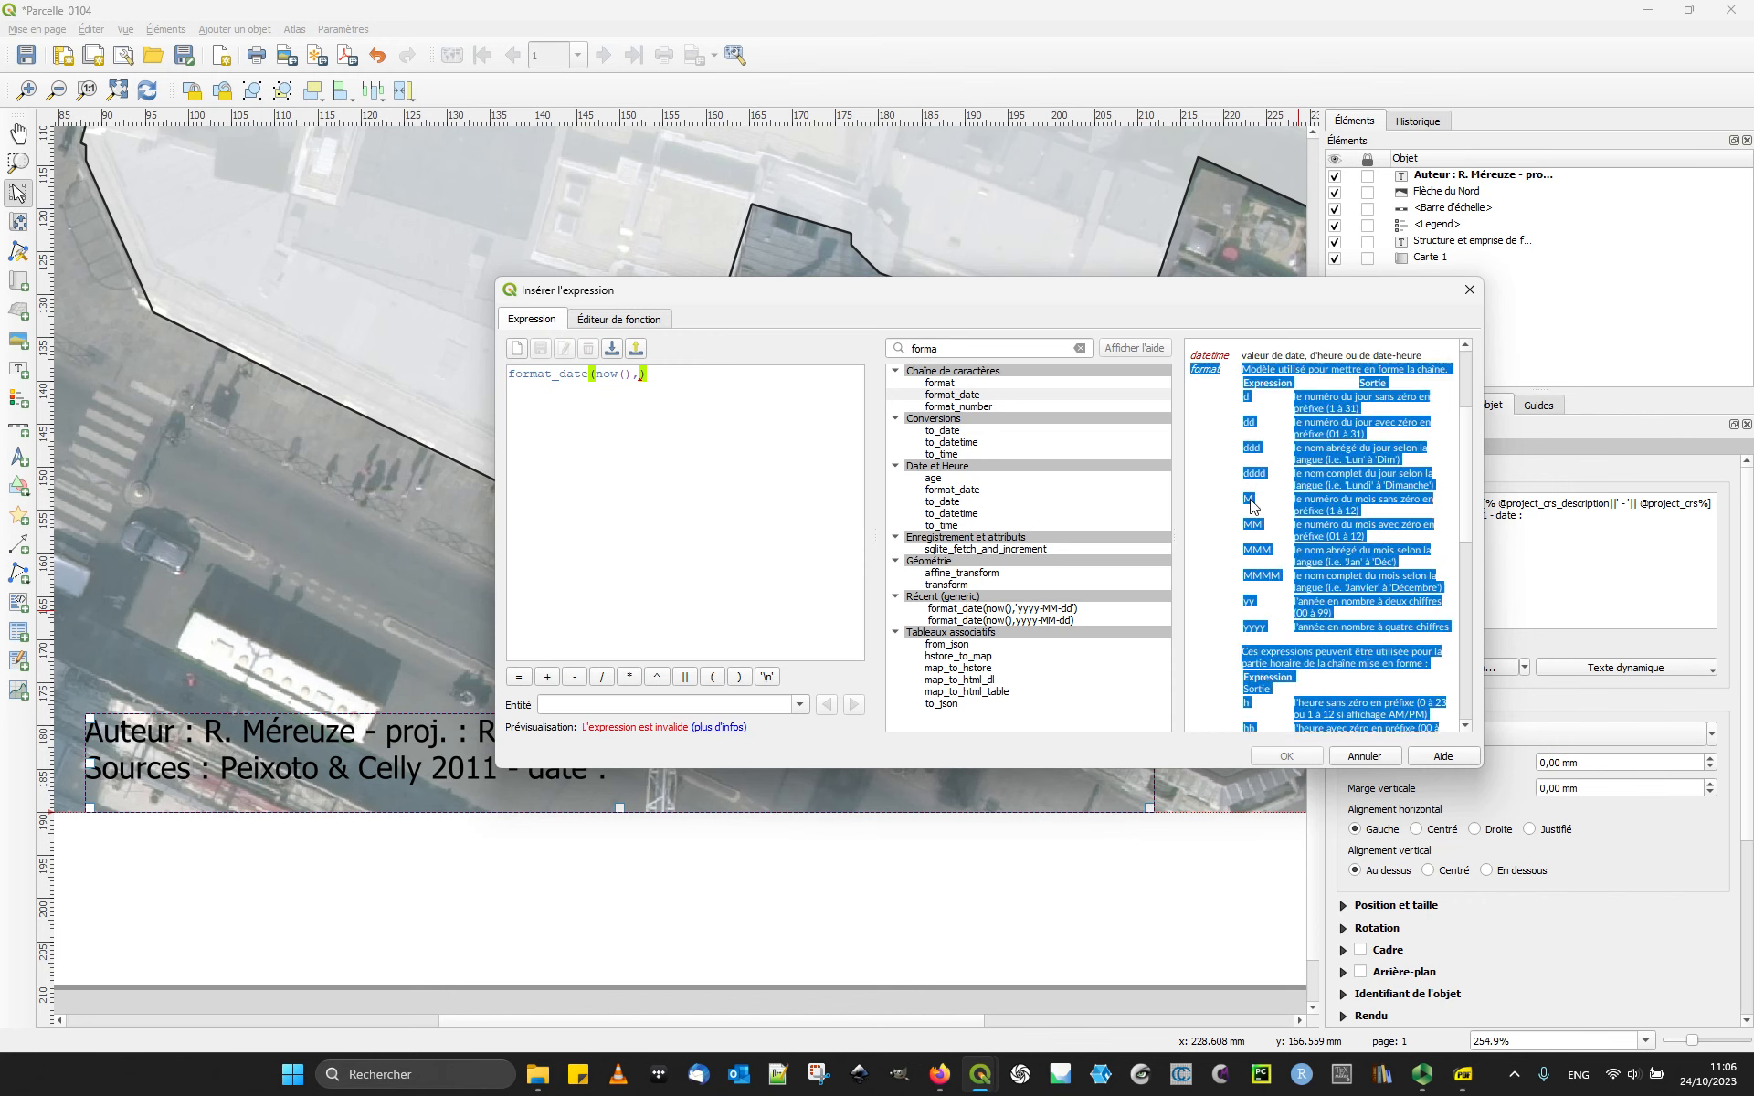
left_click(1291, 527)
double_click(1253, 528)
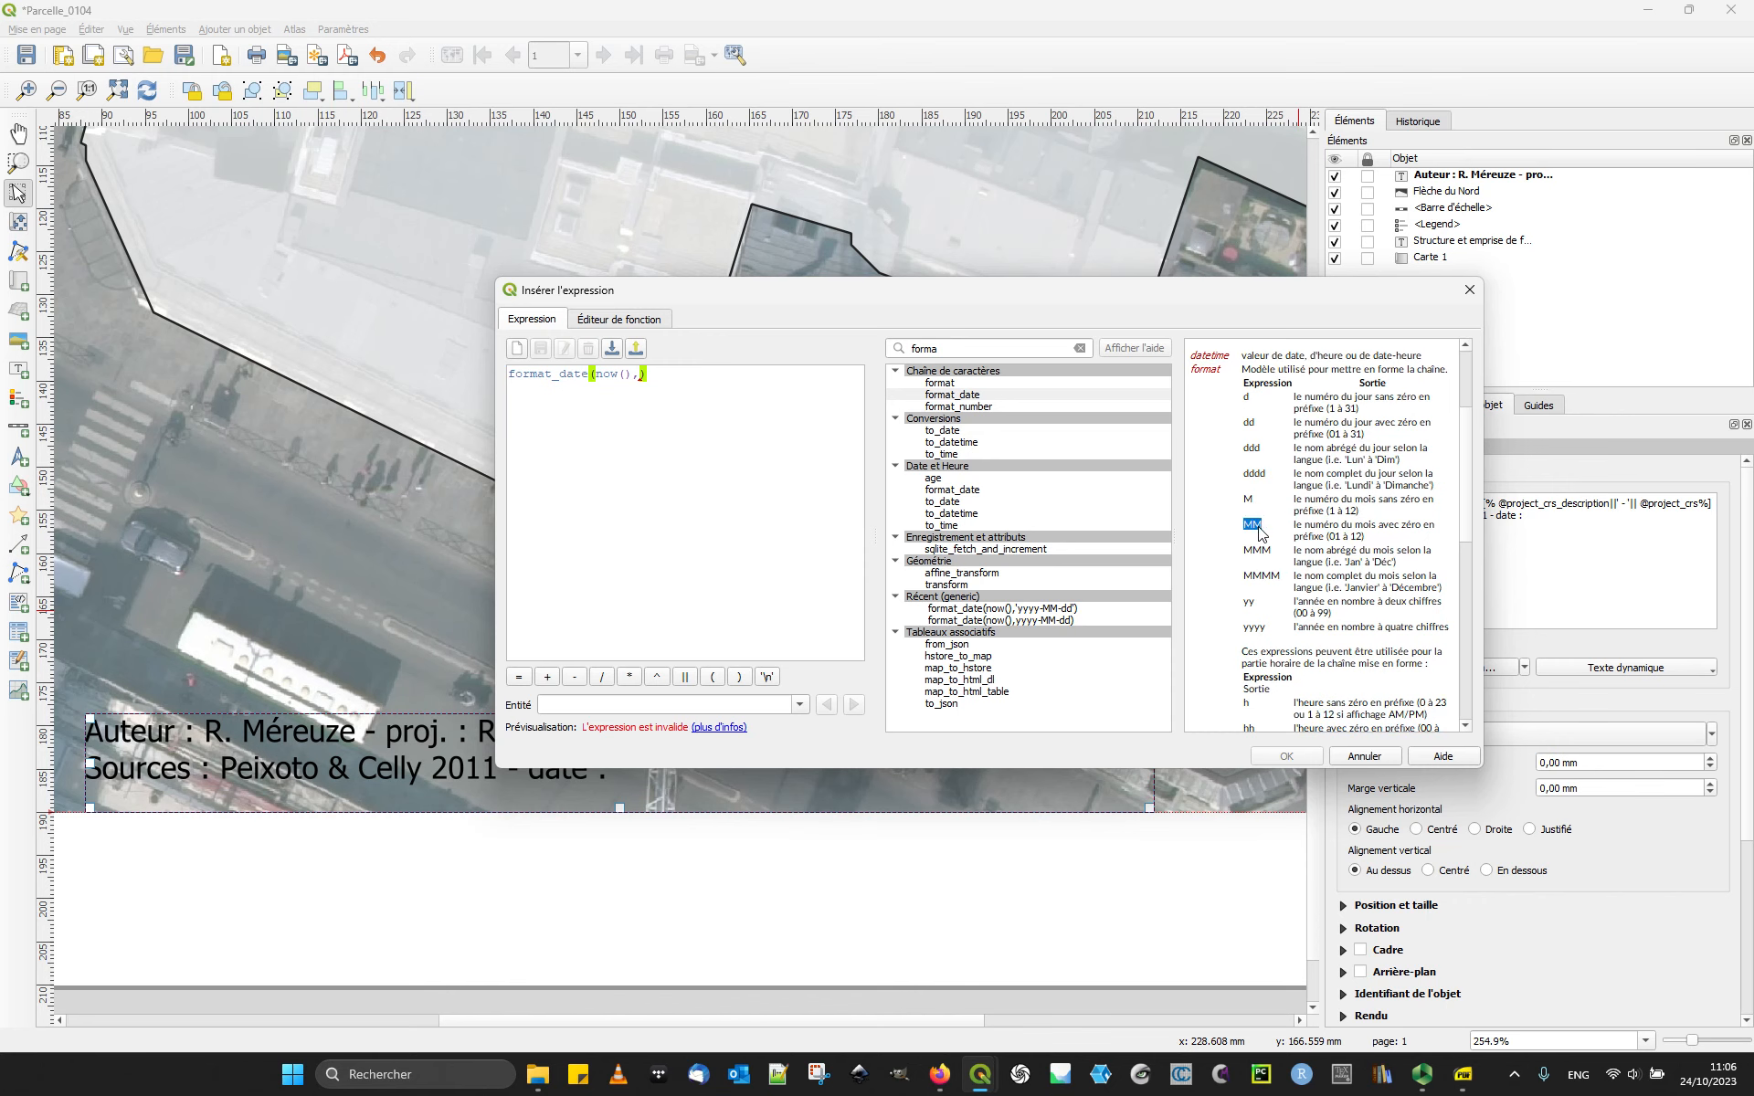
left_click(1248, 610)
Step: Complete the format_date expression with the format 'yyyy-MM-dd' and insert it into the label after "date :"
left_click(643, 373)
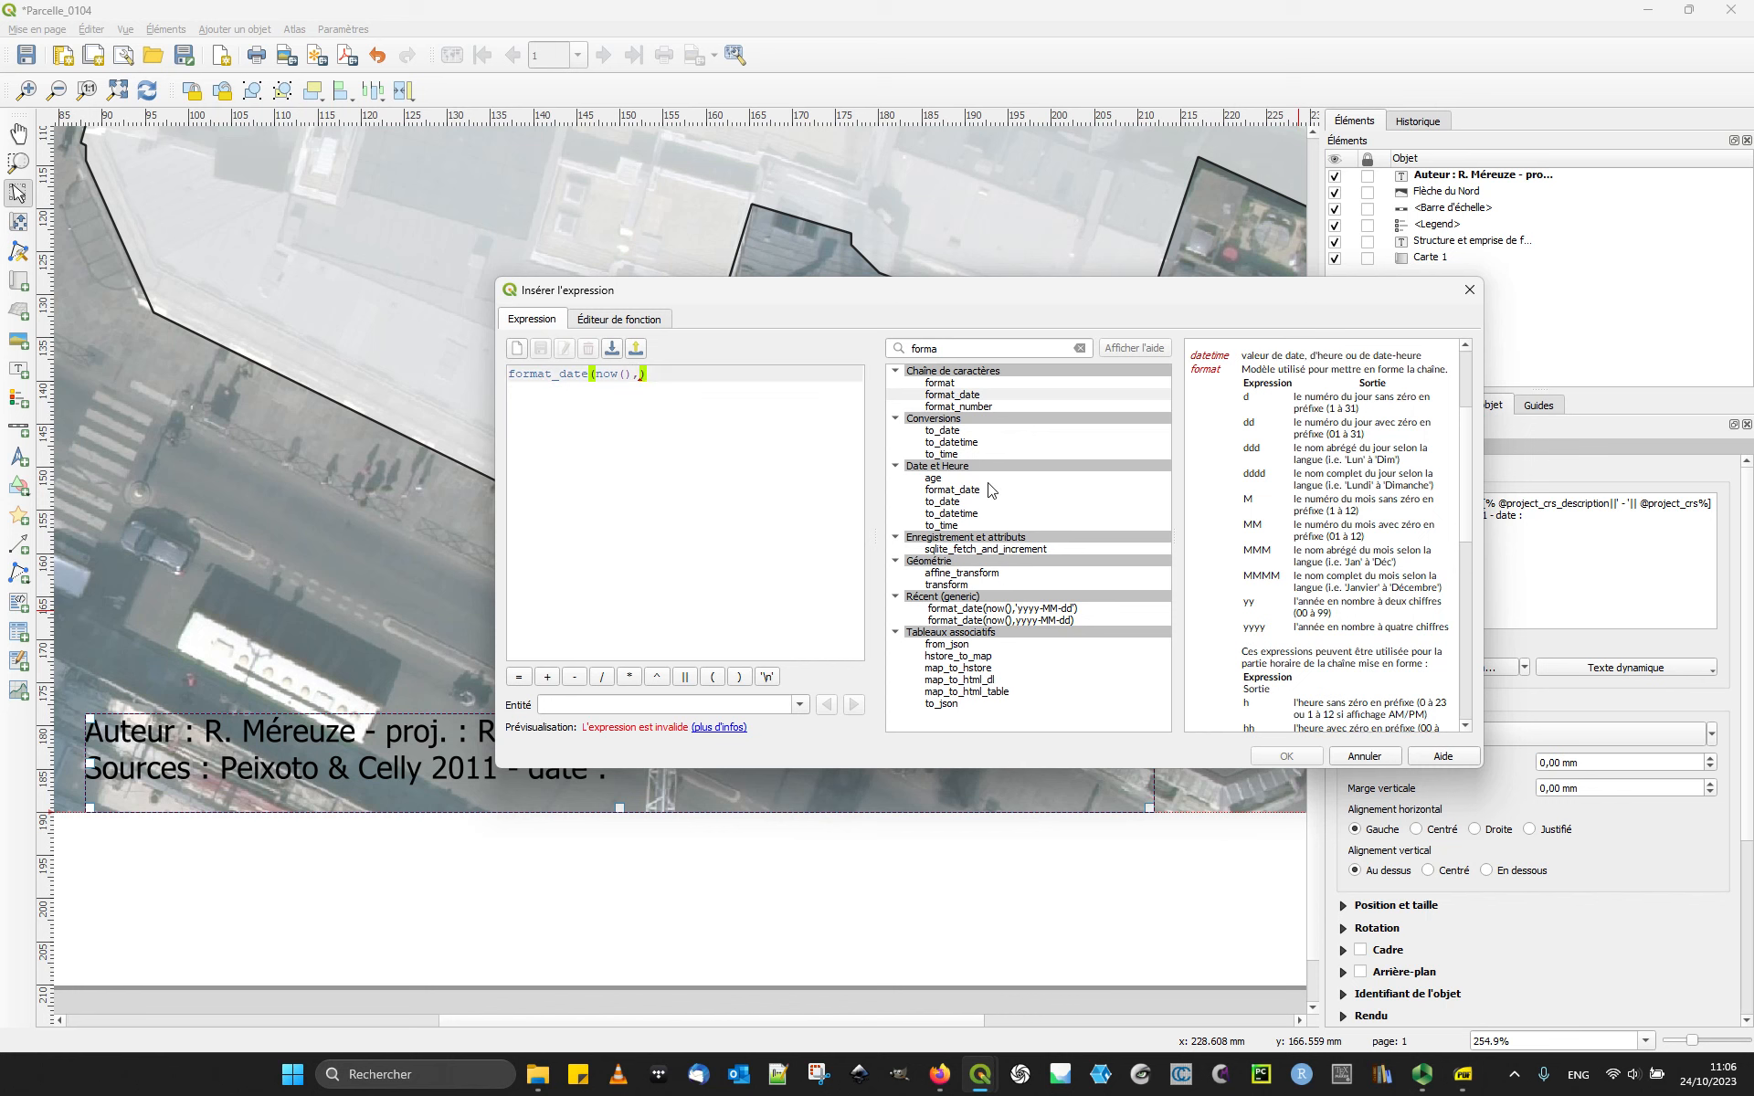
type("'")
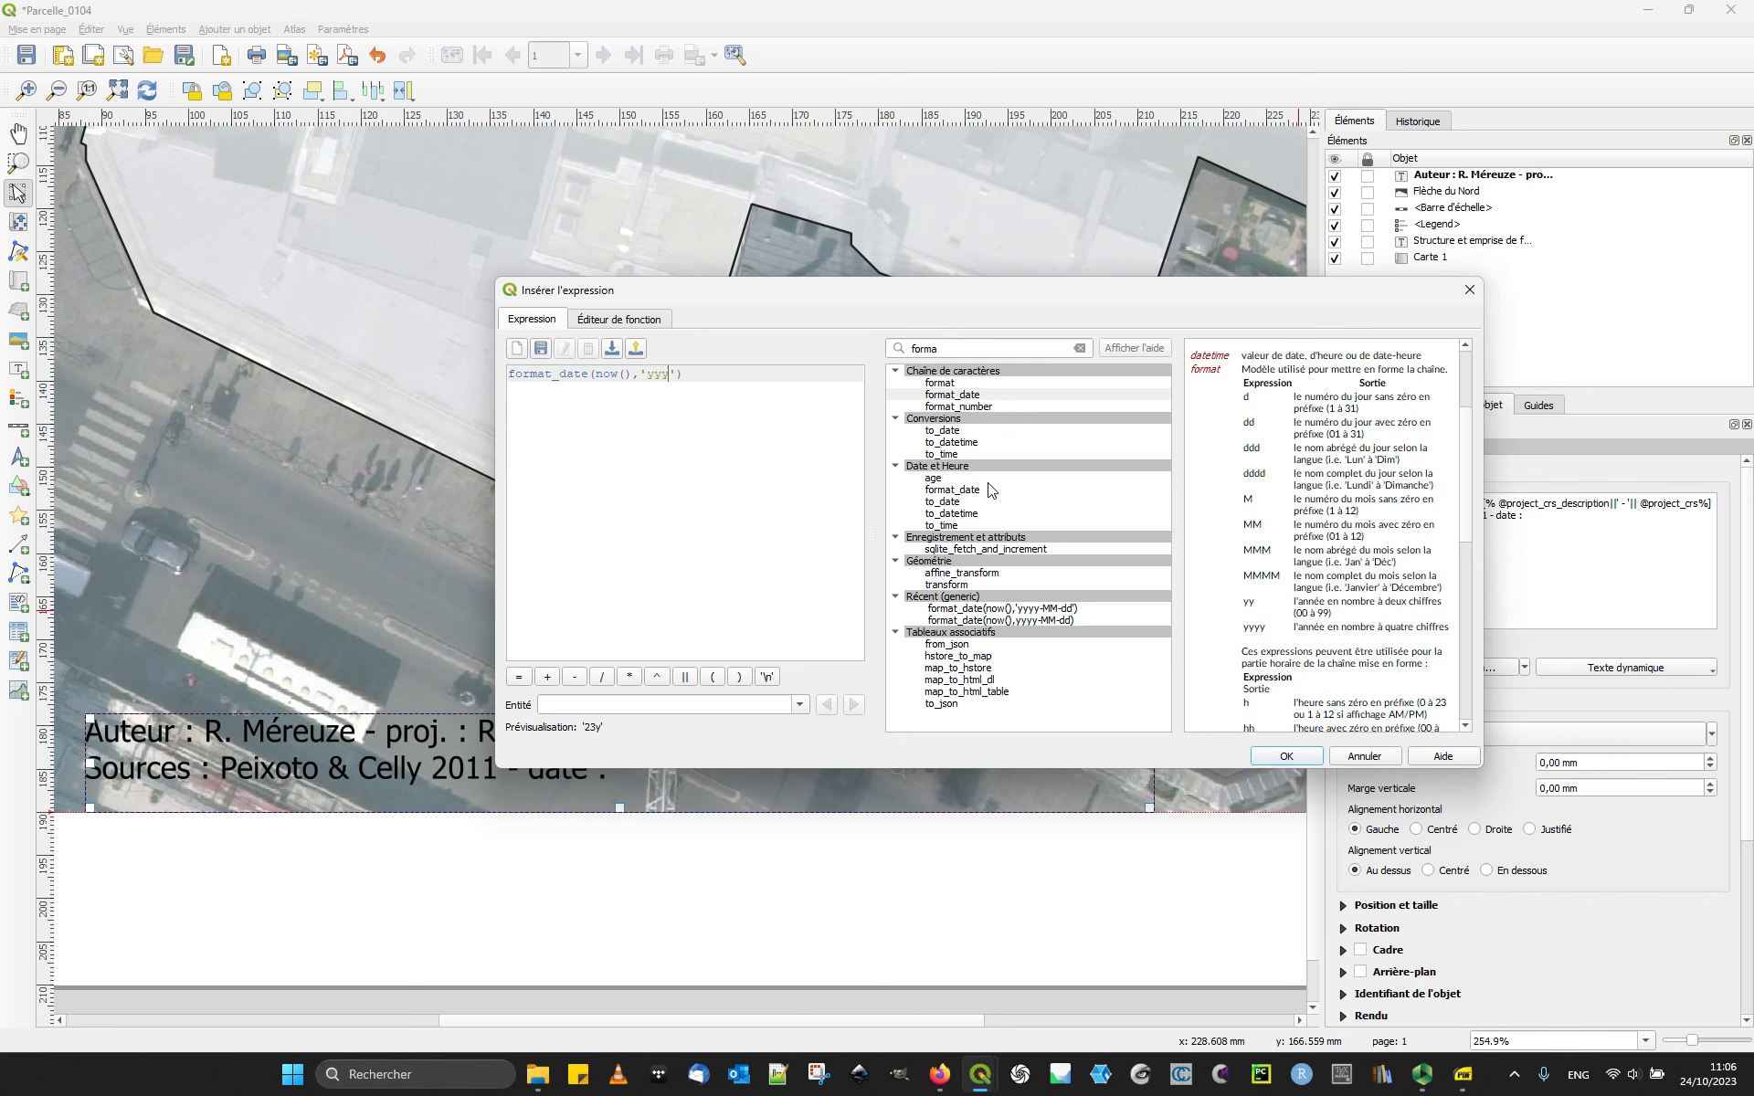
type("yyyy-MM-dd")
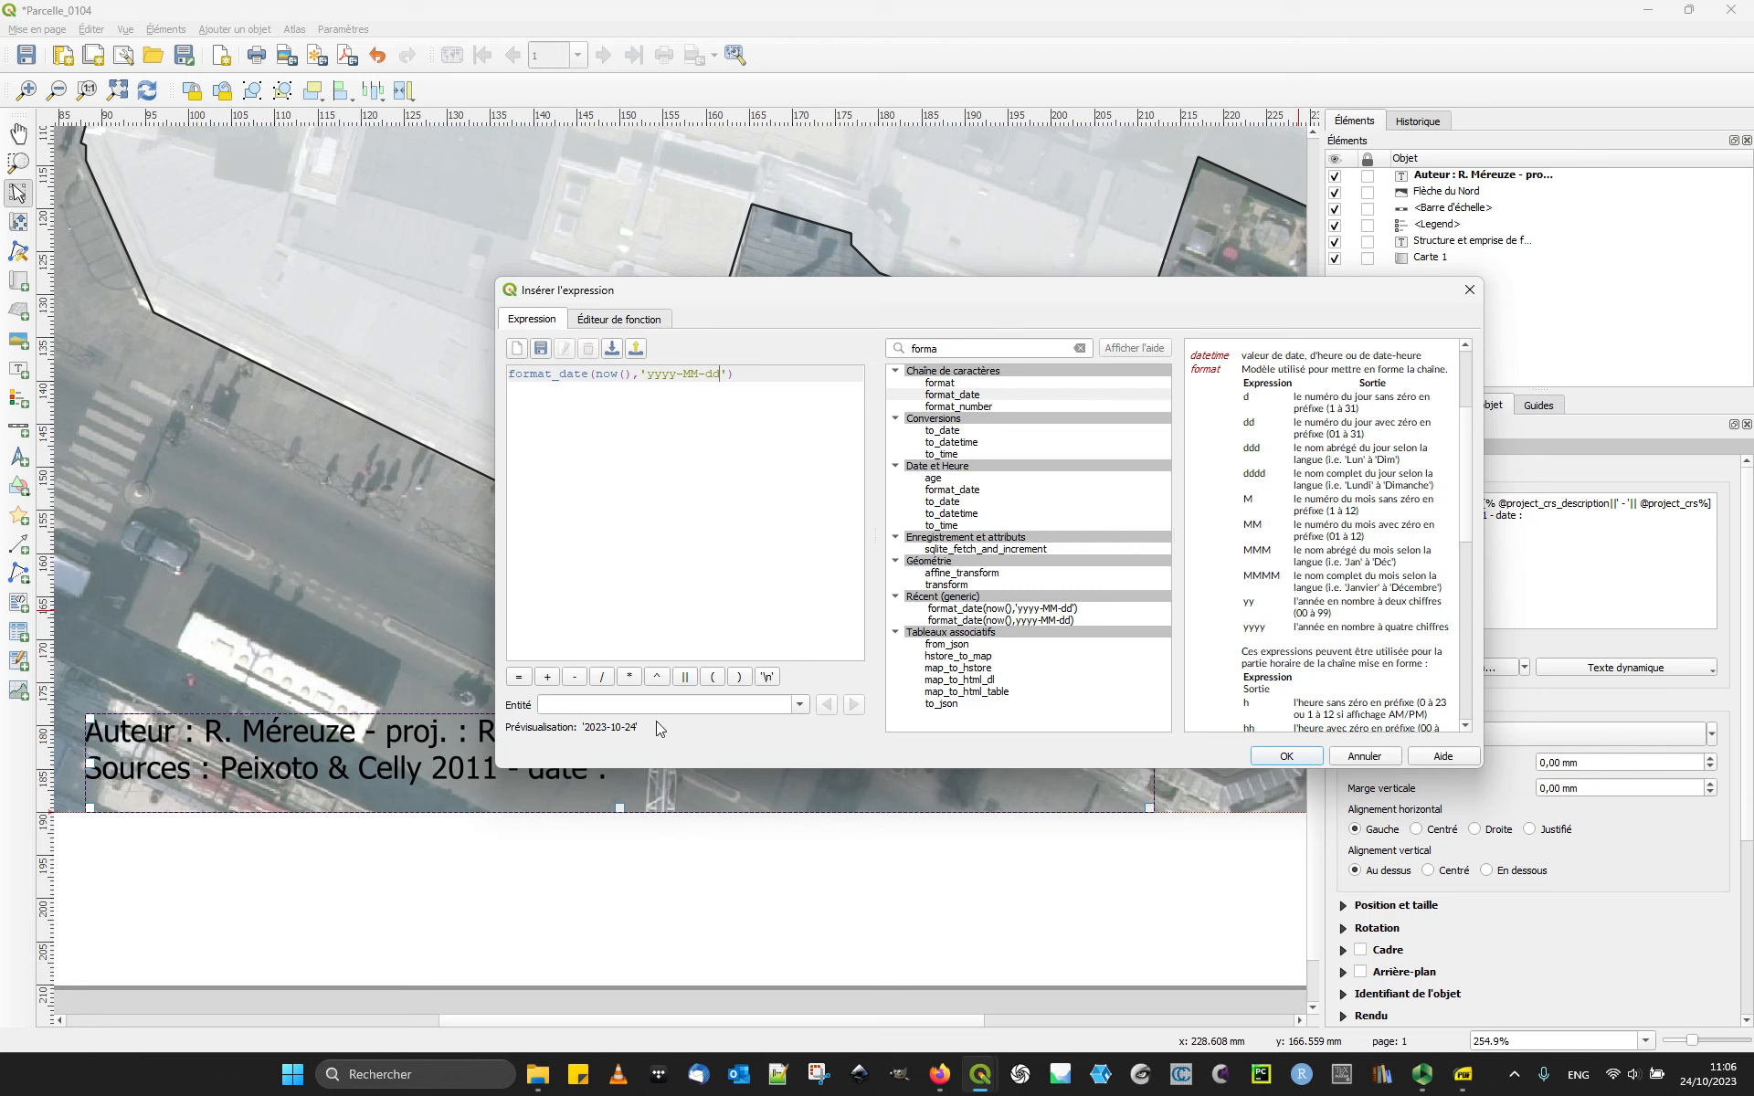
left_click(788, 510)
left_click(1279, 758)
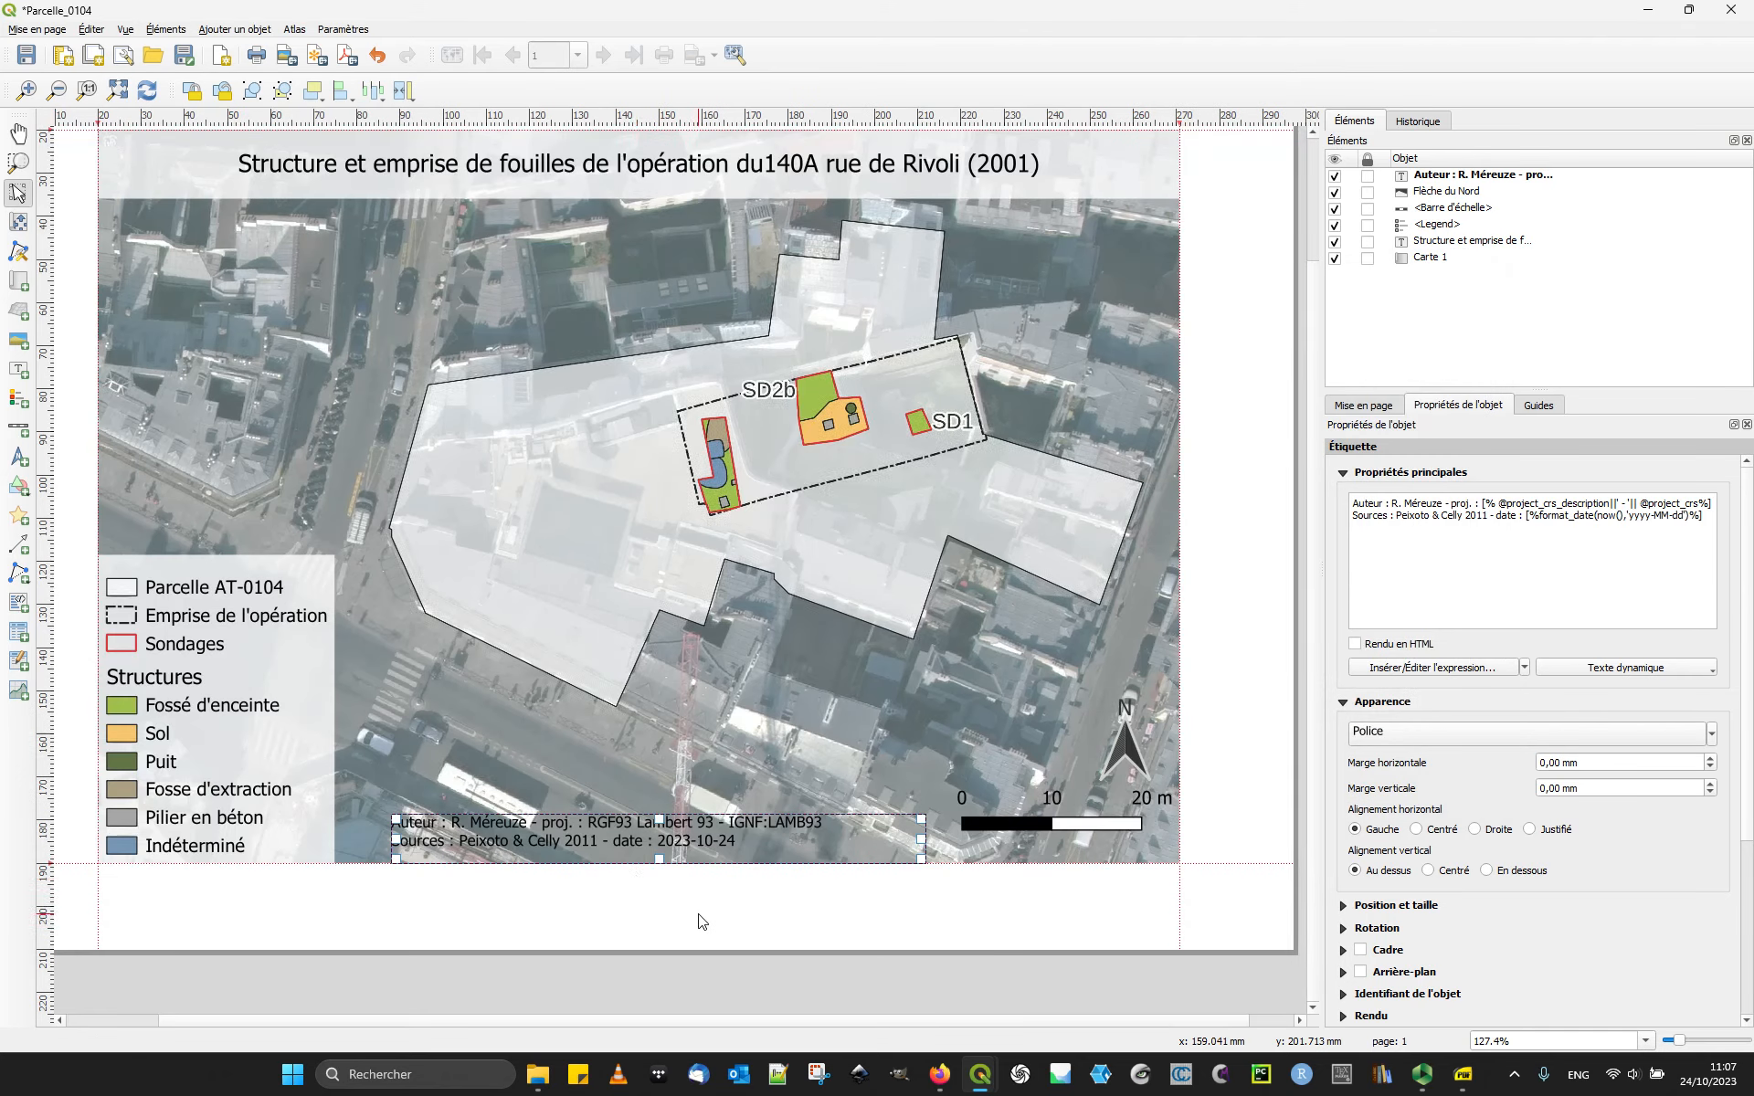
Step: Increase the height of the author and sources label slightly from its upper edge and centre its text vertically, keeping it aligned left
scroll(704, 923, "down", 1)
left_click_drag(660, 816, 658, 786)
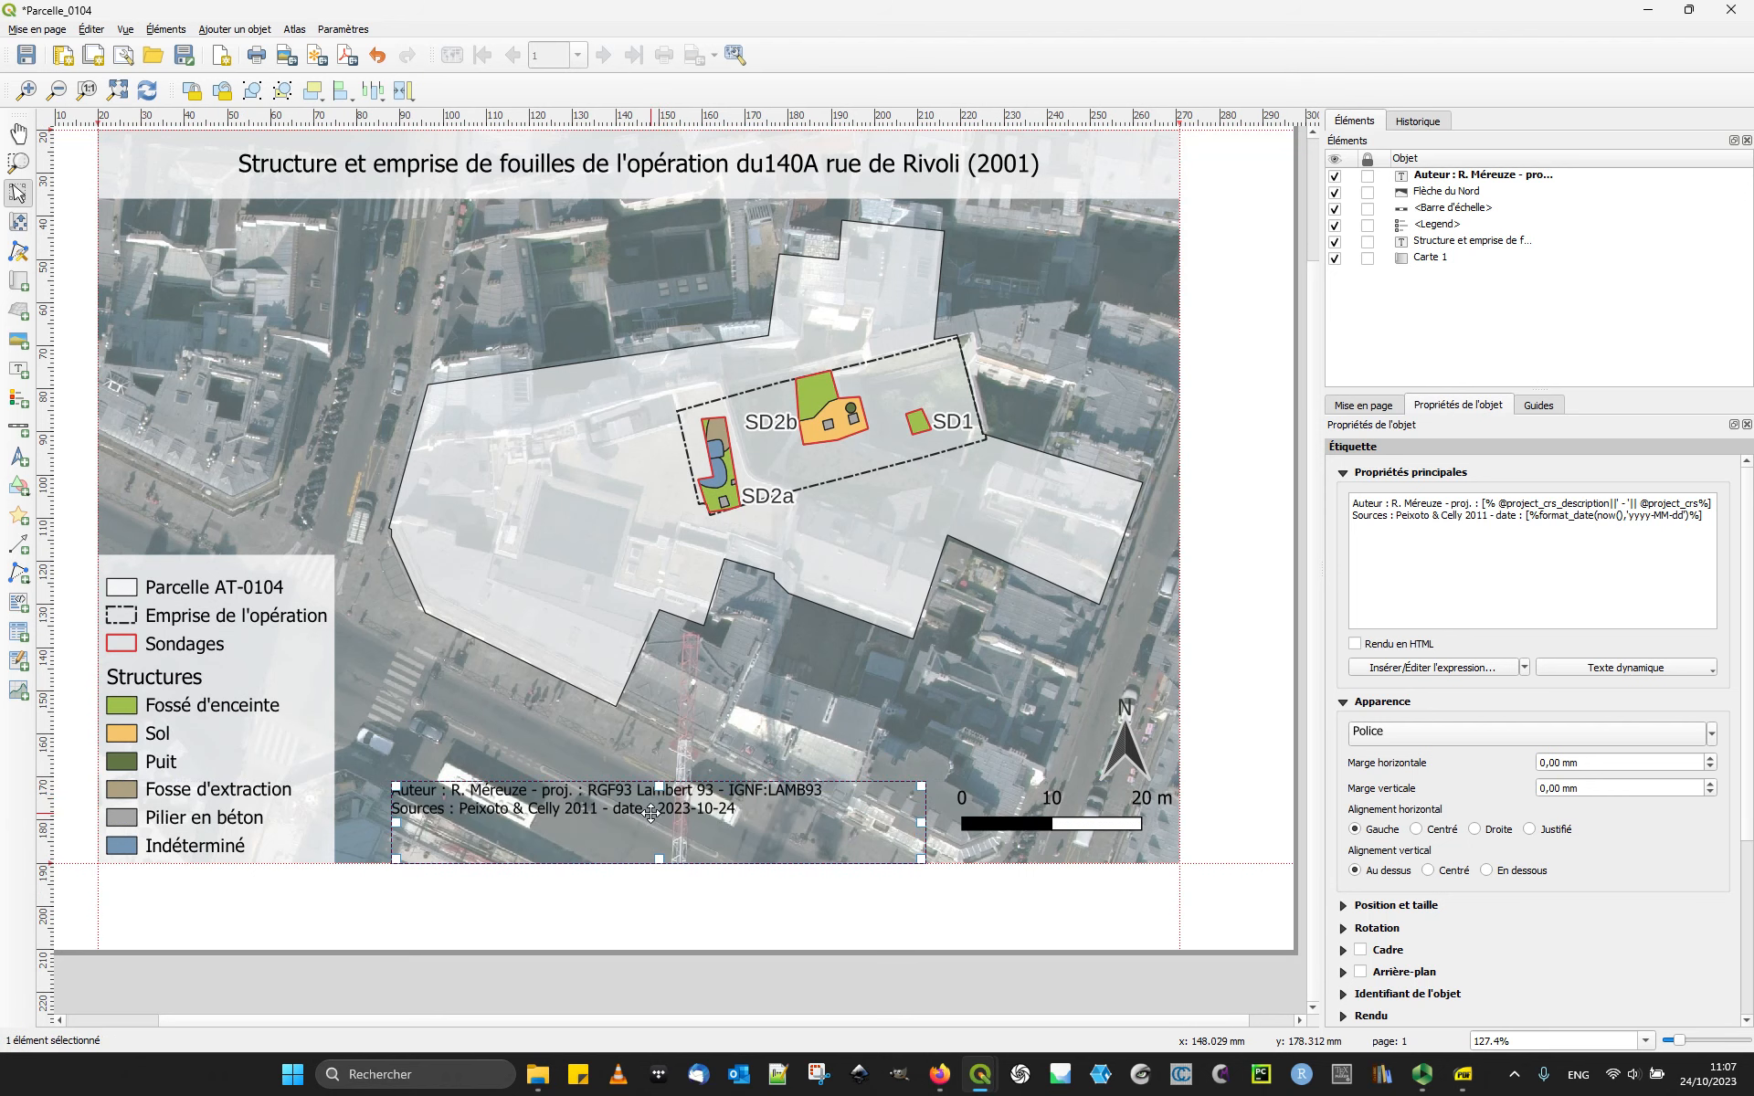
left_click(1416, 829)
left_click(1378, 830)
left_click(1451, 875)
left_click_drag(658, 786, 656, 805)
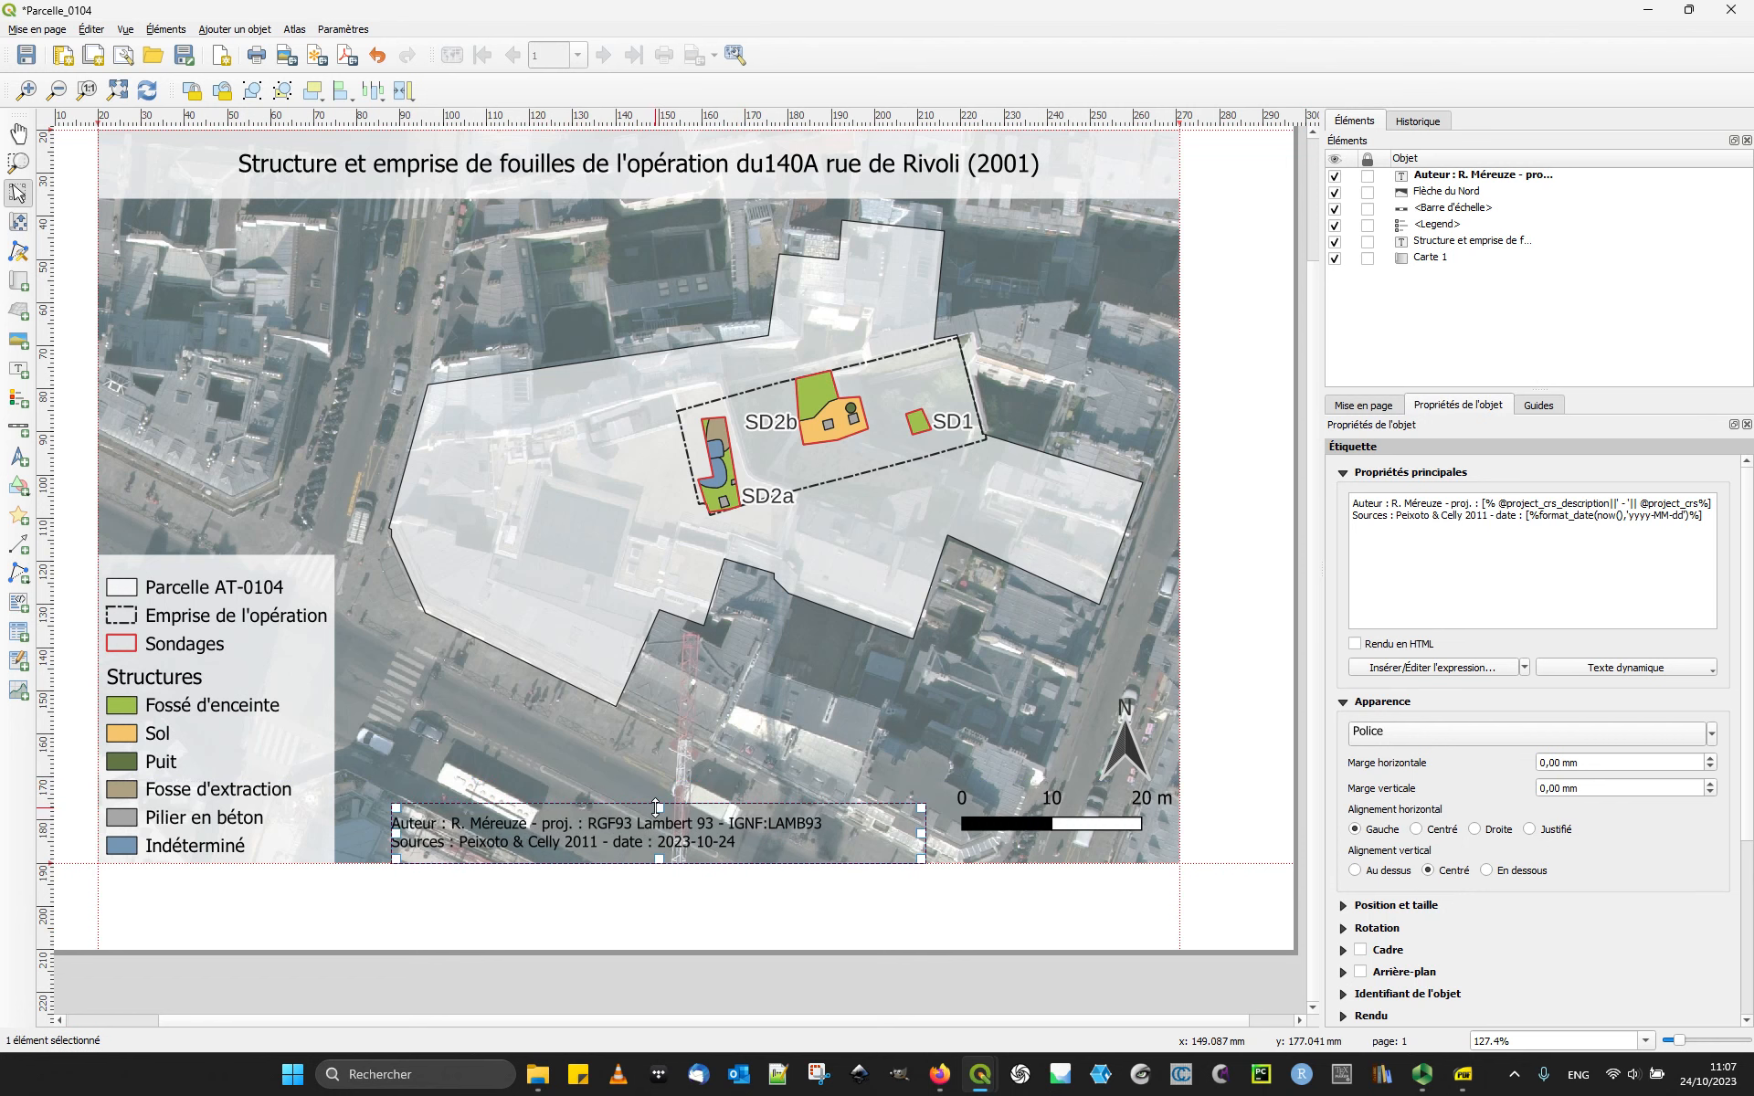
left_click(657, 905)
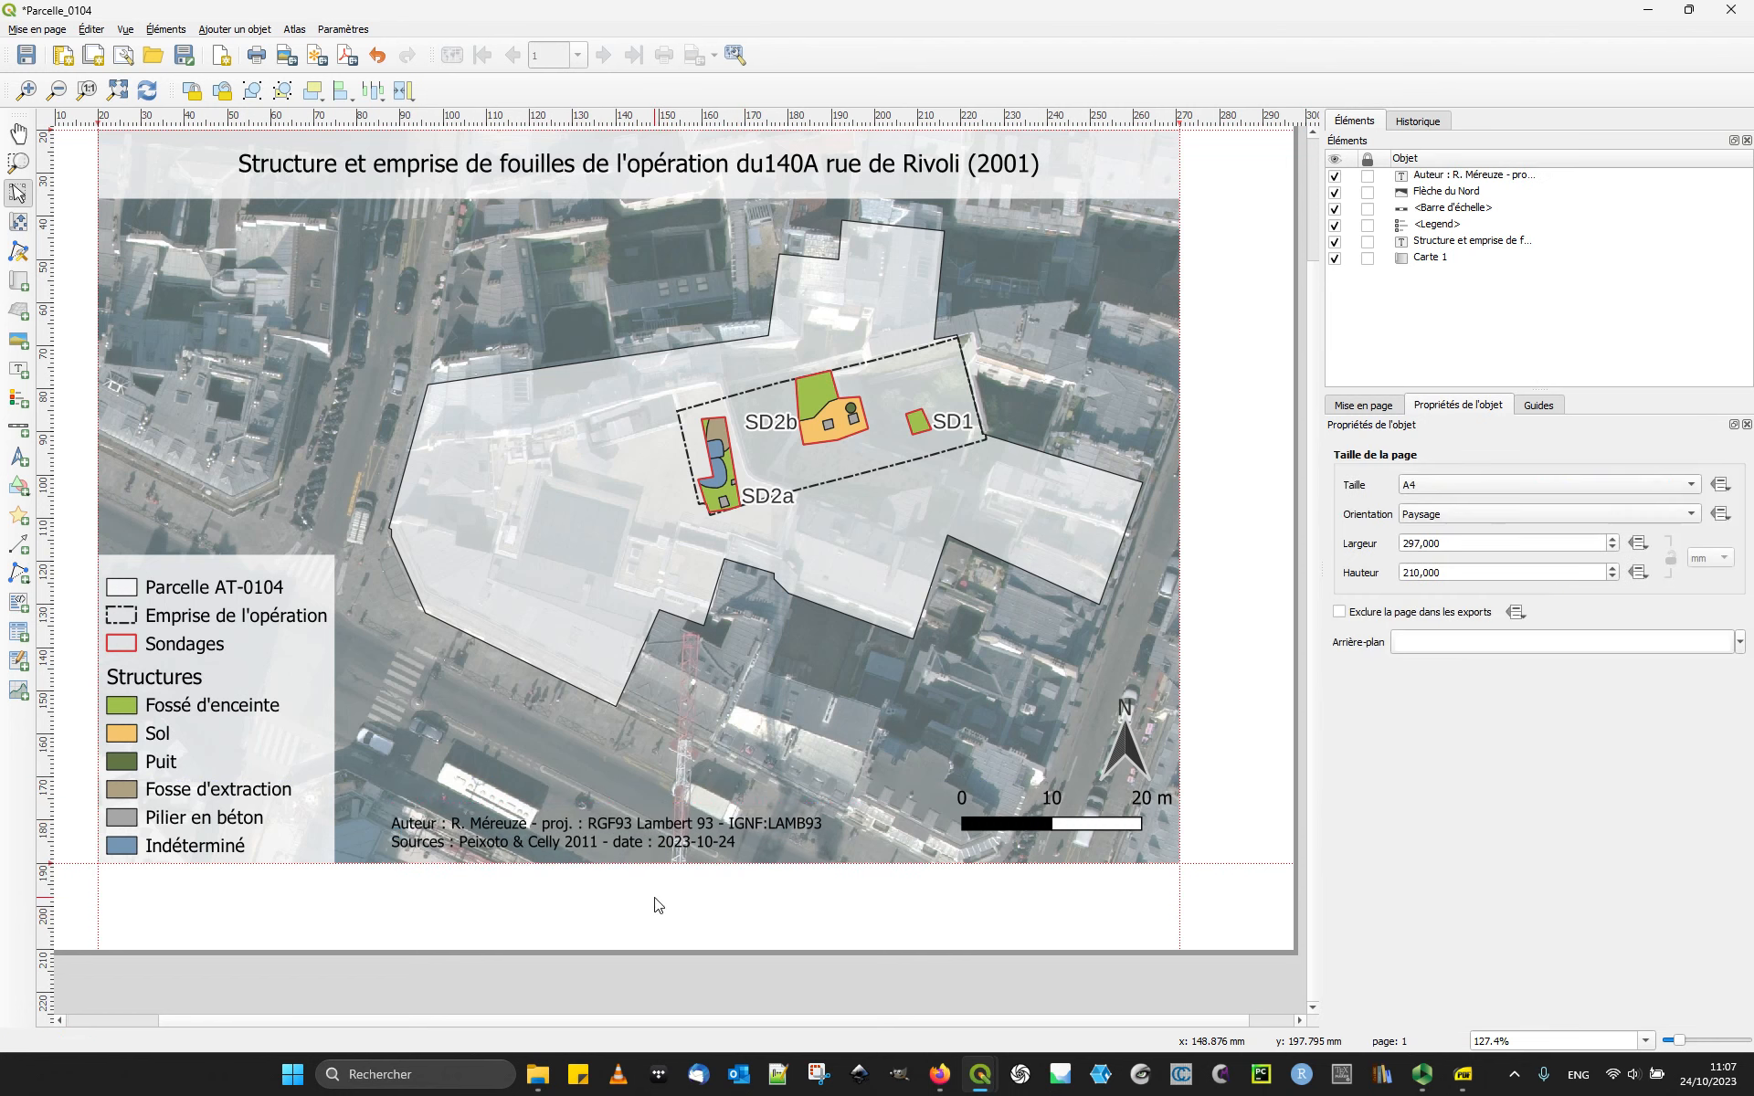
Step: Move the scale bar slightly down towards the map's lower edge, in line with the label
left_click(1049, 819)
left_click_drag(1070, 797, 1069, 803)
left_click(981, 939)
Step: Narrow the author and sources label from its left edge and shift it slightly right
left_click(718, 834)
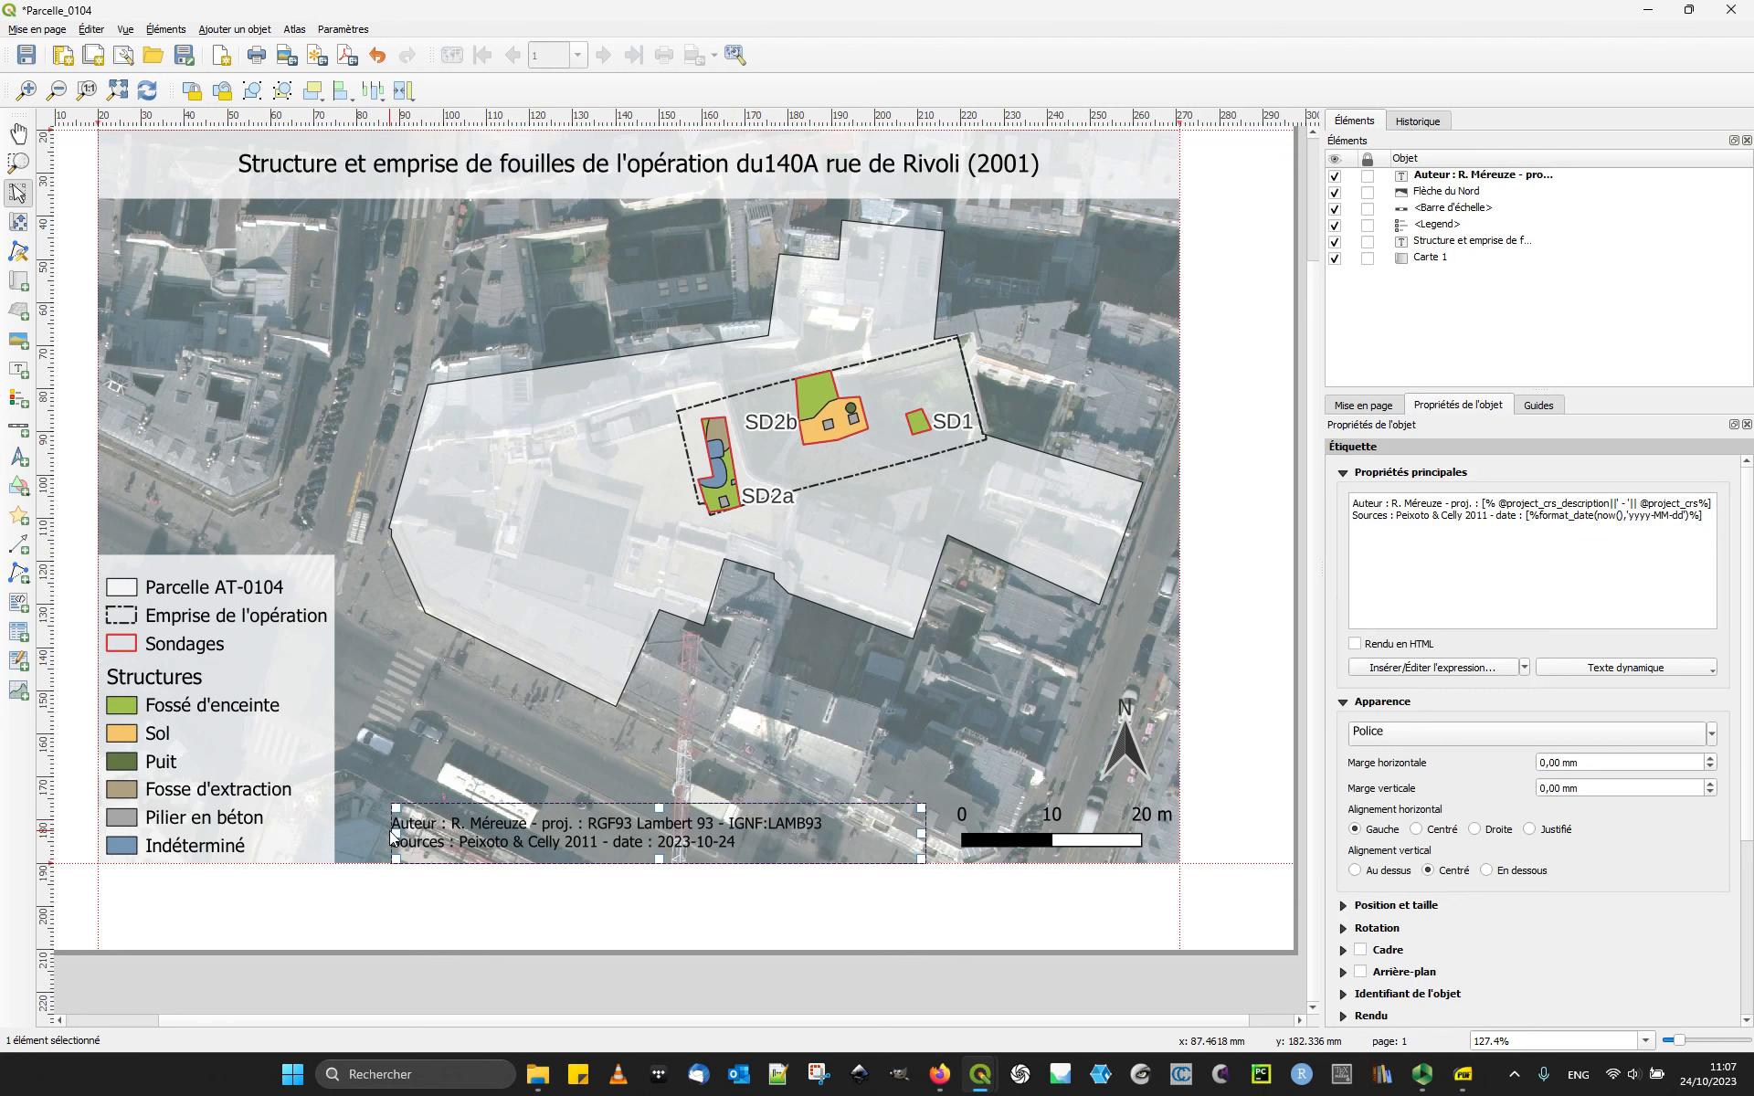
left_click_drag(395, 833, 433, 834)
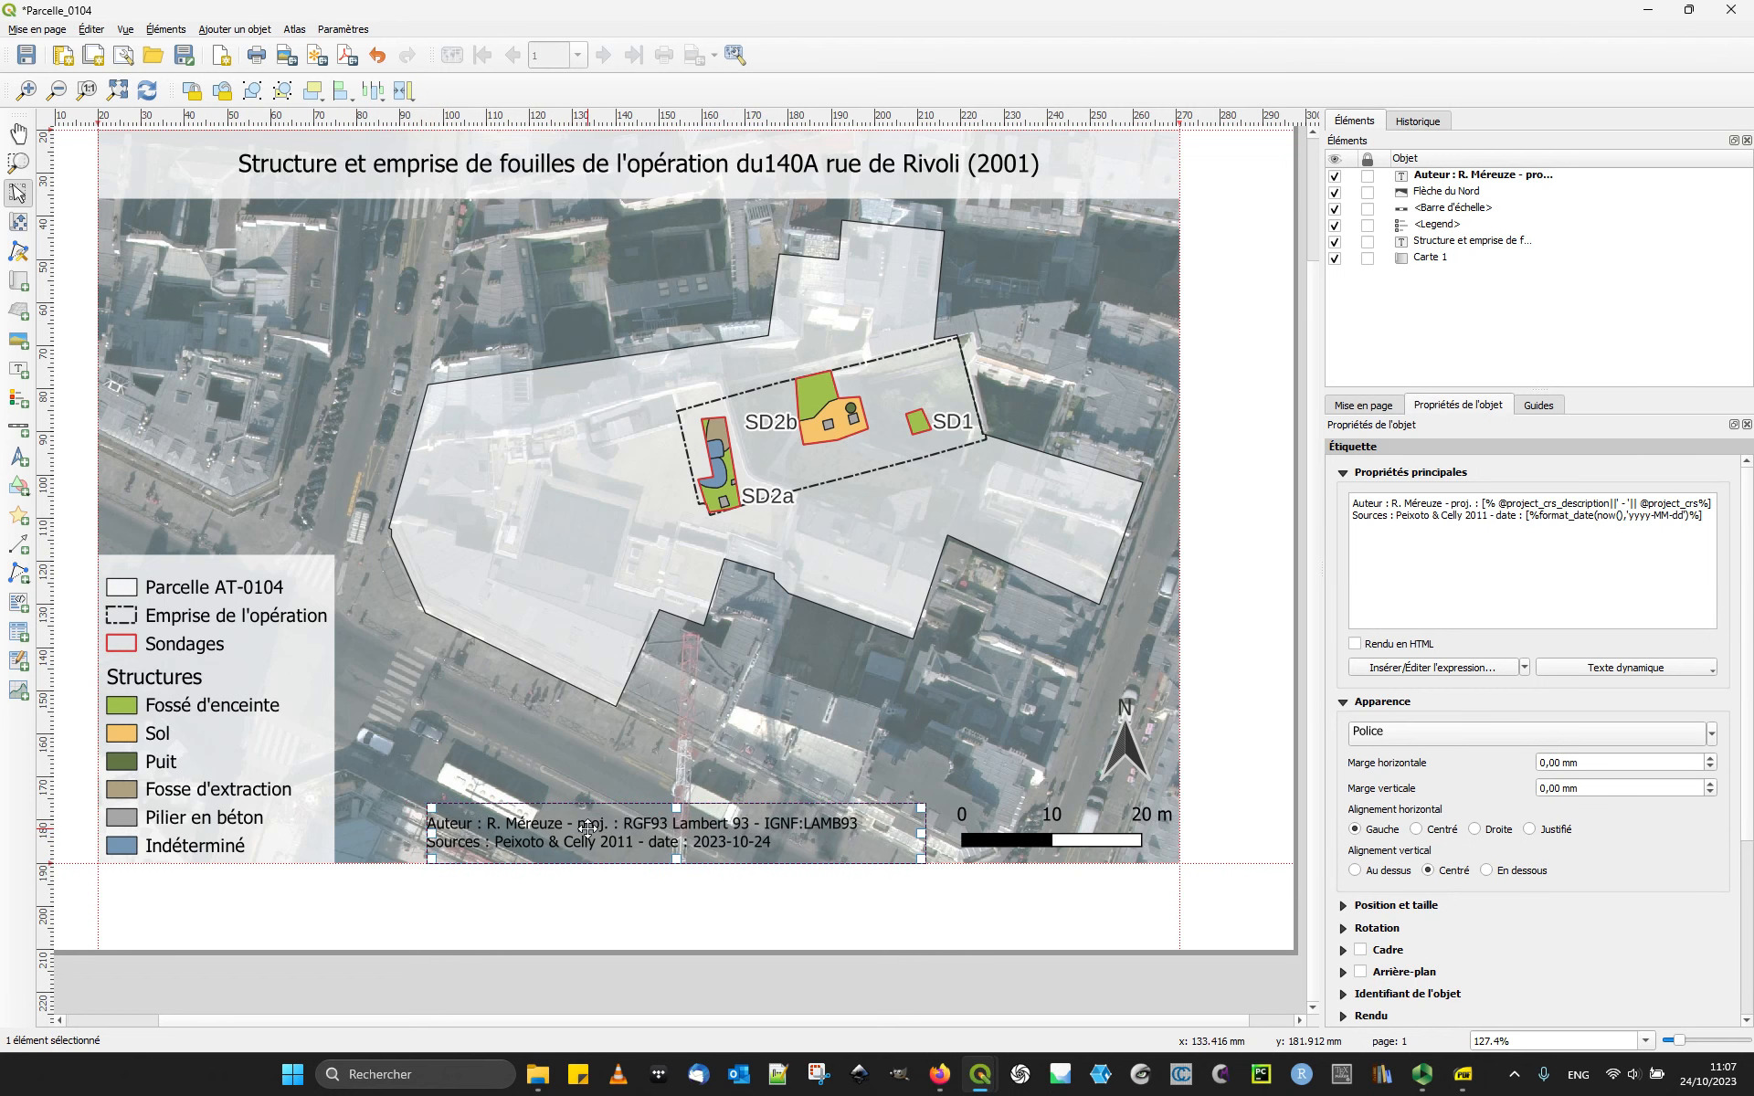
left_click_drag(588, 827, 609, 827)
Step: Set the north arrow's stroke colour to white
left_click(1125, 742)
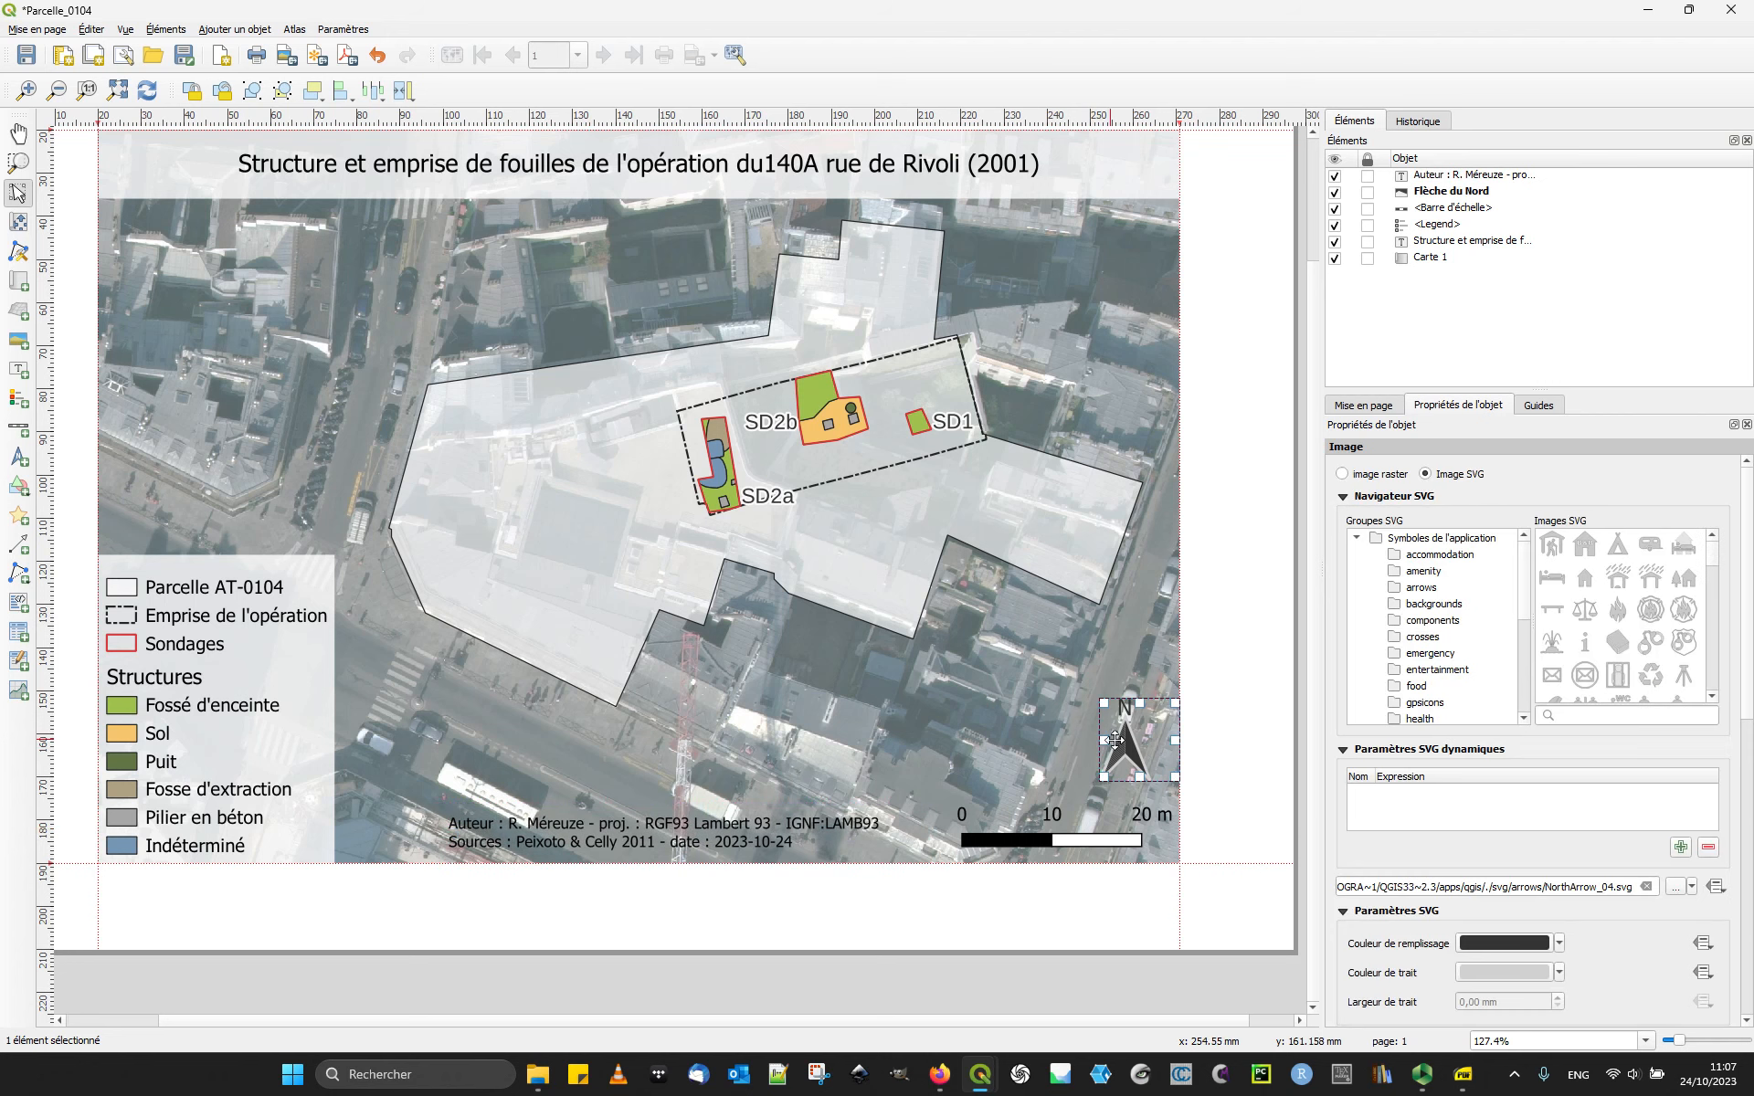
left_click(1509, 974)
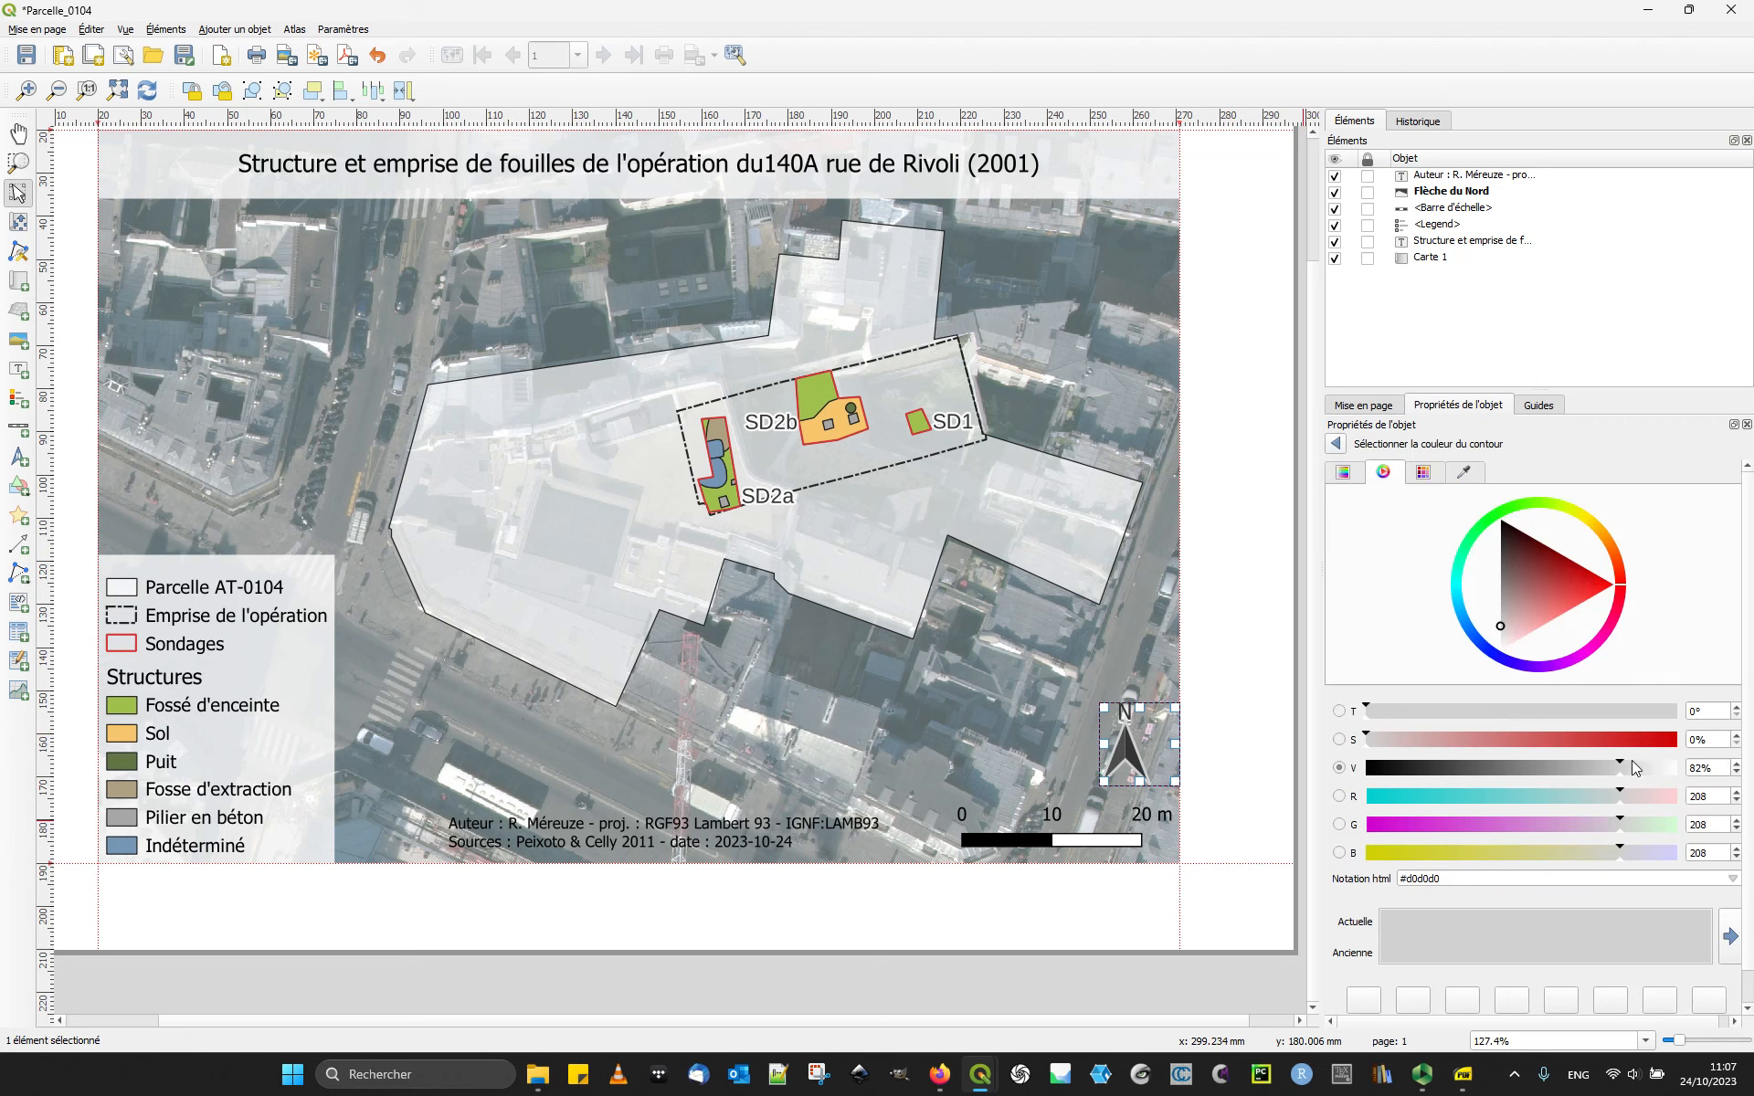
left_click(1132, 961)
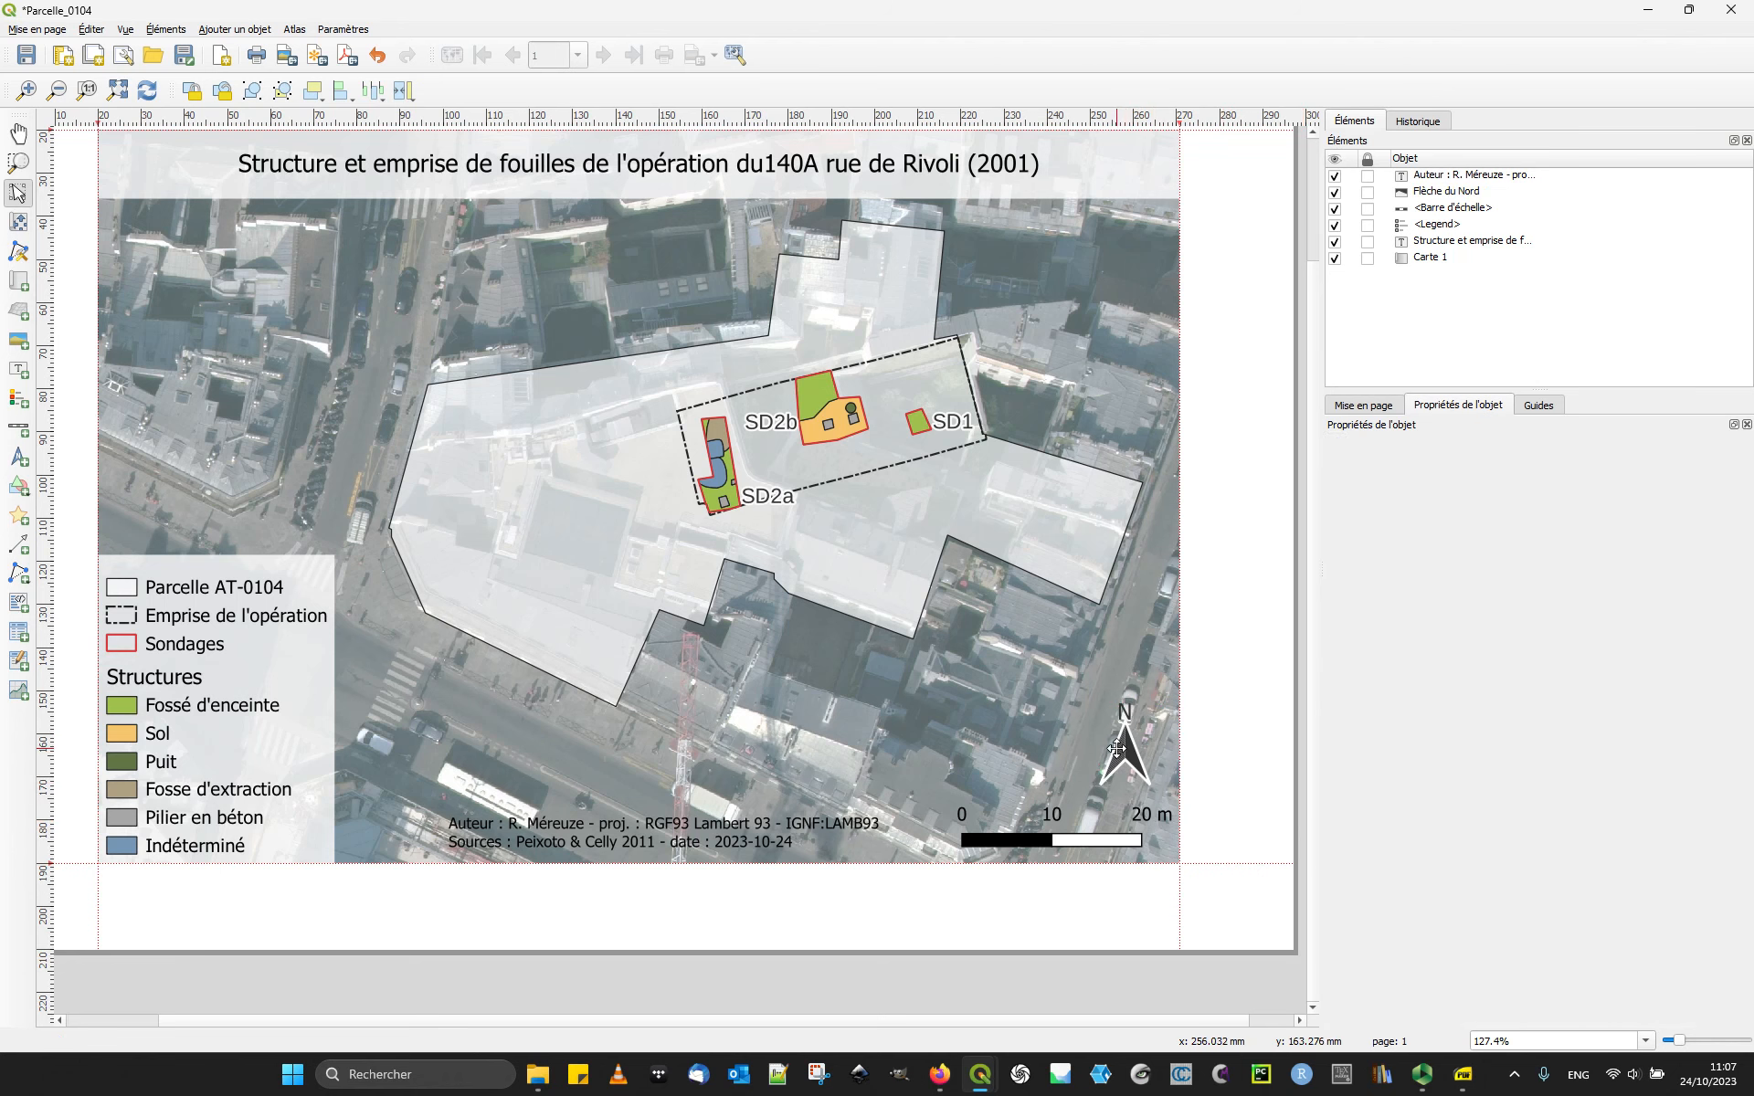
left_click(1116, 749)
scroll(1245, 802, "up", 2)
scroll(1245, 801, "down", 2)
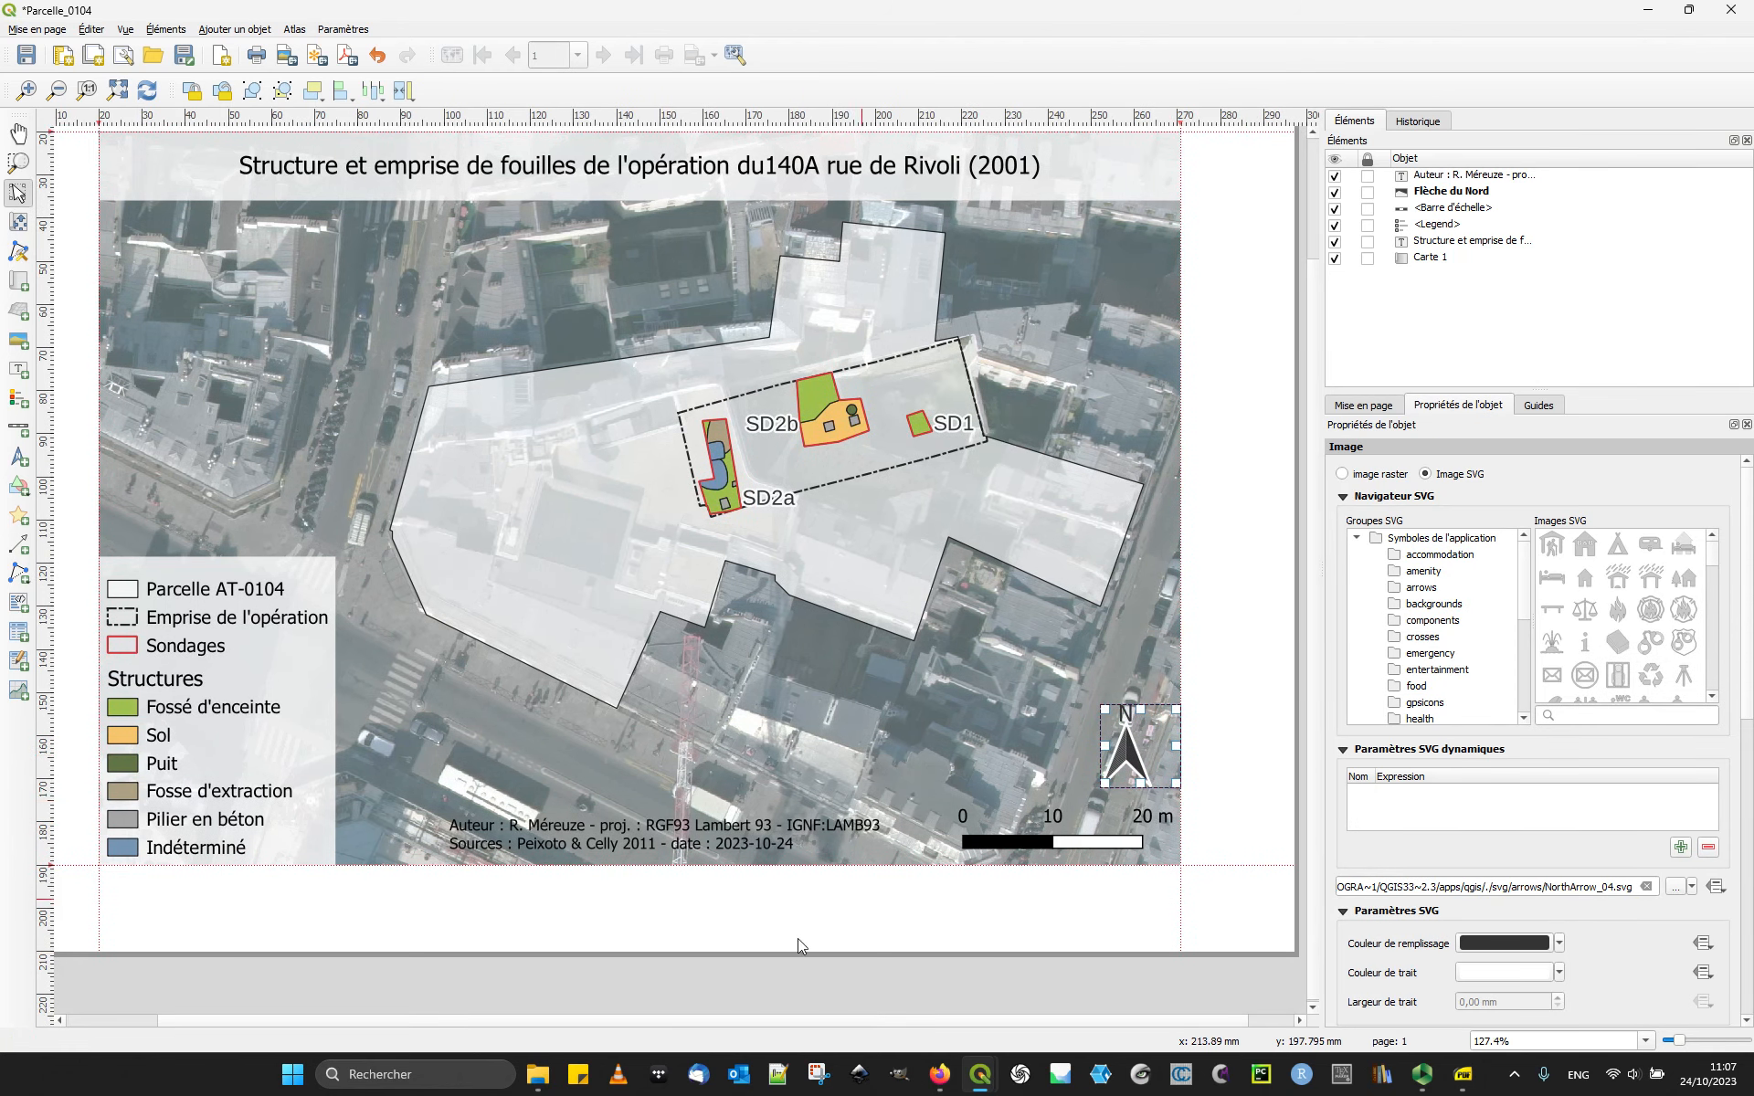
Step: Move the author and sources label left until it sits against the legend
left_click(596, 835)
left_click(998, 845)
left_click(1133, 735)
left_click(703, 840)
mouse_move(532, 833)
left_mouse_down()
mouse_move(415, 833)
mouse_move(518, 827)
left_mouse_up()
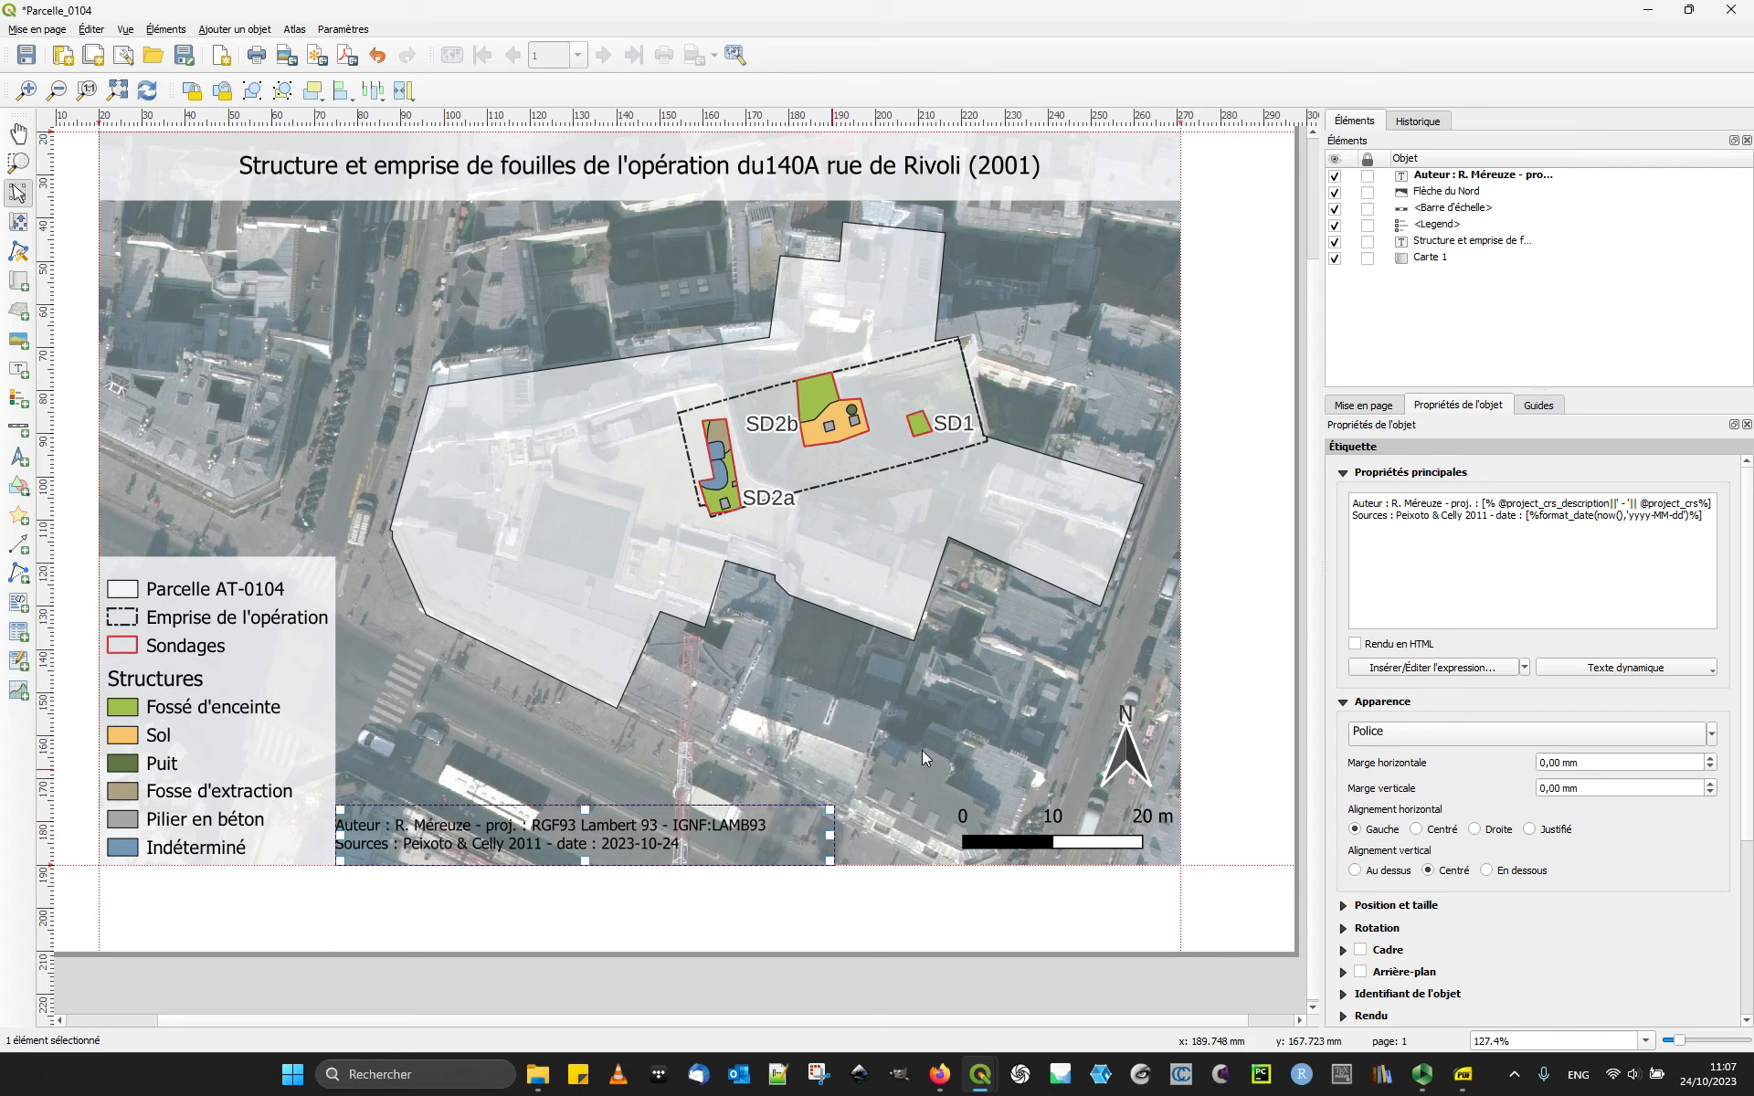
Step: Move the north arrow down between the label and the scale bar, and fit the whole page in view
left_click(1136, 749)
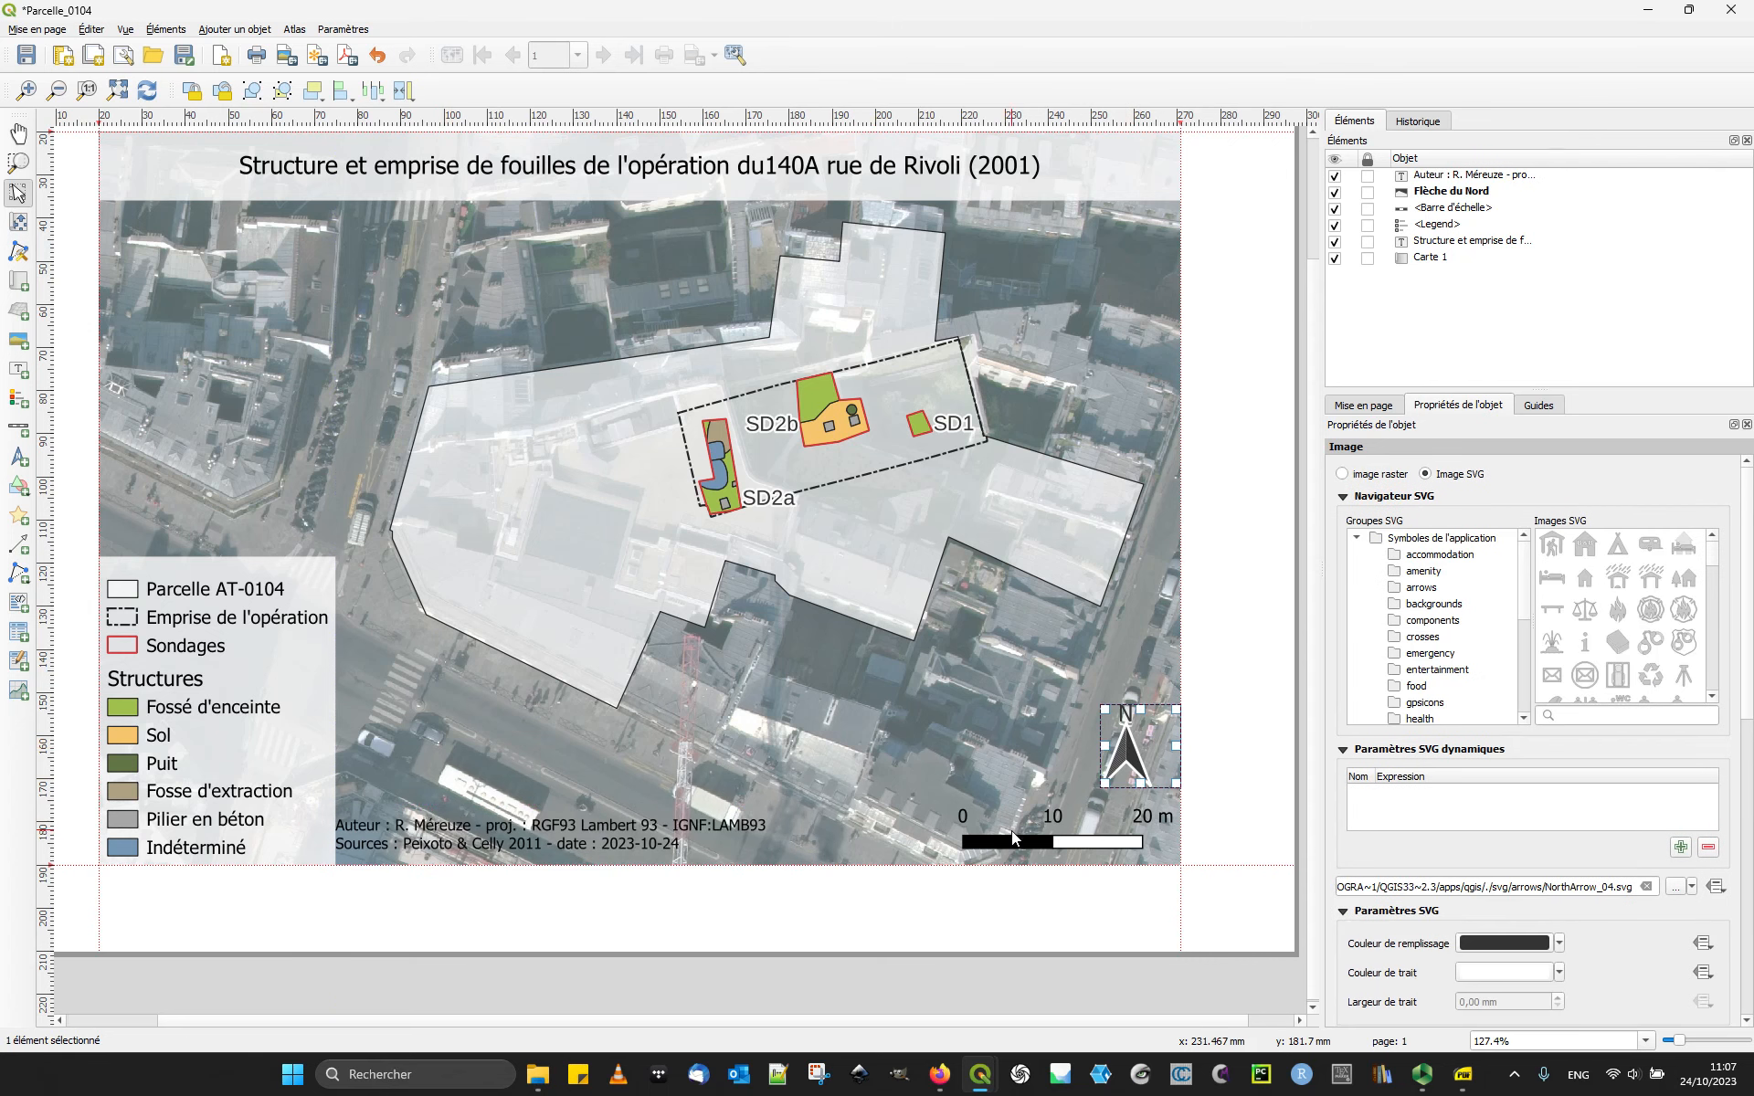
left_click(1009, 832)
left_click_drag(1138, 749, 886, 825)
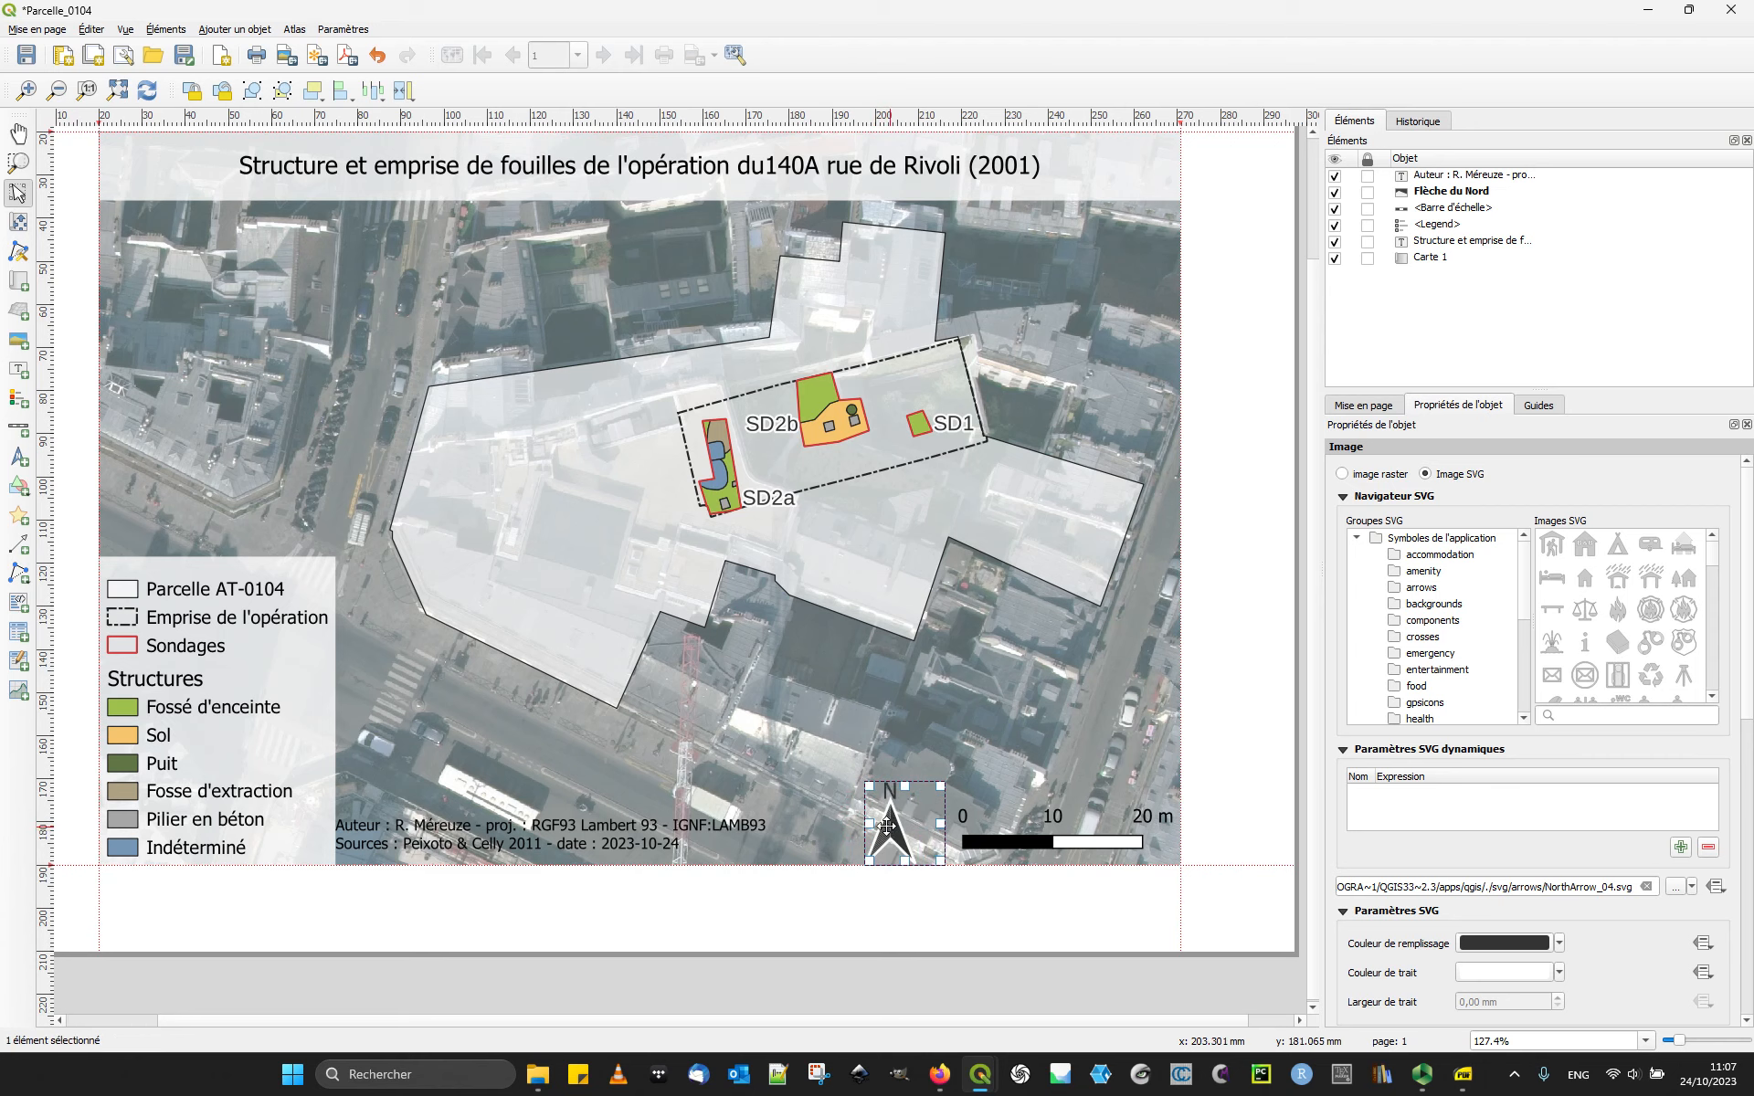
left_click(963, 941)
key("ctrl+0")
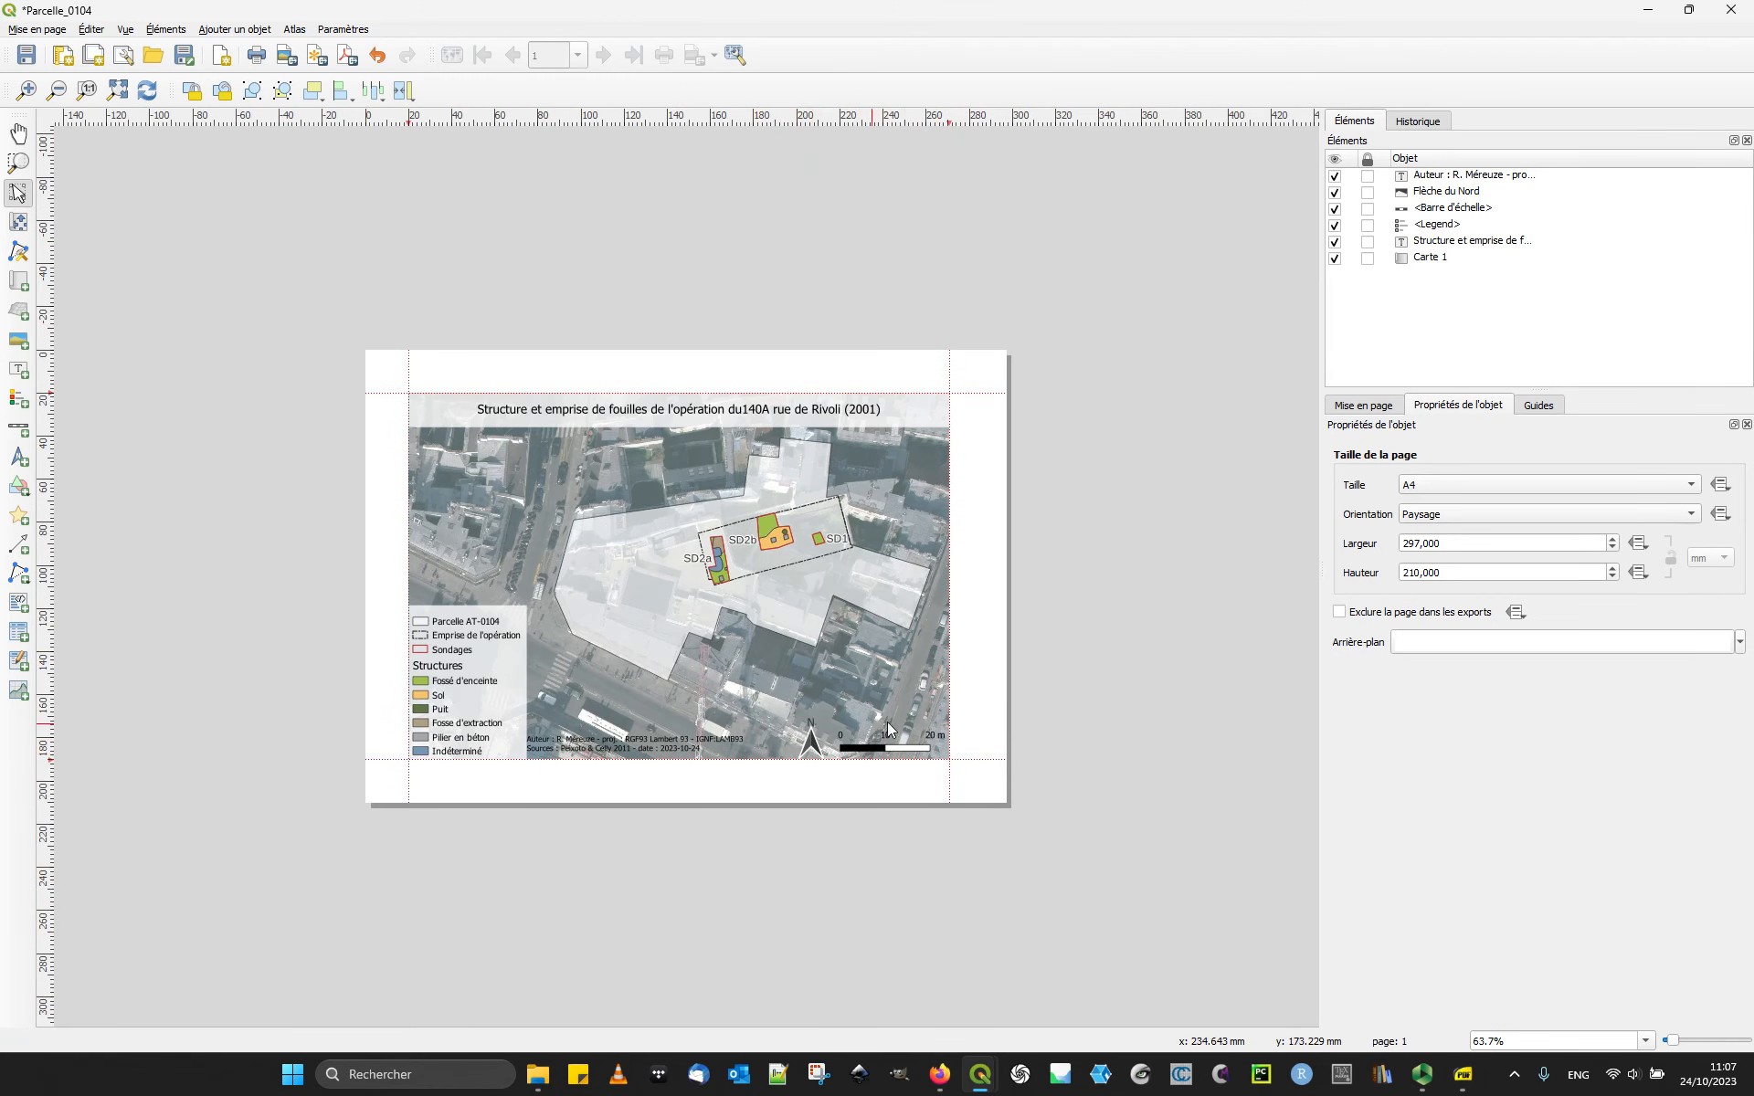
Step: Shift the author and sources label slightly right to leave a gap after the legend
scroll(729, 834, "up", 1)
left_click(494, 824)
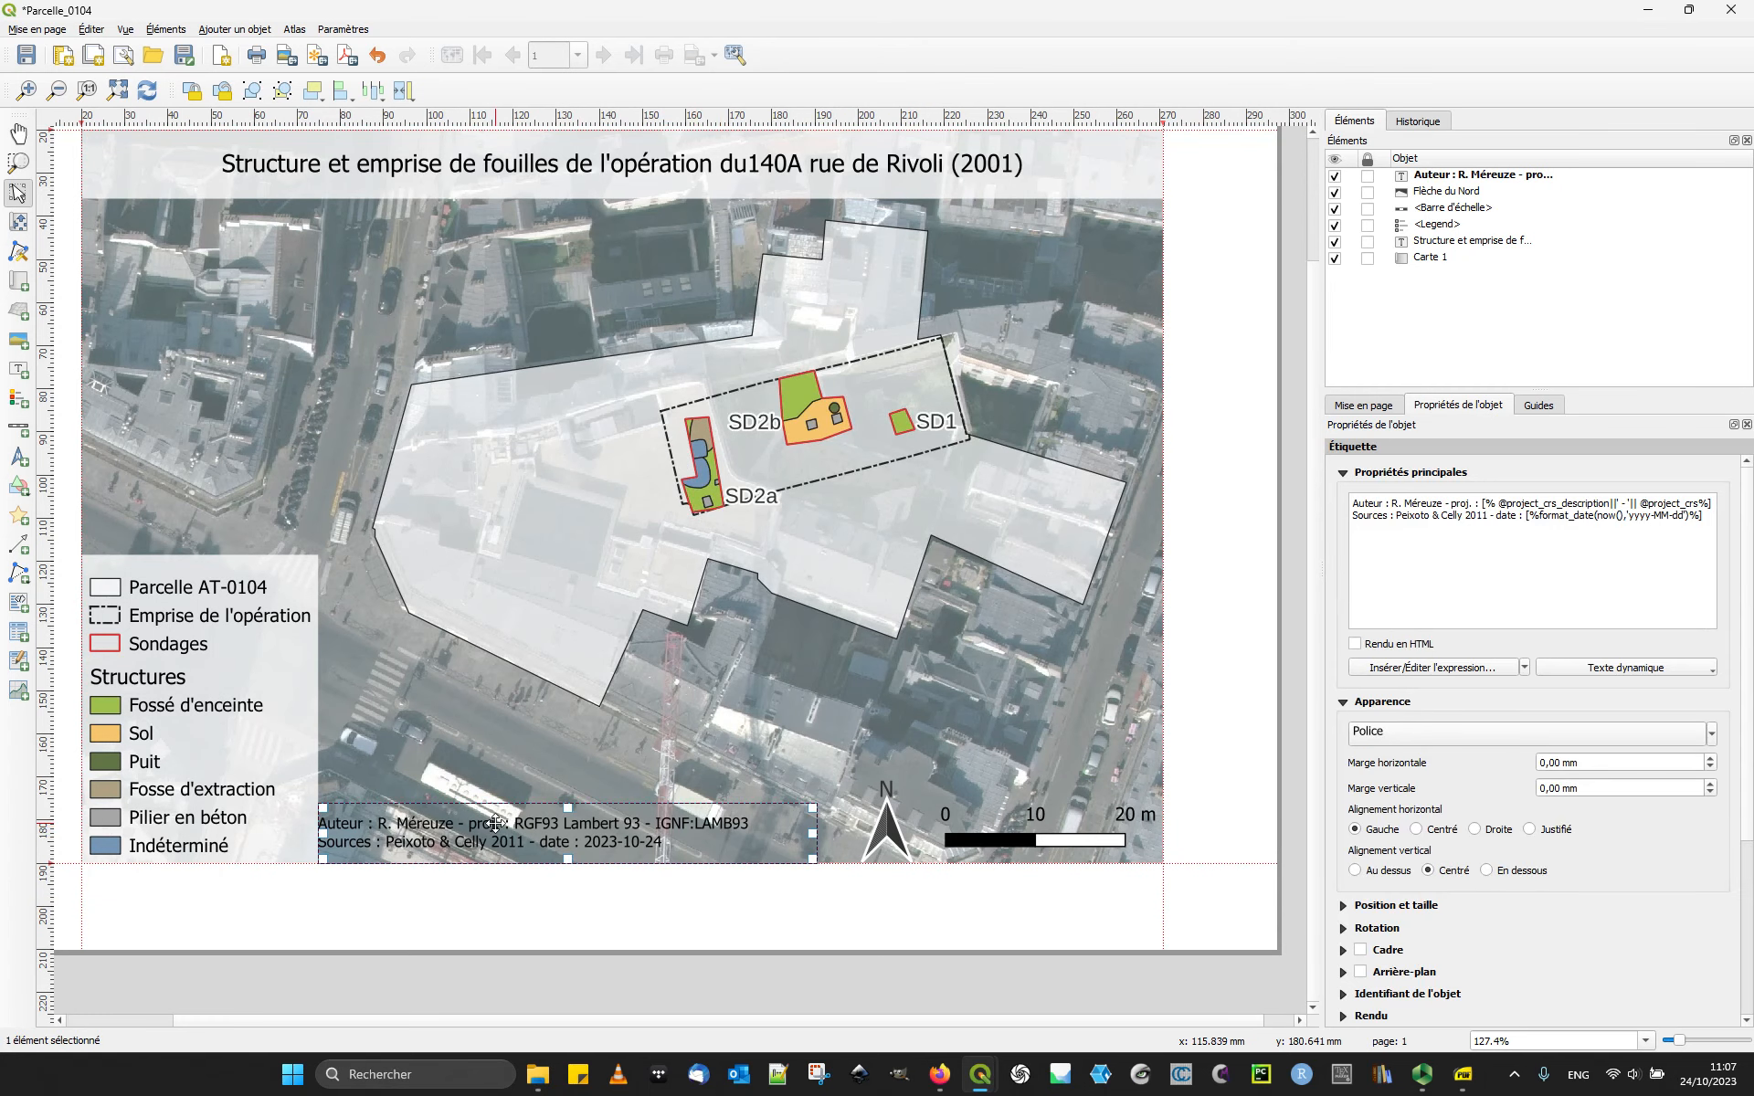
left_click_drag(494, 824, 516, 824)
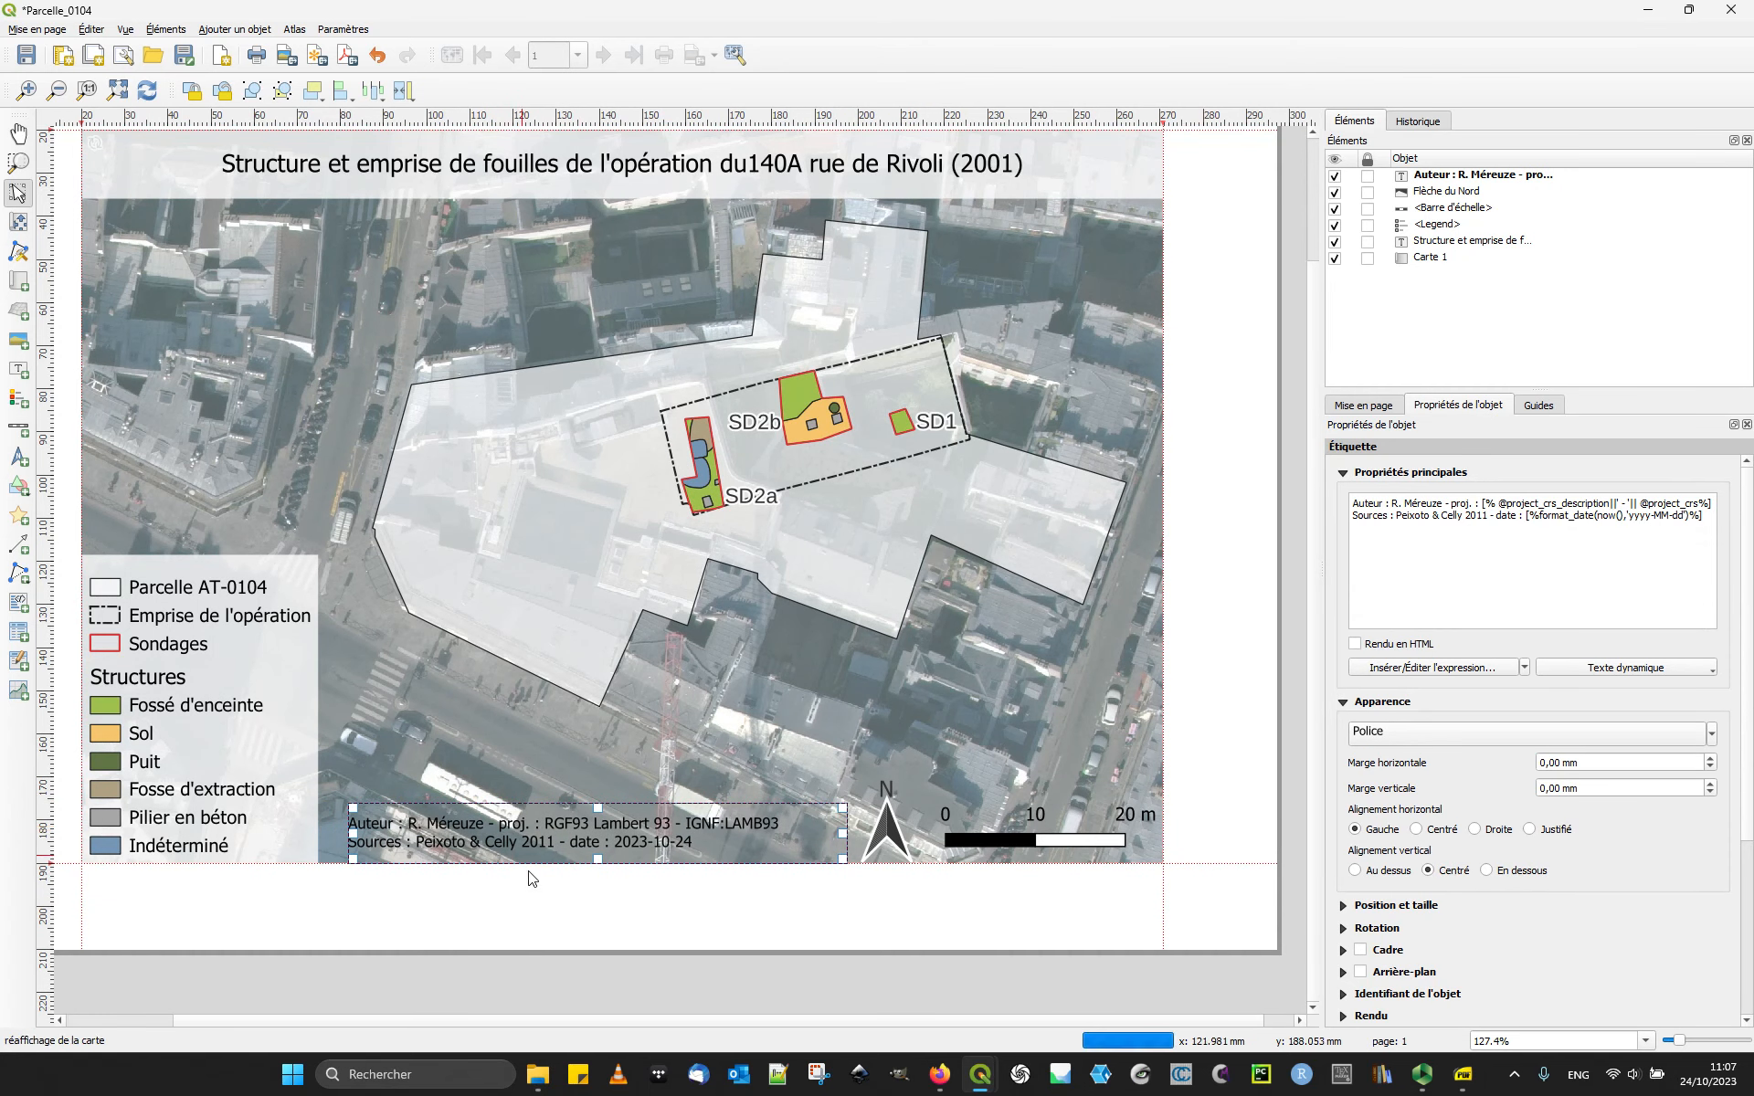
left_click(461, 882)
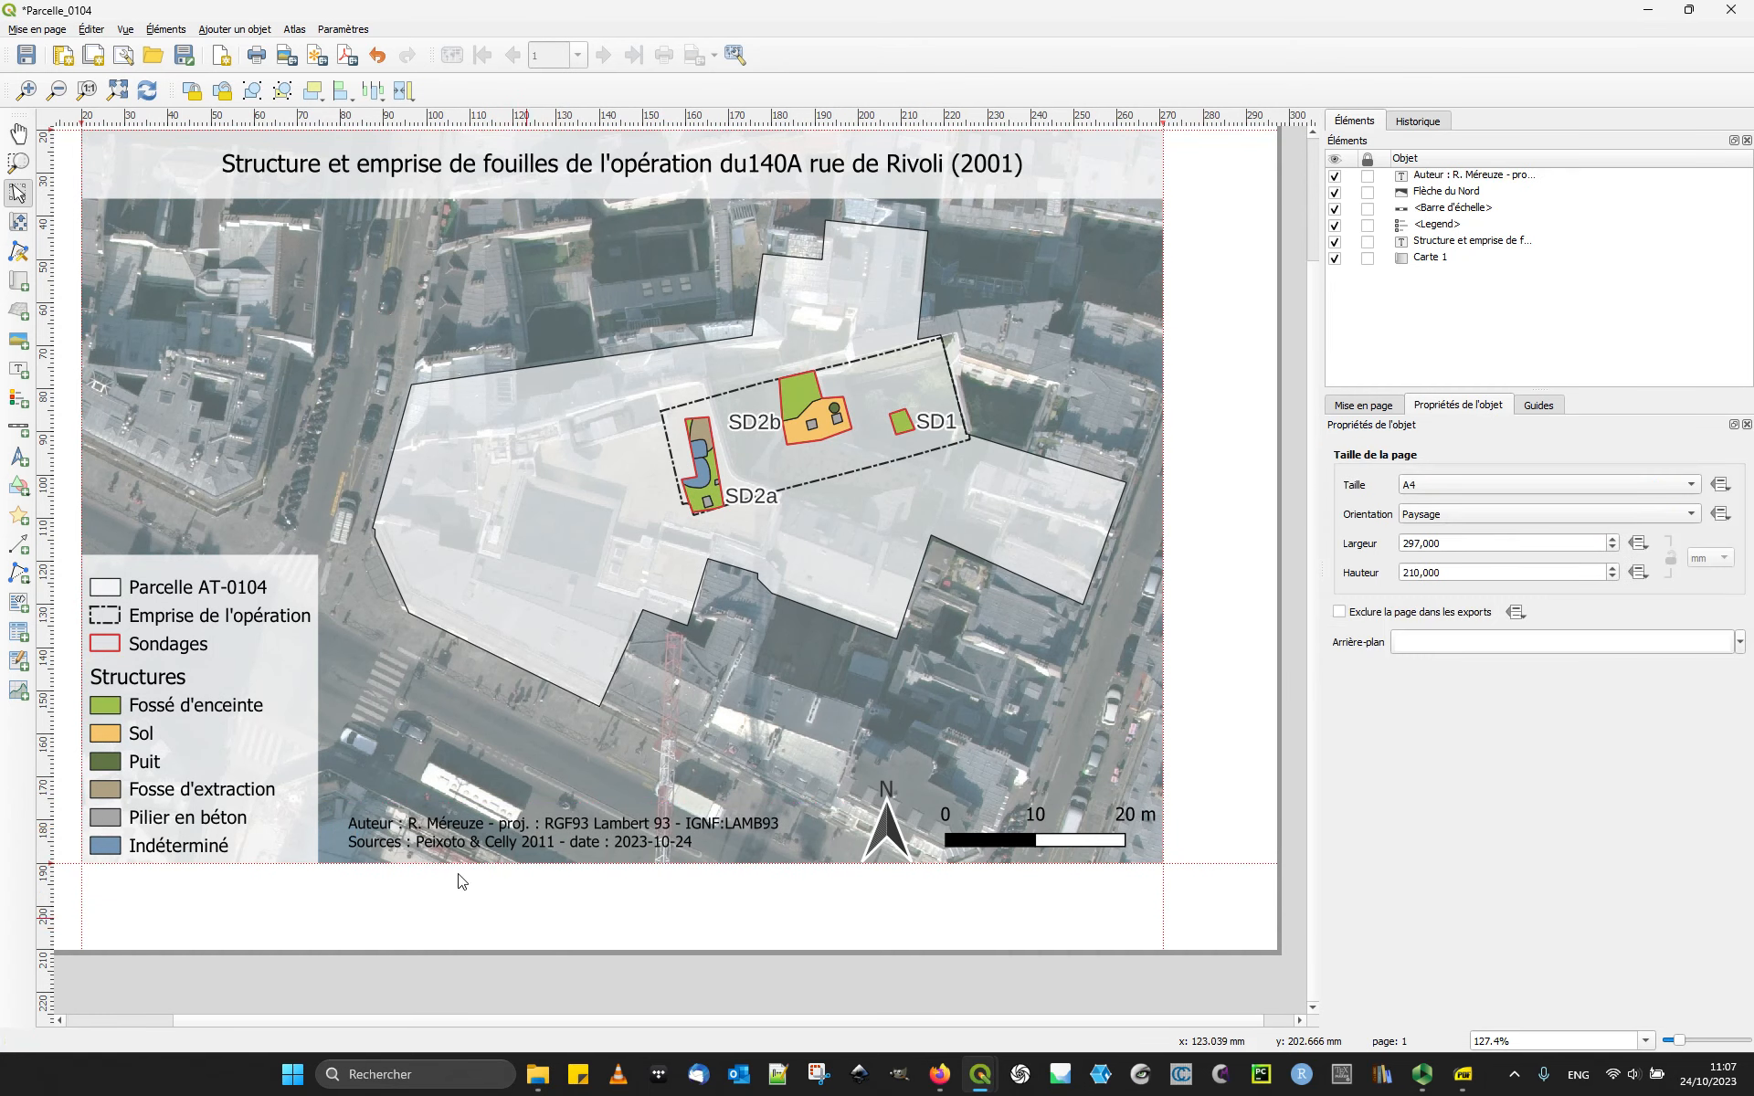
Step: Add a rectangle along the map's lower edge from the legend to the right margin, covering the label, north arrow and scale bar
left_click(31, 497)
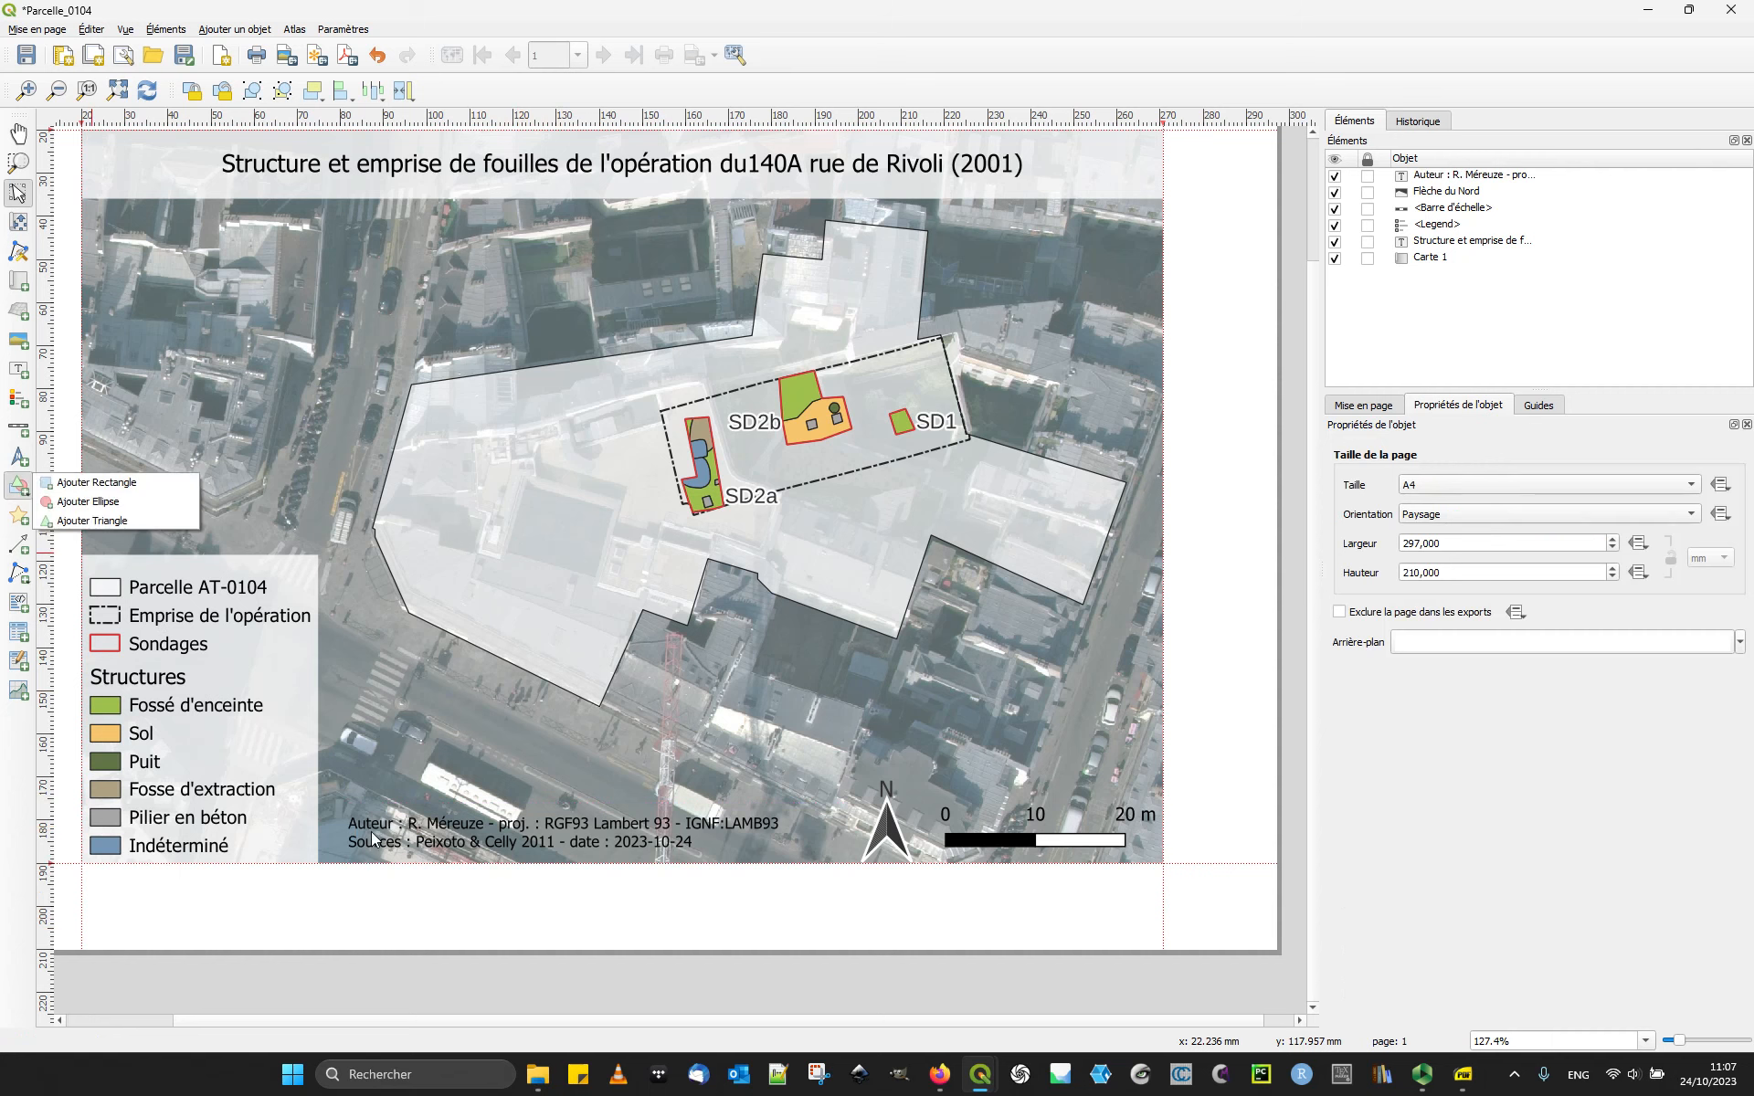
left_click(82, 492)
left_click_drag(318, 779, 1159, 858)
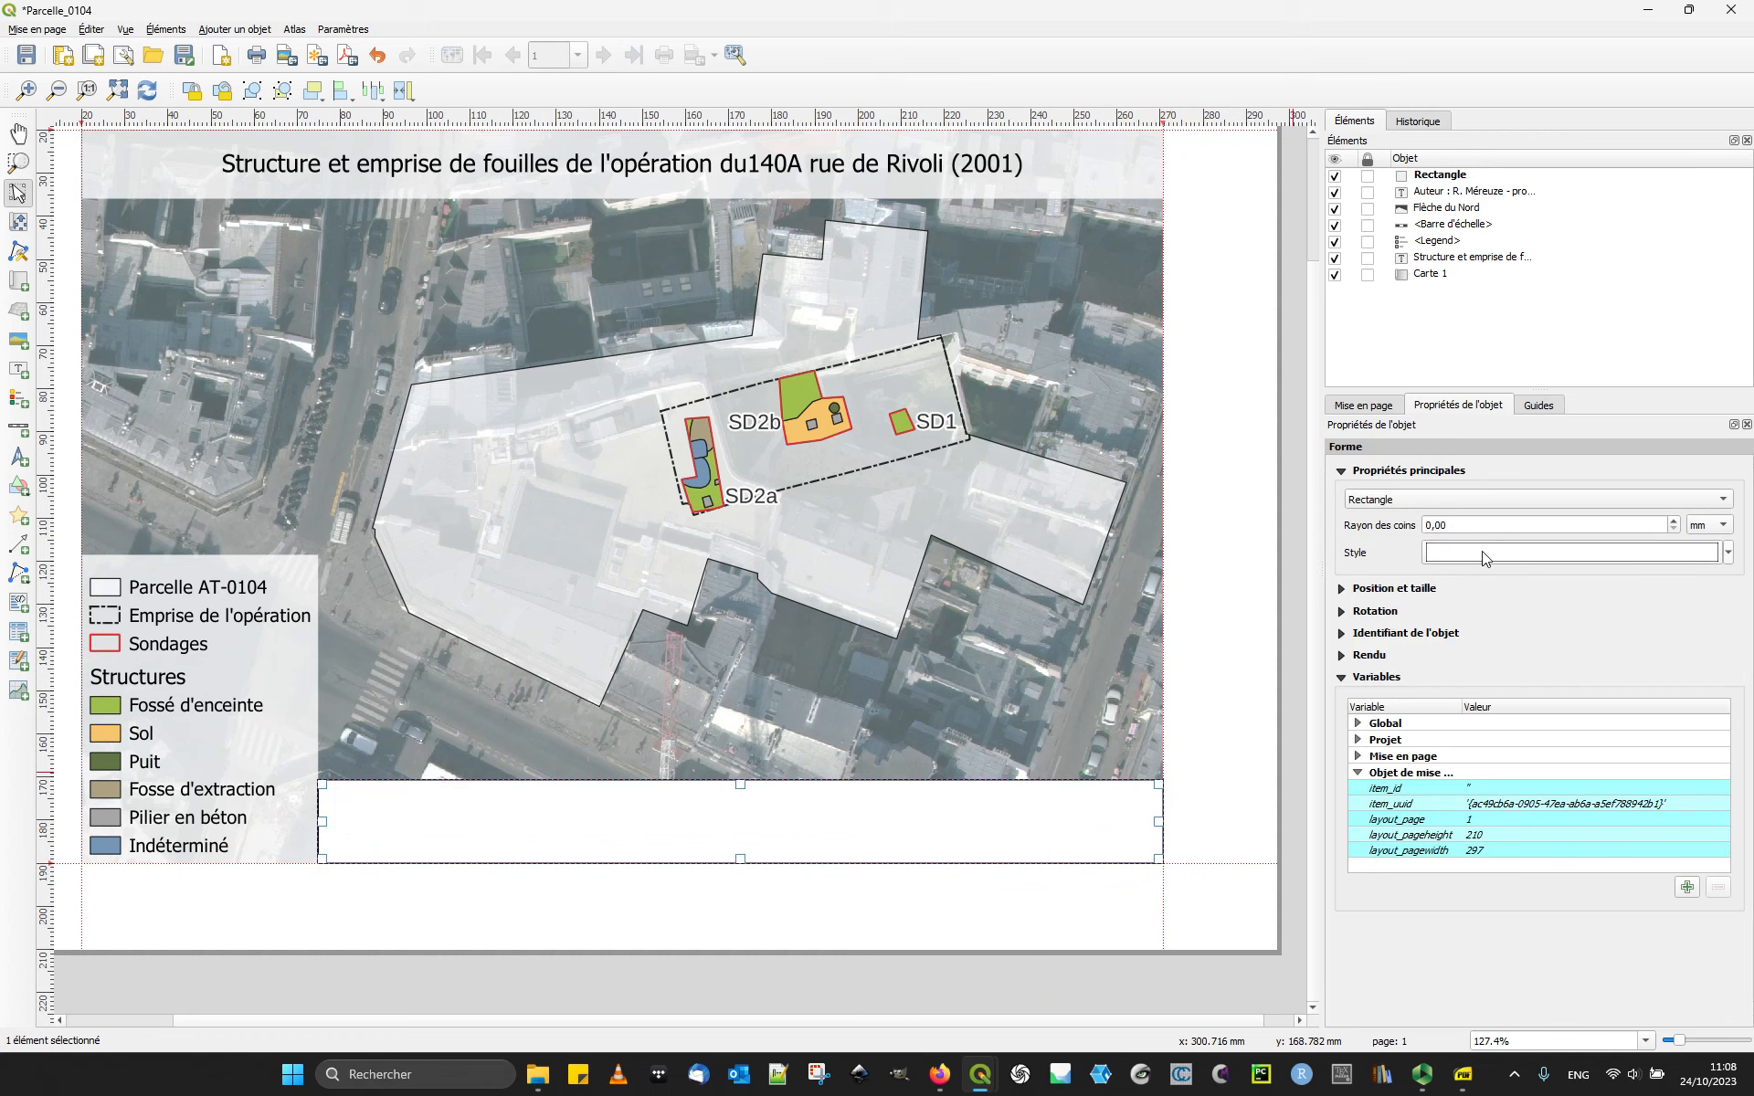
Step: Set the rectangle's stroke style to No Line and the opacity of its white fill to 80%
left_click(1459, 558)
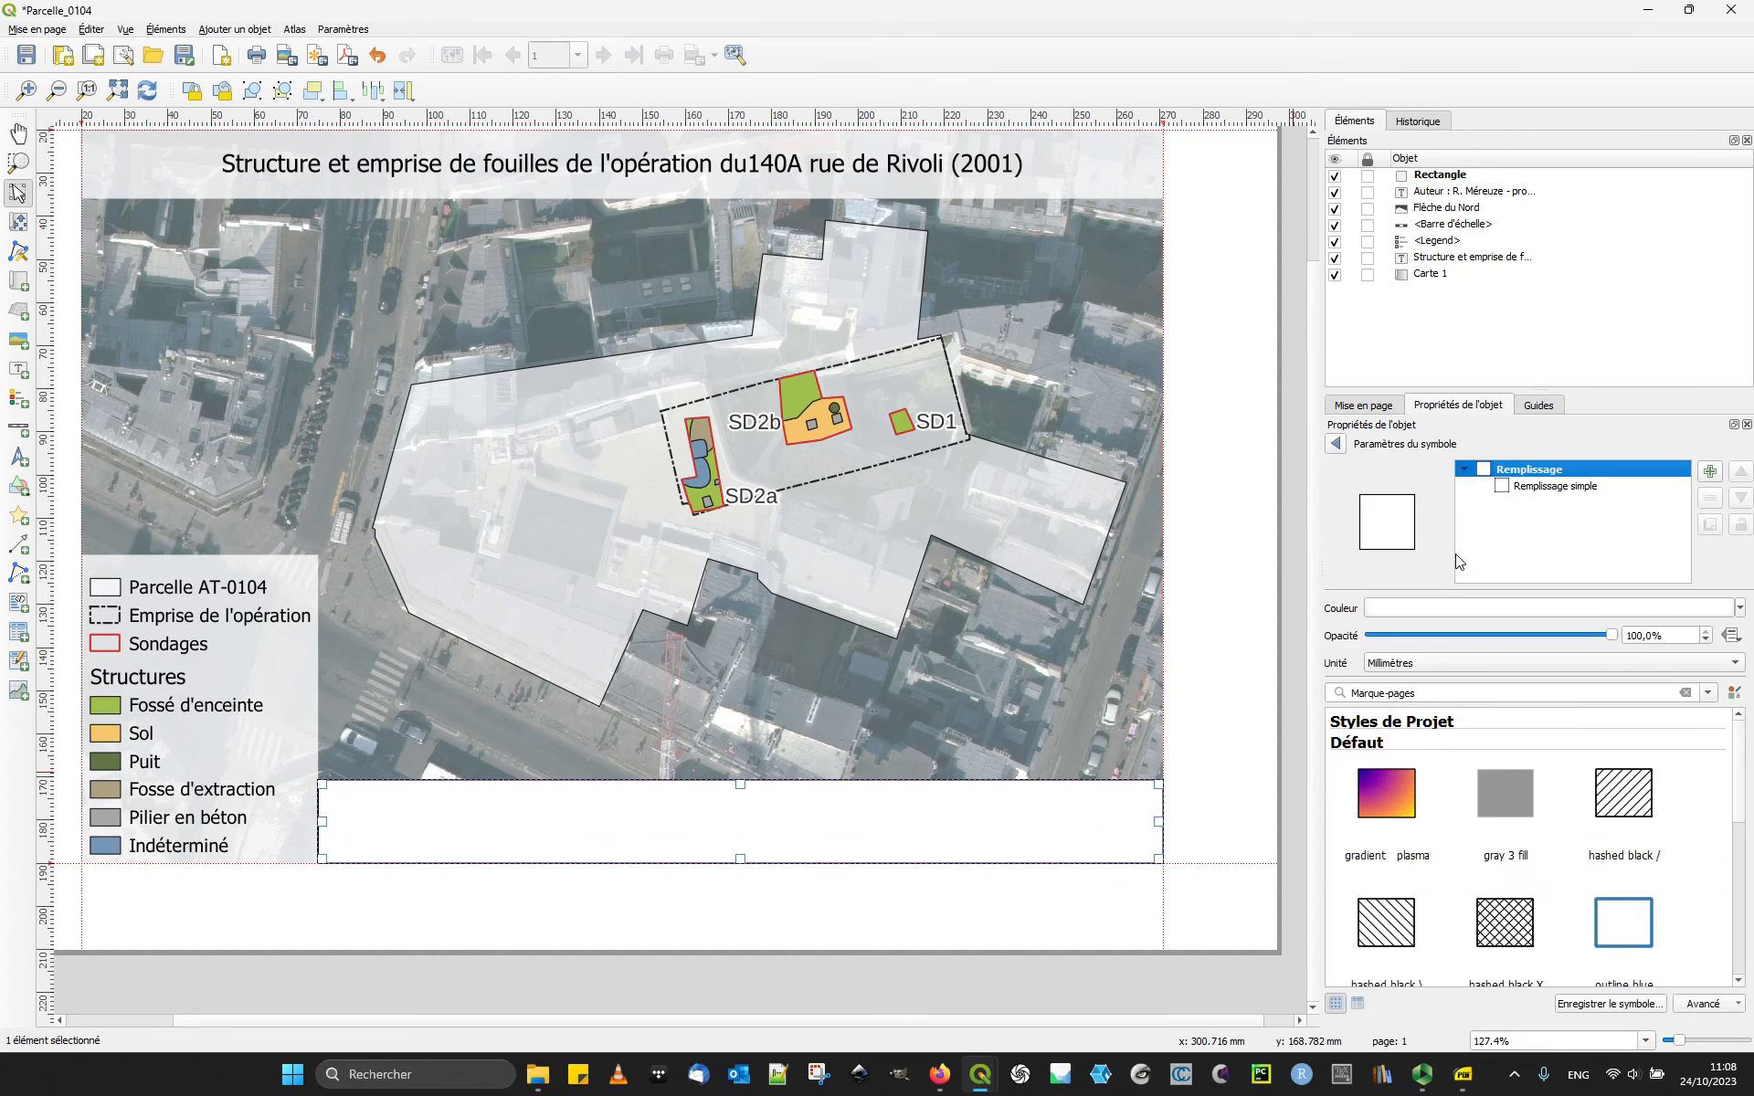
left_click(1507, 492)
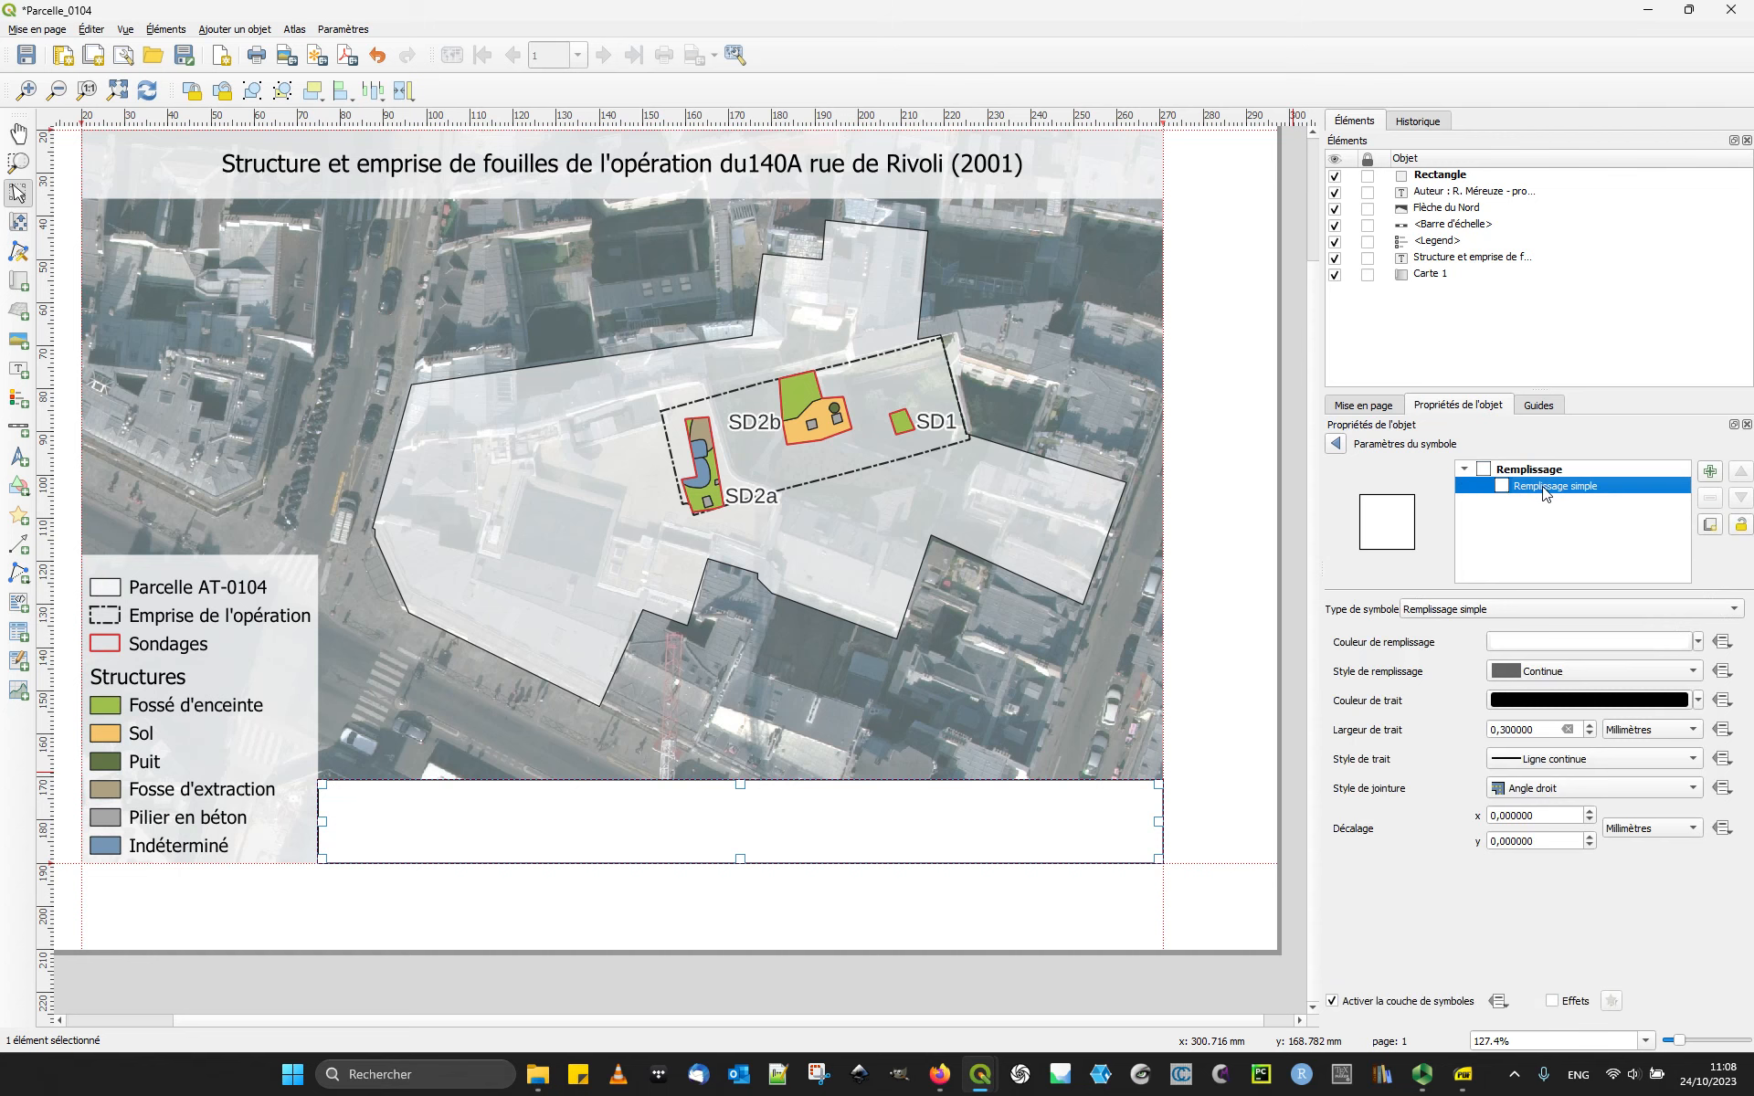
left_click(1550, 758)
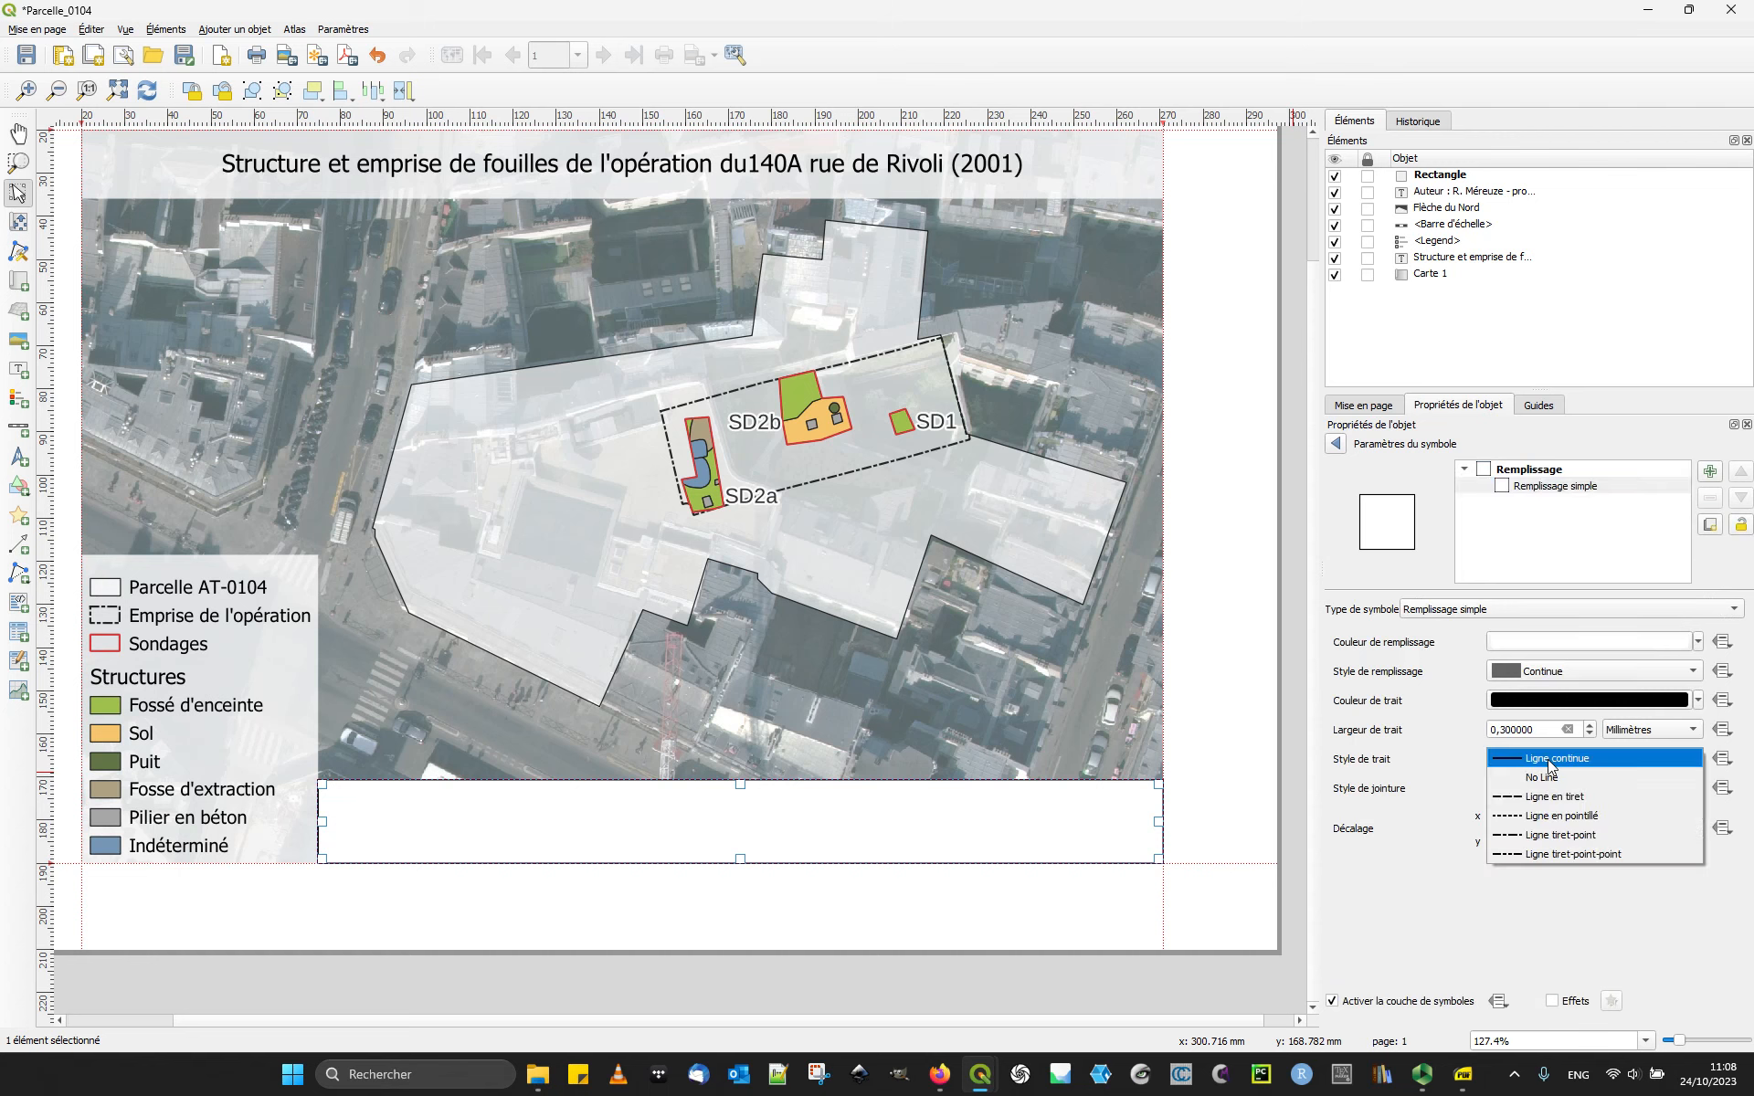
left_click(1550, 751)
left_click(1548, 642)
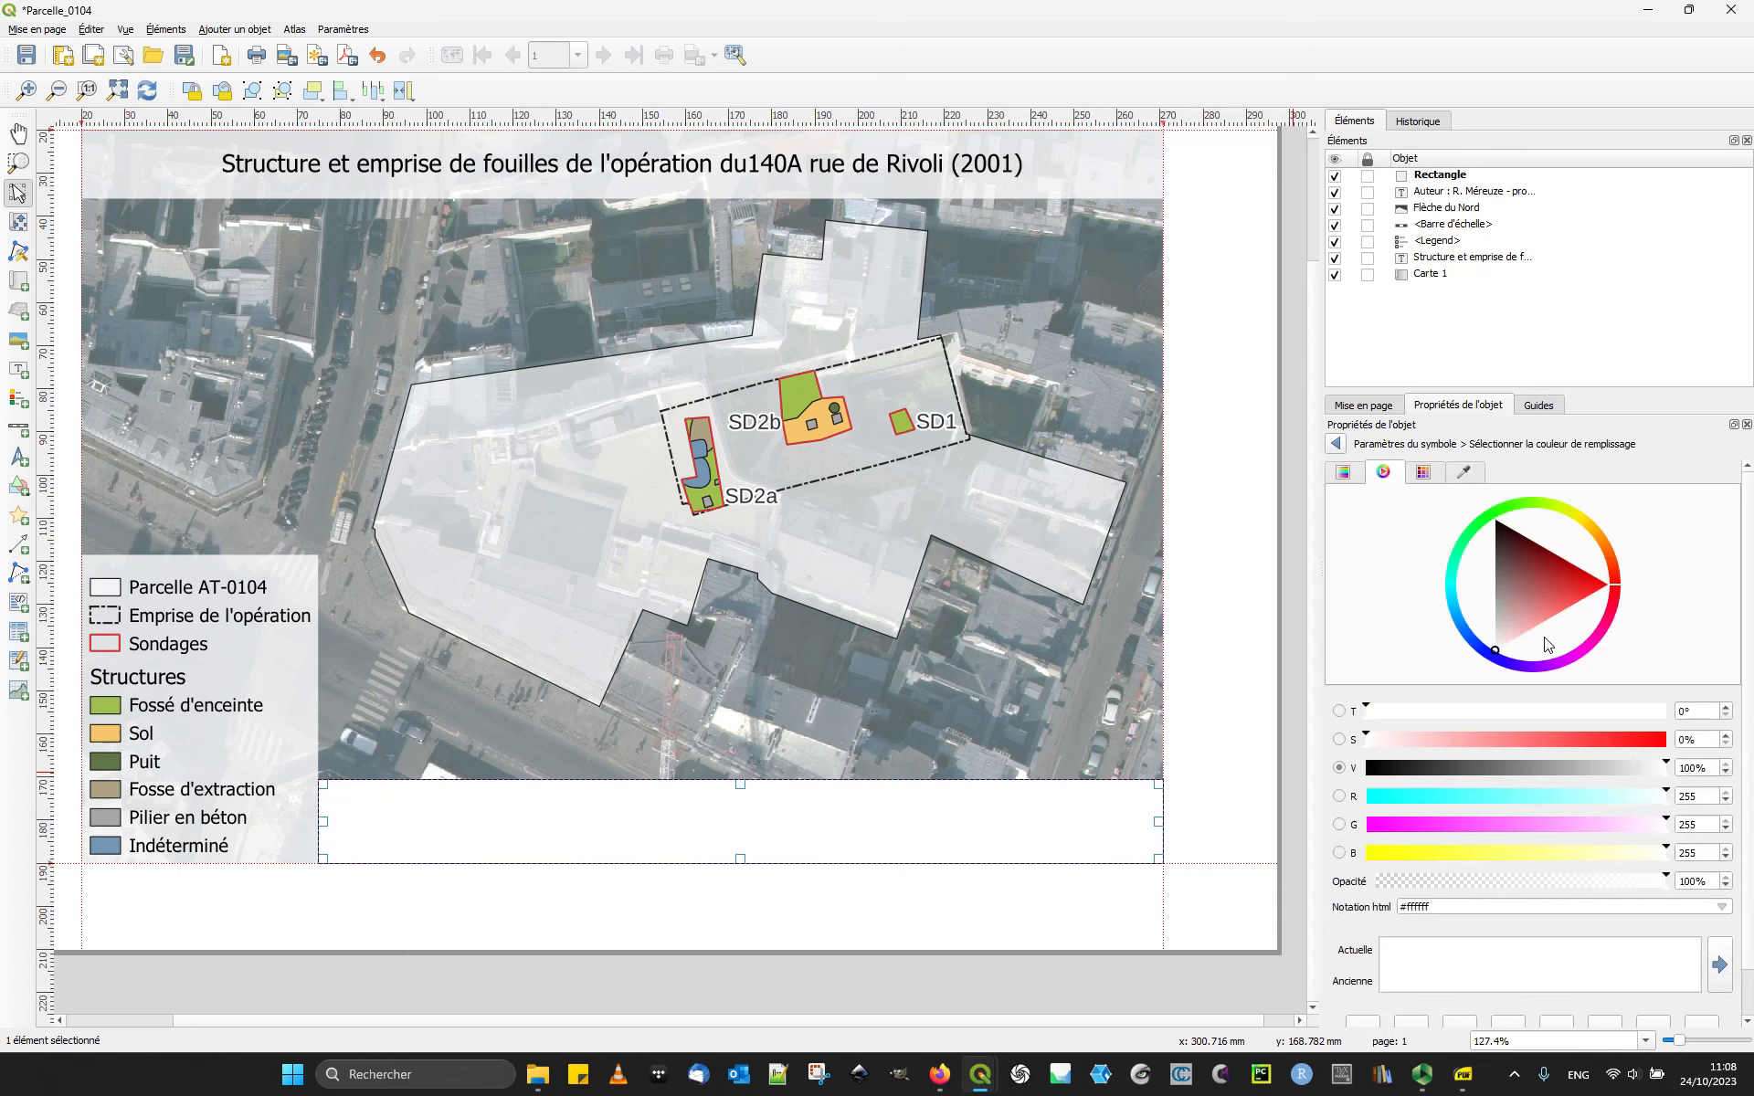
double_click(1696, 880)
type("80")
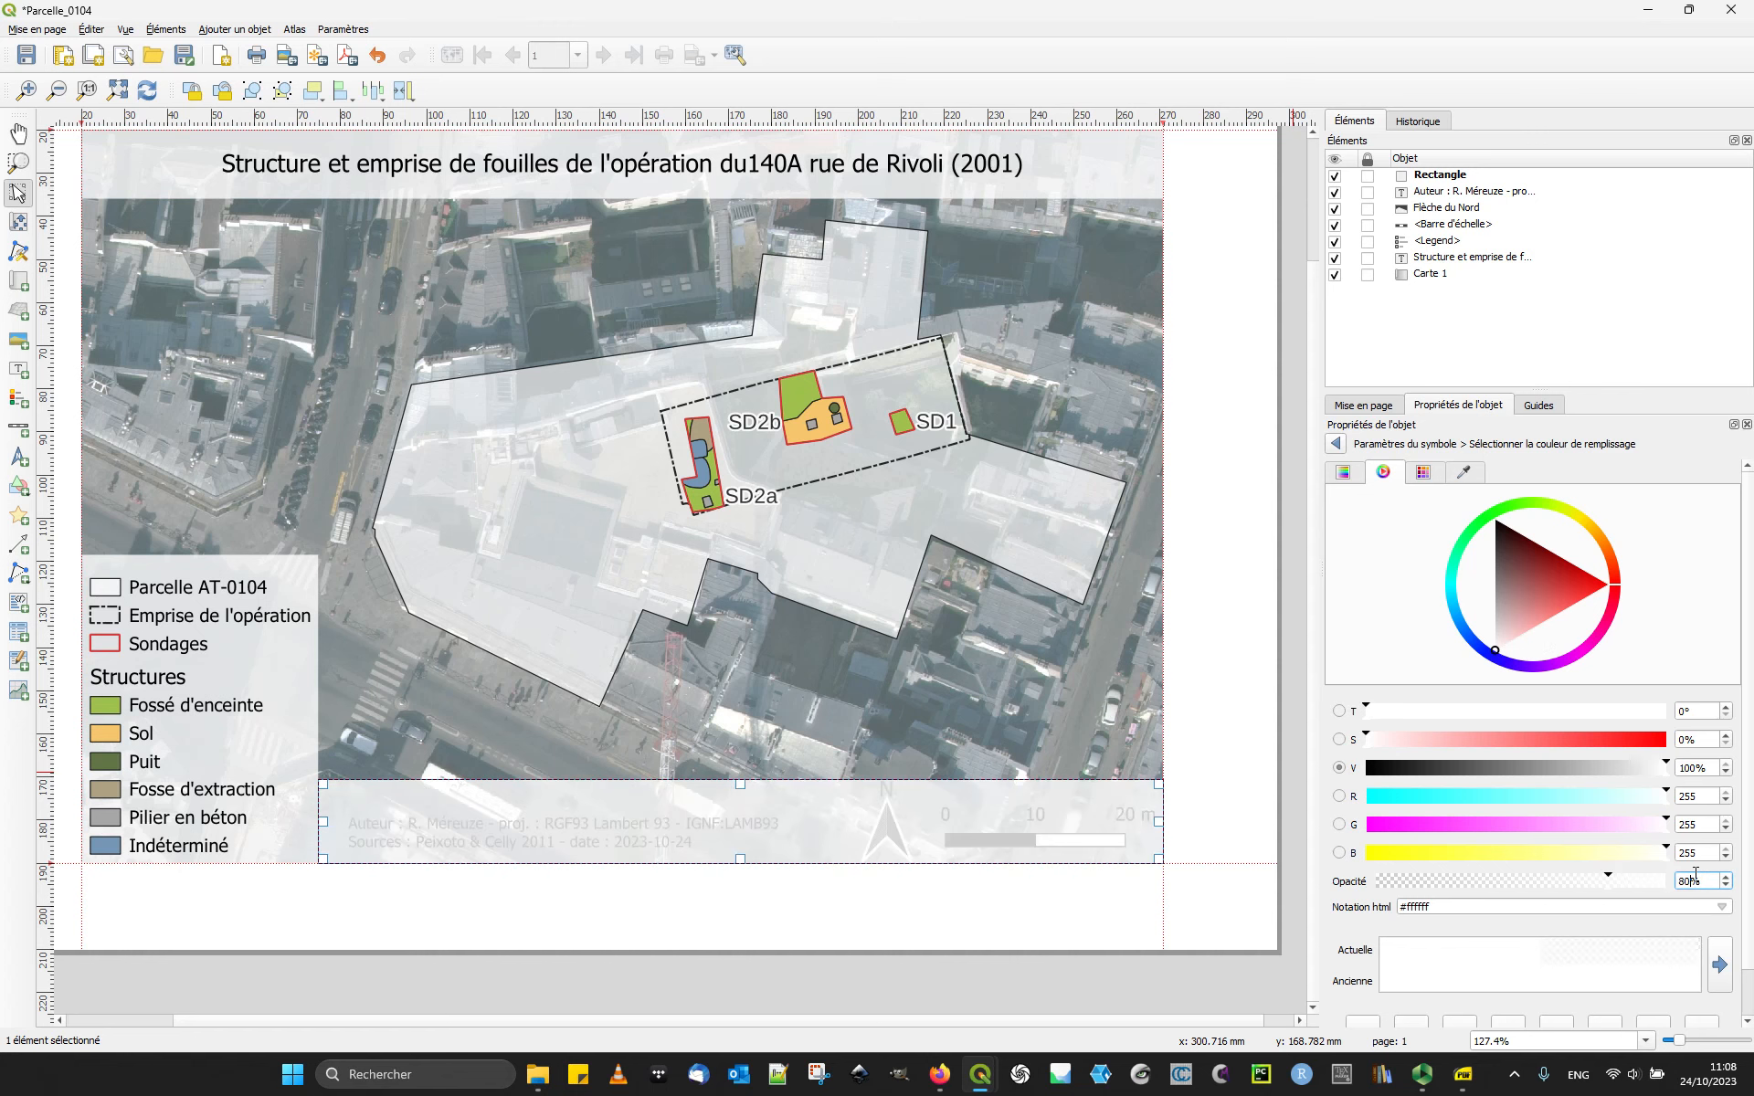
left_click(1231, 733)
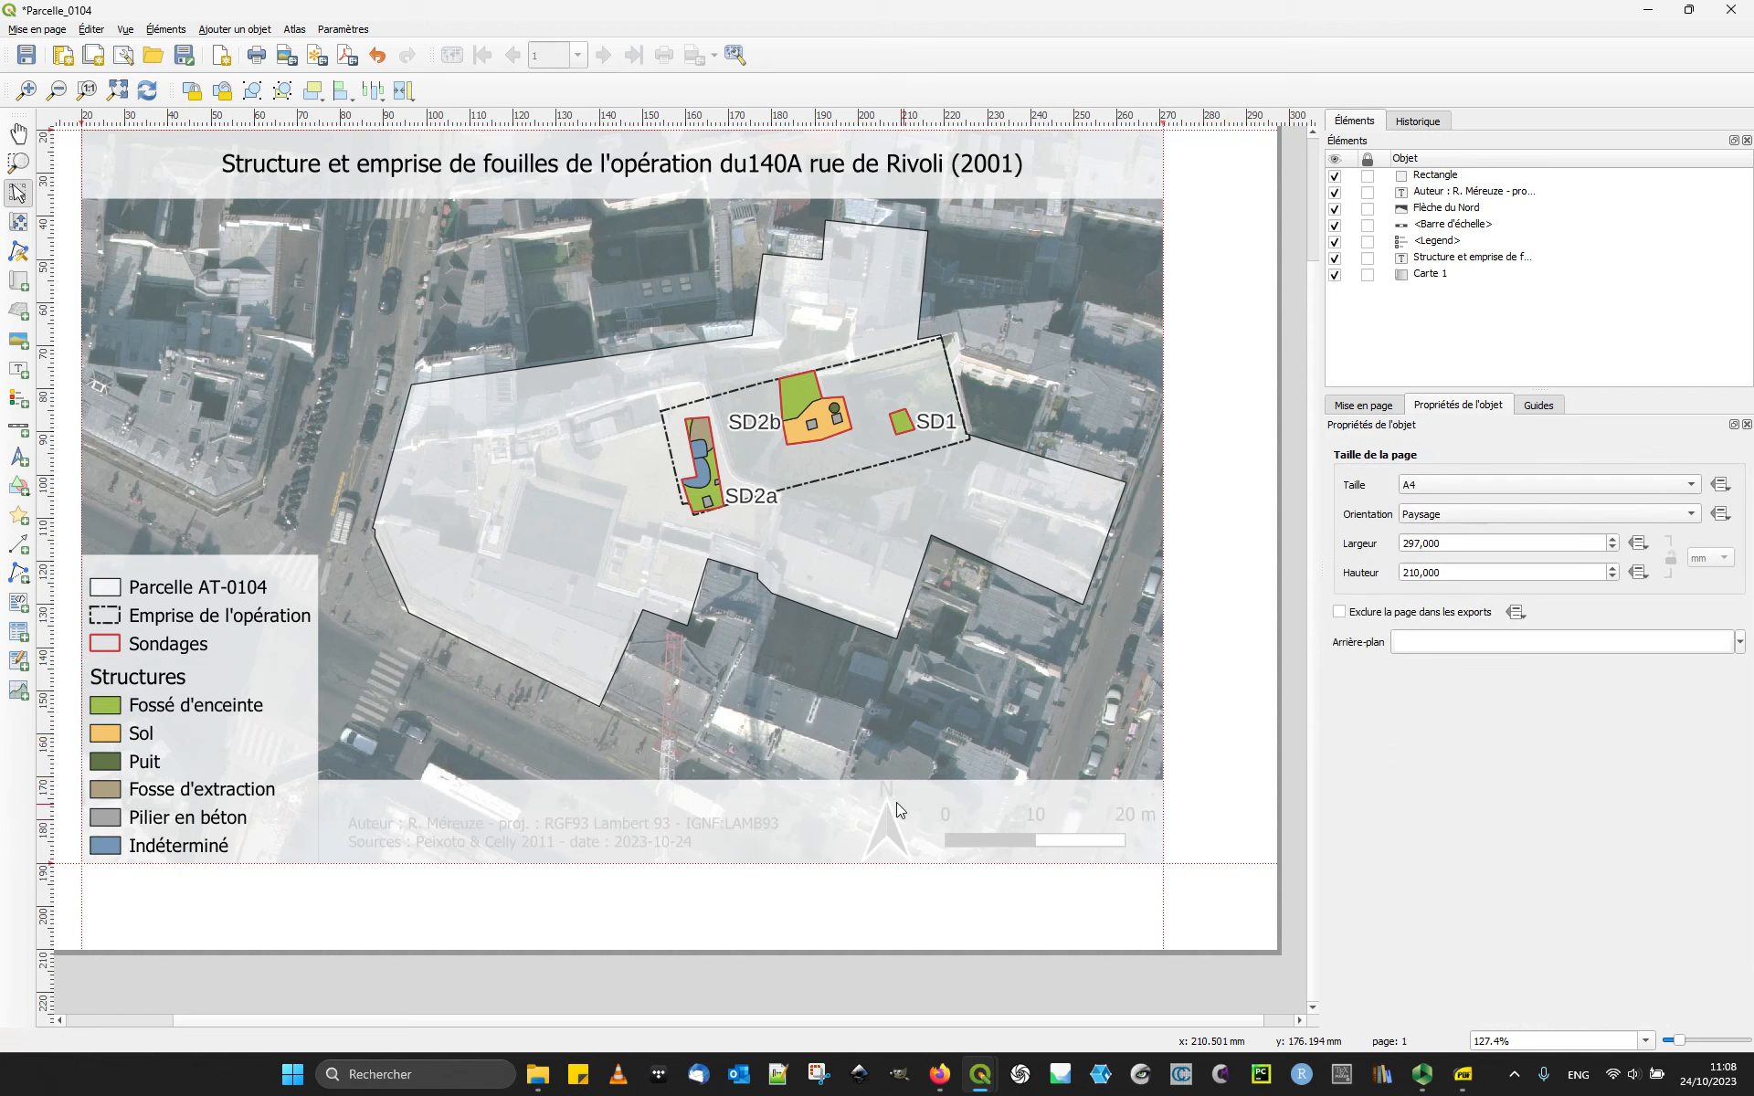
Step: Lower the white rectangle in the item stack to just above Carte 1, behind the label, north arrow and scale bar
left_click(774, 819)
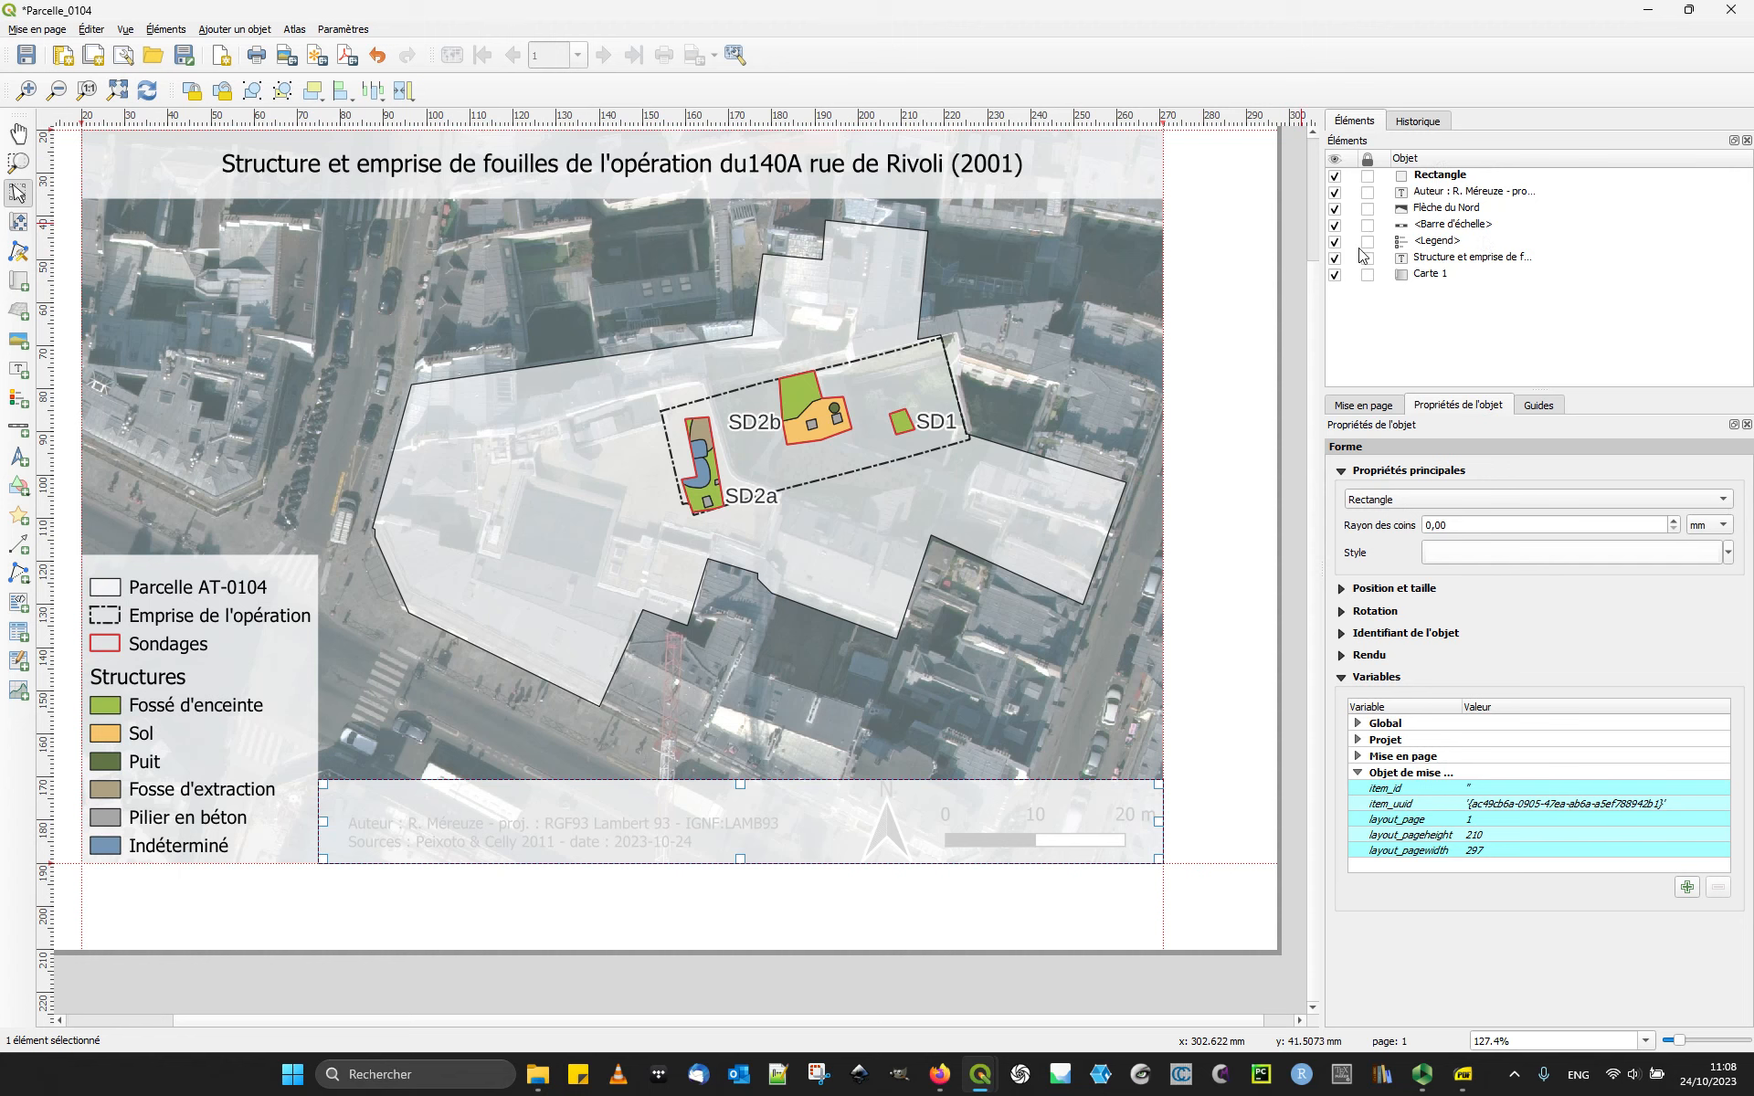
left_click(1412, 179)
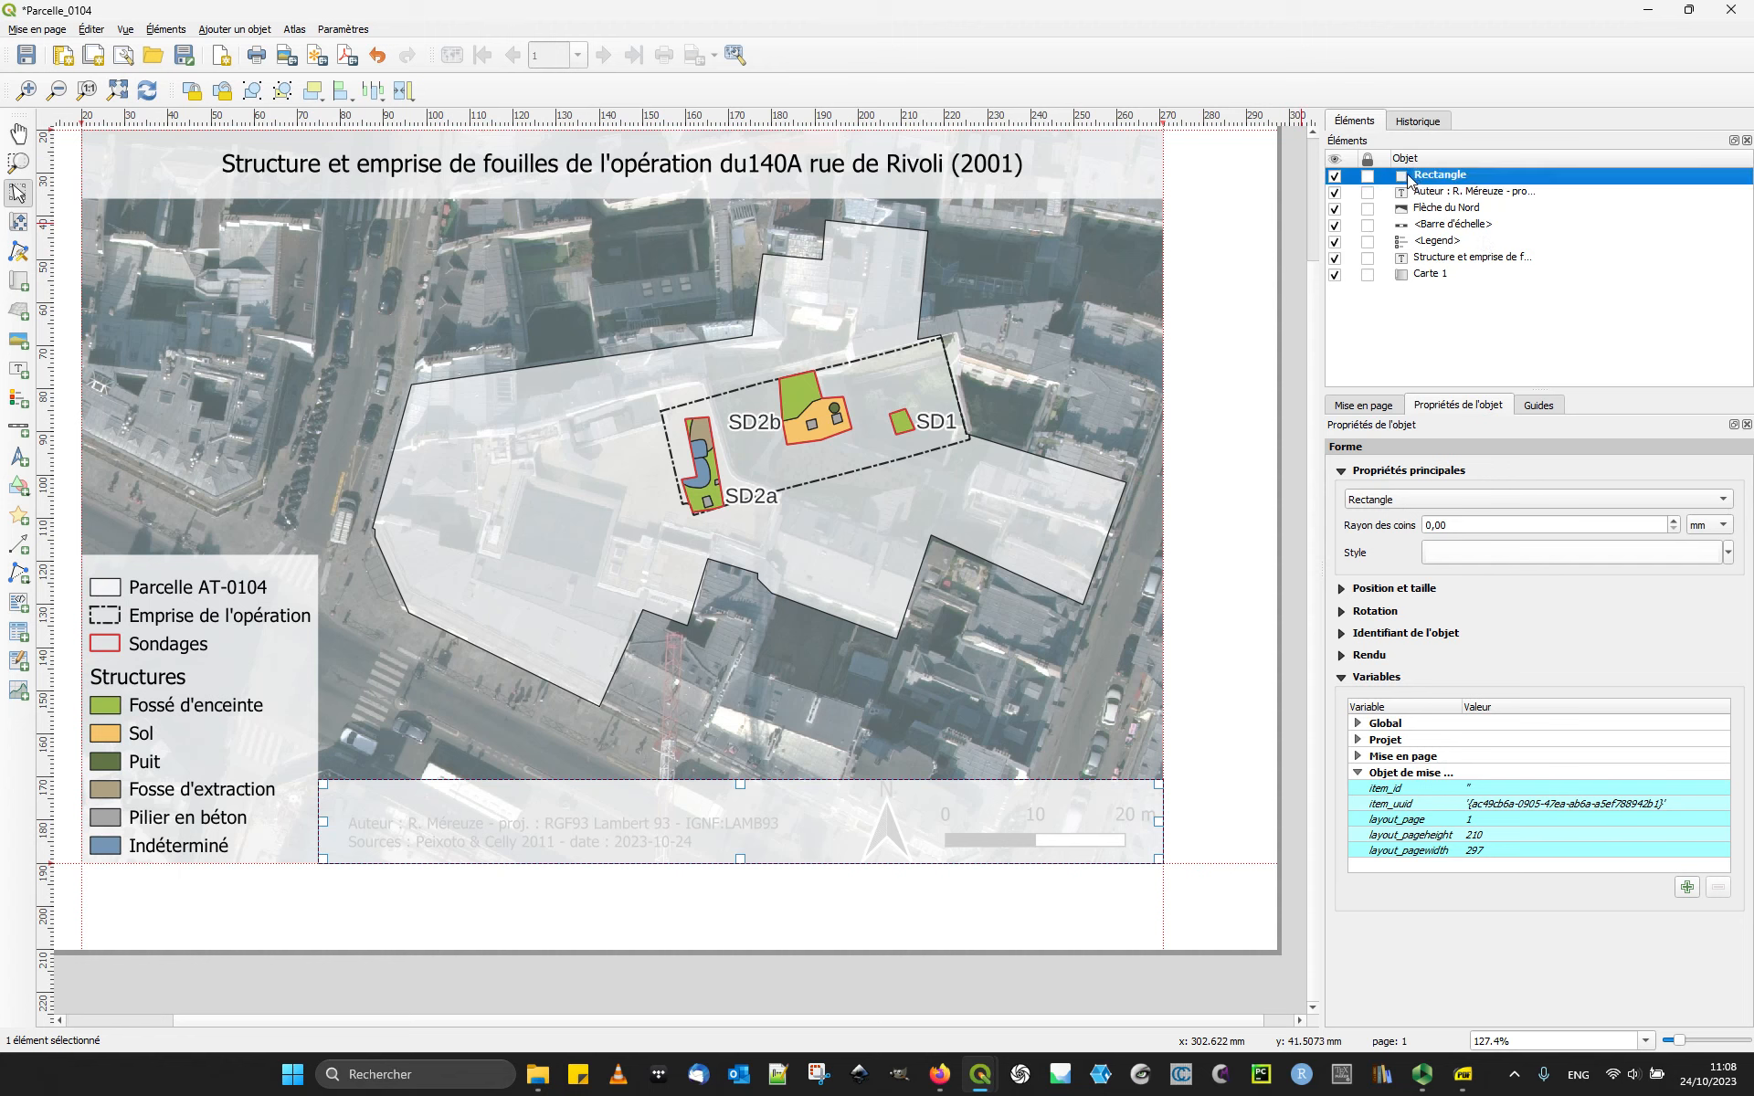
left_click_drag(1404, 179, 1436, 272)
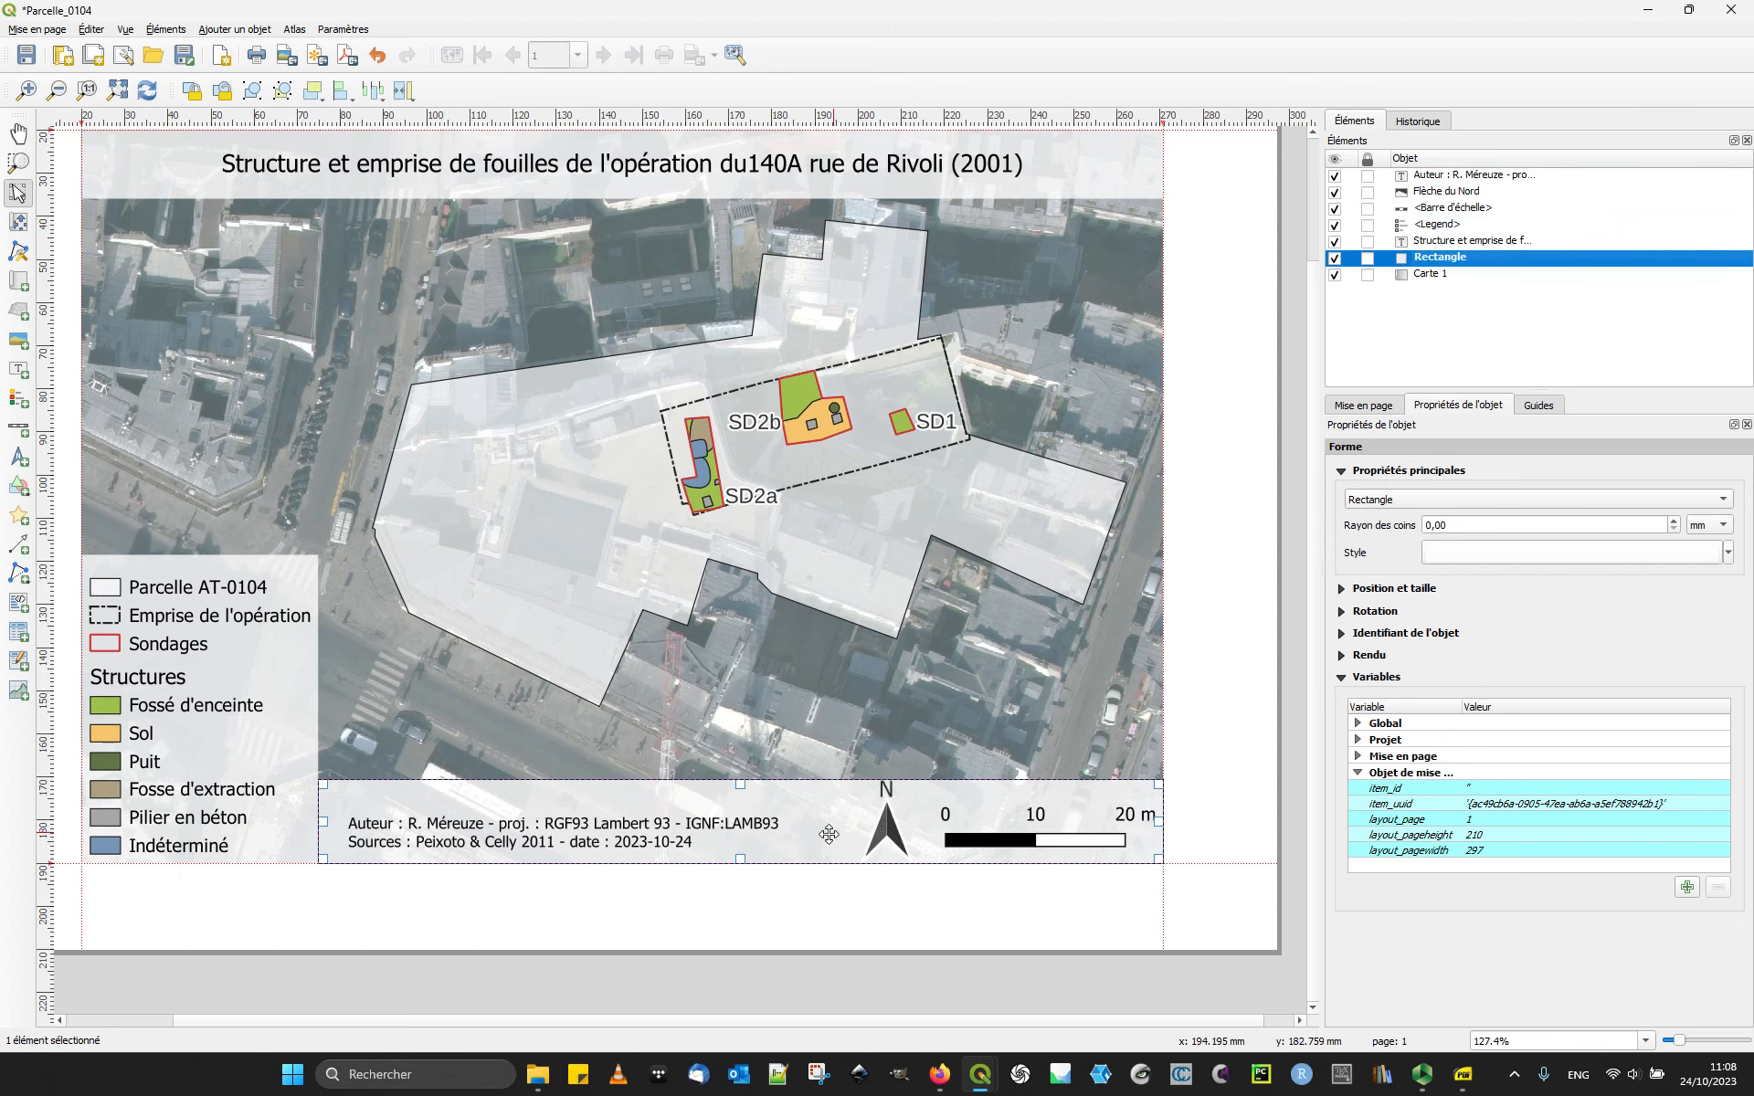
left_click(795, 989)
Step: Shift the north arrow slightly toward the scale bar
left_click(901, 856)
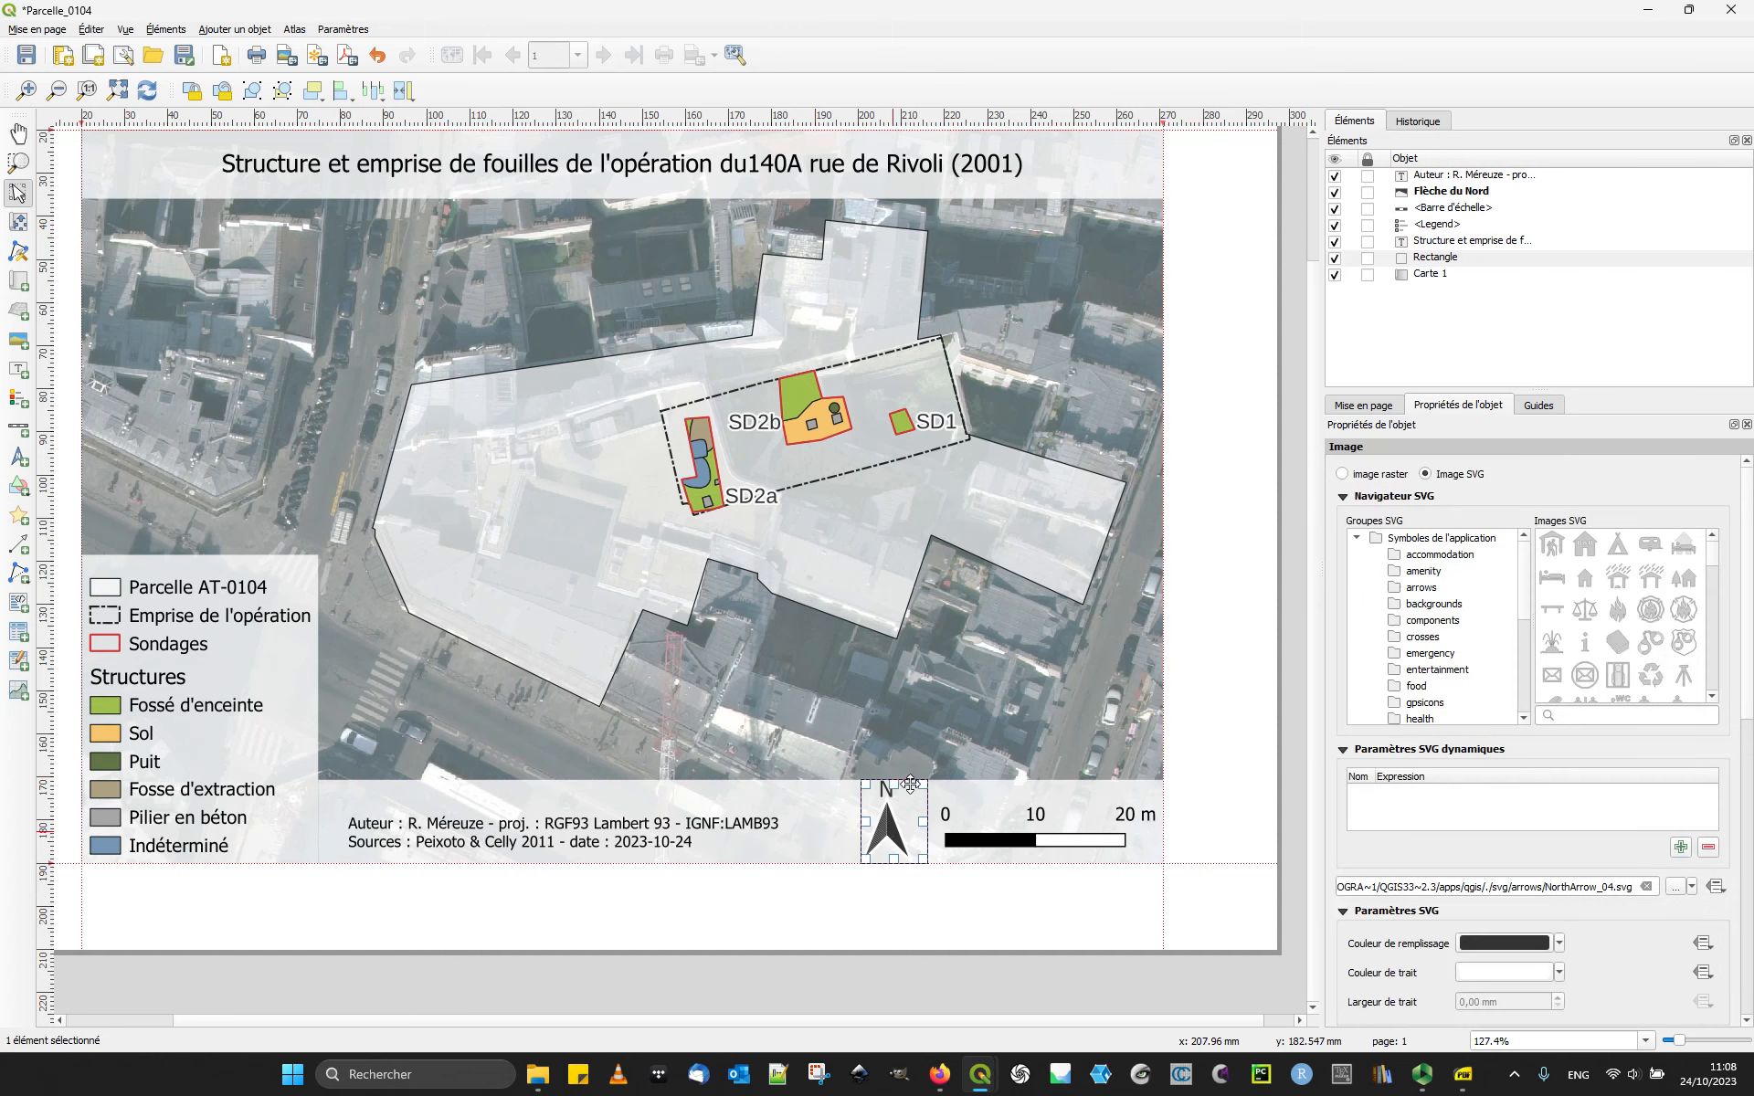
left_click_drag(917, 794, 941, 792)
left_click(839, 952)
scroll(838, 952, "down", 1)
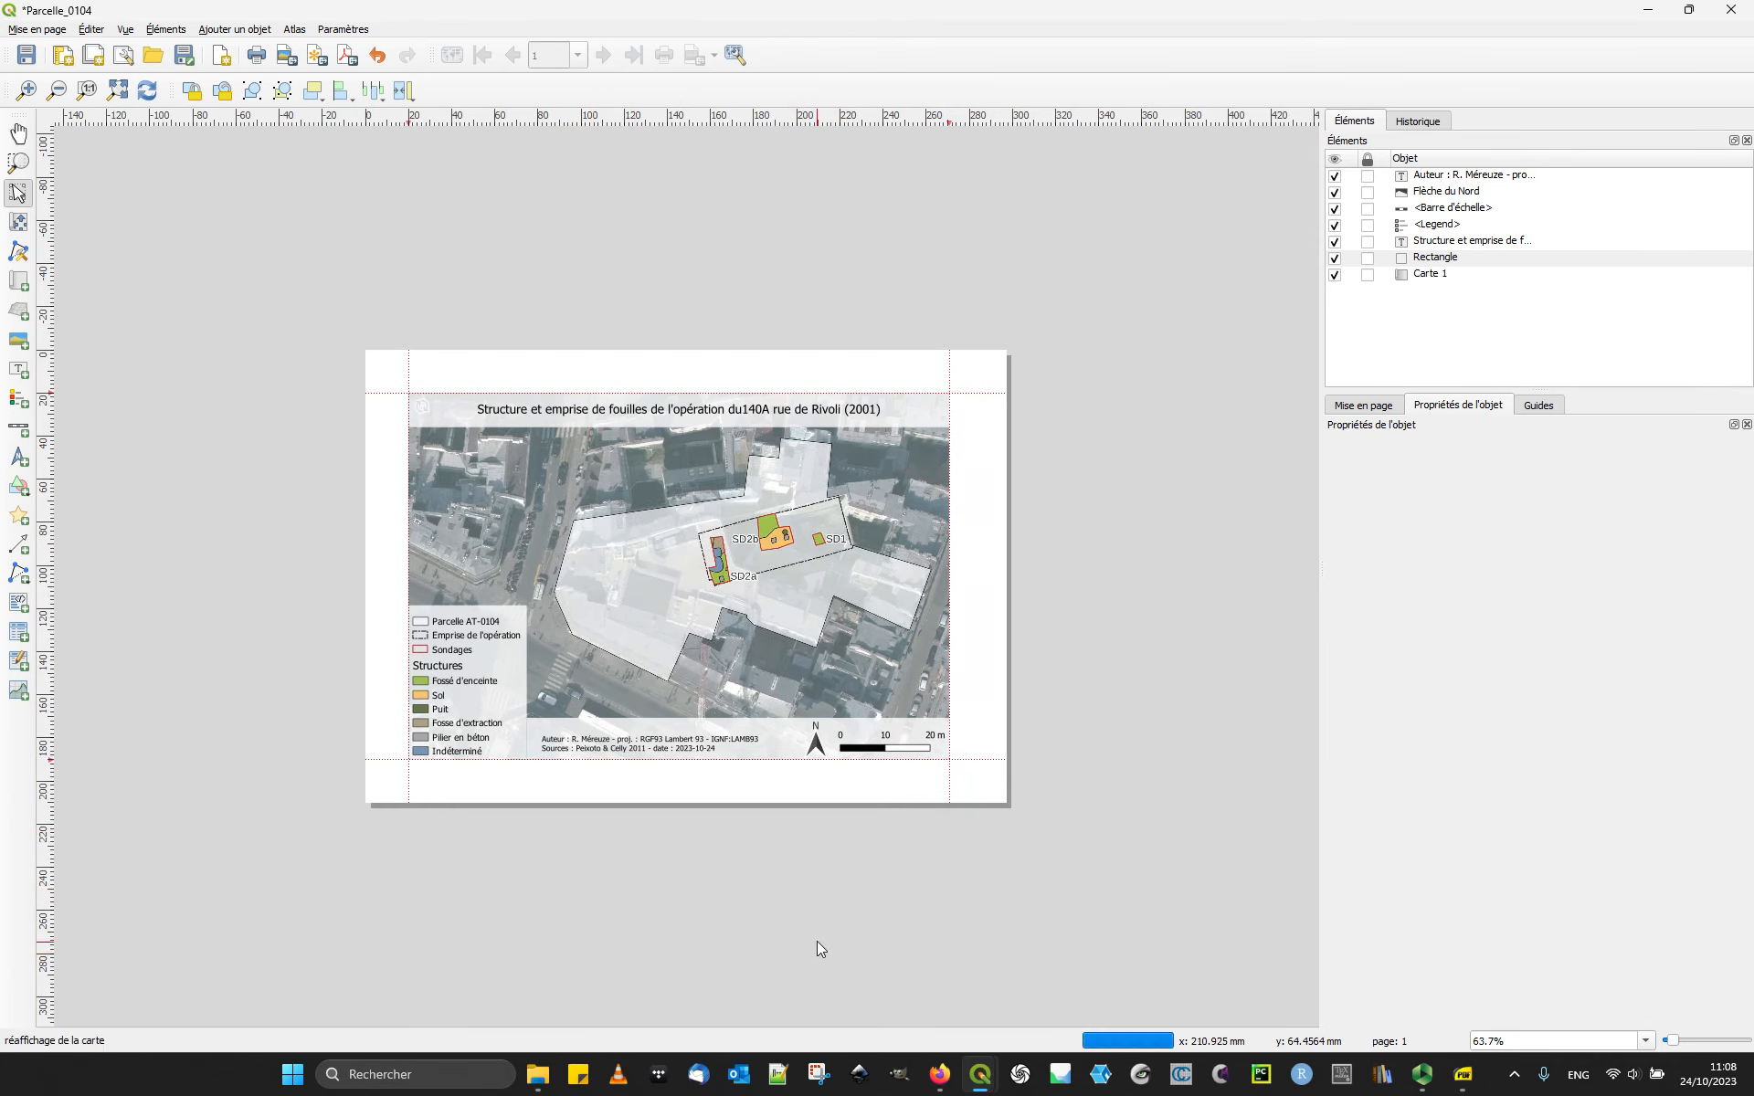
Step: Extend the credits label's frame up to the white band's upper edge and adjust the height of the scale bar's frame
left_click(703, 726)
left_click(714, 731)
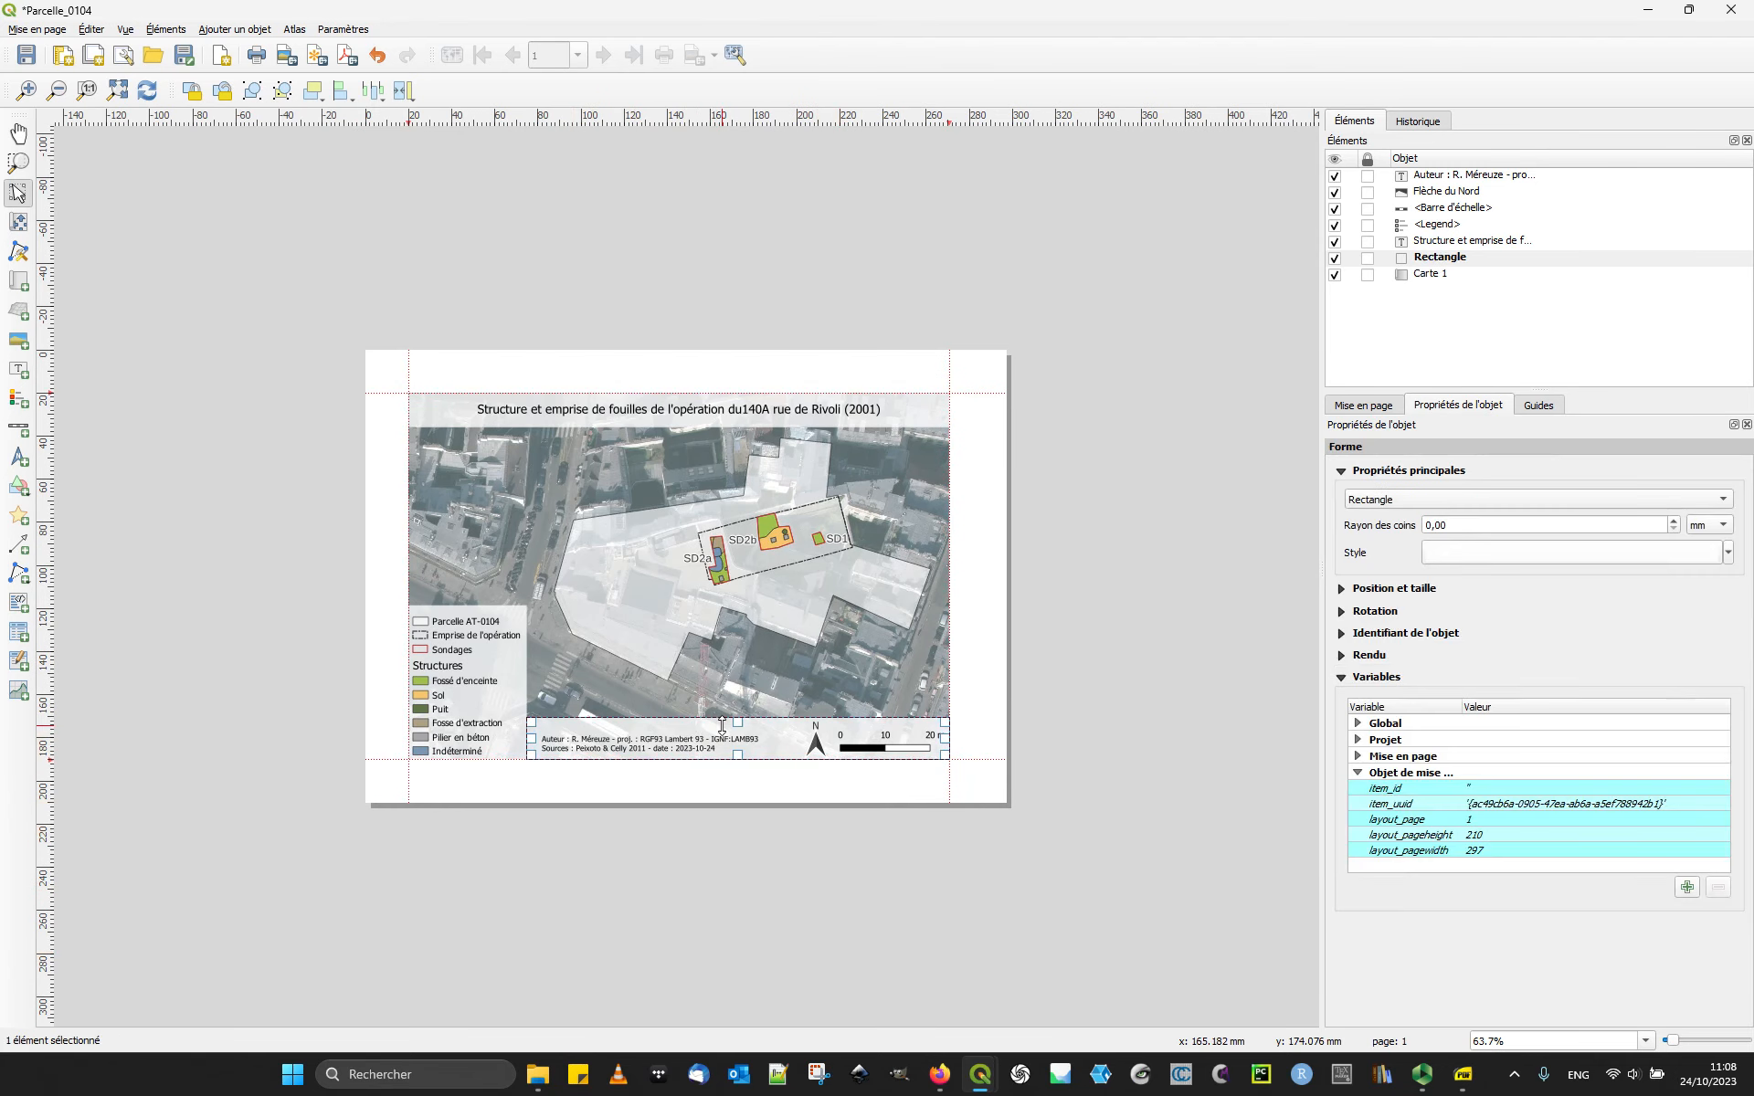
left_click(631, 742)
left_click_drag(667, 731, 670, 724)
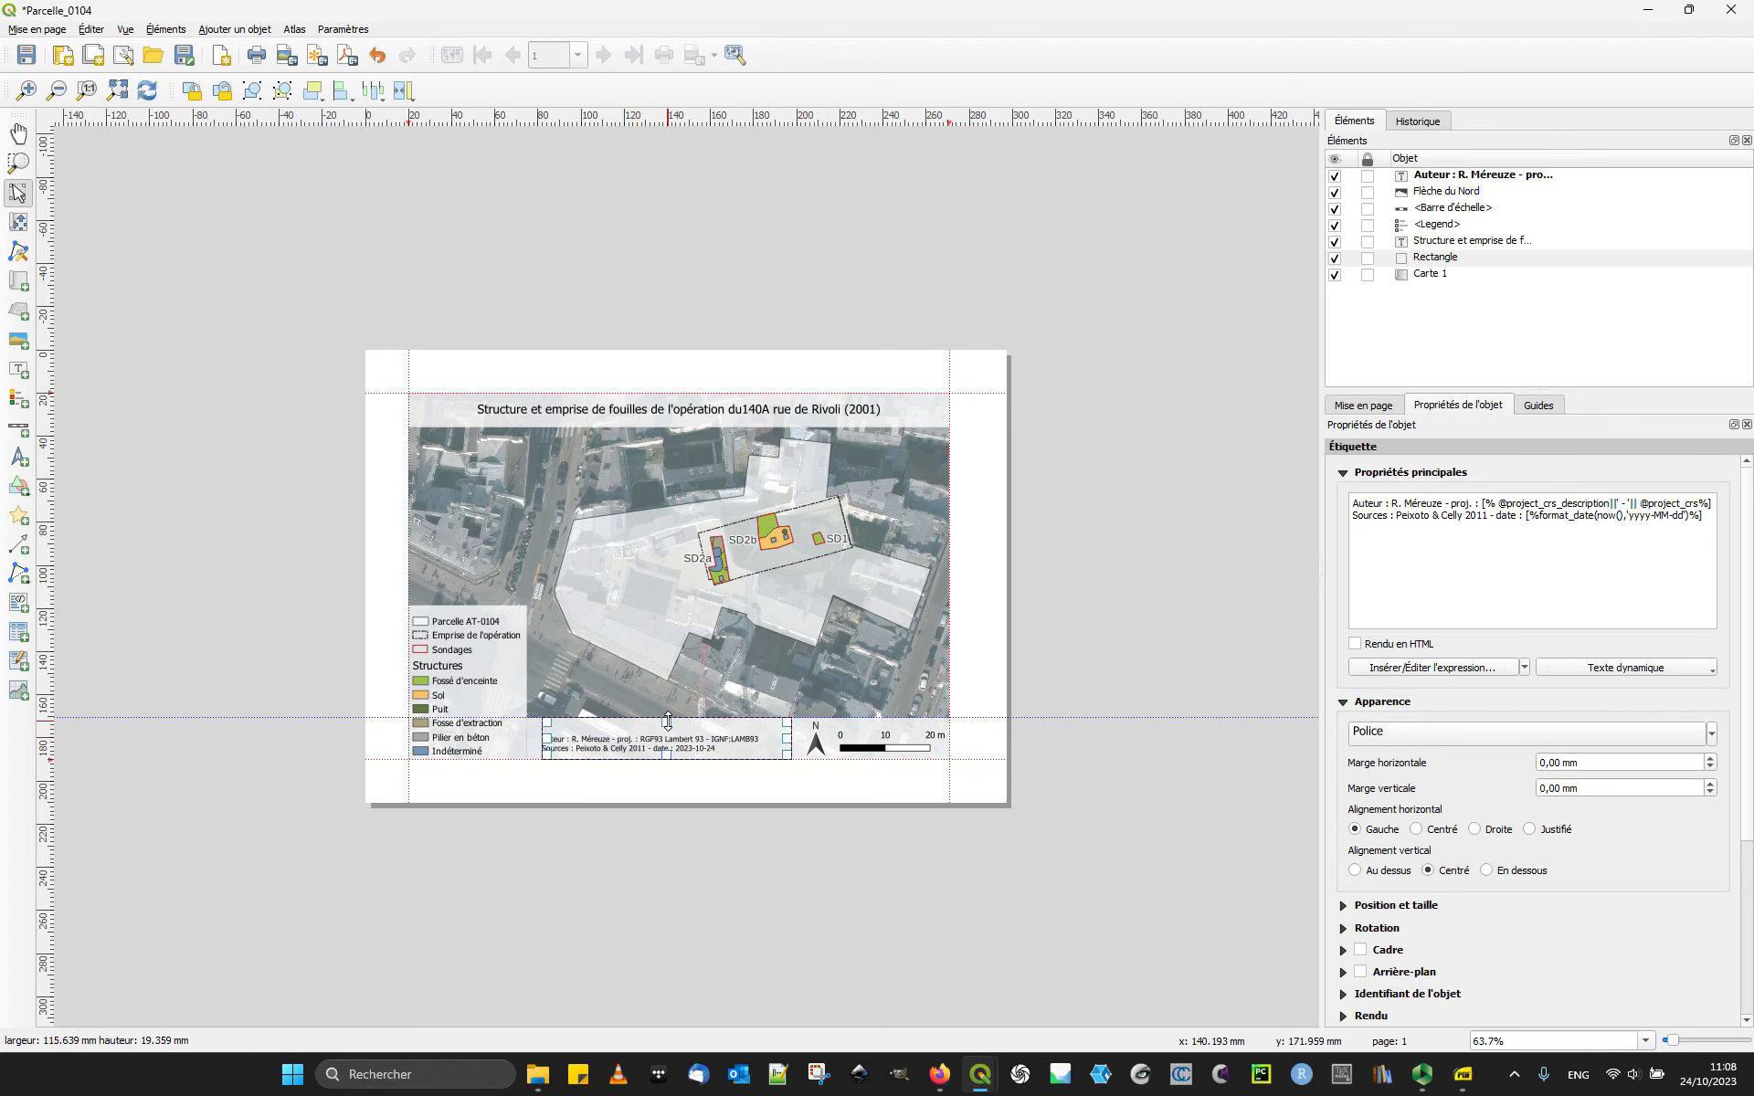
left_click(886, 735)
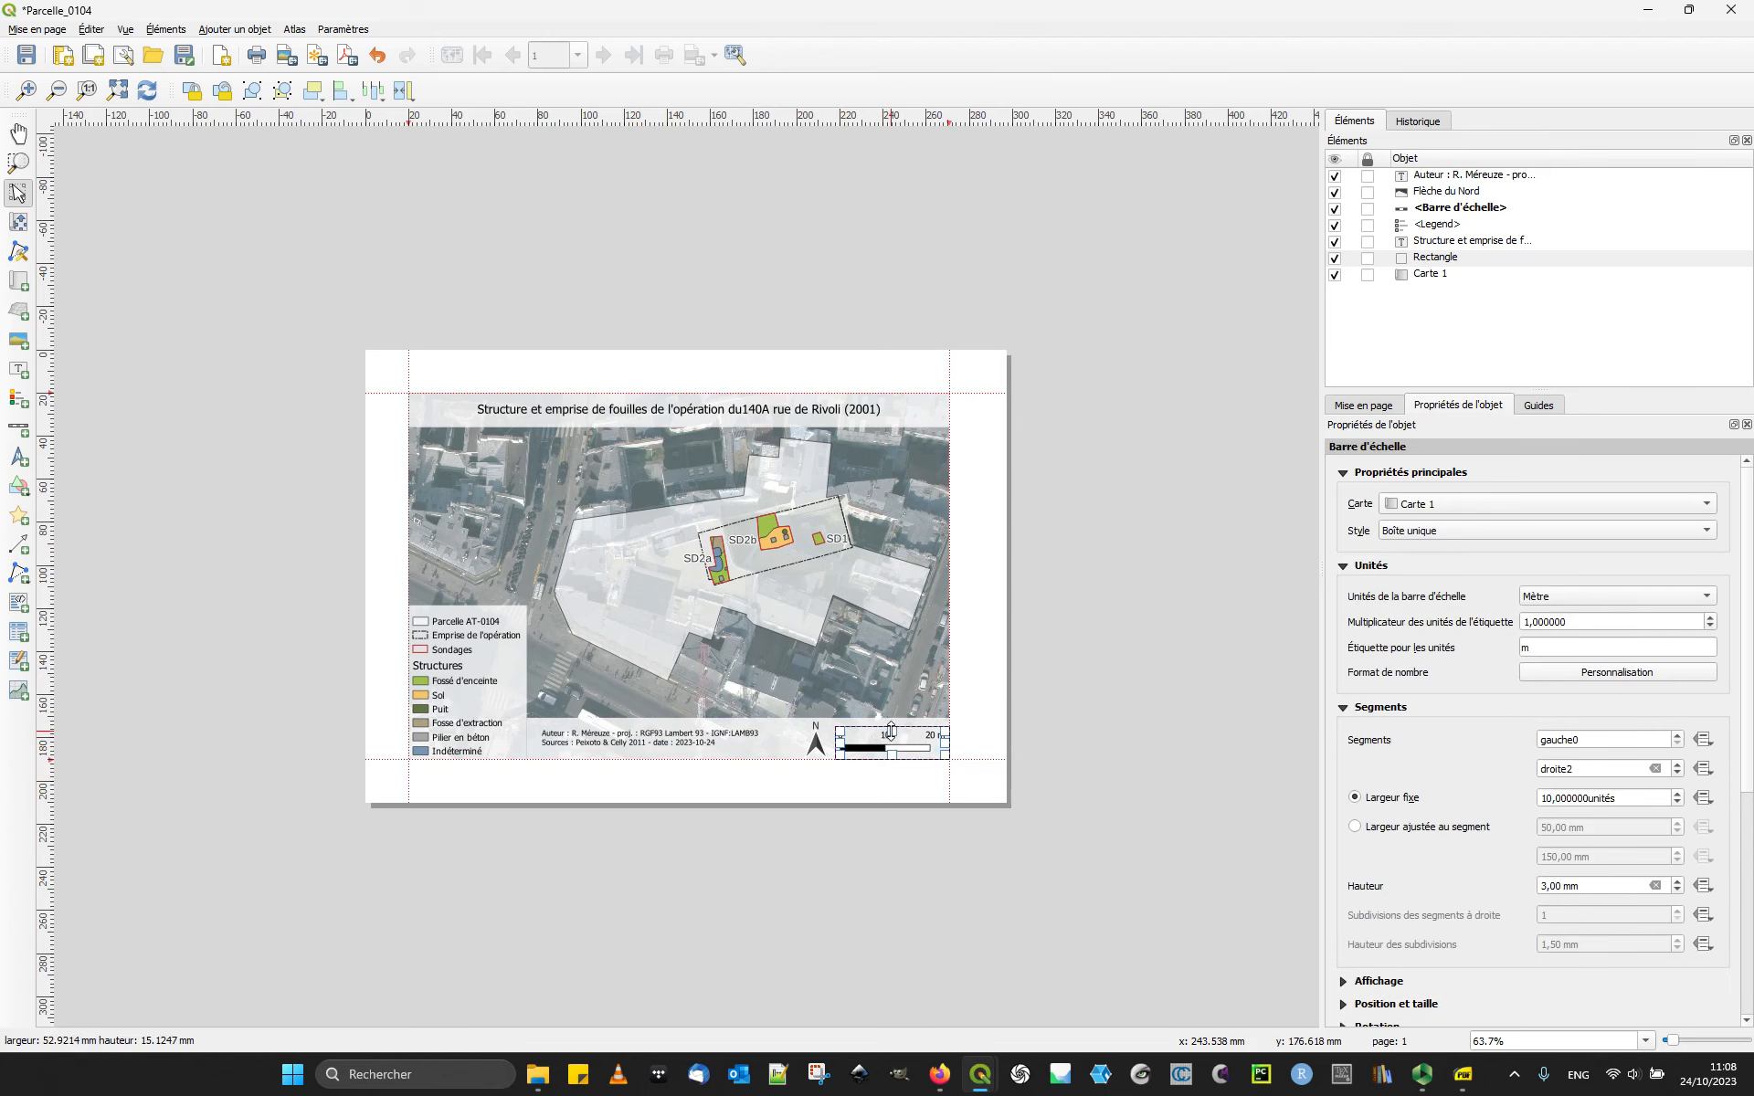
left_click(799, 846)
scroll(798, 846, "up", 1)
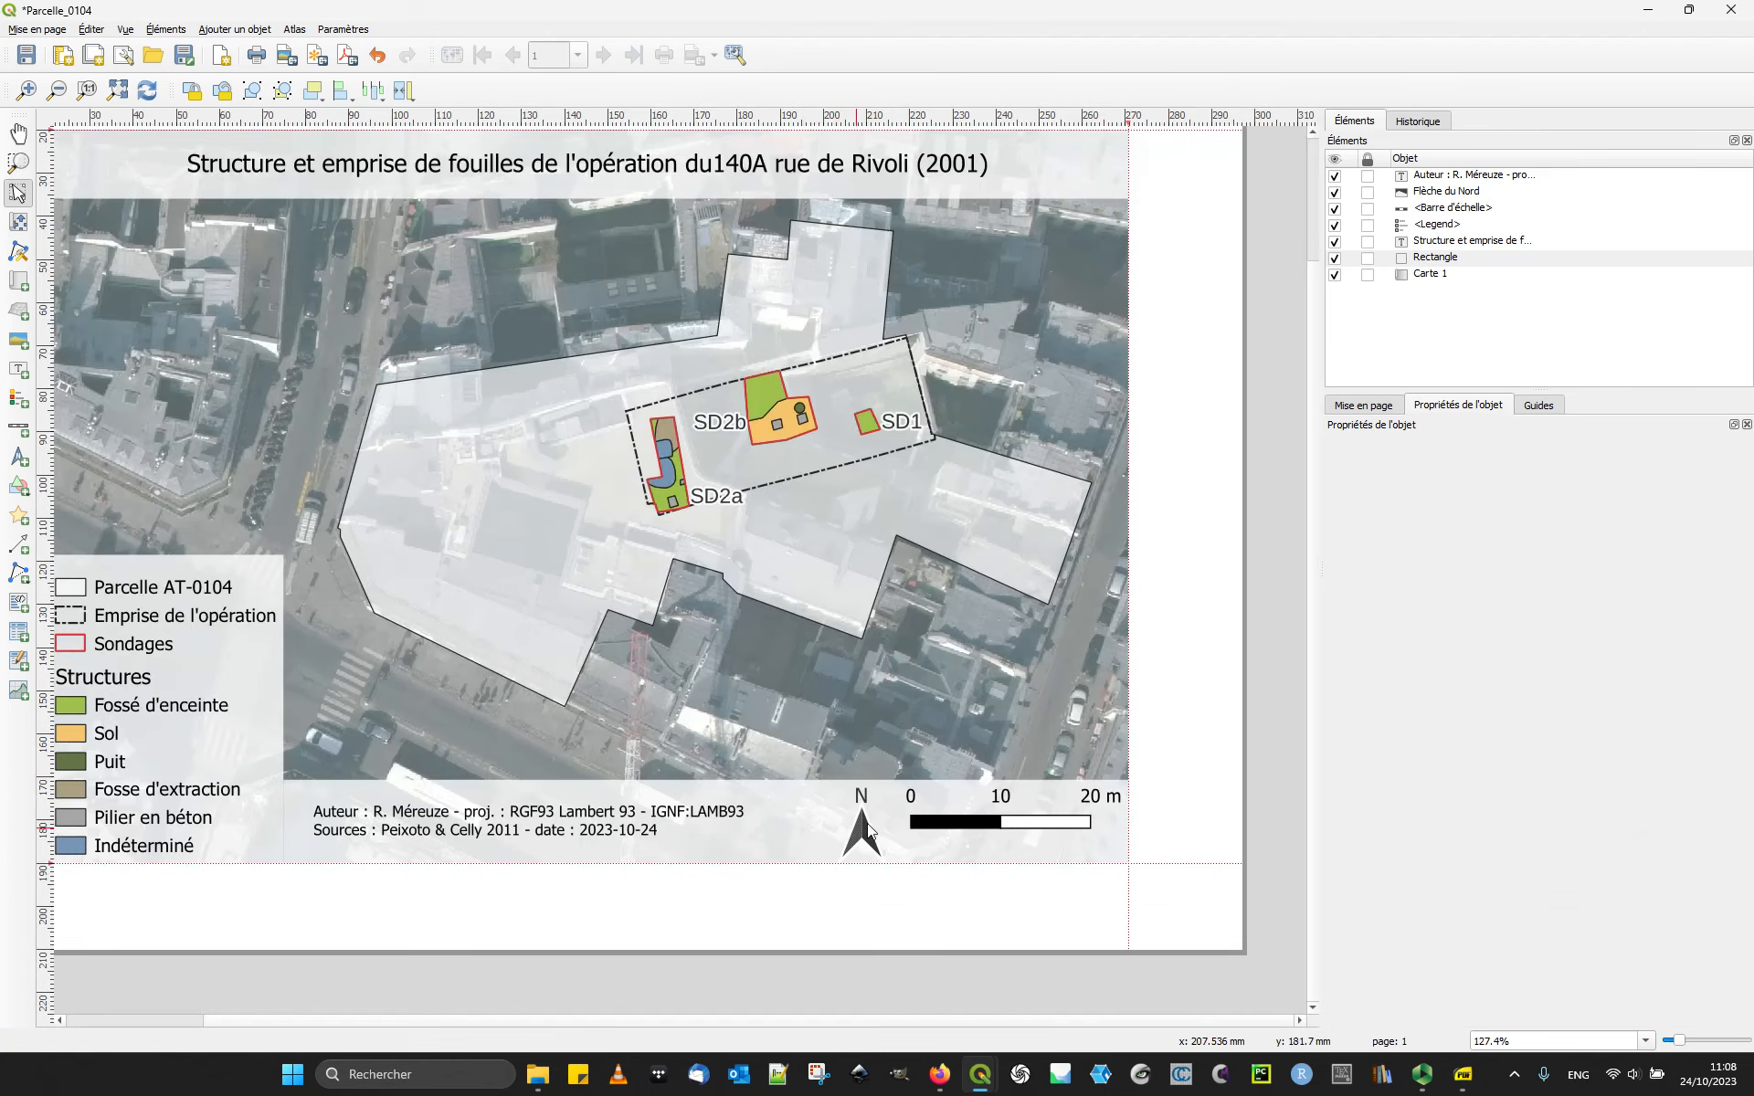
Step: Move the north arrow above the scale bar against the map's right margin, just over the white band, and narrow its frame
left_click(863, 827)
left_click_drag(901, 777, 1130, 695)
left_click(803, 816)
left_click(1101, 740)
left_click_drag(1067, 742, 1081, 741)
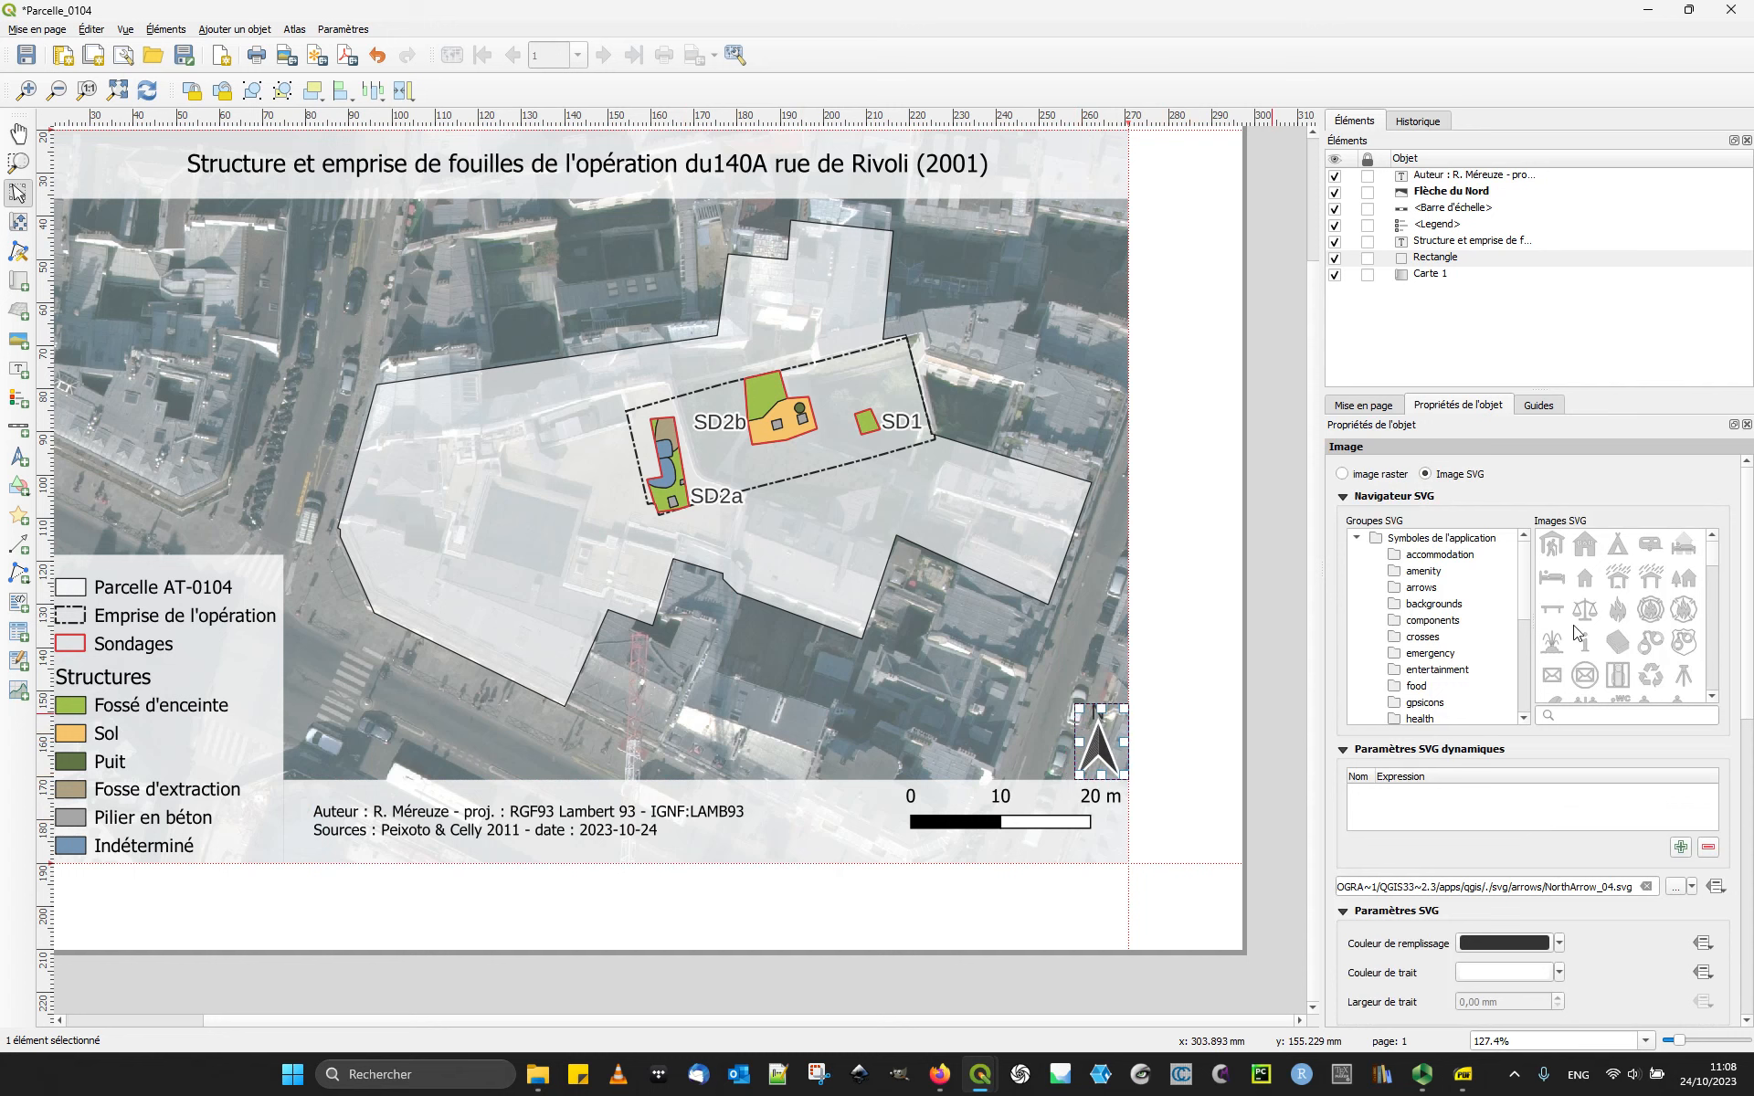
Step: Set the north arrow's placement within its frame to Centré and enlarge the frame slightly up and to the left
mouse_move(1748, 567)
left_mouse_down()
mouse_move(1752, 831)
mouse_move(1748, 764)
left_mouse_up()
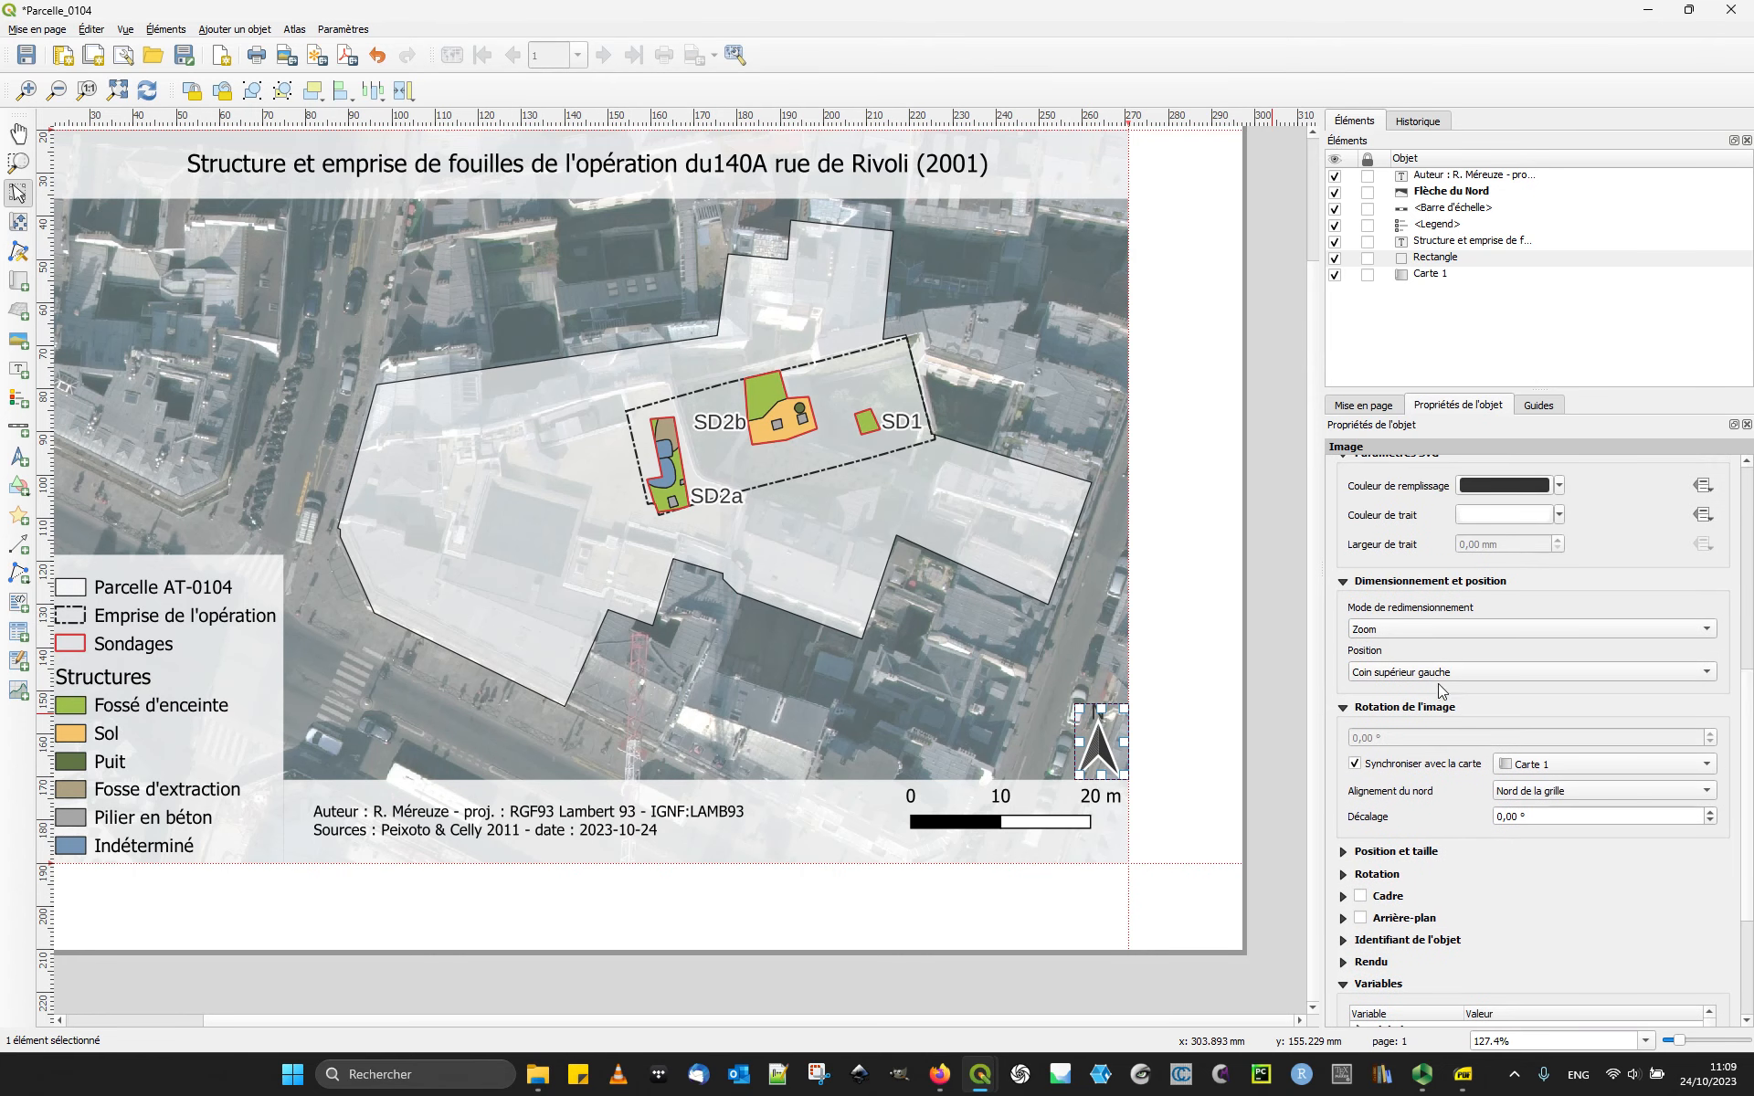
left_click(1439, 676)
left_click(1395, 750)
left_click(1120, 750)
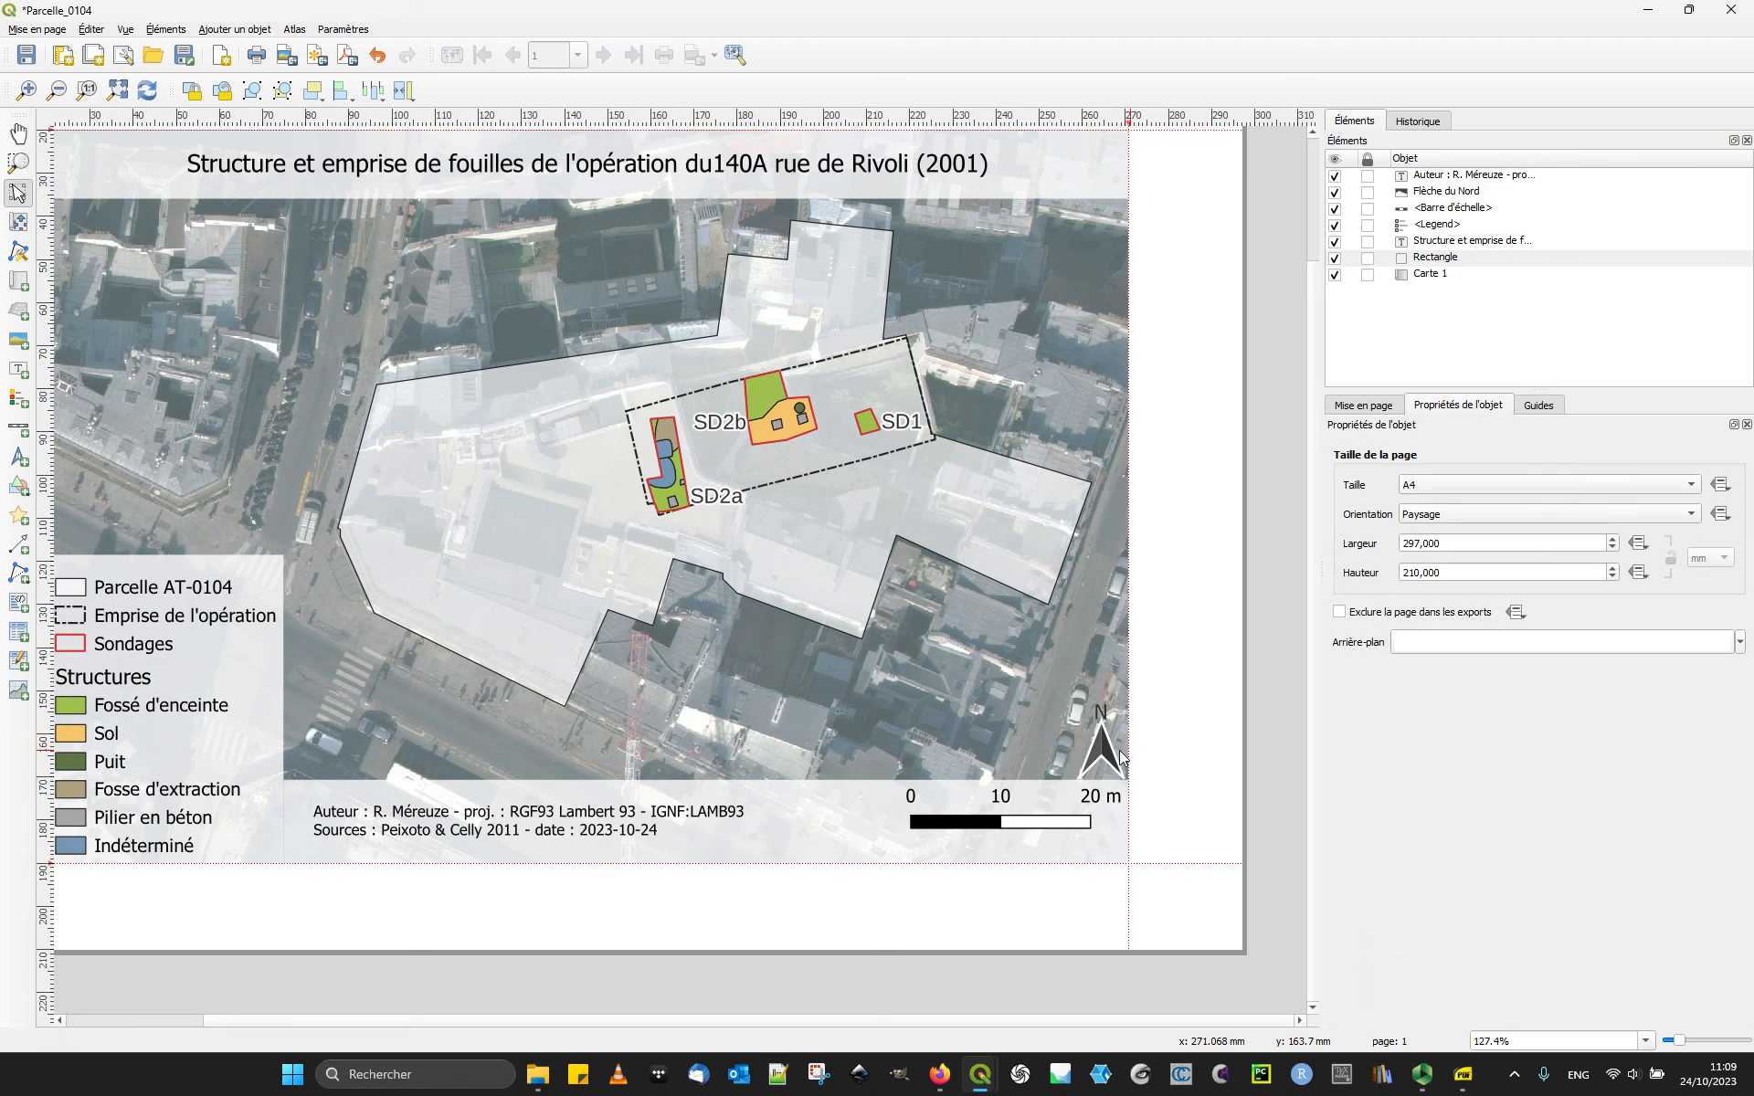
left_click(1078, 745)
mouse_move(1076, 745)
left_mouse_down()
mouse_move(1102, 705)
mouse_move(1066, 740)
left_mouse_up()
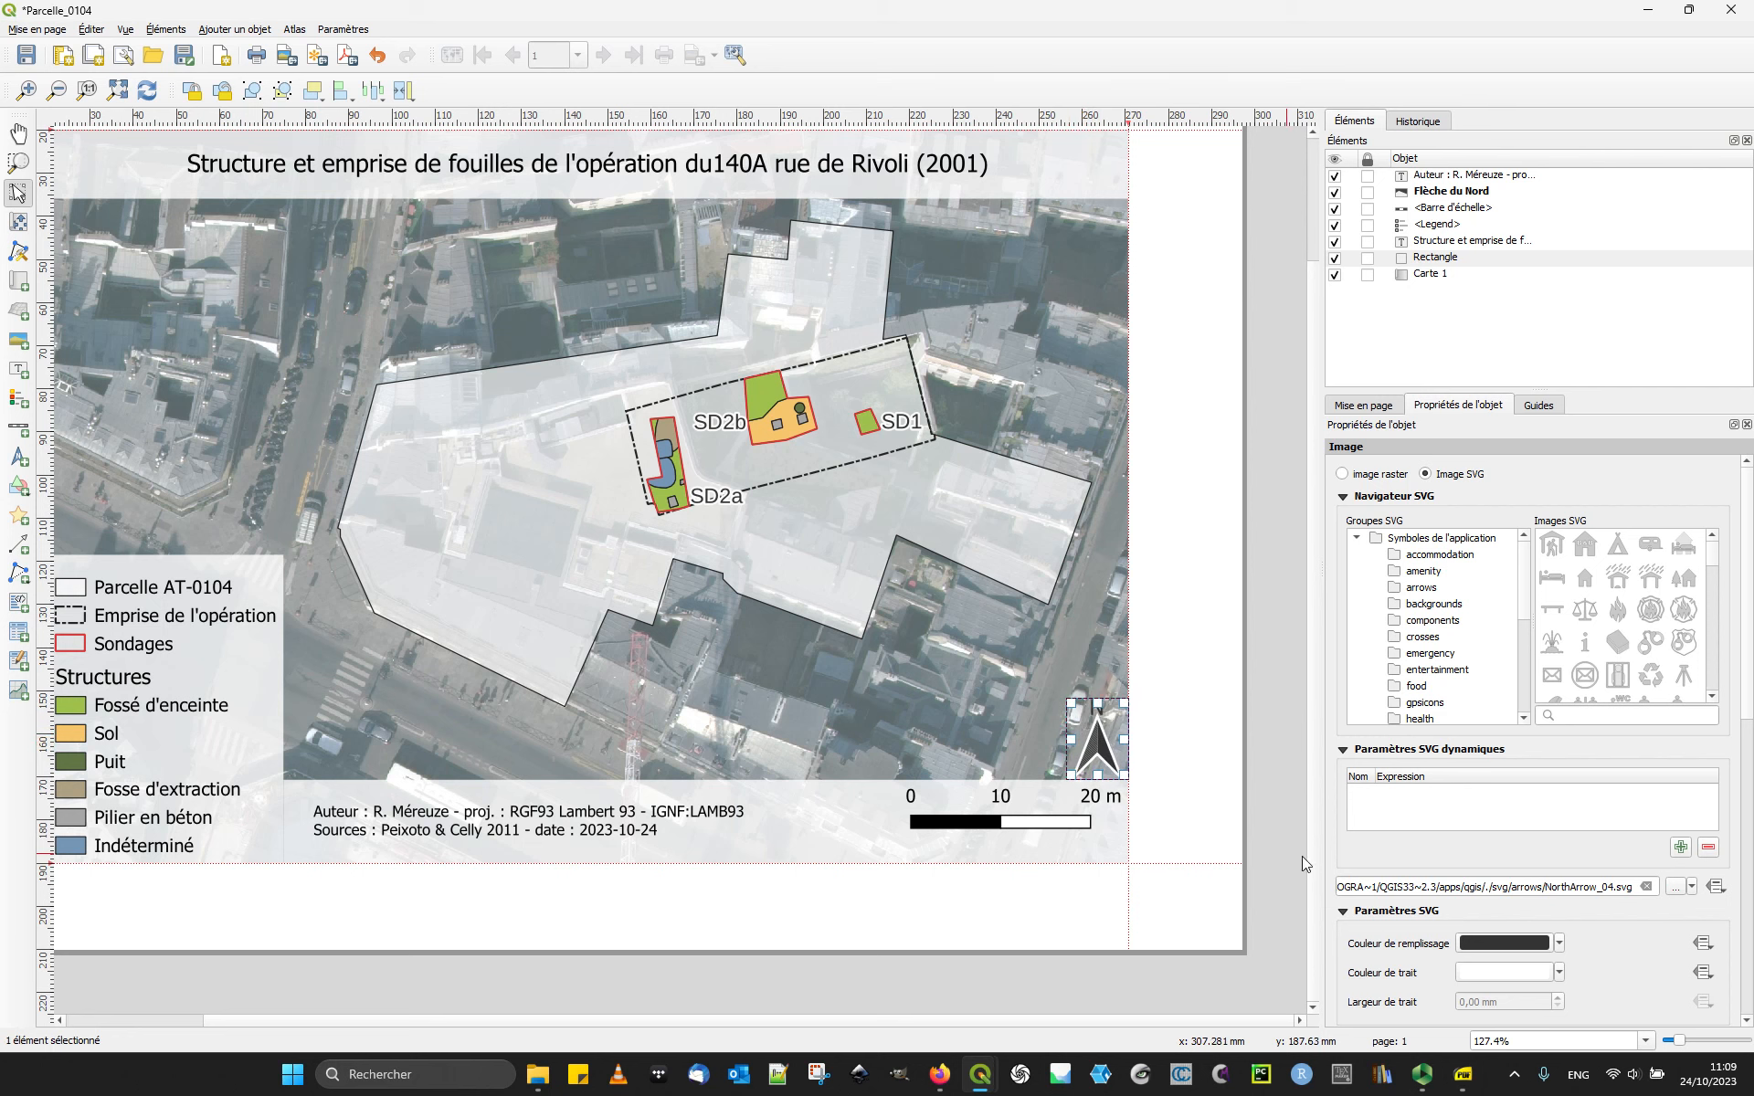
Step: Give the north arrow a white background with 80% opacity
scroll(1494, 894, "down", 10)
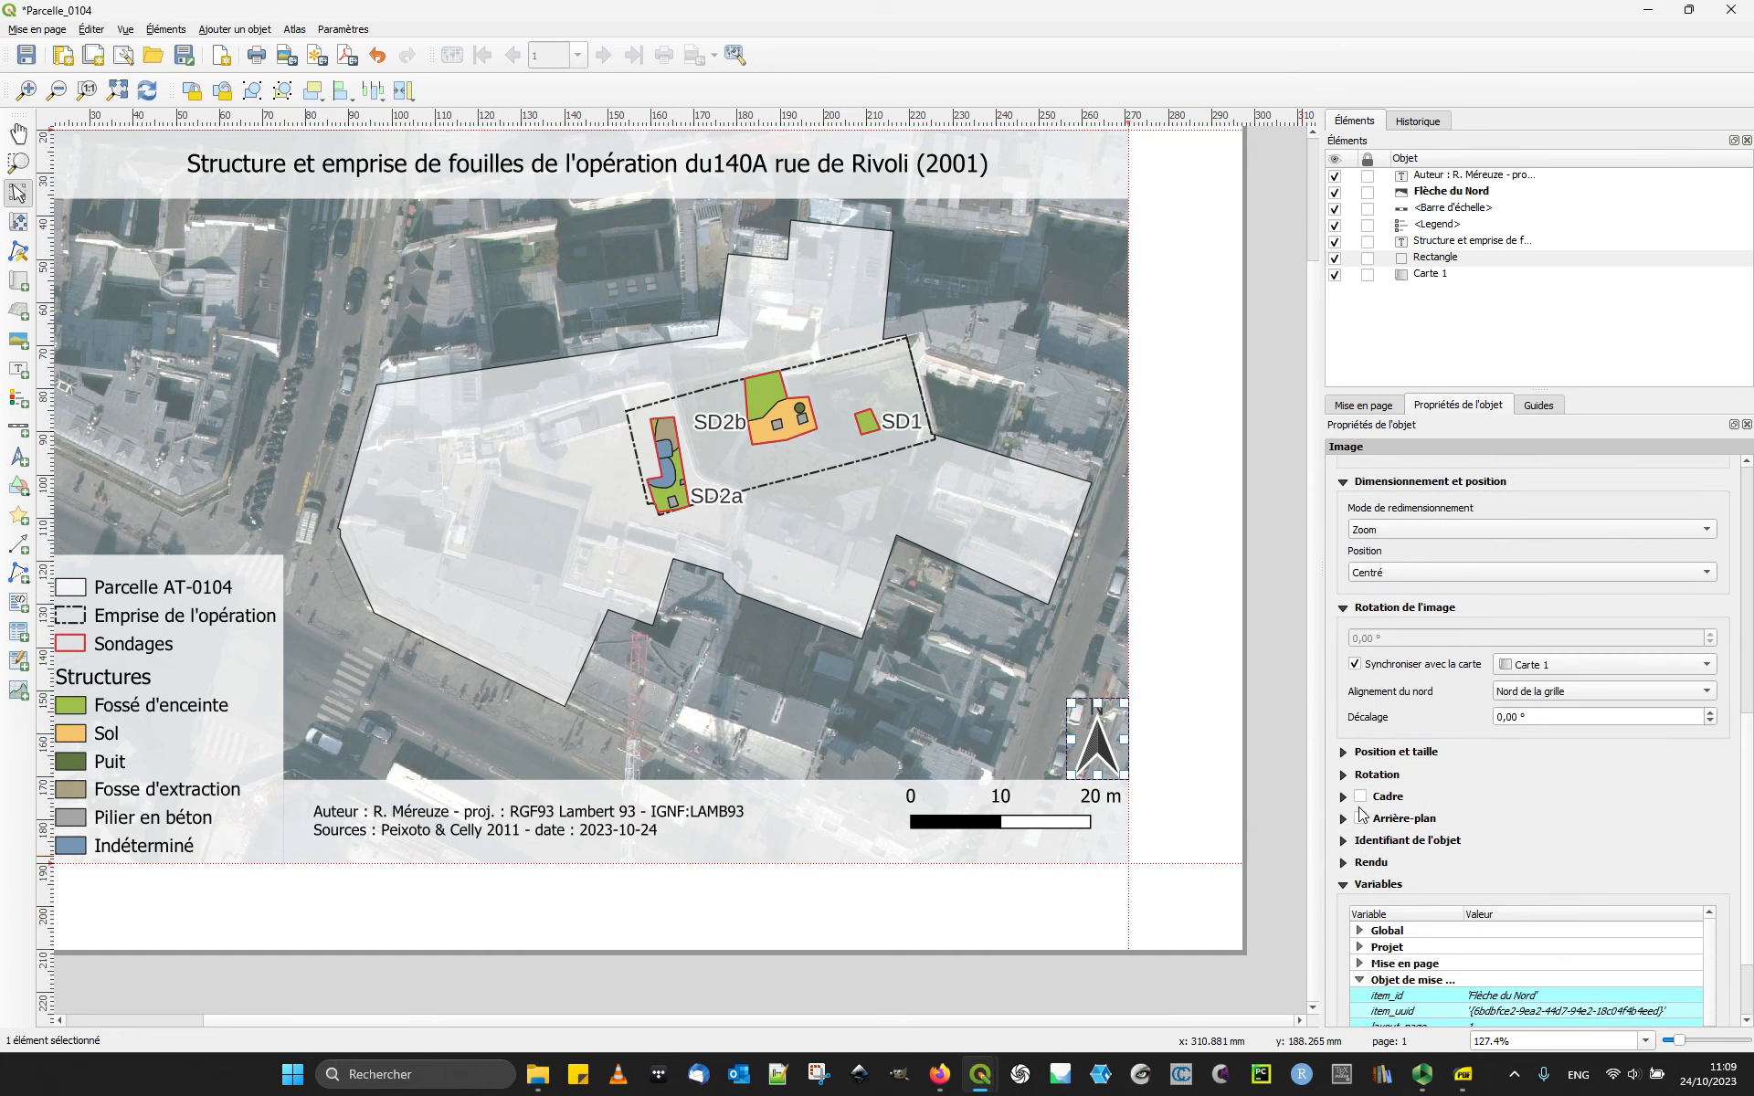
left_click(1491, 851)
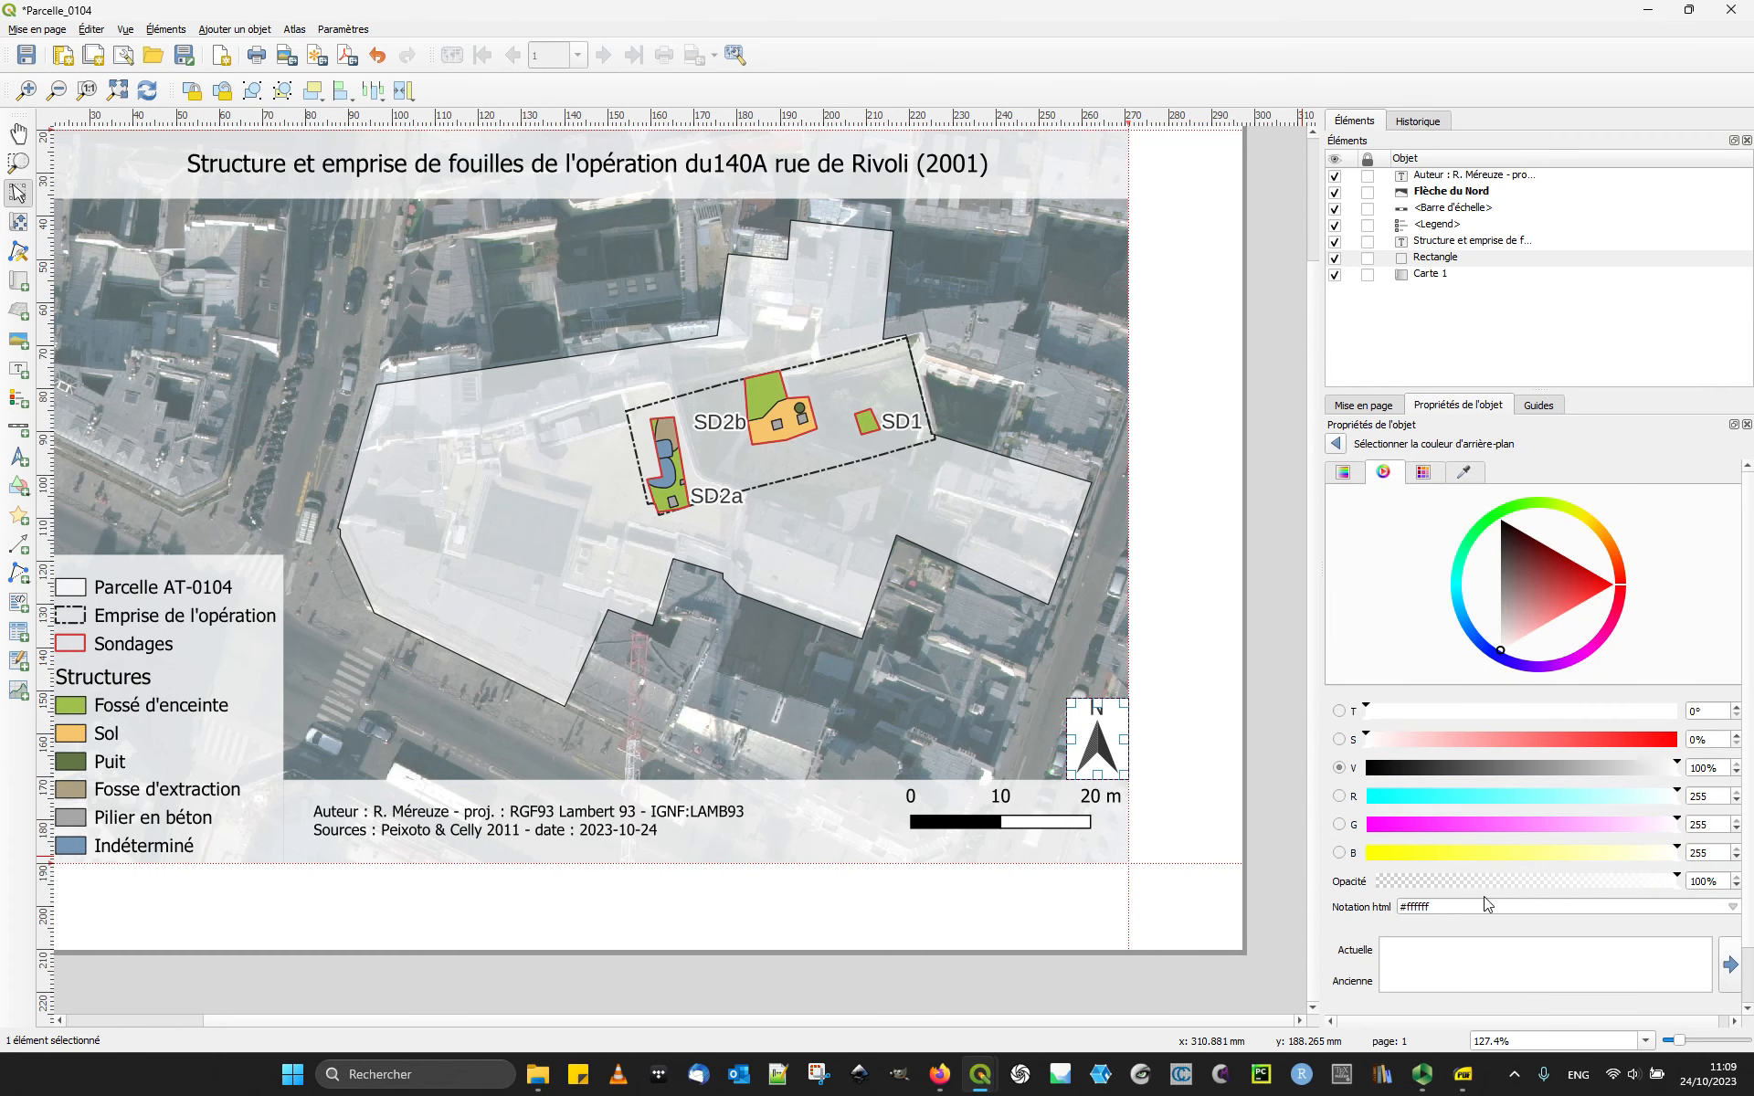
double_click(1705, 880)
type("80")
key("Escape")
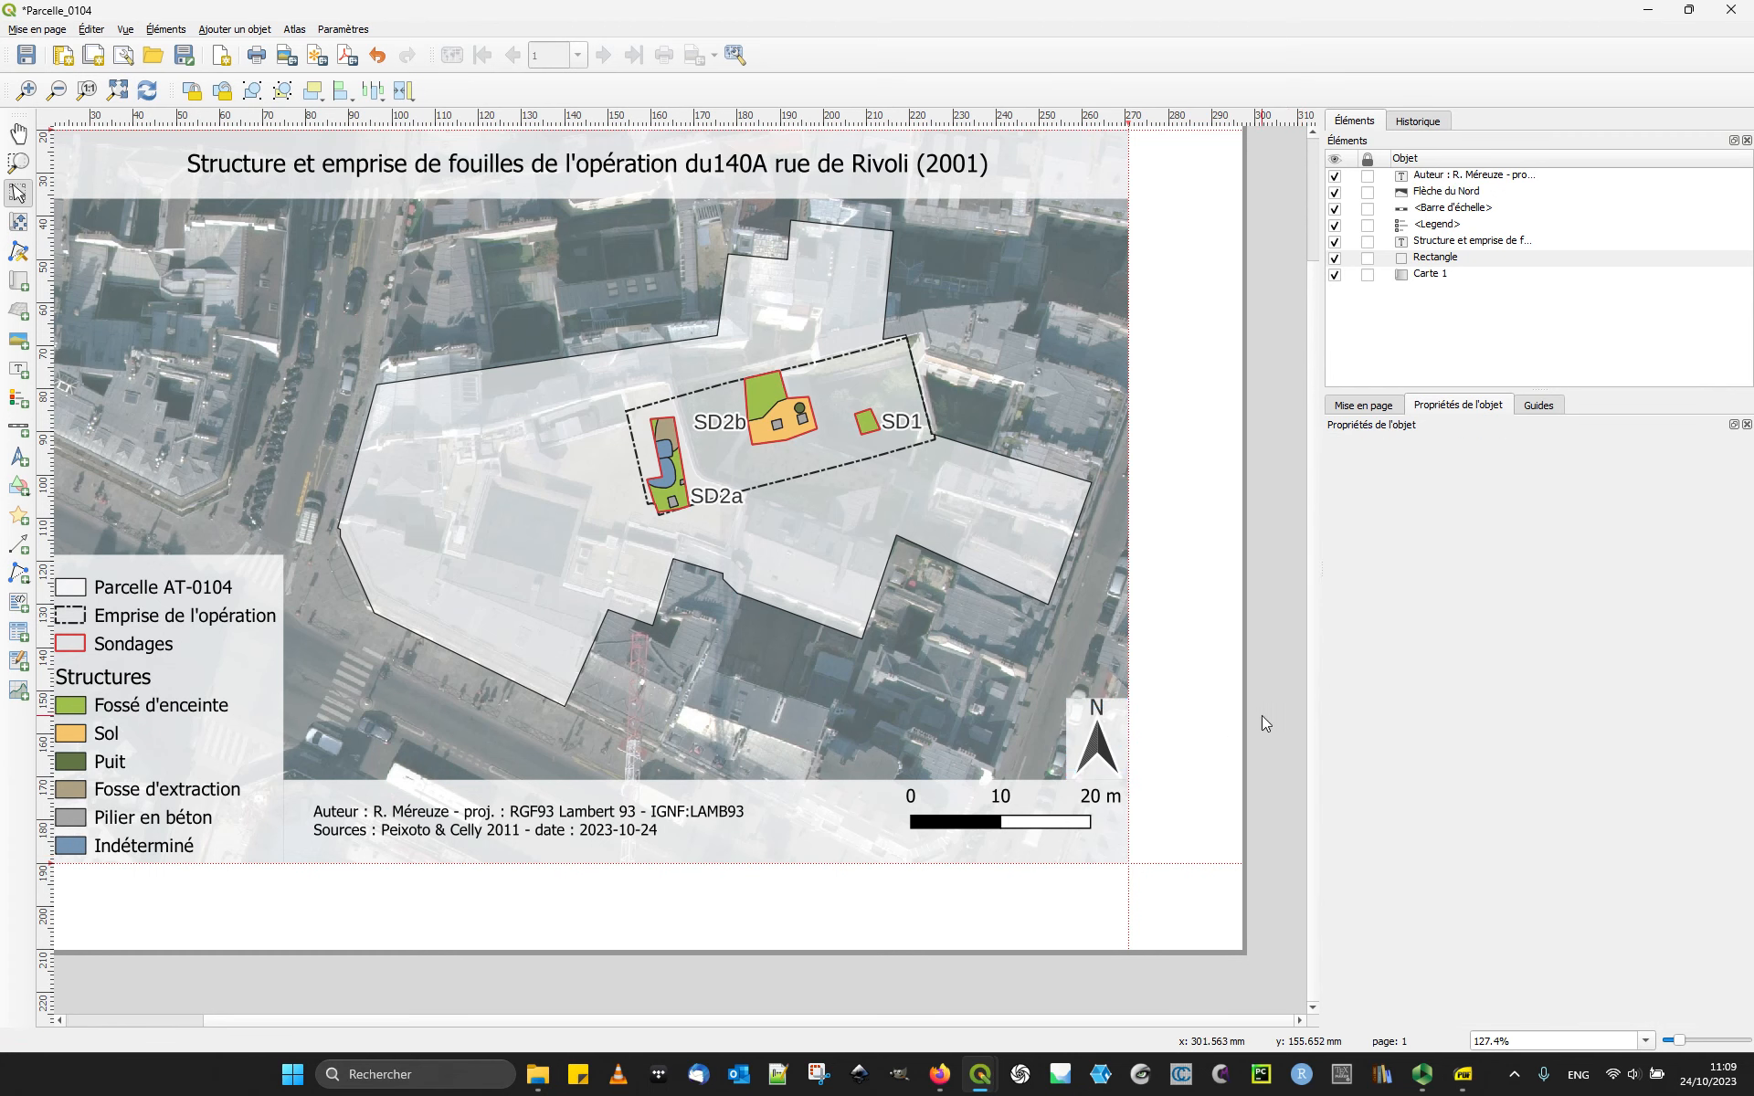
Step: Nudge the north arrow into line with the white band's upper edge and the map's right margin
scroll(1110, 817, "up", 2)
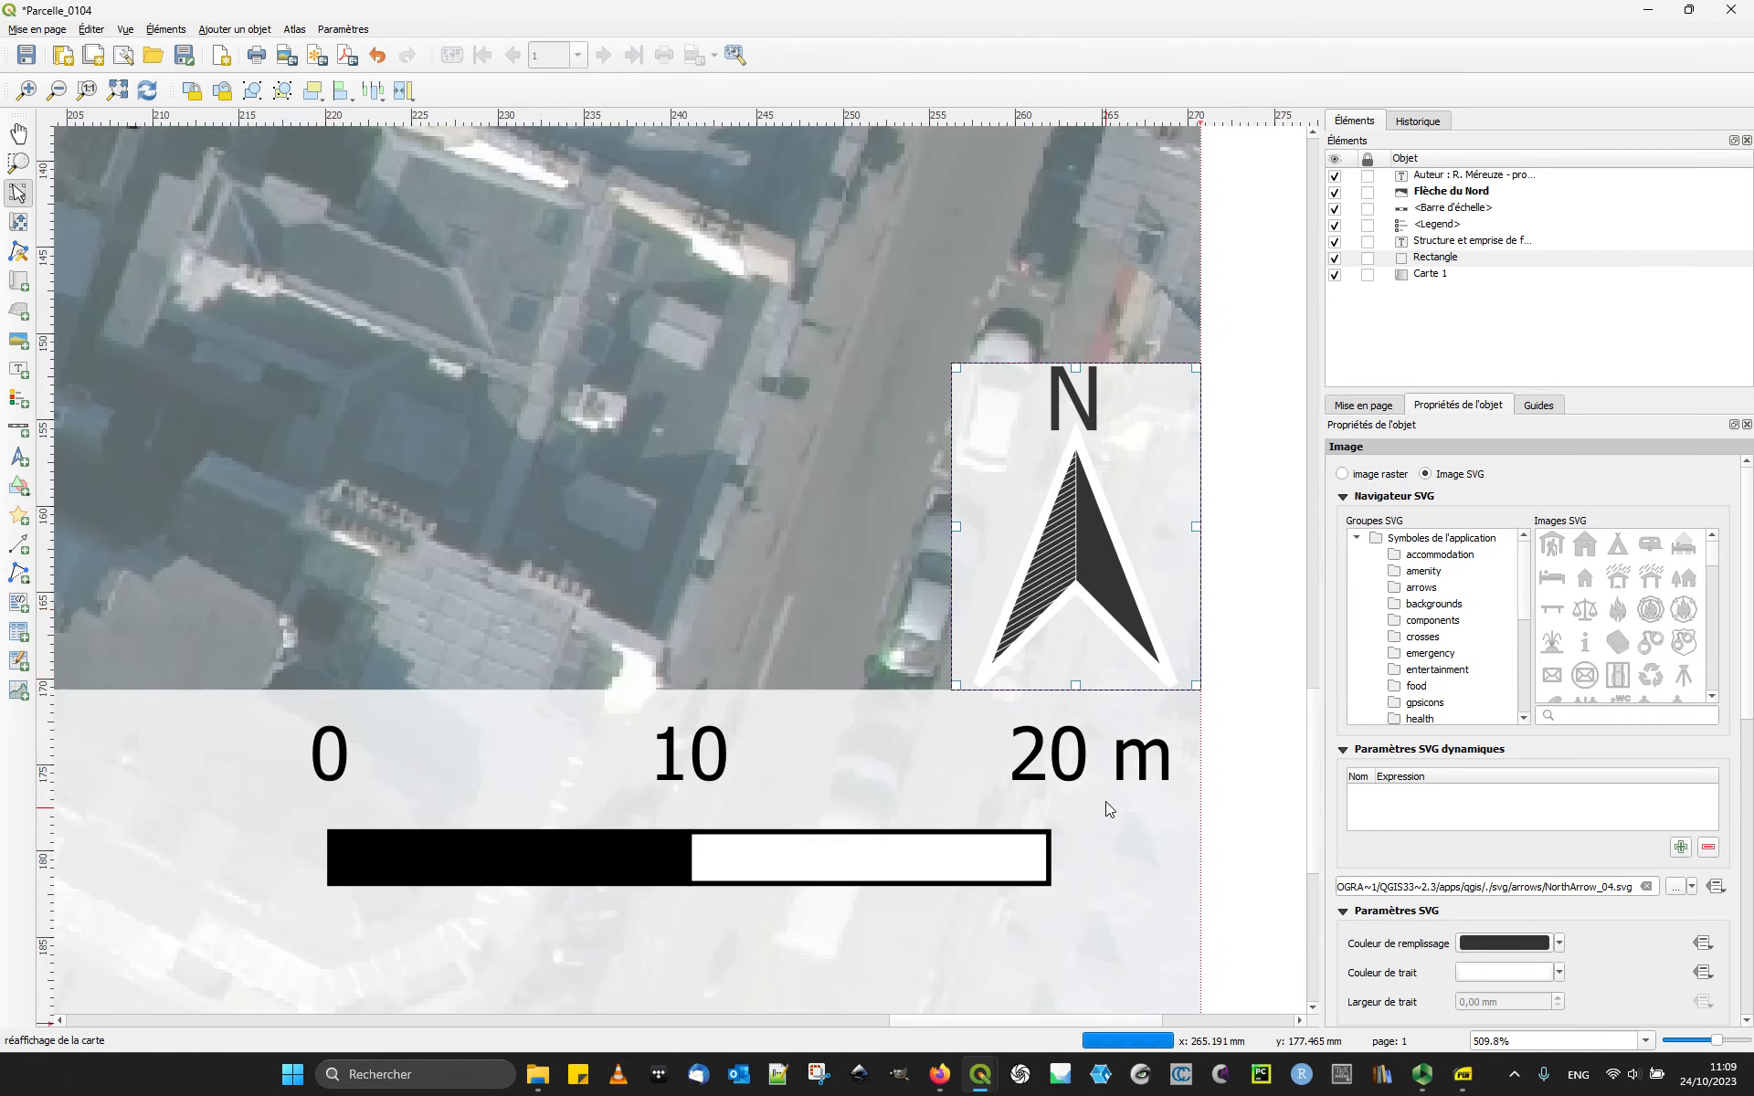
left_click(1238, 727)
left_click_drag(1102, 581, 1100, 575)
left_click(1273, 787)
scroll(1292, 799, "down", 3)
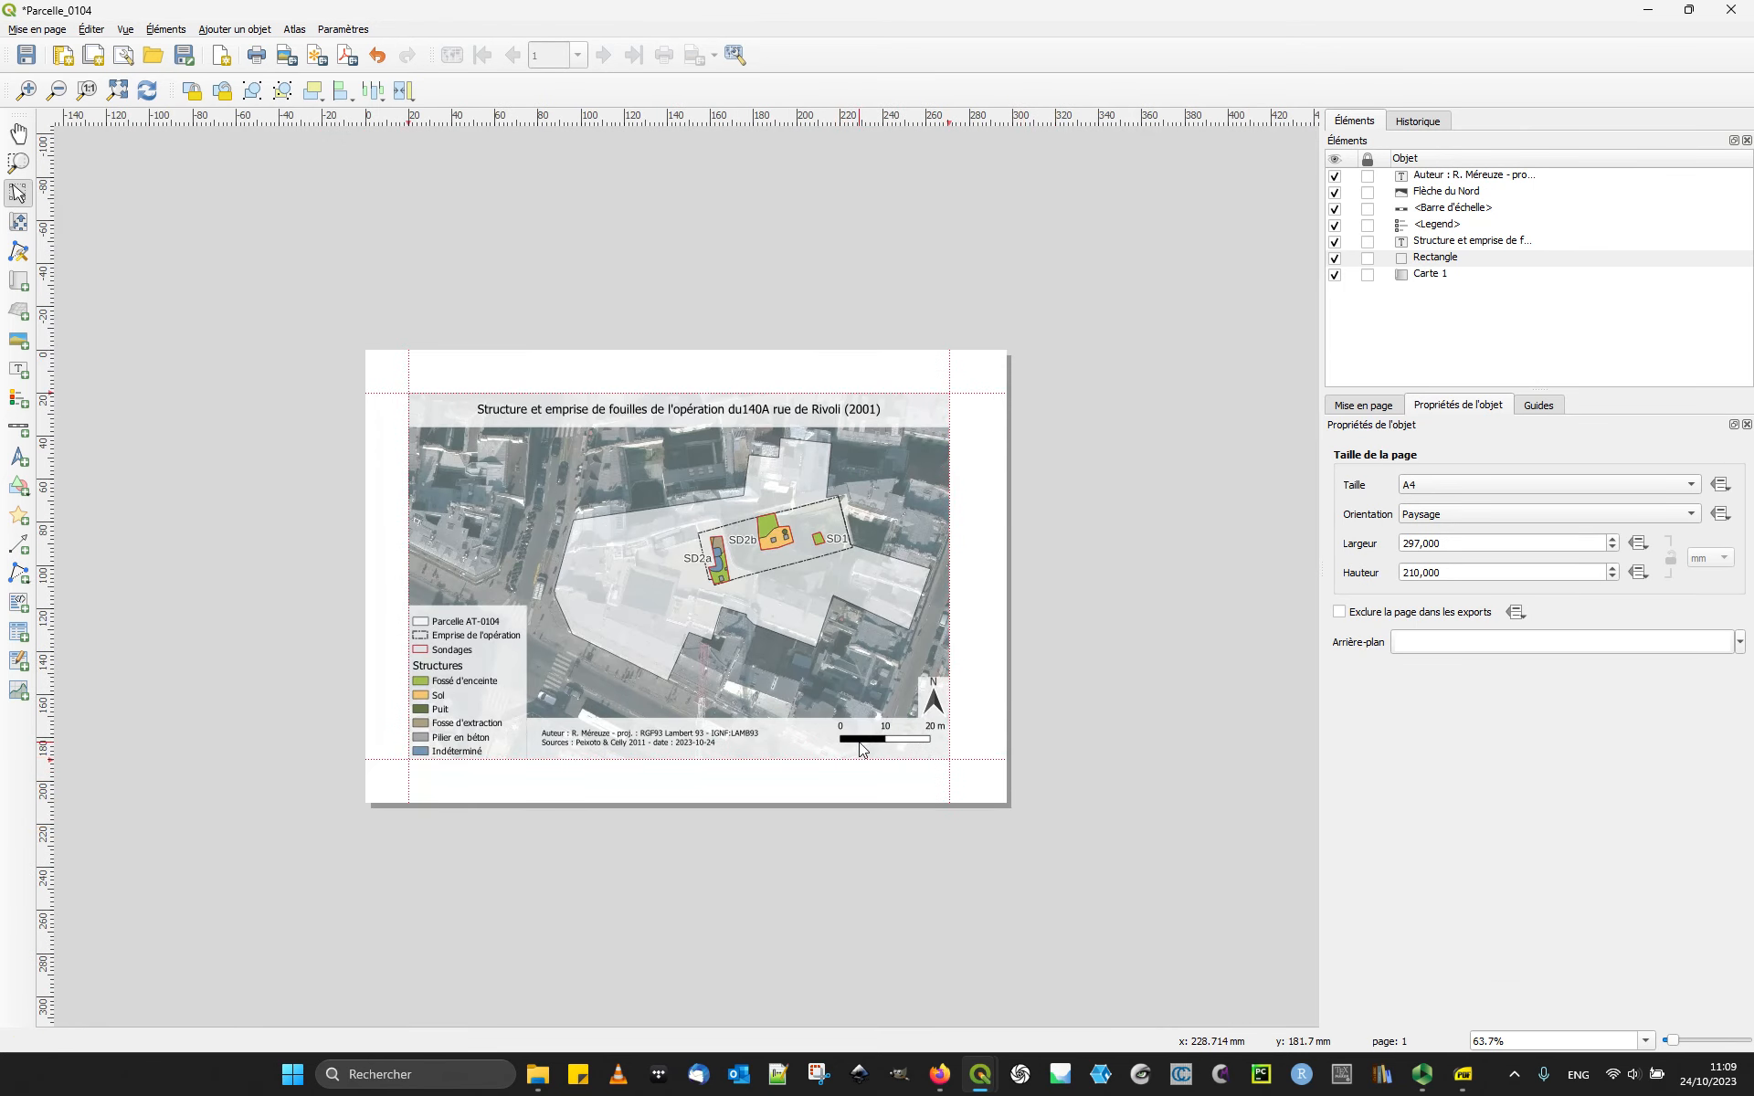
Step: Reduce the height of the credits label and the white band by lowering their upper edges
left_click(879, 738)
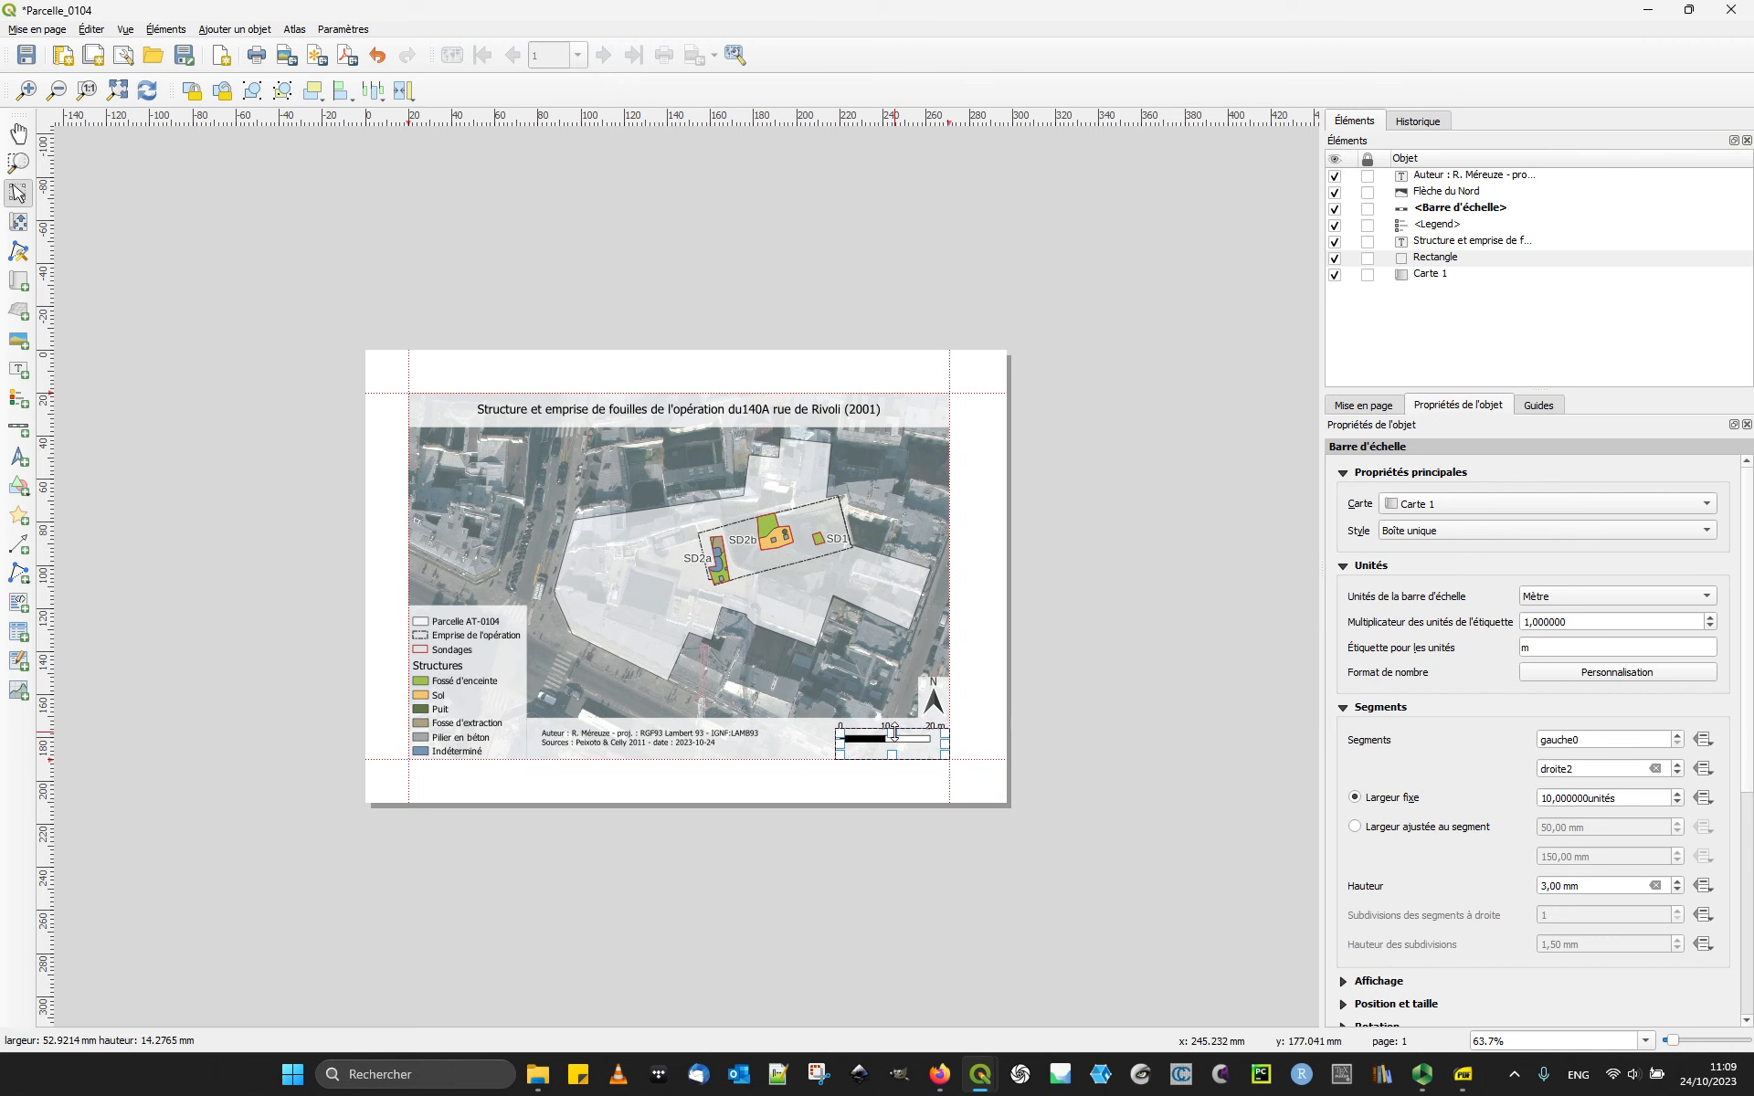
left_click(671, 736)
left_click_drag(666, 730, 675, 728)
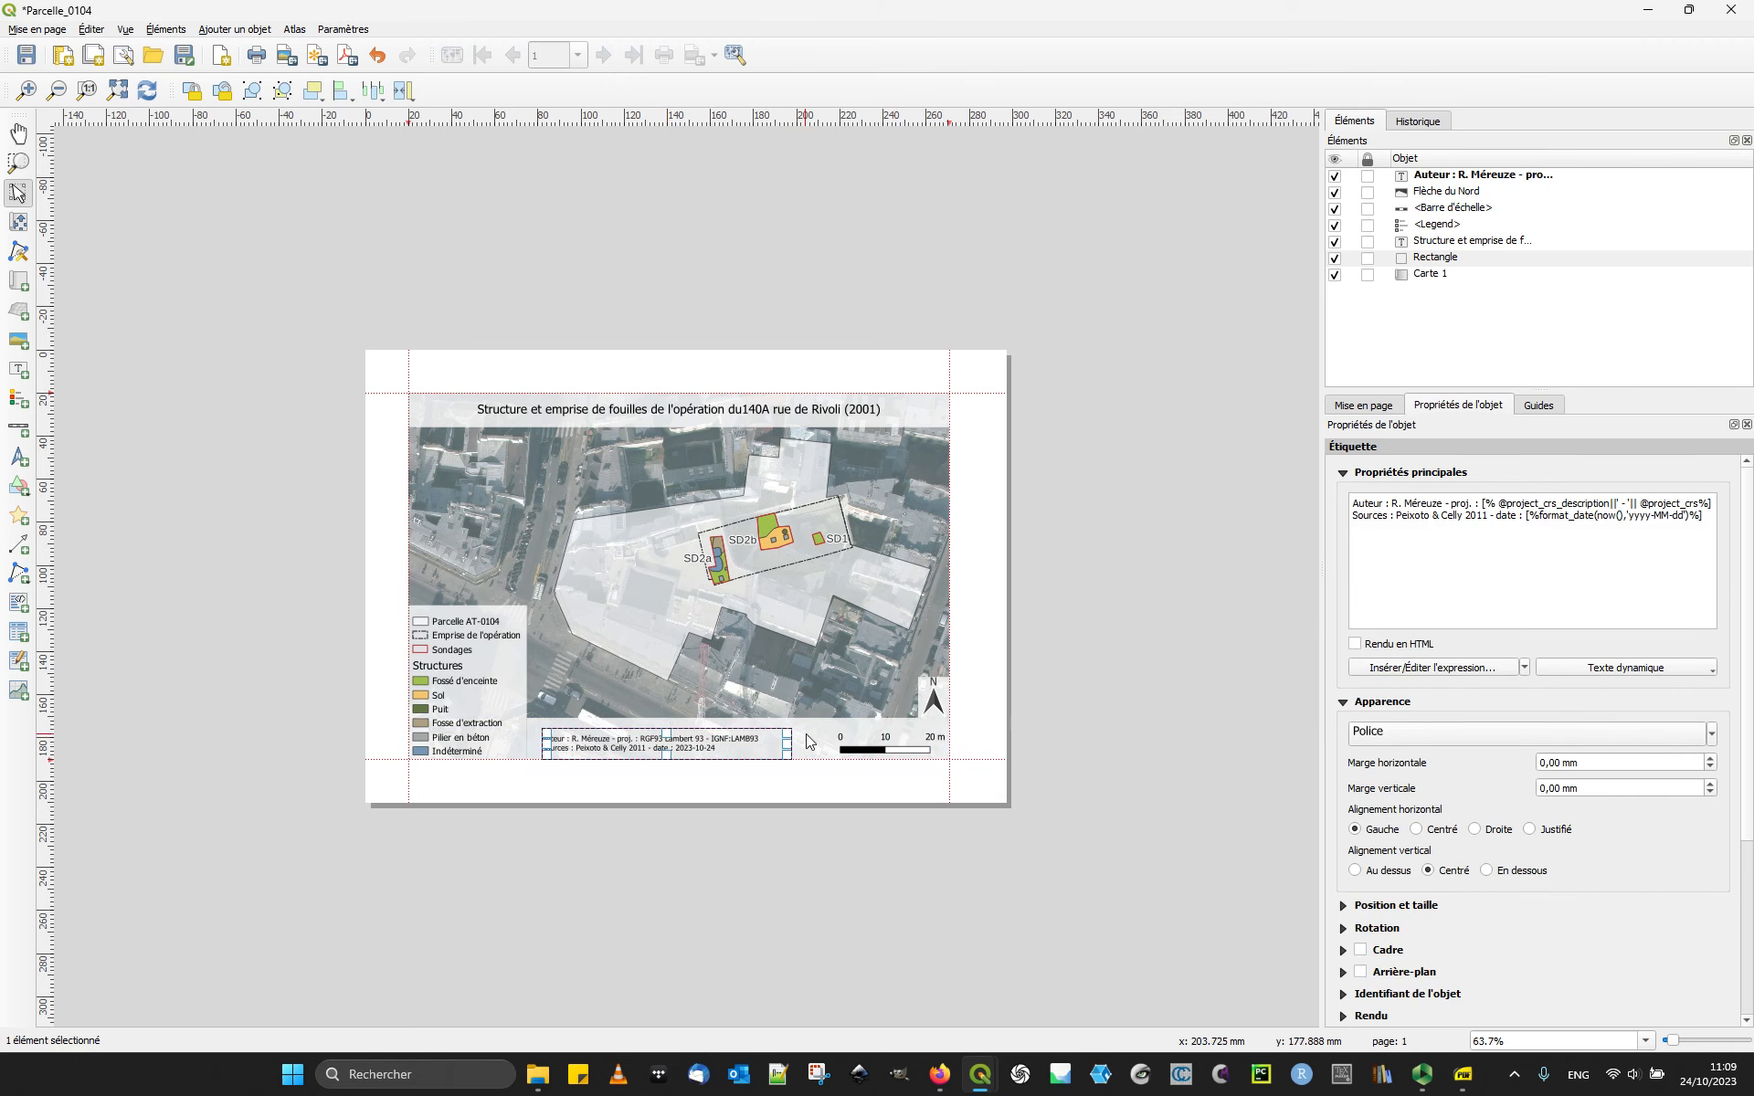
left_click(809, 736)
left_click(736, 731)
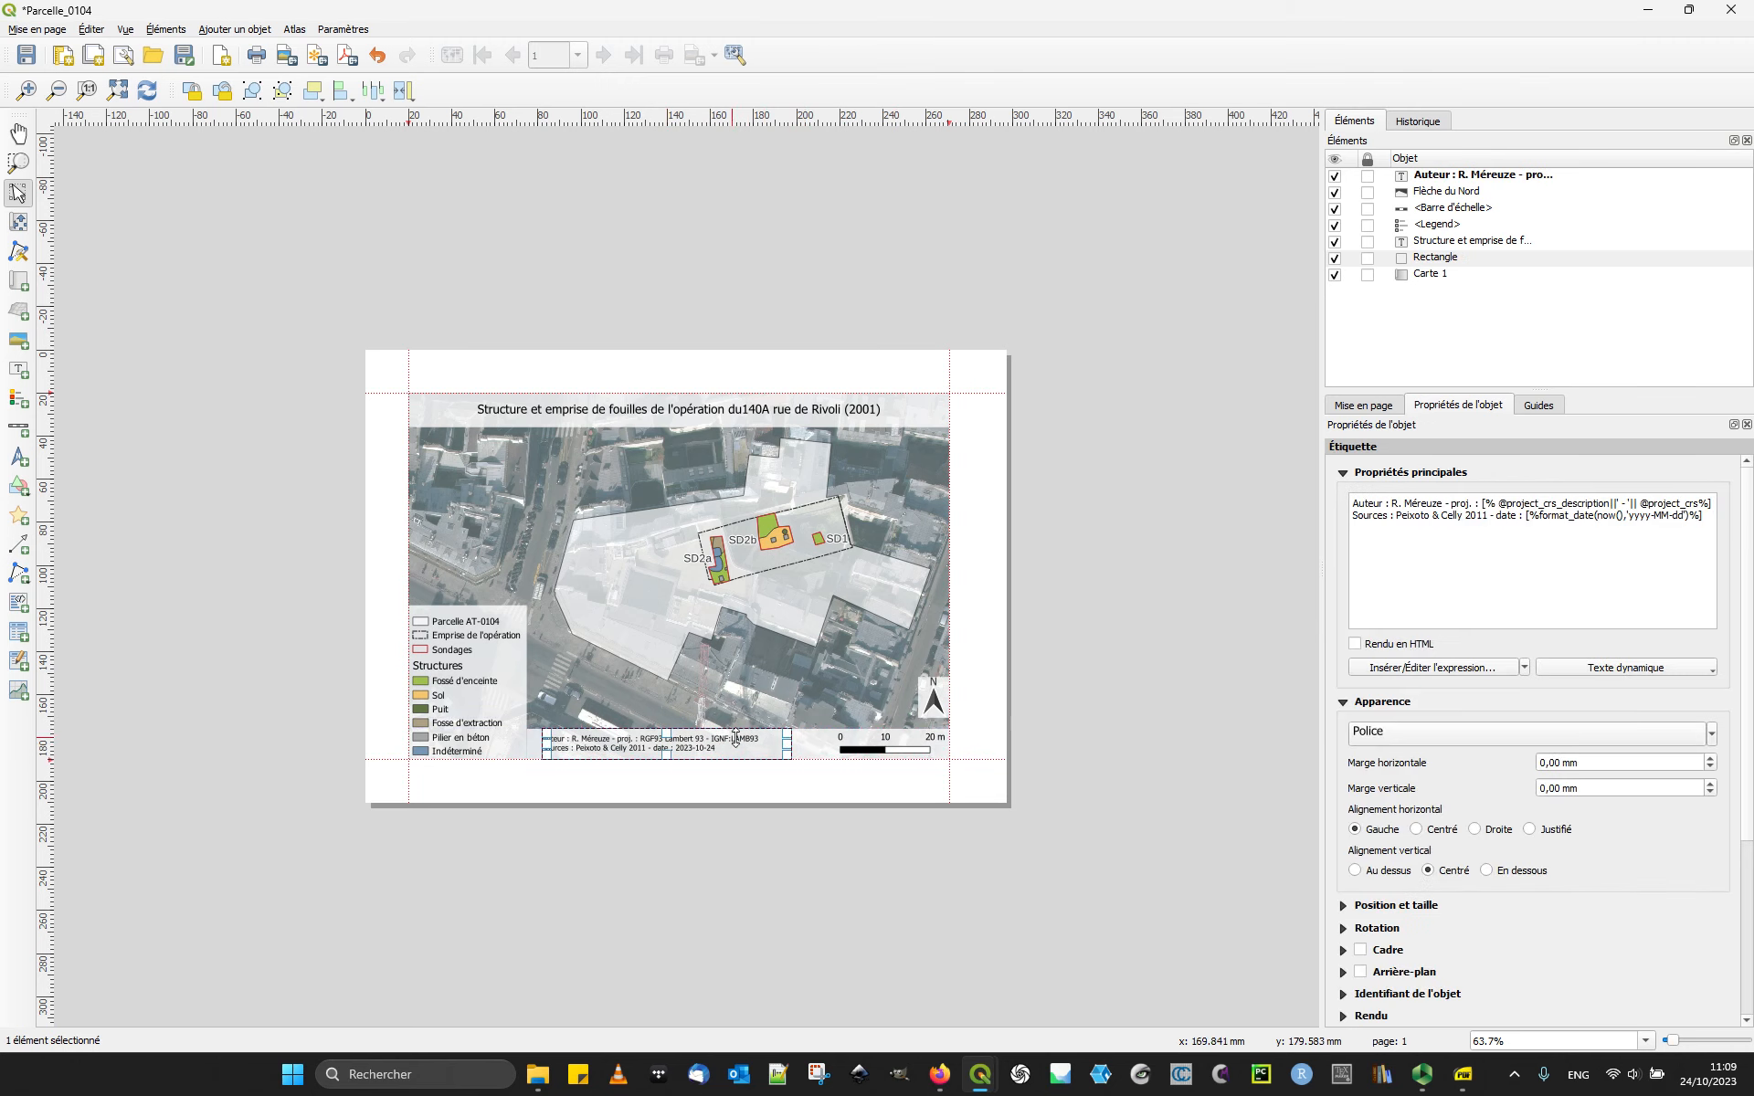
left_click_drag(666, 737, 666, 738)
Step: Move the scale bar down onto the map's lower edge and lower the white band's upper edge to fit closely
left_click(901, 748)
left_click_drag(891, 731, 891, 740)
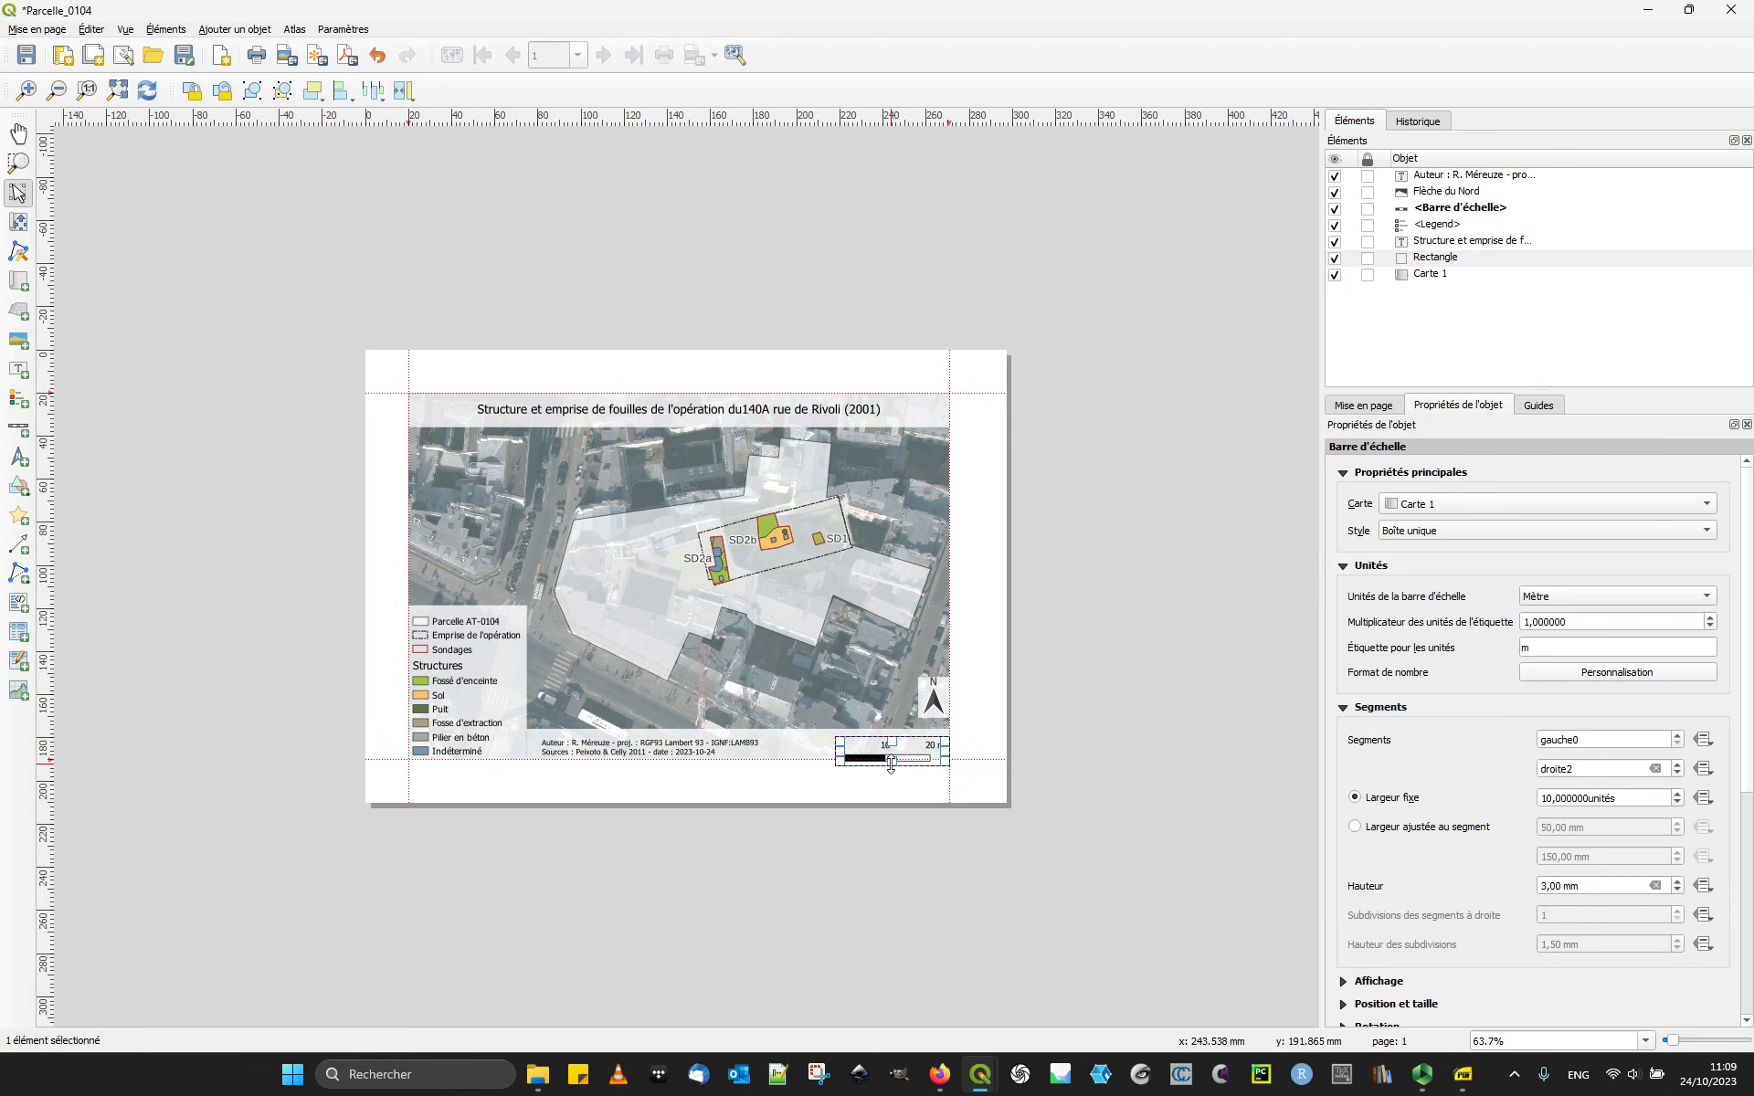
left_click_drag(871, 754, 871, 749)
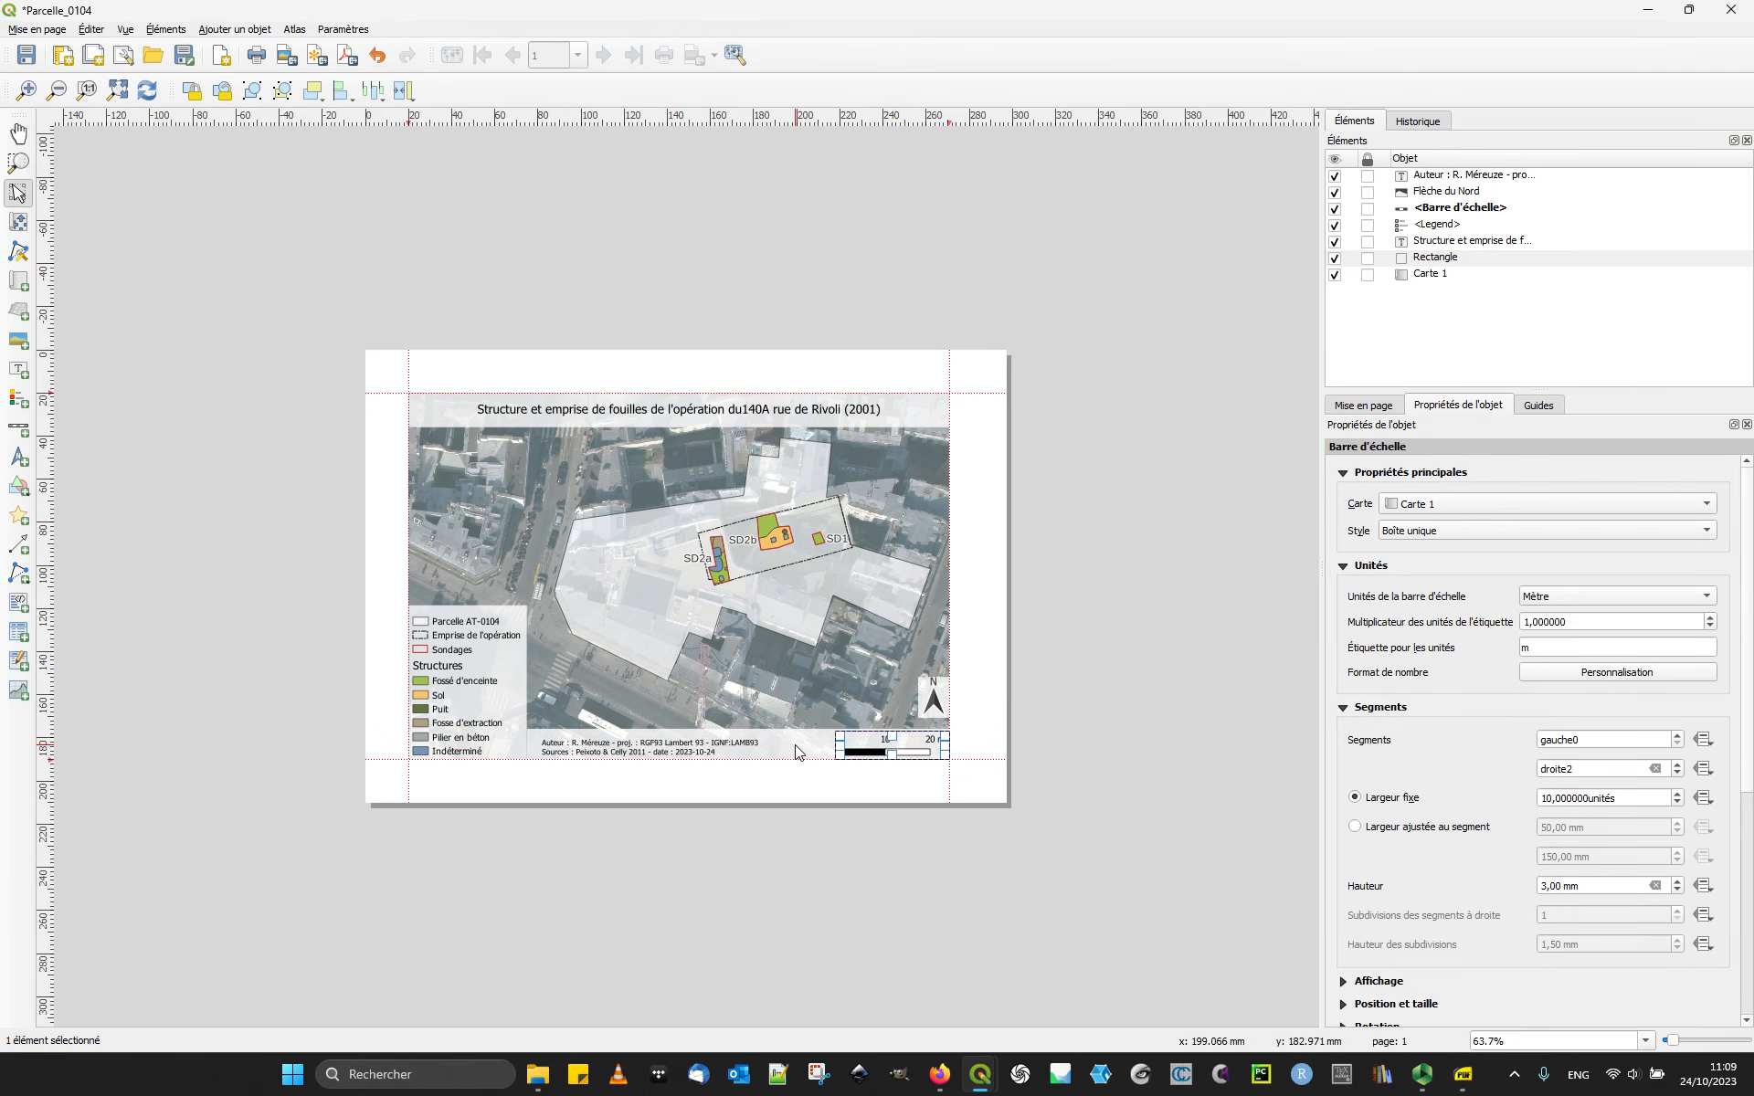
left_click(801, 751)
left_click_drag(738, 733, 738, 733)
Step: Move the north arrow down to rest on the thinner white band, and save the layout
left_click(919, 706)
left_click_drag(934, 697, 934, 704)
left_click(1127, 705)
key("space")
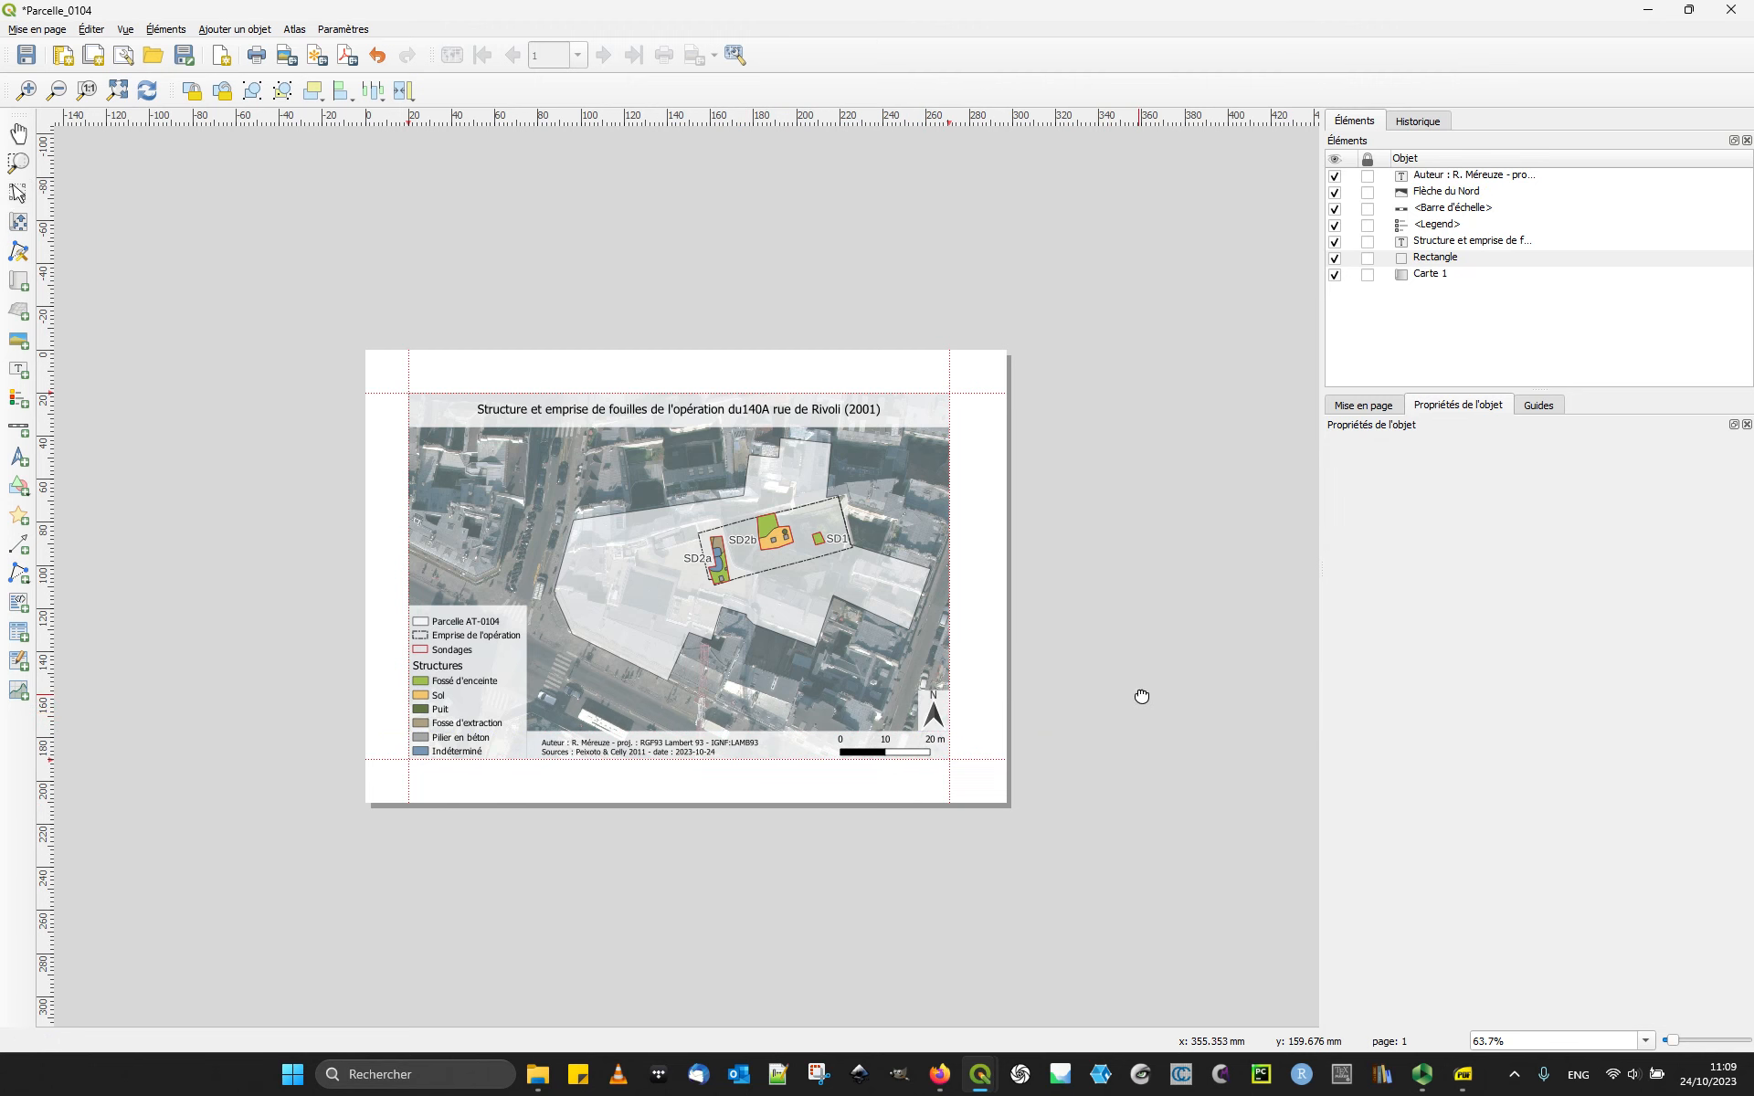
scroll(1078, 669, "up", 1)
left_click_drag(1077, 669, 1144, 673)
scroll(1144, 673, "down", 1)
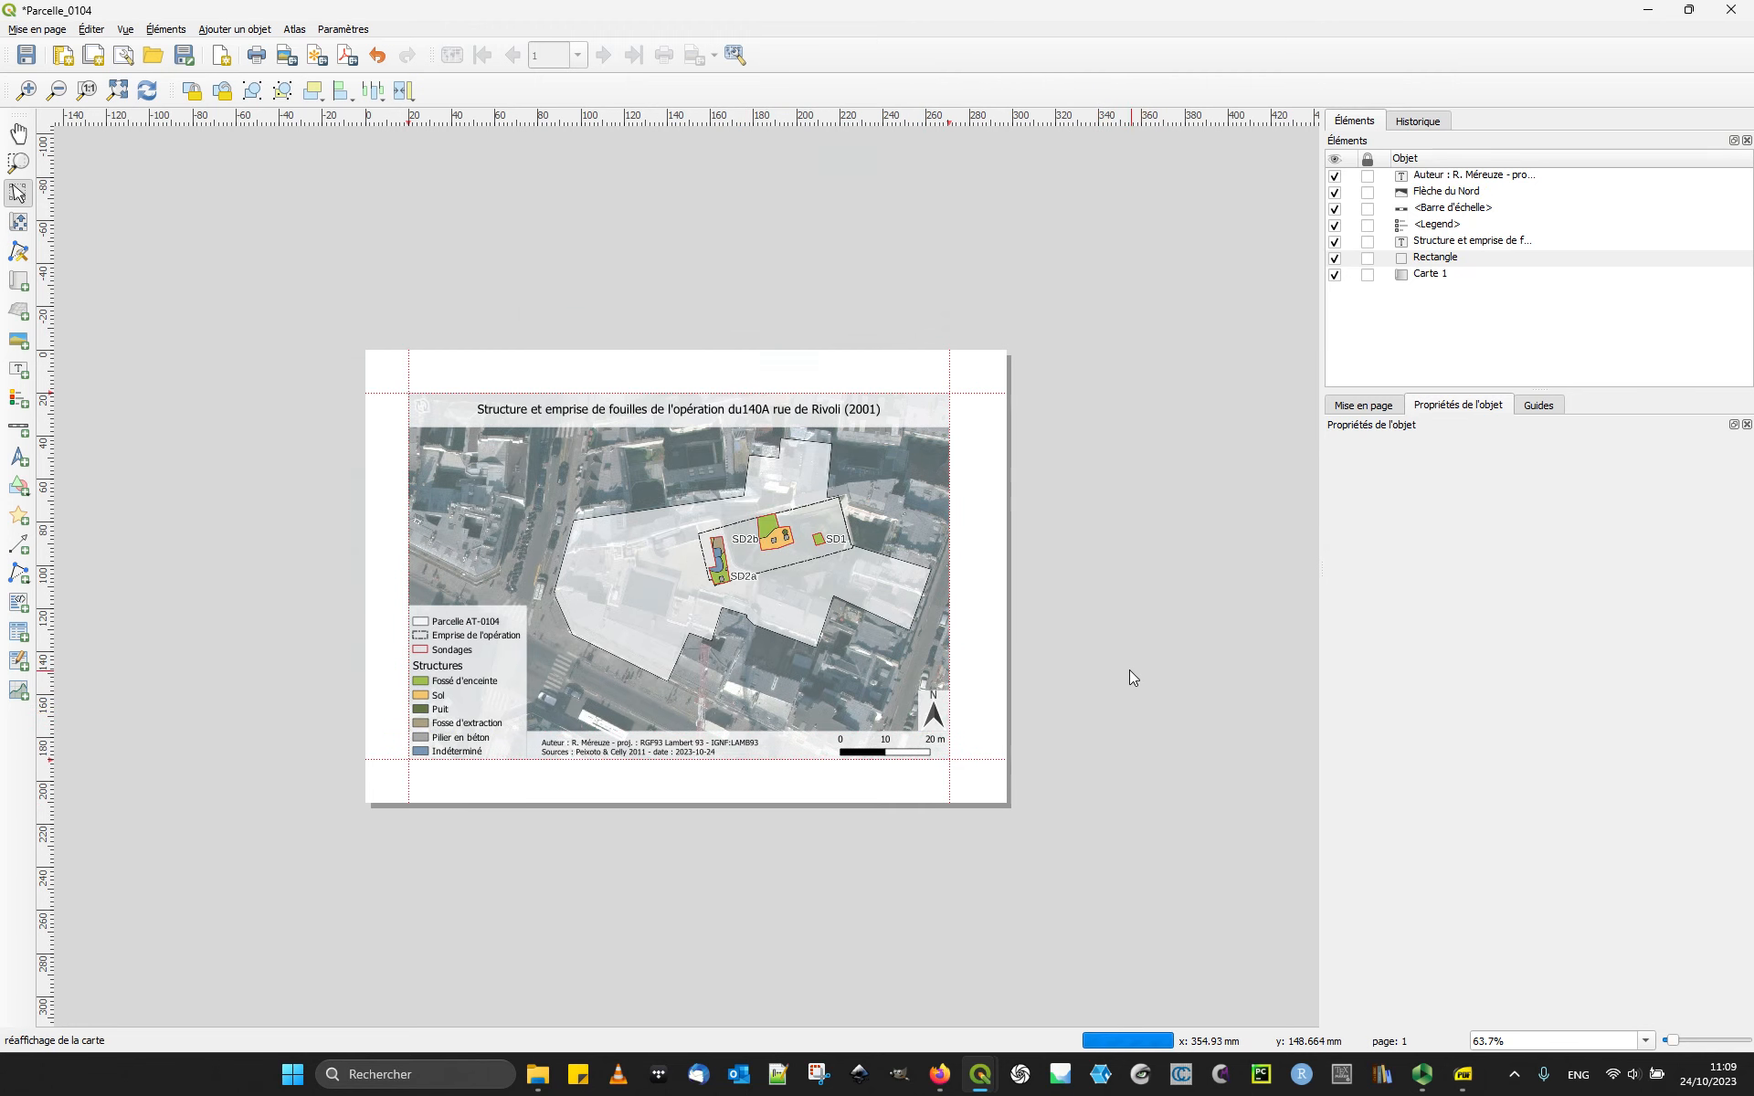
left_click(36, 57)
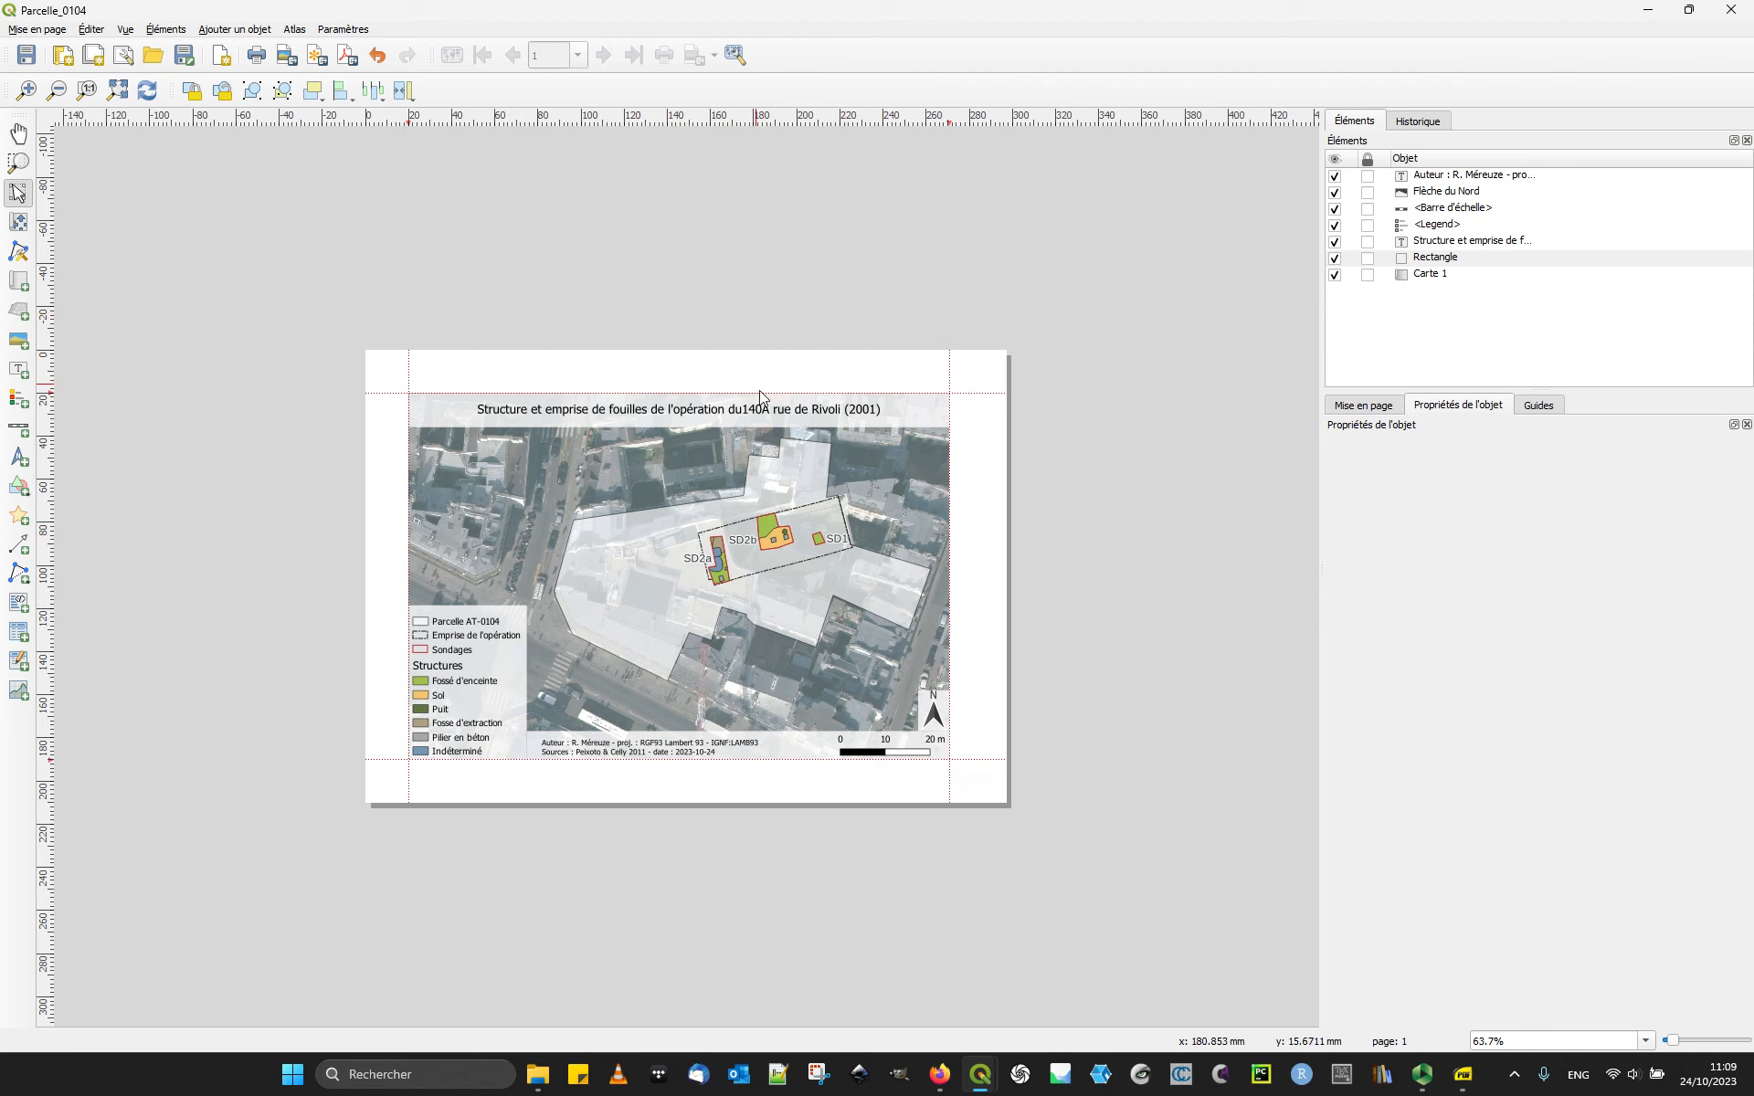
Step: Correct the title to "Structure et emprise de fouilles de l'opération du 140A rue de Rivoli (2011)"
left_click(742, 406)
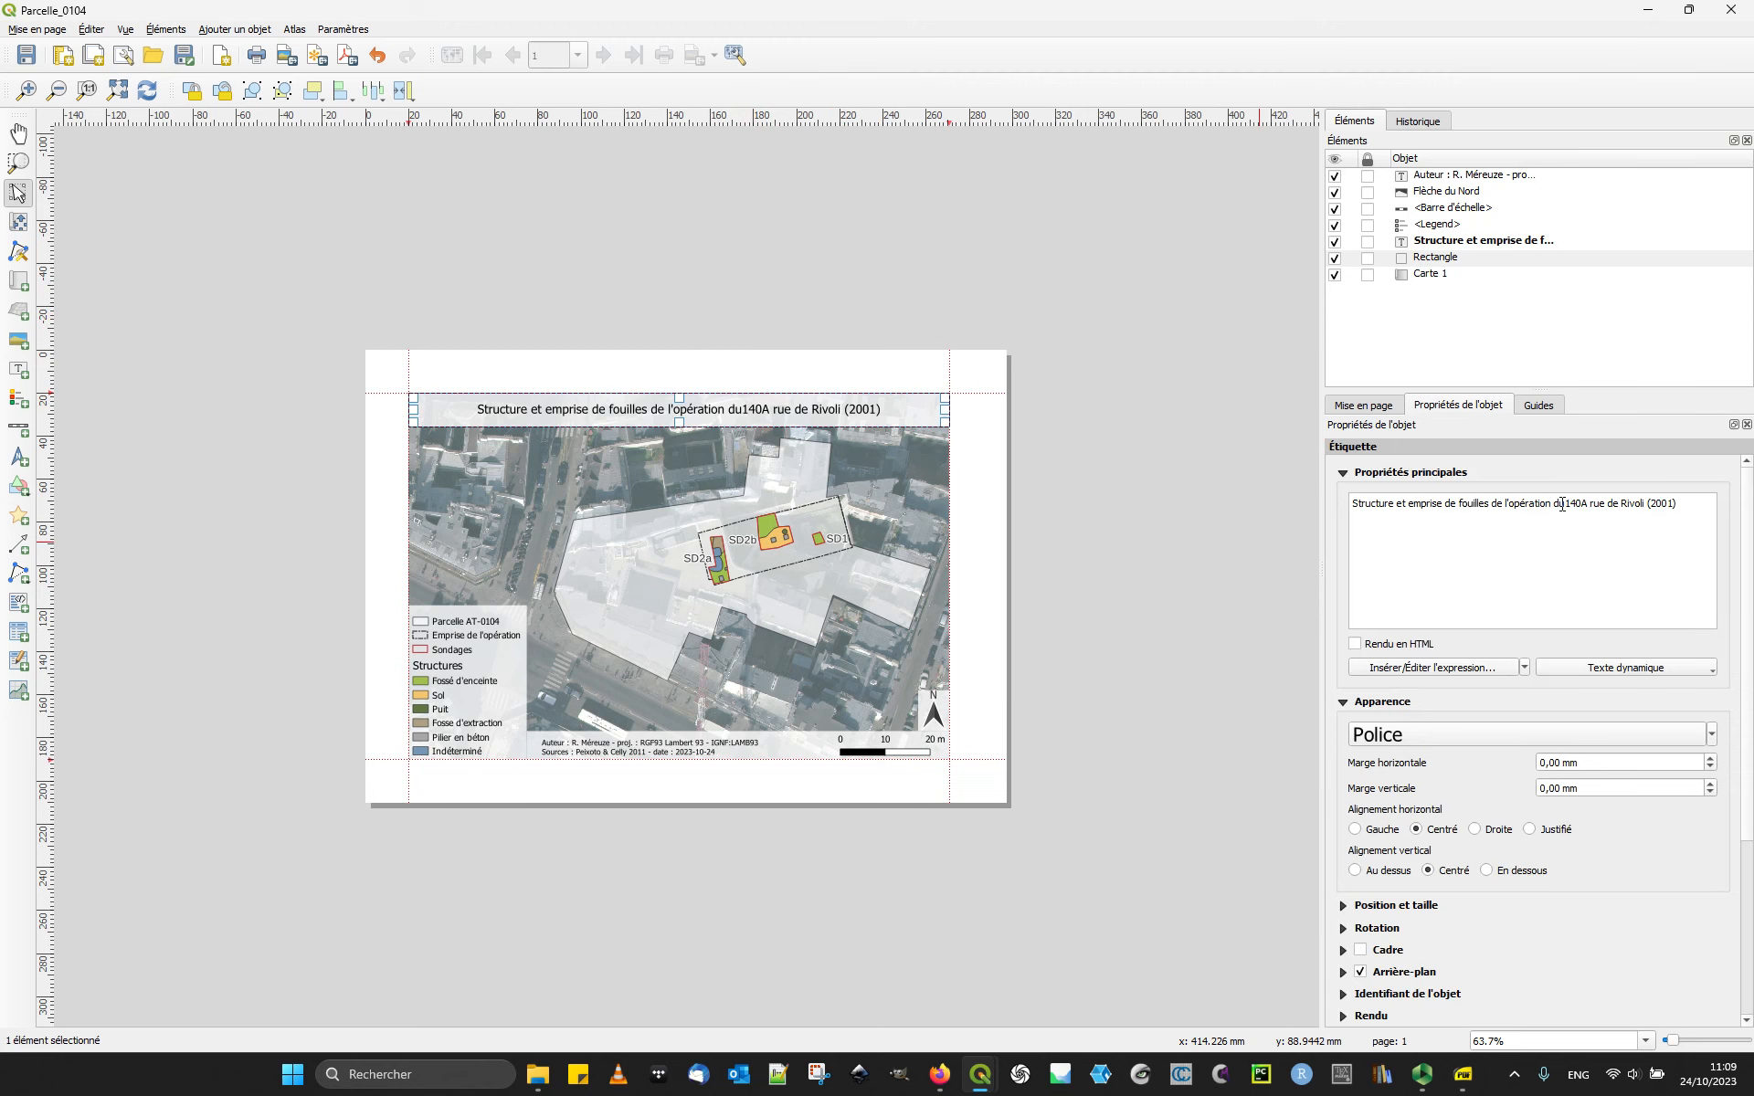
left_click(1009, 330)
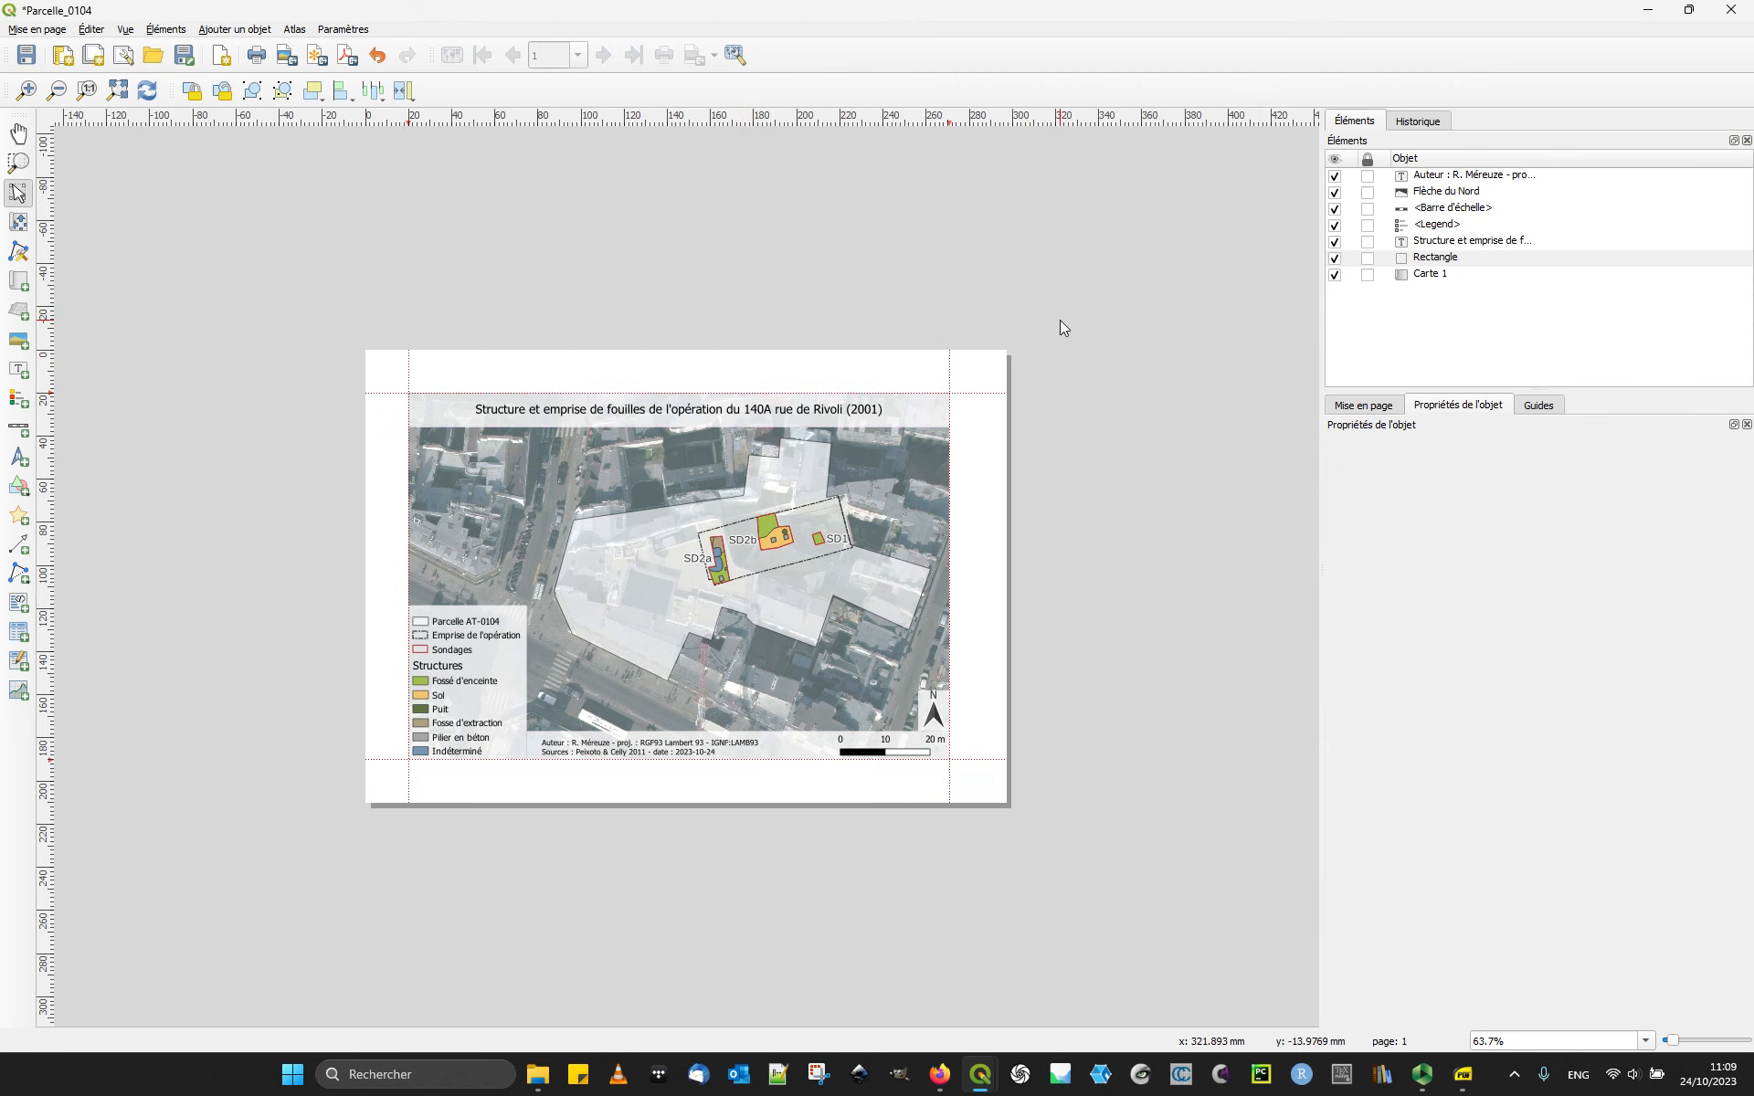
left_click(850, 413)
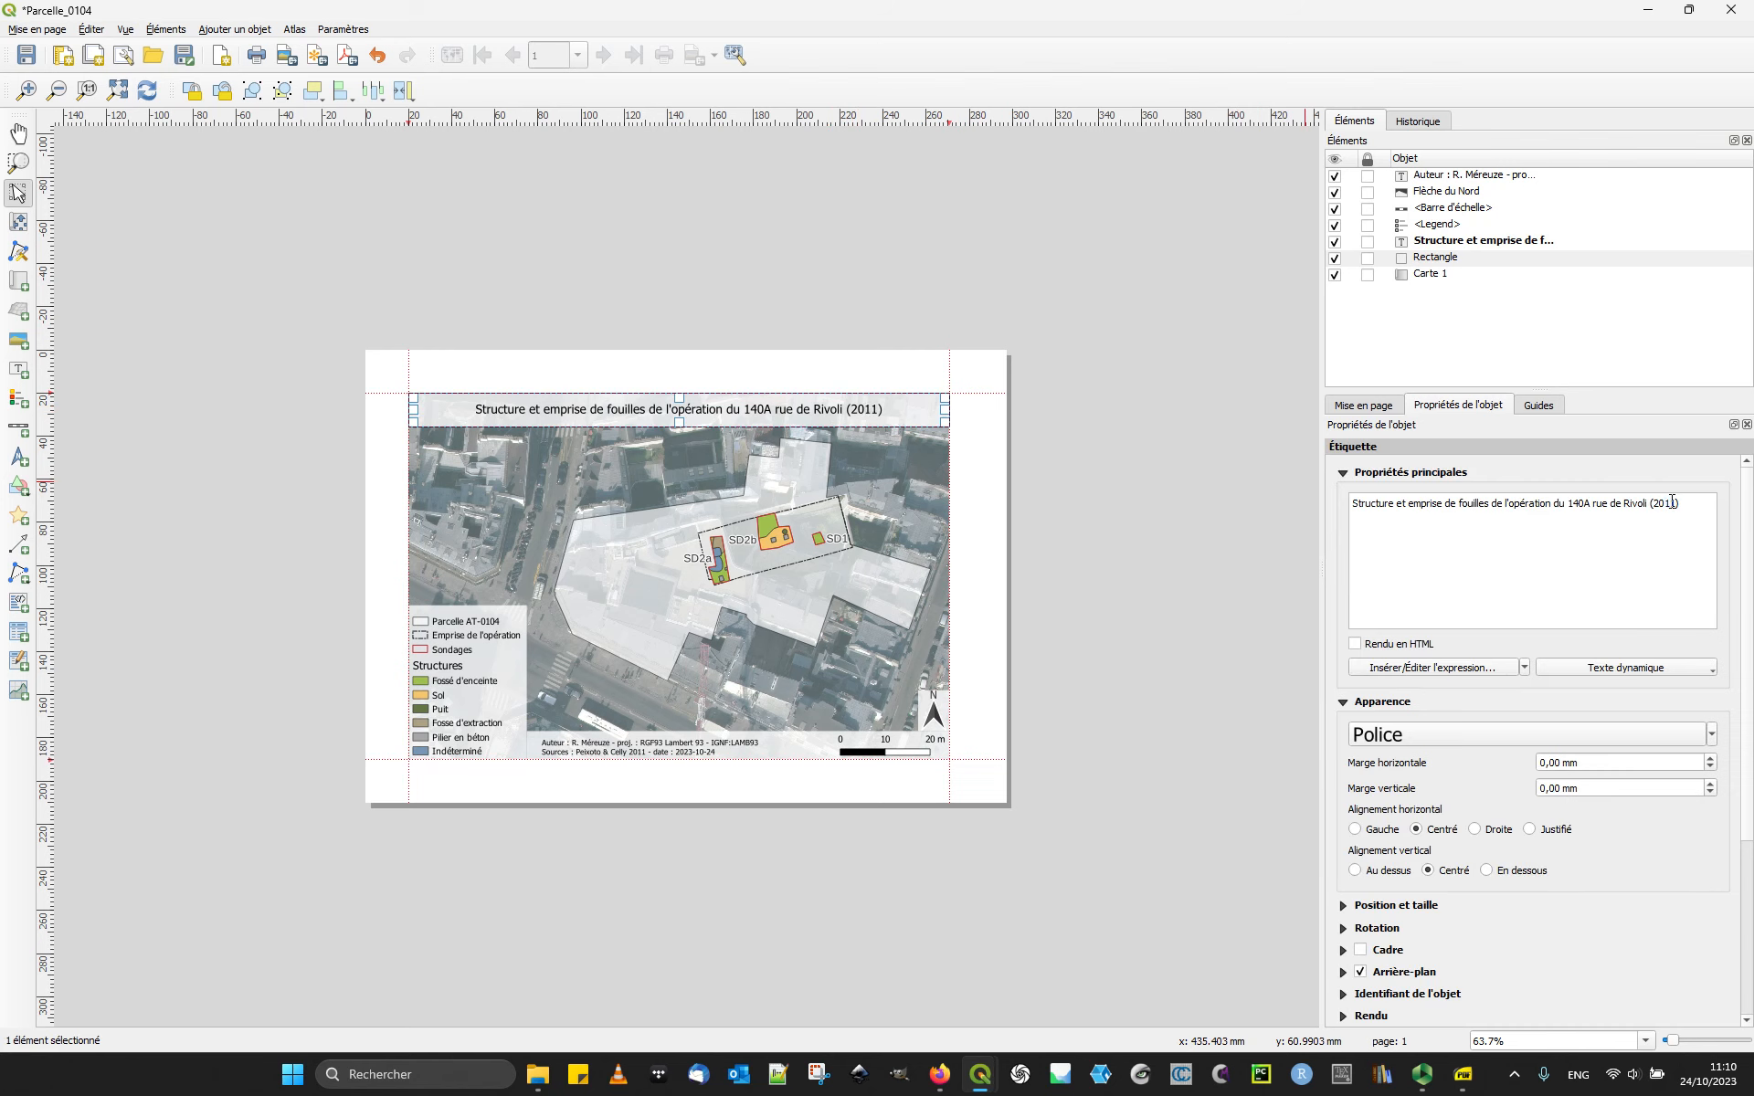
left_click(1014, 297)
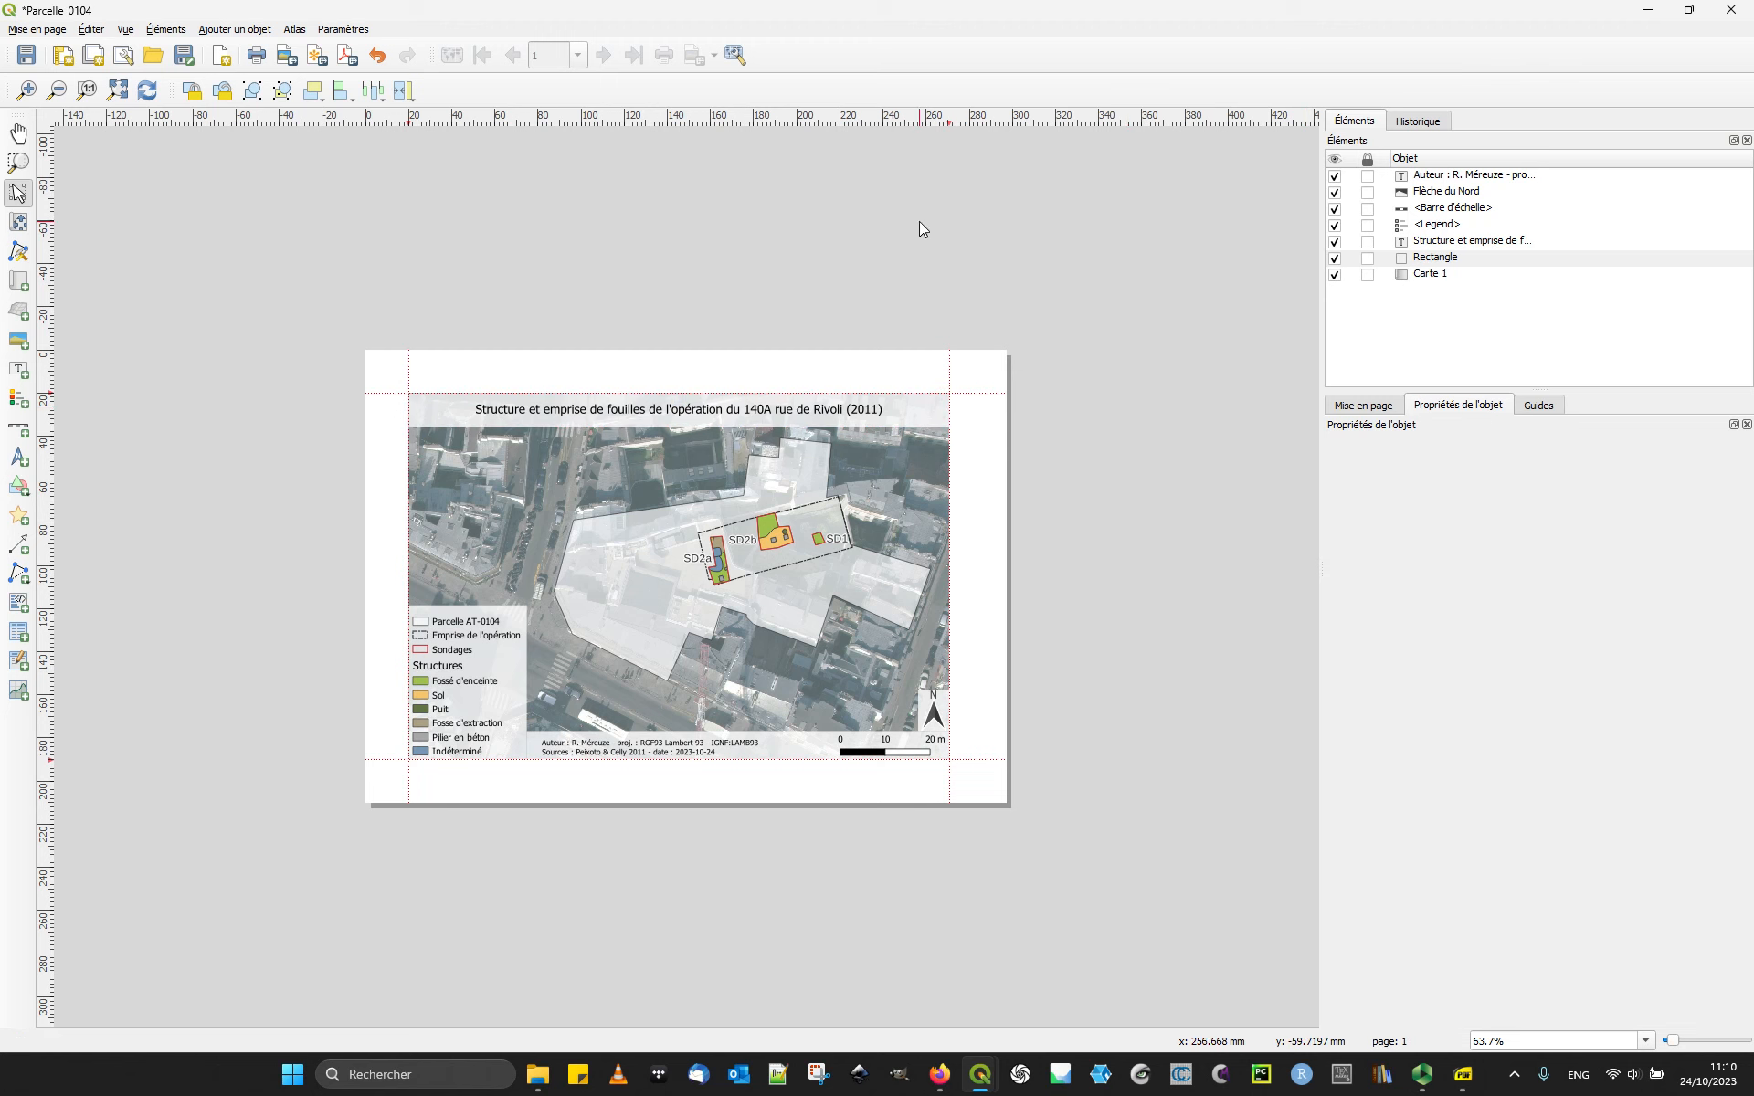
left_click(286, 54)
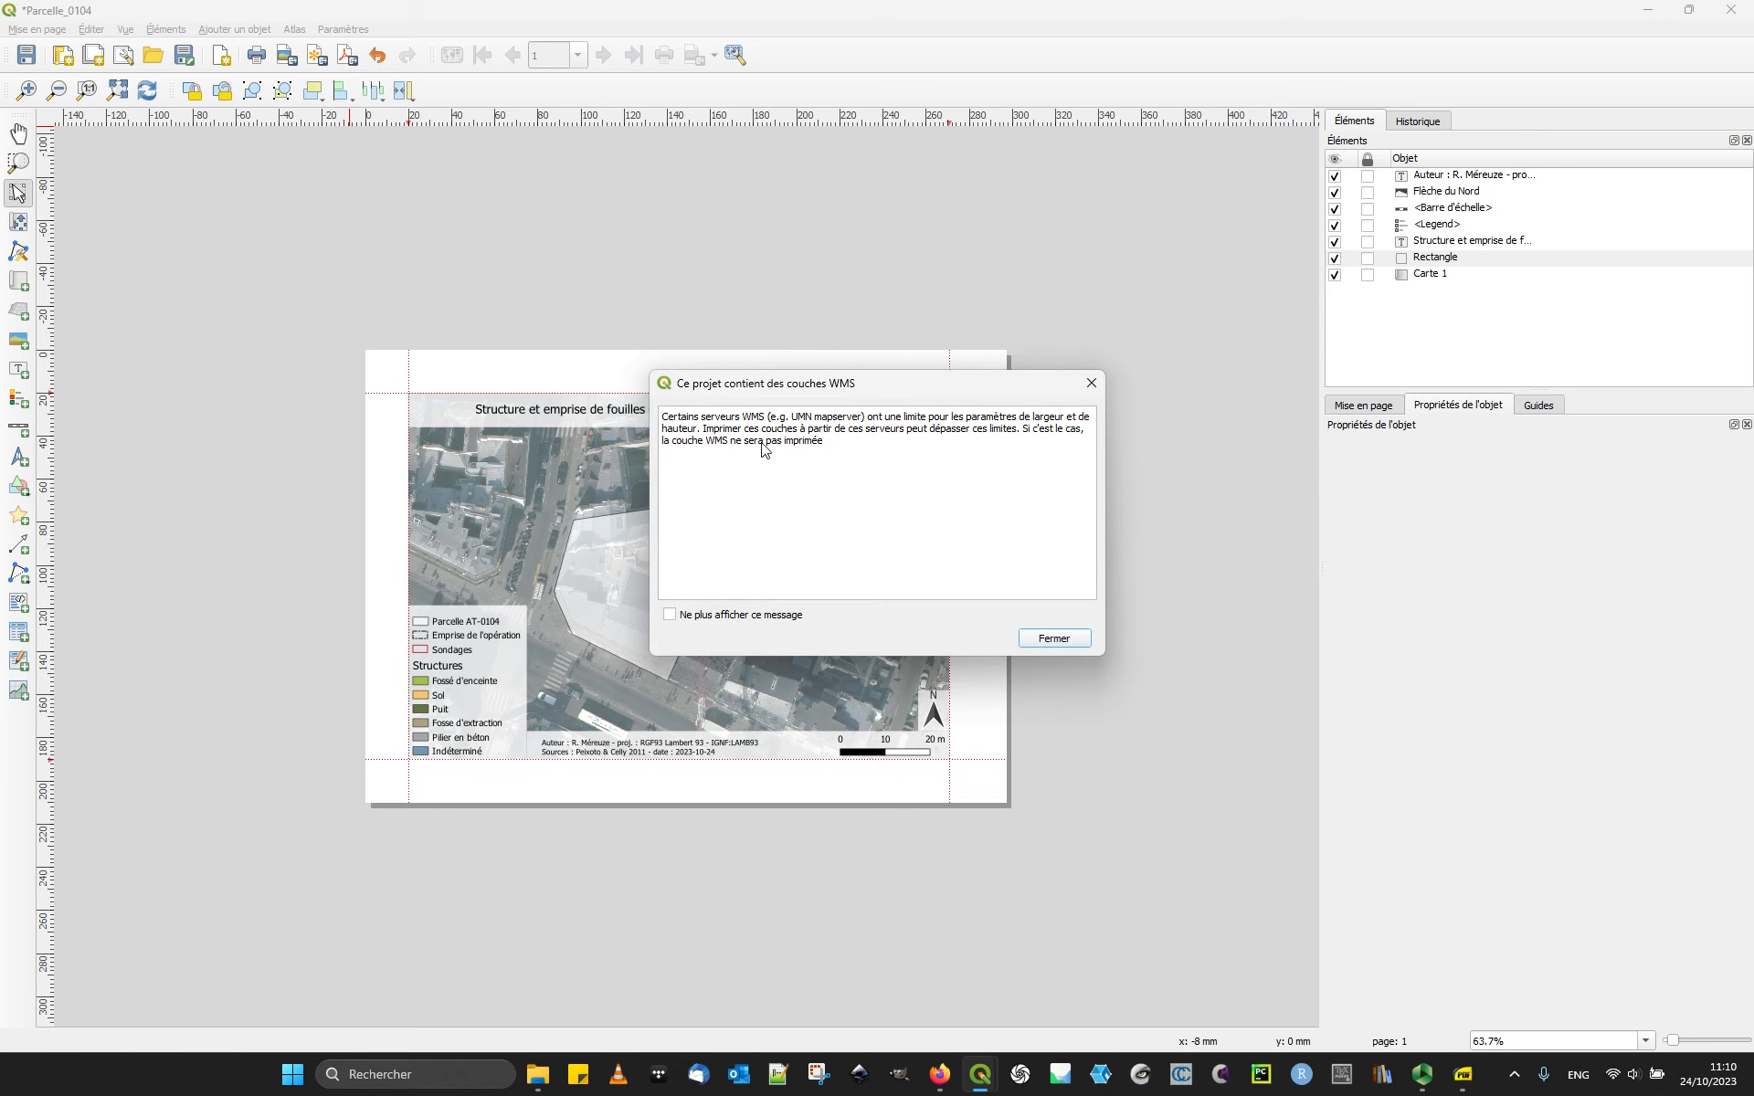
left_click(1052, 638)
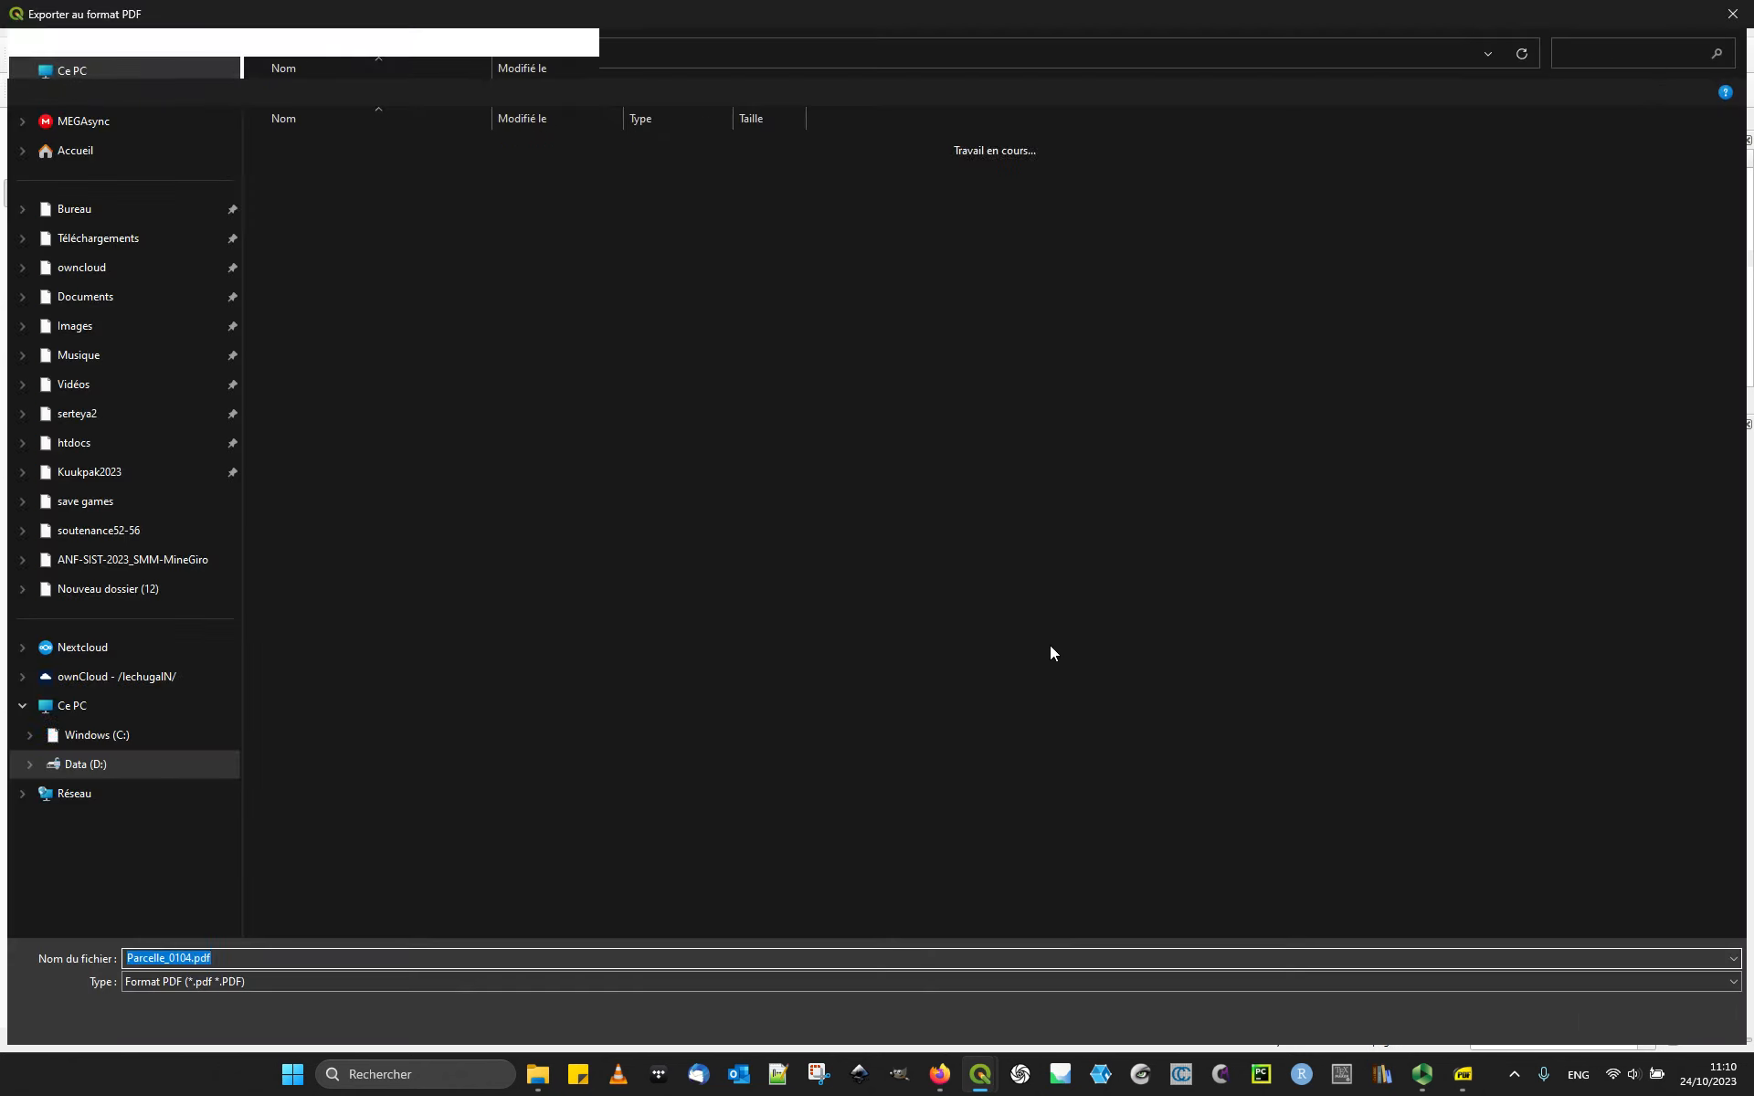
left_click(1743, 14)
Step: Add ", fond : IGN" after the sources in the credits label, before the date
left_click(586, 752)
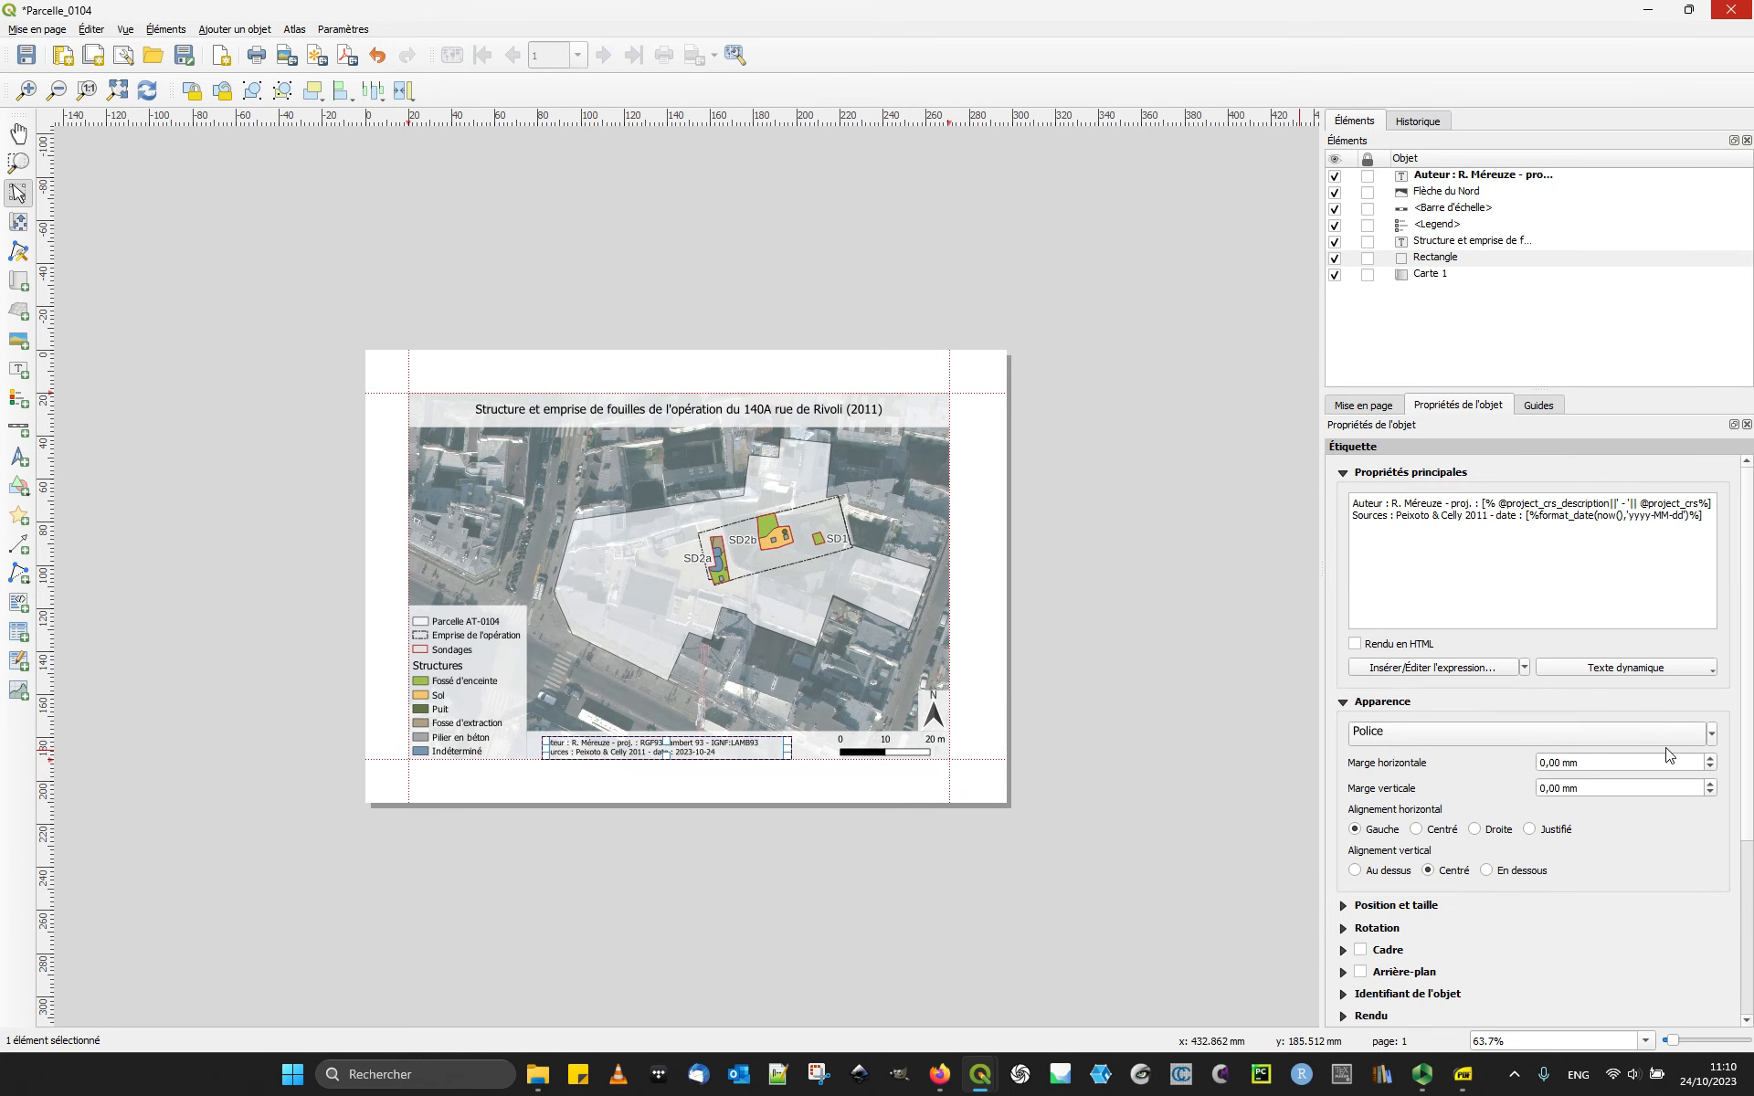
type(", fond")
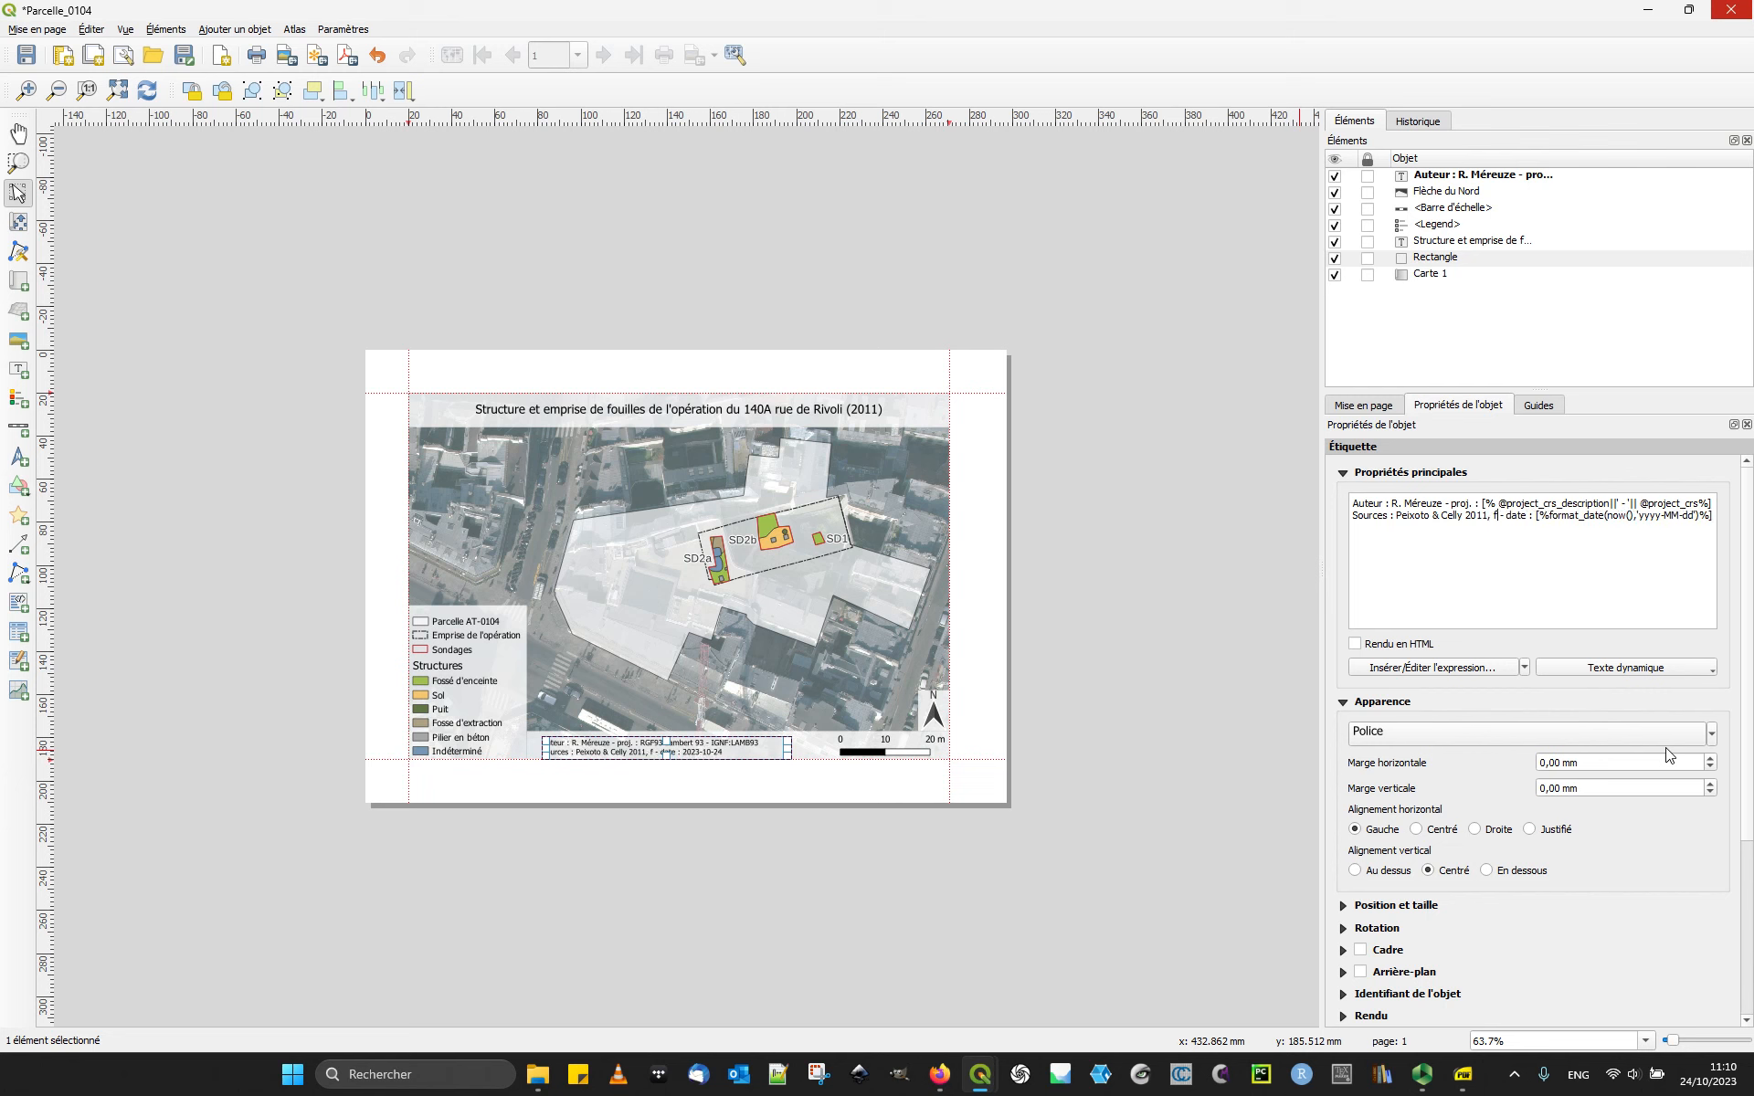
type(" : IGN")
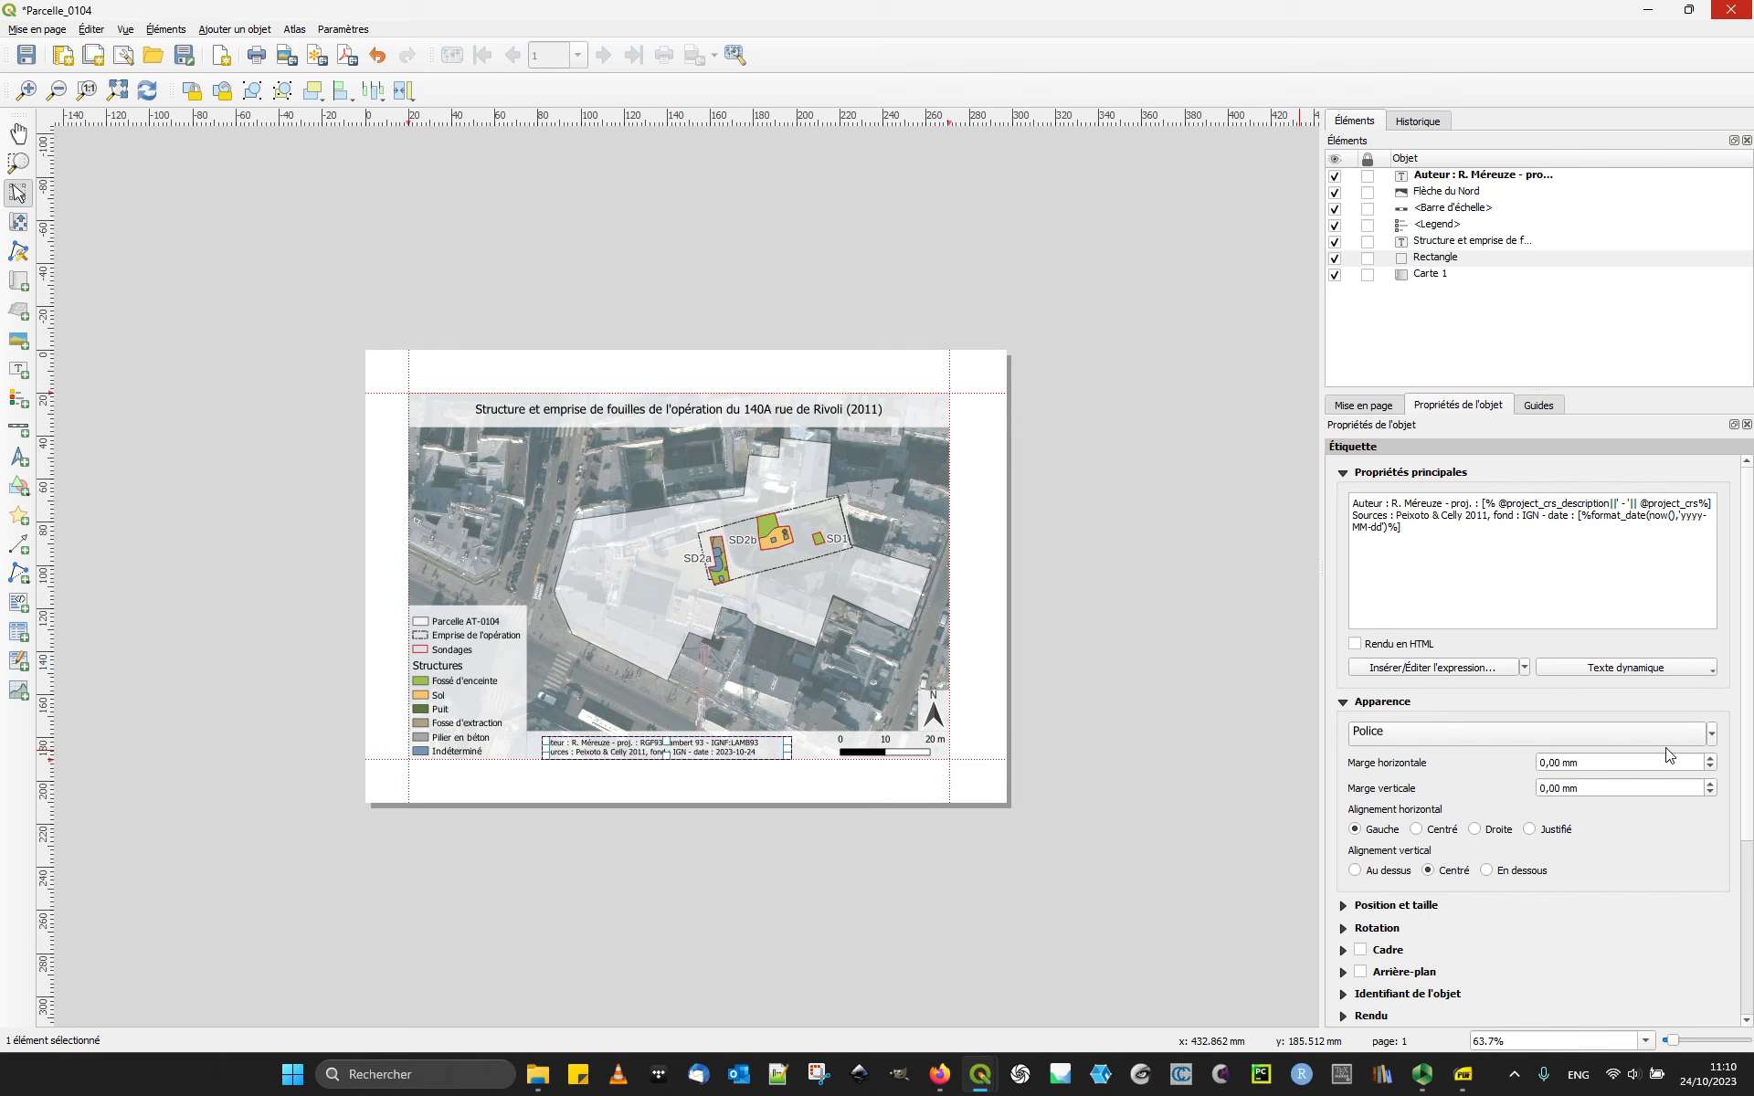
Step: In the credits label, replace the comma between "2011" and "fond : IGN" with a spaced hyphen
left_click(802, 887)
left_click(678, 755)
type("-")
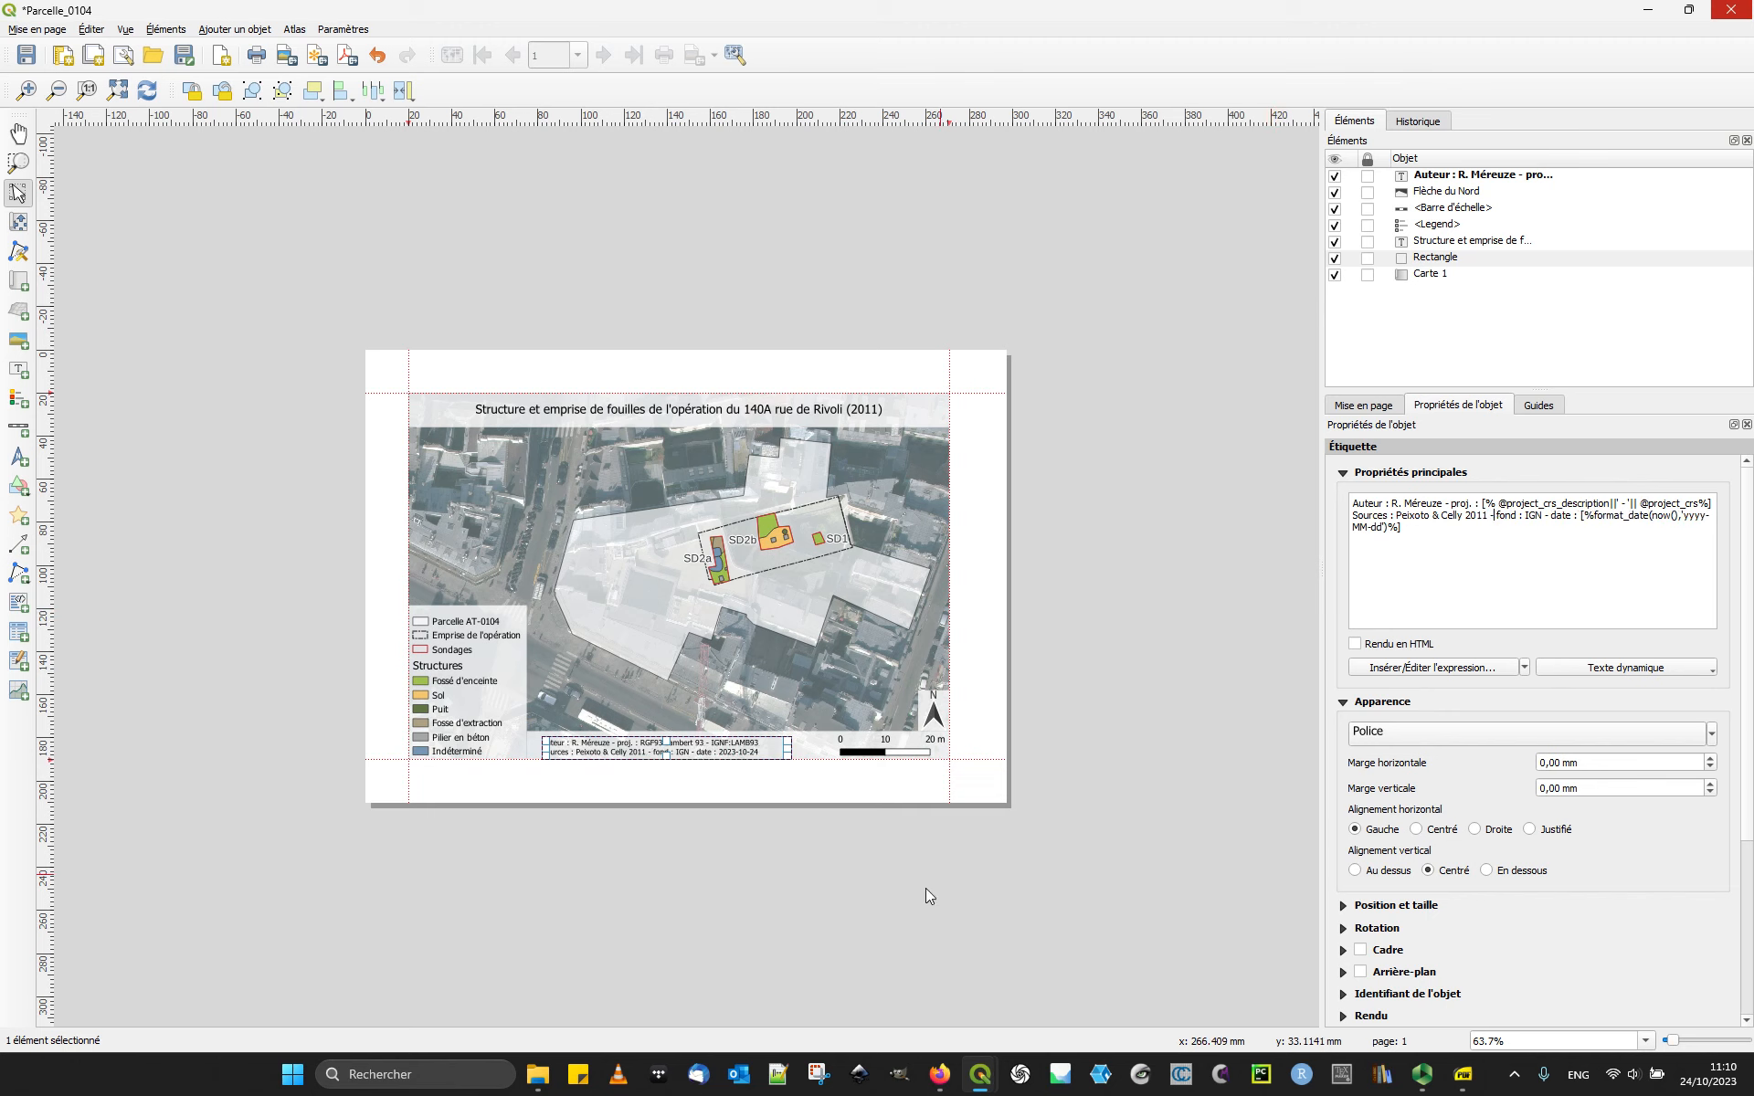
left_click(920, 904)
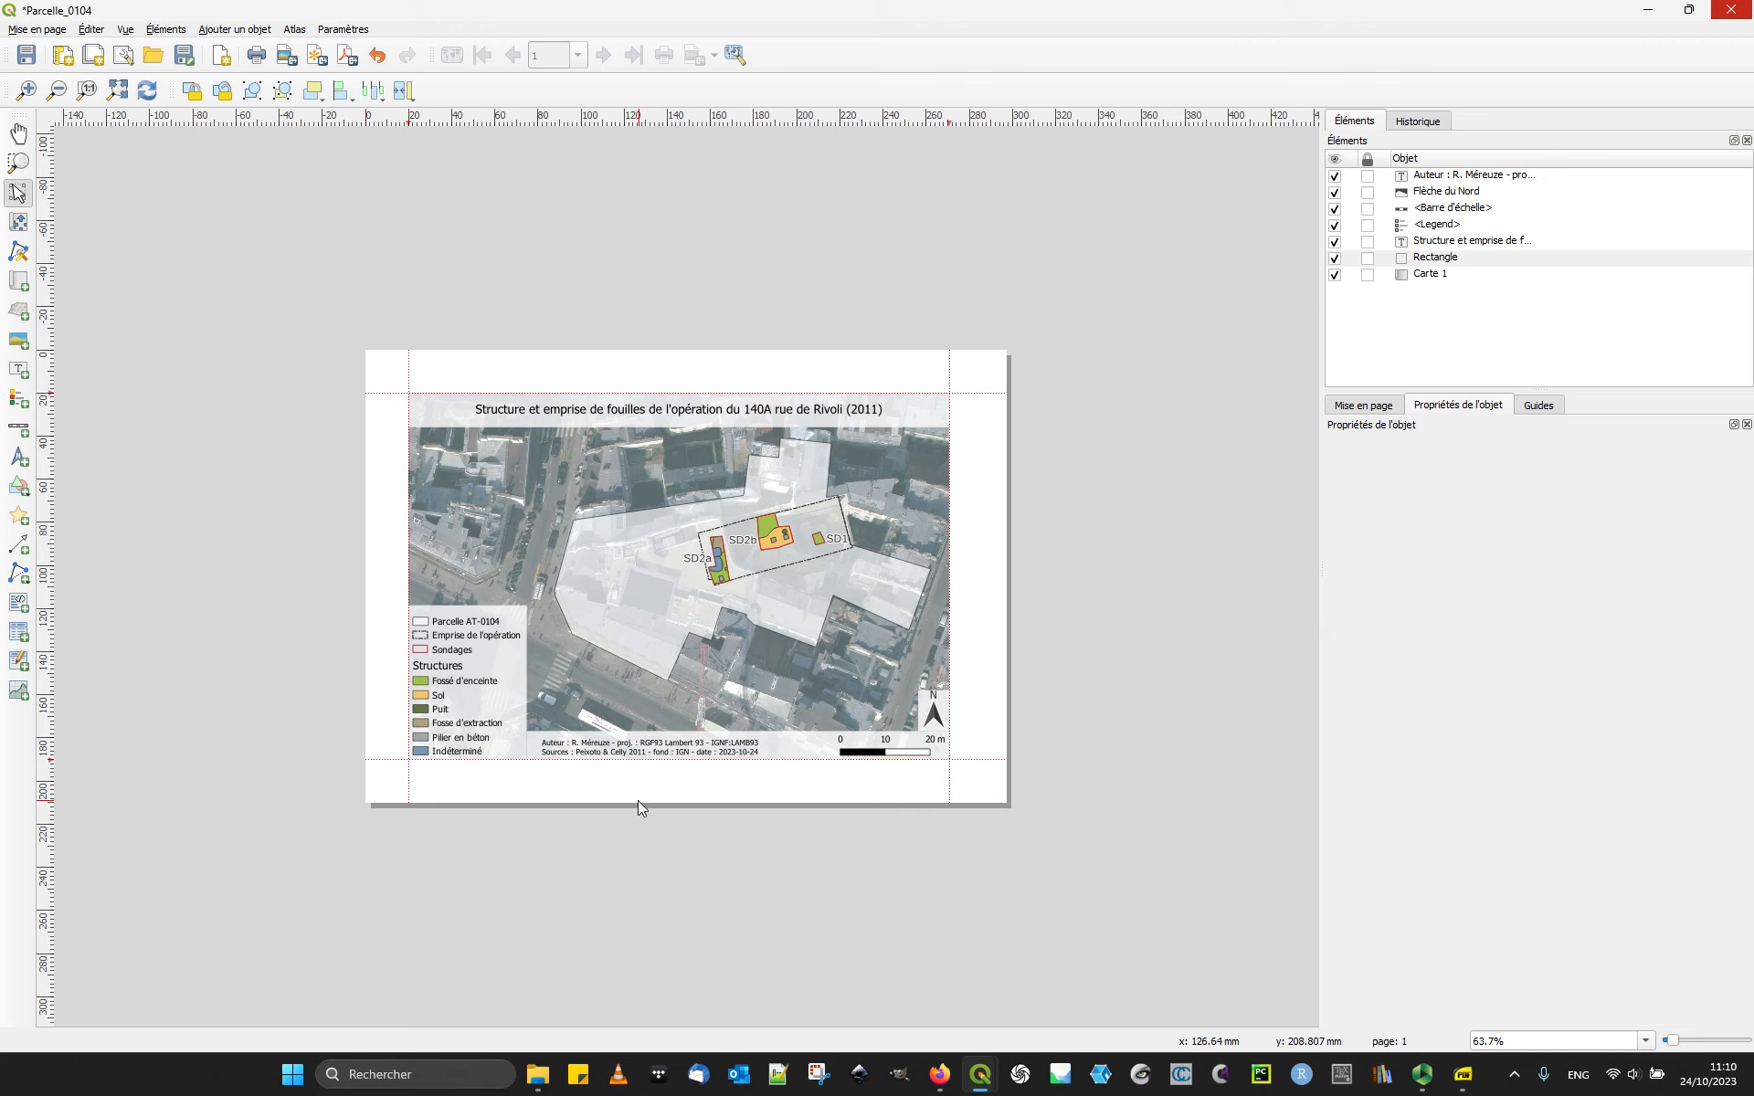
Step: Capitalise "fond" as "Fond" in the sources line of the credits label
scroll(654, 764, "up", 1)
scroll(655, 764, "up", 1)
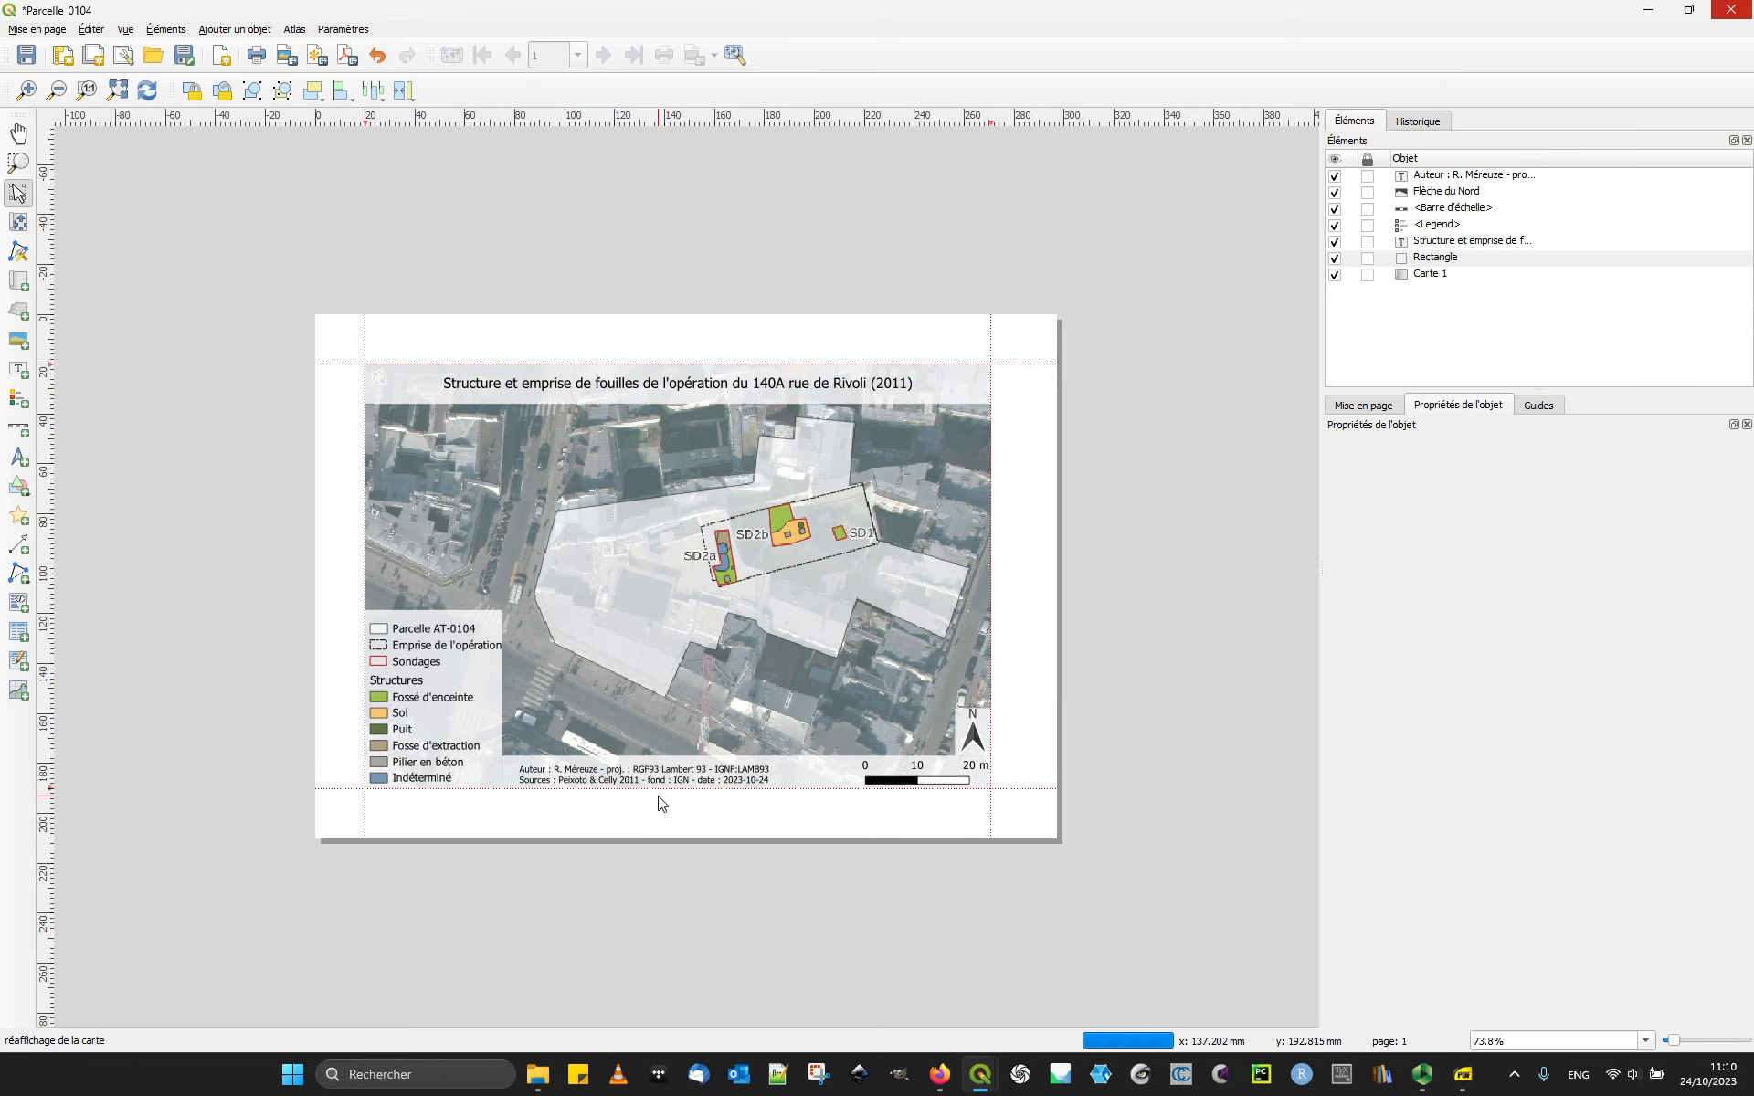
left_click(658, 778)
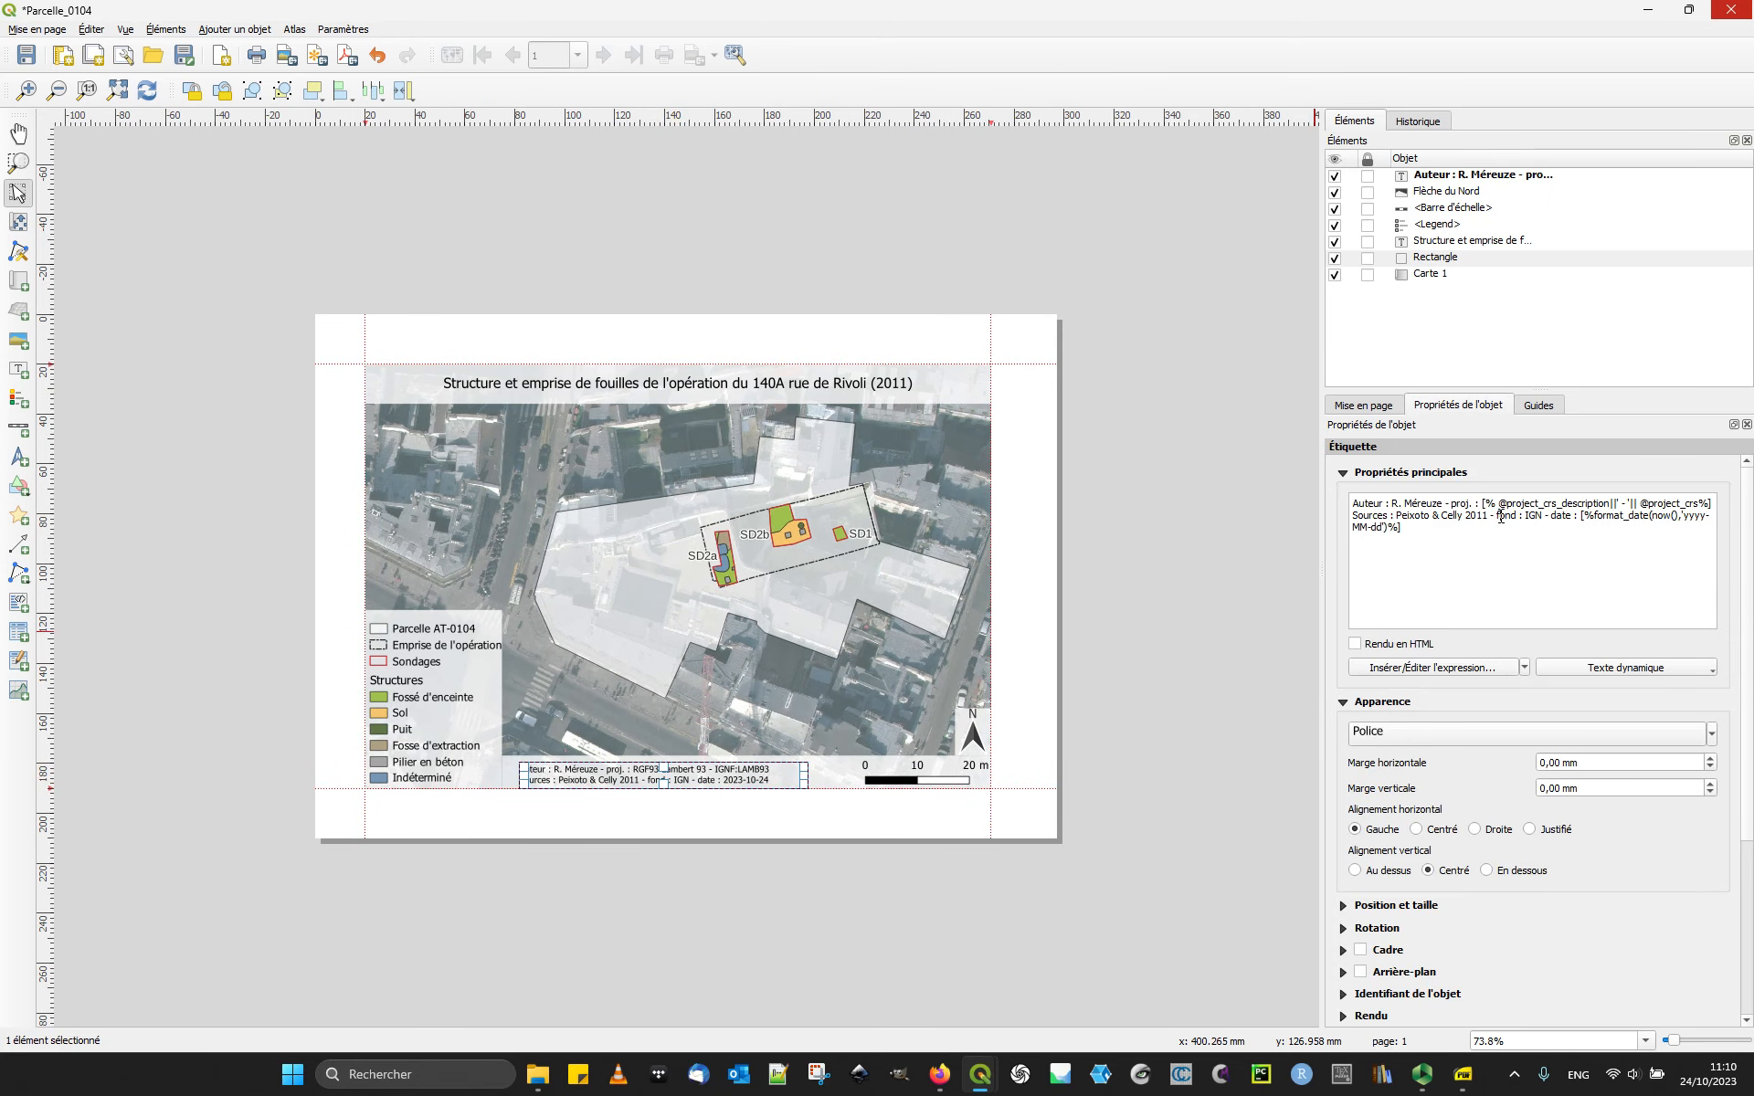
type("F")
key("Delete")
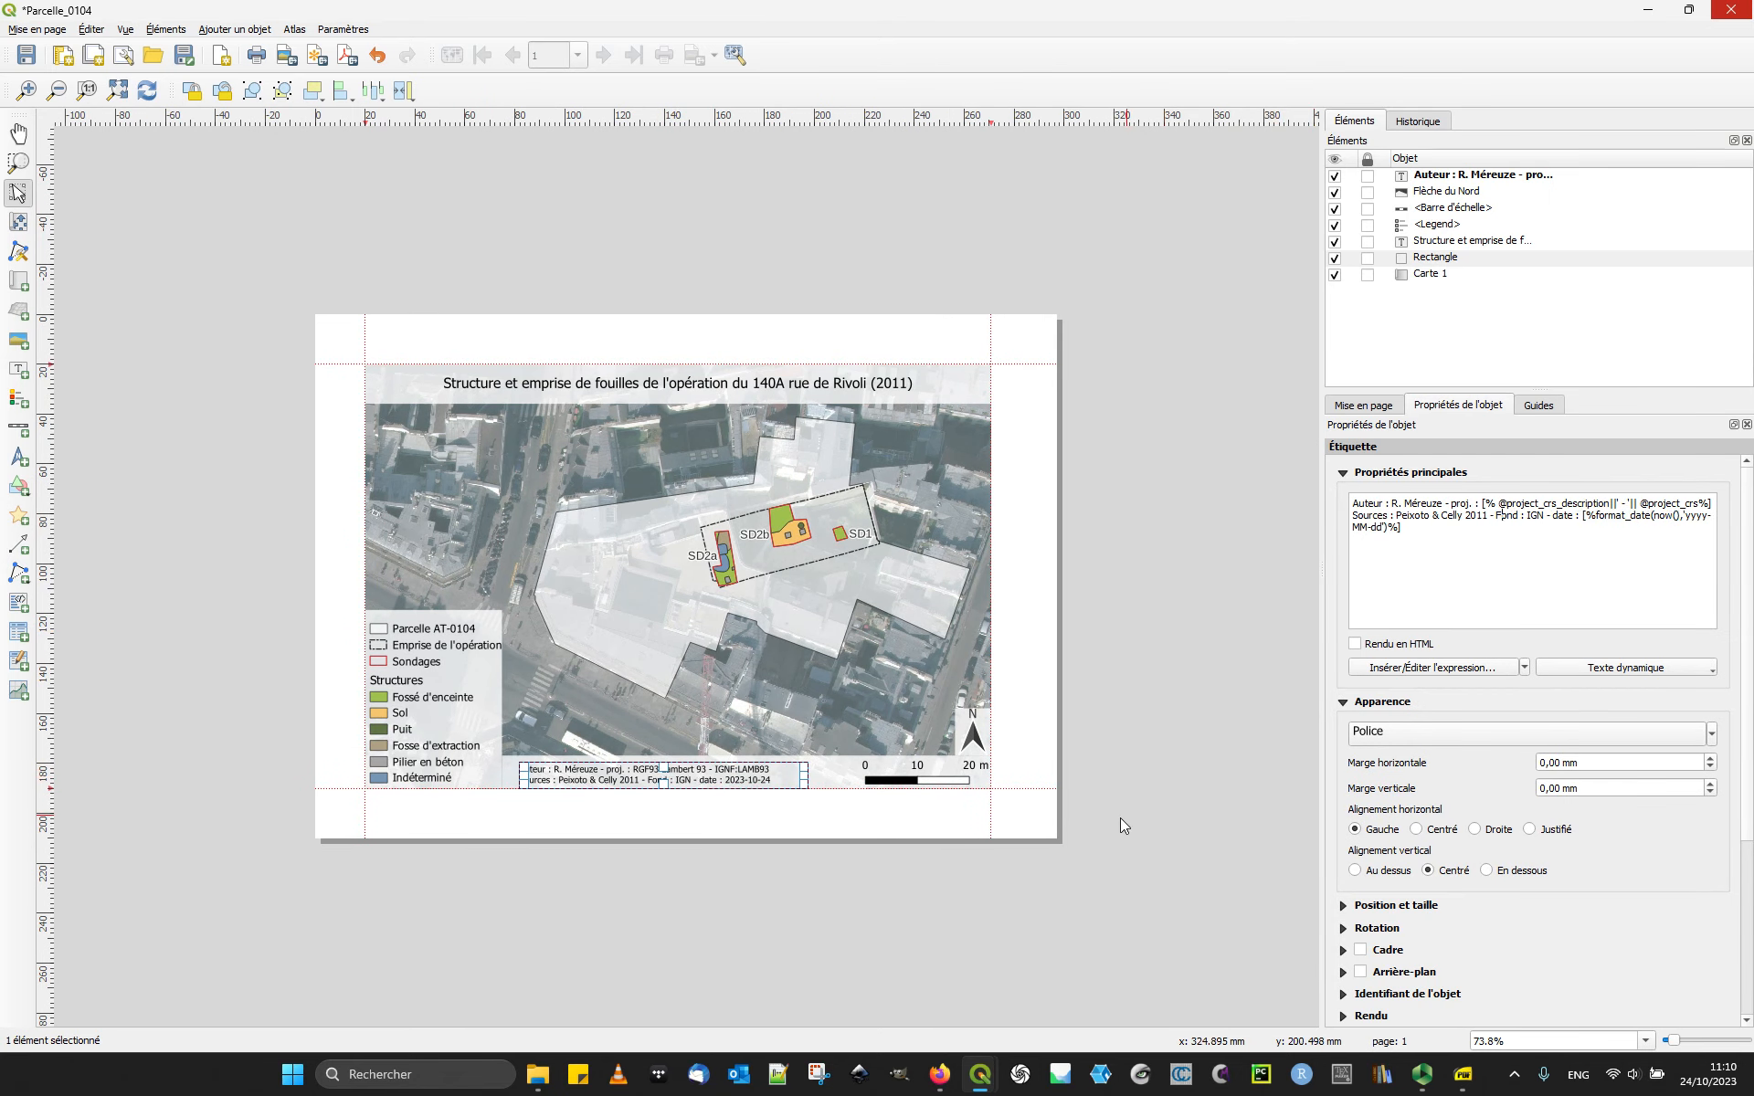
left_click(957, 870)
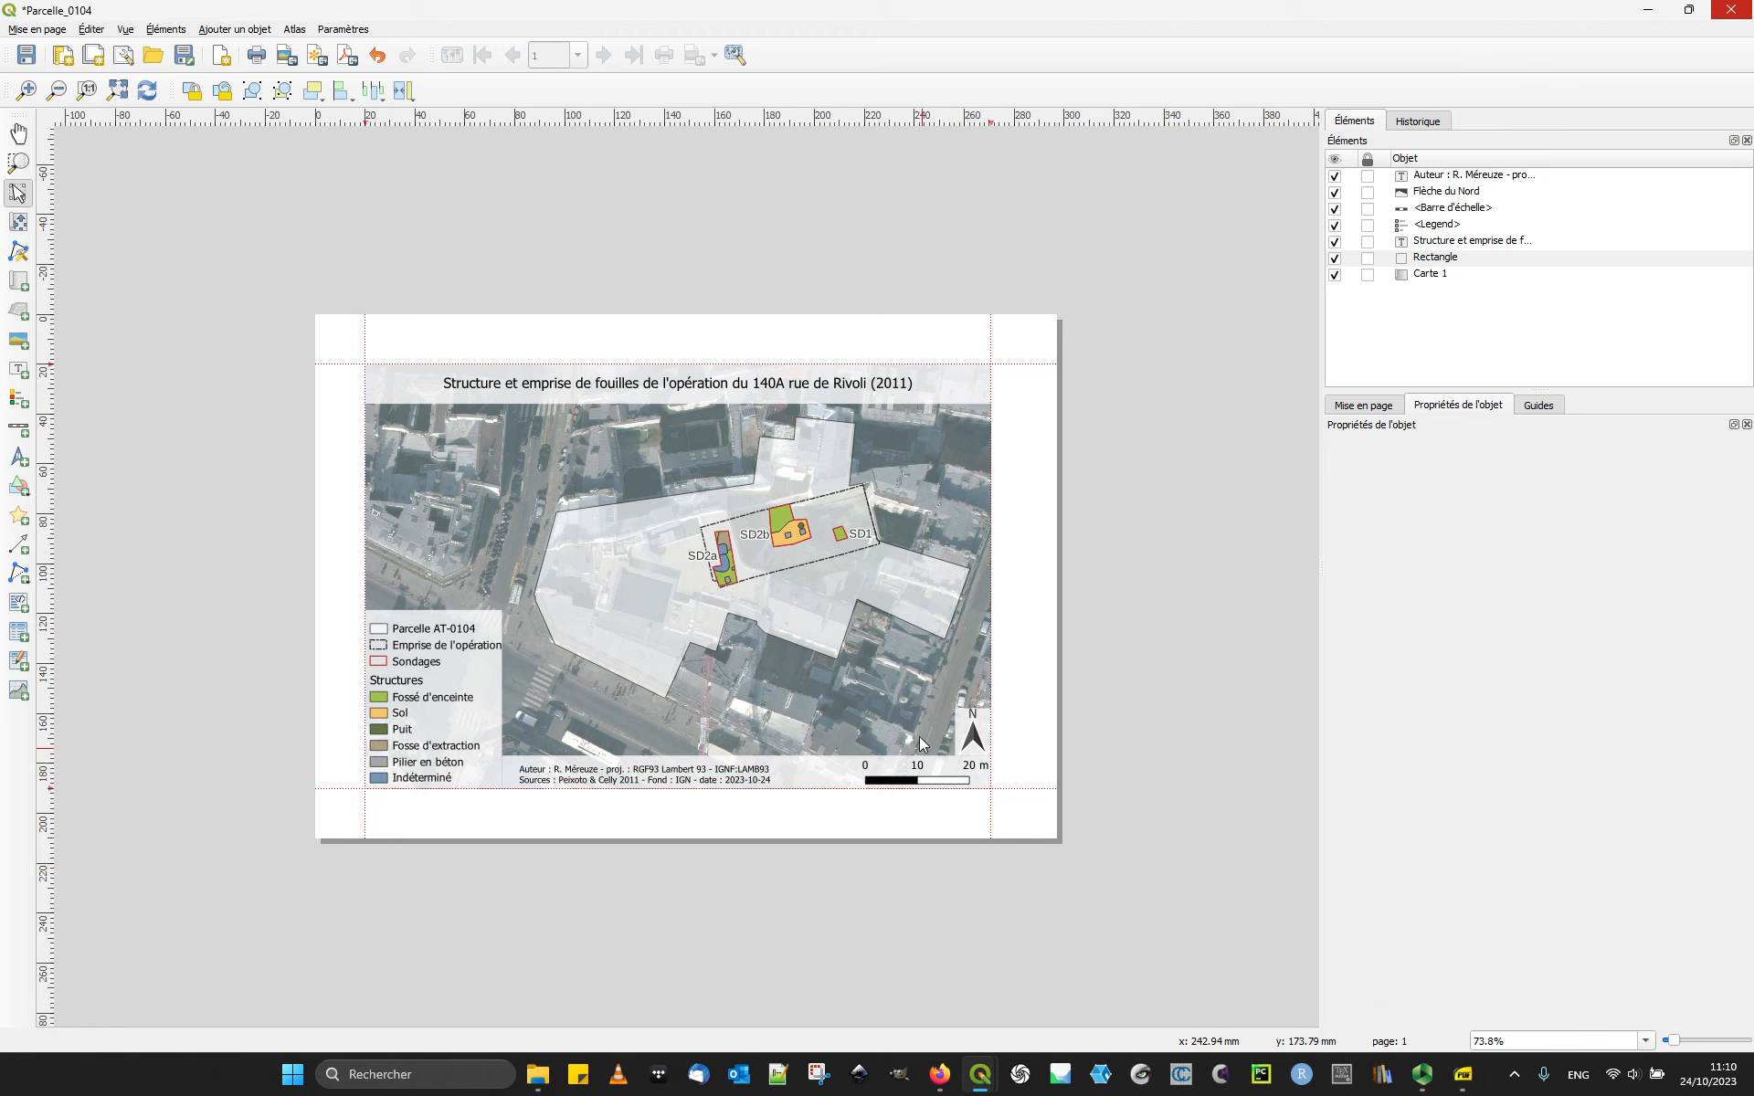
Step: Shift the credits label slightly right, away from the legend, and save the layout
left_click(647, 784)
left_click_drag(565, 775, 585, 775)
left_click(720, 877)
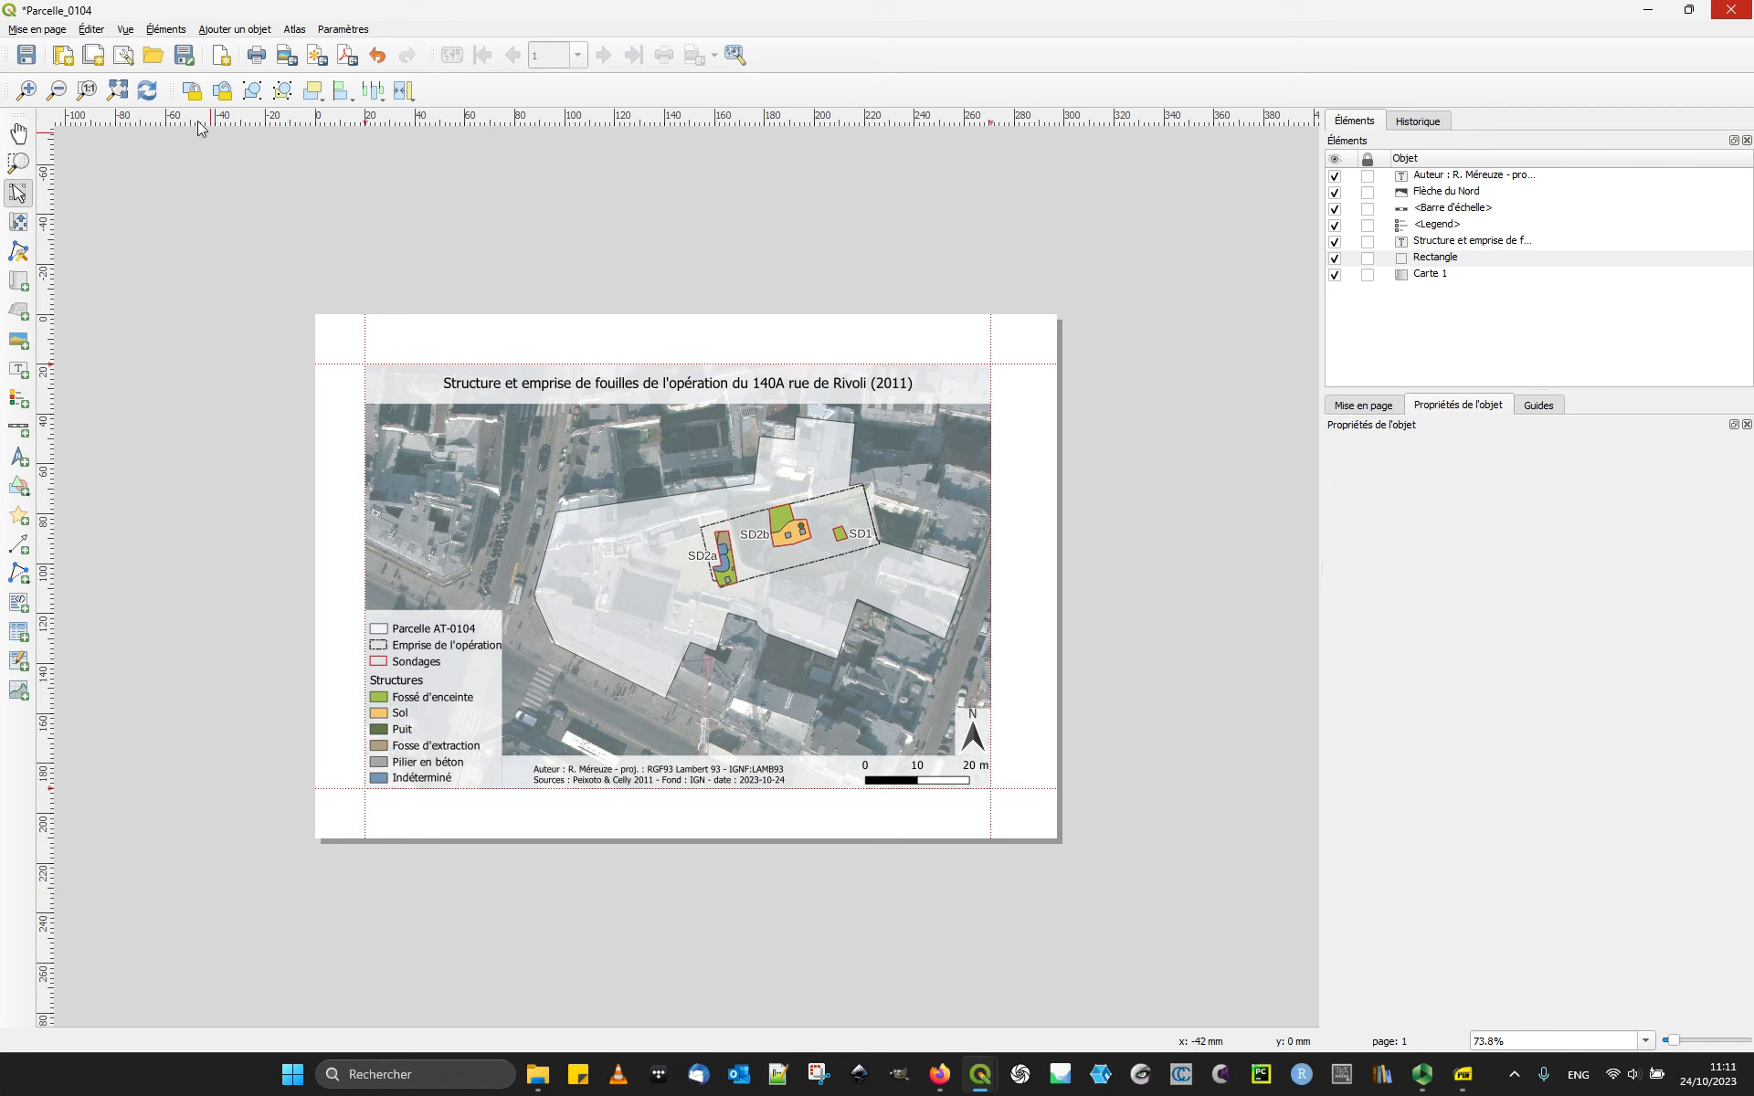
left_click(26, 56)
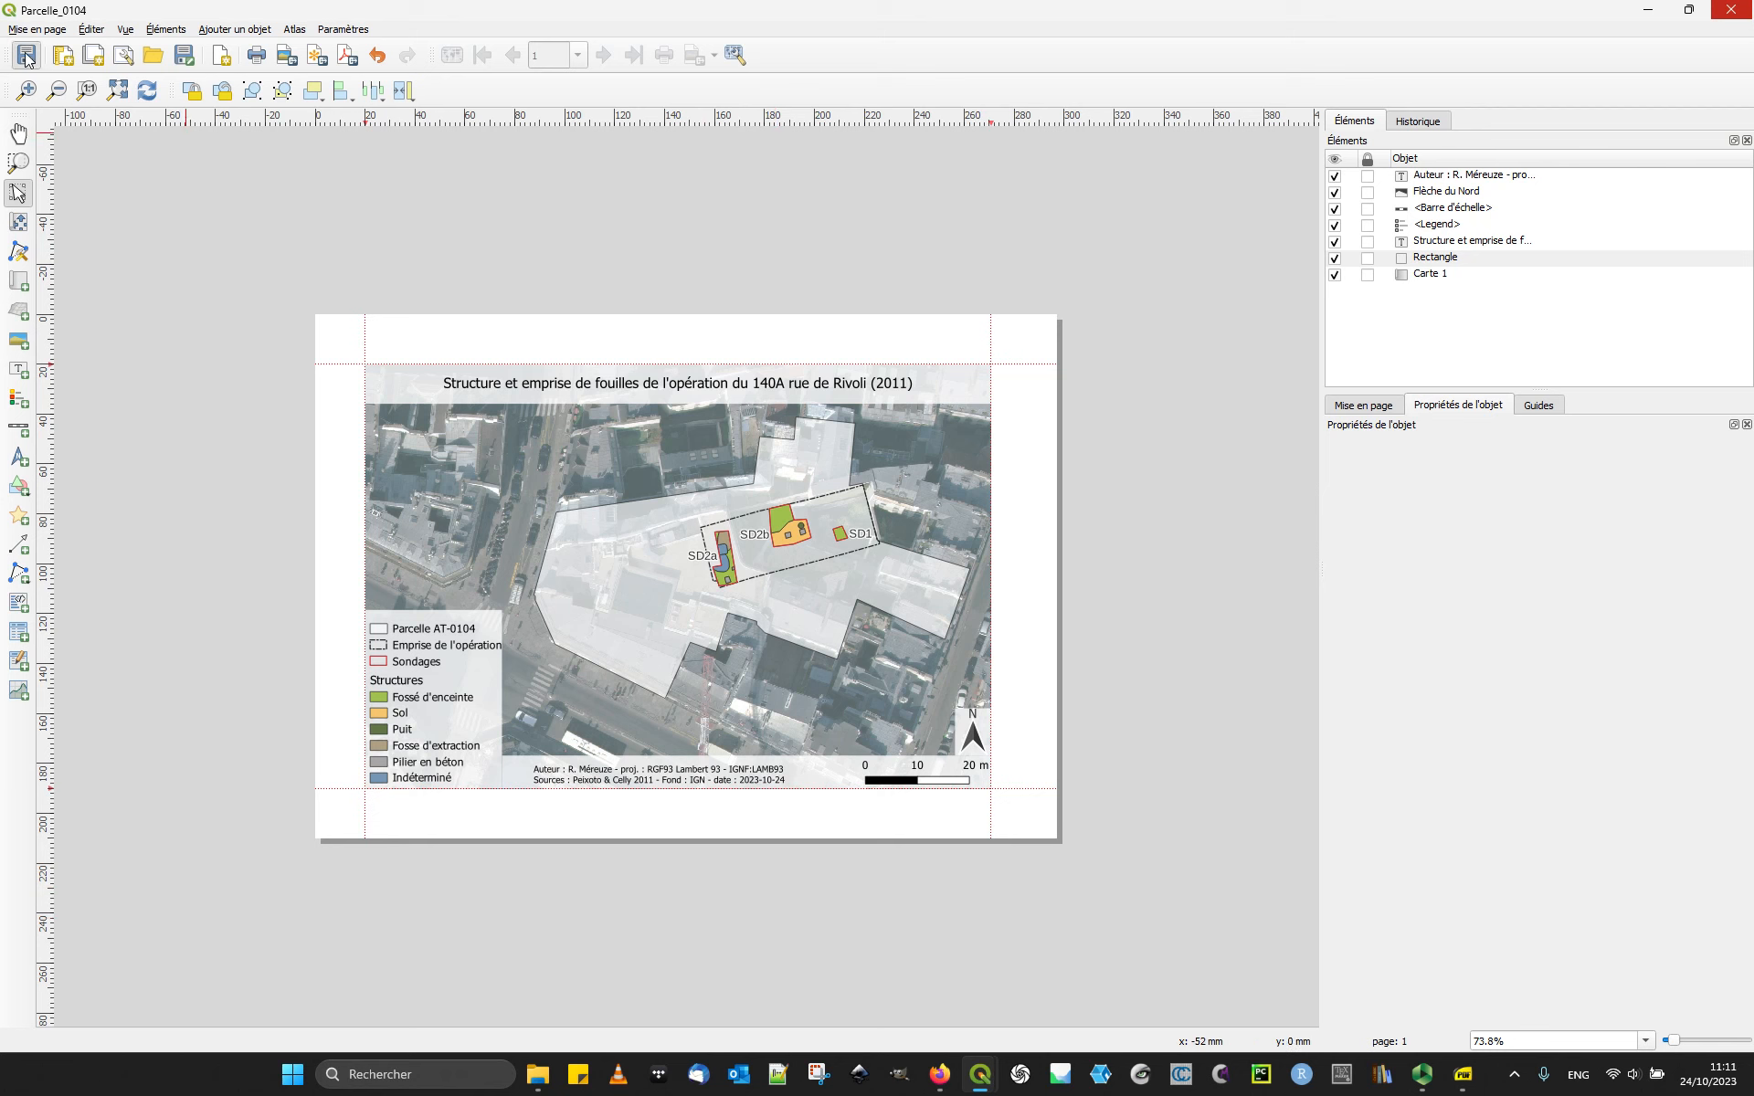
Step: Start exporting the layout as a PDF and choose the ParisMedieval "cartes" folder as its destination
left_click(342, 57)
left_click(1046, 642)
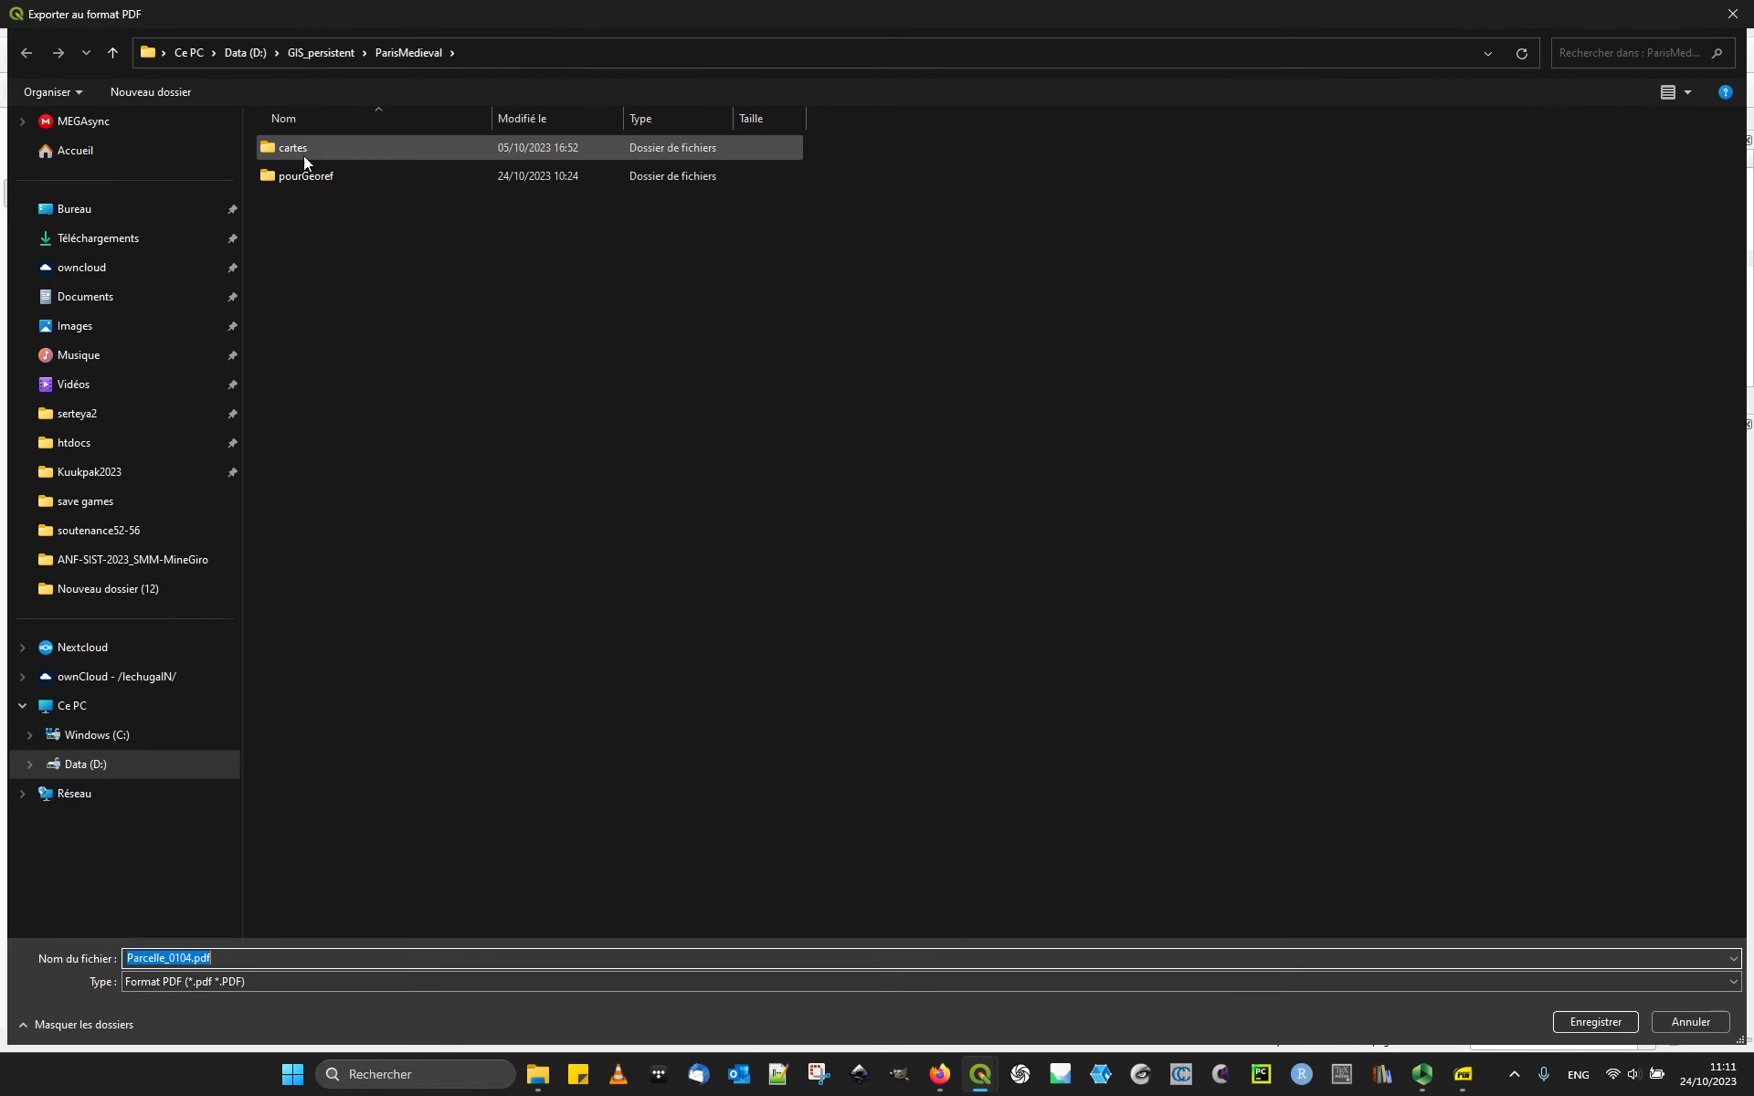
double_click(327, 148)
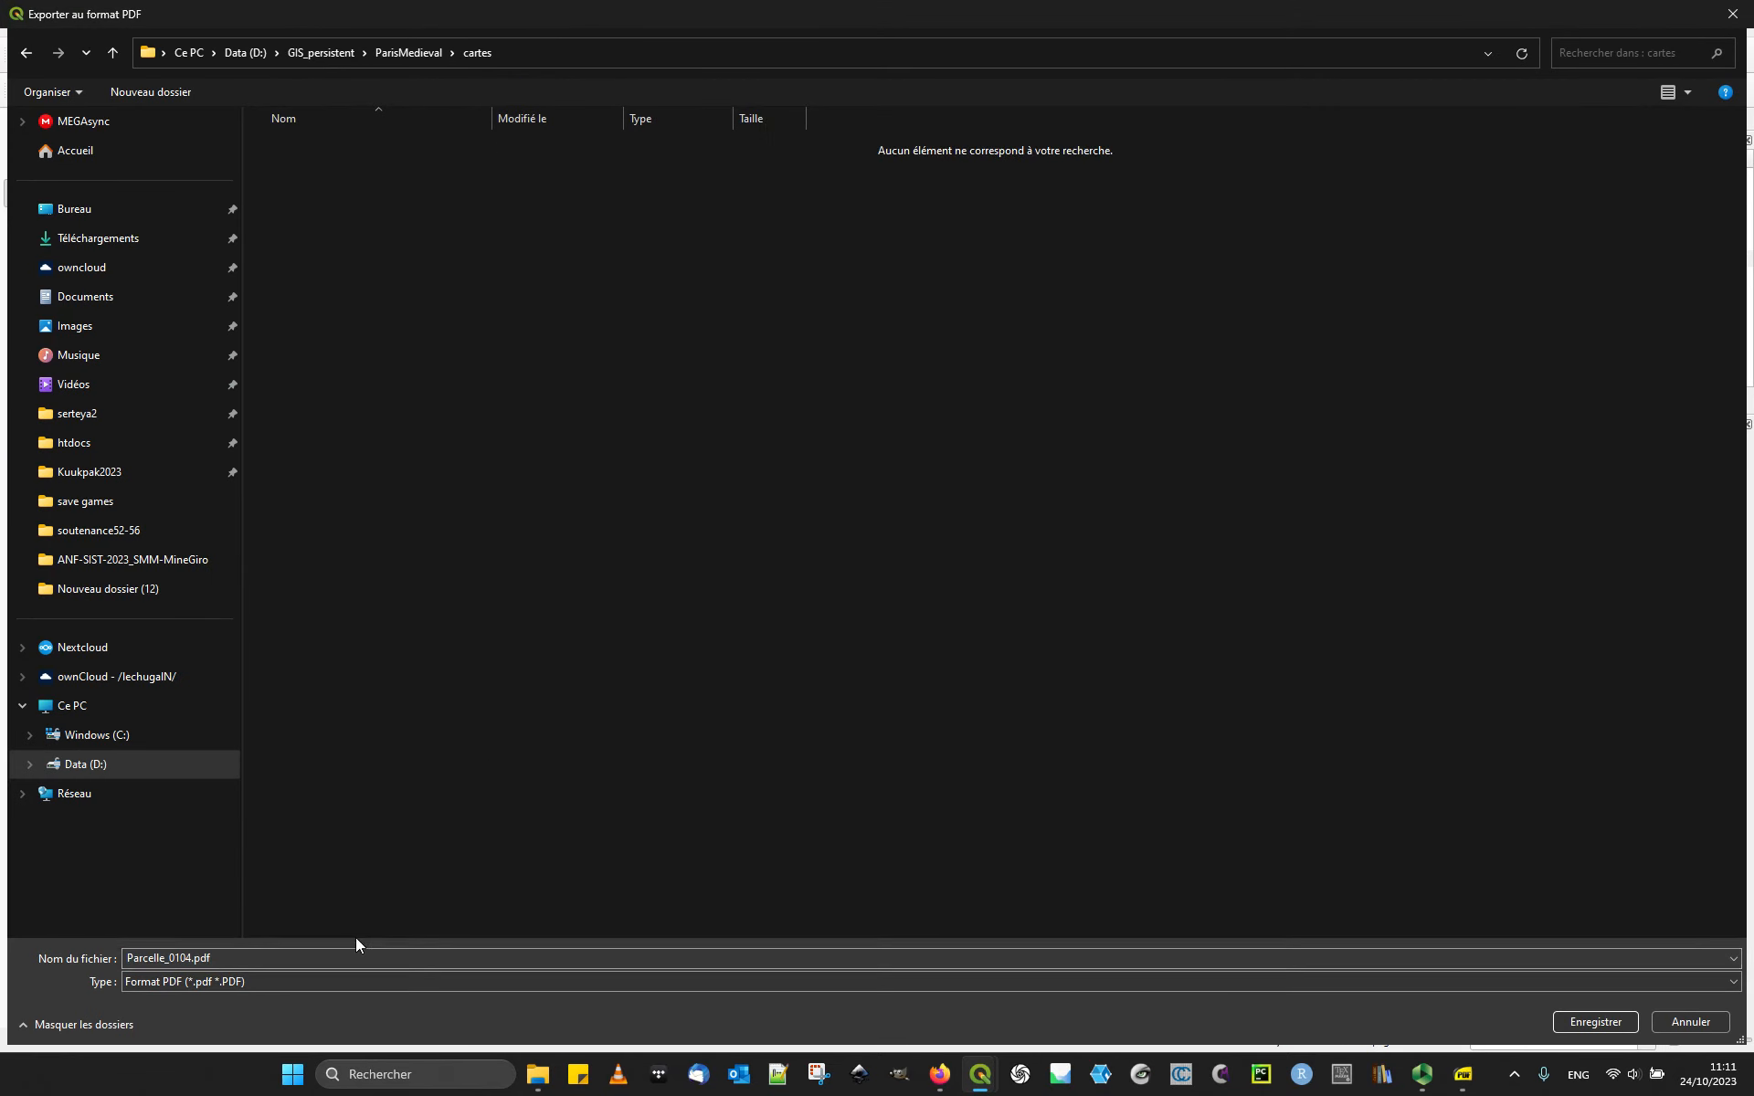
Step: Name the PDF file 20231024_operation140A_Rivoli and accept the file name
left_click(182, 958)
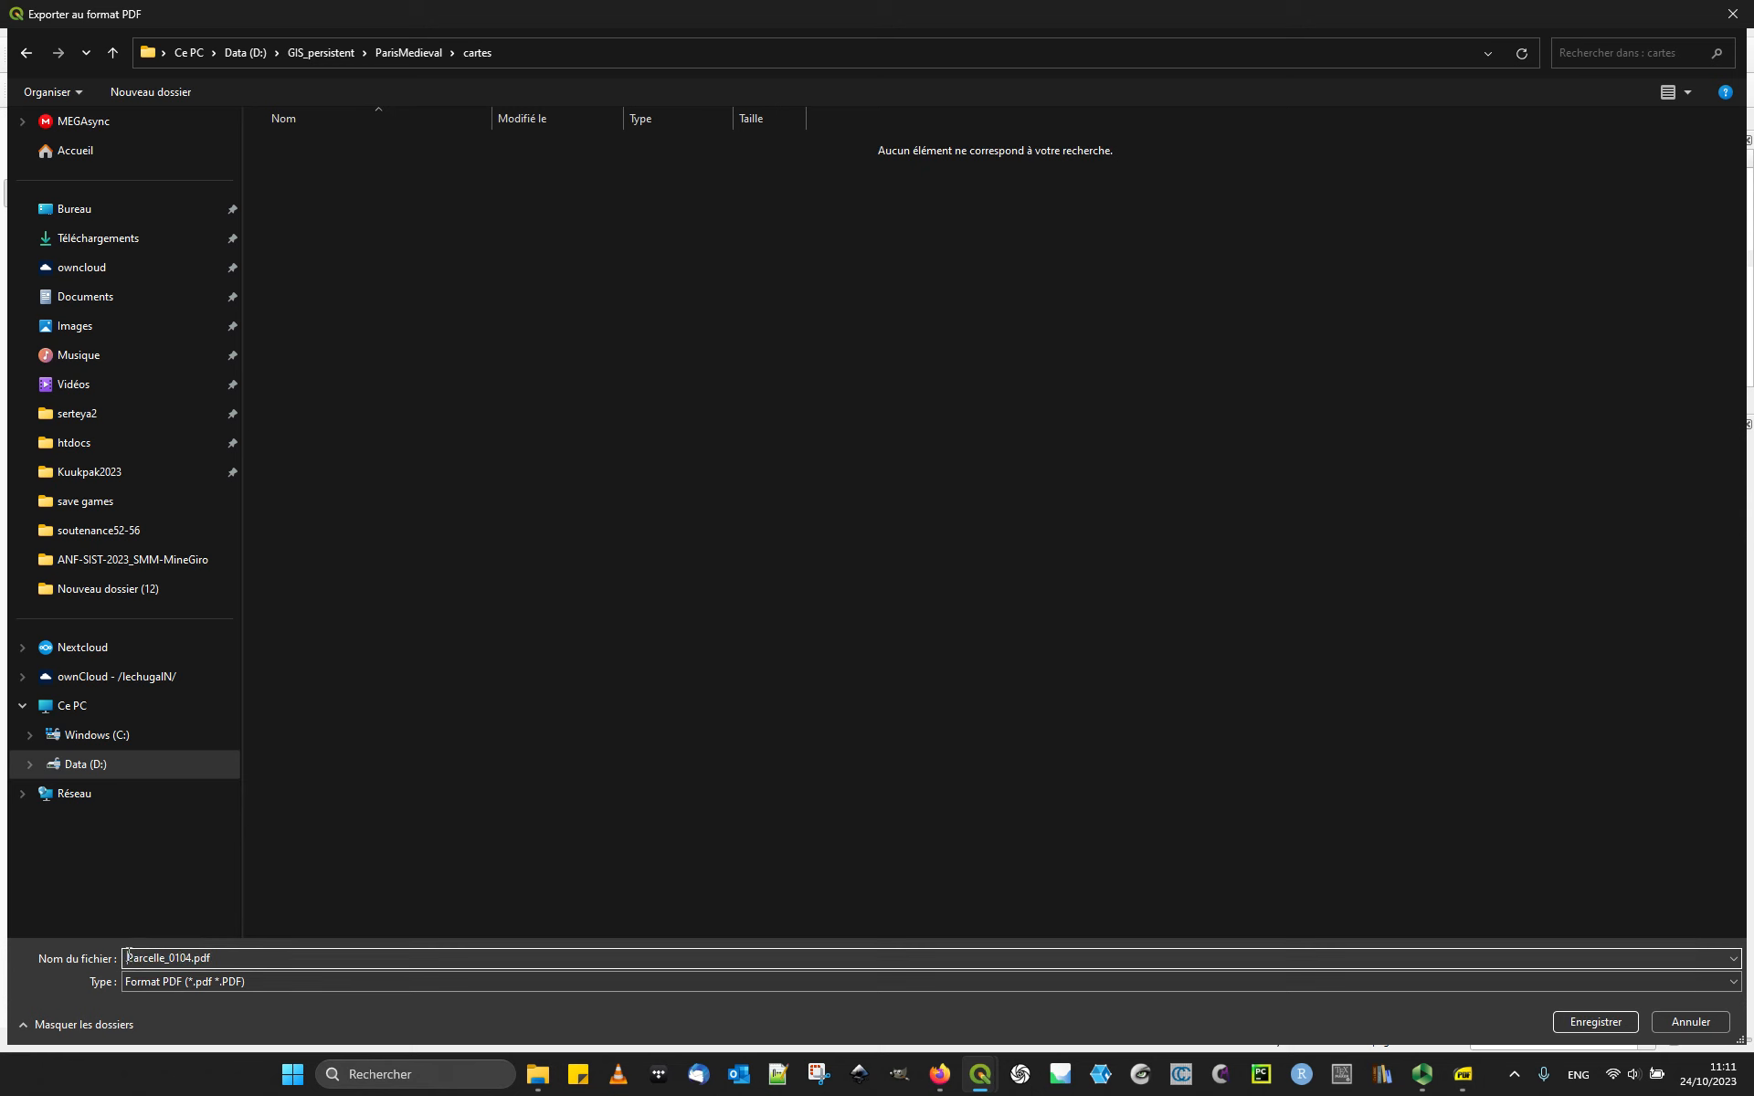
mouse_move(1463, 1075)
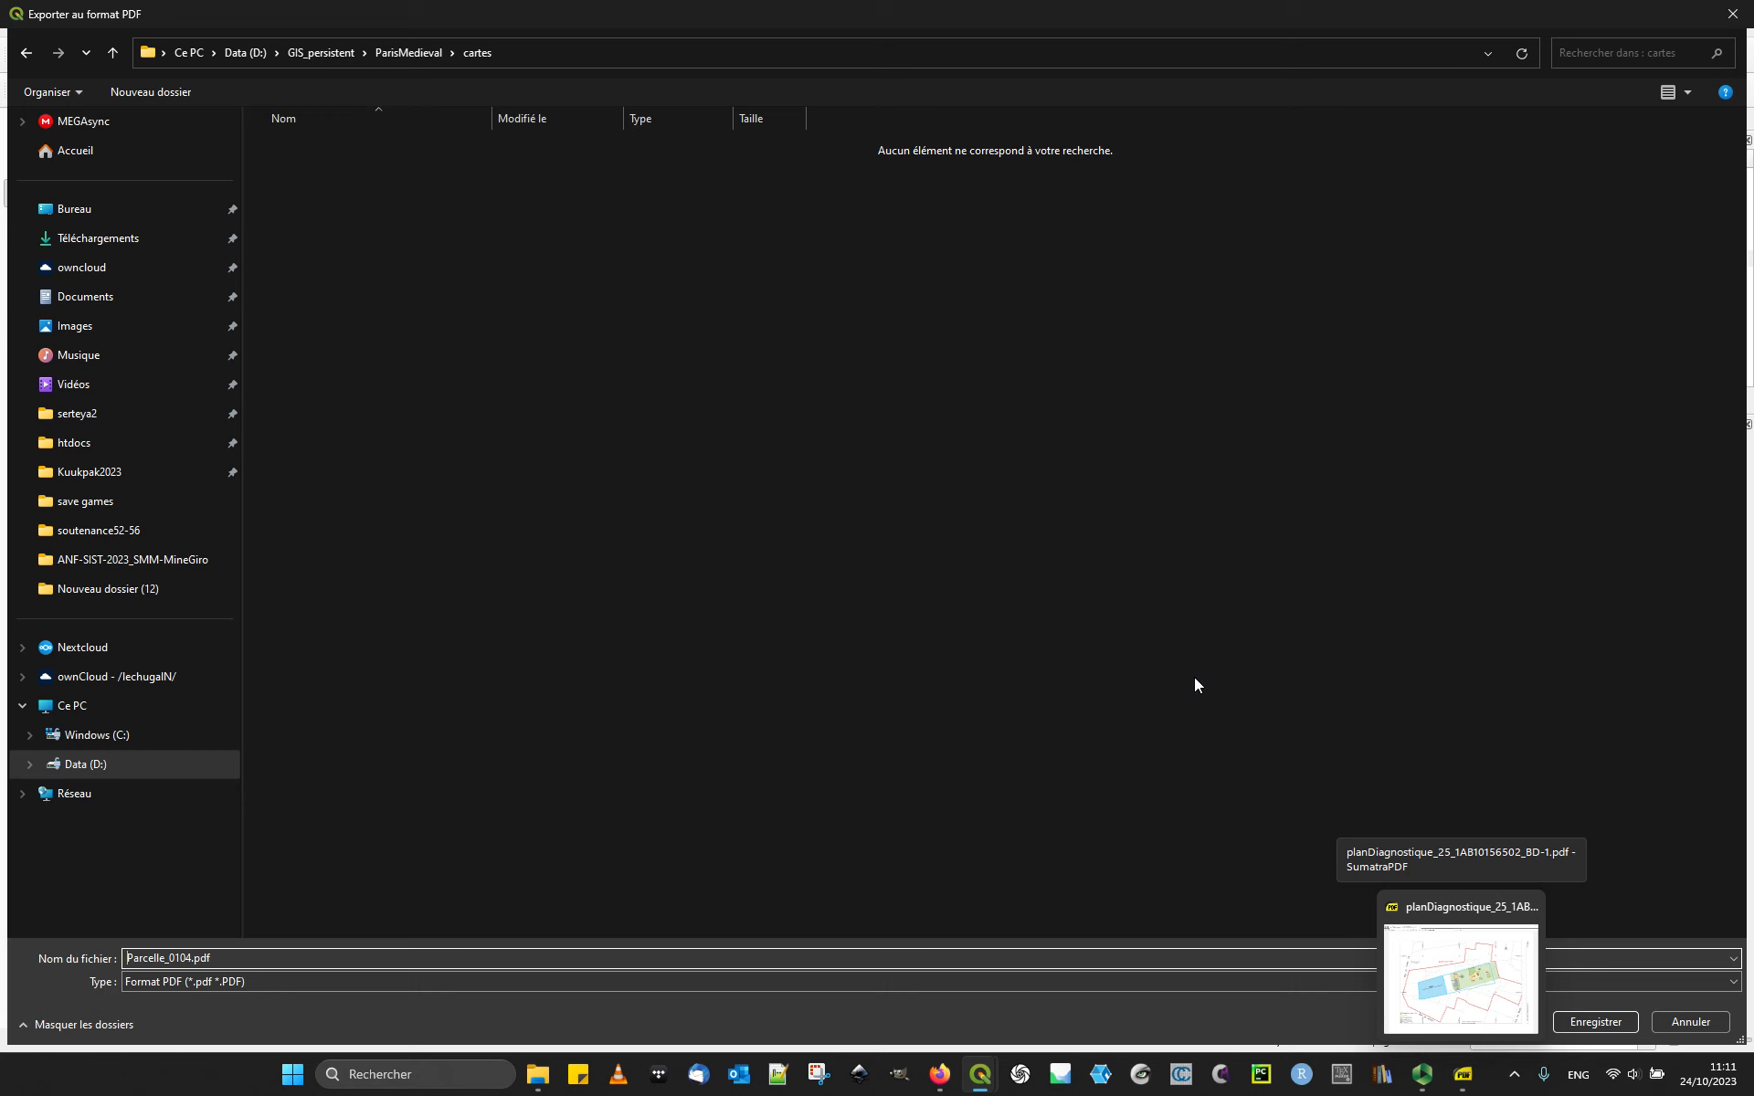
key("Home")
type("2023")
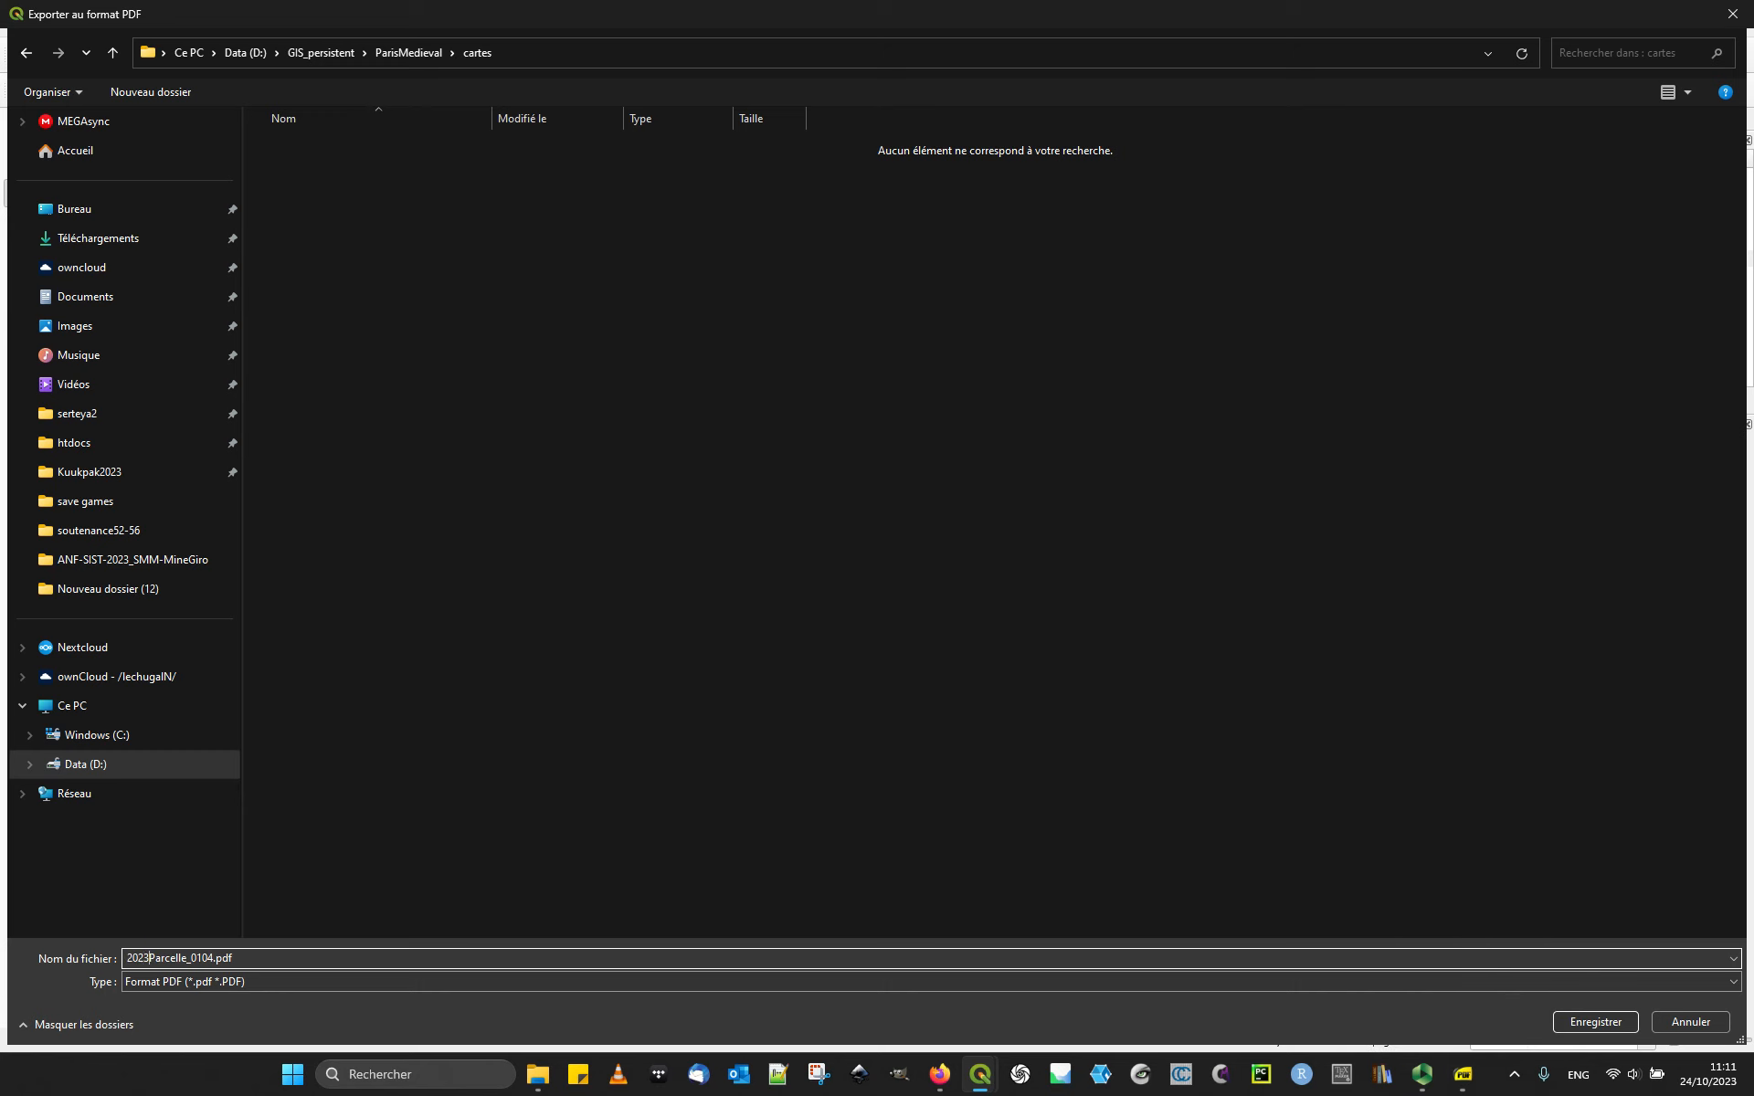
type("1024_")
left_click_drag(175, 957, 239, 959)
type("fouilles")
key("BackSpace")
key("BackSpace")
key("BackSpace")
key("BackSpace")
key("BackSpace")
key("BackSpace")
key("BackSpace")
key("BackSpace")
type("operation140ARivolui")
key("BackSpace")
left_click(248, 957)
type("_")
left_click(1593, 1024)
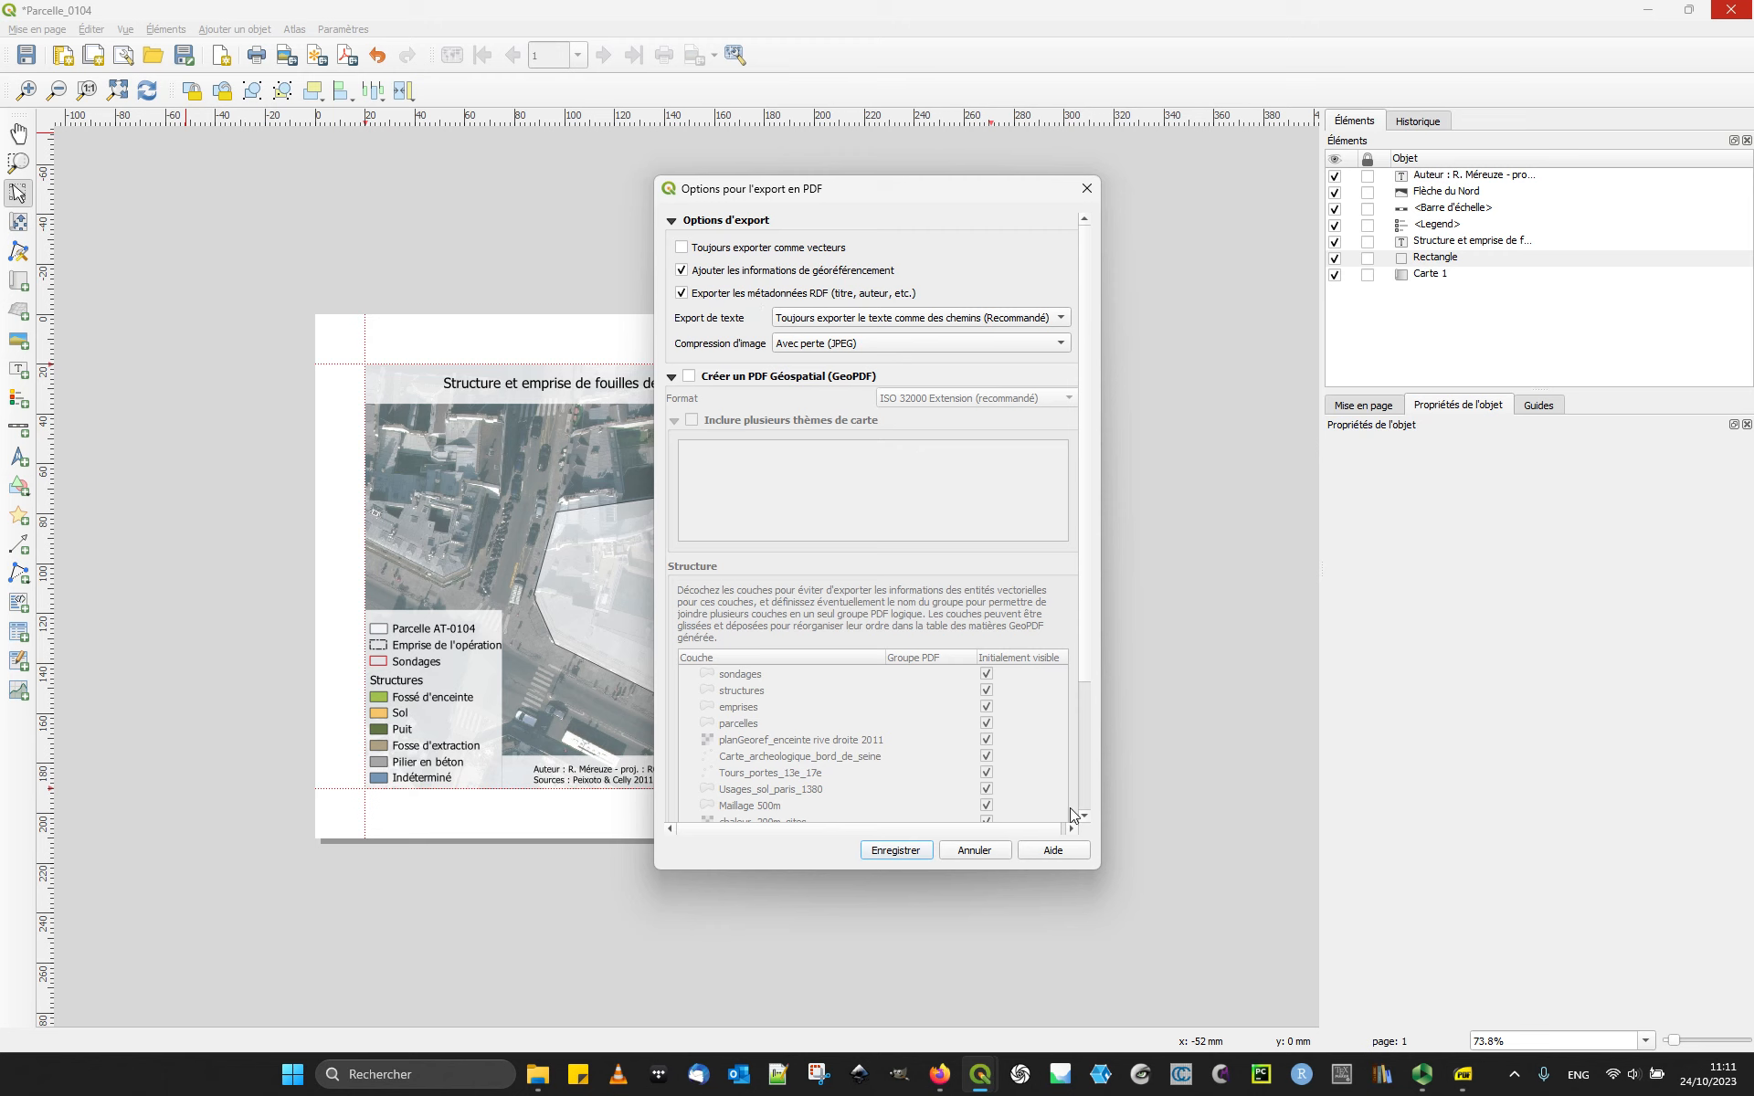
Step: Try out the GeoPDF creation options, including layer visibility and multiple map themes, and turn GeoPDF creation off again
left_click_drag(1092, 525, 1094, 579)
left_click(806, 304)
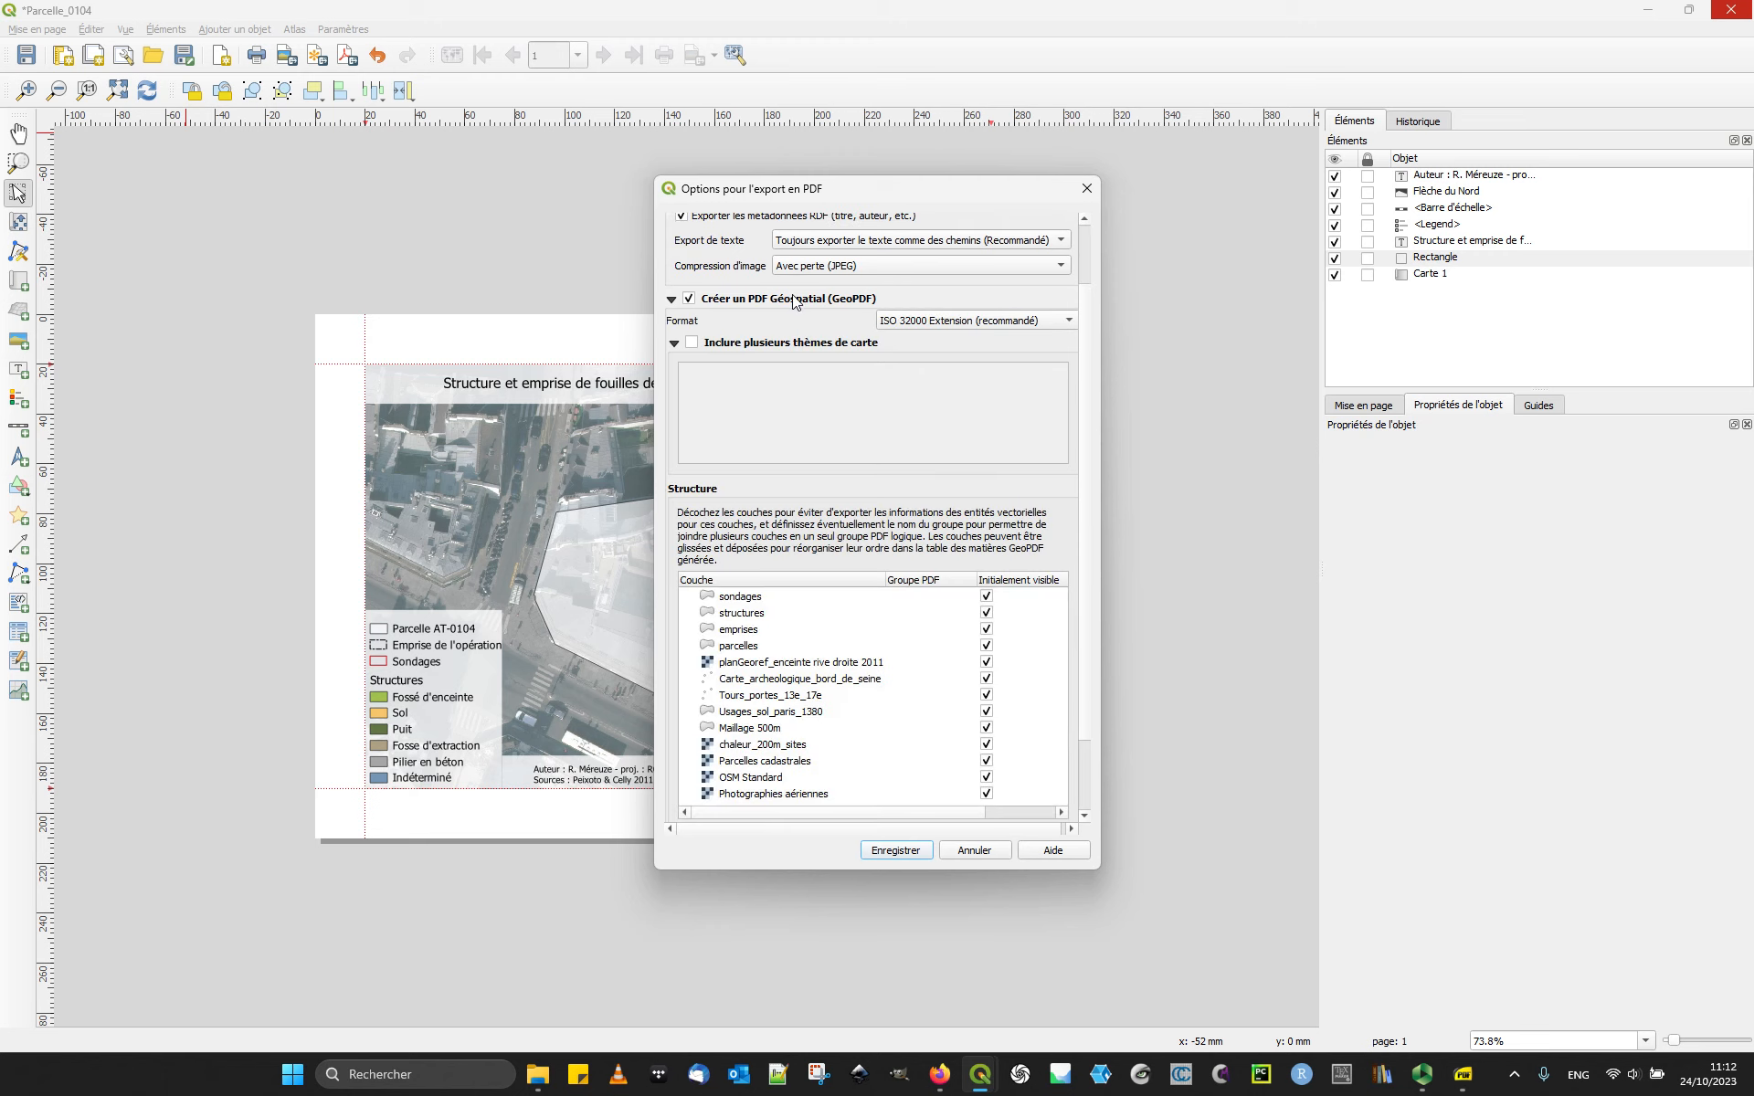
left_click(994, 615)
left_click(987, 612)
left_click(692, 343)
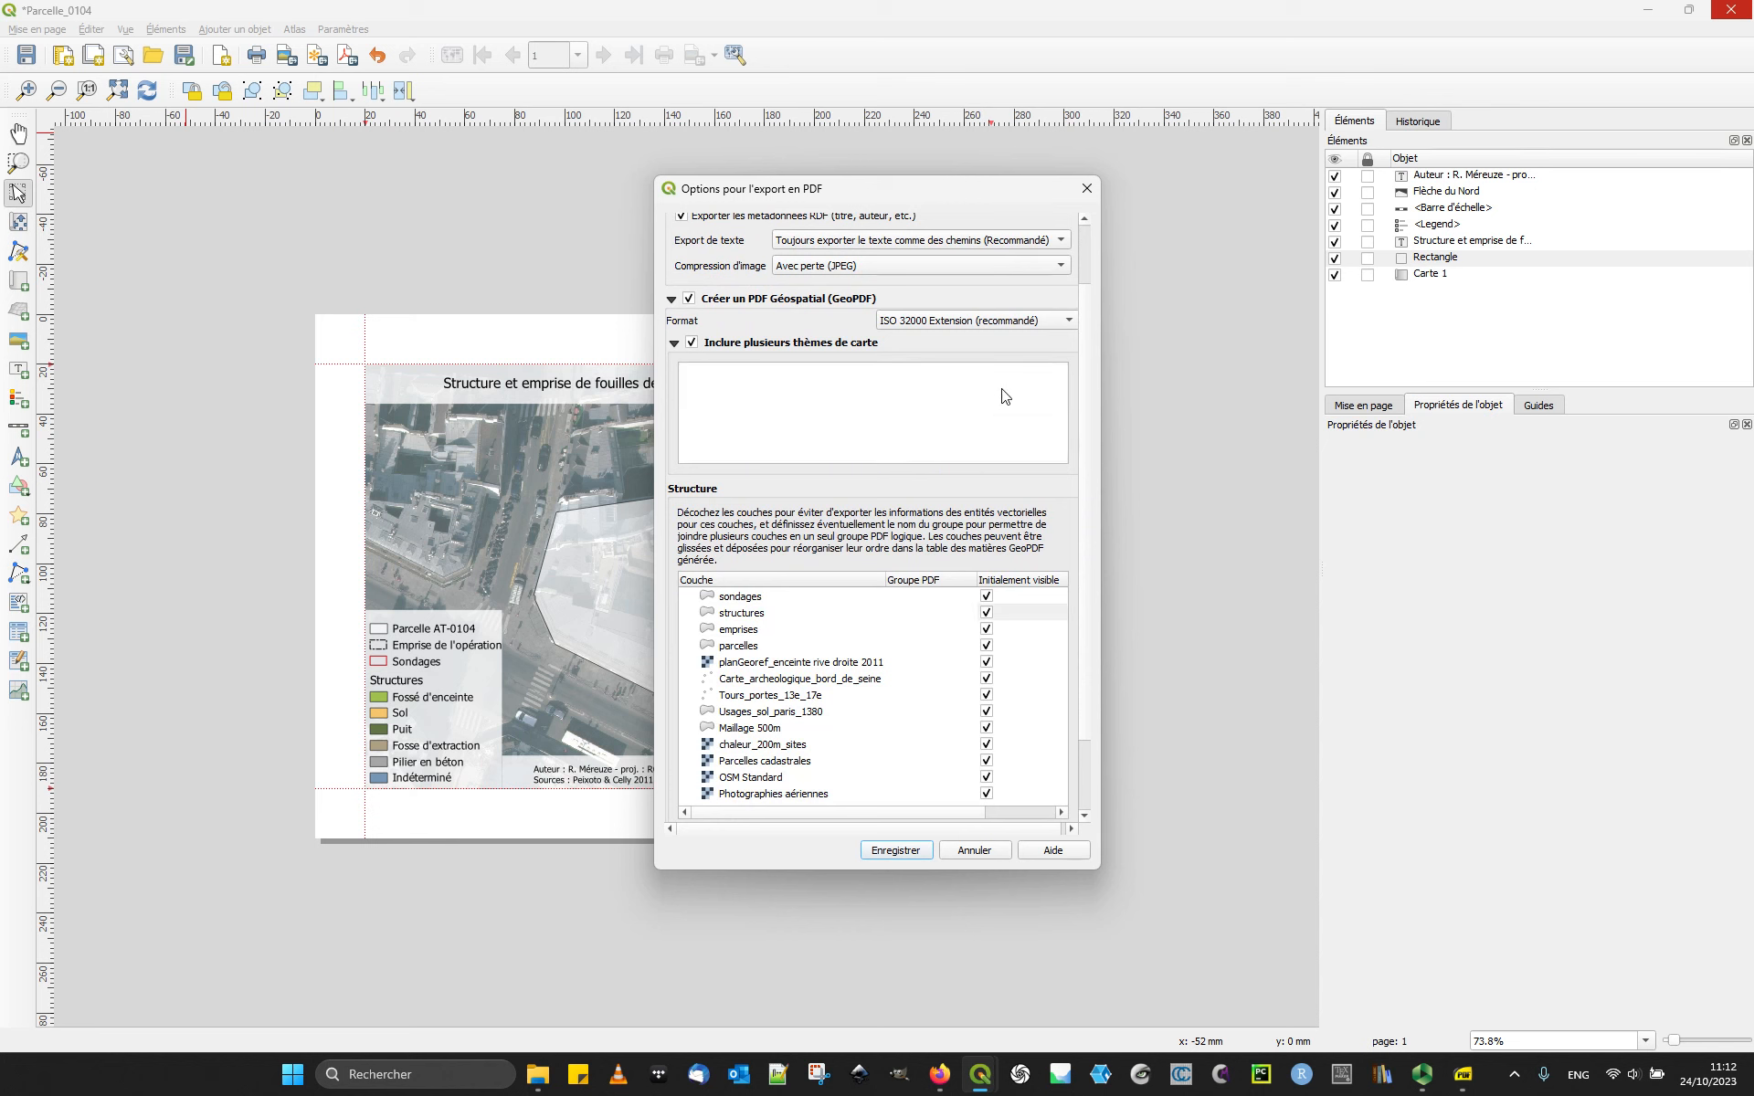
left_click(691, 342)
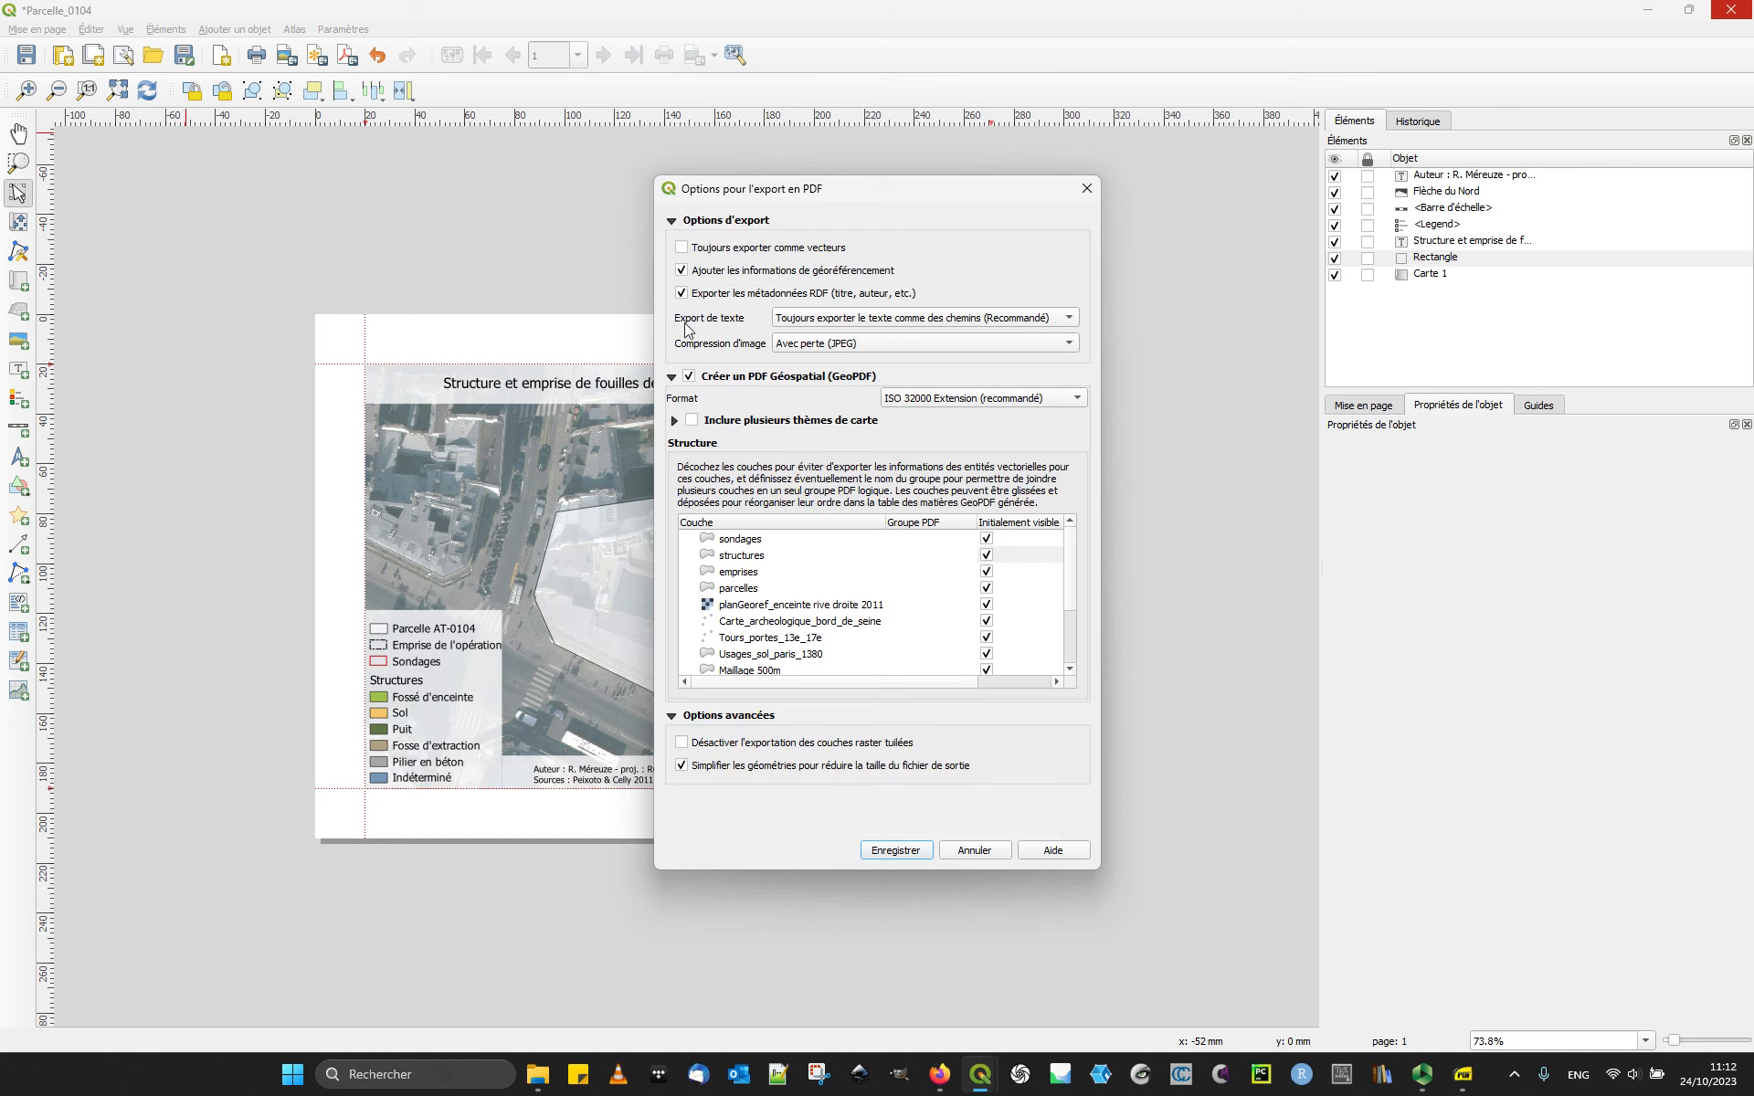
left_click(699, 378)
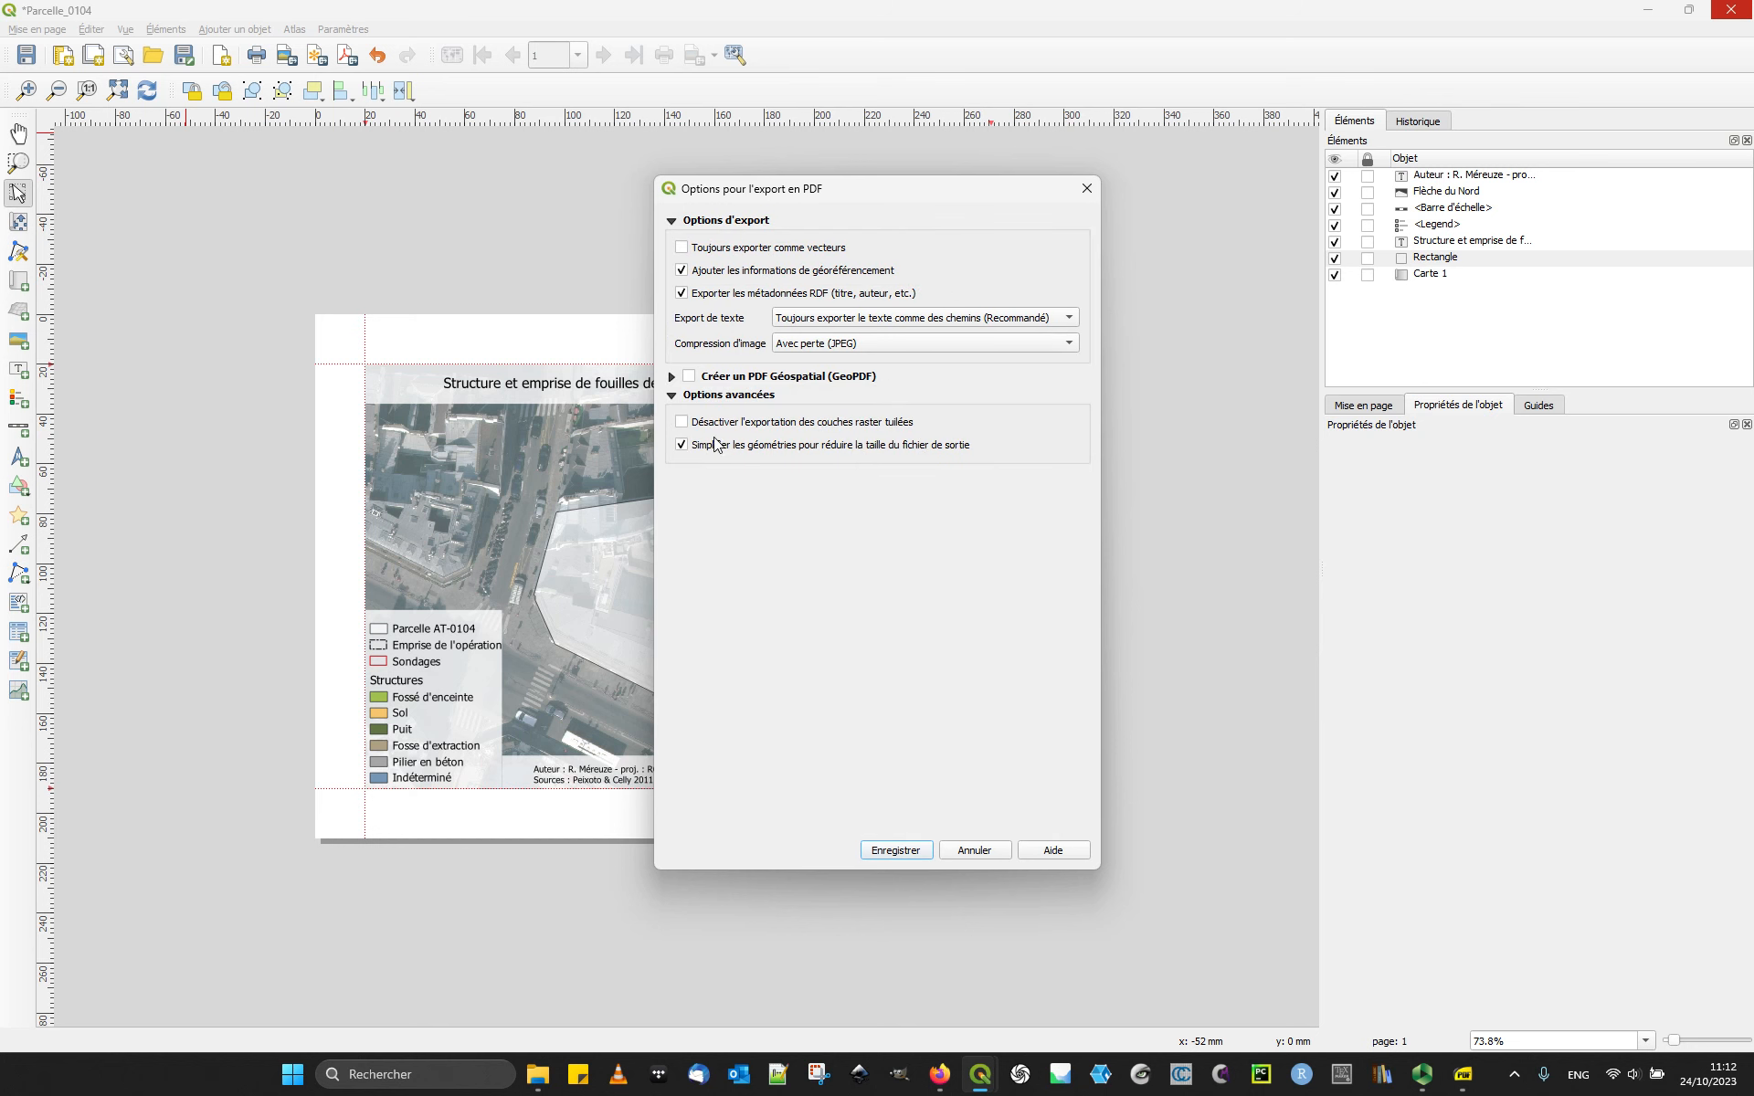
Step: Export the PDF without GeoPDF creation, open 20231024_operation140A_Rivoli.pdf from the cartes folder to check it, and close it
left_click(916, 851)
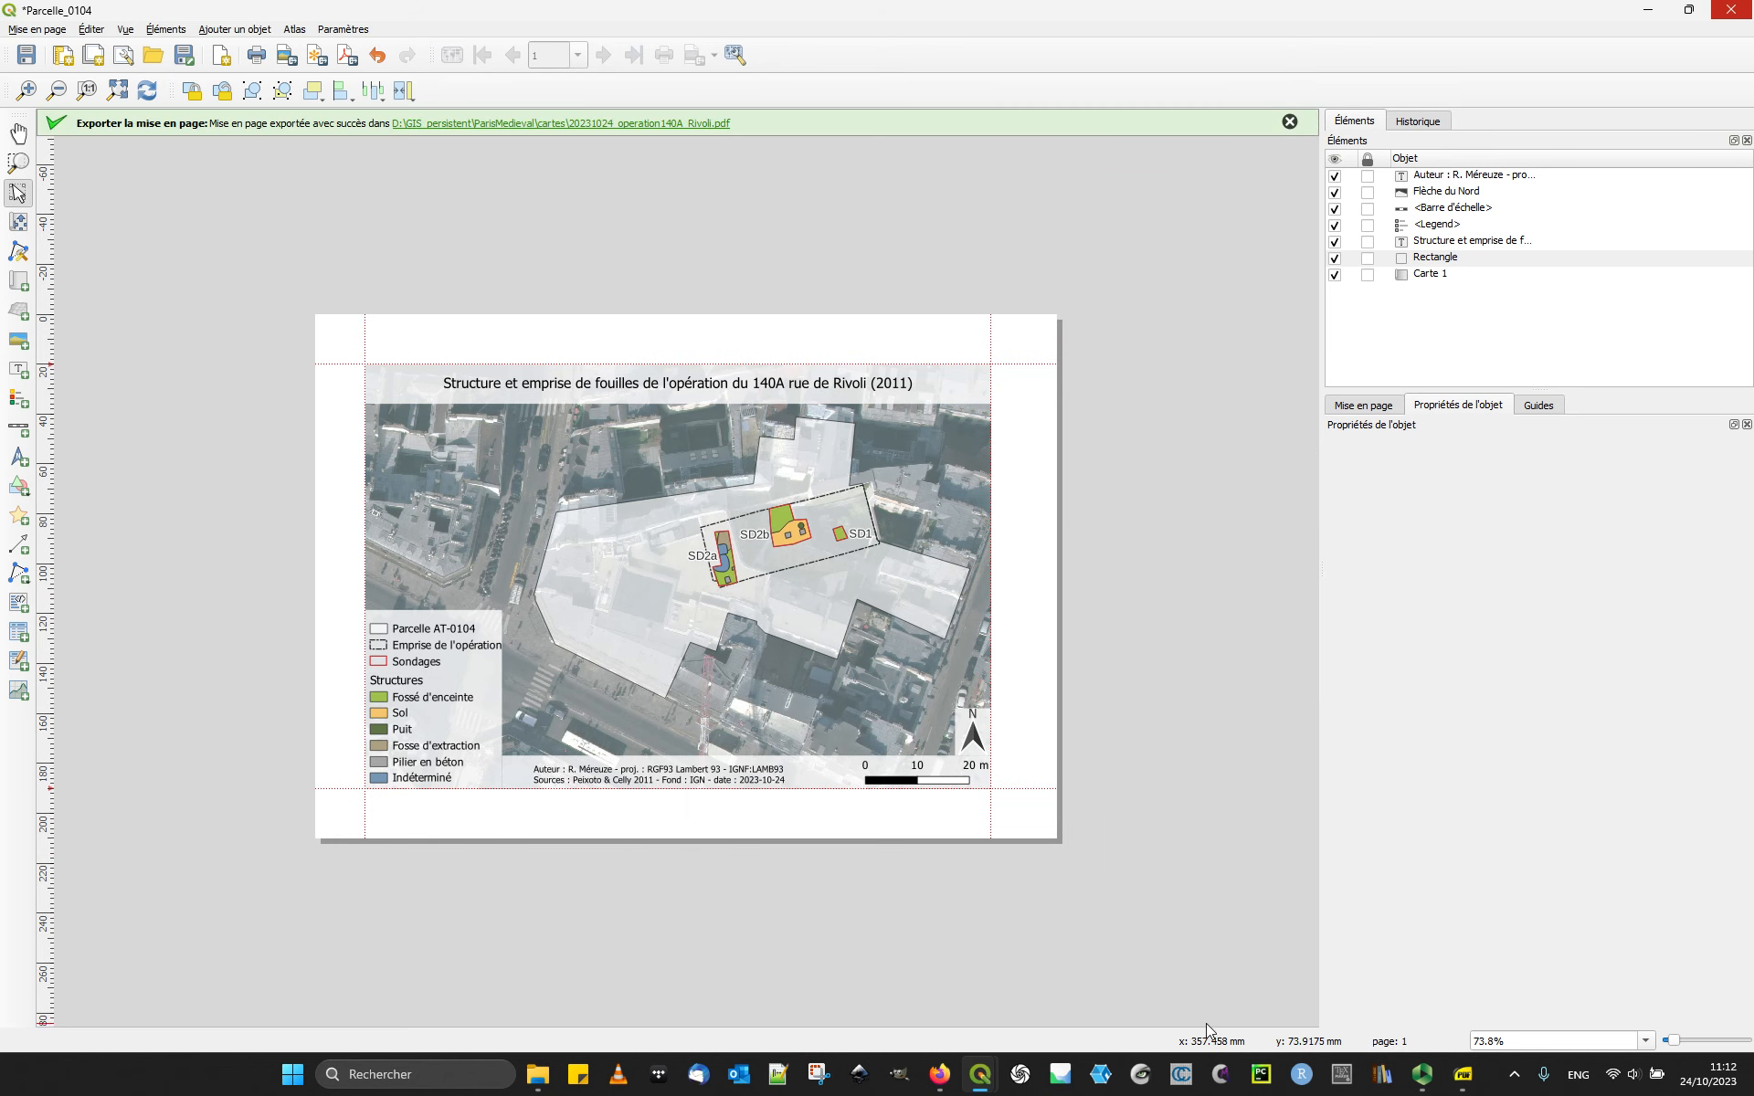
left_click(538, 1075)
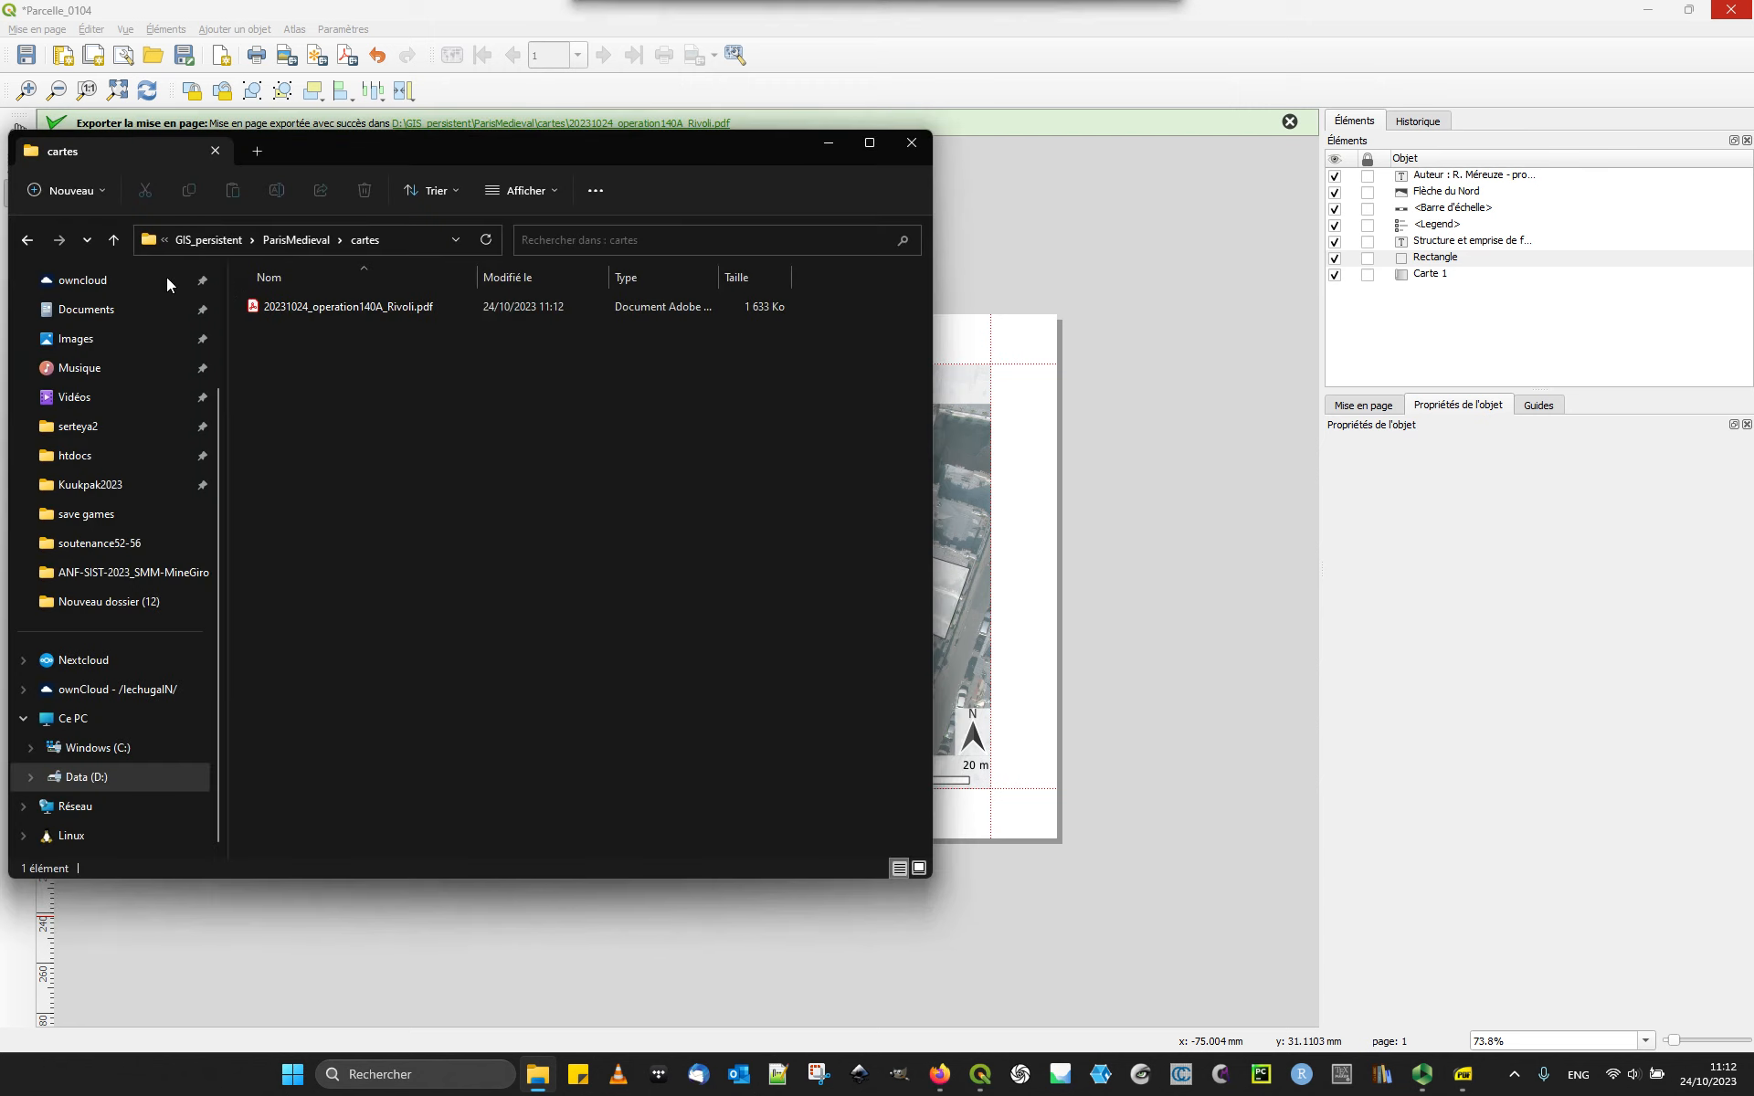
left_click(287, 304)
key("Return")
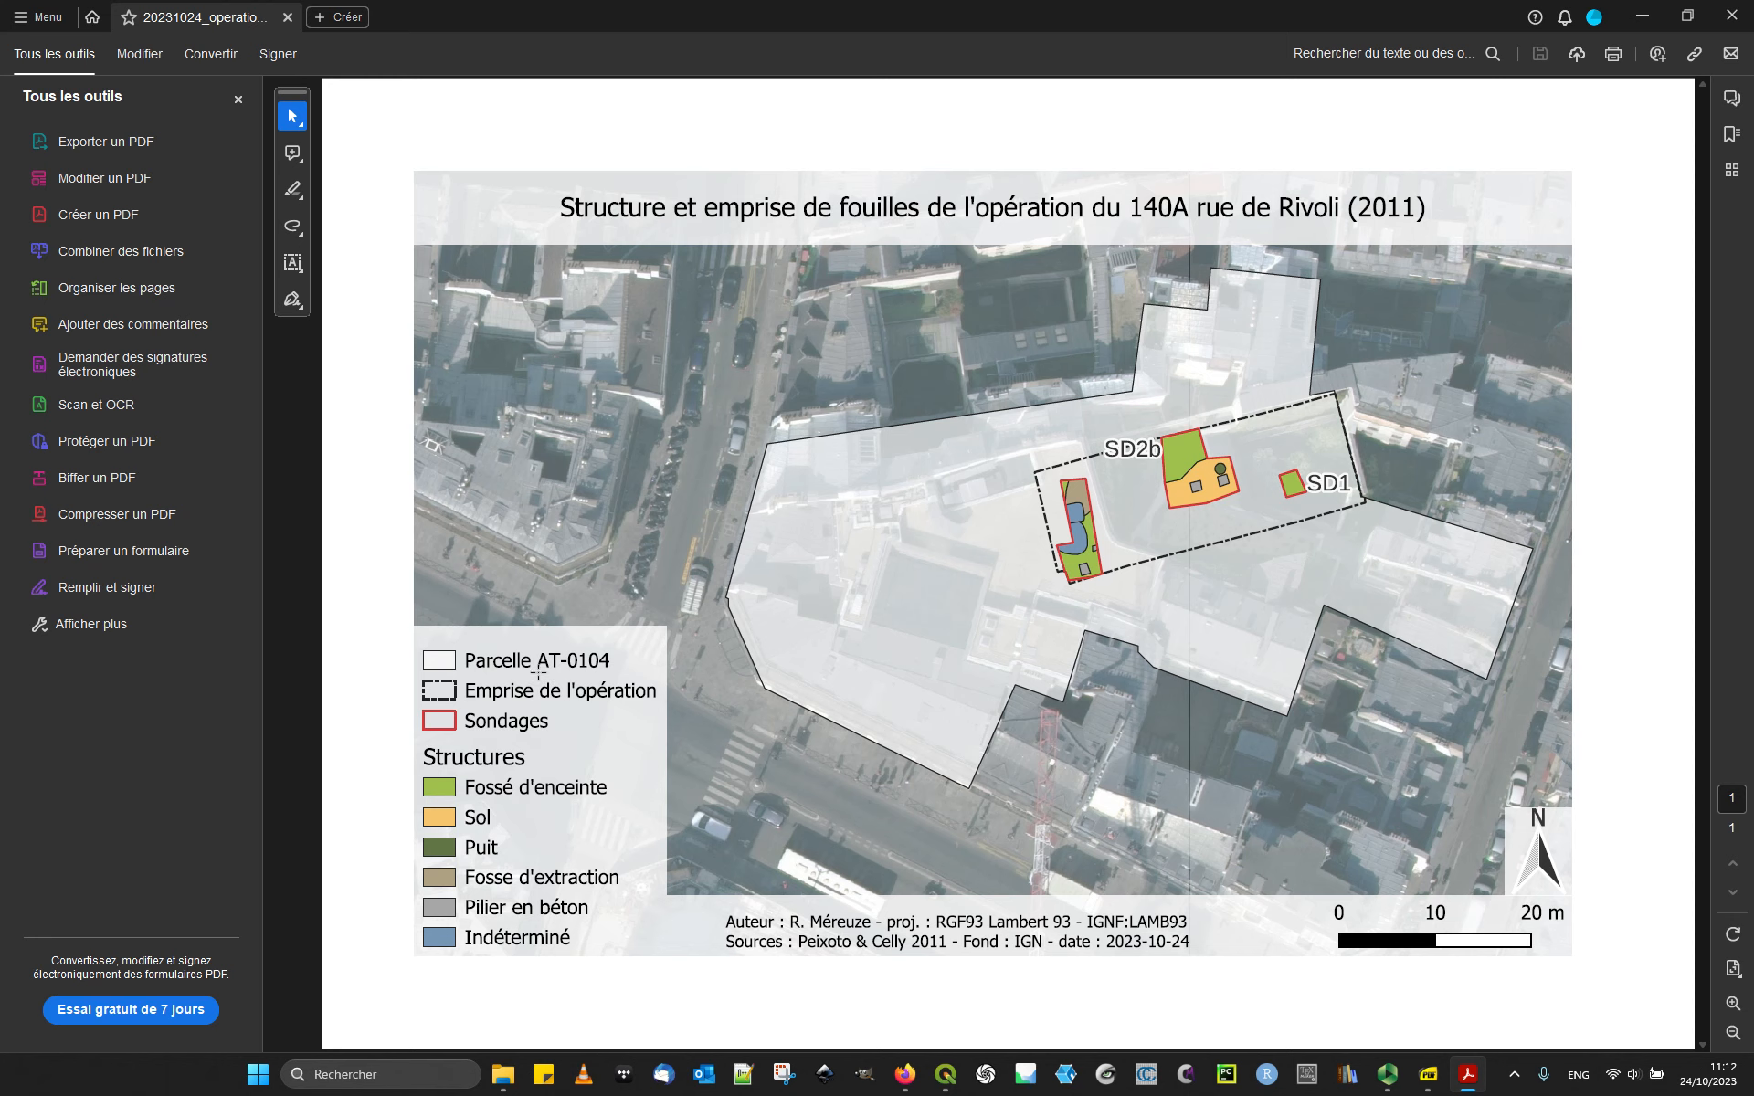
left_click(1745, 8)
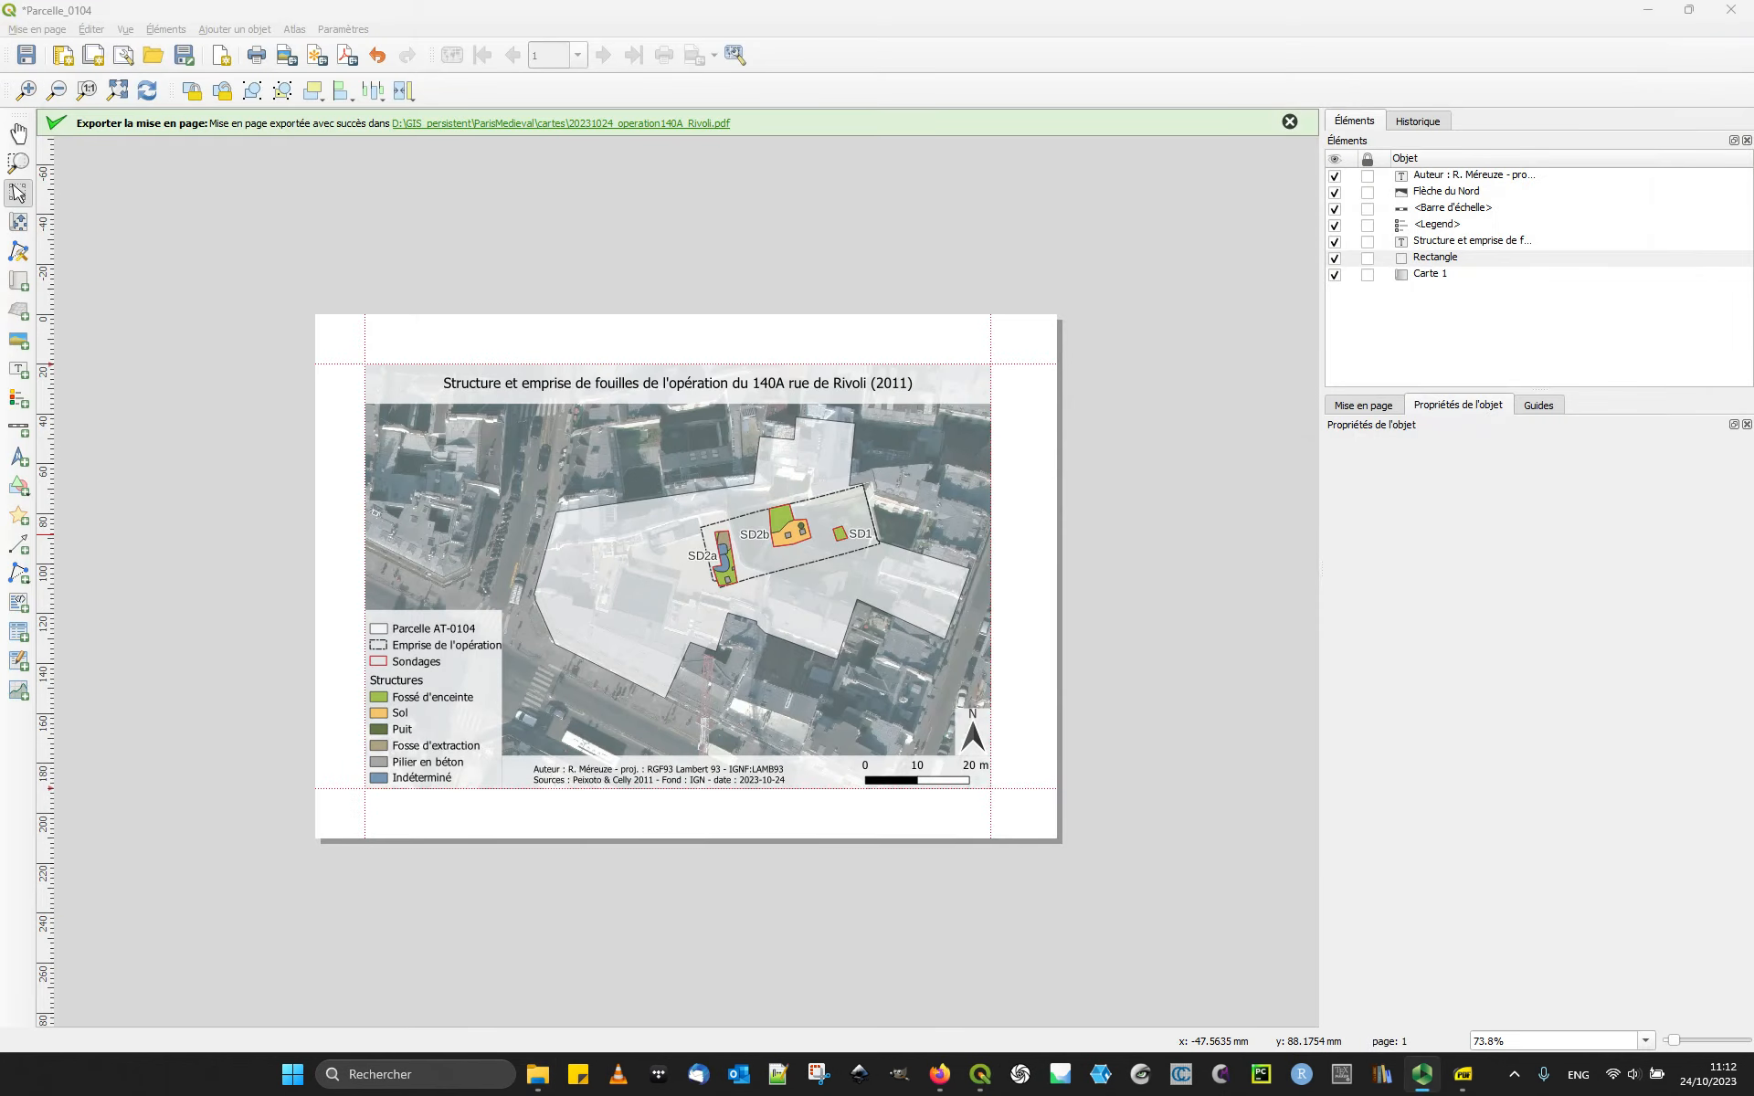